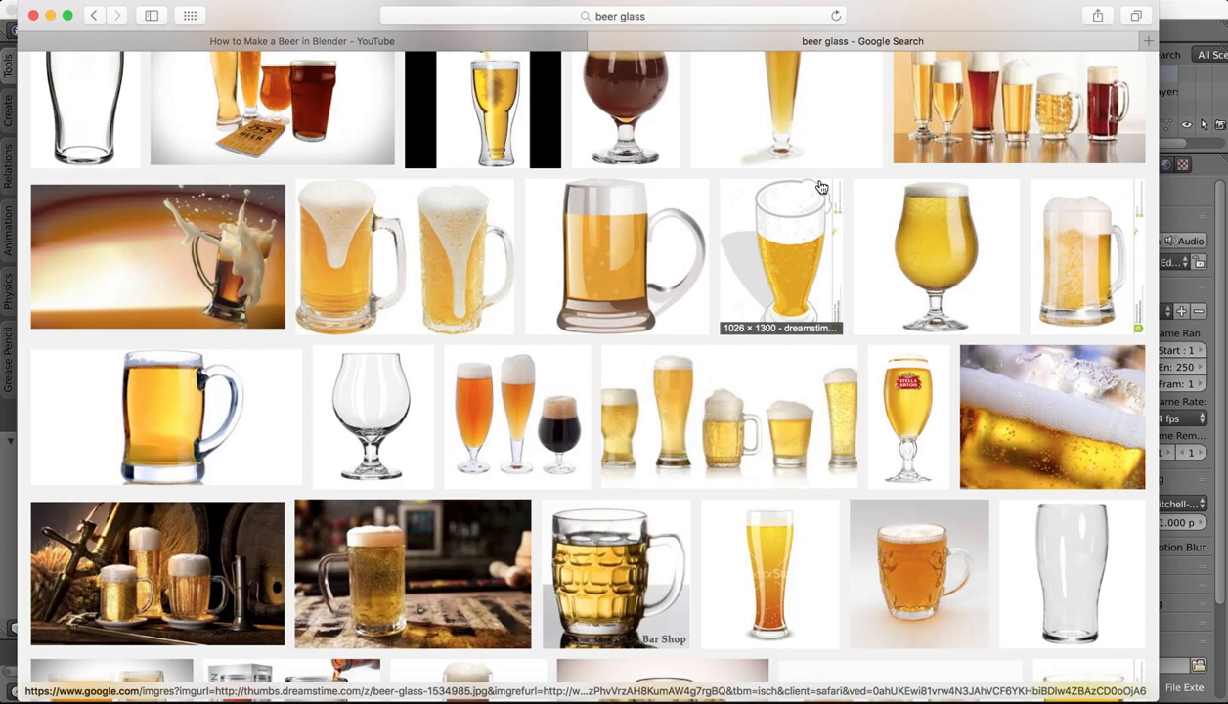
# - Browse the beer glass image results for reference shapes, close the browser window and switch to Blender
pyautogui.scroll(15, 821, 186)
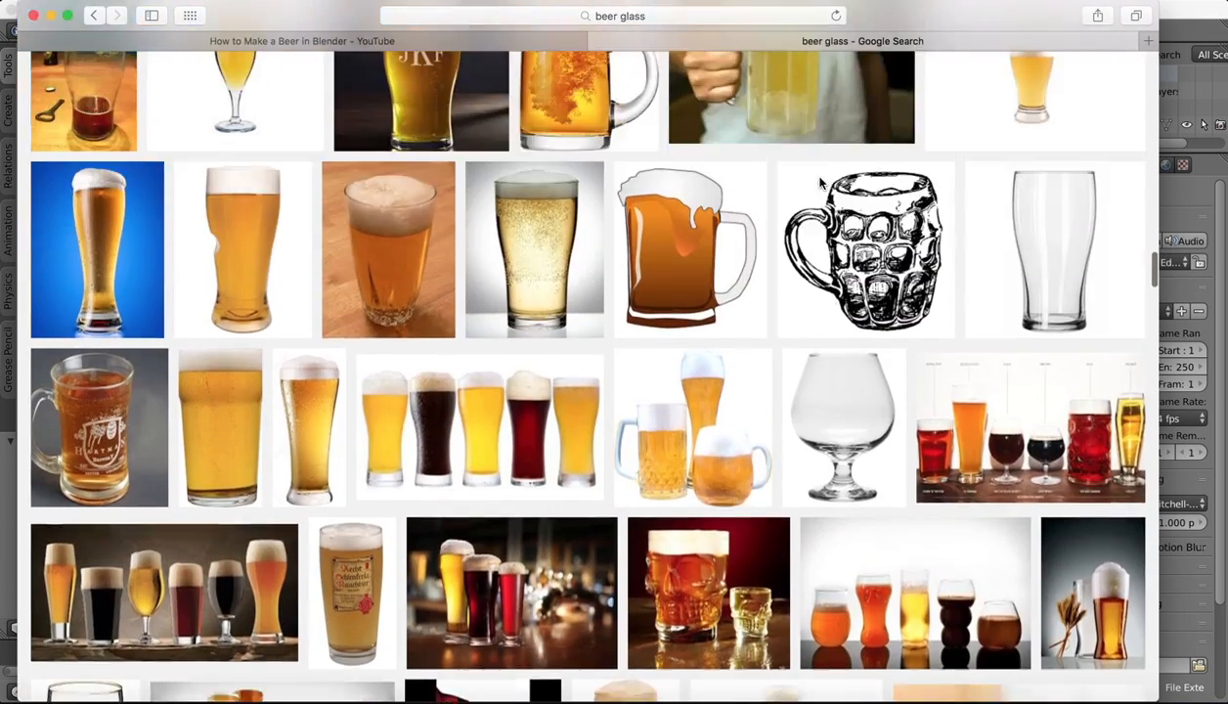
pyautogui.scroll(3, 822, 186)
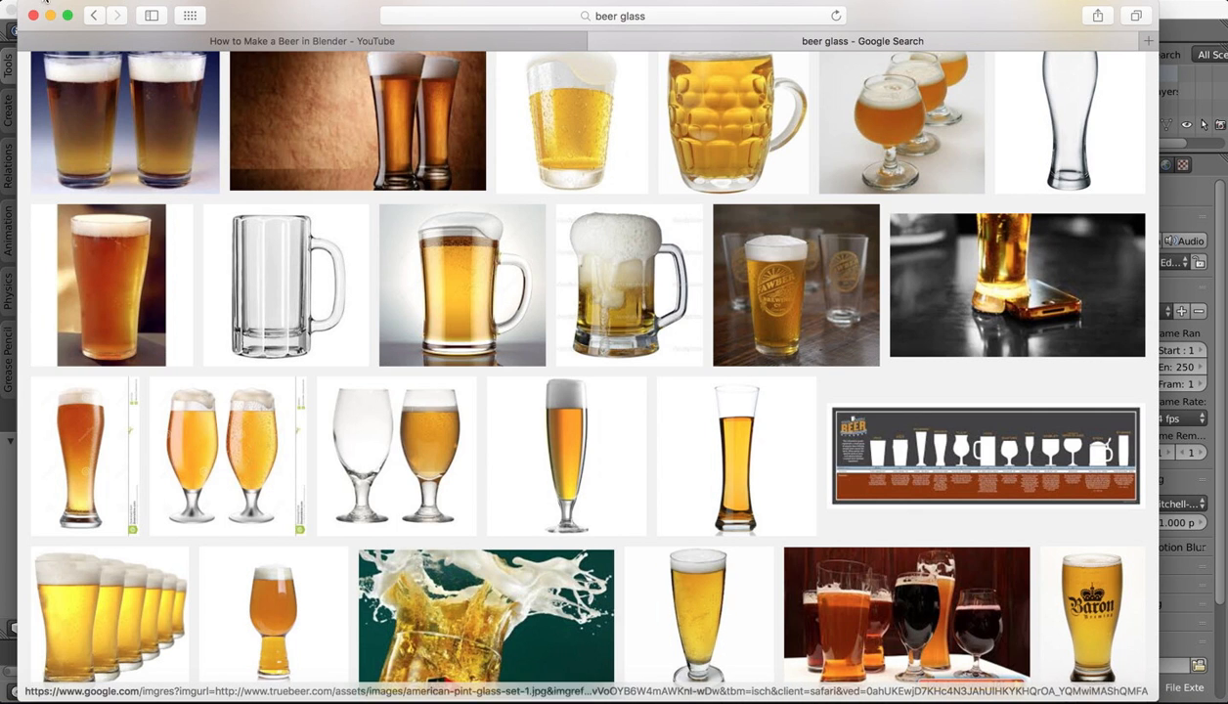
pyautogui.click(53, 15)
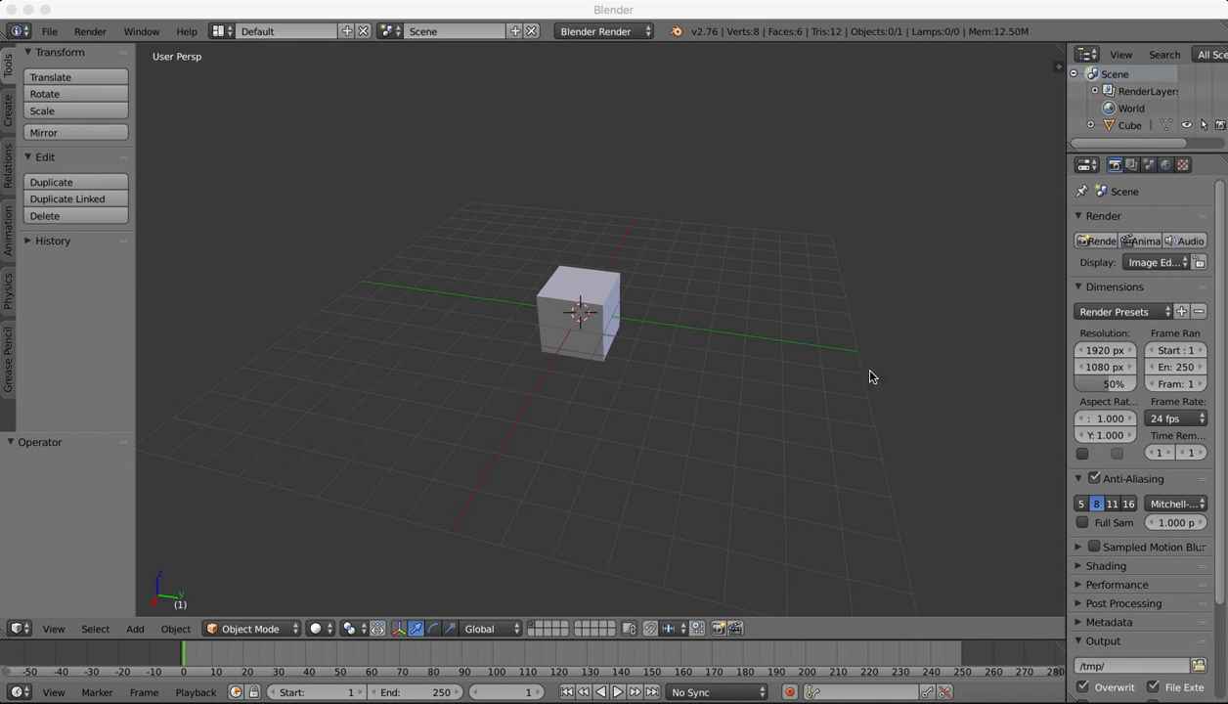
# - Delete the default cube from the scene
pyautogui.press('x')
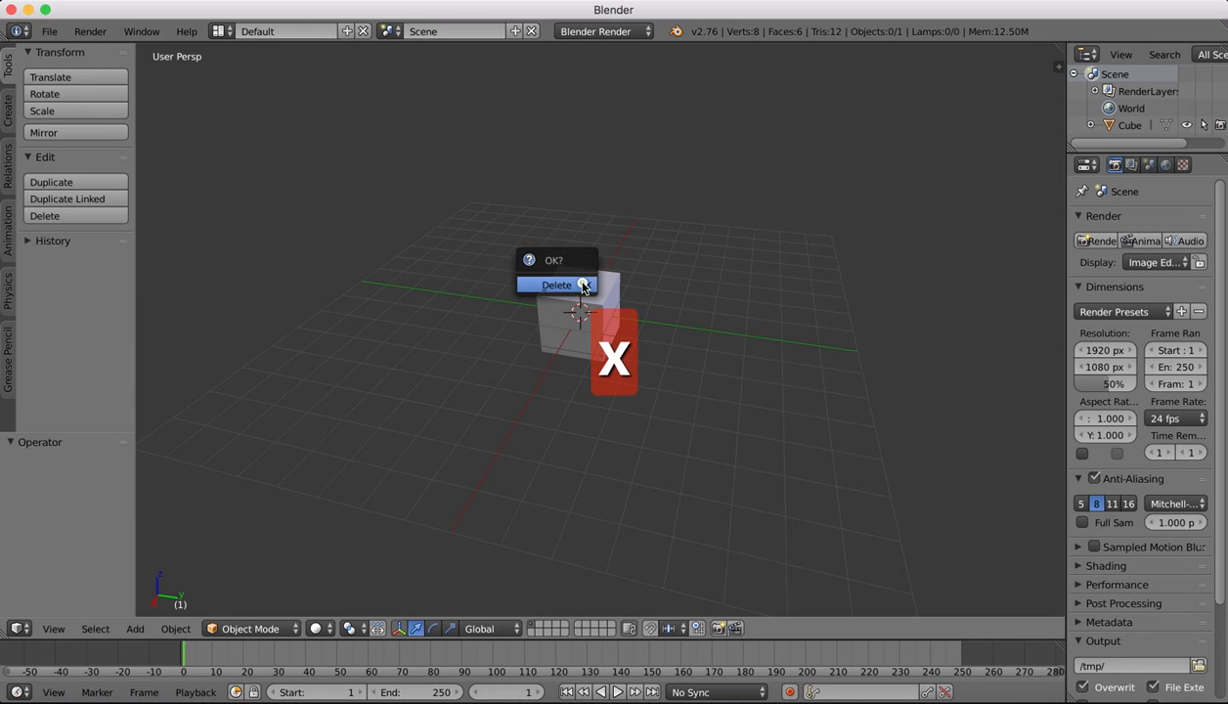
pyautogui.rightClick(600, 291)
pyautogui.press('x')
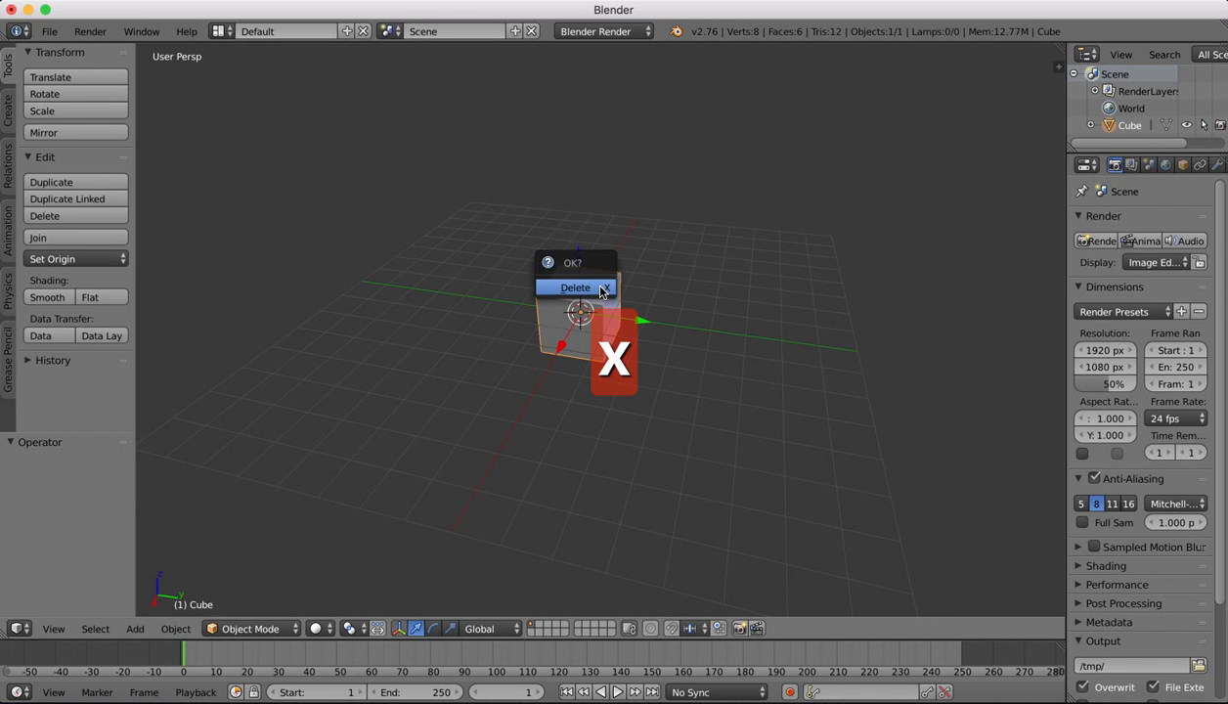
pyautogui.click(600, 290)
# - Enable background images for the 3D viewport and add a new image entry
pyautogui.press('n')
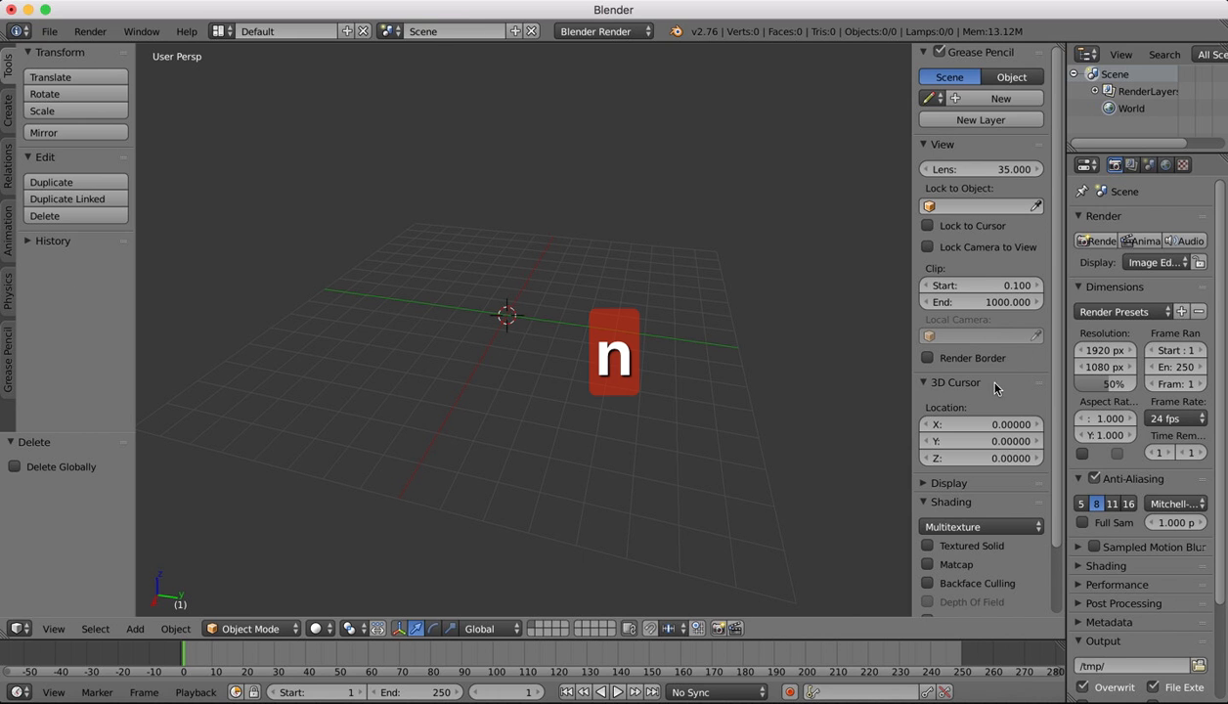
pyautogui.scroll(-3, 960, 454)
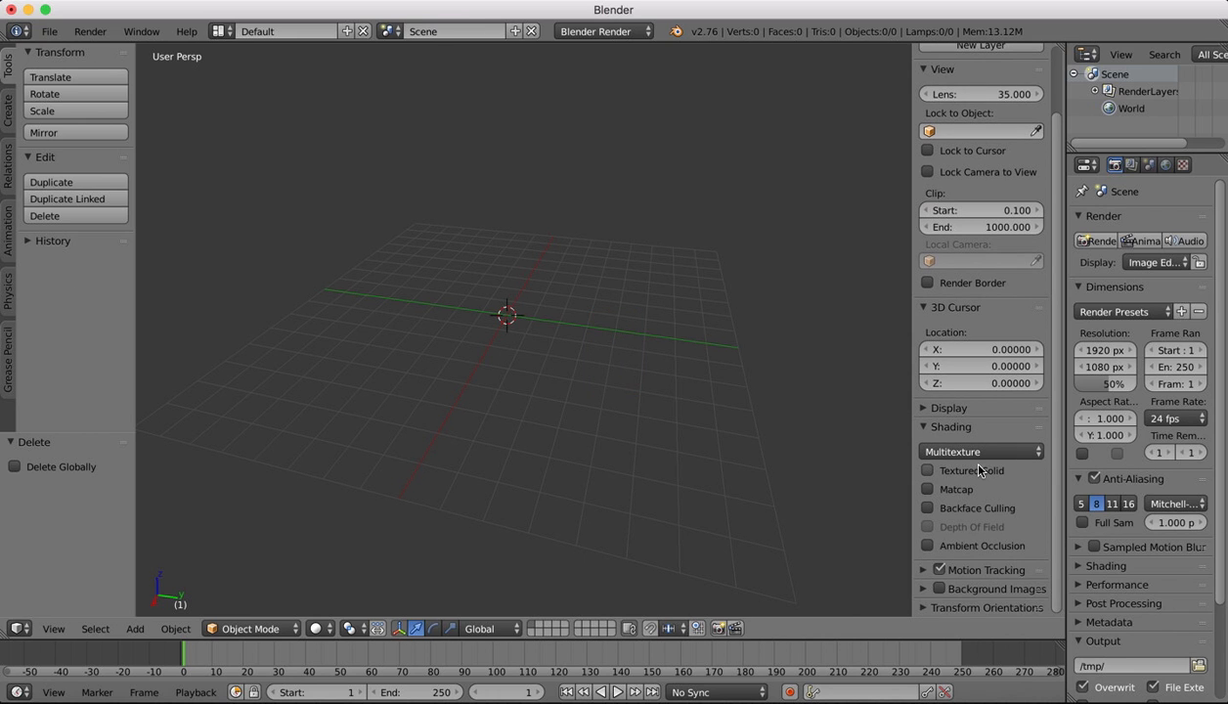
pyautogui.click(942, 589)
pyautogui.scroll(-1, 1009, 514)
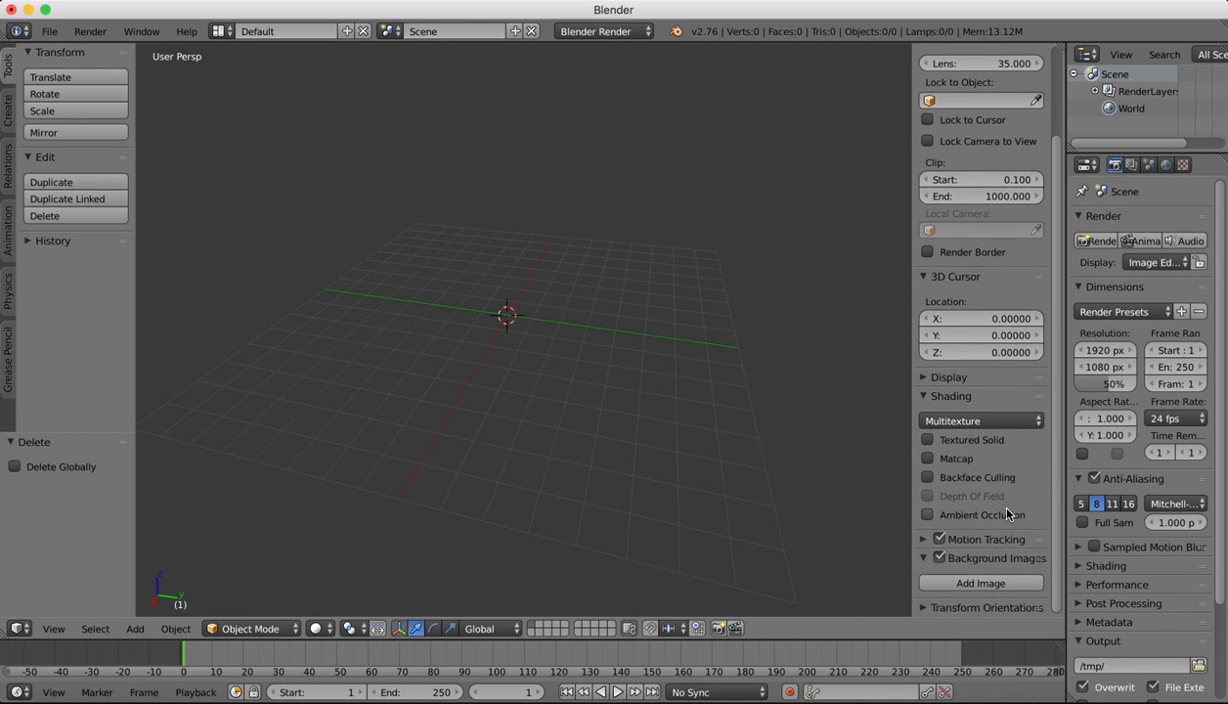
pyautogui.click(972, 587)
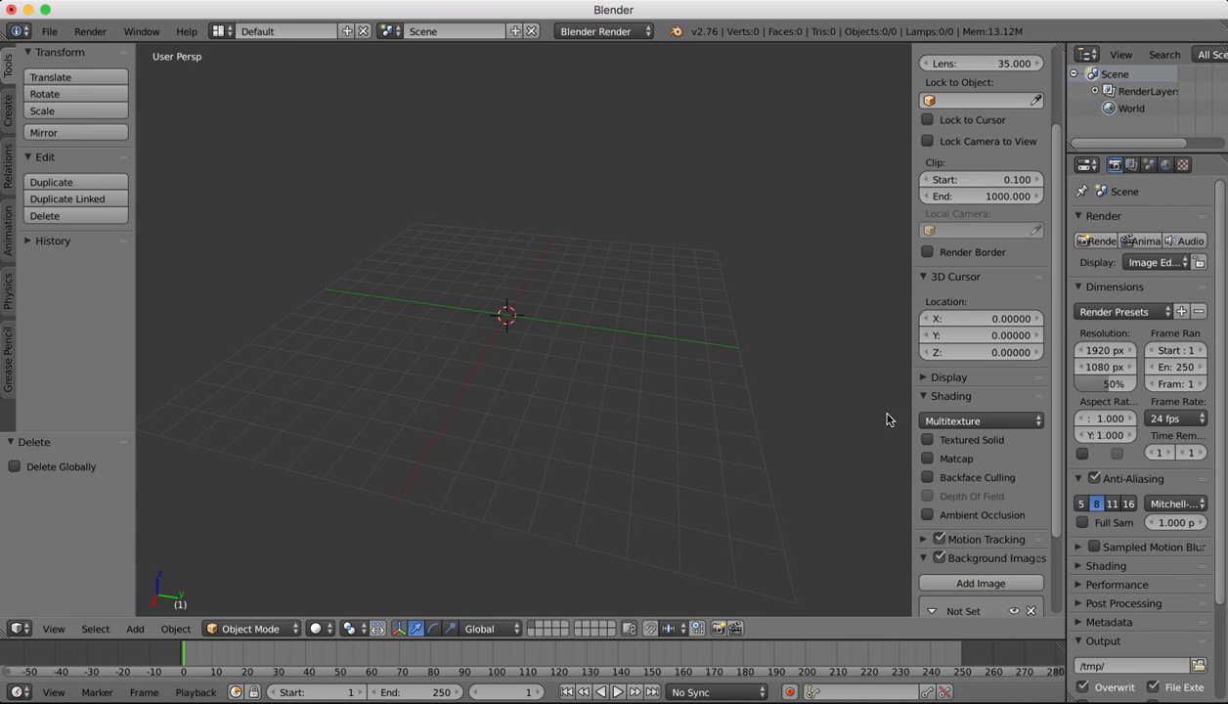
# - Load the beer glass picture 7813_14082_19150.jpg from the Downloads folder as the background image, browsing by thumbnails
pyautogui.scroll(-4, 945, 514)
pyautogui.click(994, 585)
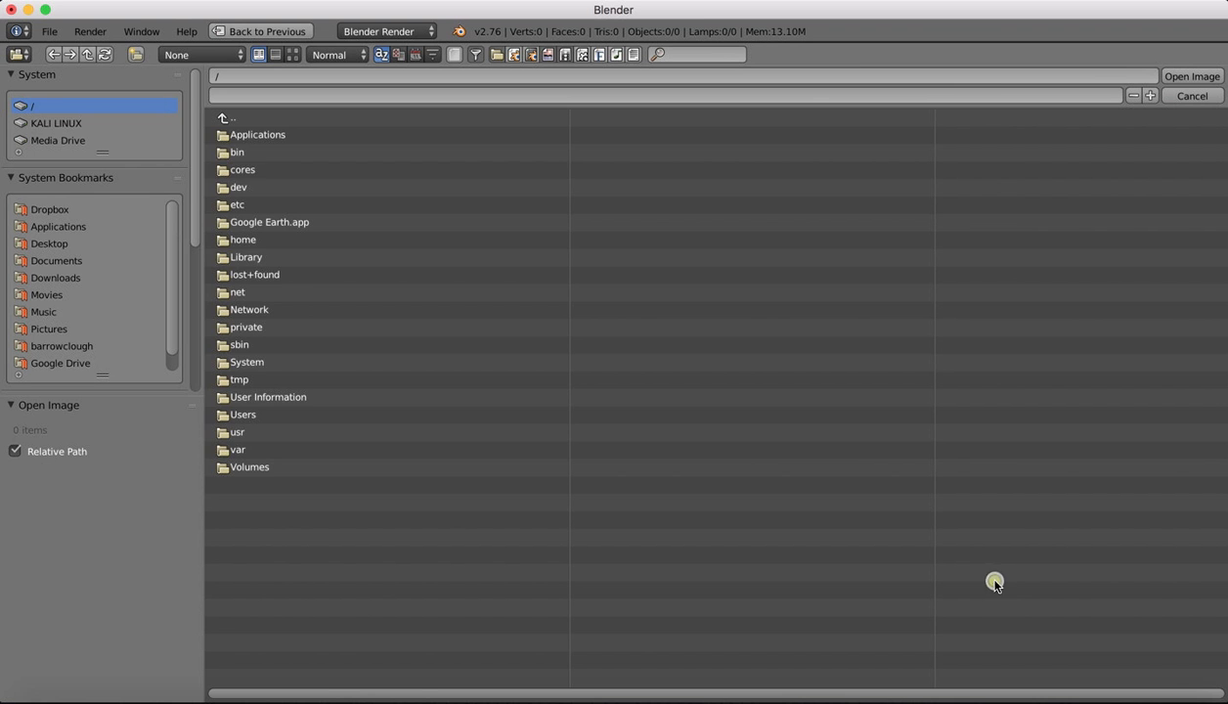
pyautogui.click(44, 280)
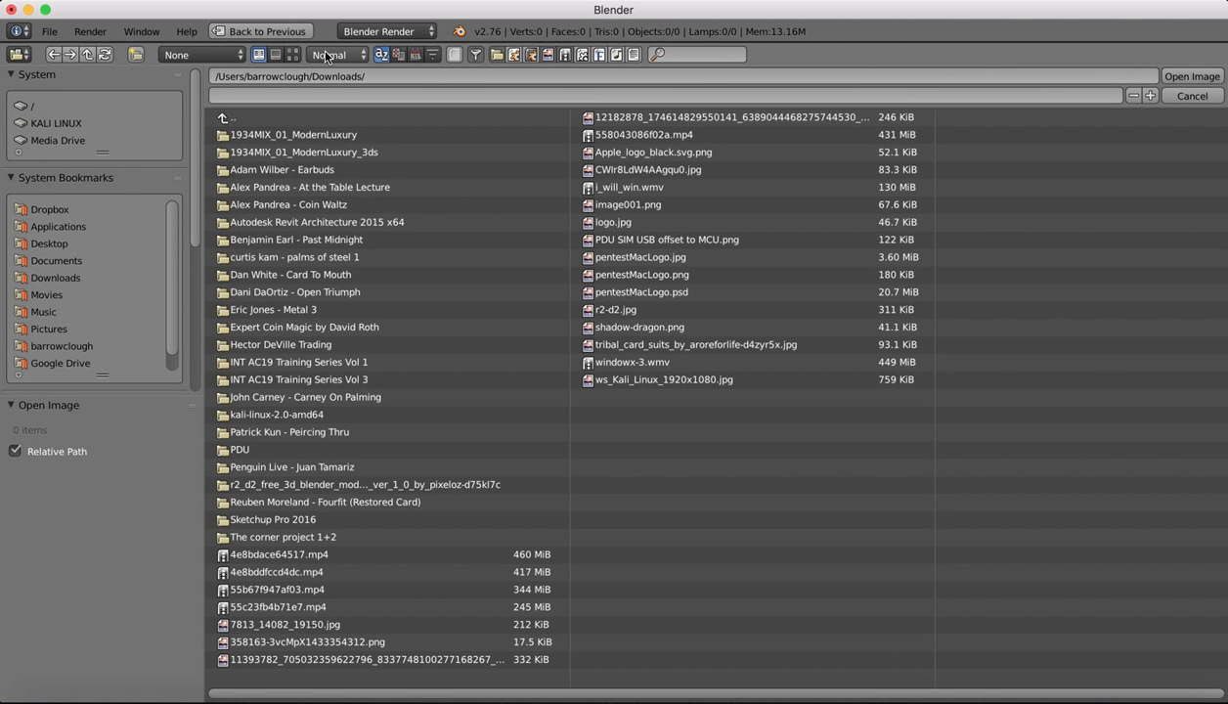
pyautogui.click(292, 54)
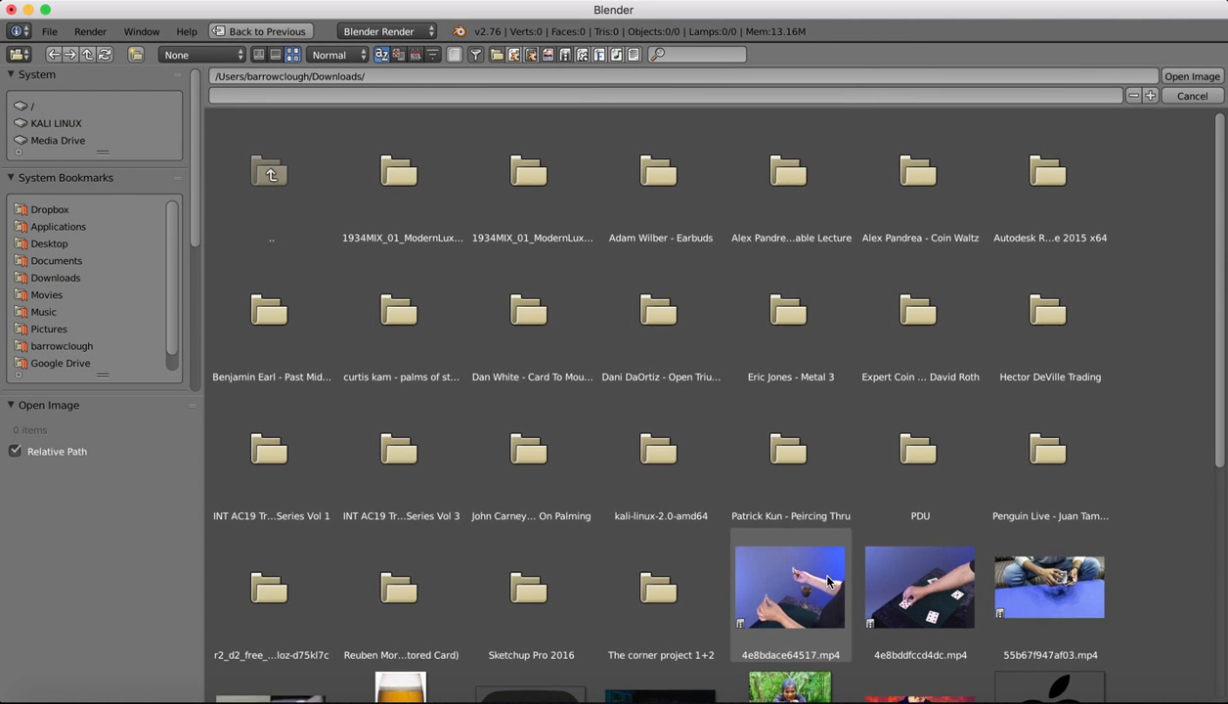
pyautogui.scroll(-5, 391, 411)
pyautogui.doubleClick(404, 438)
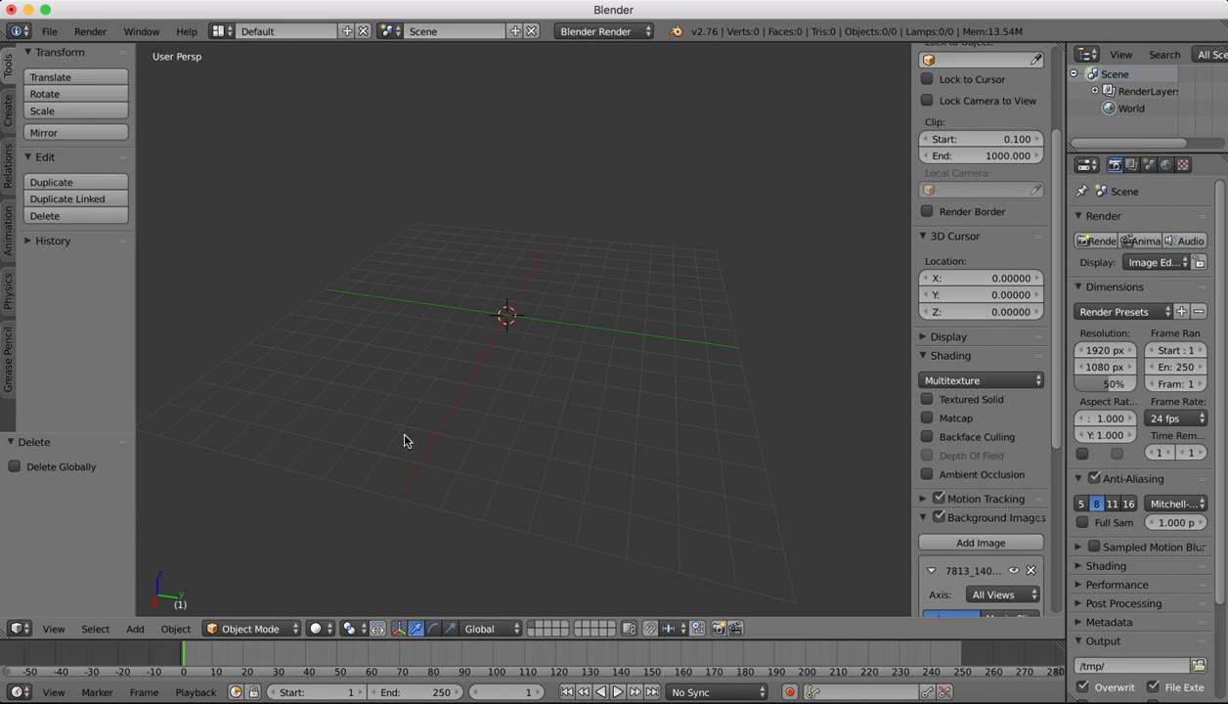
# - Restrict the background image to the Front axis and switch the viewport to the front view
pyautogui.scroll(-4, 995, 505)
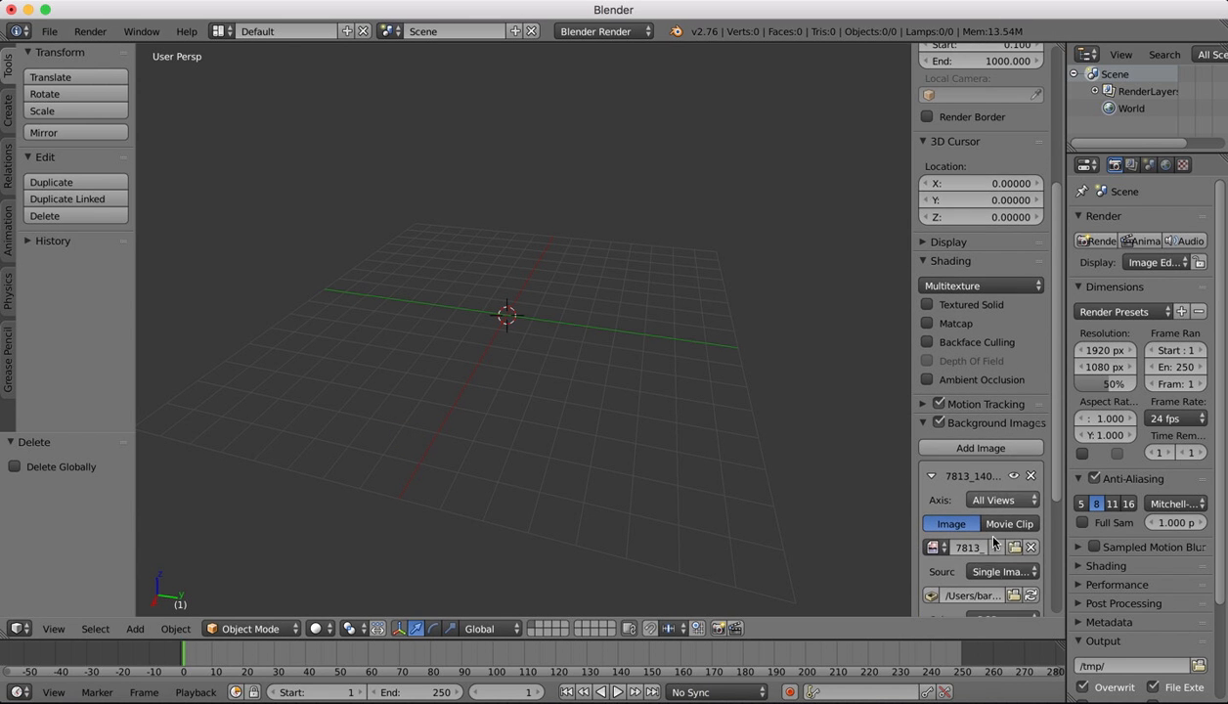
pyautogui.click(996, 501)
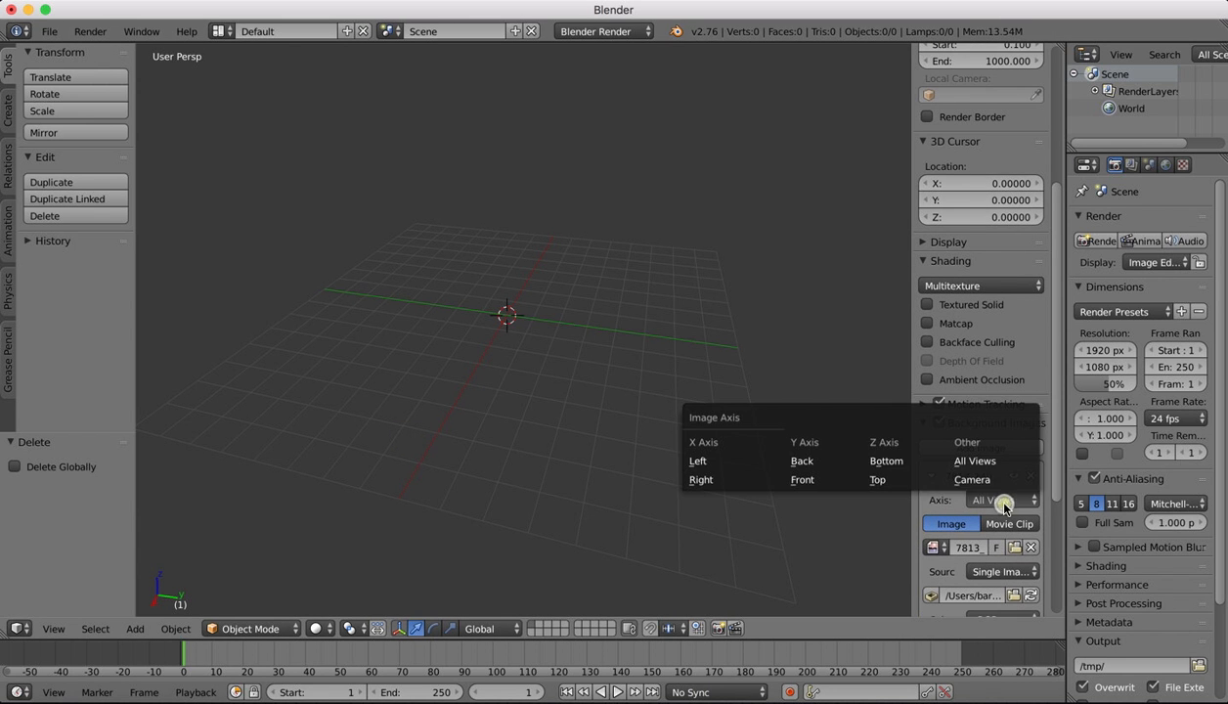
pyautogui.click(802, 479)
pyautogui.click(65, 634)
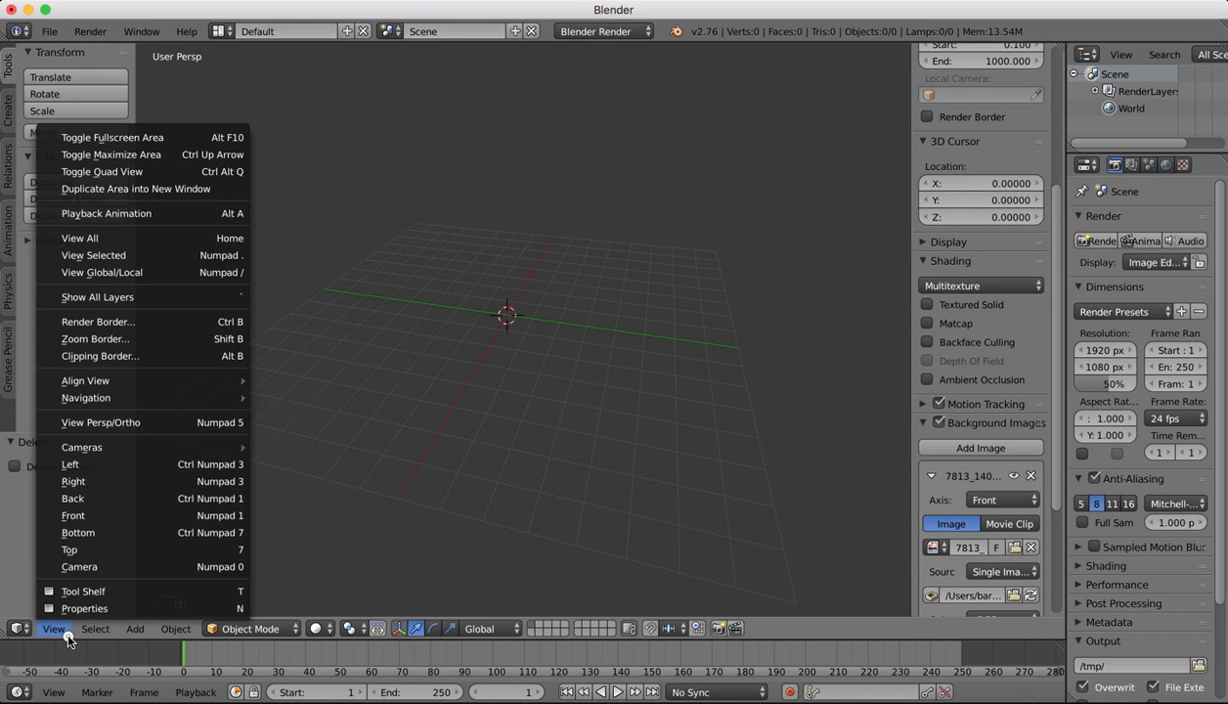
pyautogui.click(83, 515)
pyautogui.scroll(-3, 529, 225)
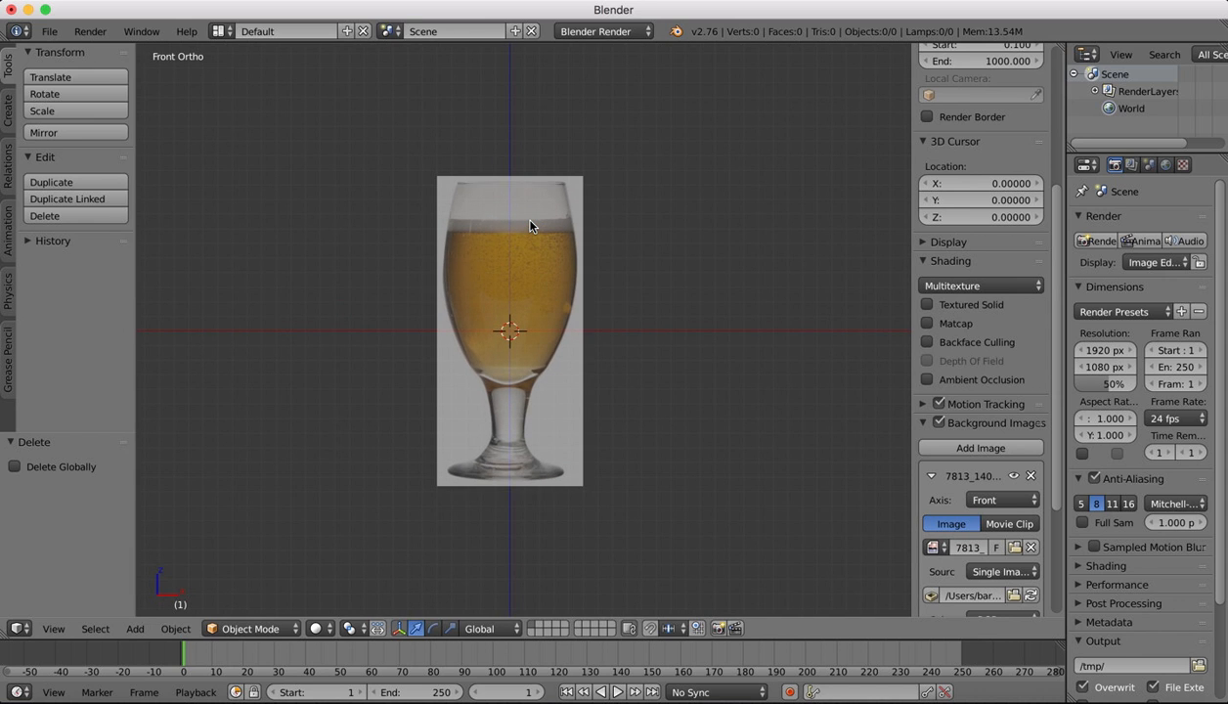
pyautogui.rightClick(882, 181)
# - Add a cylinder mesh at the origin and set the scene units to Metric
pyautogui.click(9, 112)
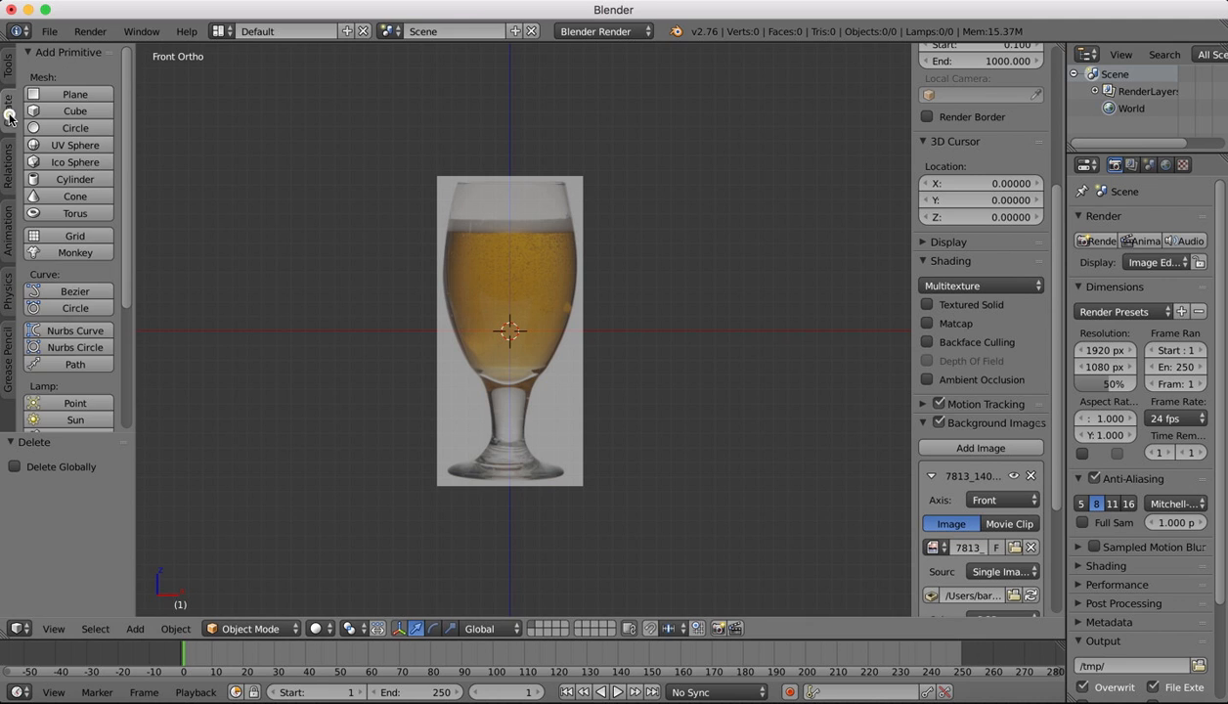
pyautogui.click(77, 179)
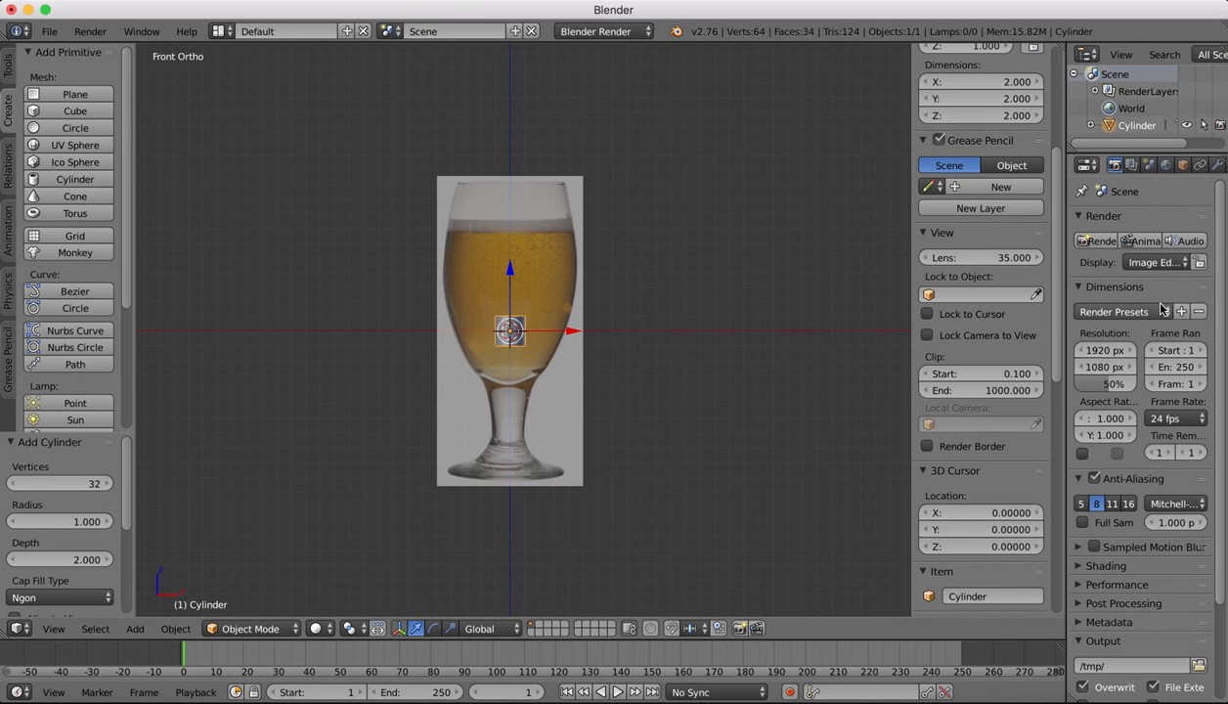
pyautogui.click(1148, 166)
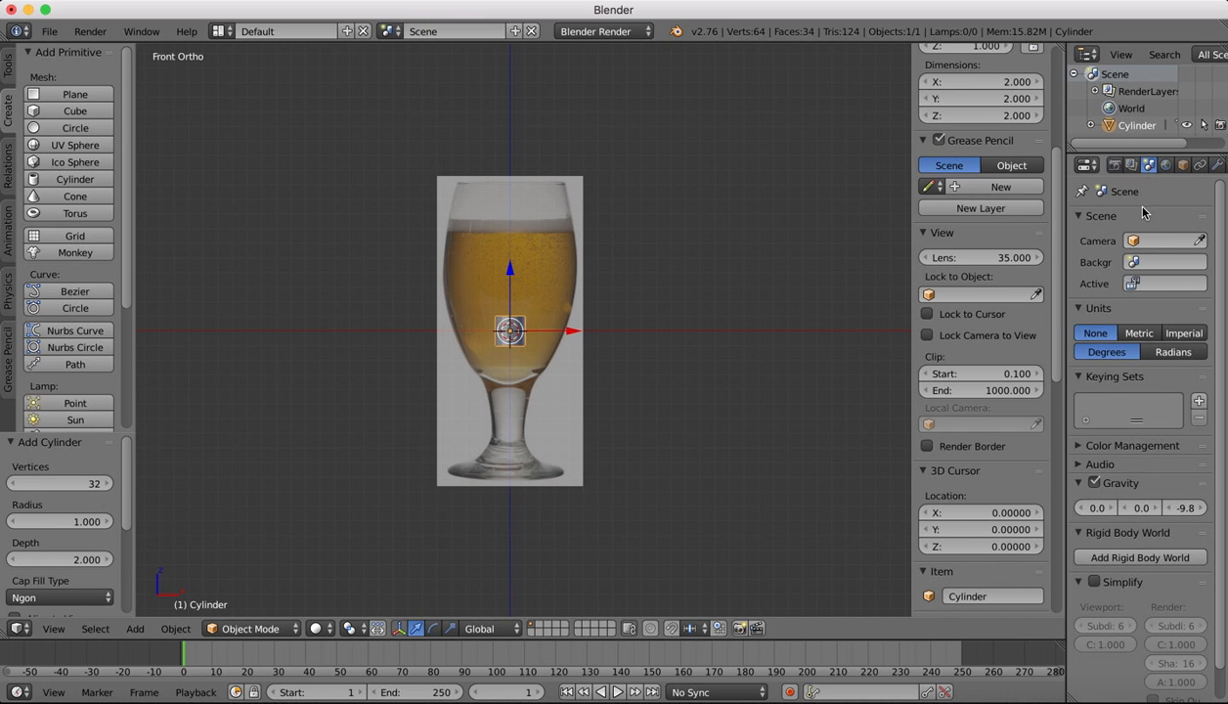
pyautogui.click(1138, 332)
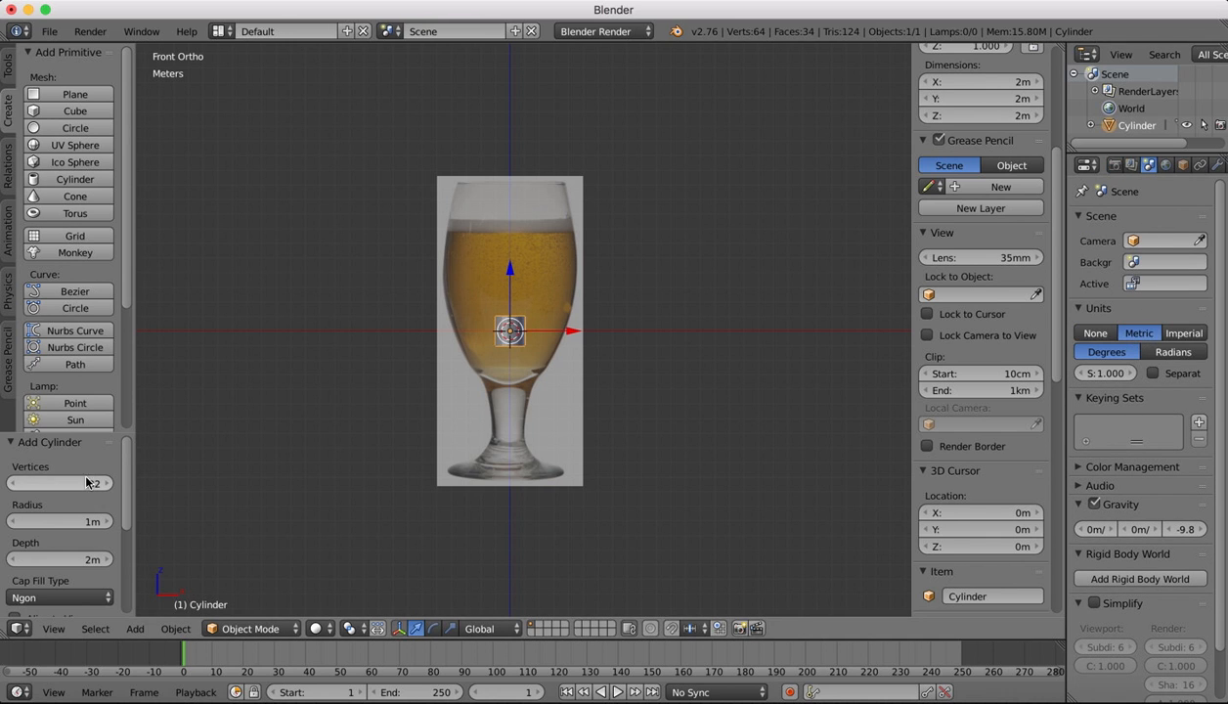
# - Set the new cylinder's radius to 3 cm
pyautogui.click(77, 521)
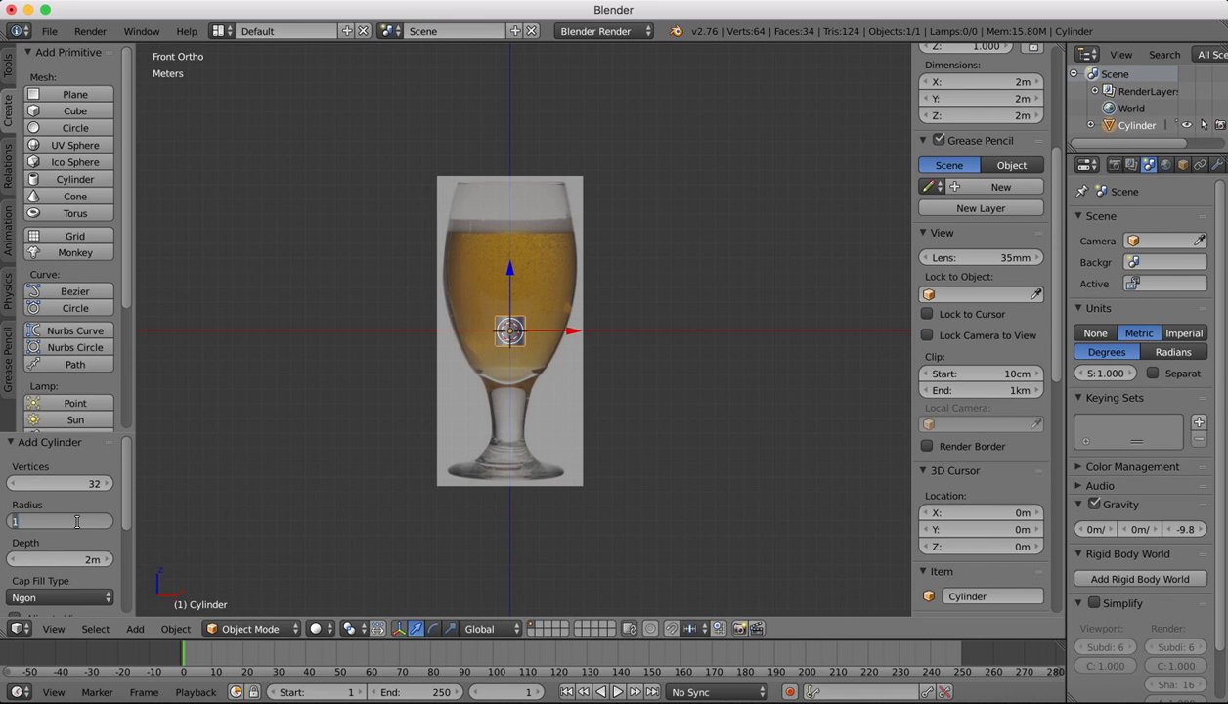
pyautogui.write('3cm')
pyautogui.press('Return')
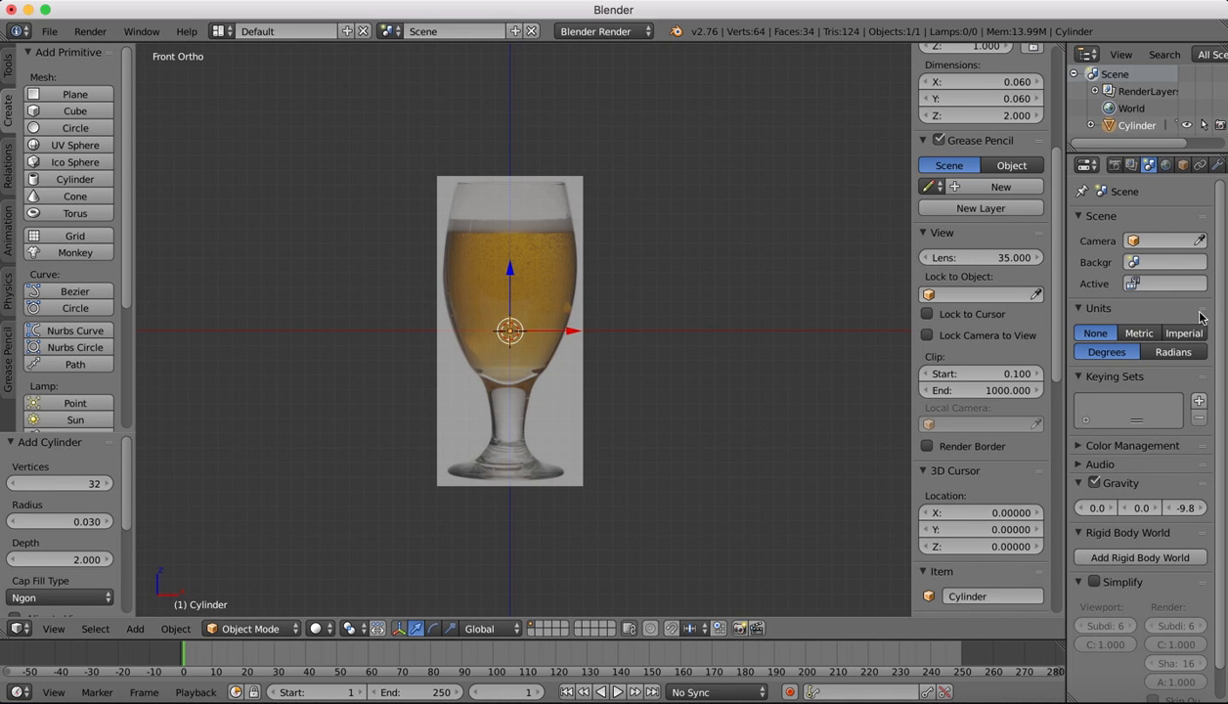
# - Try to return the units to Metric and set the cylinder's depth to 10
pyautogui.click(1139, 333)
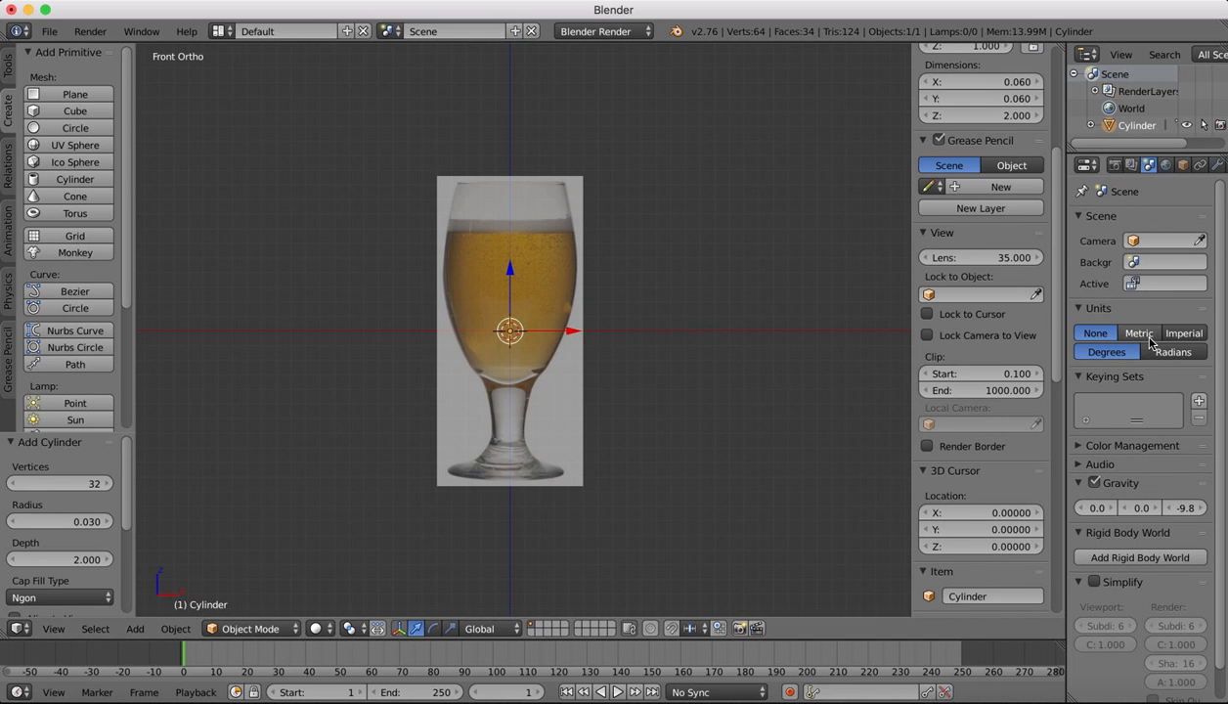
pyautogui.click(92, 558)
pyautogui.write('10')
pyautogui.press('Return')
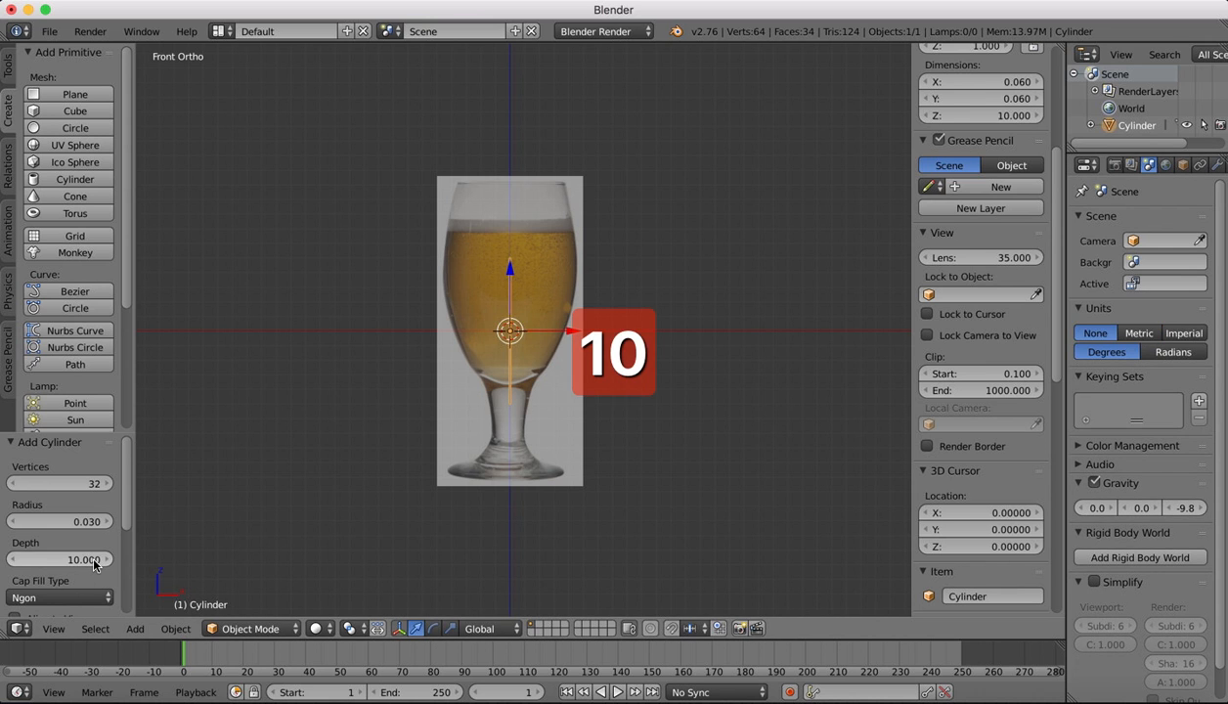
# - Set the scene units to Metric again and give the cylinder a depth of 10 cm
pyautogui.click(94, 562)
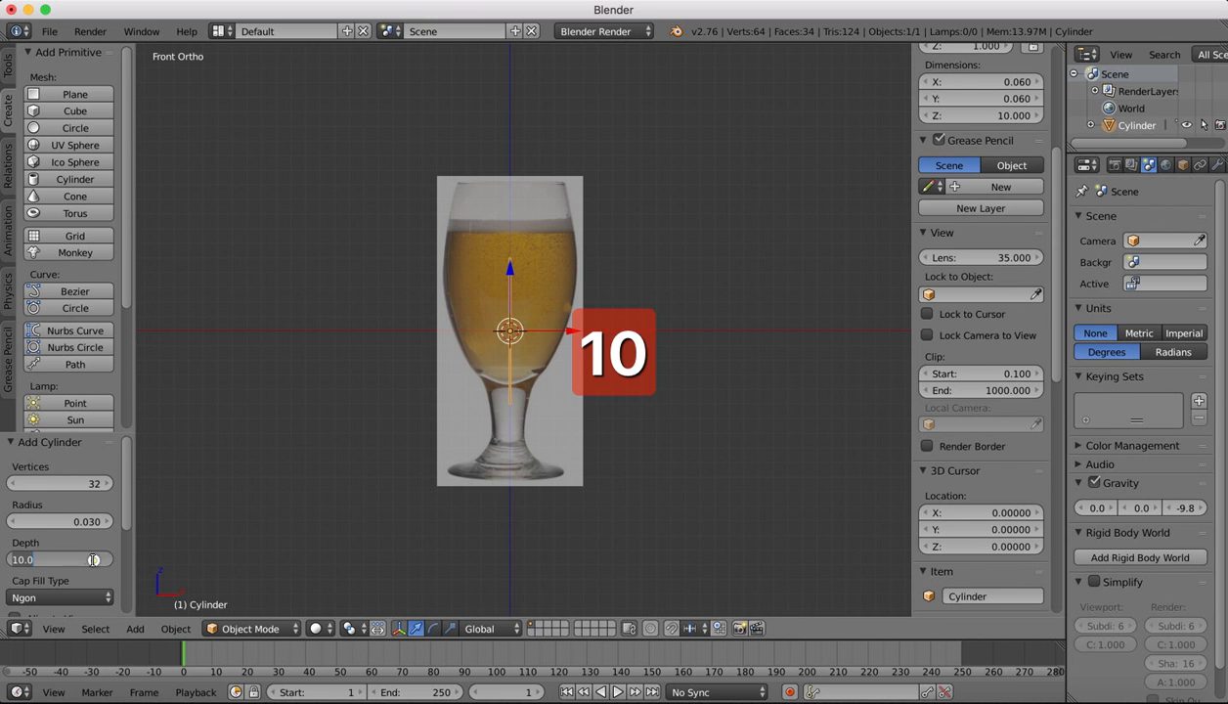
pyautogui.click(1138, 334)
pyautogui.click(83, 559)
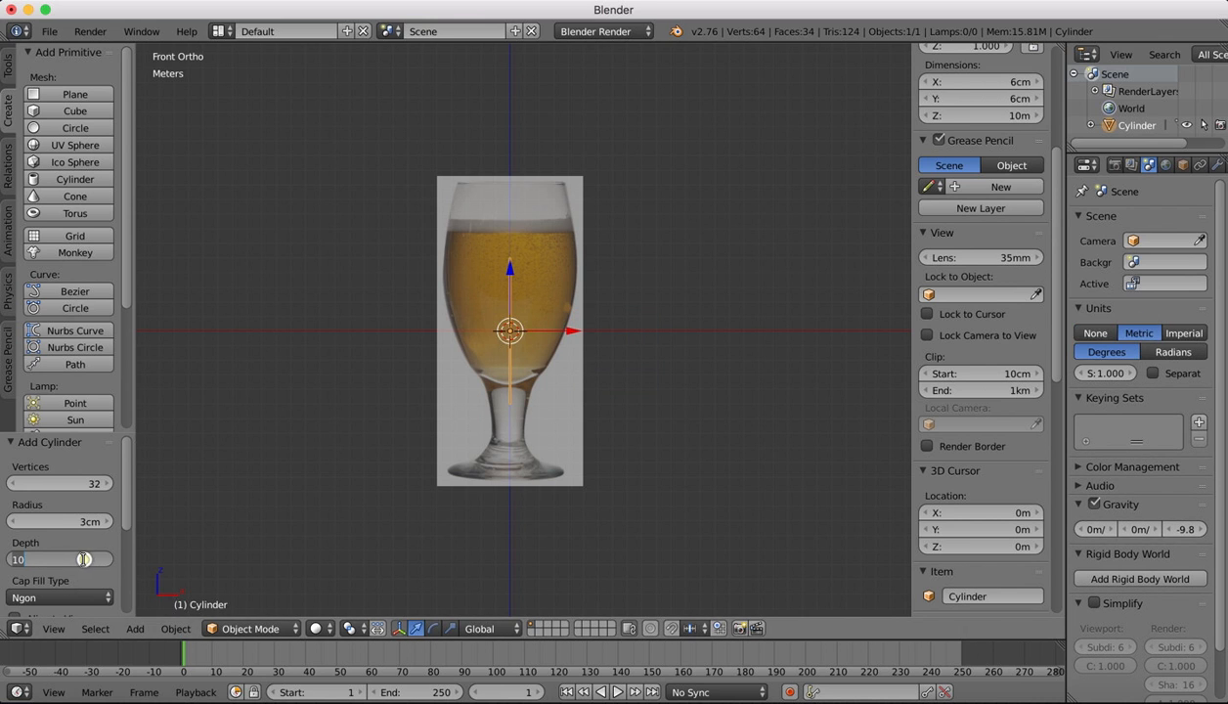
pyautogui.write('10cm')
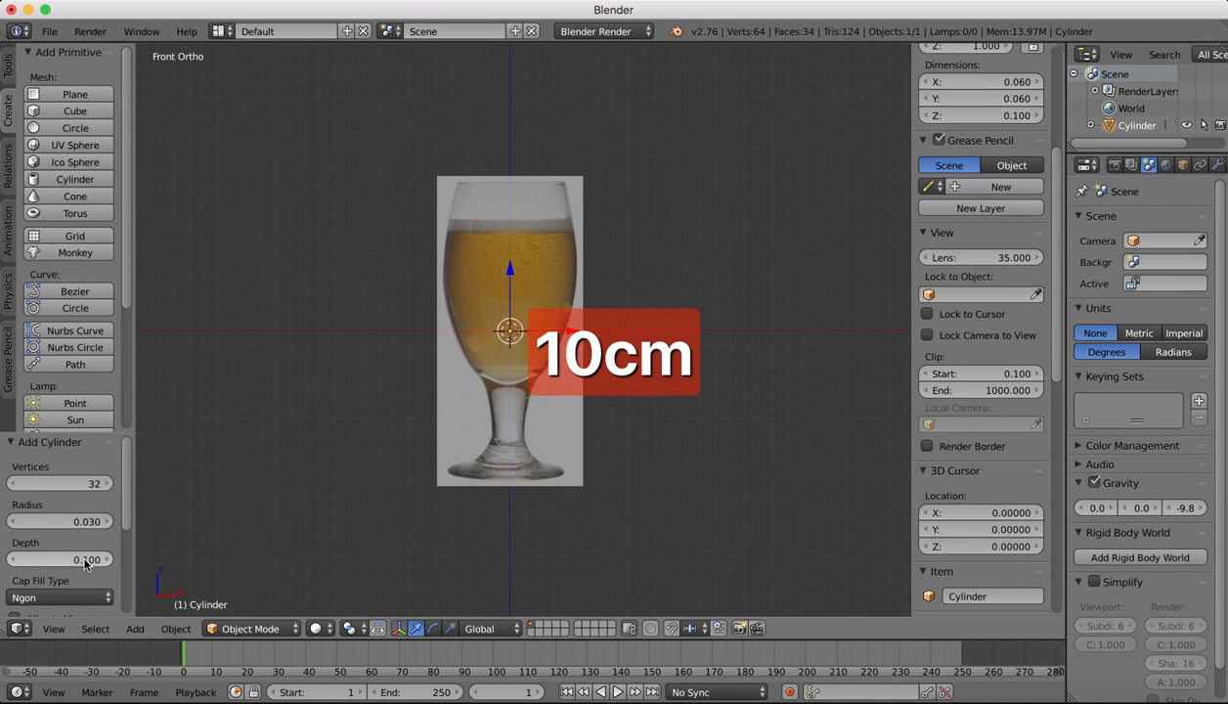
pyautogui.press('Return')
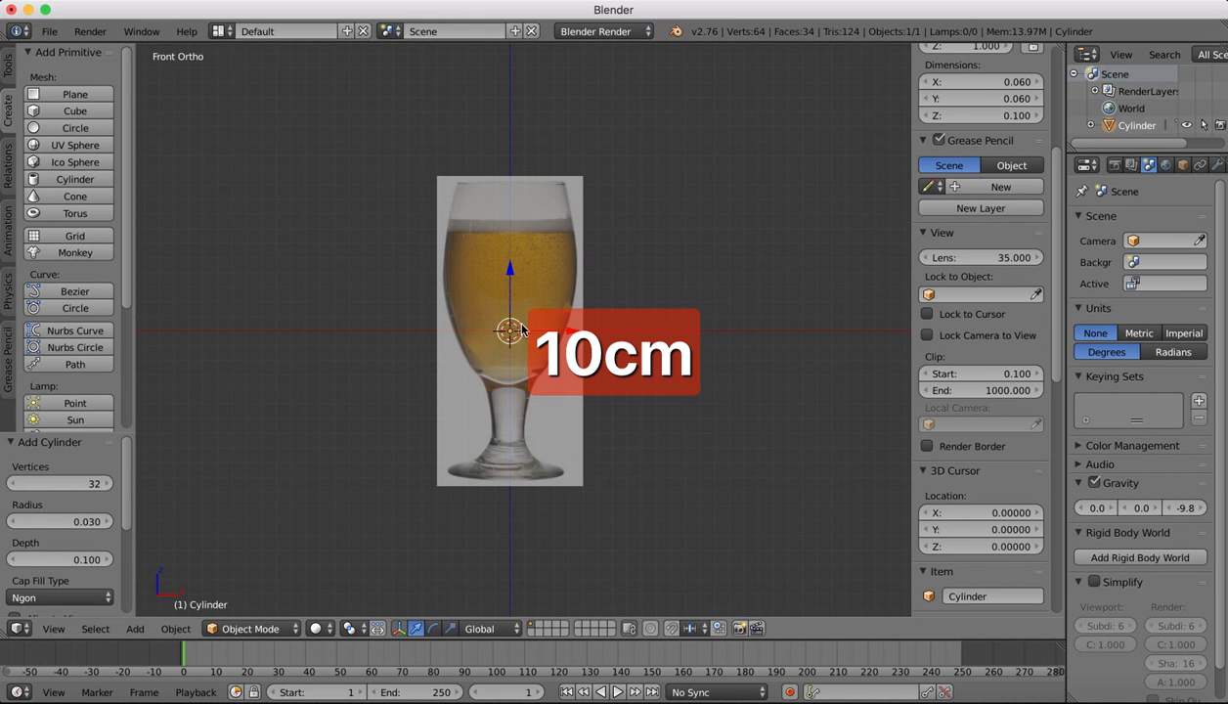
# - Widen the background image settings area and reduce the beer glass image's size to 1.2 towards the cylinder's scale
pyautogui.scroll(6, 521, 330)
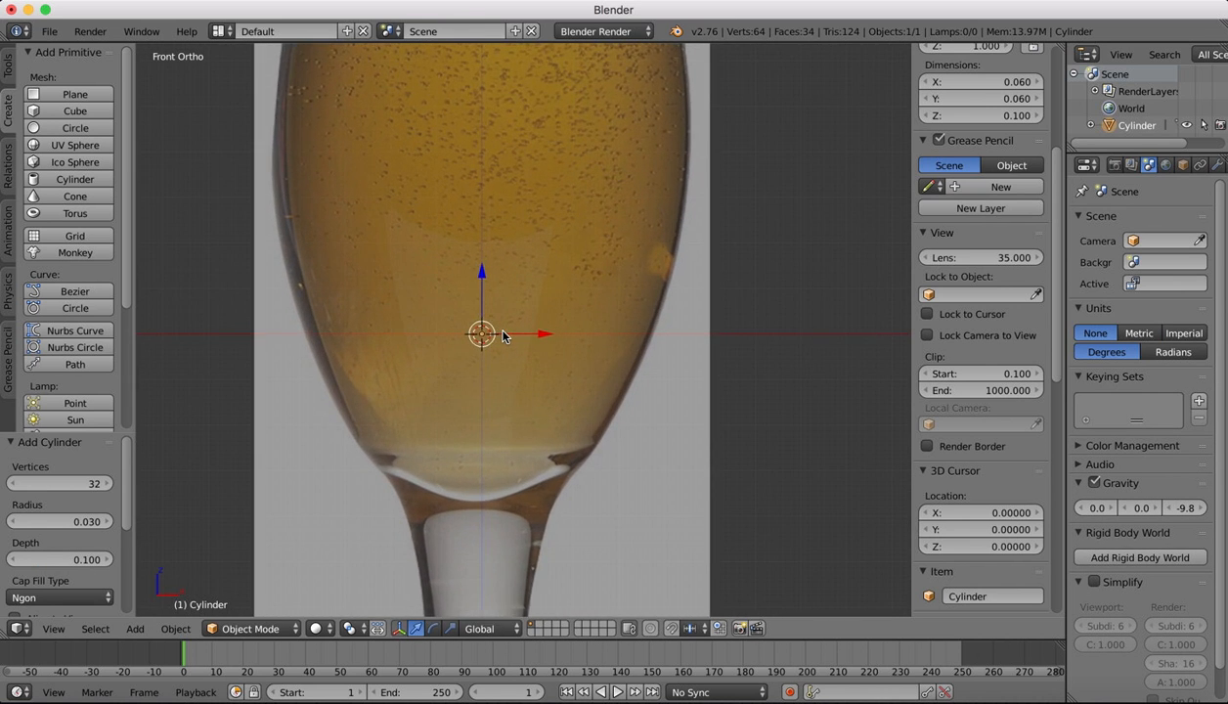
pyautogui.scroll(8, 503, 337)
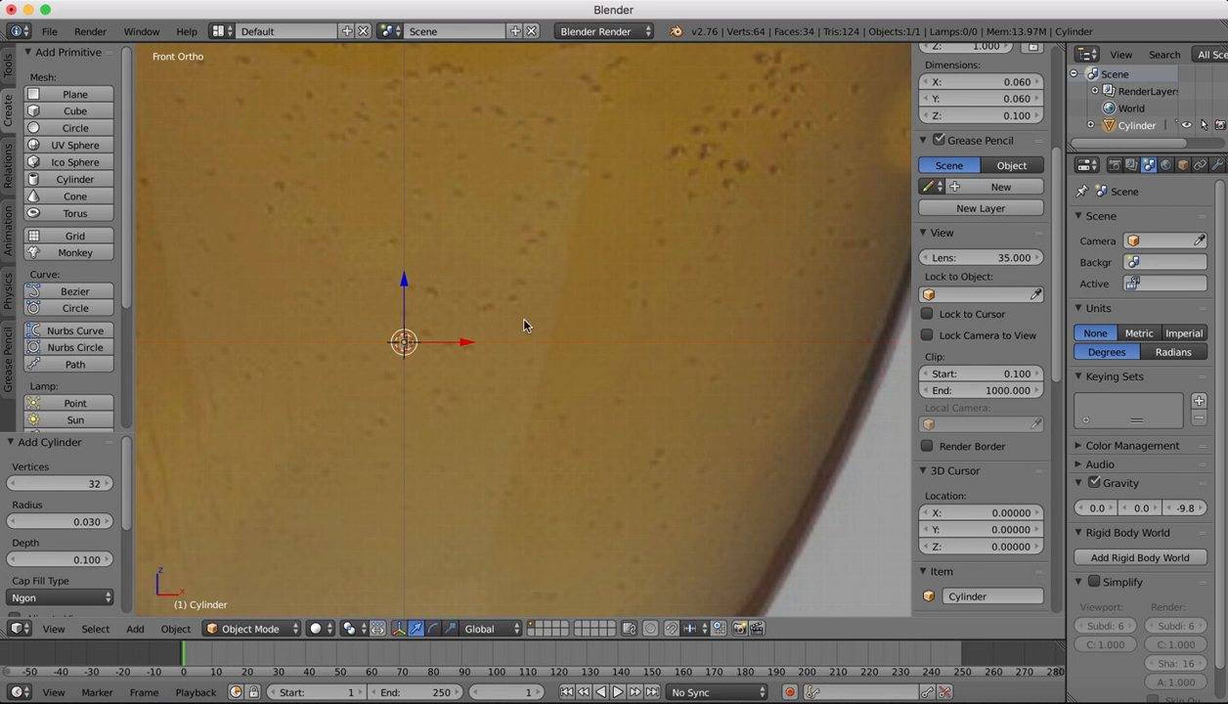
pyautogui.keyDown('shift'); pyautogui.hscroll(-3, 421, 326); pyautogui.keyUp('shift')
pyautogui.scroll(3, 460, 326)
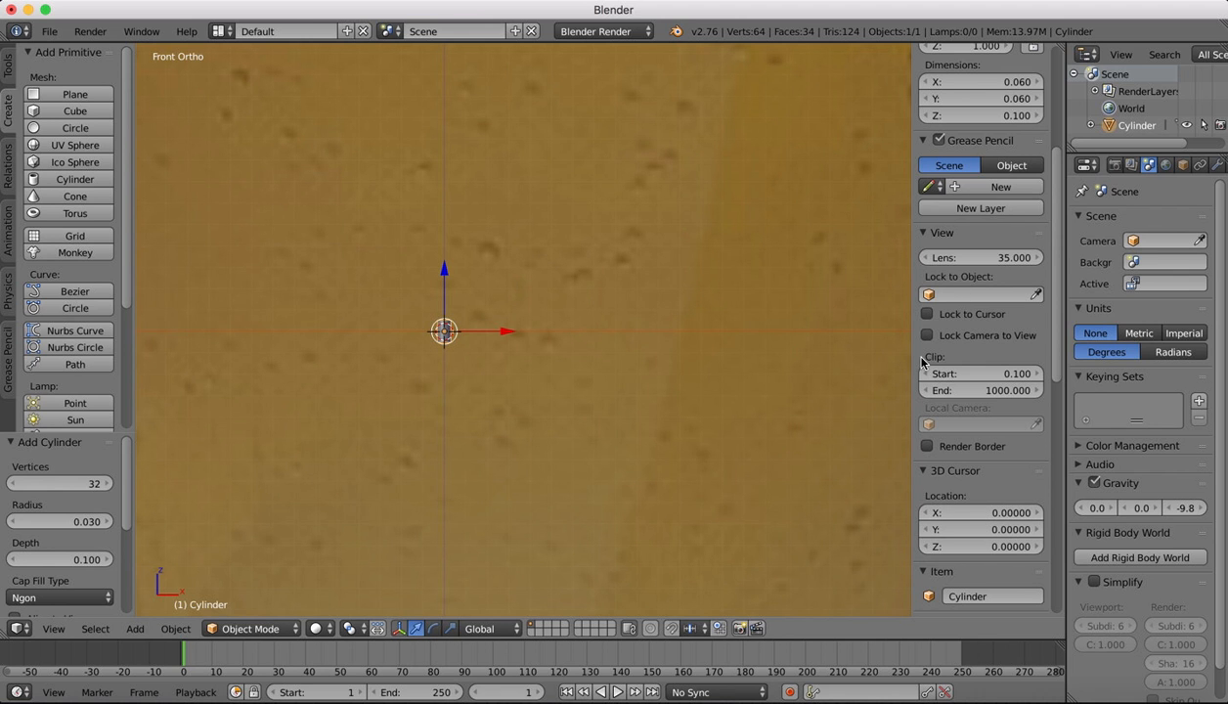
pyautogui.scroll(-10, 1012, 444)
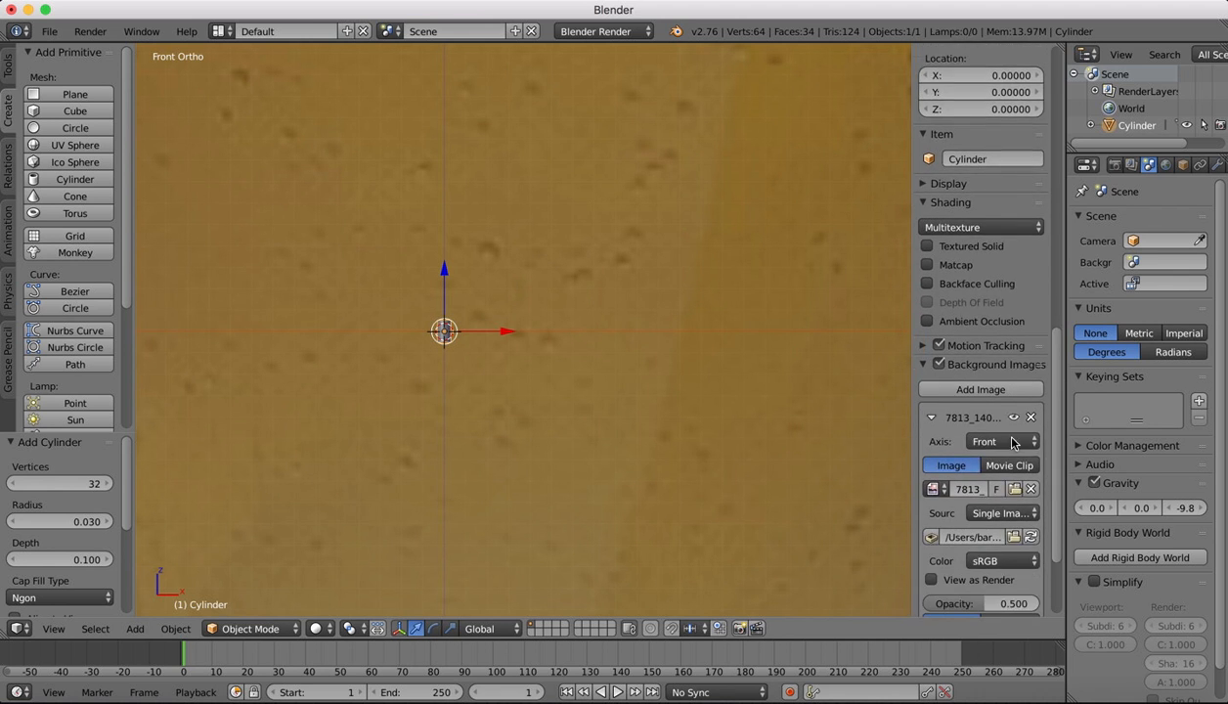
pyautogui.scroll(-4, 1012, 443)
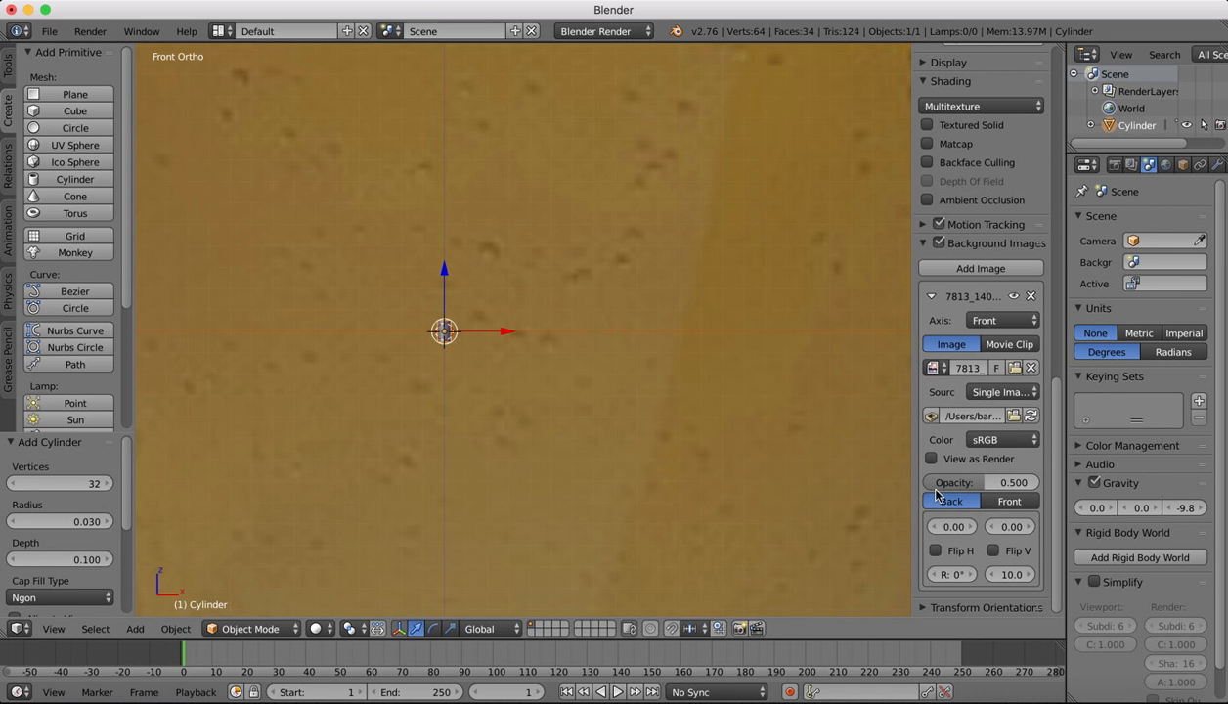
pyautogui.moveTo(915, 479); pyautogui.dragTo(838, 480)
pyautogui.moveTo(1019, 574); pyautogui.dragTo(983, 574)
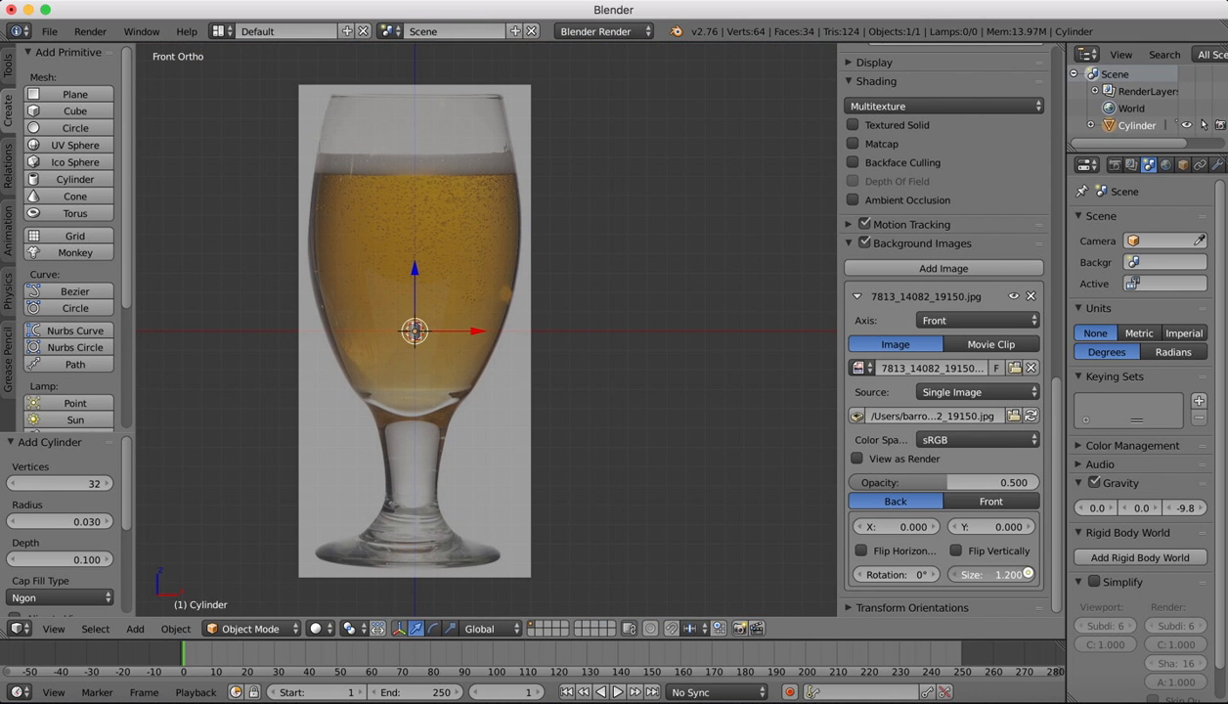
# - Reduce the beer glass background image's size to 0.1, and refine it to 0.08 to suit the cylinder
pyautogui.moveTo(1027, 574); pyautogui.dragTo(401, 418)
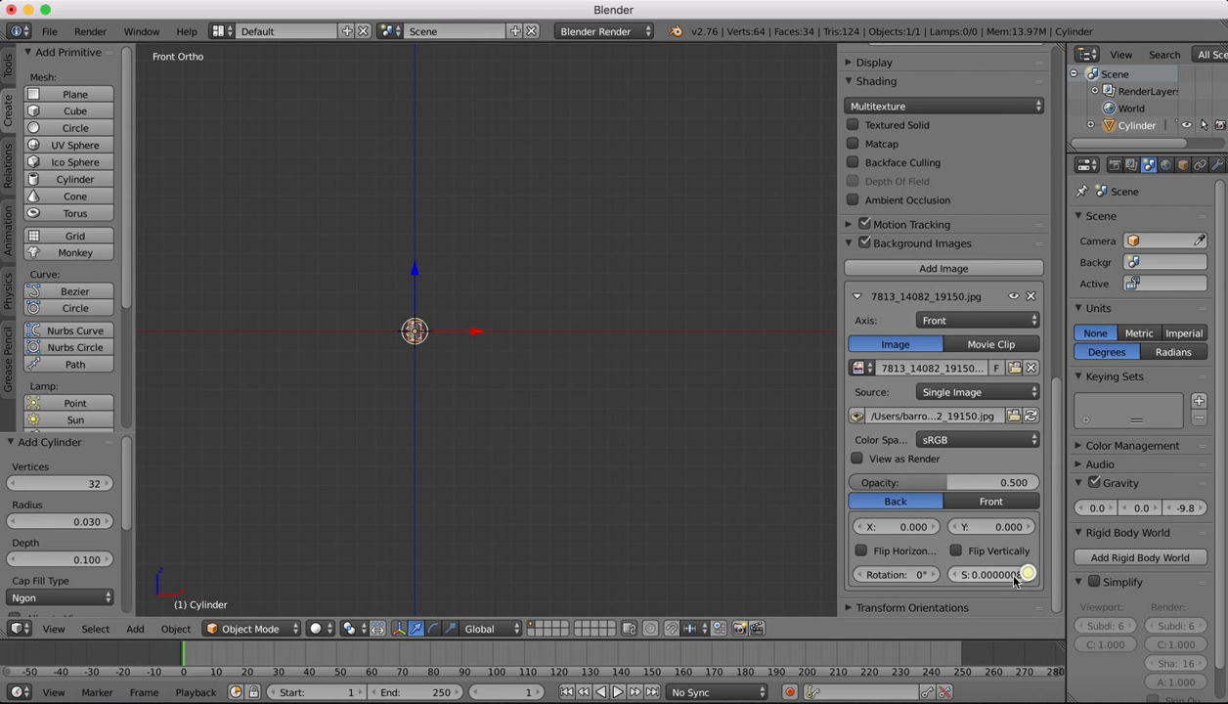
pyautogui.scroll(5, 400, 328)
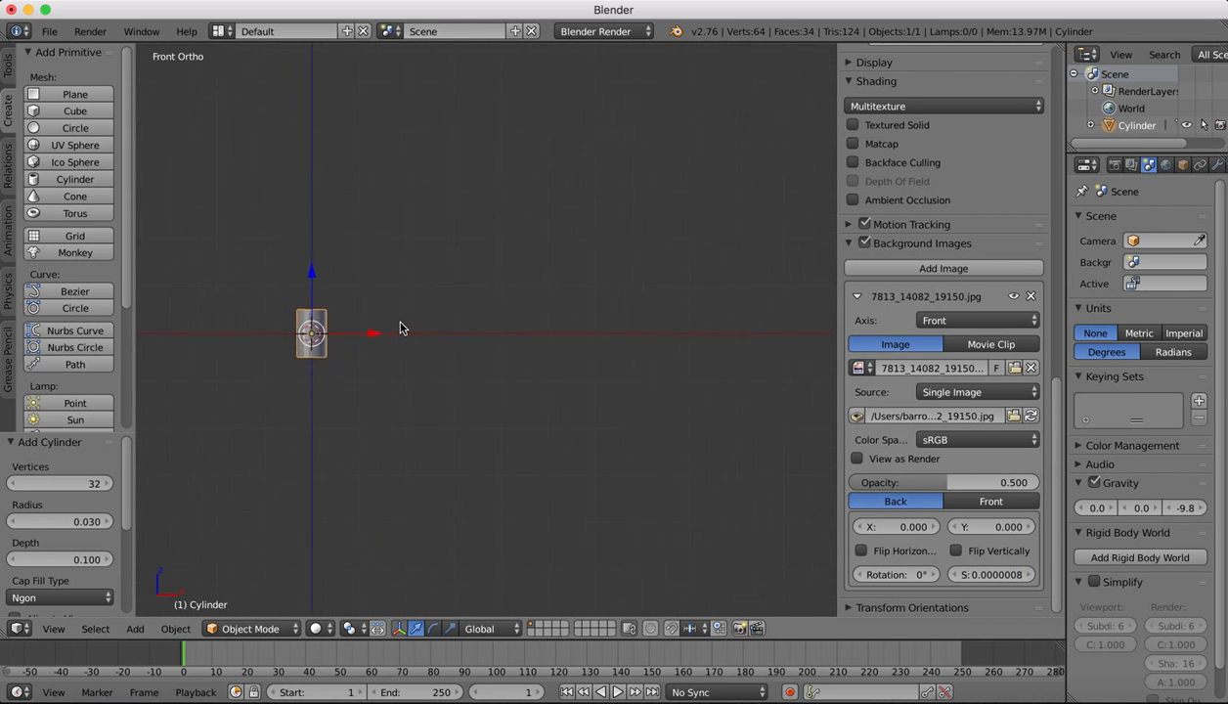
pyautogui.keyDown('ctrl'); pyautogui.hscroll(-3, 400, 328); pyautogui.keyUp('ctrl')
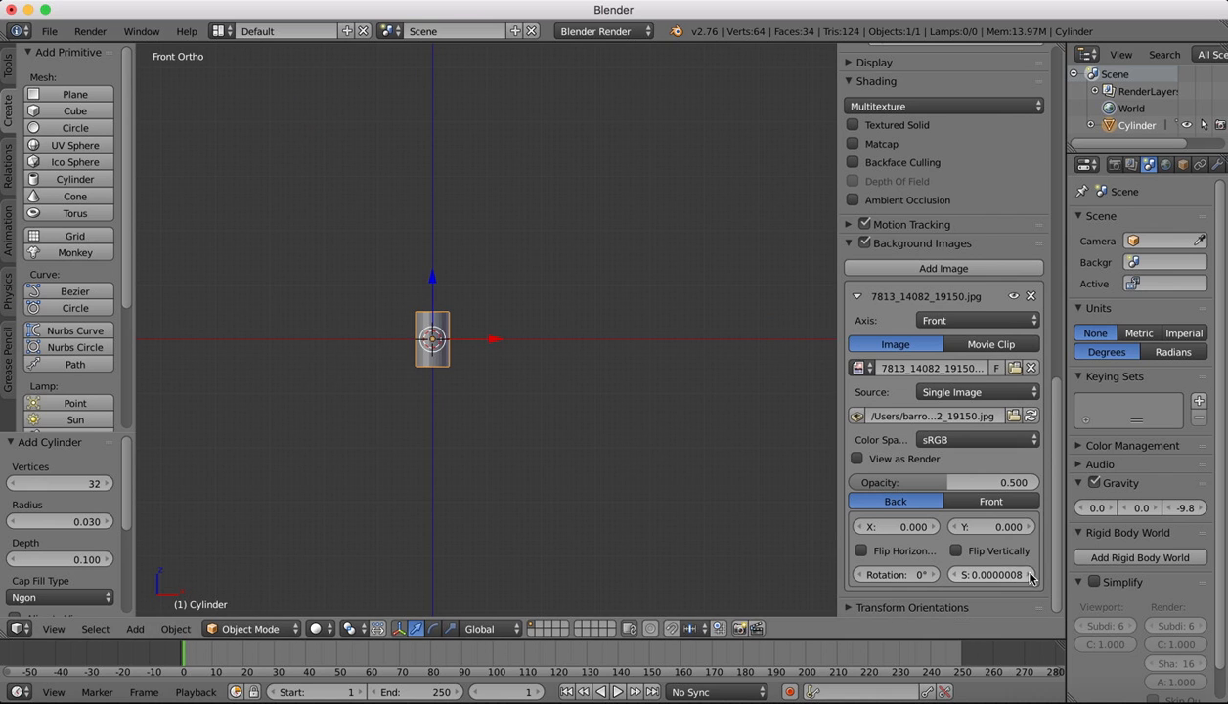
pyautogui.click(1015, 575)
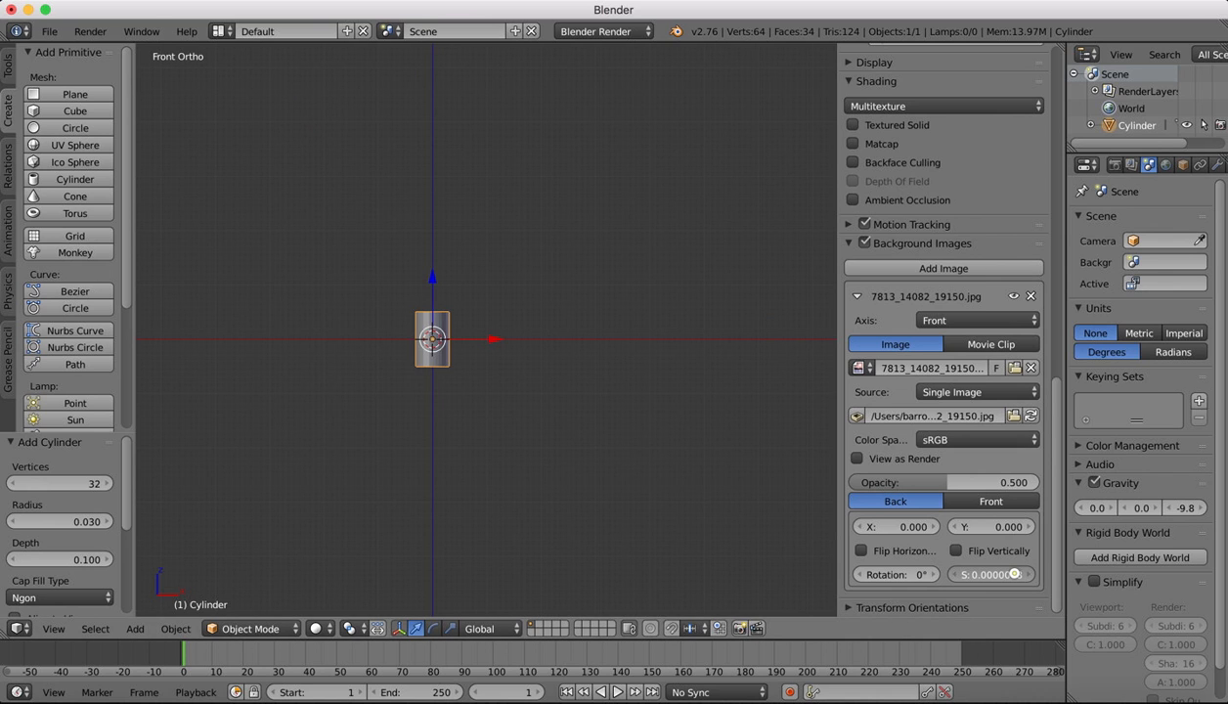
pyautogui.moveTo(1015, 575); pyautogui.dragTo(1015, 575)
pyautogui.click(1010, 575)
pyautogui.write('0.1')
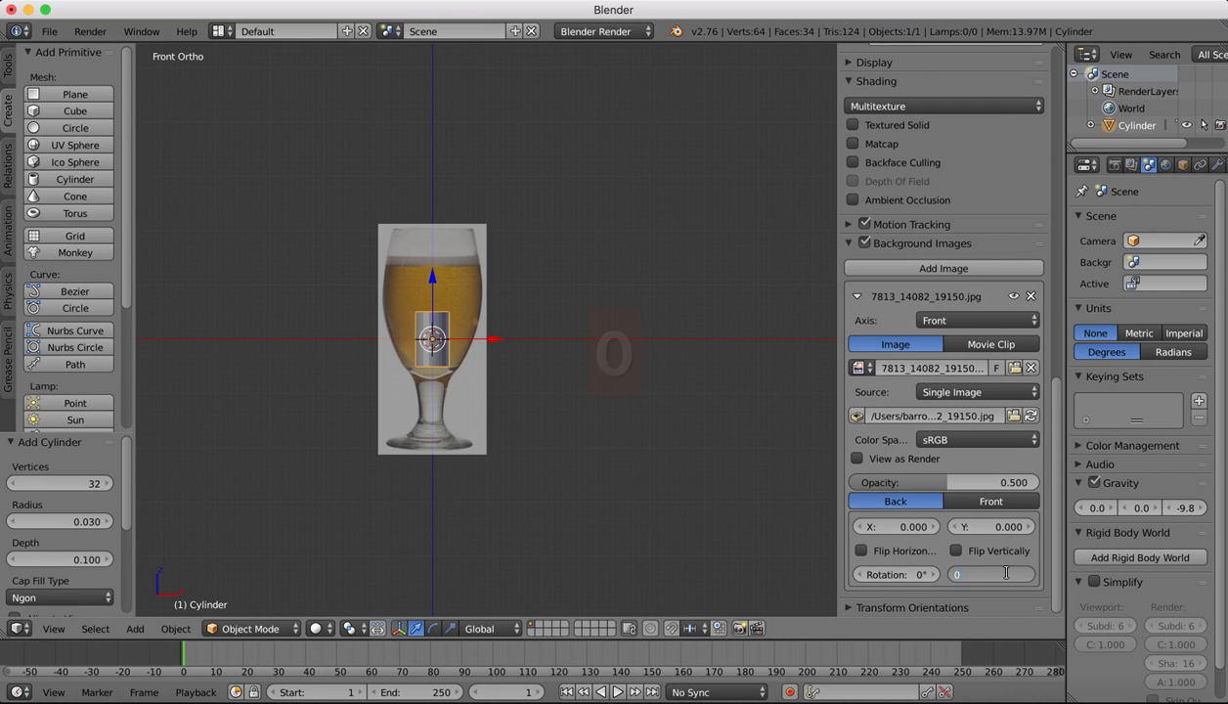
pyautogui.press('Return')
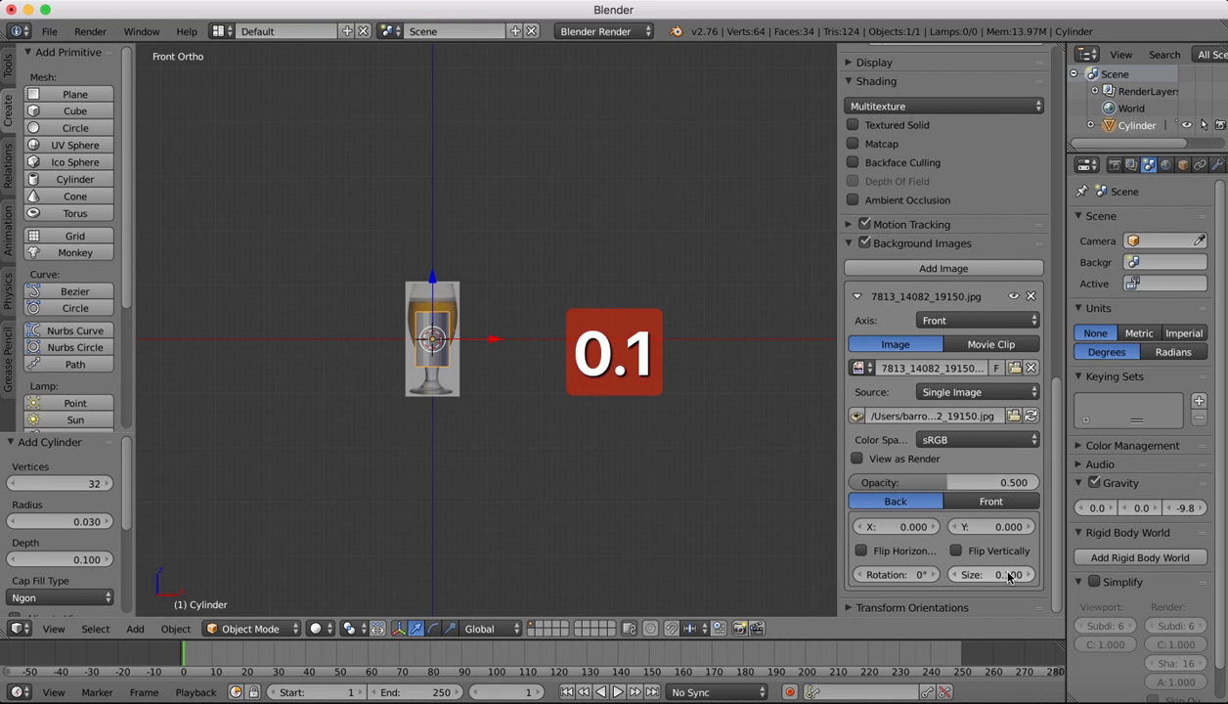
pyautogui.click(1010, 575)
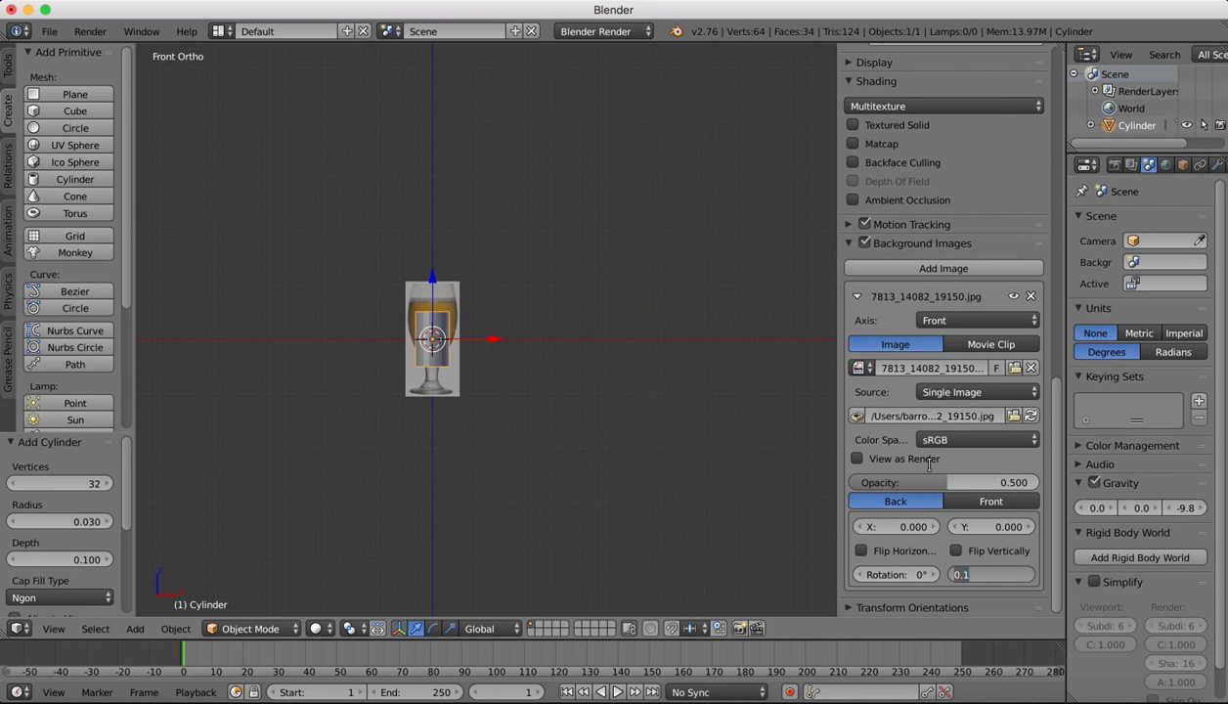
pyautogui.write('0.08')
pyautogui.press('Return')
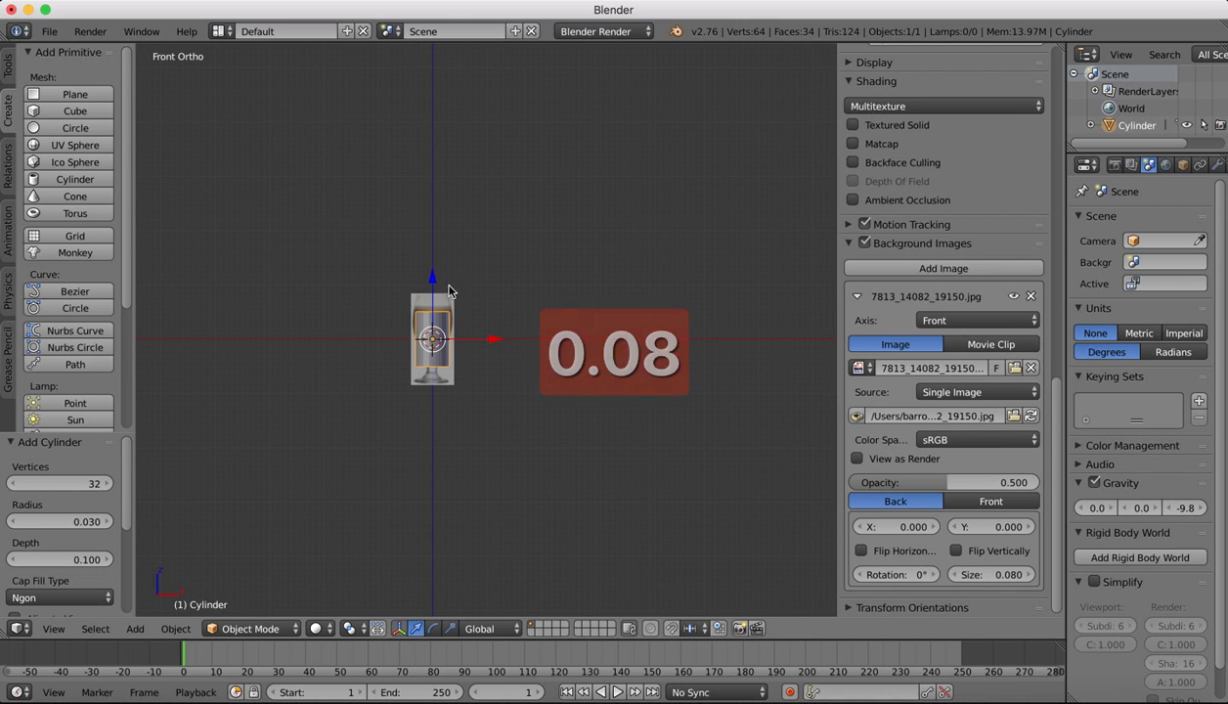
# - Inspect the cylinder from an angle and compare its fit with the beer glass image in the framed front view
pyautogui.scroll(2, 400, 327)
pyautogui.moveTo(399, 326); pyautogui.dragTo(402, 327, button='middle')
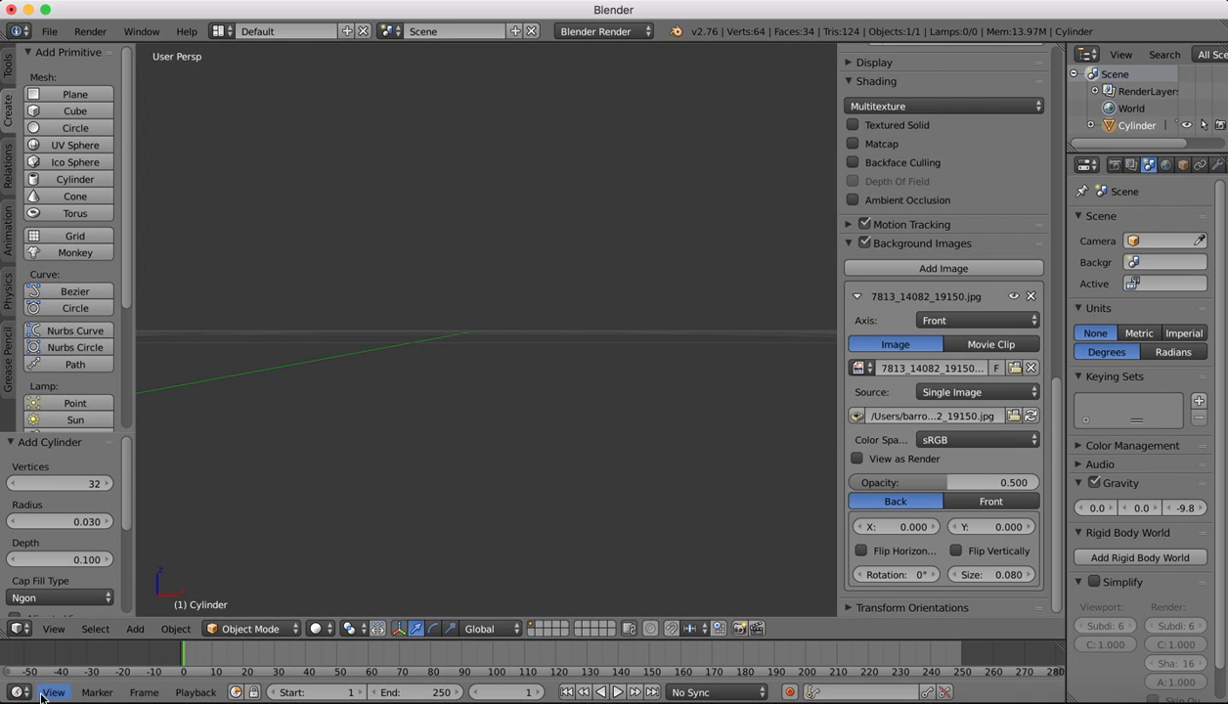
pyautogui.click(54, 629)
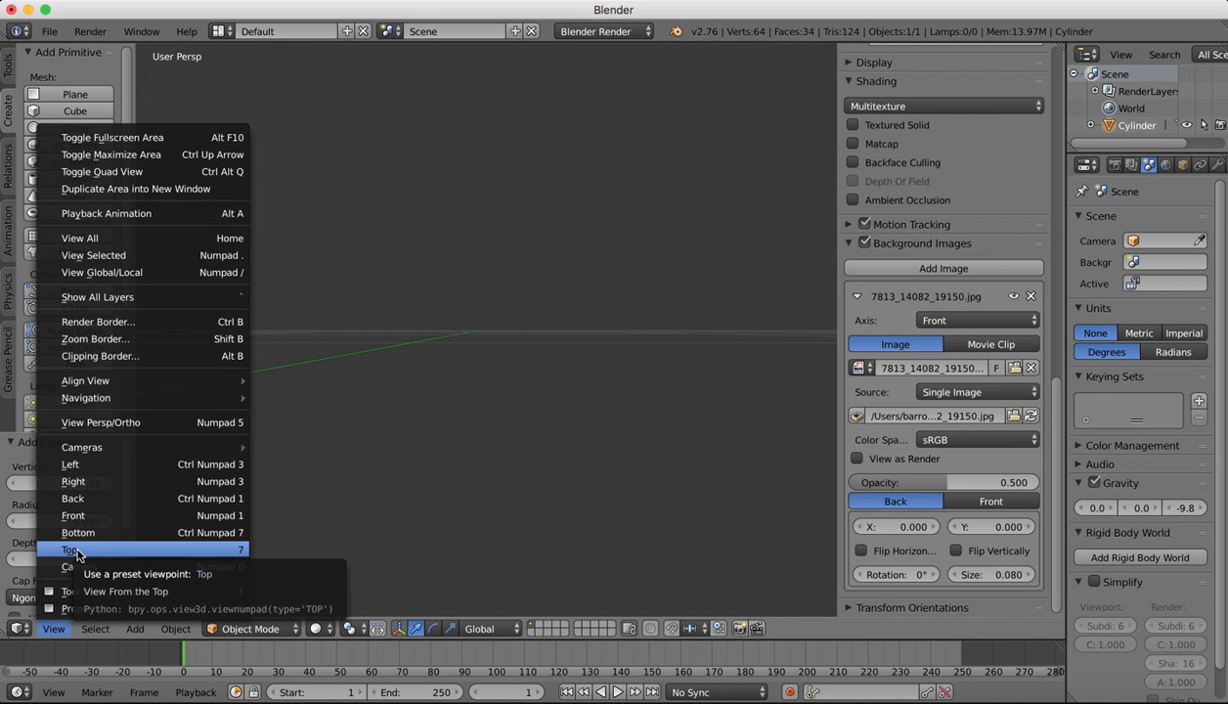
pyautogui.click(74, 514)
pyautogui.click(54, 634)
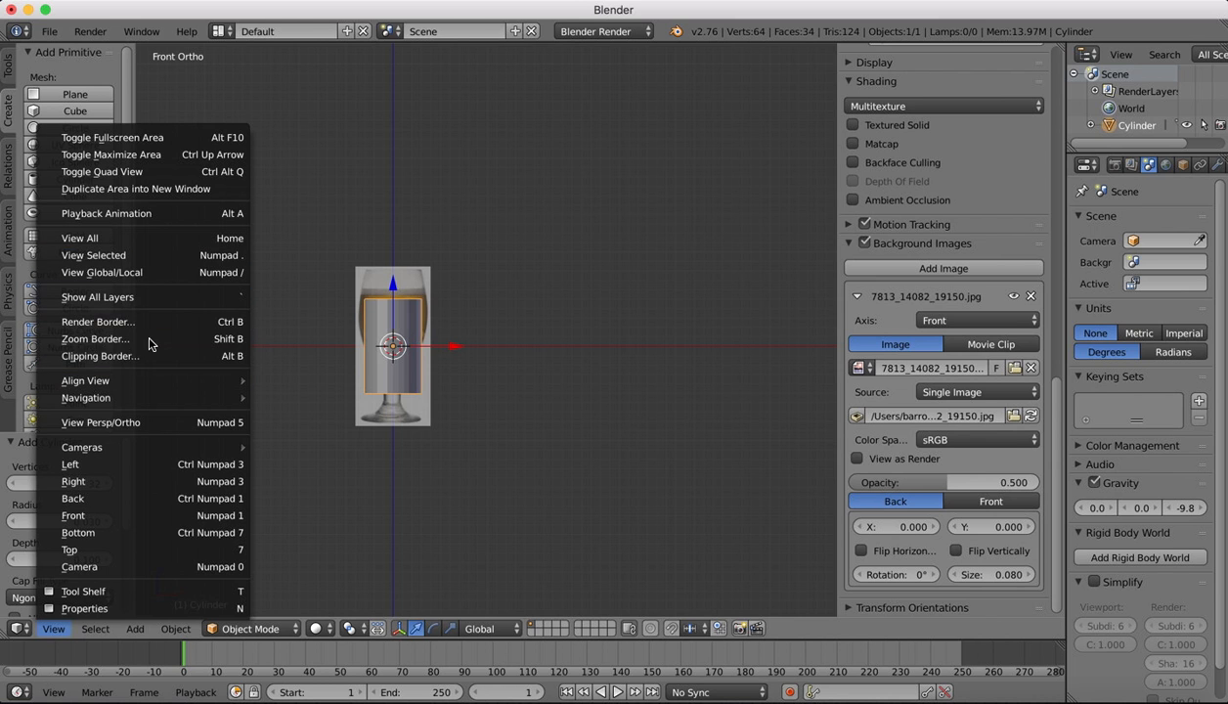
pyautogui.click(91, 239)
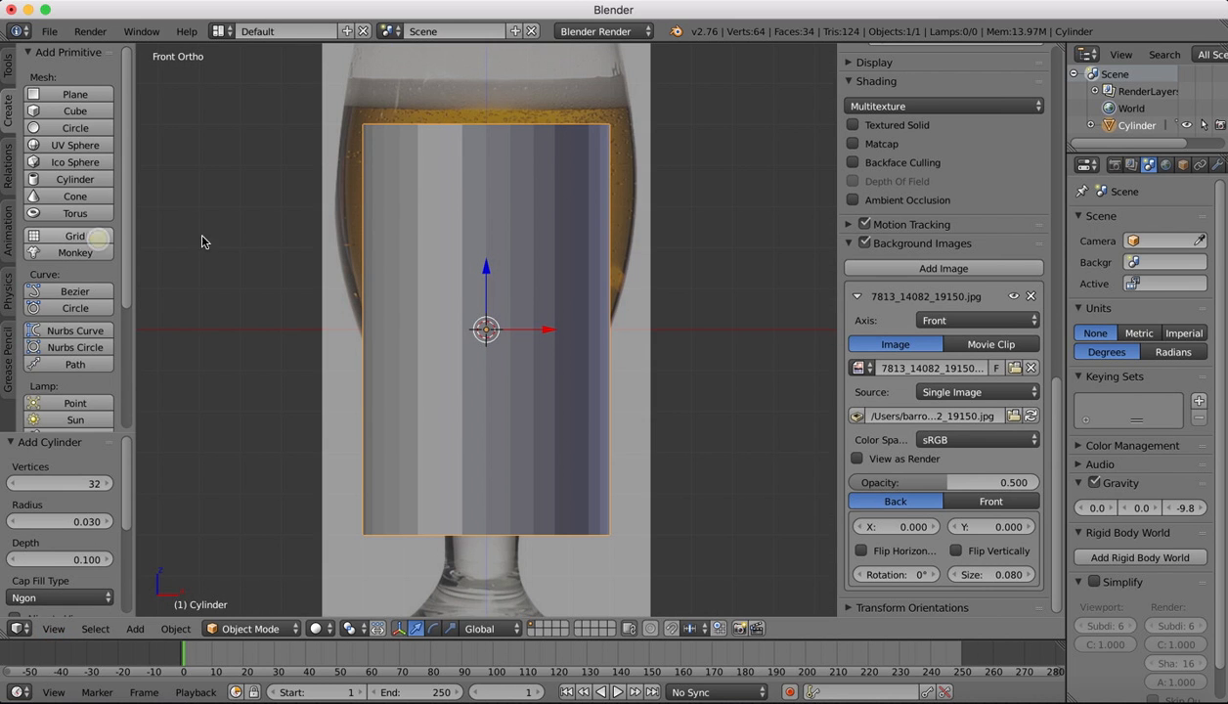
pyautogui.scroll(-2, 528, 287)
pyautogui.middleClick(528, 287)
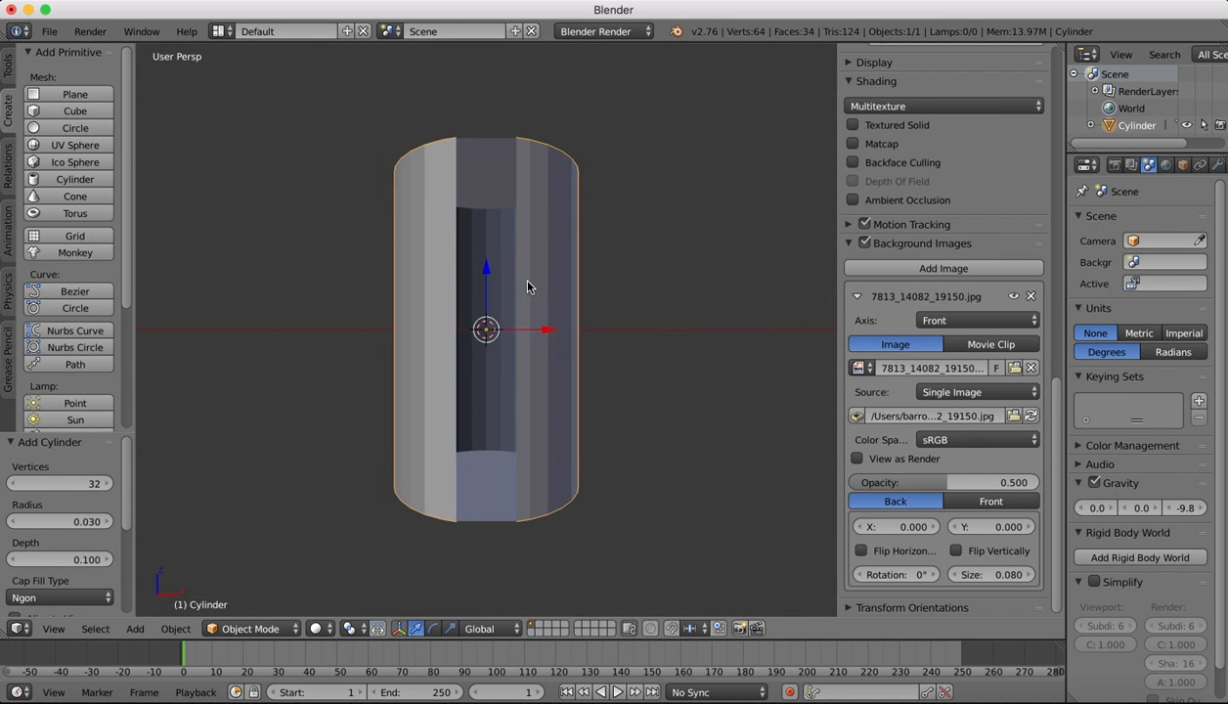
pyautogui.scroll(1, 528, 286)
pyautogui.click(53, 629)
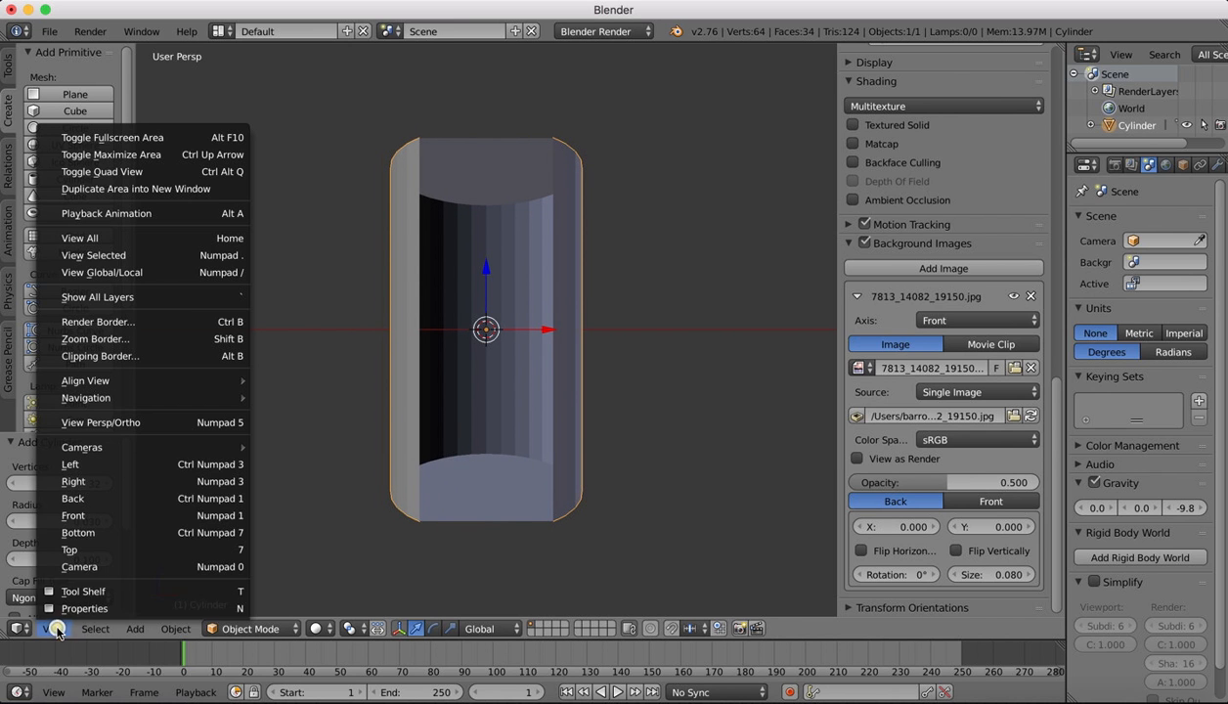
pyautogui.click(84, 520)
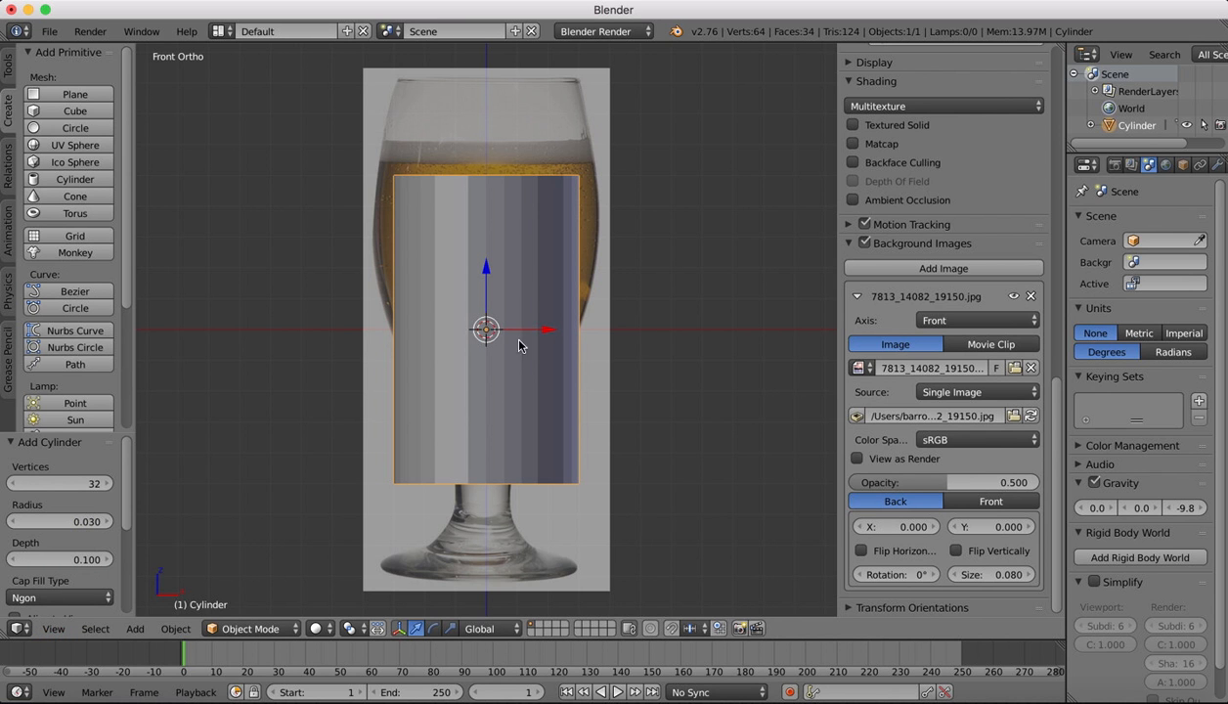
# - Display the cylinder as wireframe in Edit Mode and raise its top vertices about 0.03 along Z to the glass rim
pyautogui.press('z')
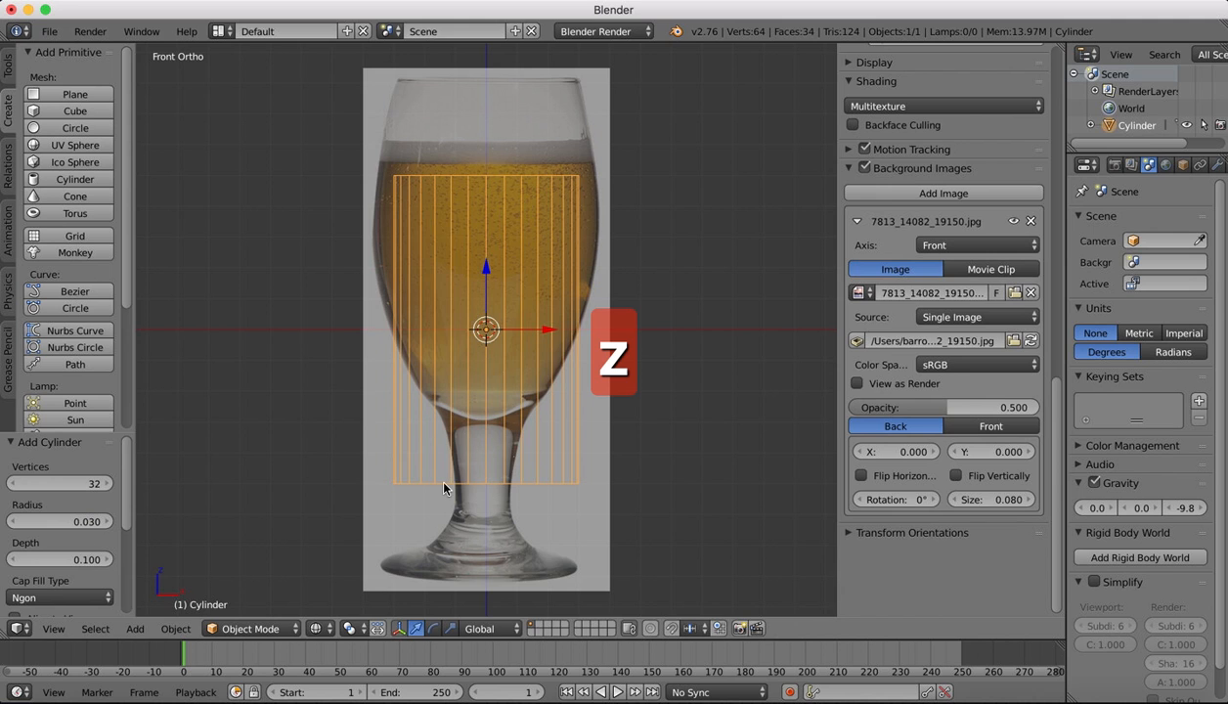
pyautogui.press('Tab')
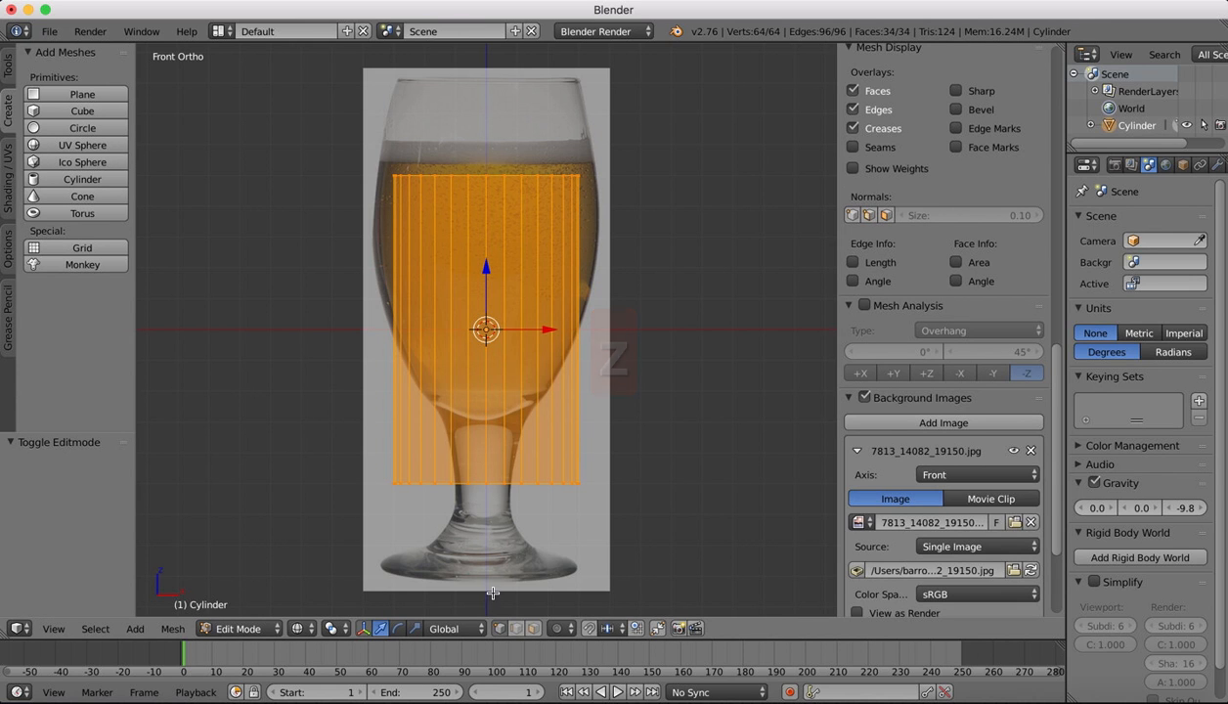
pyautogui.rightClick(433, 169)
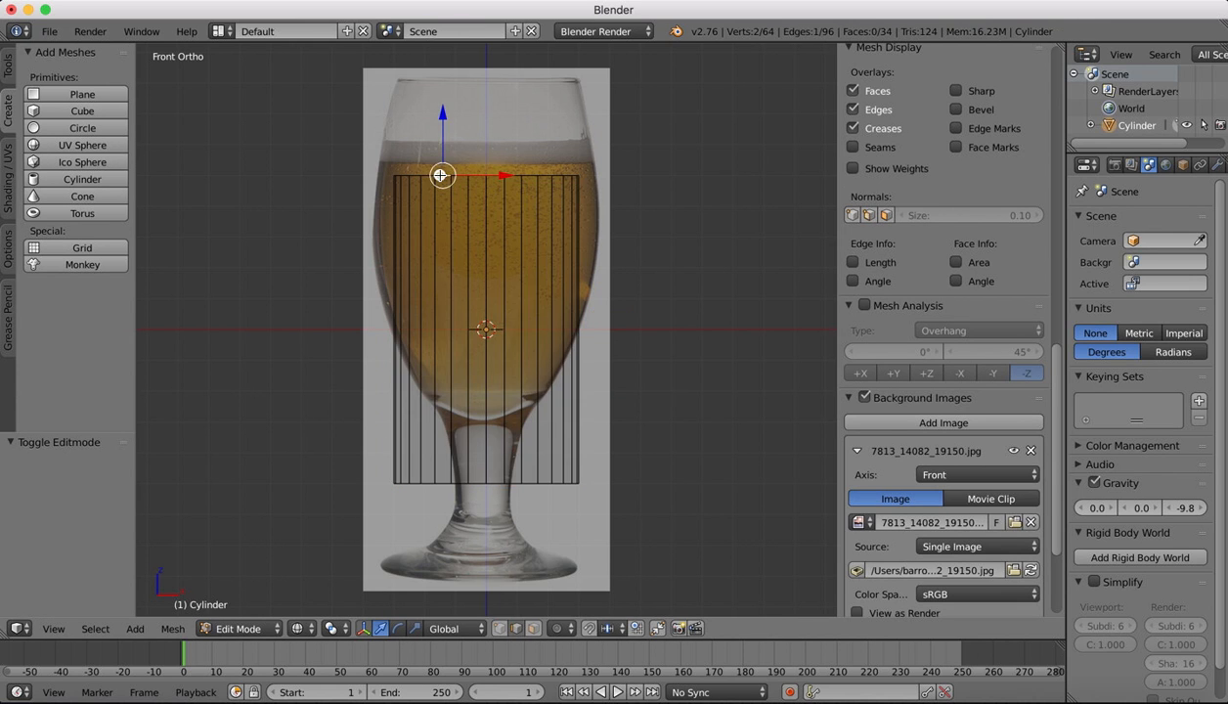
pyautogui.press('b')
pyautogui.moveTo(352, 152); pyautogui.dragTo(657, 201)
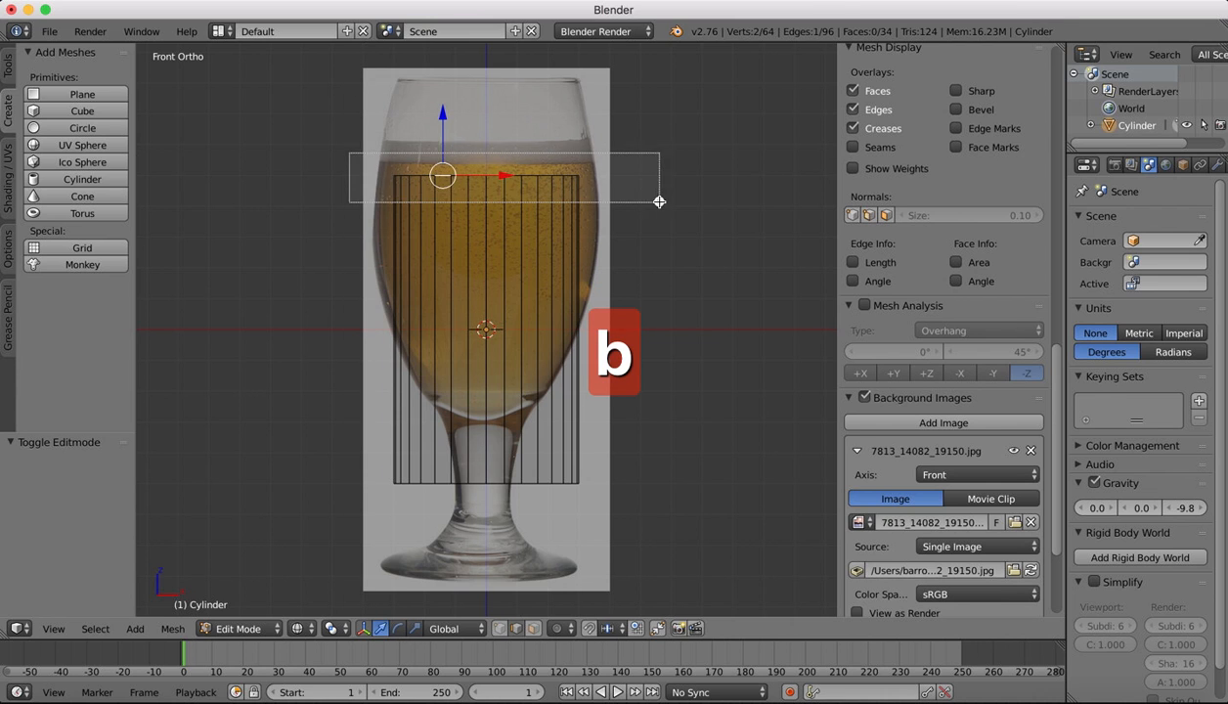
pyautogui.moveTo(475, 591)
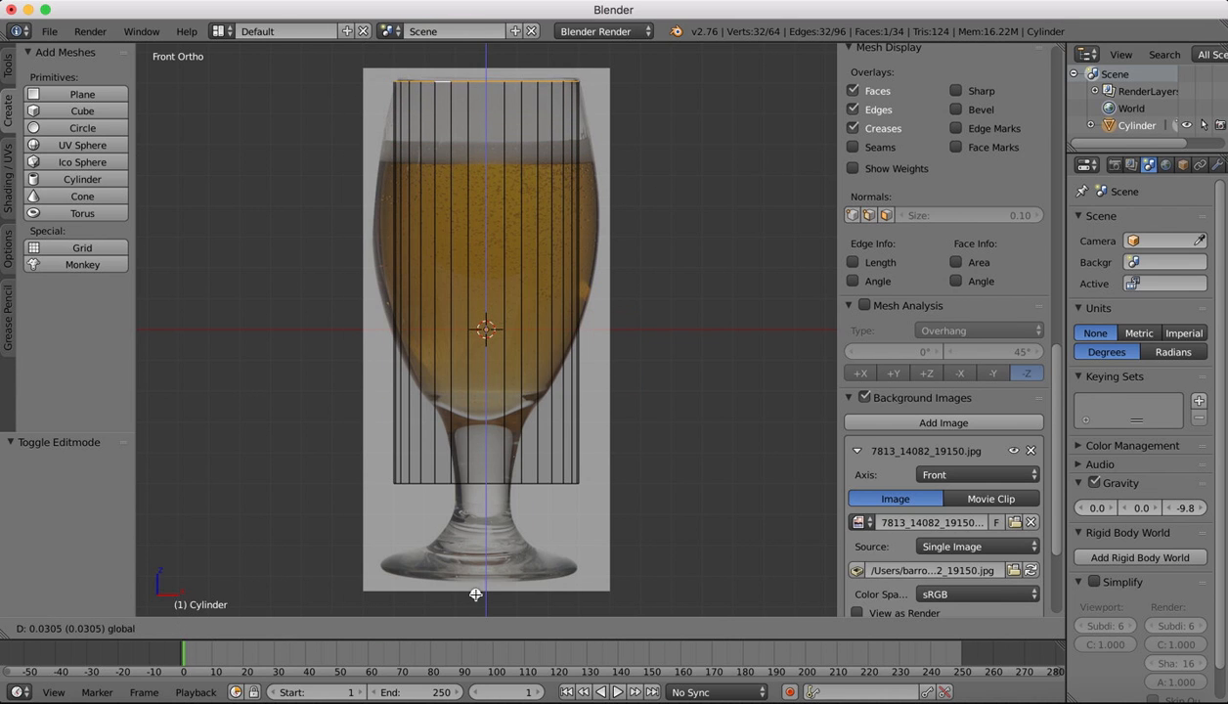
pyautogui.click(475, 590)
# - Lower the cylinder's bottom vertices 0.026 along Z to the glass foot and scale that ring by about 1.086
pyautogui.rightClick(425, 484)
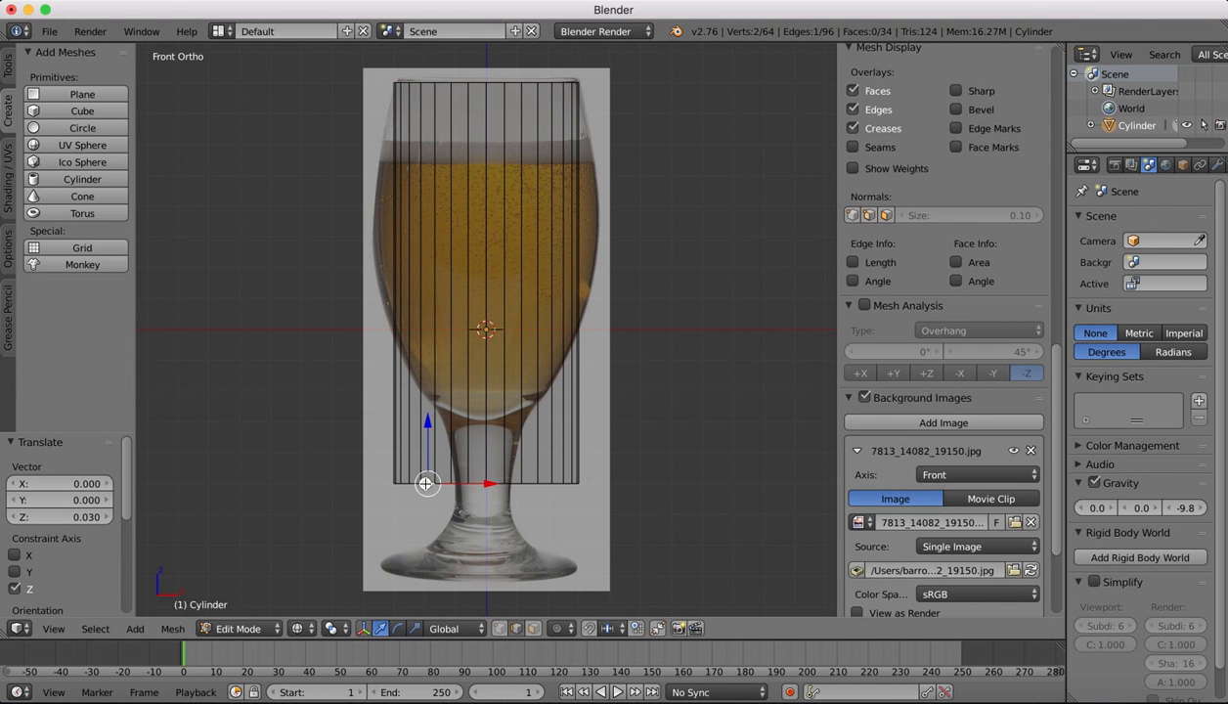
pyautogui.press('b')
pyautogui.moveTo(365, 463); pyautogui.dragTo(608, 505)
pyautogui.moveTo(486, 427); pyautogui.dragTo(484, 511)
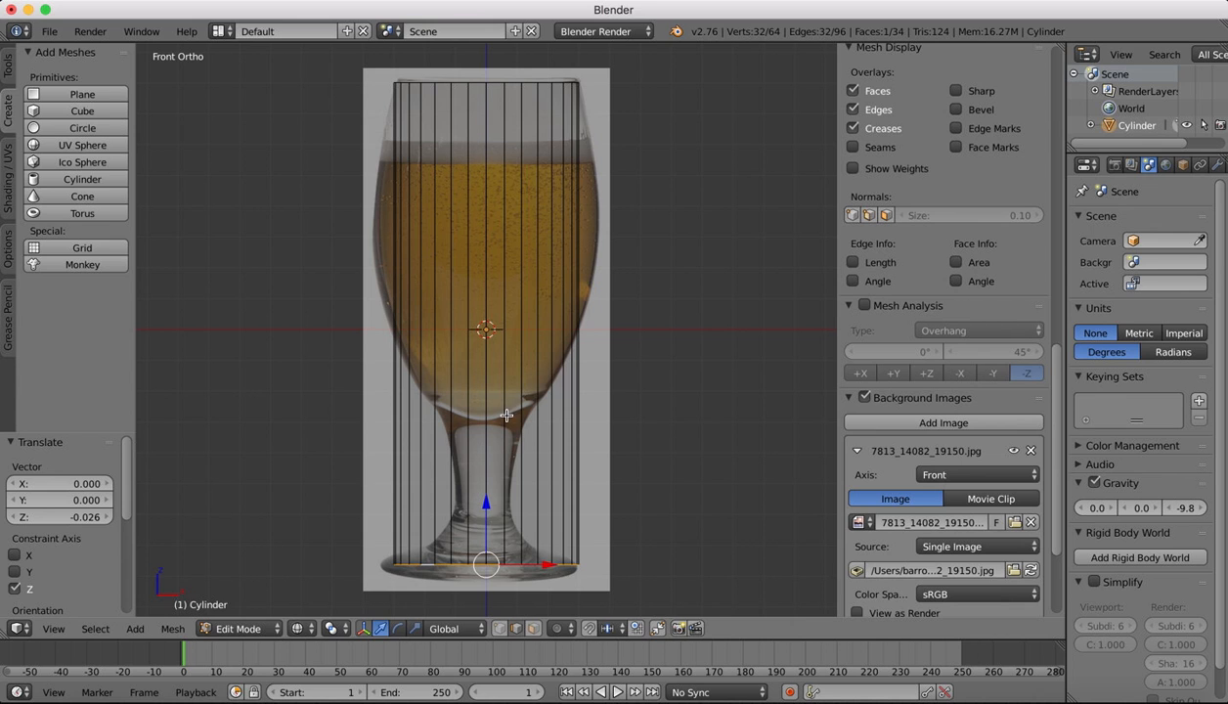
pyautogui.press('s')
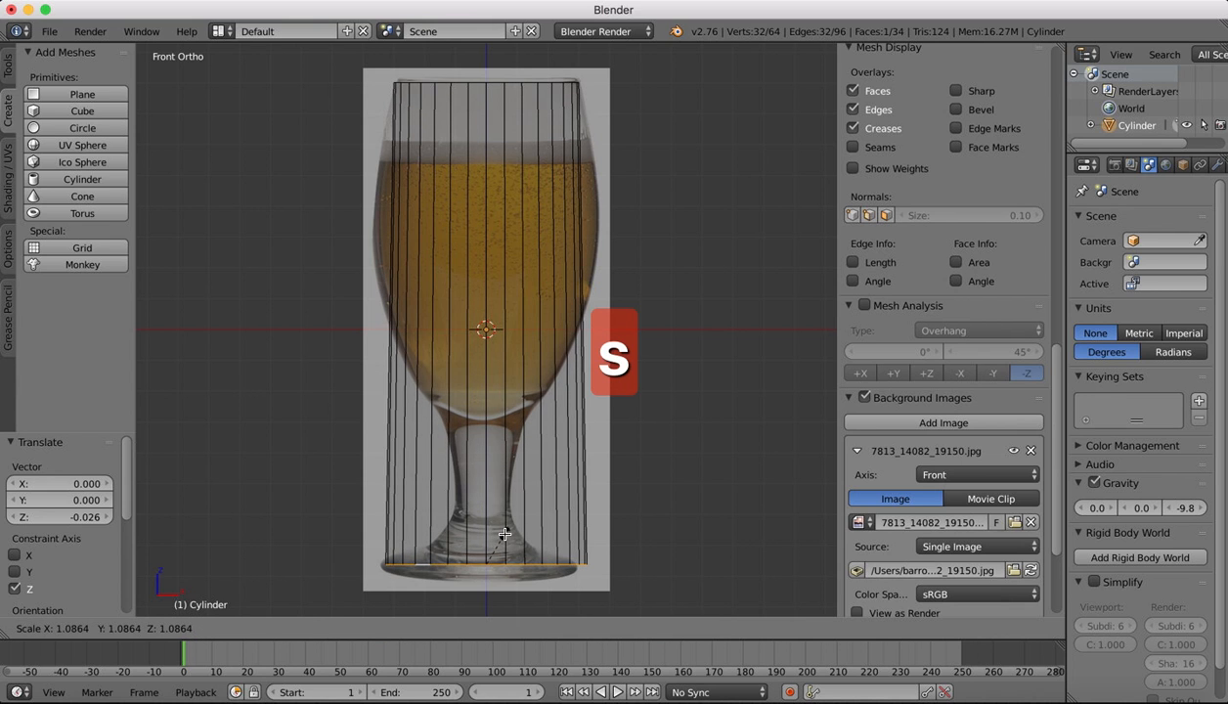
pyautogui.click(504, 534)
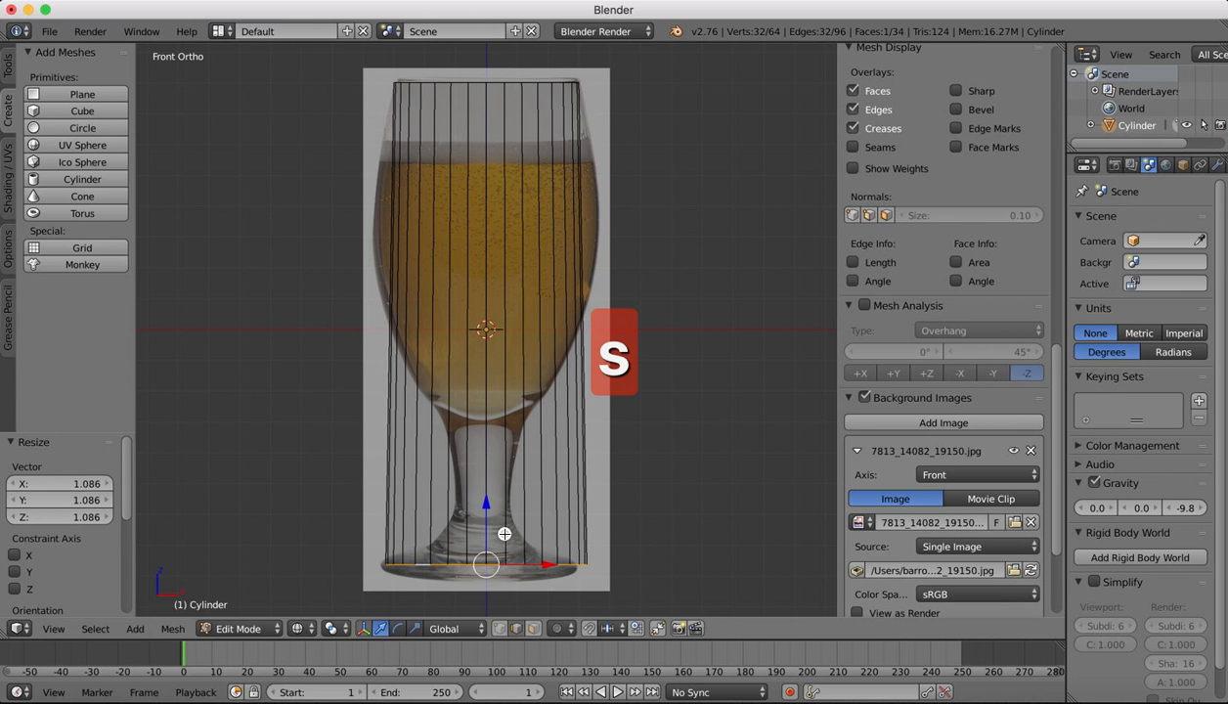
# - Select all the cylinder's top vertices and scale the ring by 0.970 to match the glass rim
pyautogui.rightClick(434, 84)
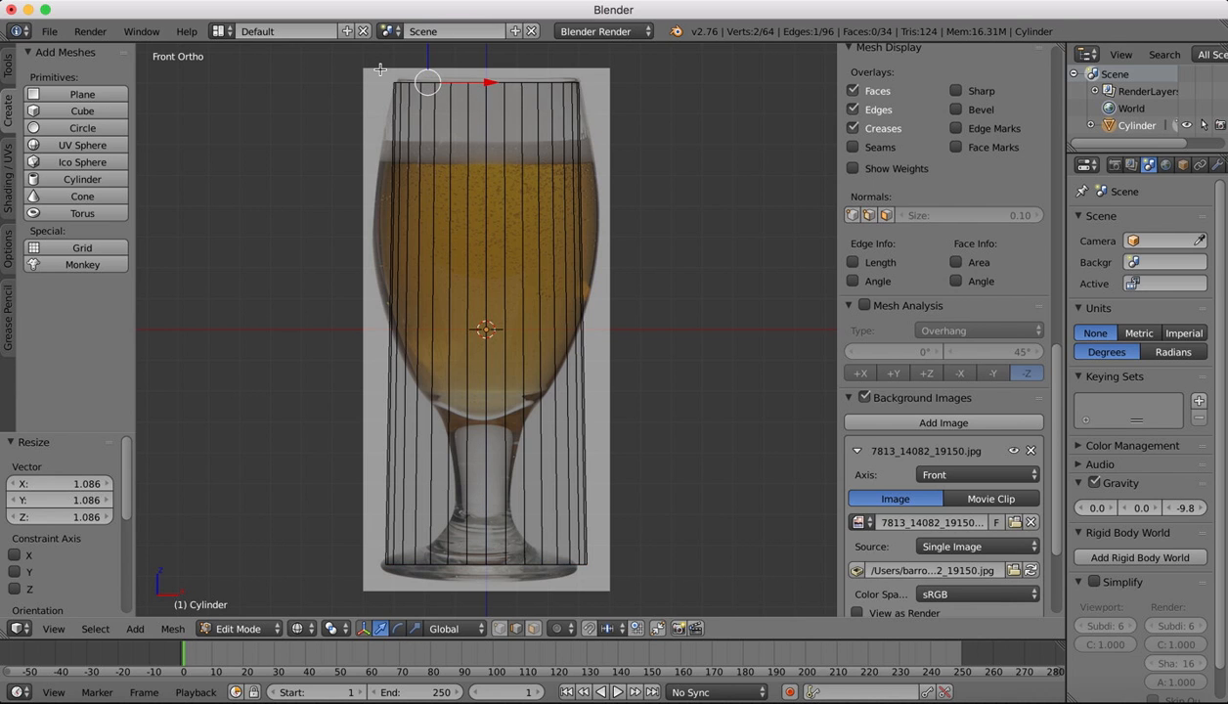
pyautogui.press('b')
pyautogui.moveTo(380, 70); pyautogui.dragTo(589, 98)
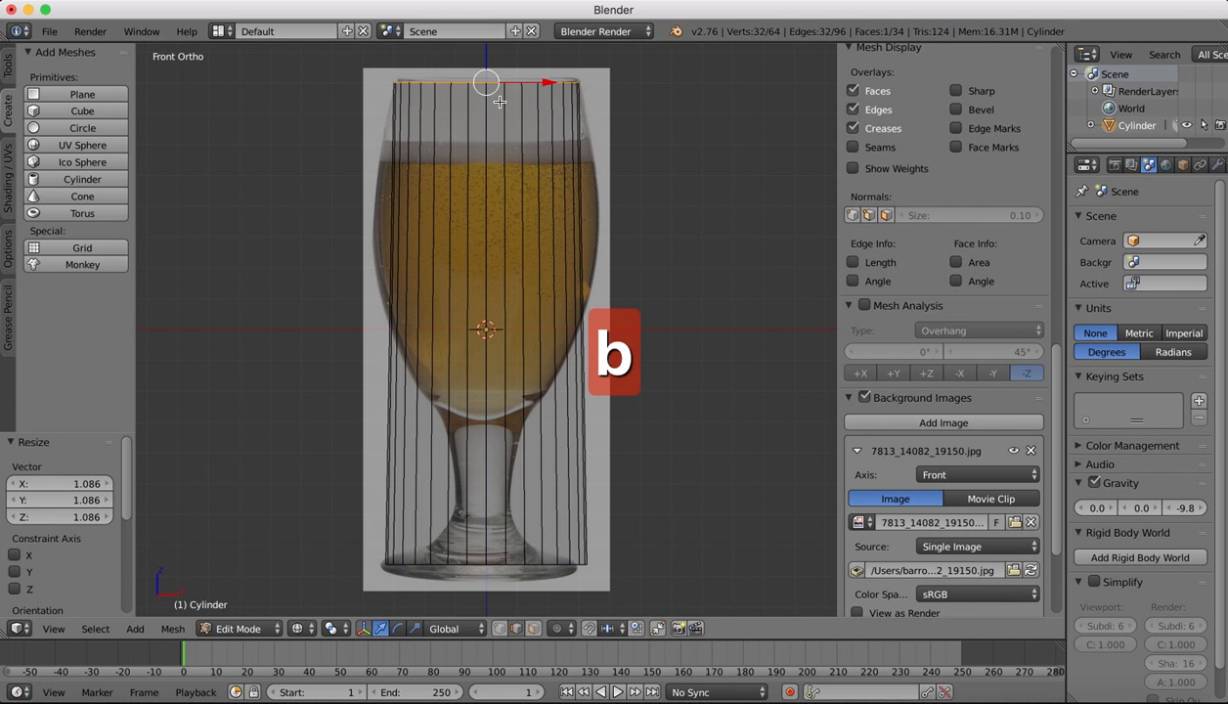
pyautogui.press('s')
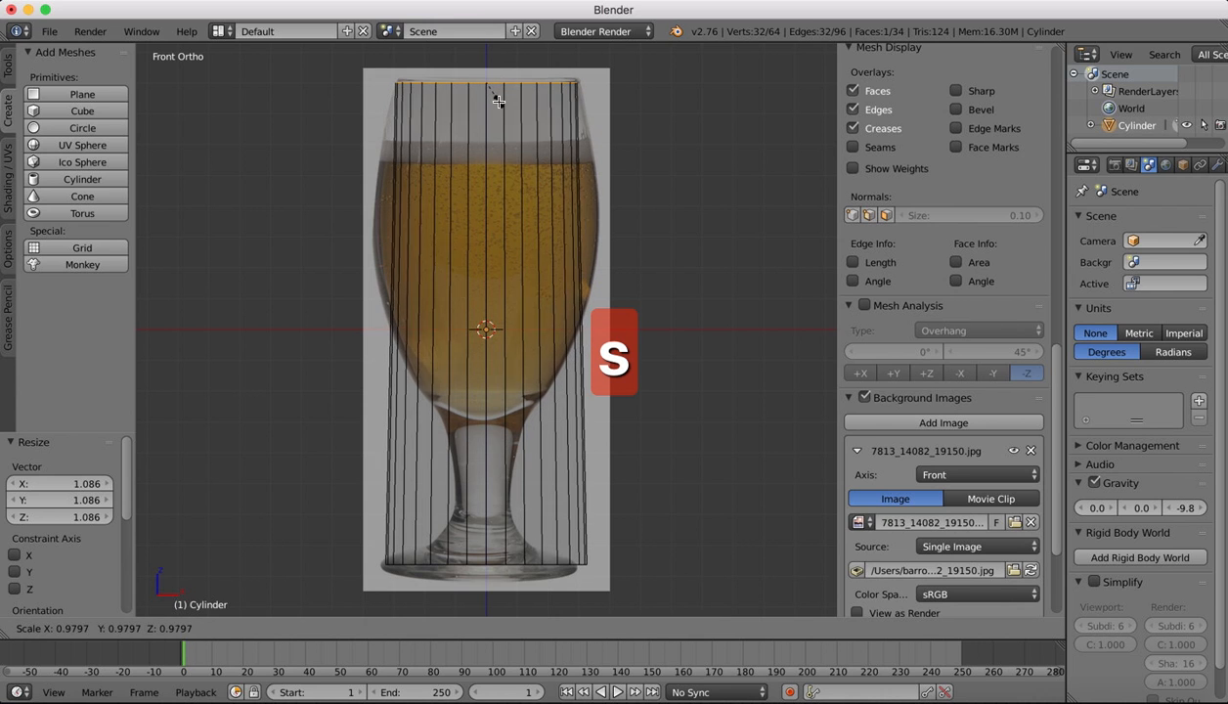
pyautogui.click(498, 101)
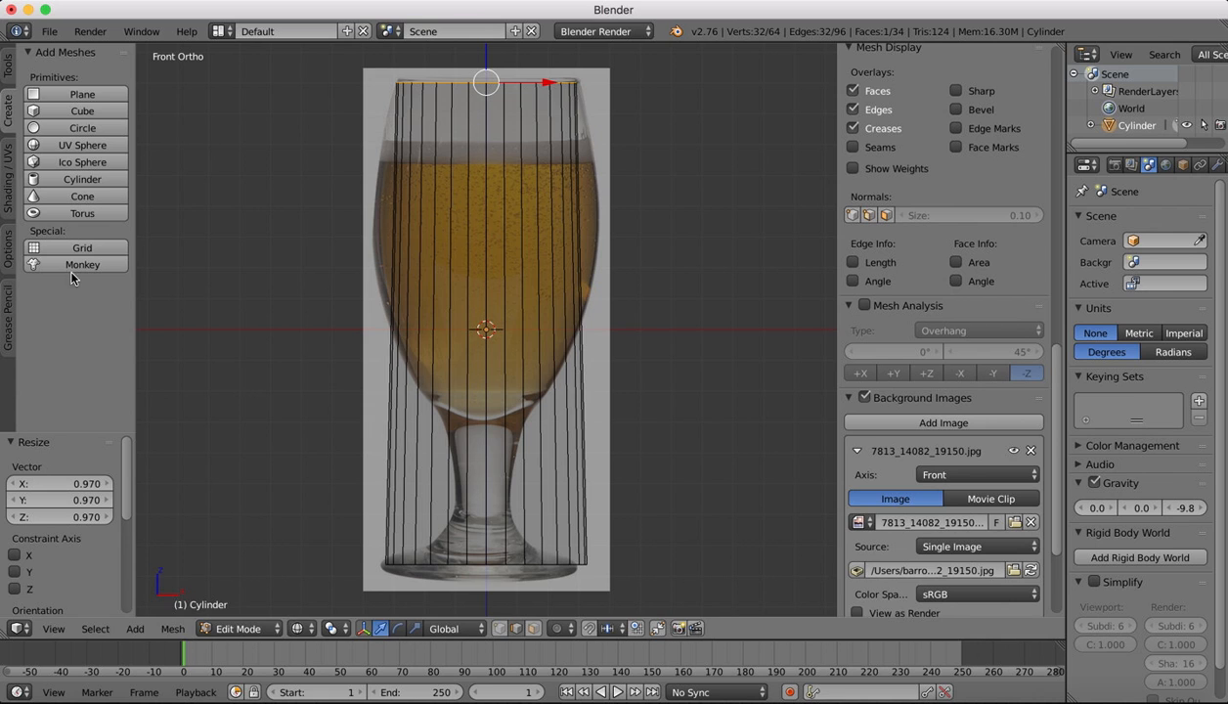
# - Add a loop cut, slide it up to the bowl's widest part, and scale it by about 1.204 to match the outline
pyautogui.click(8, 65)
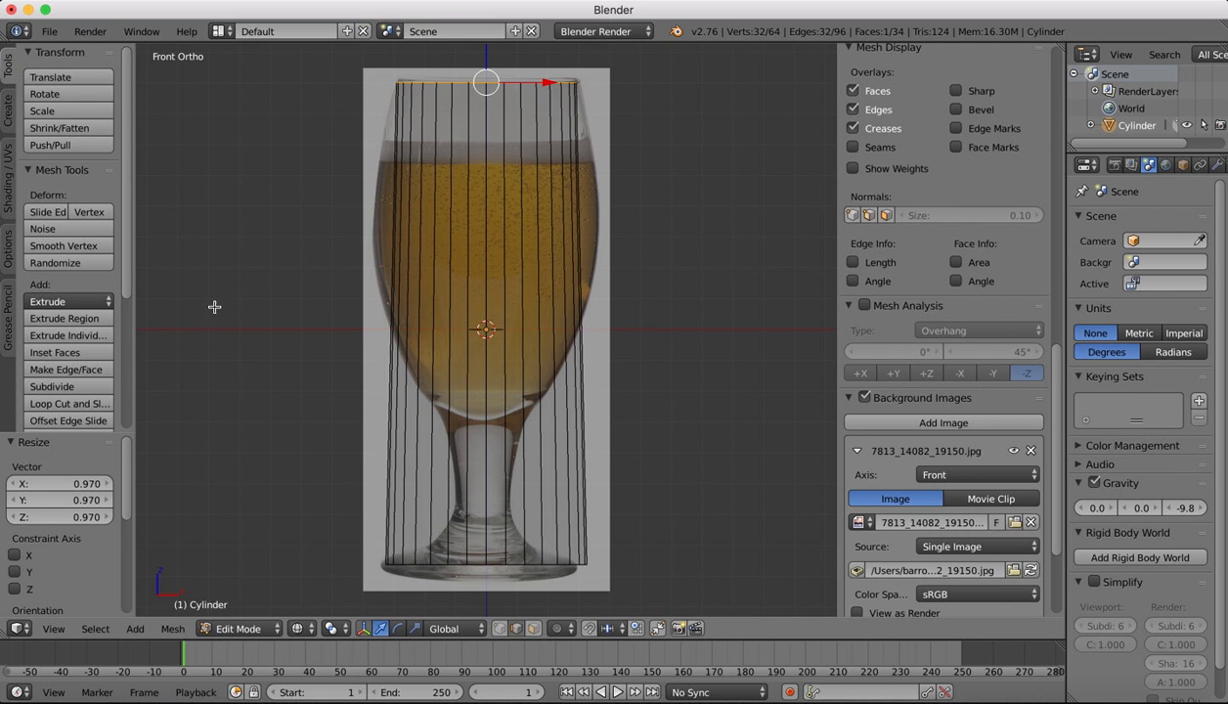
pyautogui.click(68, 402)
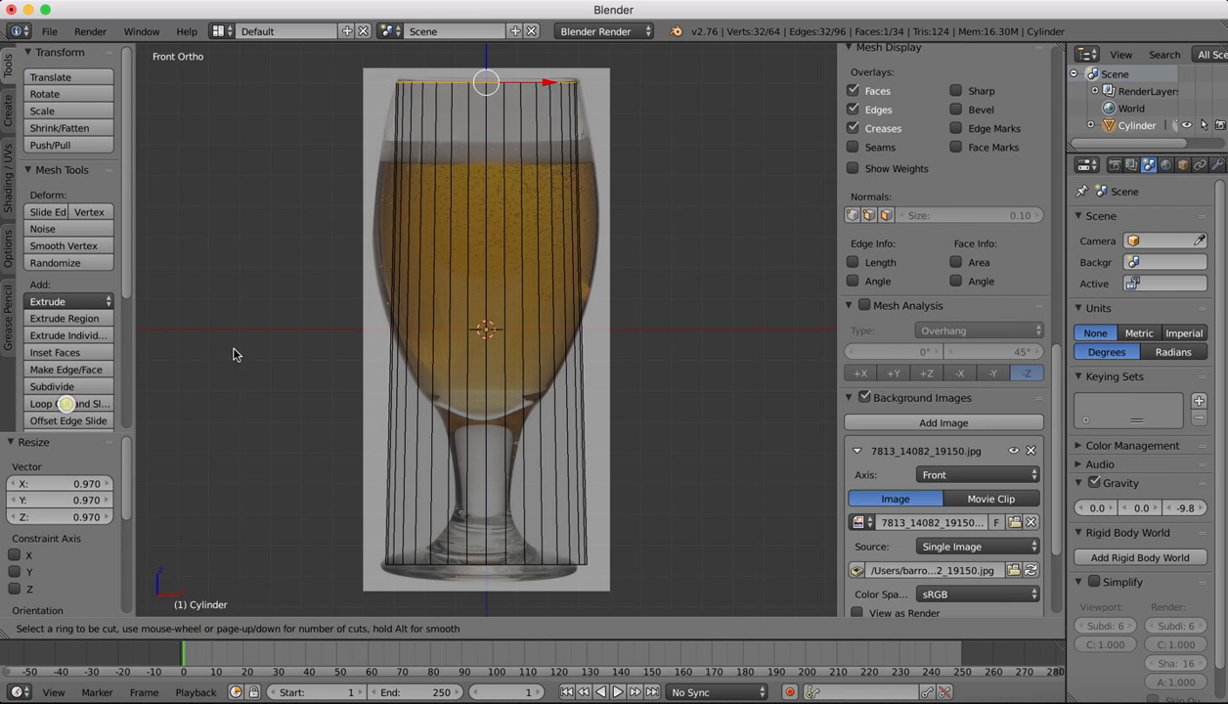
pyautogui.click(456, 252)
pyautogui.click(445, 156)
pyautogui.press('s')
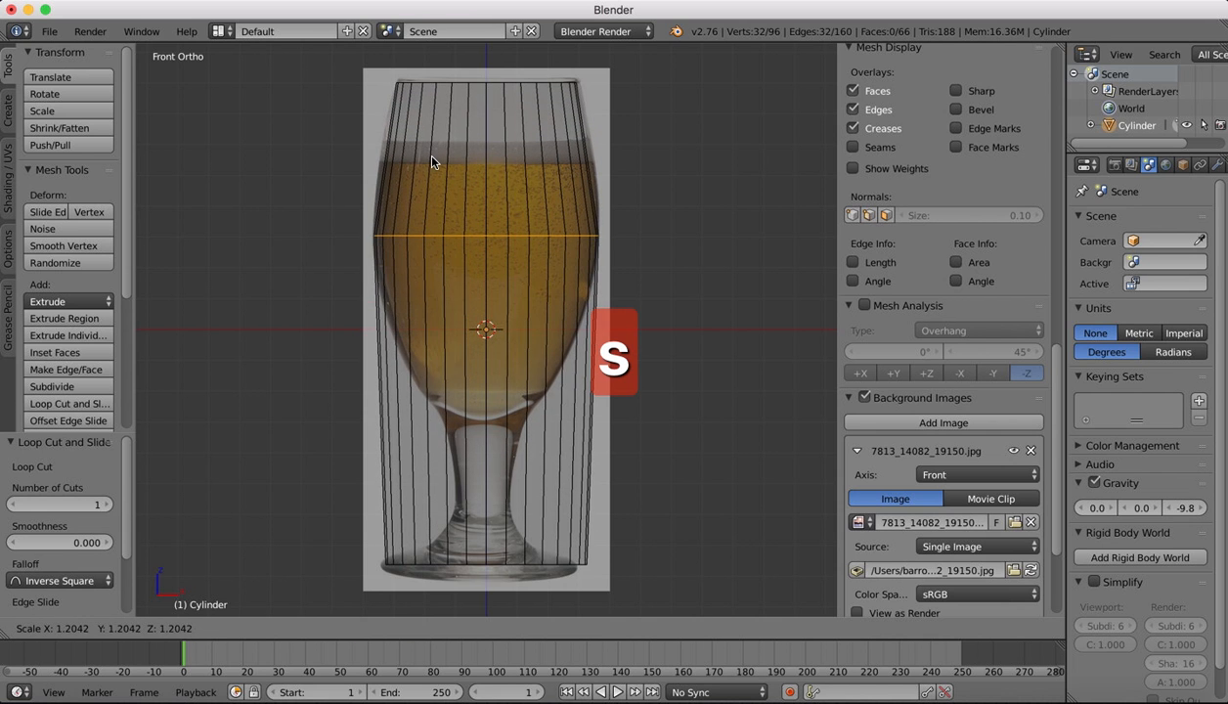
pyautogui.click(431, 157)
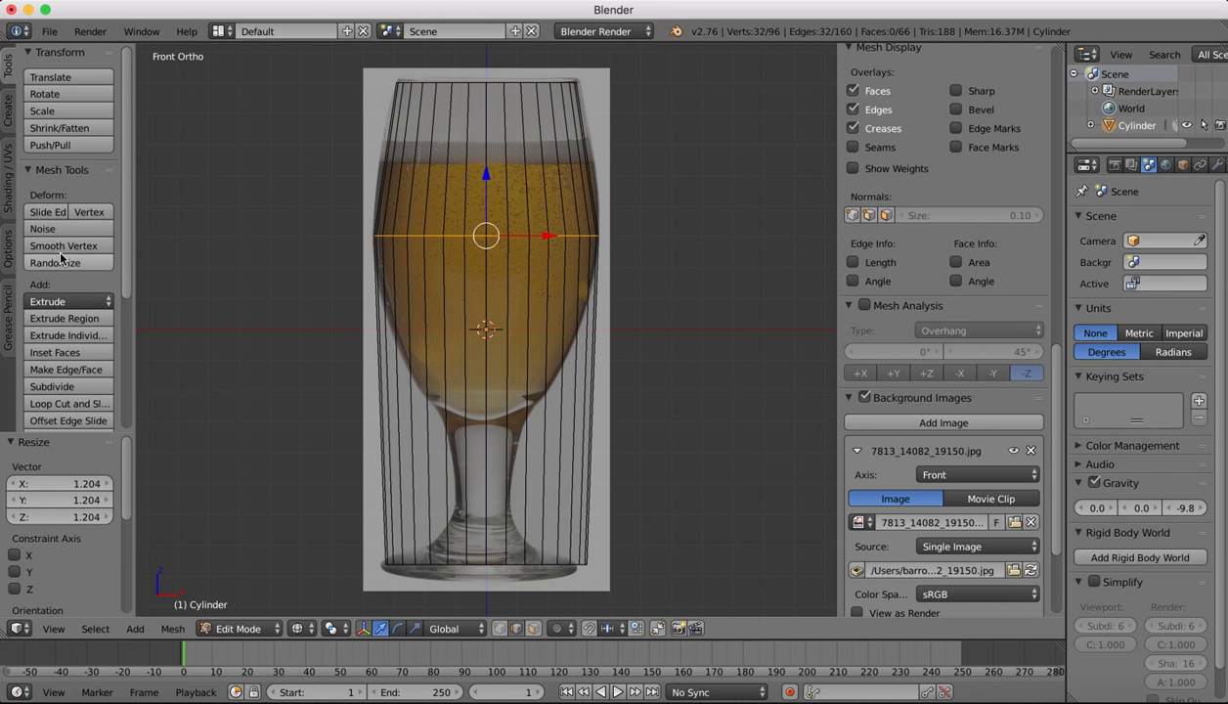
# - Add a loop cut at the bottom of the bowl and scale it by about 0.535 to match the outline
pyautogui.click(54, 401)
pyautogui.click(457, 348)
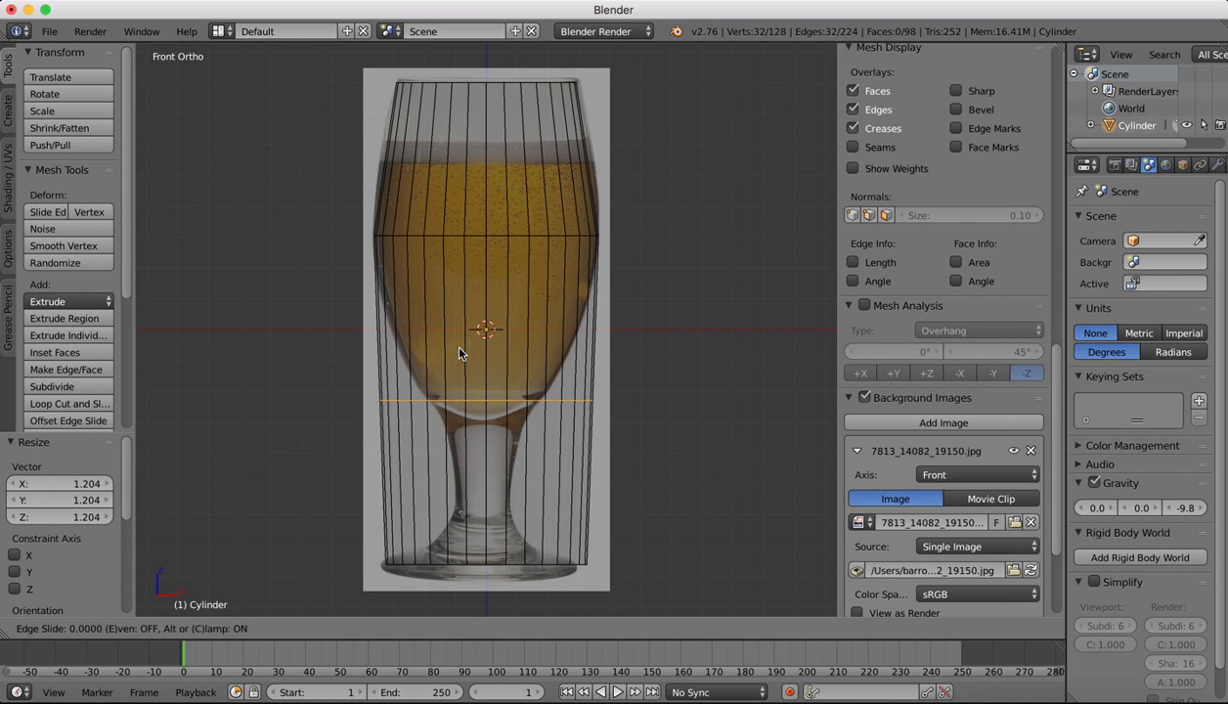
pyautogui.click(460, 353)
pyautogui.press('s')
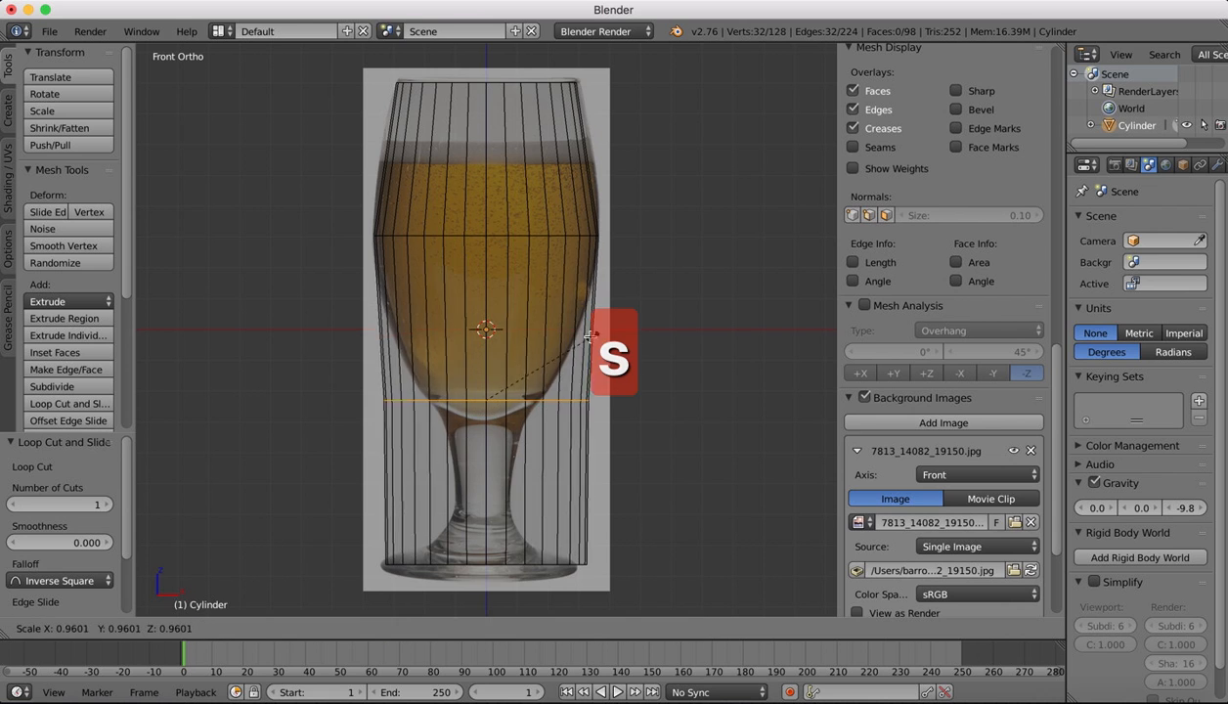
pyautogui.click(532, 349)
# - Add a loop cut across the lower half of the bowl and scale it by about 1.157 to match the outline
pyautogui.click(64, 404)
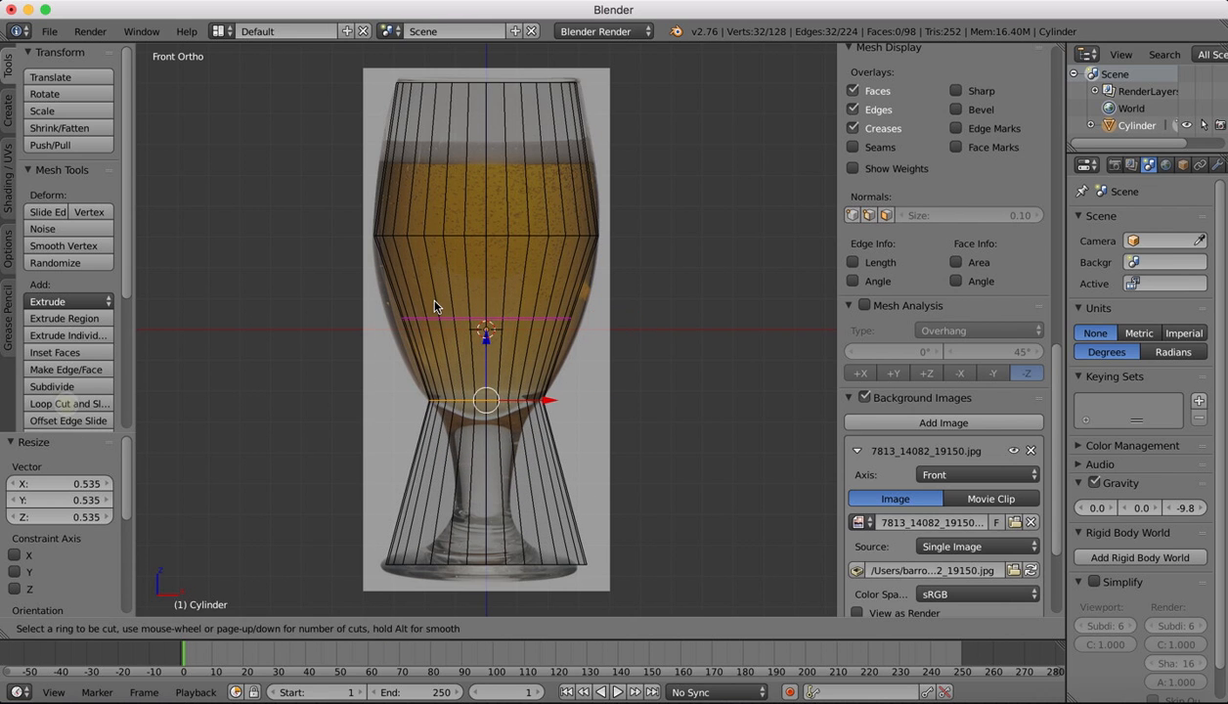
pyautogui.click(435, 305)
pyautogui.click(435, 305)
pyautogui.press('s')
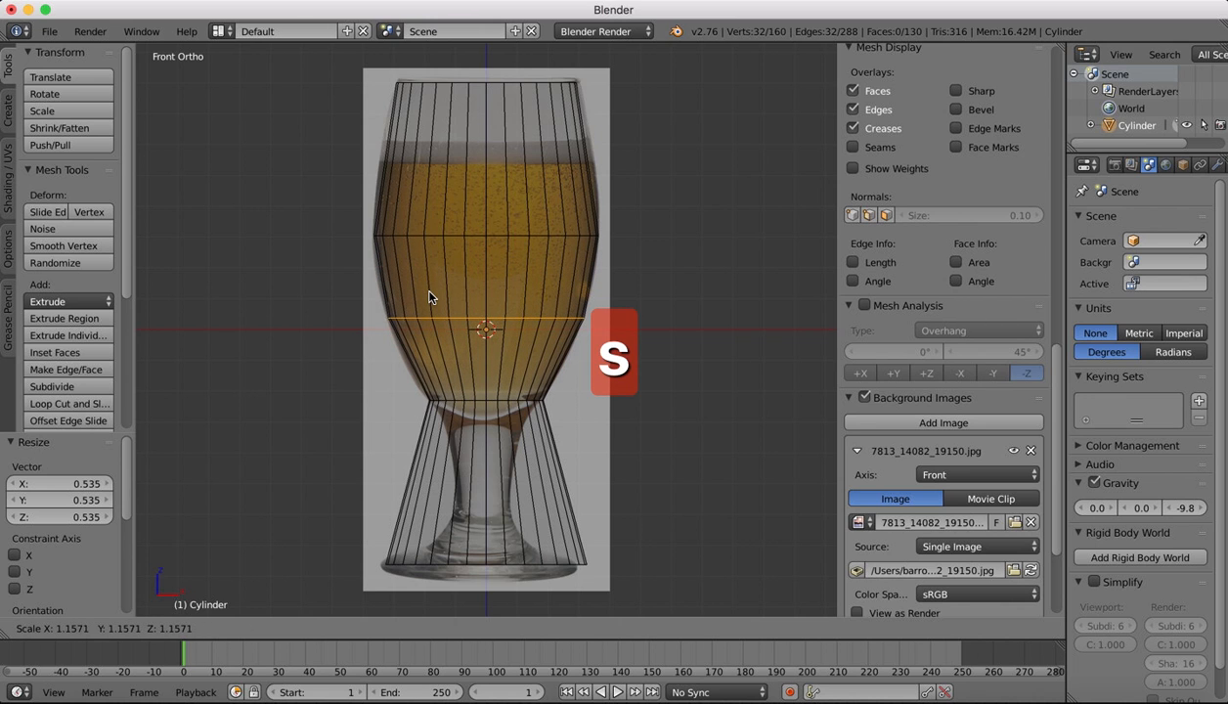
pyautogui.rightClick(430, 297)
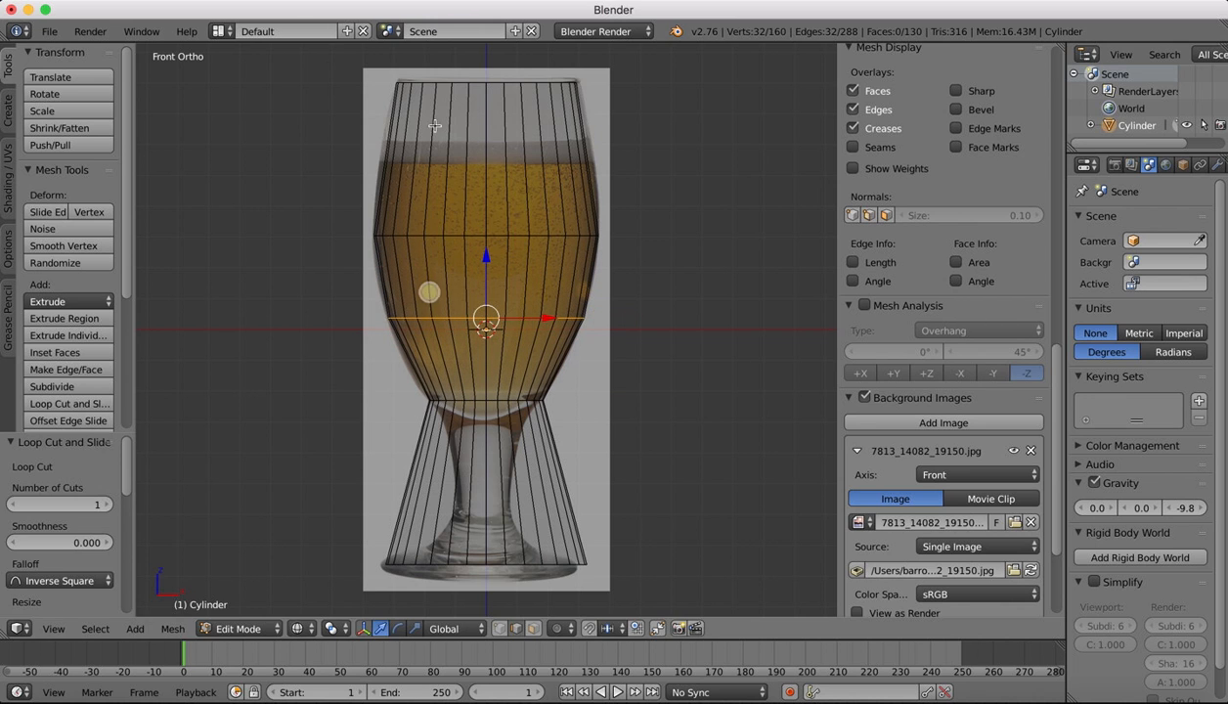
# - Add a loop cut in the upper bowl near the beer line and scale it by about 1.072 to match the outline
pyautogui.click(54, 404)
pyautogui.click(431, 182)
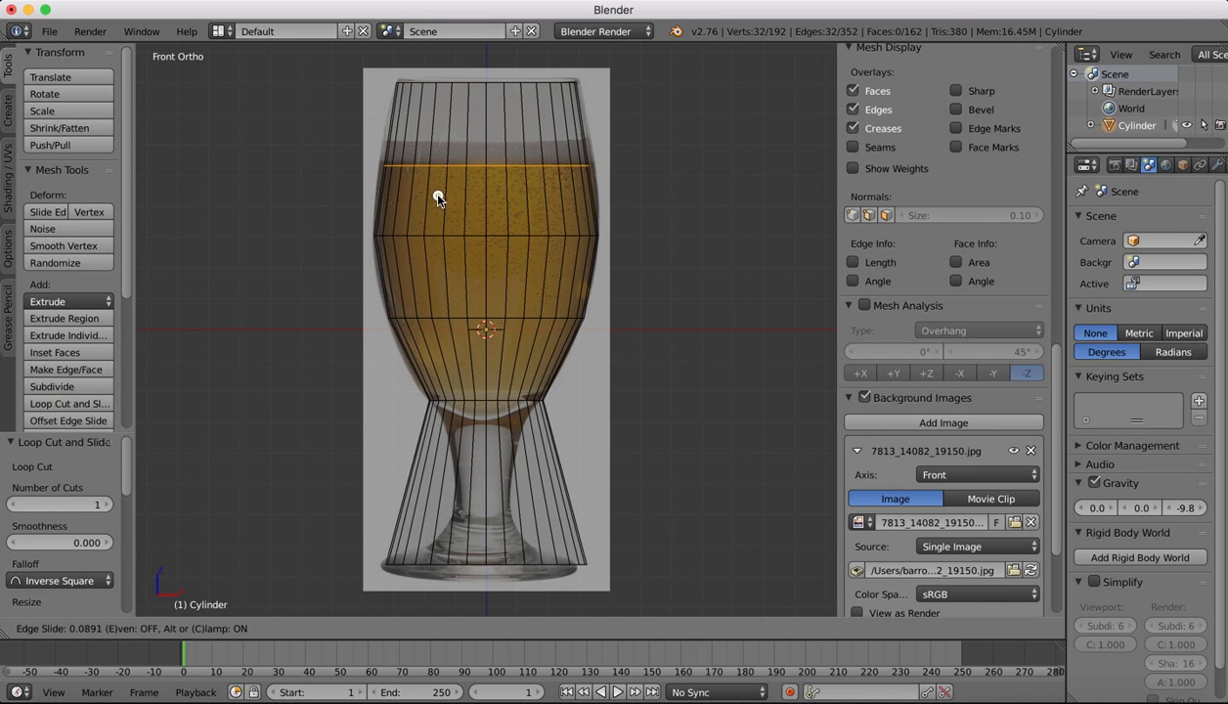
pyautogui.click(438, 198)
pyautogui.press('s')
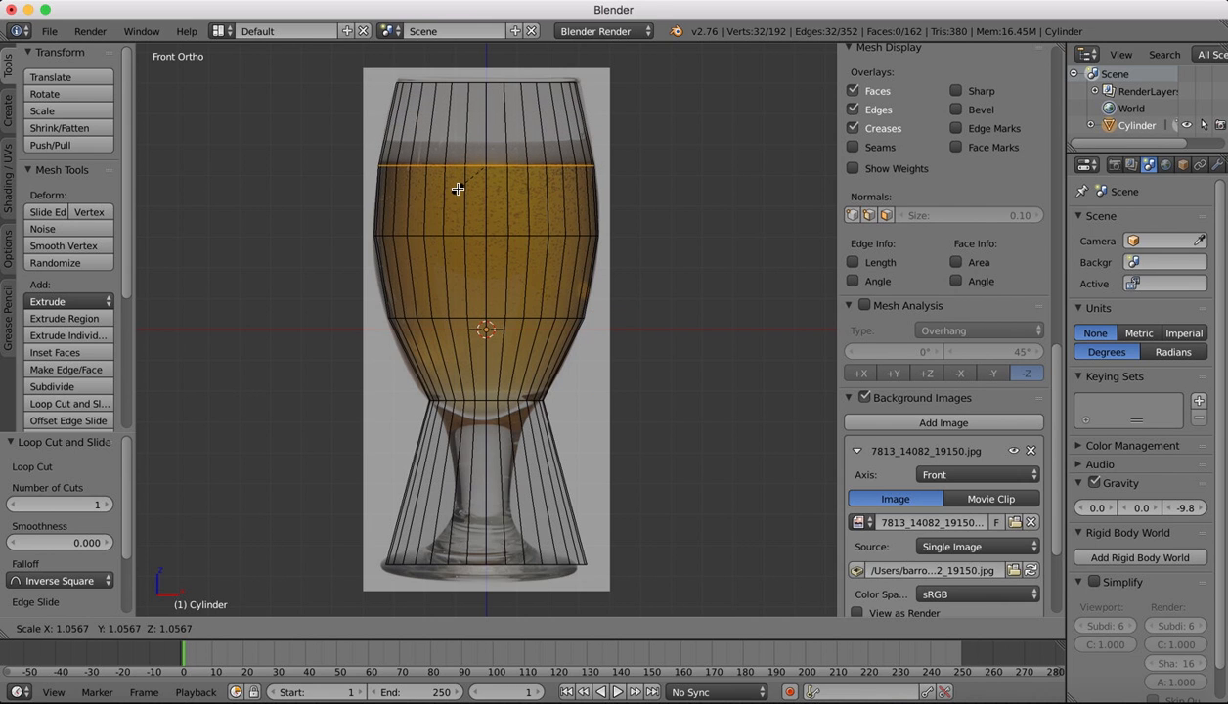
pyautogui.click(458, 190)
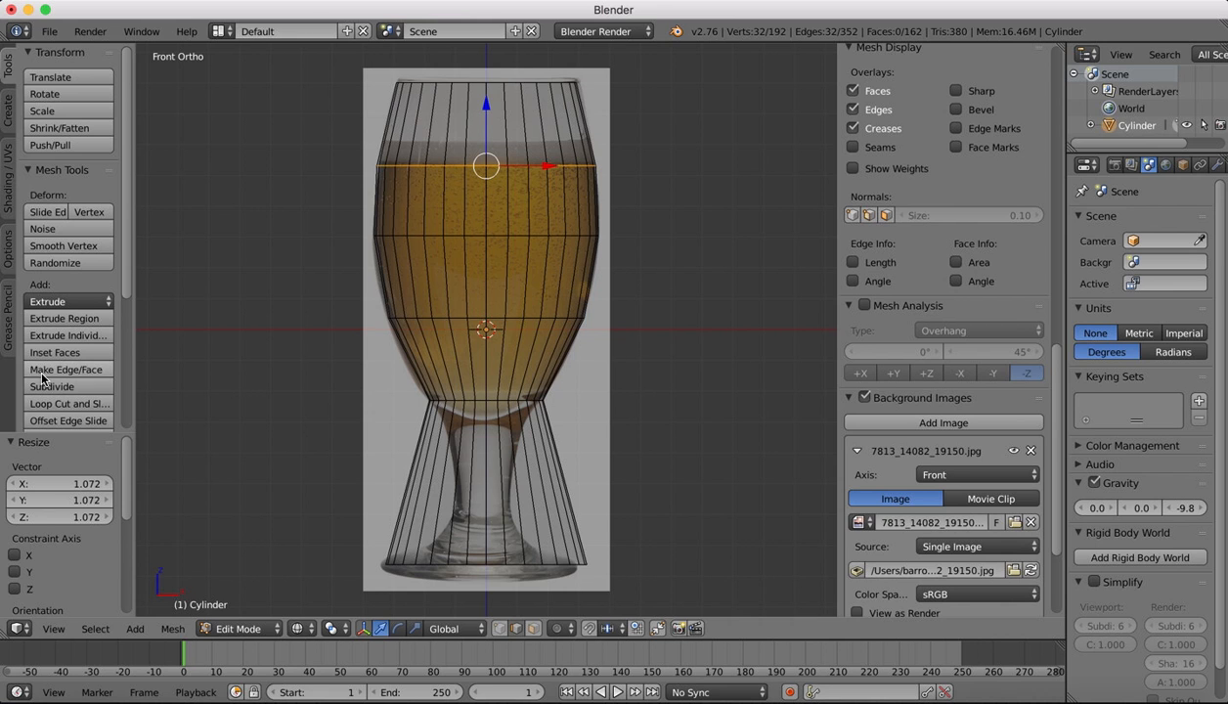
# - Add a loop cut below the bowl, slide it up to the upper stem, and scale it by about 0.488
pyautogui.click(58, 404)
pyautogui.click(515, 447)
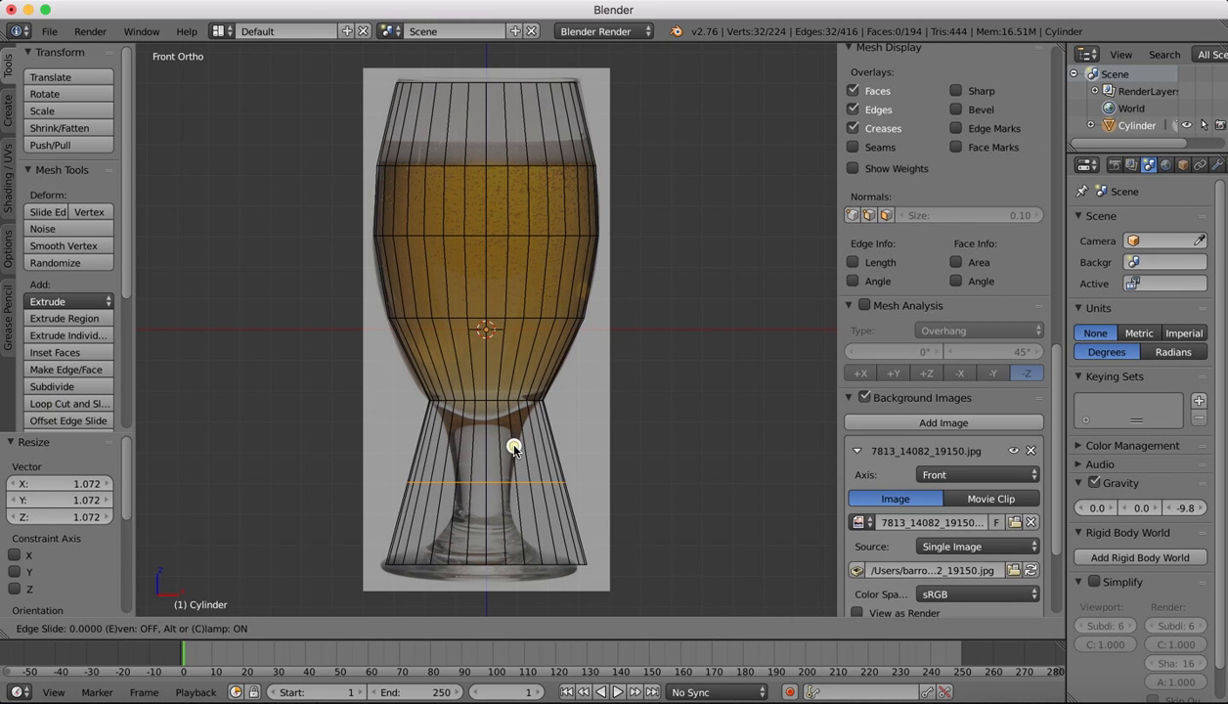
pyautogui.click(503, 401)
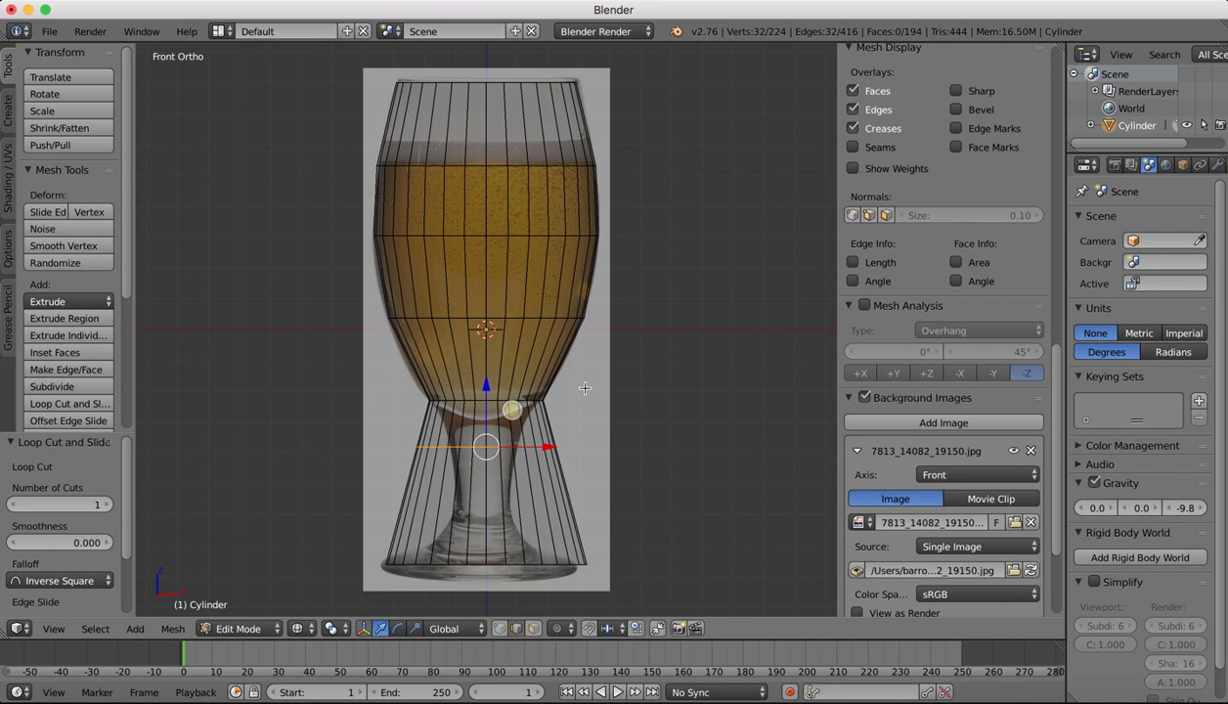
pyautogui.press('s')
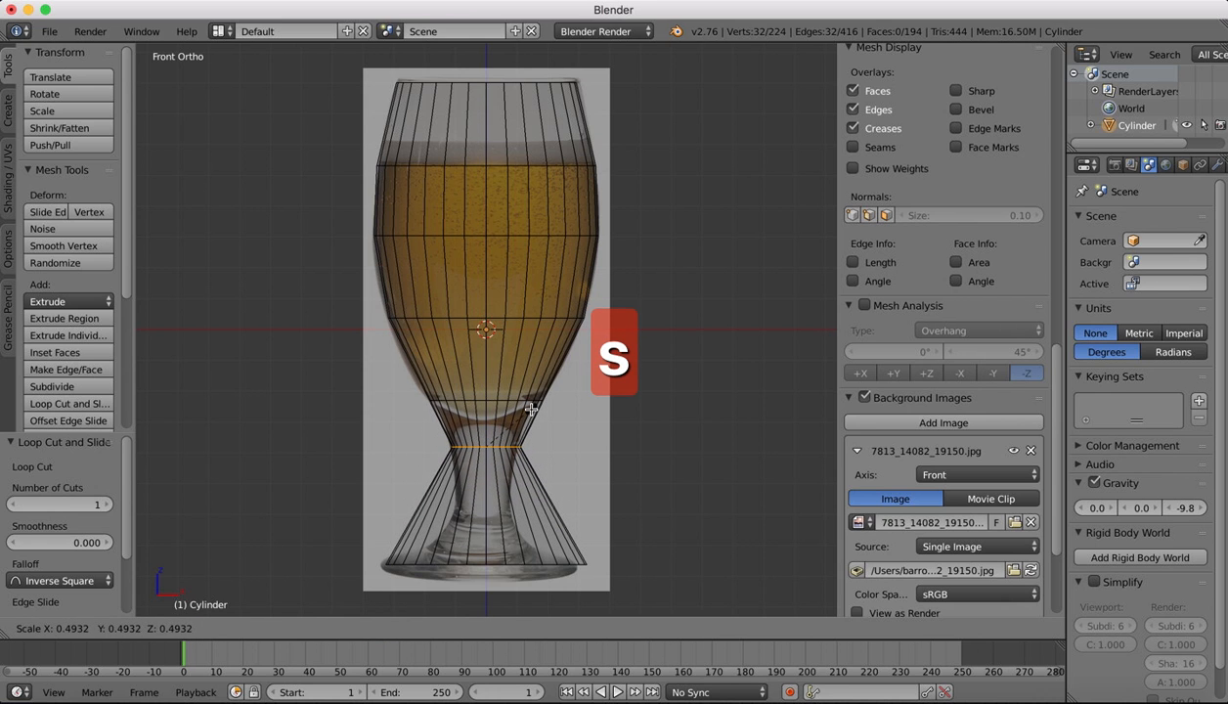
pyautogui.click(524, 411)
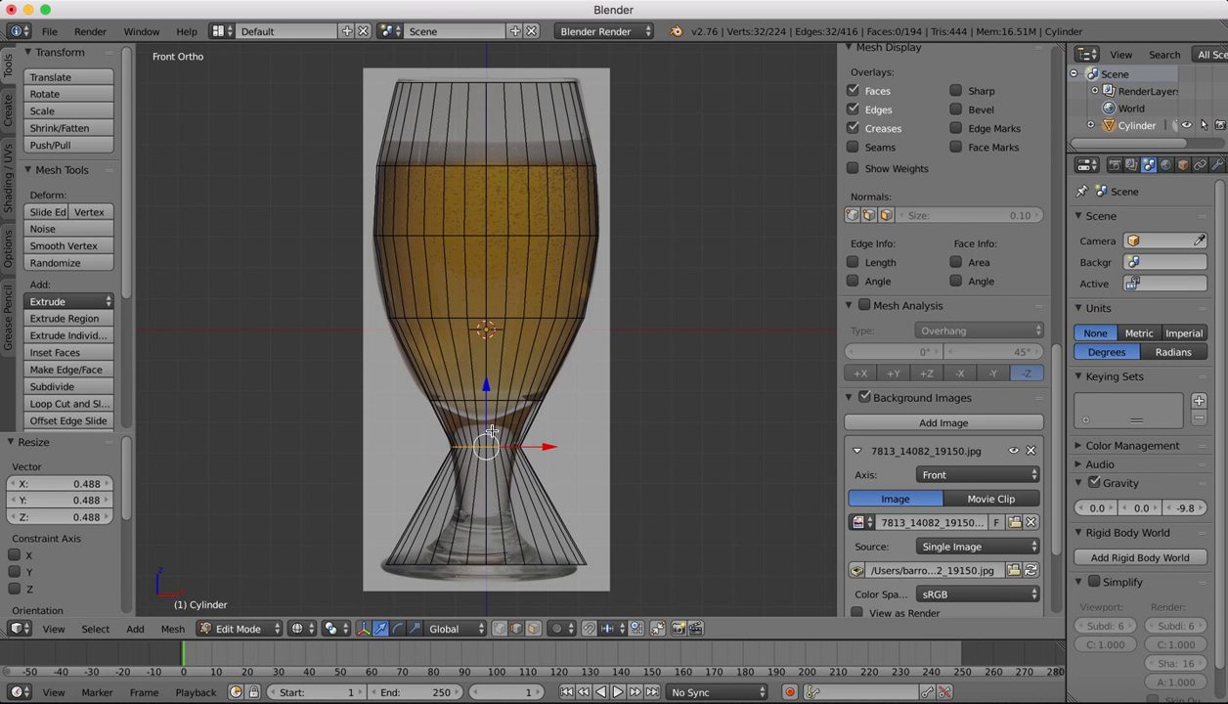
# - Add a loop cut between the bowl's bottom and the upper stem ring and scale it by about 0.825
pyautogui.click(68, 403)
pyautogui.click(456, 427)
pyautogui.press('s')
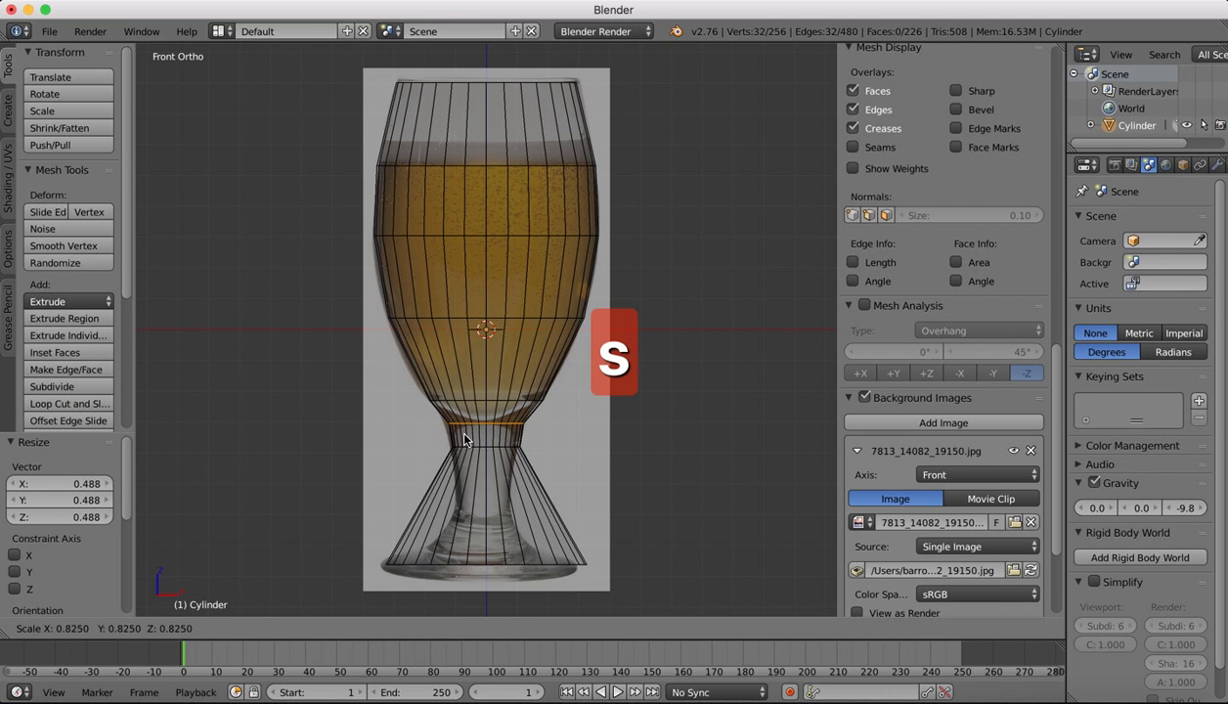
pyautogui.rightClick(455, 425)
# - Add a loop cut at the lower end of the stem and scale it by about 0.435 to match the photo
pyautogui.click(60, 405)
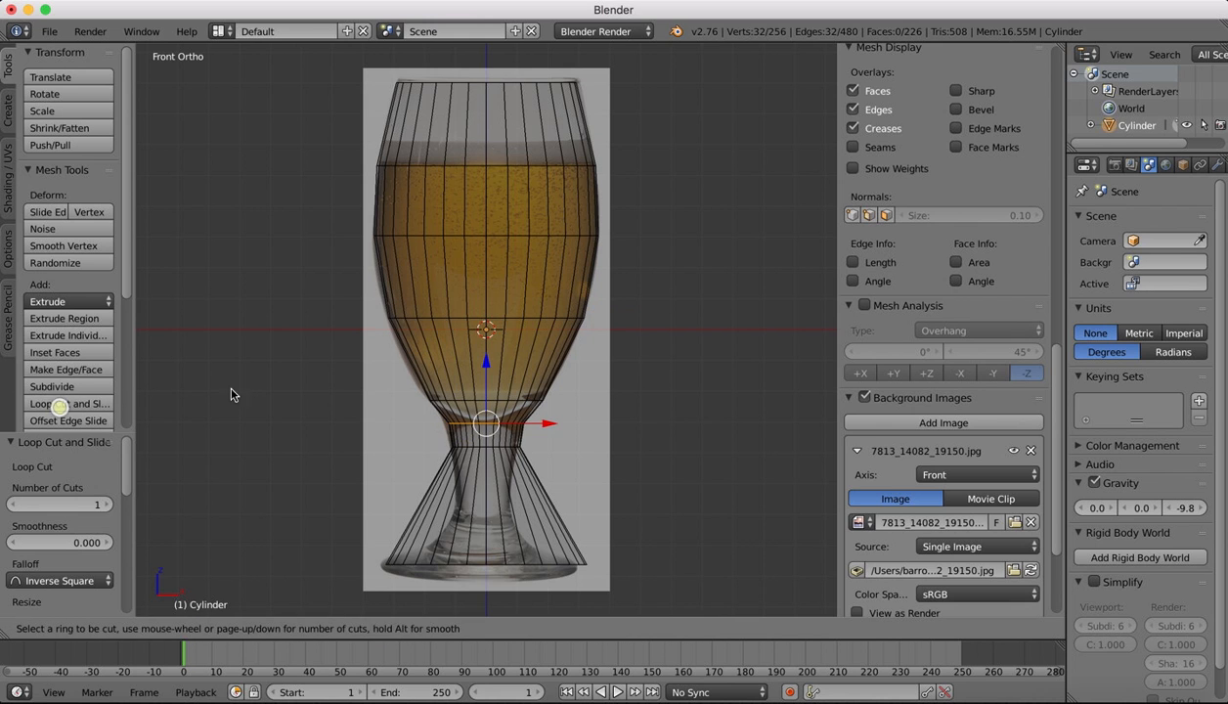
pyautogui.click(484, 474)
pyautogui.press('s')
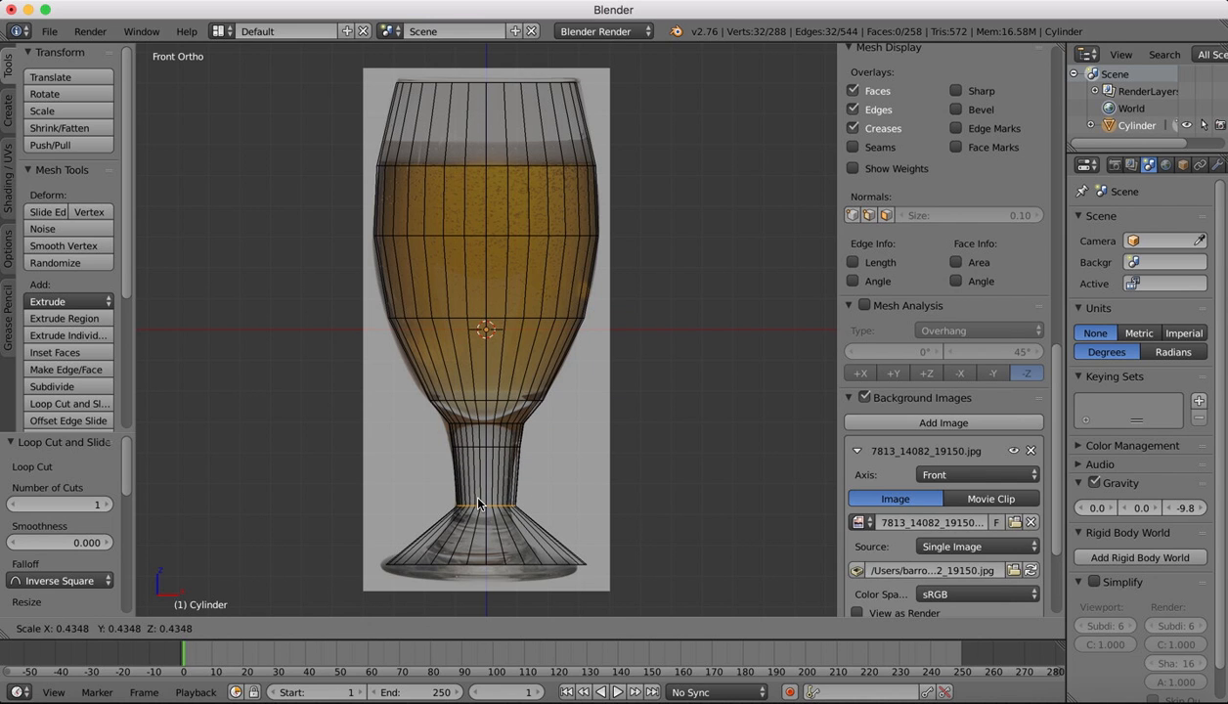
pyautogui.click(478, 504)
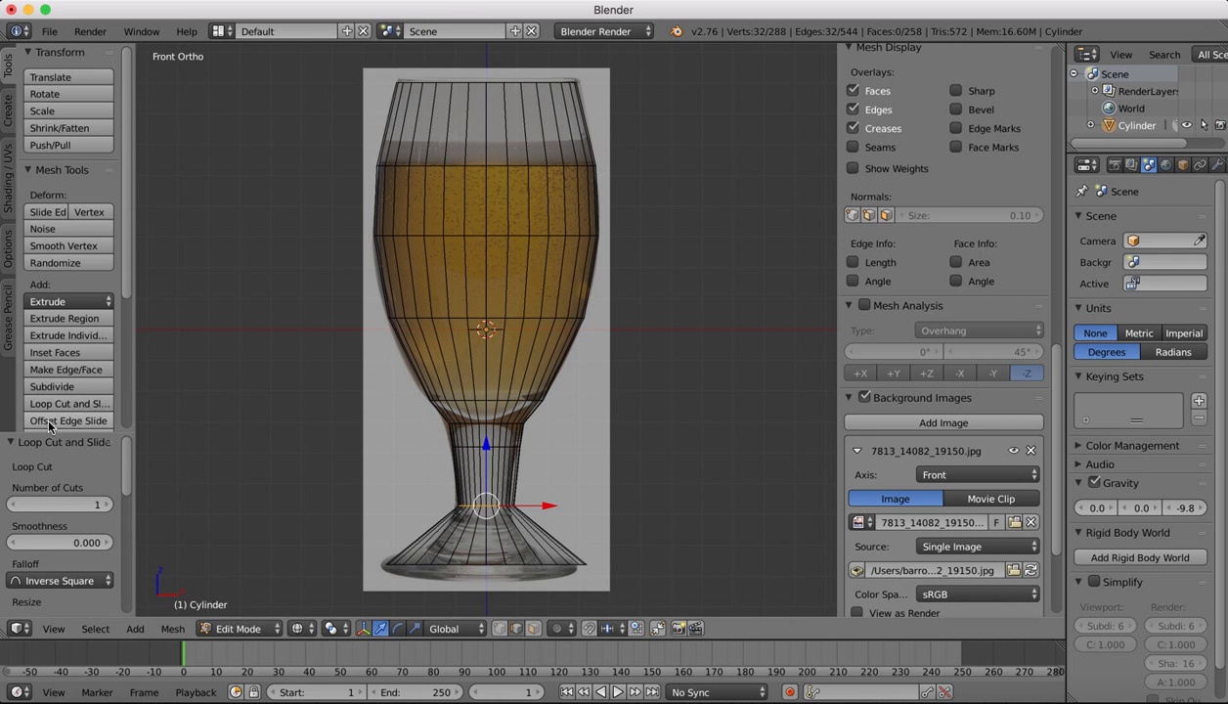
# - Add a loop cut just below the stem, slide it slightly up, and scale it by about 0.722
pyautogui.click(70, 404)
pyautogui.click(502, 523)
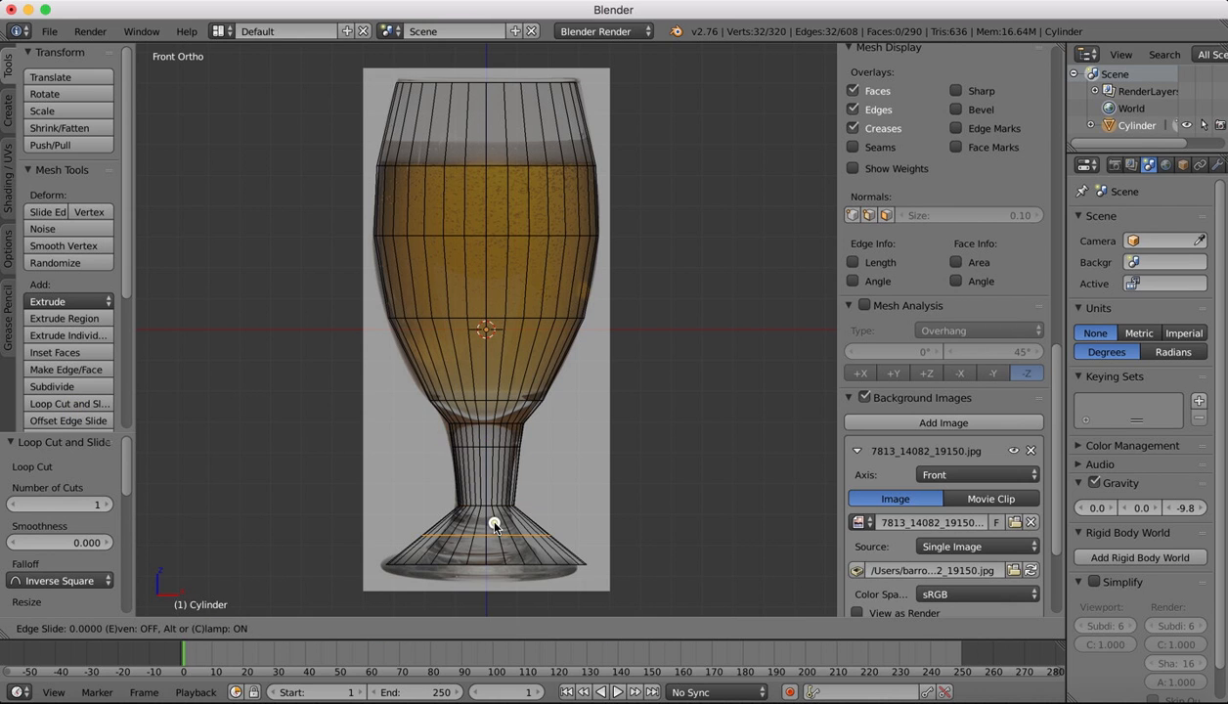
pyautogui.click(494, 519)
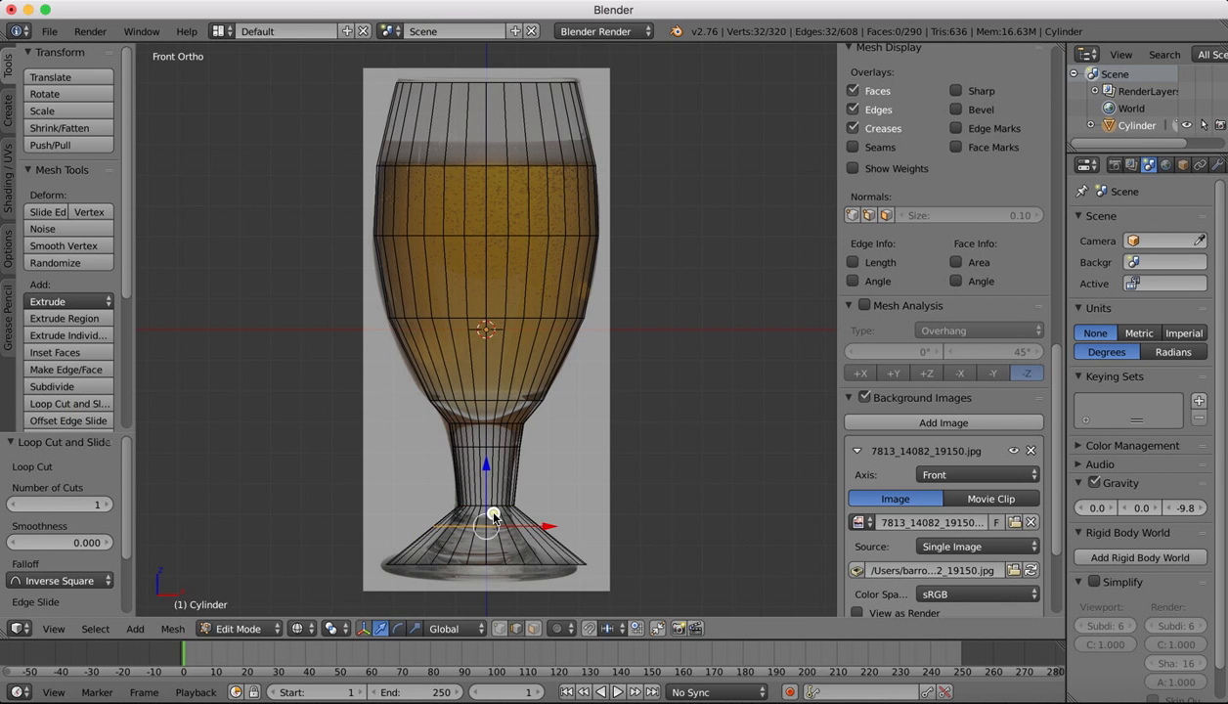
pyautogui.press('s')
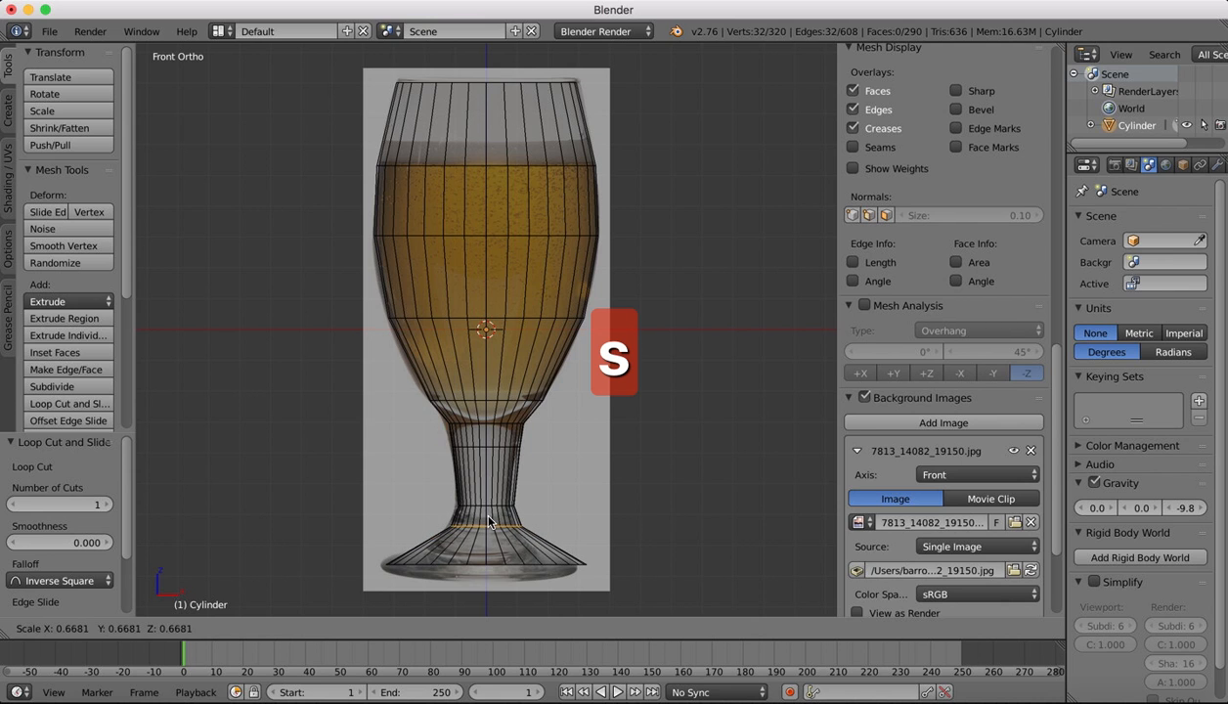
pyautogui.click(490, 521)
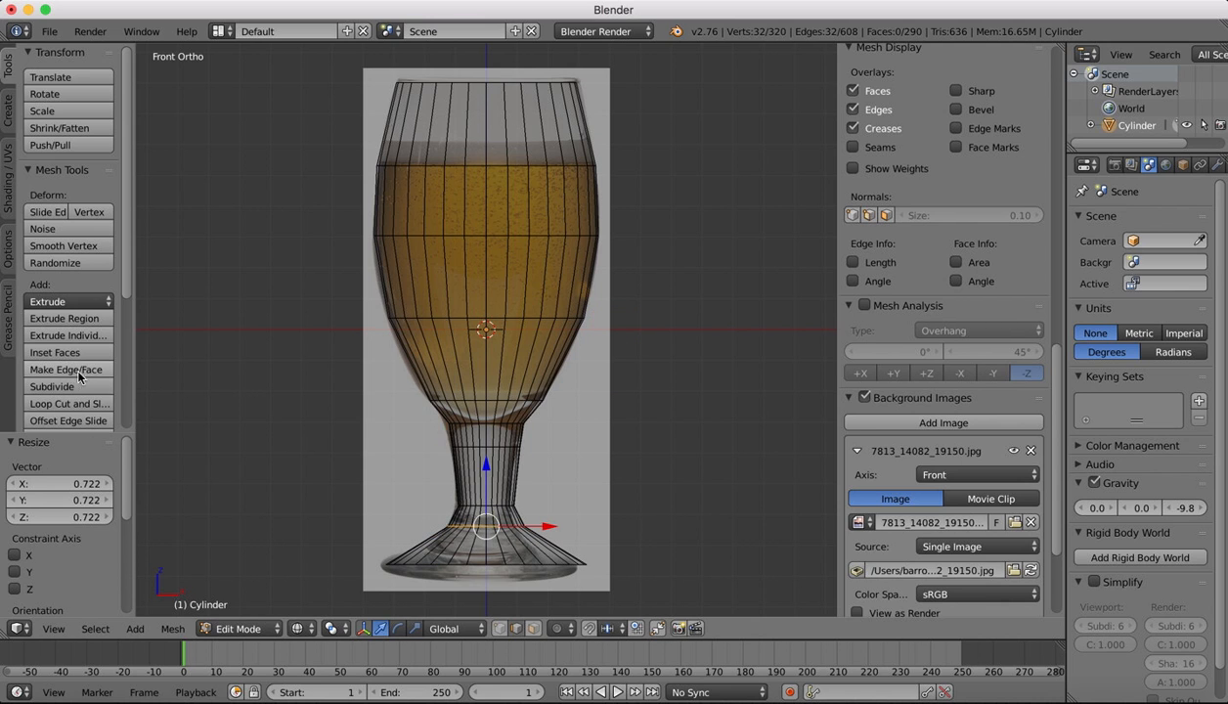
# - Add a loop cut midway down the flared foot and scale it by about 0.810 to match its curve
pyautogui.click(66, 402)
pyautogui.click(455, 525)
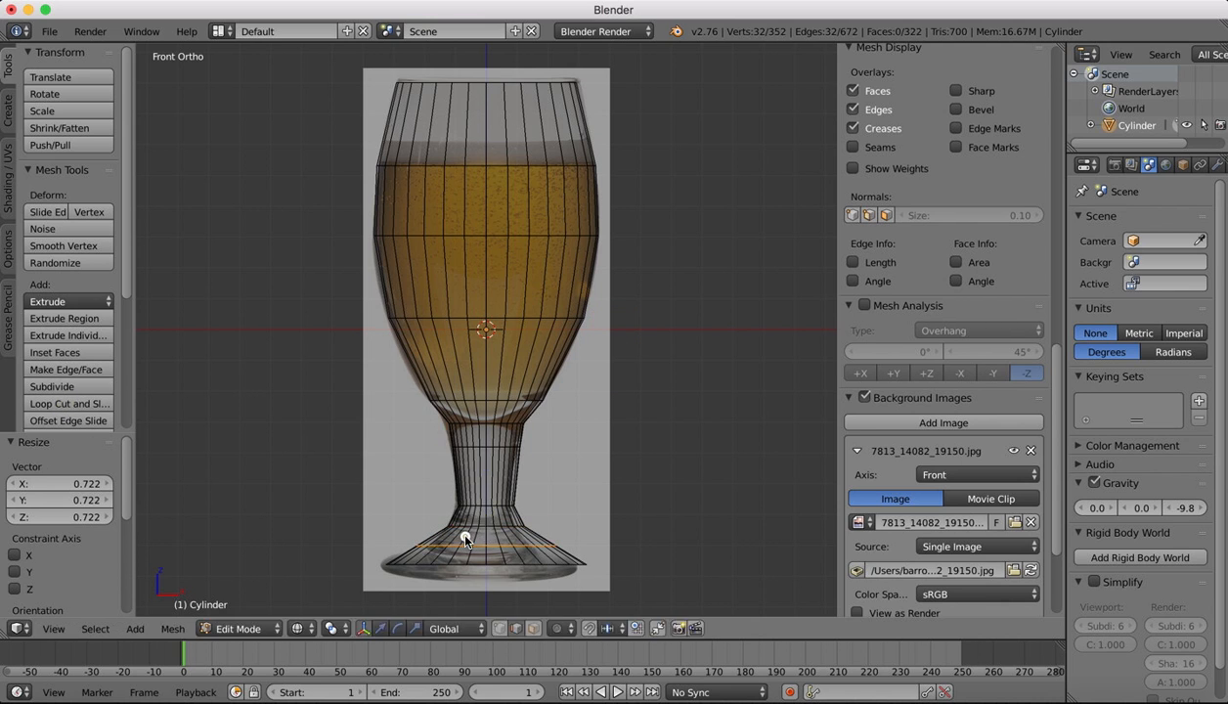
pyautogui.click(464, 541)
pyautogui.press('s')
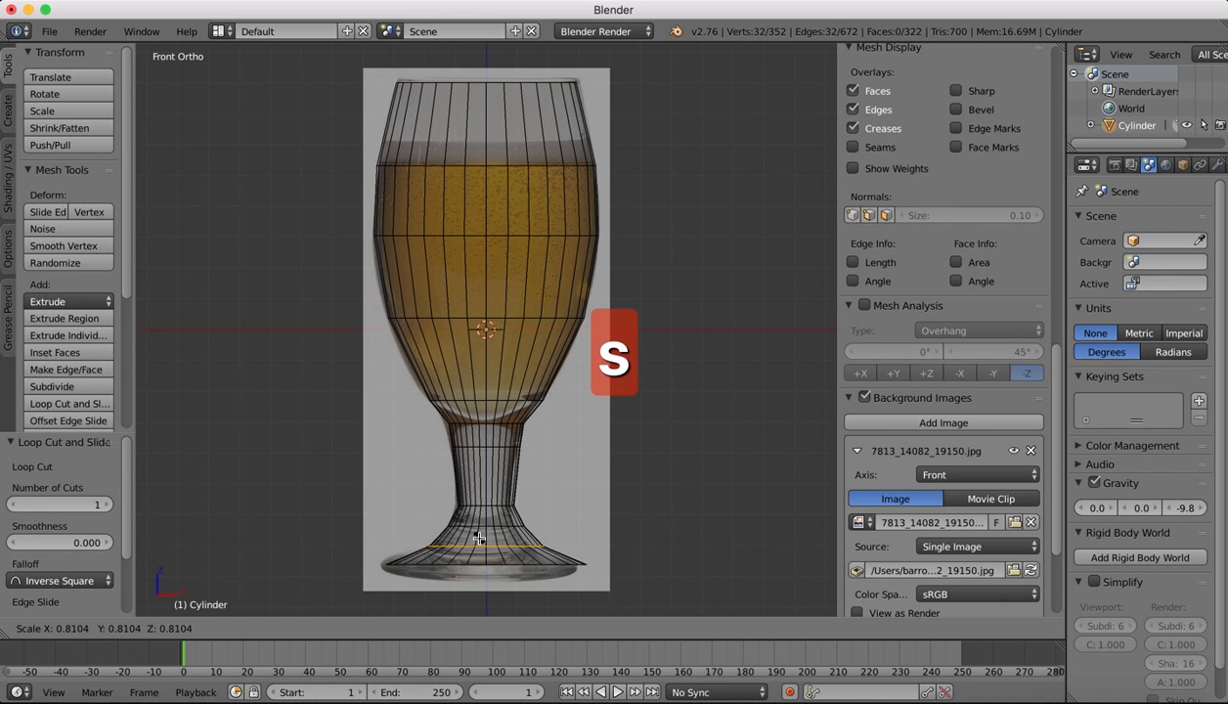
pyautogui.click(480, 539)
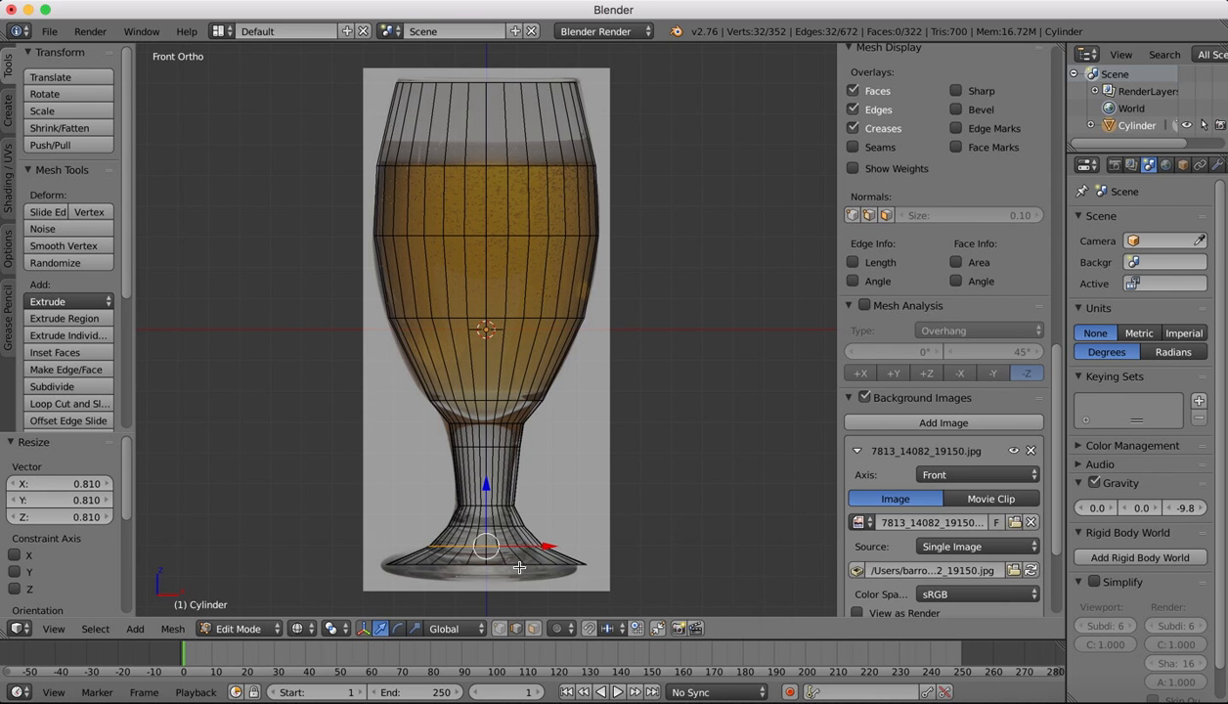
# - Select all the vertices of the foot's bottom ring and scale them by about 1.085
pyautogui.rightClick(446, 567)
pyautogui.press('b')
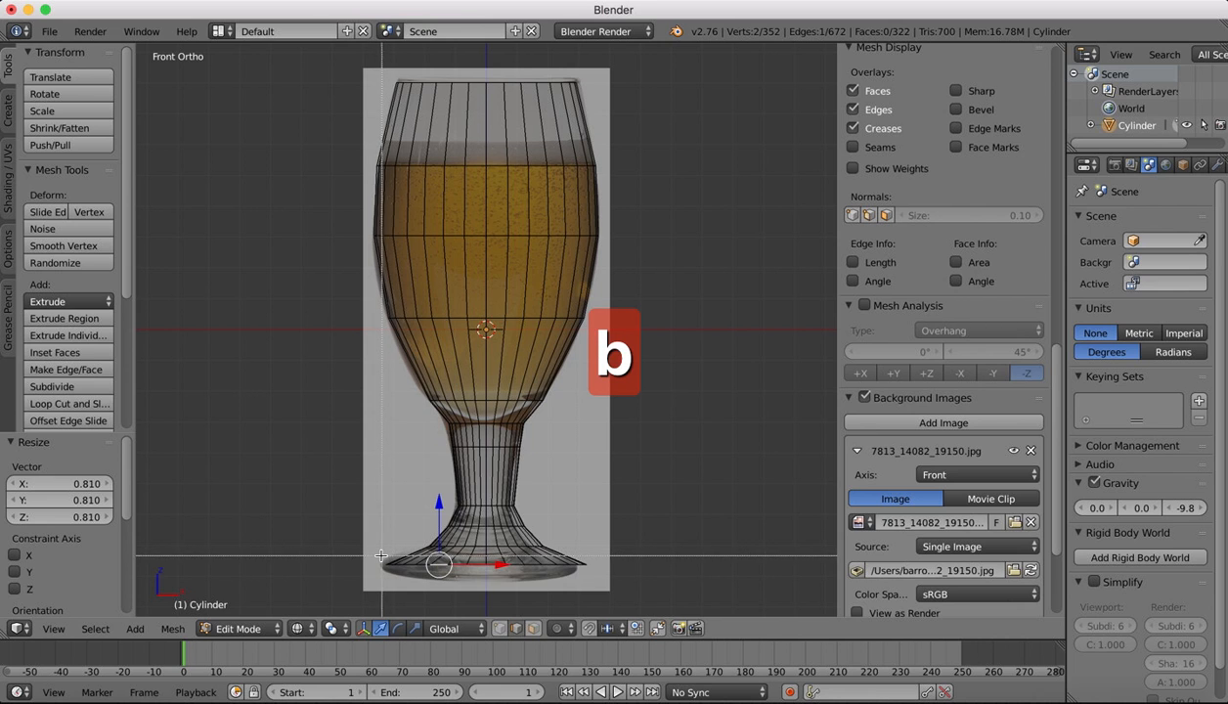
pyautogui.moveTo(381, 561); pyautogui.dragTo(610, 583)
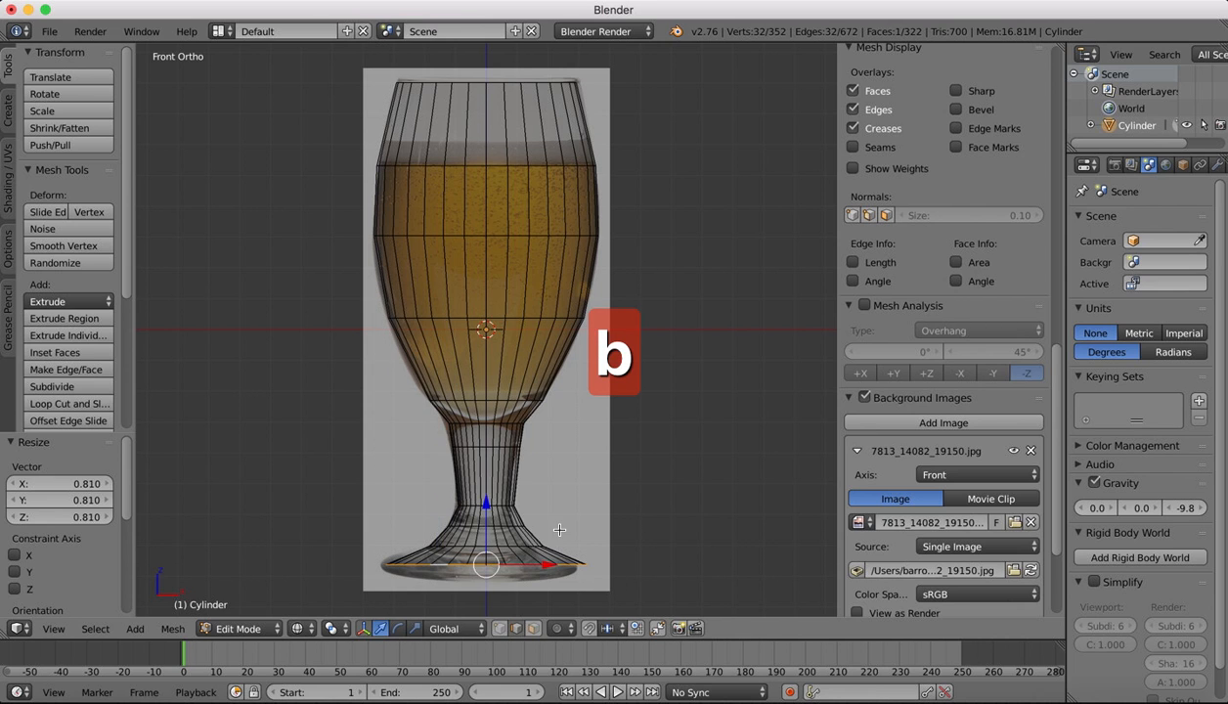
pyautogui.press('s')
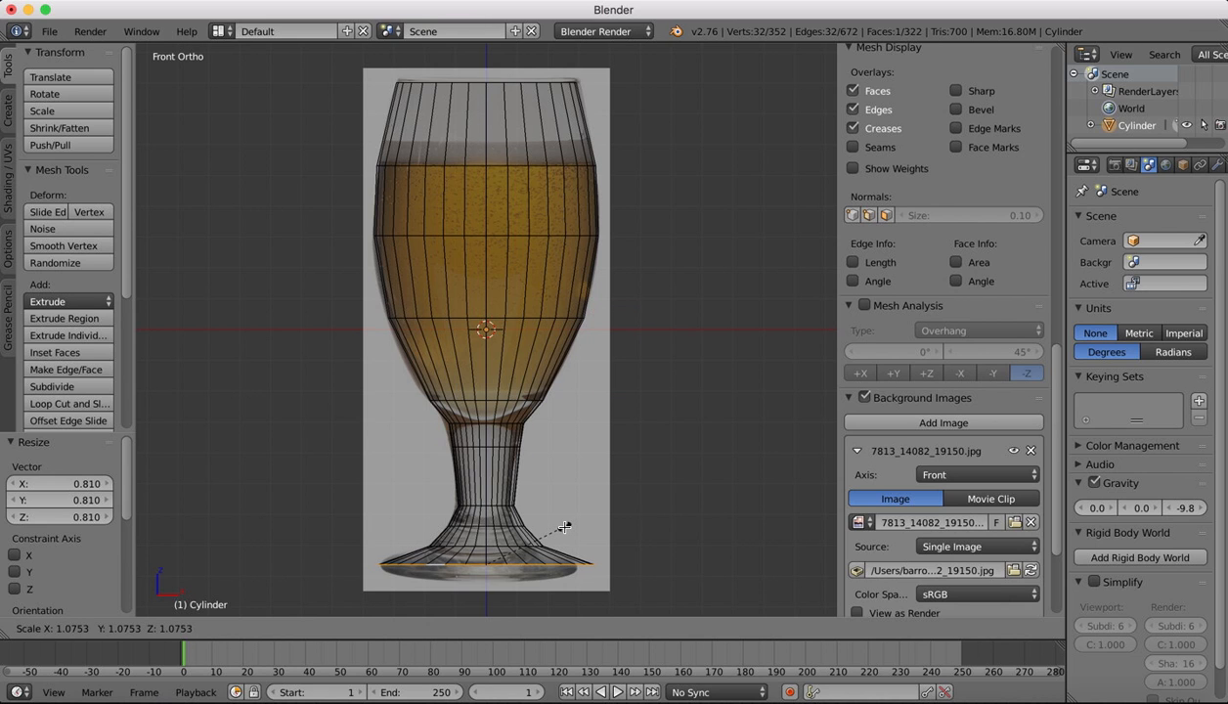
pyautogui.click(565, 527)
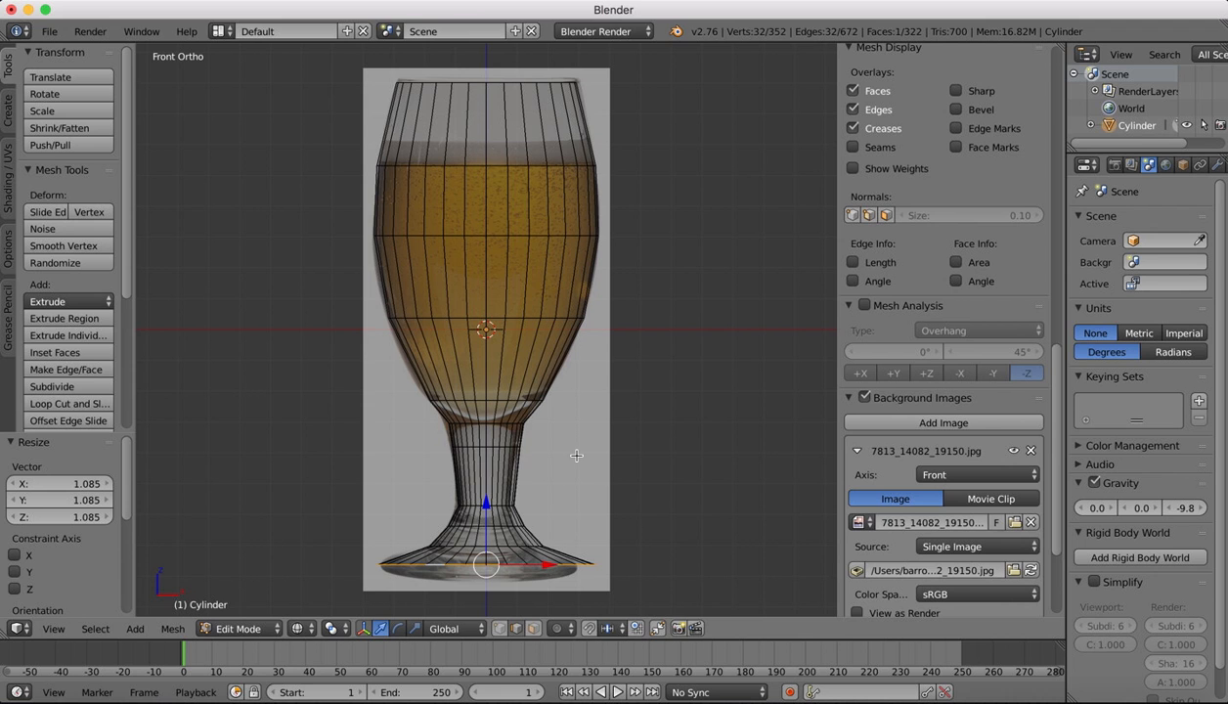
# - Show the glass in Object Mode with Solid viewport shading and apply smooth shading to it
pyautogui.press('Tab')
pyautogui.click(316, 628)
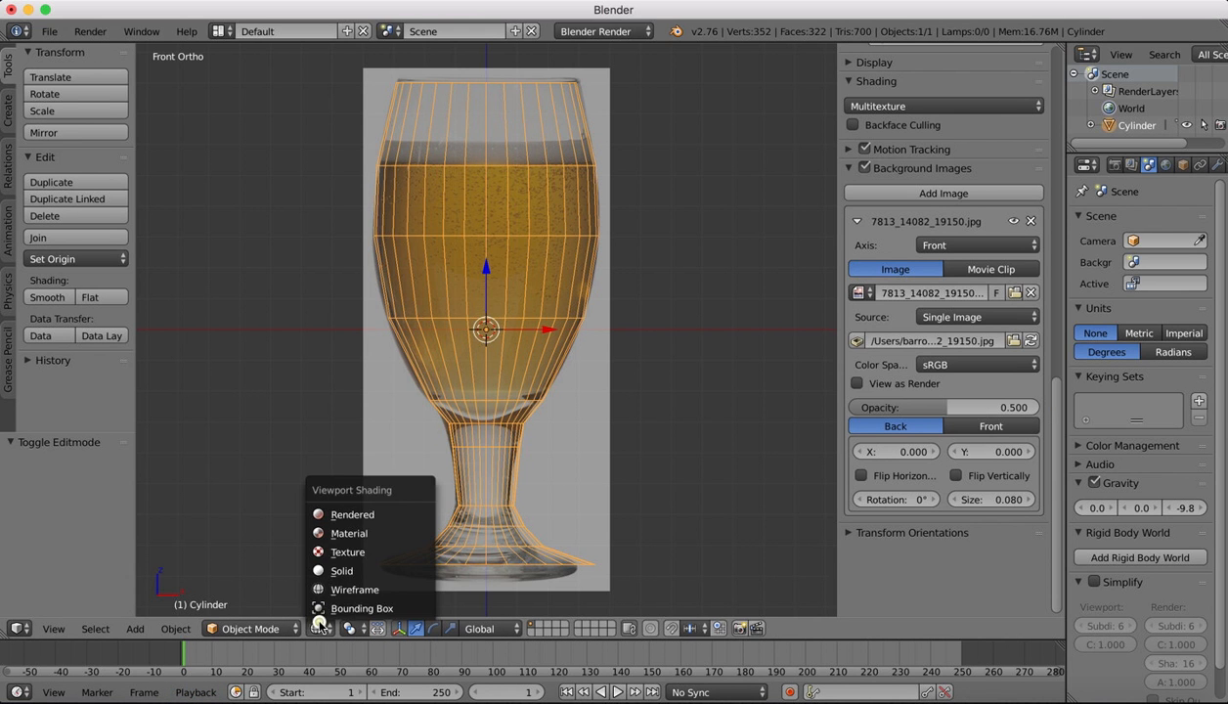
pyautogui.click(338, 493)
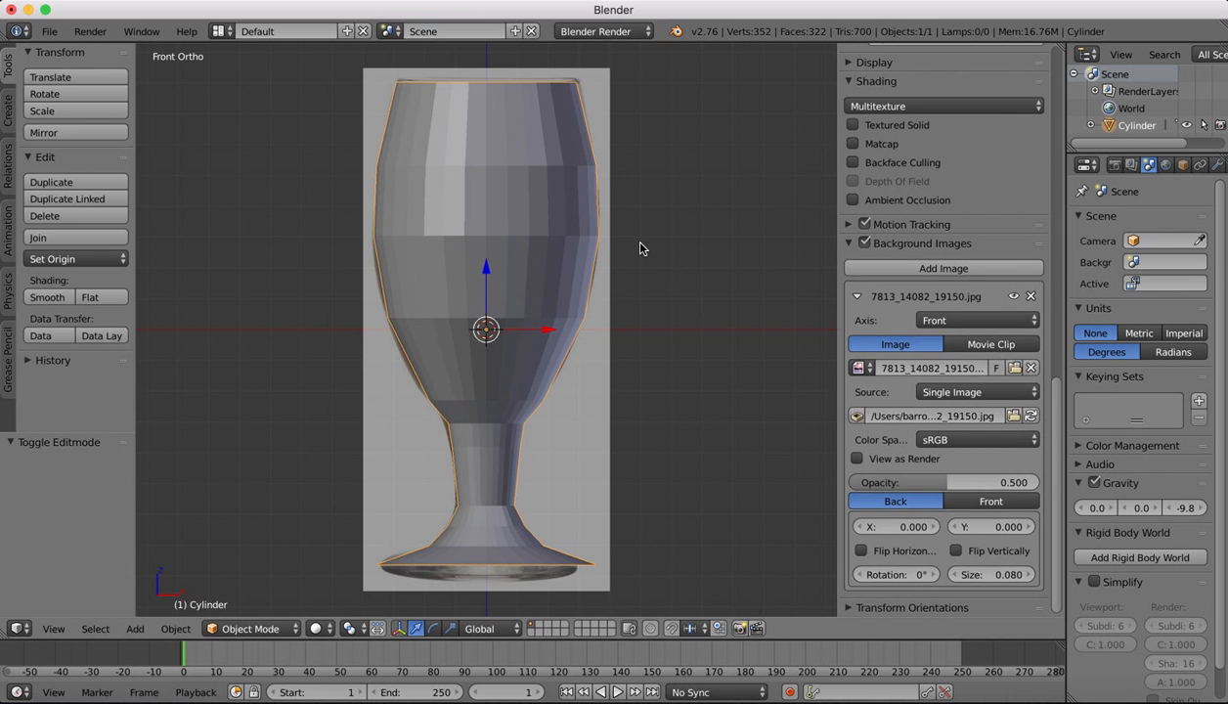
pyautogui.click(51, 298)
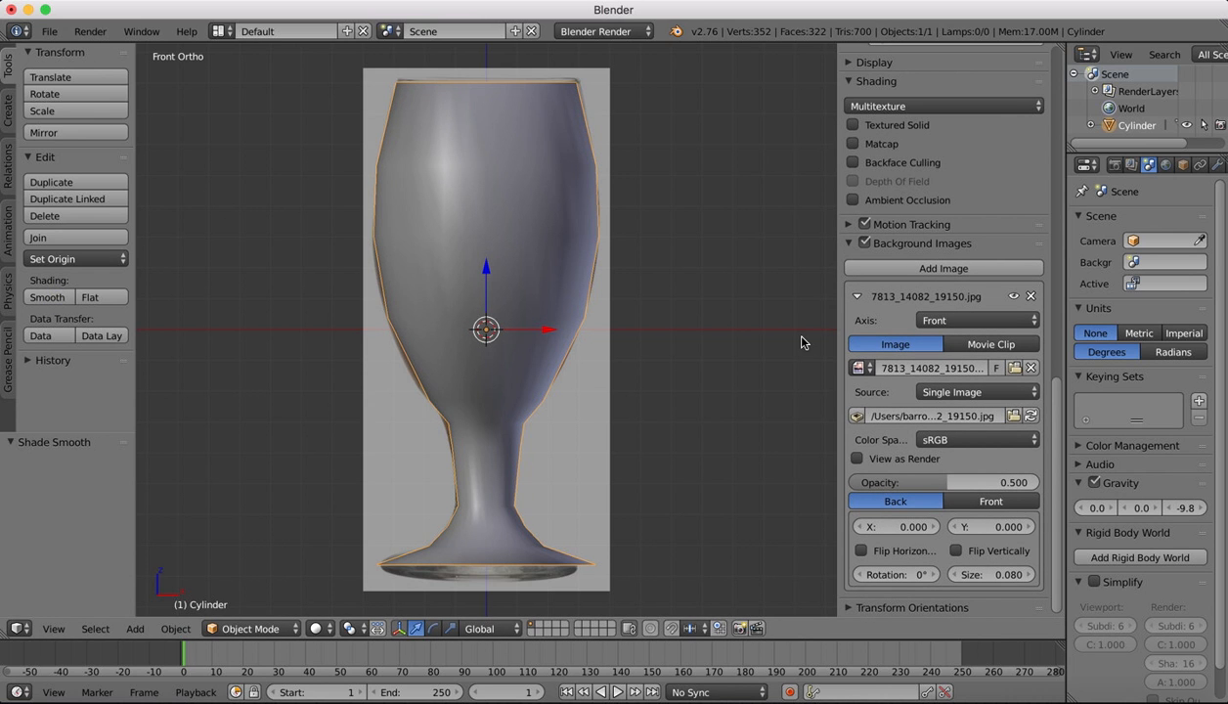
# - Add a Subdivision Surface modifier to the glass and set its view subdivisions to 2
pyautogui.click(1200, 167)
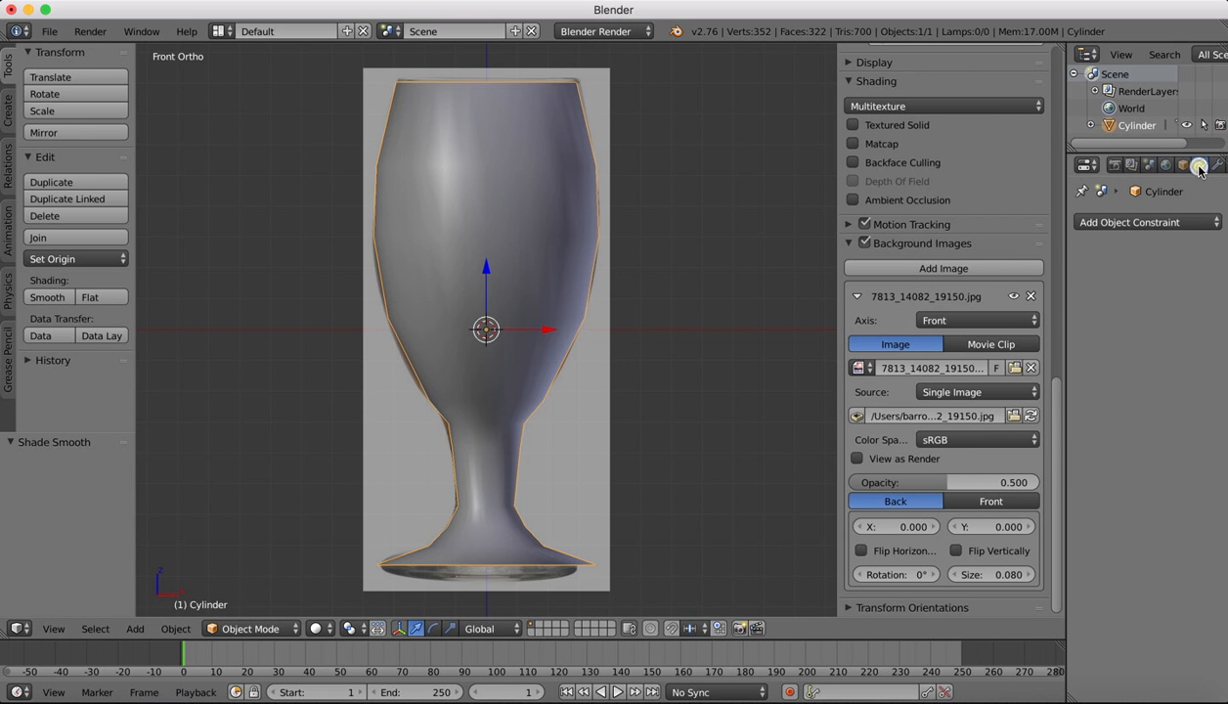
pyautogui.click(1144, 222)
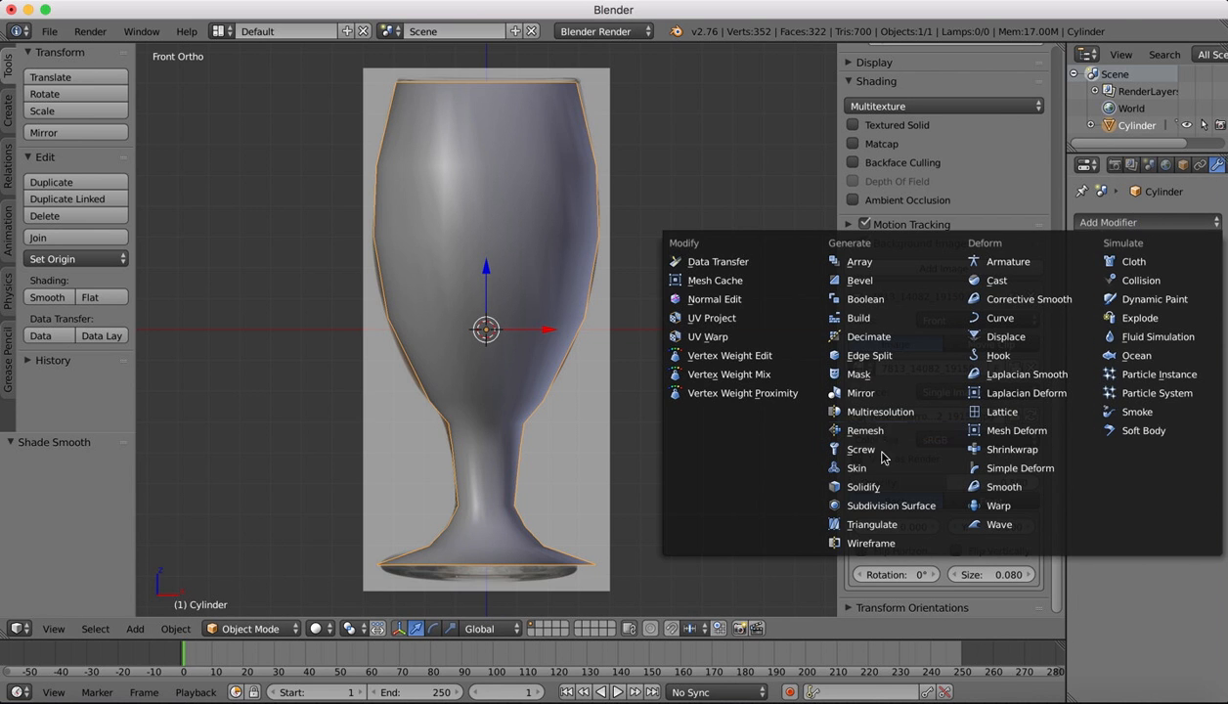
pyautogui.click(869, 506)
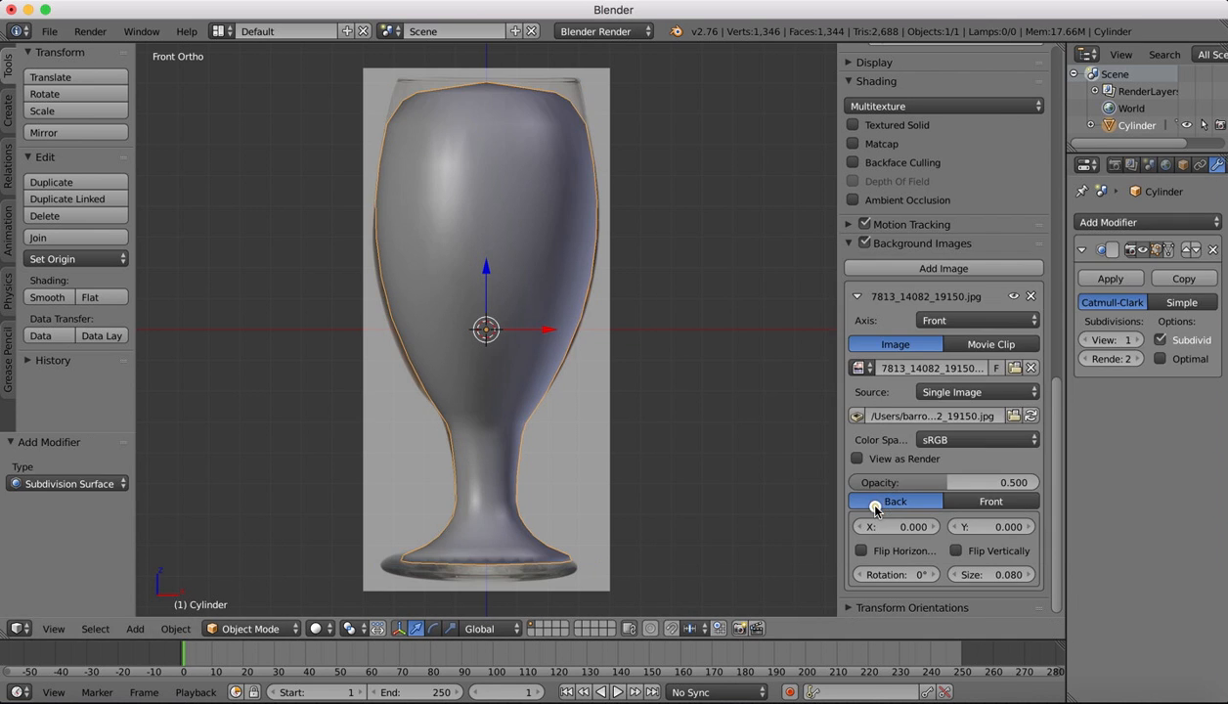
pyautogui.click(1138, 340)
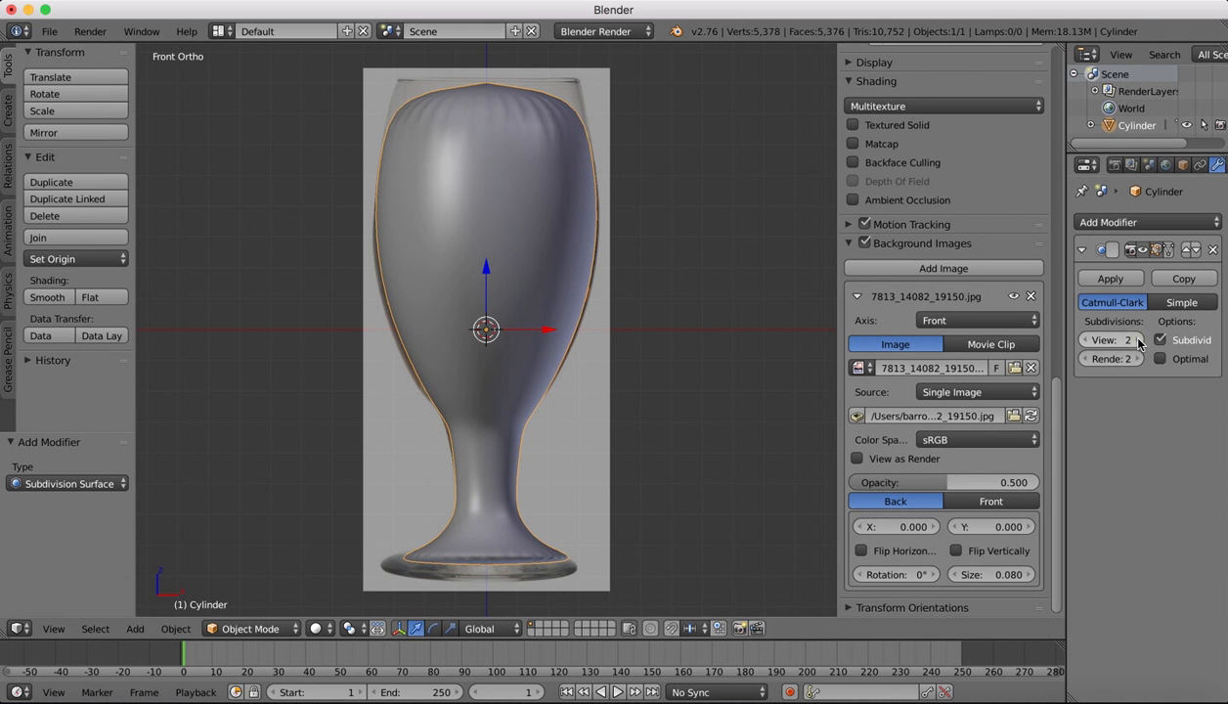
# - Inspect the subdivided glass from several angles, checking the surface at the rim and the underside of the foot
pyautogui.scroll(-5, 598, 279)
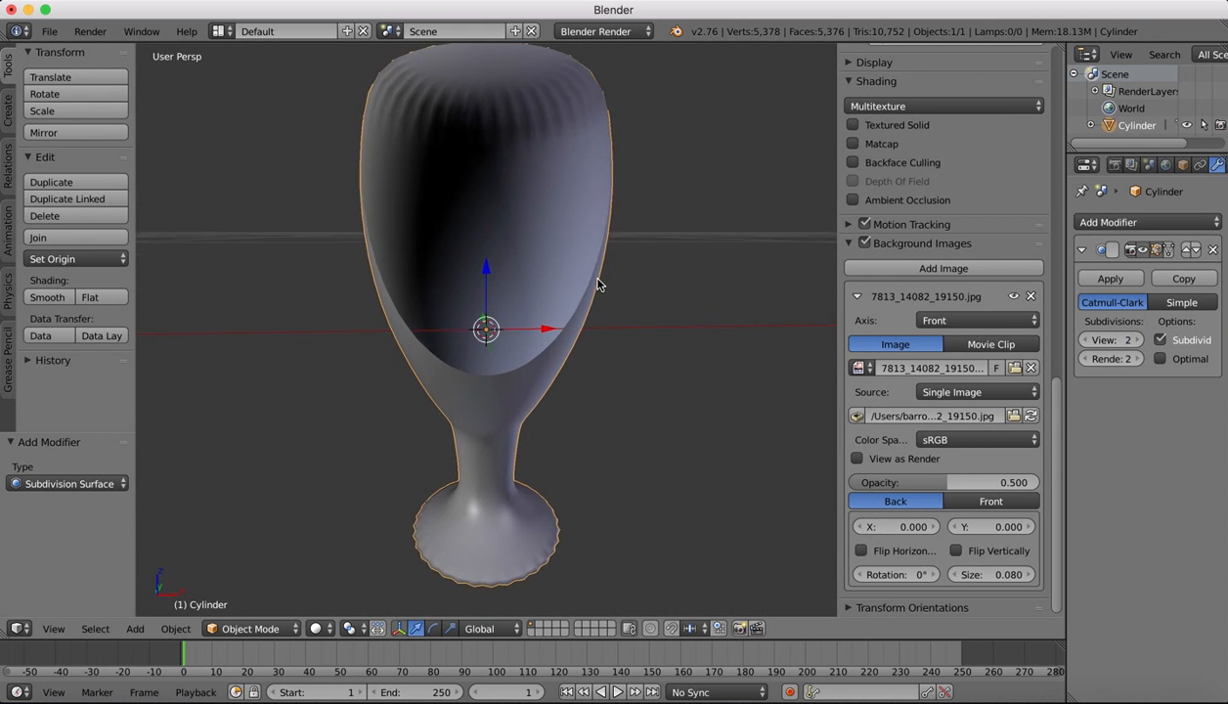
pyautogui.scroll(3, 598, 284)
pyautogui.scroll(-6, 599, 284)
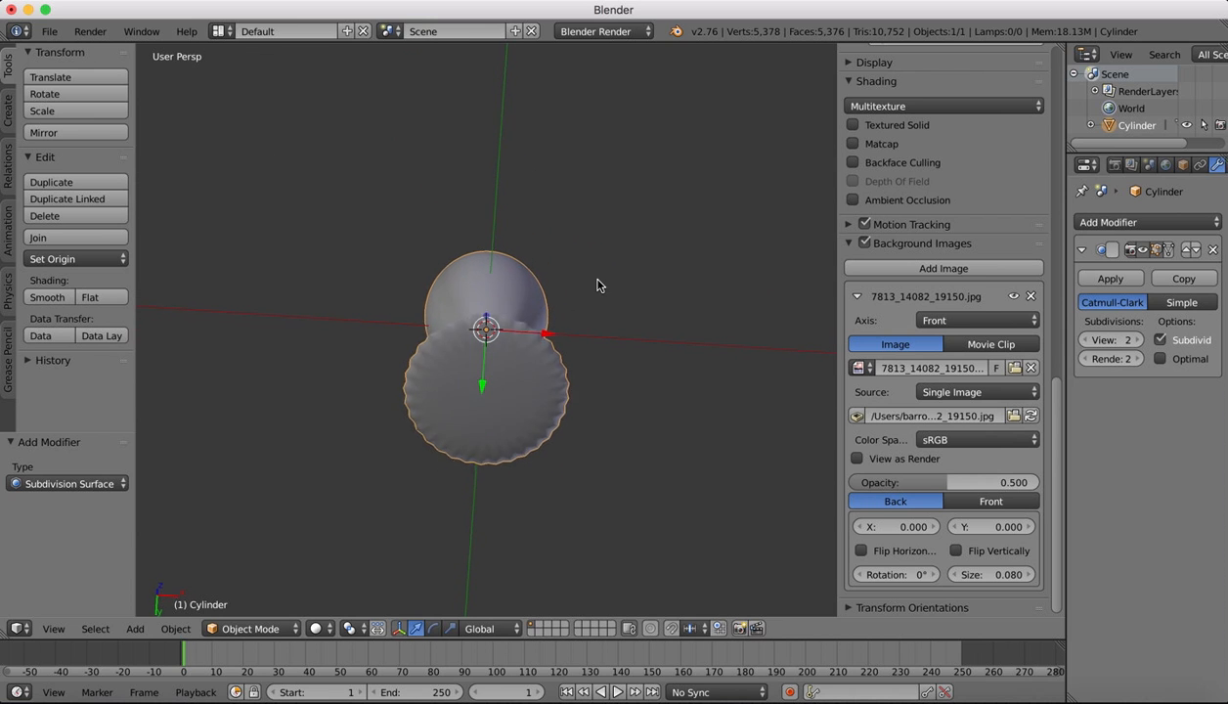
pyautogui.scroll(4, 599, 286)
pyautogui.scroll(-4, 598, 282)
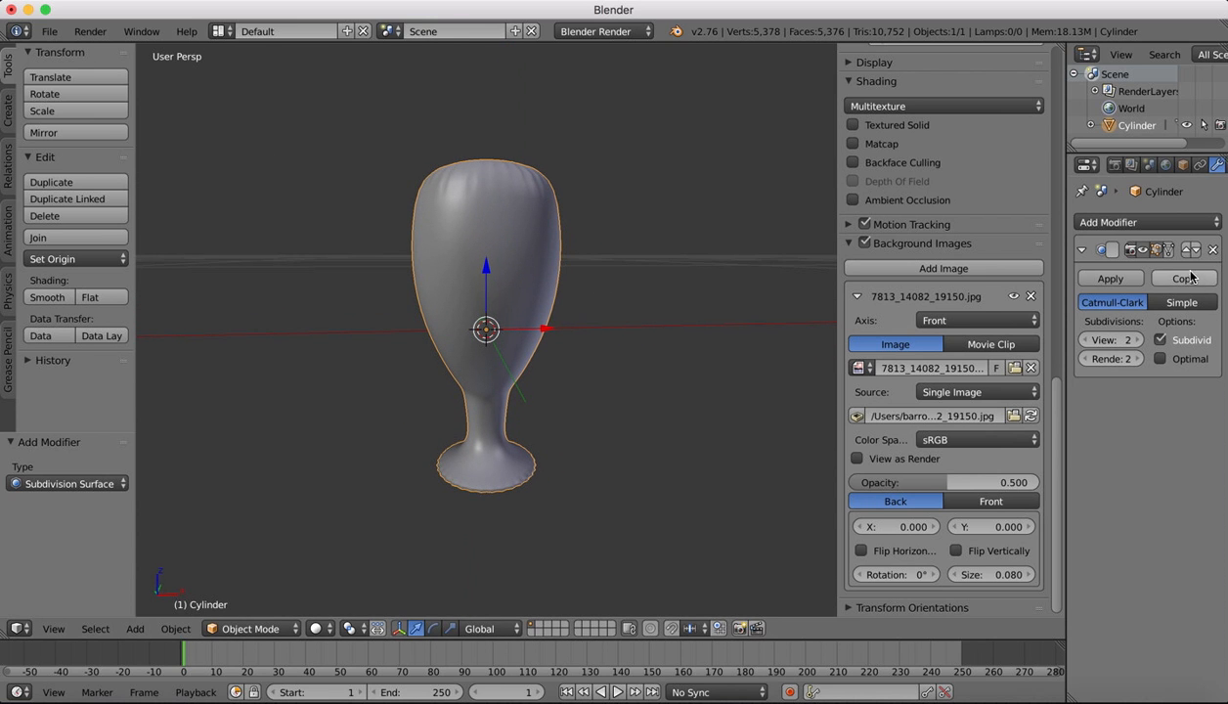
# - Remove the Subdivision Surface modifier from the glass and switch it to Edit Mode
pyautogui.click(1213, 251)
pyautogui.click(250, 628)
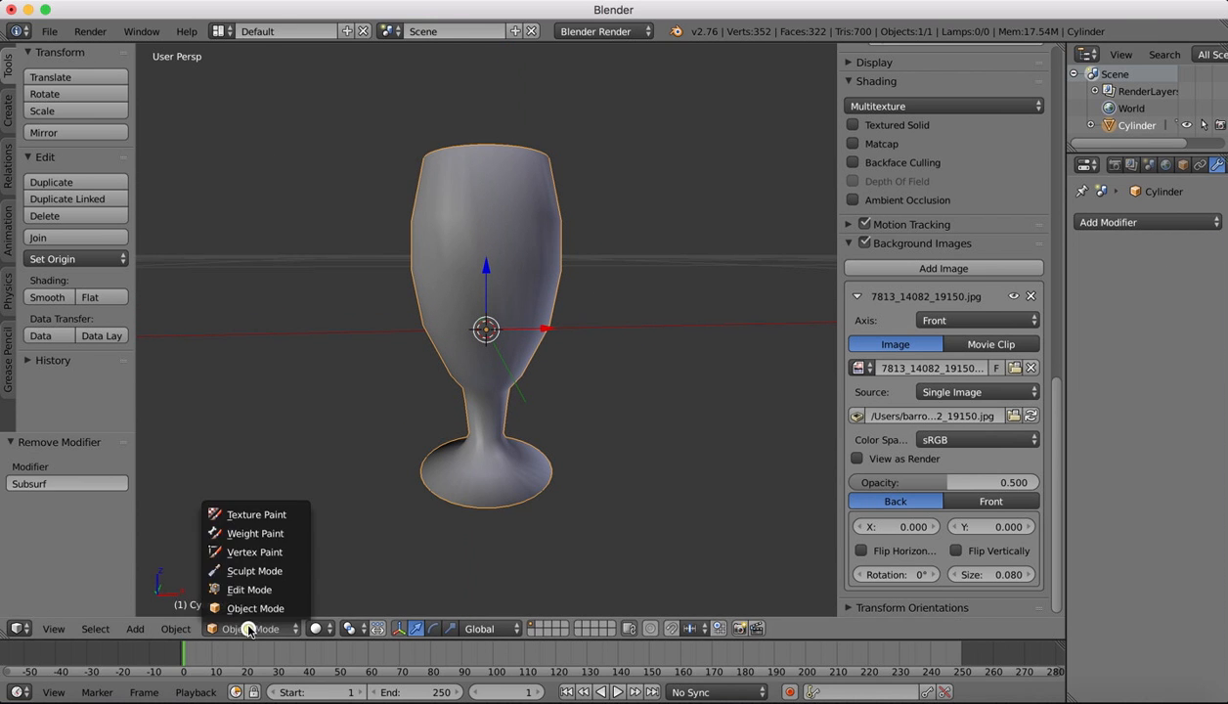
pyautogui.click(250, 590)
pyautogui.scroll(-5, 494, 174)
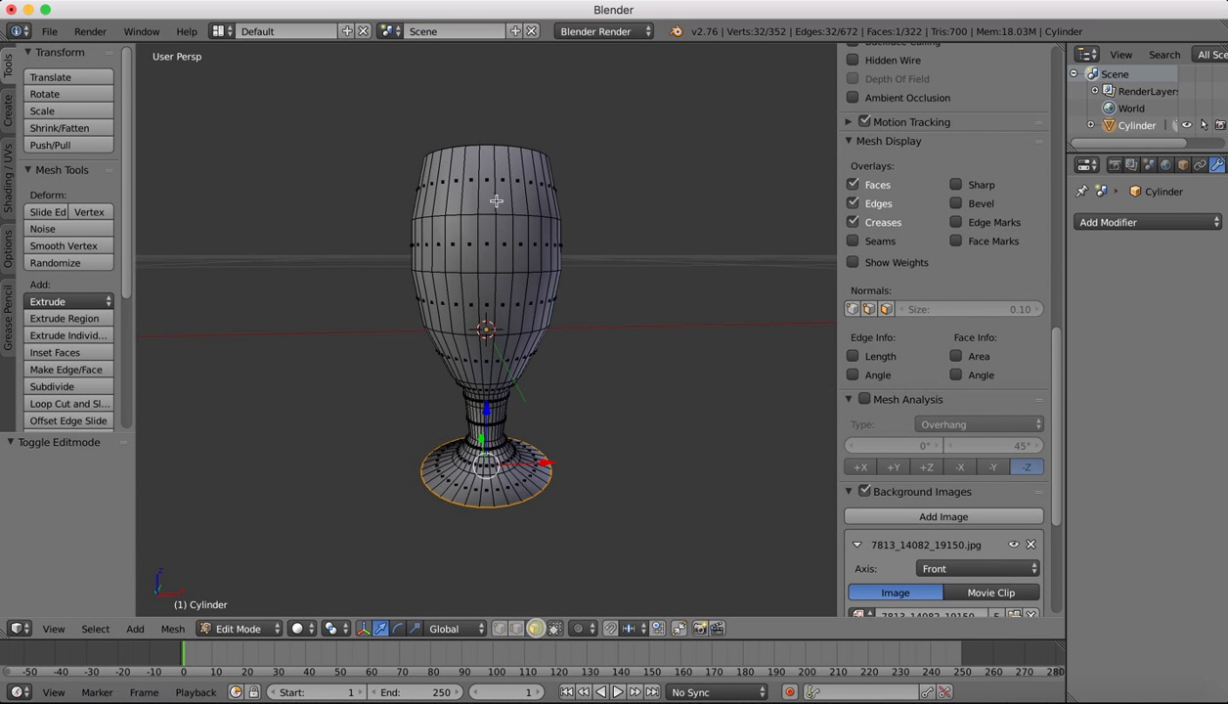
# - Delete the two cap faces of the glass, one closing the rim and one under the foot
pyautogui.rightClick(473, 210)
pyautogui.press('x')
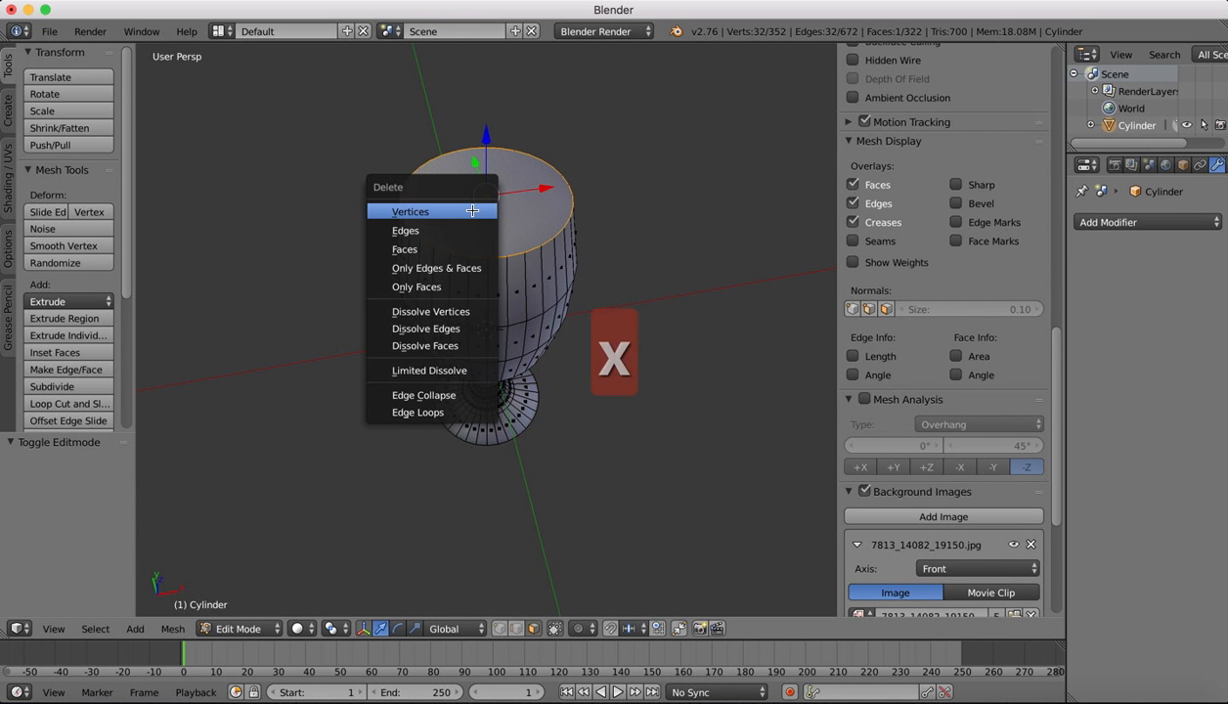
pyautogui.click(442, 249)
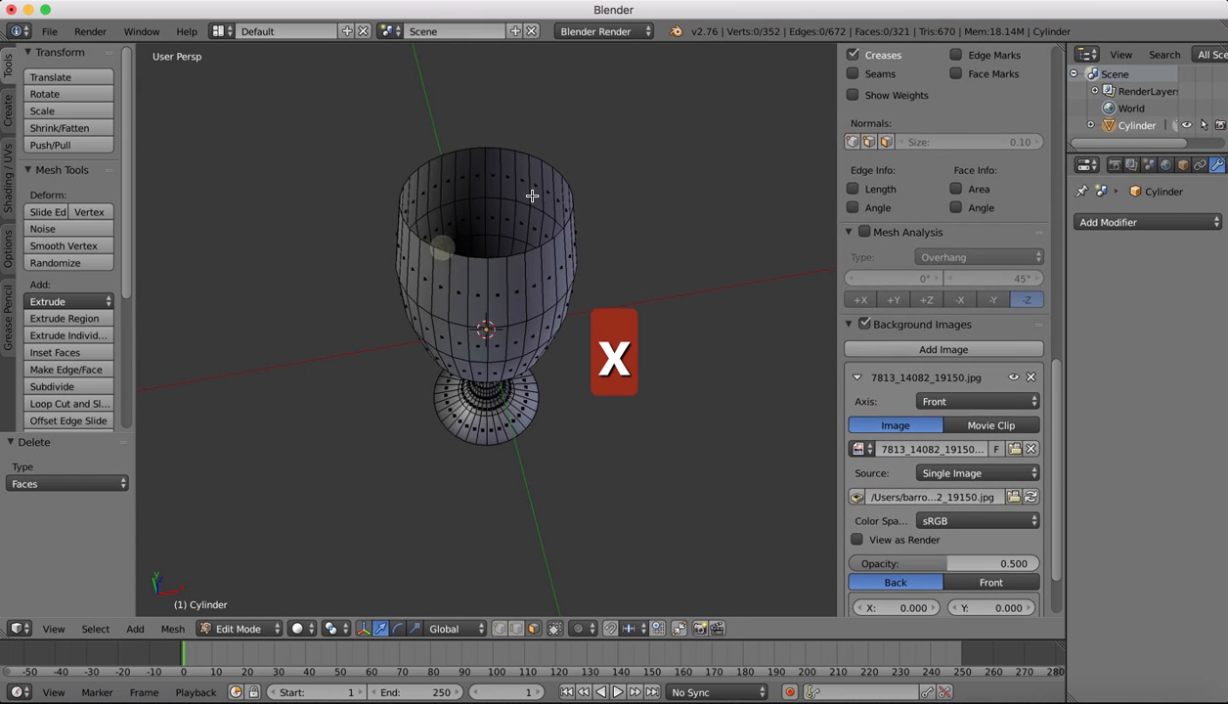
pyautogui.scroll(-5, 531, 195)
pyautogui.rightClick(503, 266)
pyautogui.press('x')
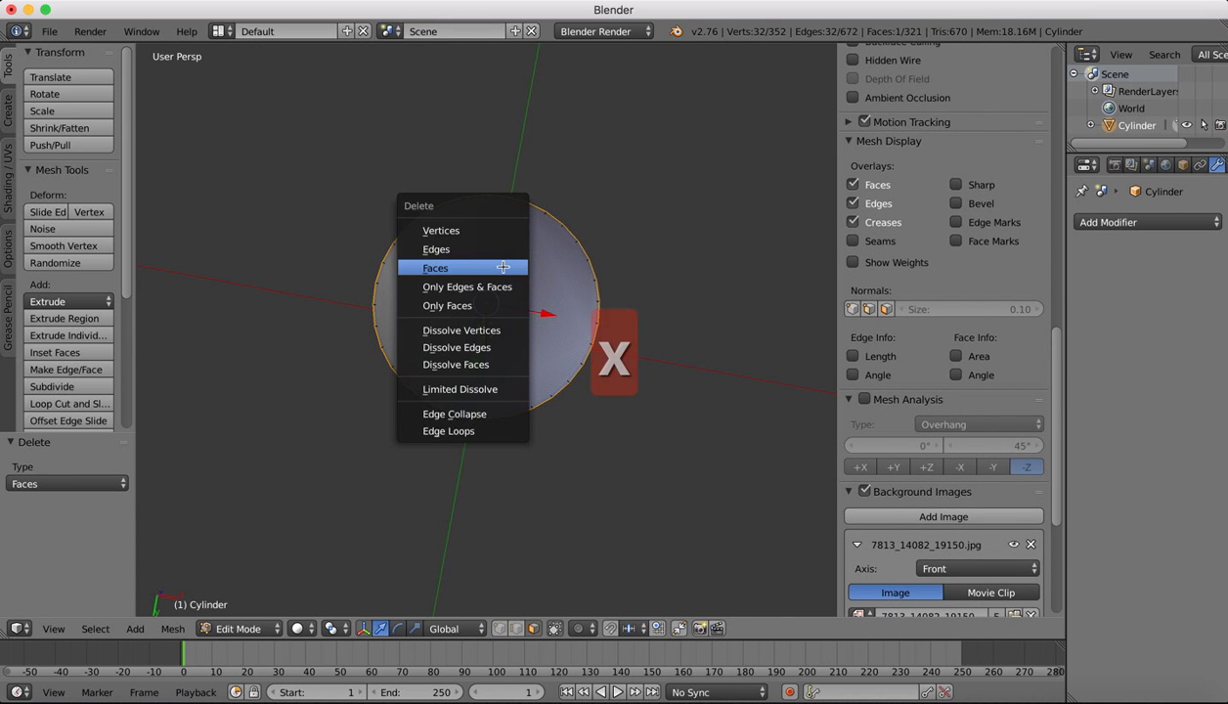
pyautogui.click(439, 269)
pyautogui.scroll(5, 630, 280)
pyautogui.scroll(-5, 630, 283)
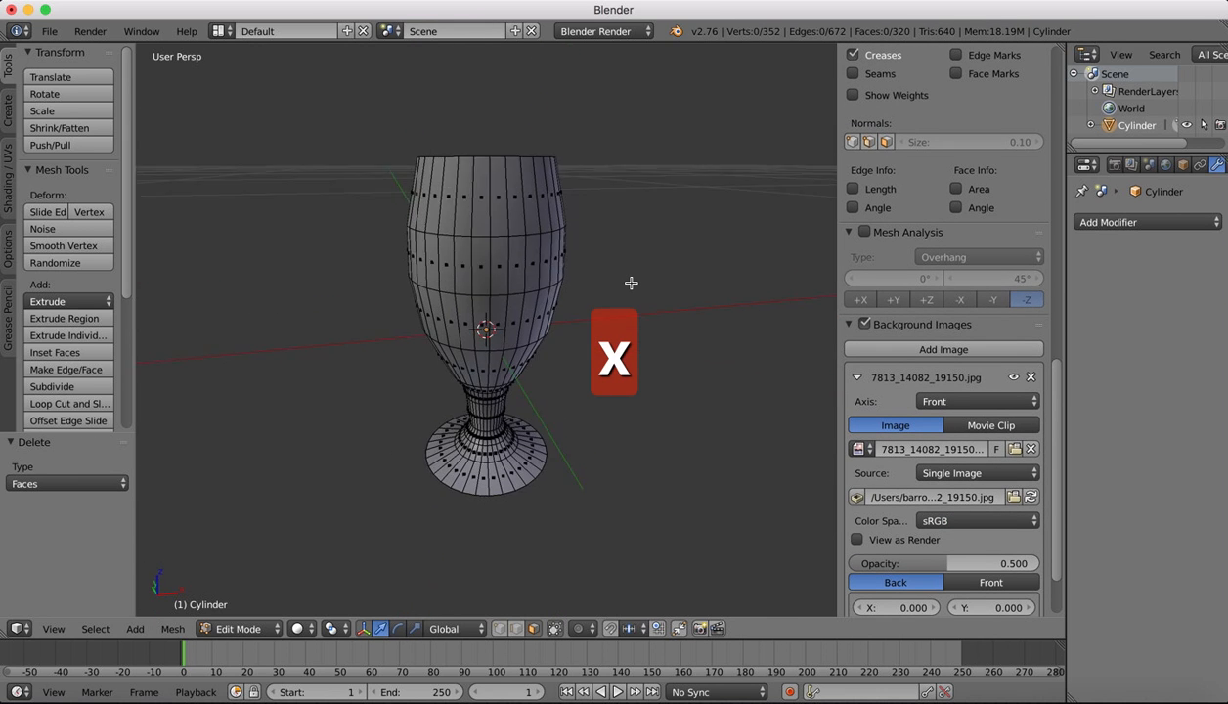
# - Add a Subdivision Surface modifier with 2 view subdivisions to the glass and return it to Object Mode
pyautogui.click(1152, 223)
pyautogui.click(890, 503)
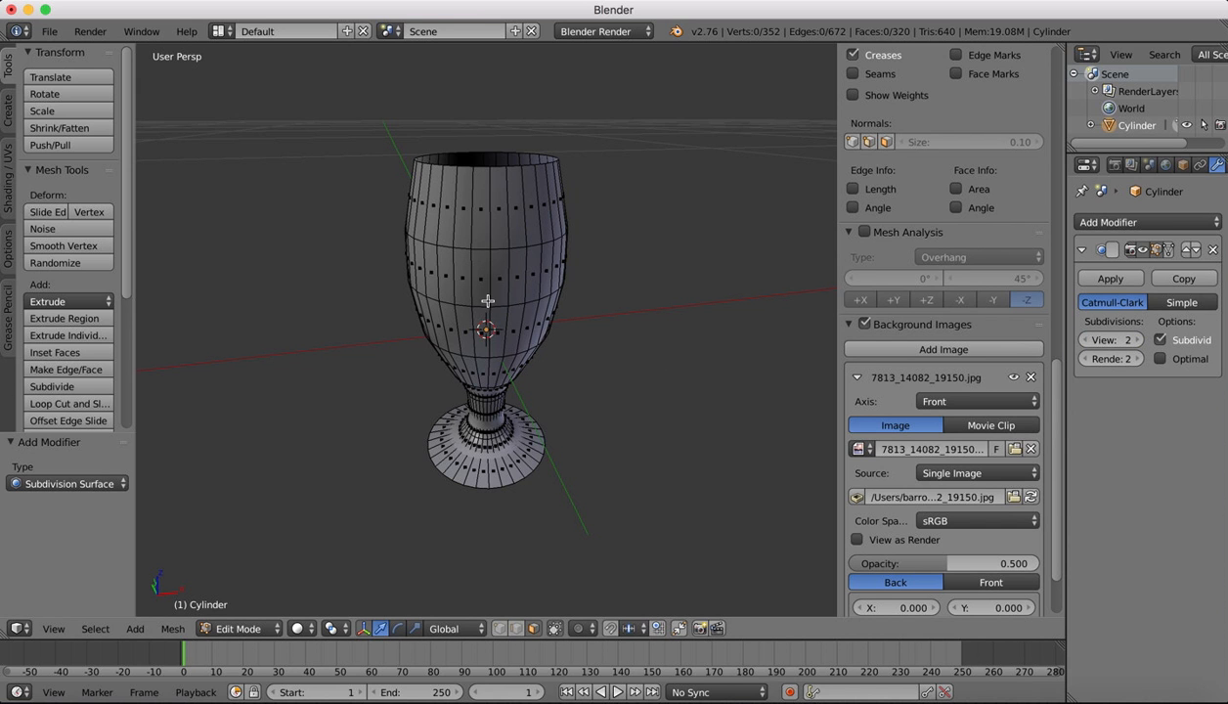
pyautogui.moveTo(487, 302); pyautogui.dragTo(479, 295, button='middle')
pyautogui.click(256, 625)
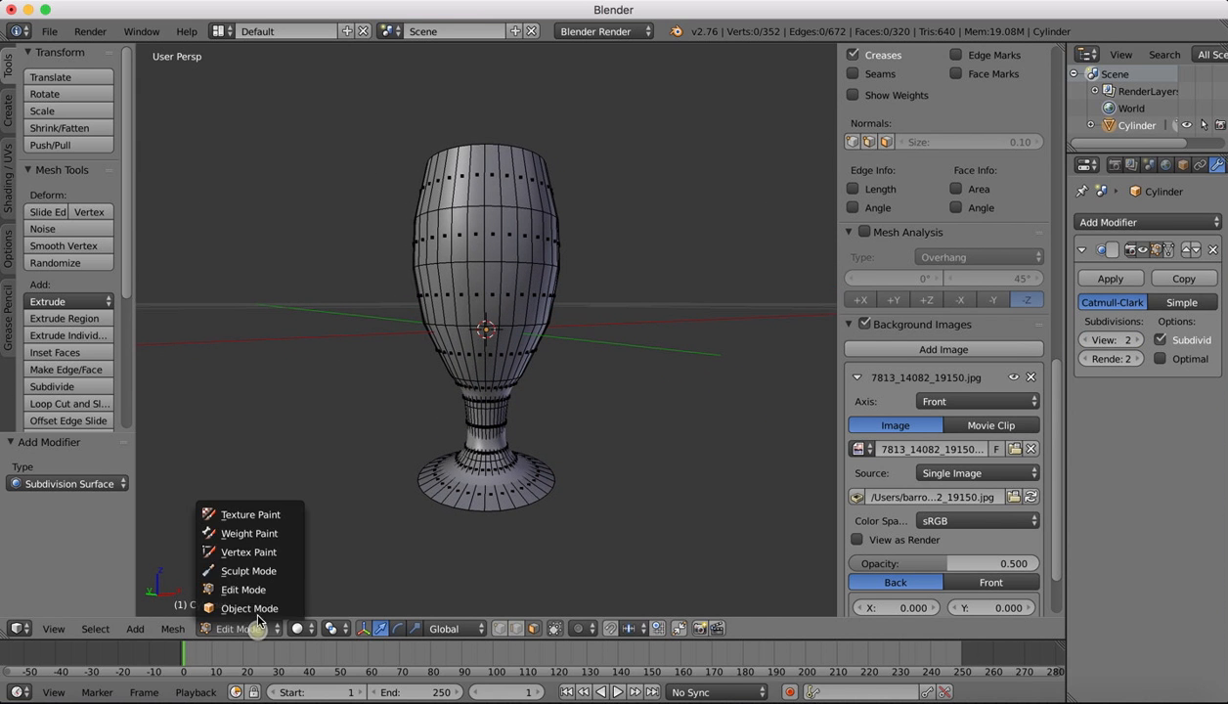
pyautogui.click(250, 608)
# - Inspect the smoothed glass from several angles, checking the open rim, the bowl and the foot
pyautogui.scroll(5, 433, 164)
pyautogui.scroll(-2, 433, 164)
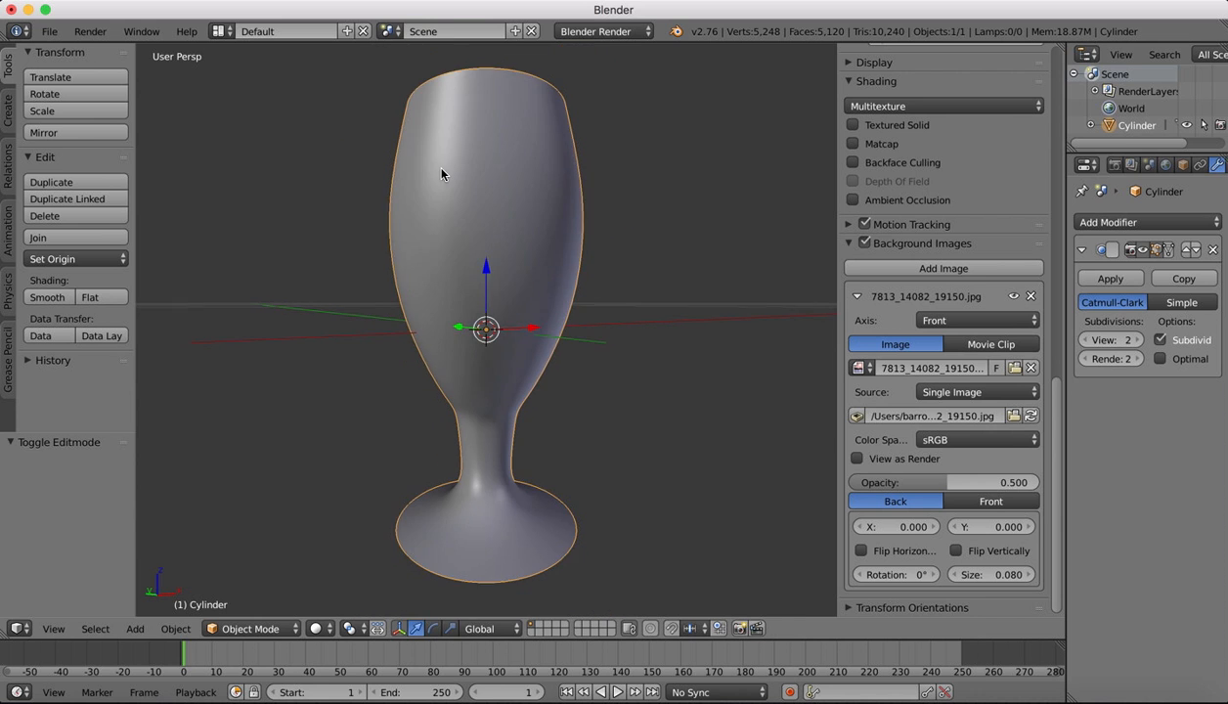
pyautogui.scroll(-1, 441, 168)
pyautogui.scroll(8, 441, 168)
pyautogui.scroll(-5, 441, 168)
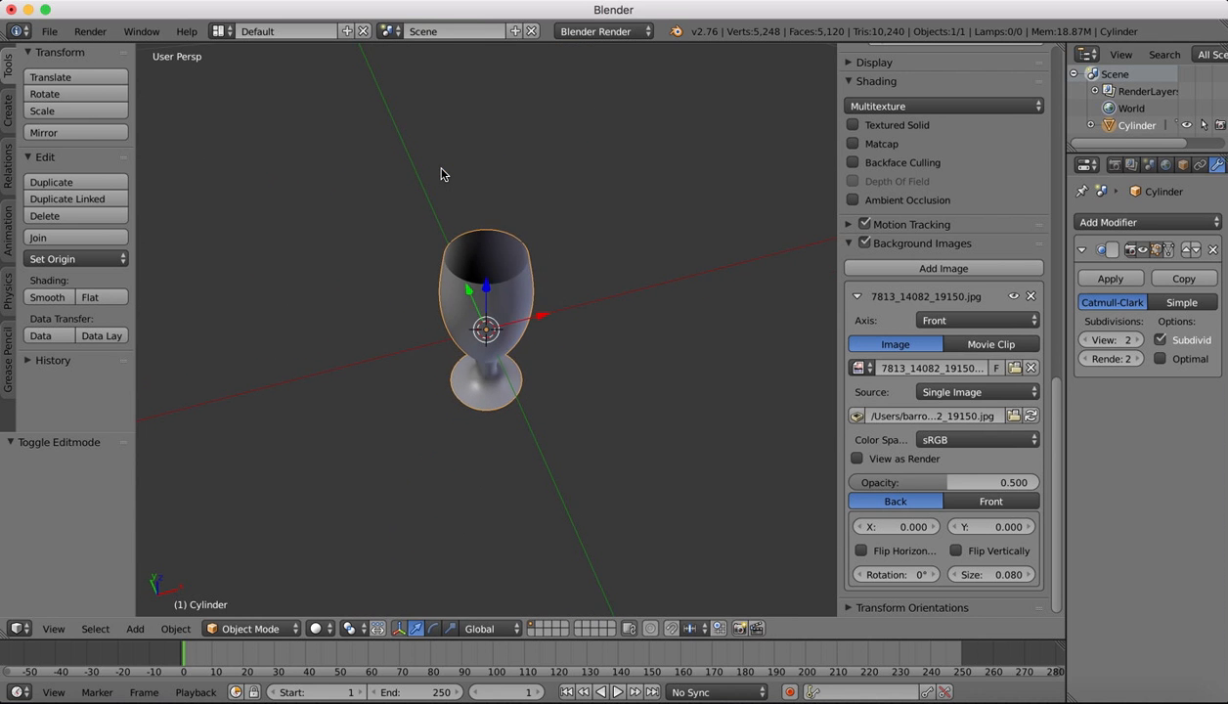
pyautogui.scroll(-10, 441, 169)
pyautogui.scroll(7, 441, 168)
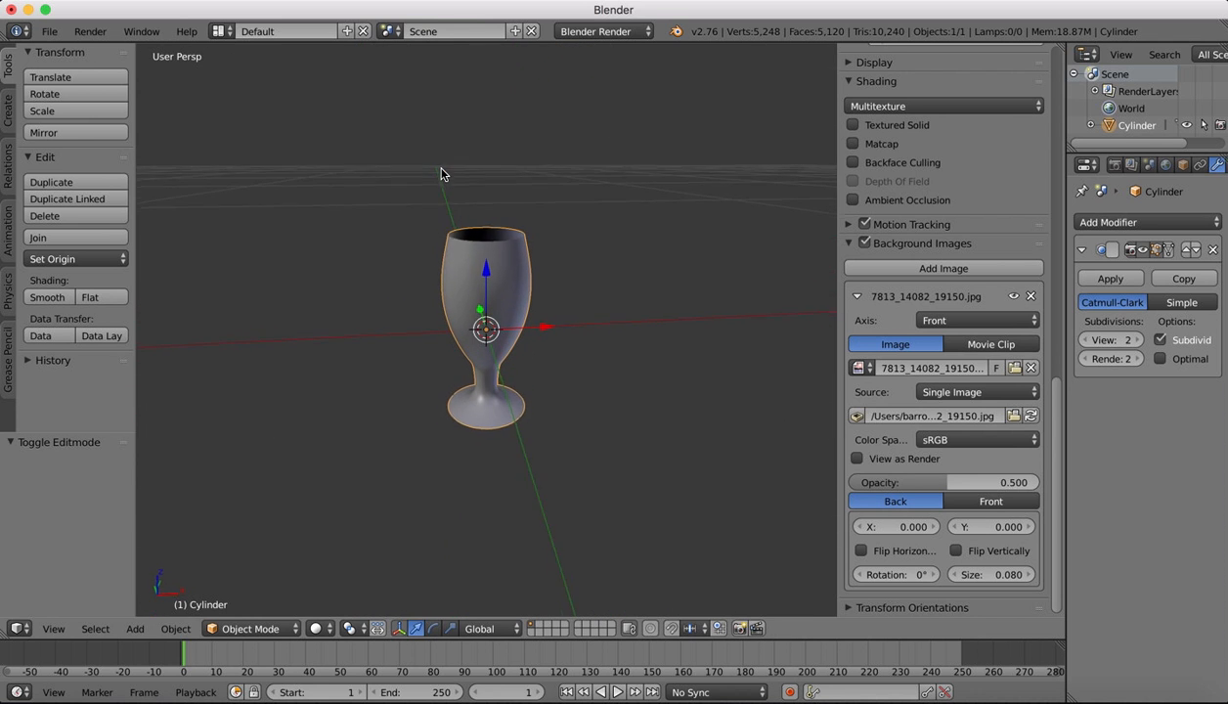
pyautogui.scroll(-1, 441, 174)
pyautogui.scroll(3, 499, 354)
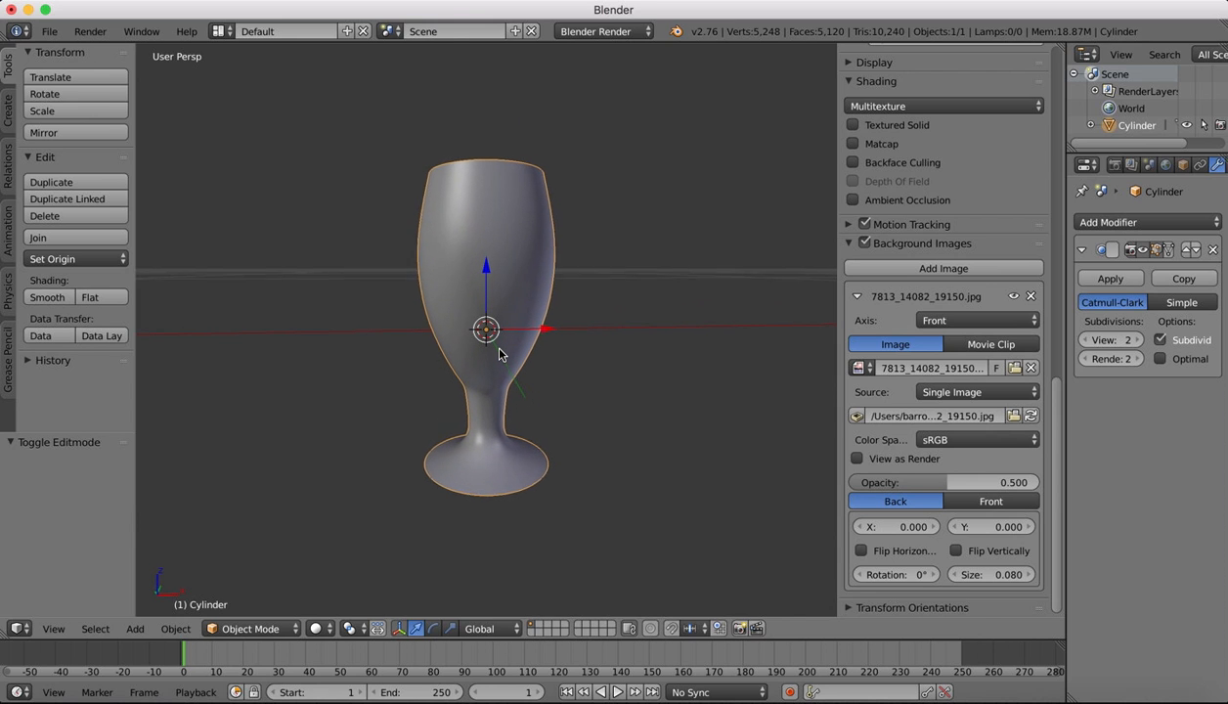
pyautogui.scroll(2, 498, 354)
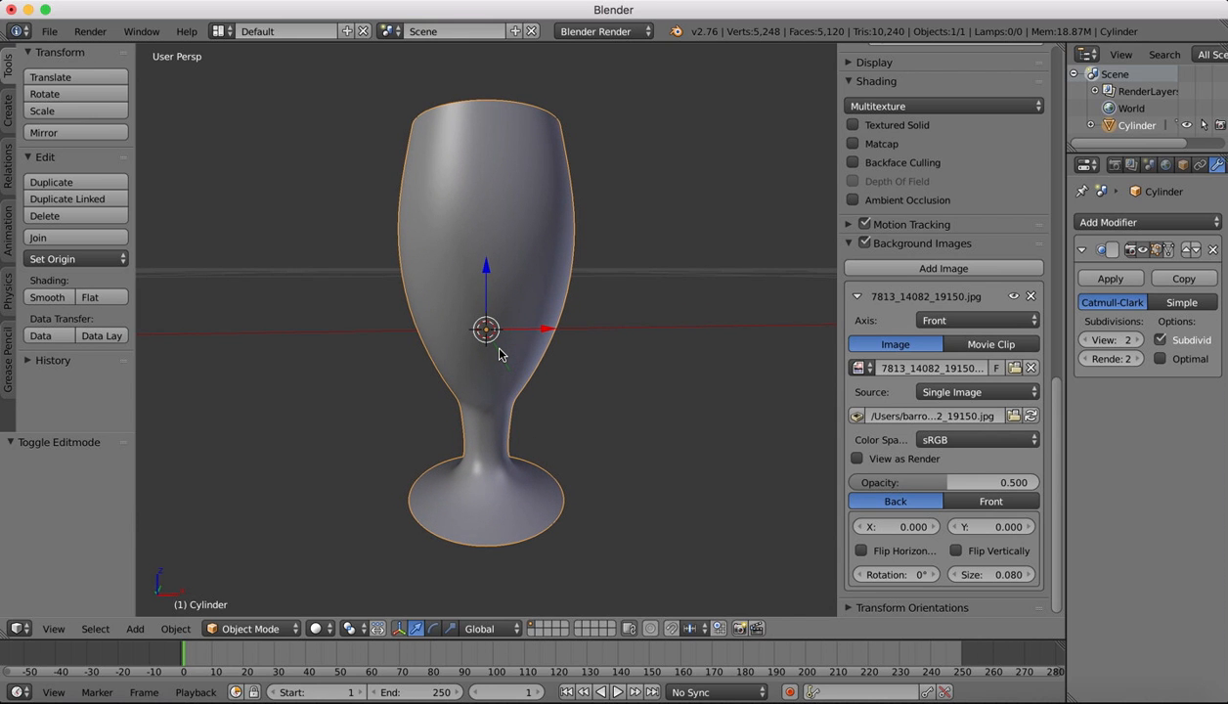
# - Show the glass in front orthographic view over the background photo
pyautogui.click(54, 629)
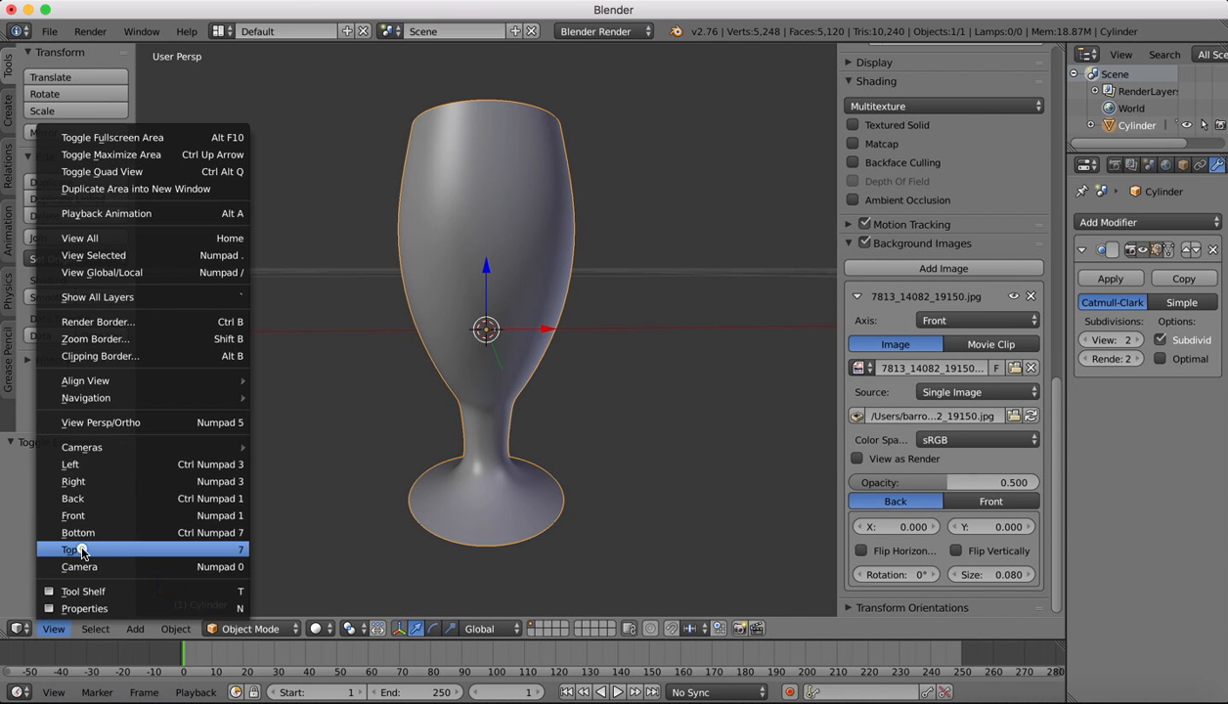
pyautogui.click(82, 551)
pyautogui.click(54, 629)
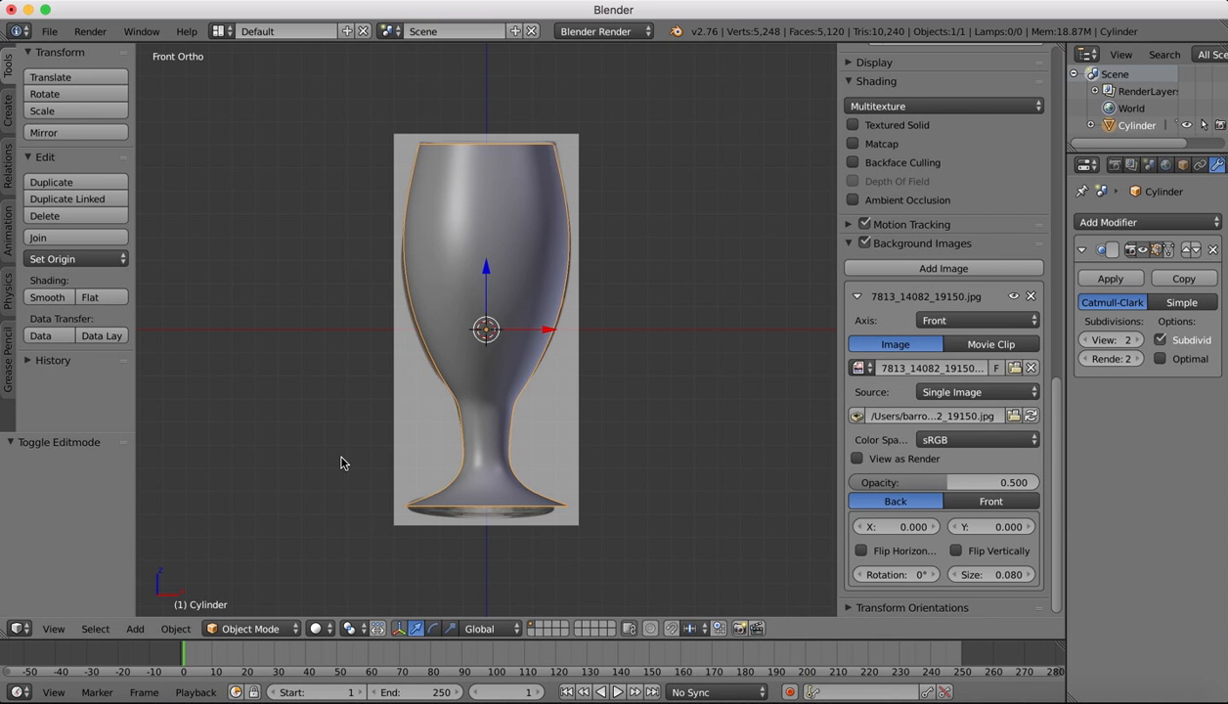
# - Show the glass as wireframe in Edit Mode and toggle the subdivision modifier's Edit Mode display off and on
pyautogui.press('z')
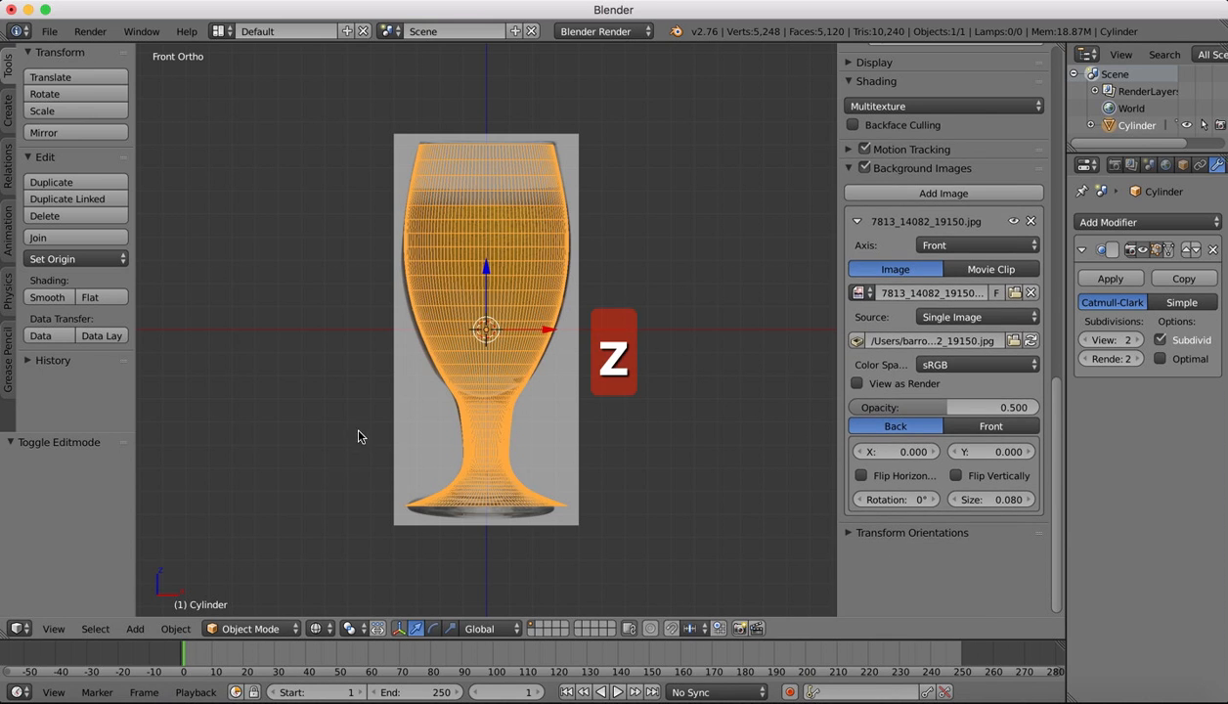
pyautogui.click(252, 629)
pyautogui.click(256, 584)
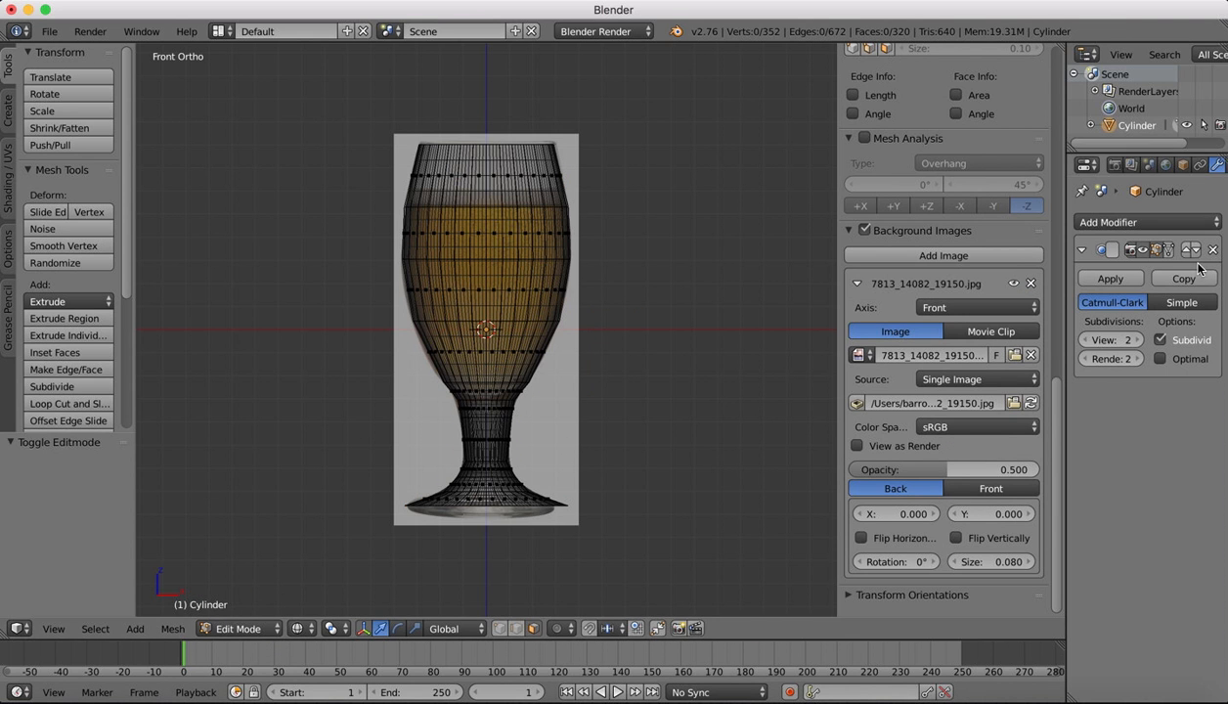
pyautogui.rightClick(1164, 252)
pyautogui.press('Escape')
pyautogui.click(1160, 250)
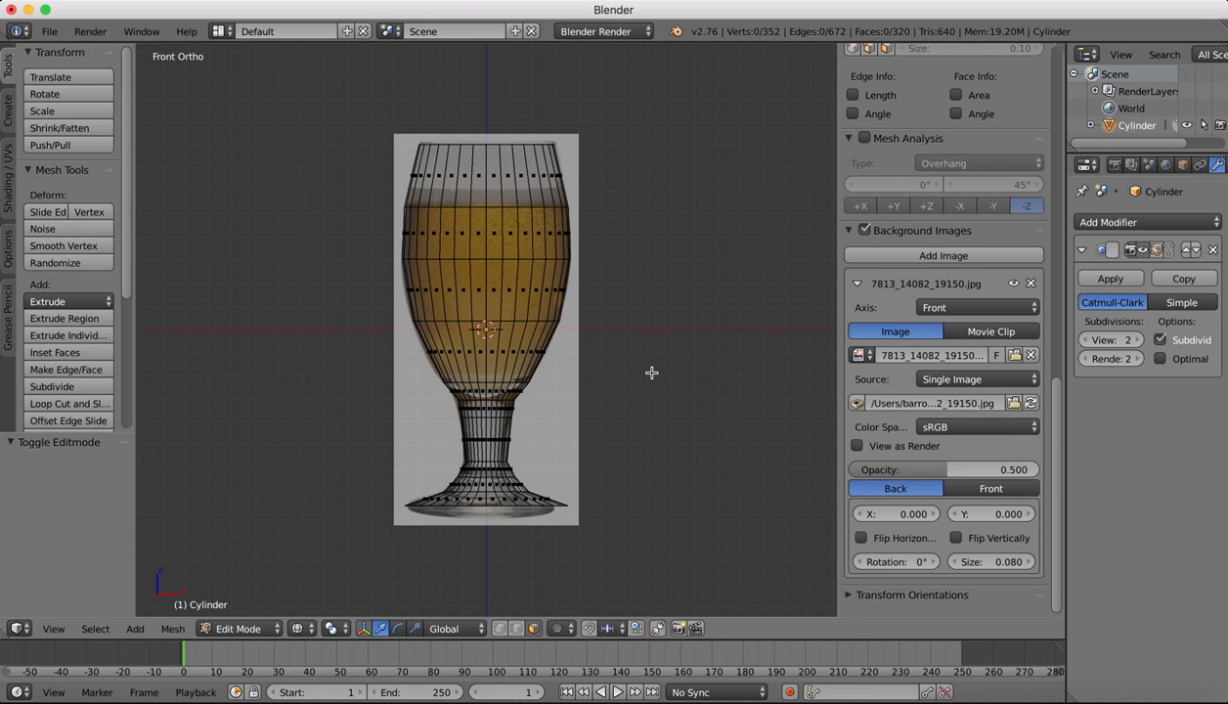
pyautogui.click(1162, 252)
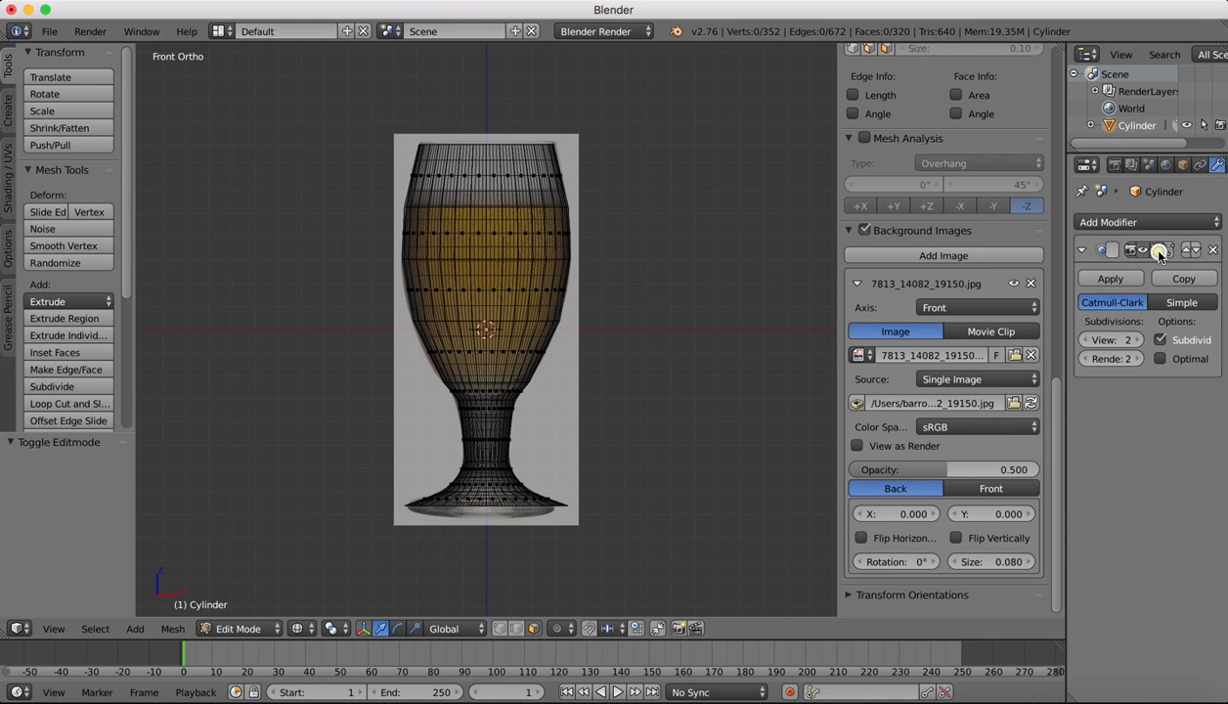
# - Return the glass to Object Mode with Solid viewport shading
pyautogui.click(243, 628)
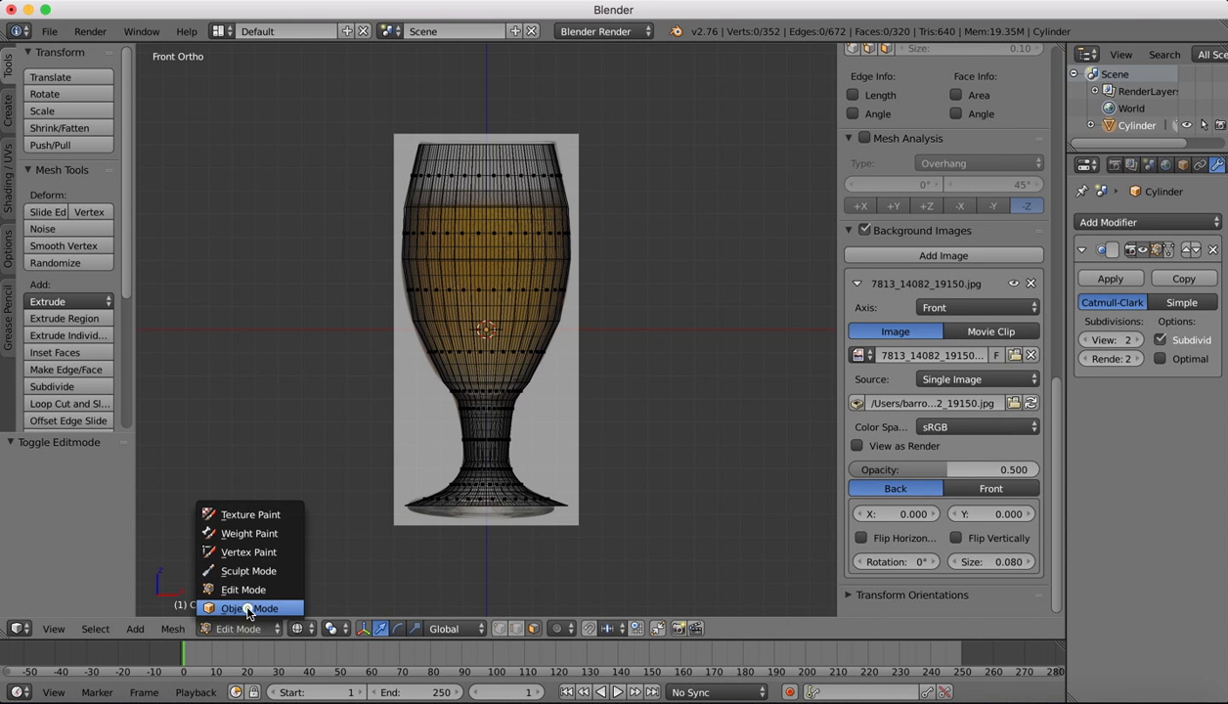
pyautogui.click(247, 609)
pyautogui.click(316, 628)
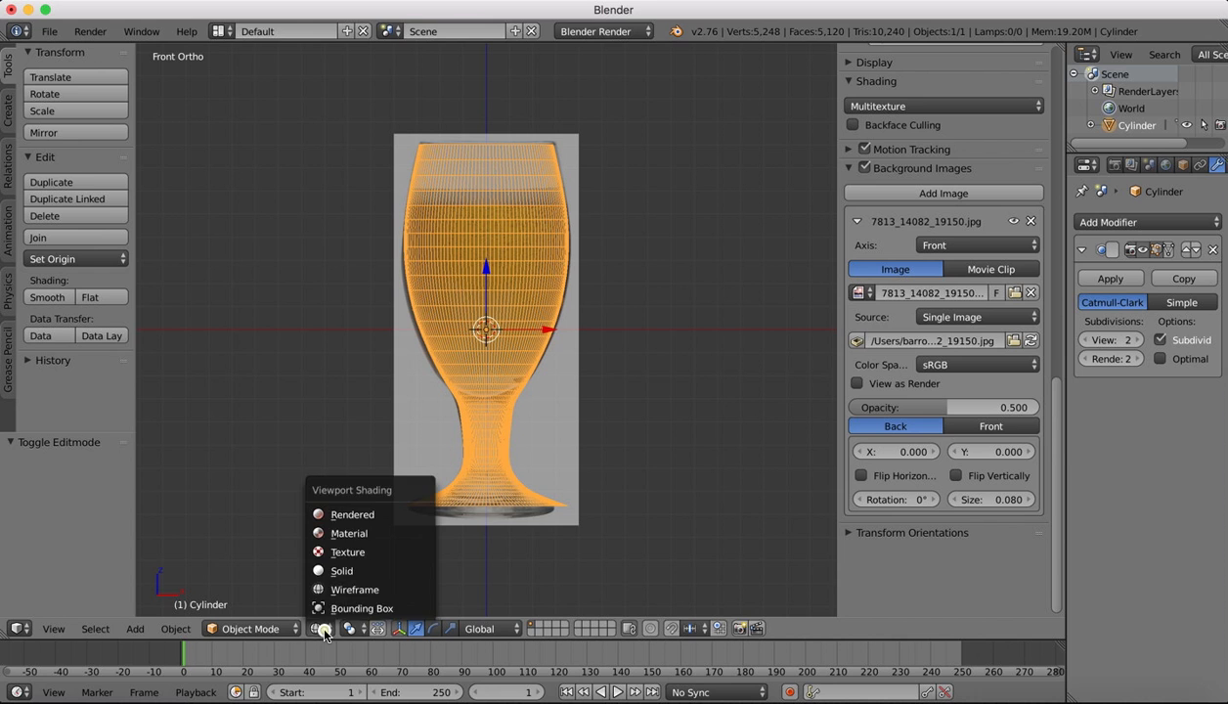
pyautogui.click(341, 571)
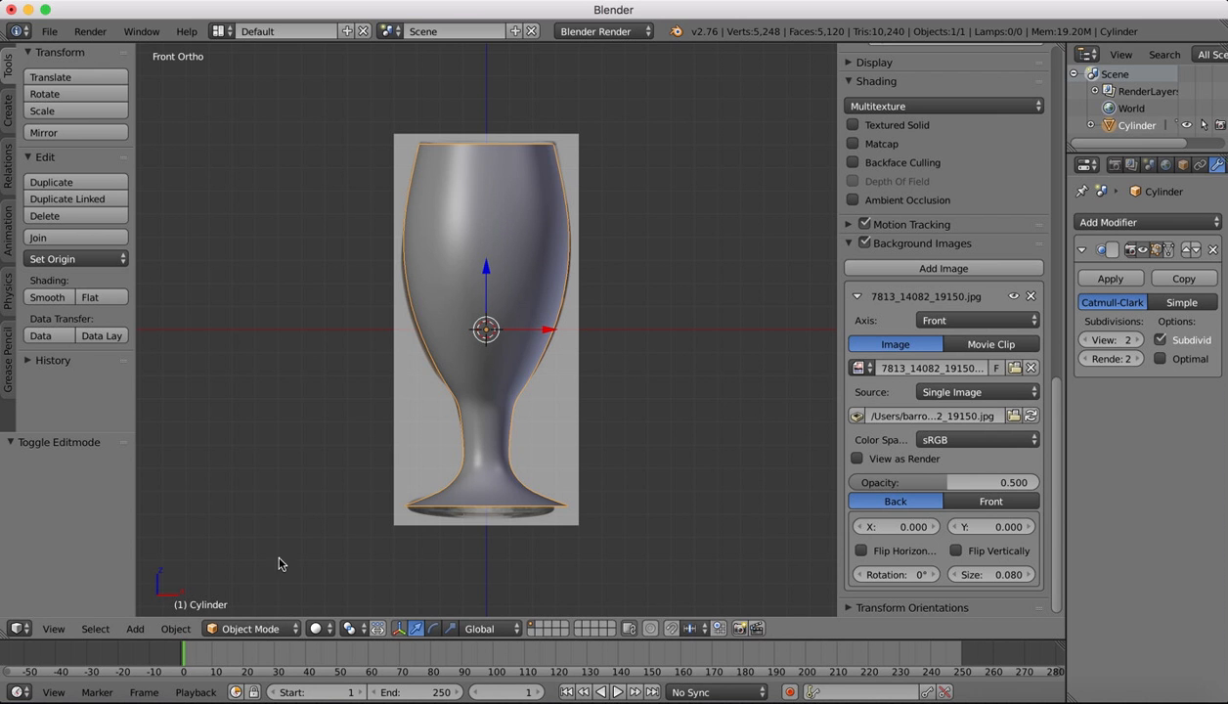
# - In Edit Mode with wireframe shading and edge selection, select all the edges of the glass's top rim
pyautogui.press('Tab')
pyautogui.press('z')
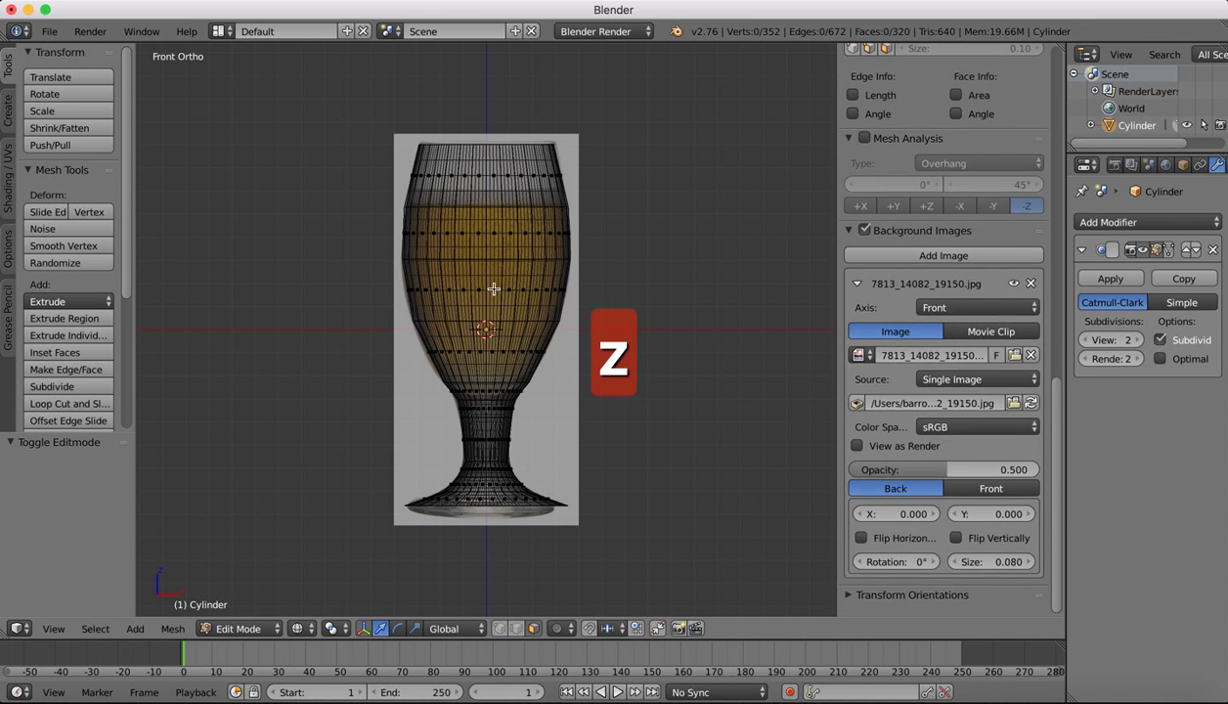
pyautogui.keyDown('shift'); pyautogui.scroll(2, 472, 213); pyautogui.keyUp('shift')
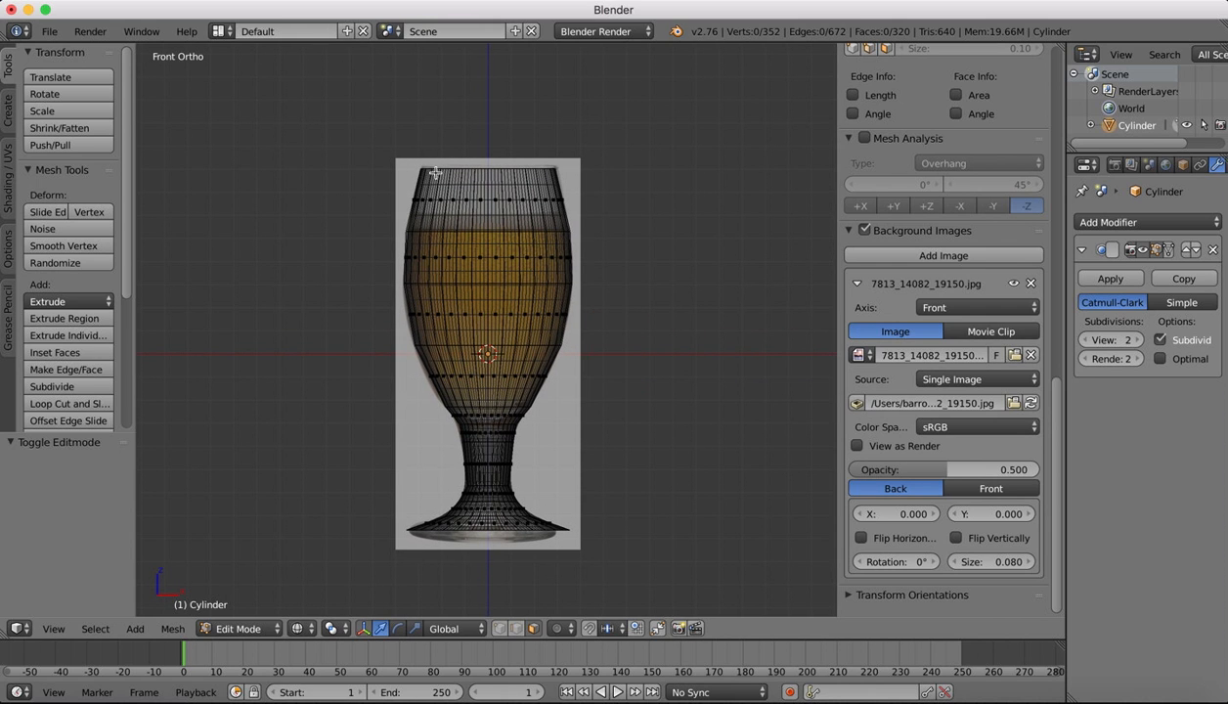
pyautogui.click(516, 628)
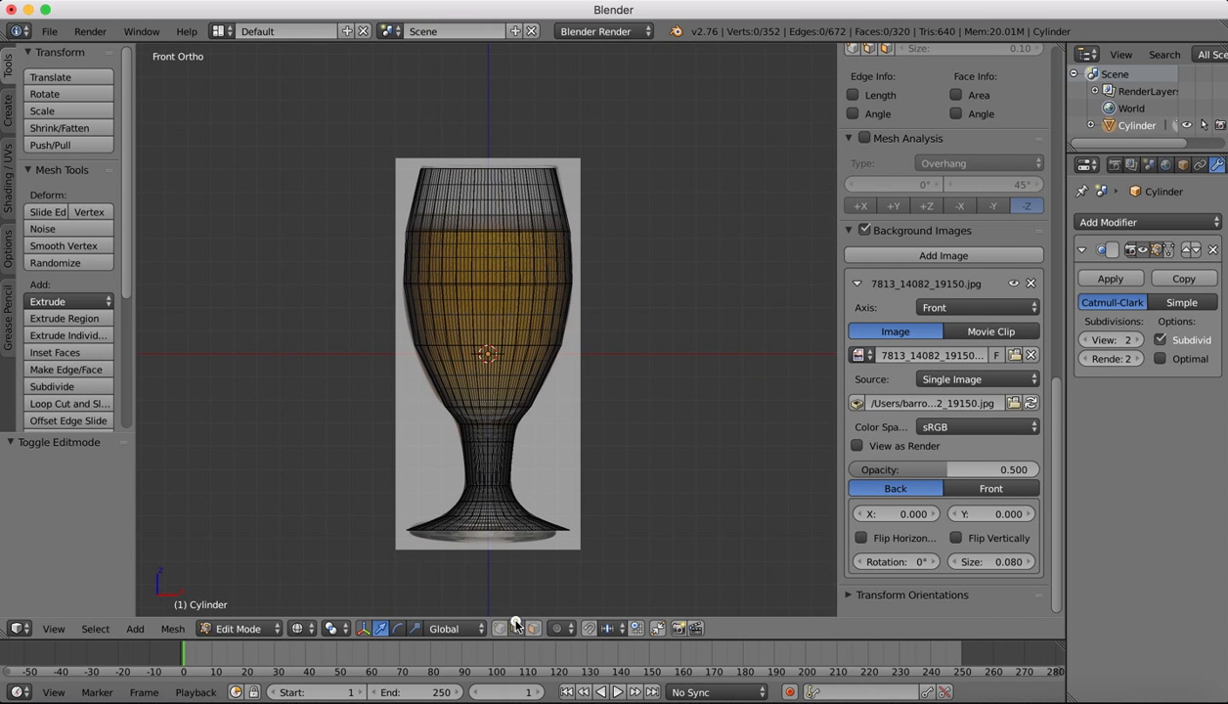
pyautogui.rightClick(456, 169)
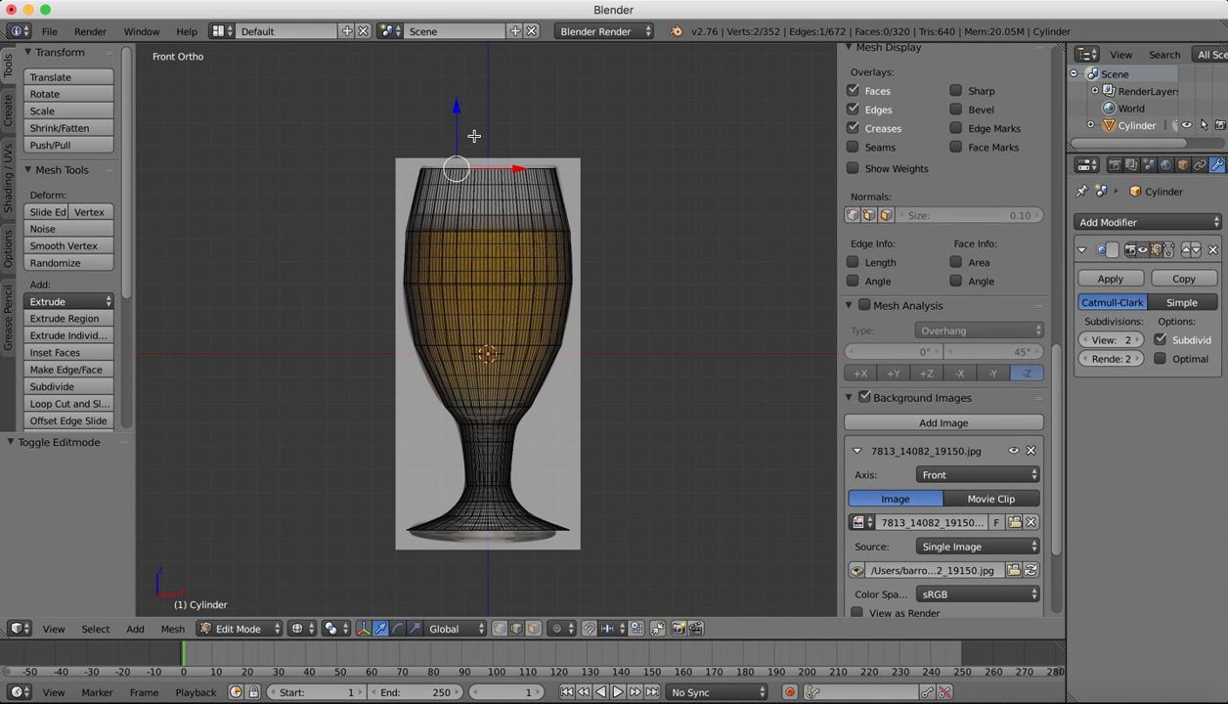
pyautogui.press('b')
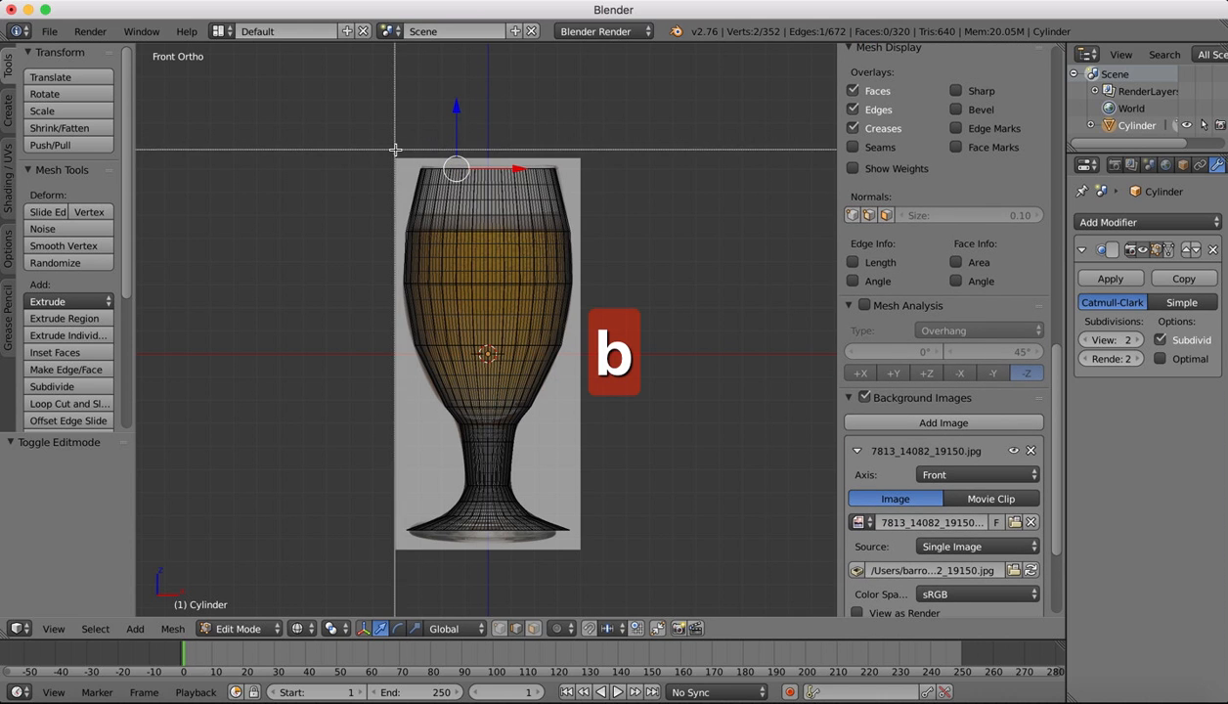
pyautogui.moveTo(394, 150); pyautogui.dragTo(586, 174)
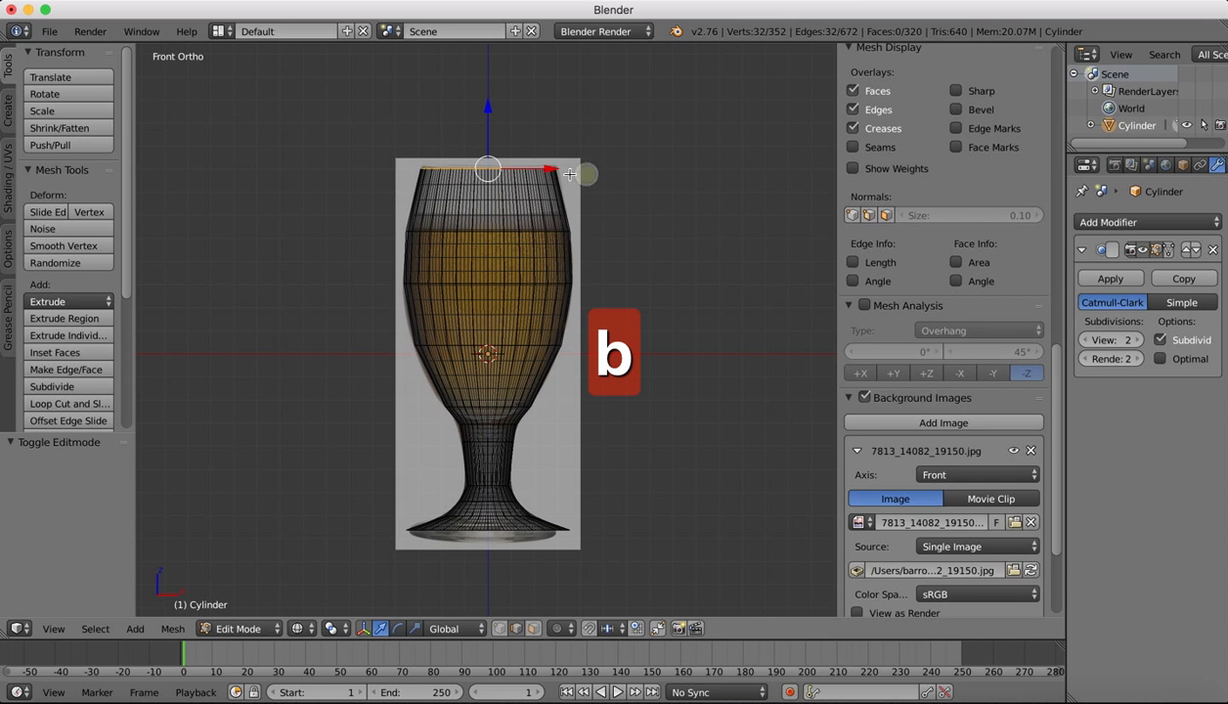
# - Extrude the rim edges in place and scale the new ring inward to 0.96
pyautogui.press('e')
pyautogui.rightClick(618, 147)
pyautogui.press('s')
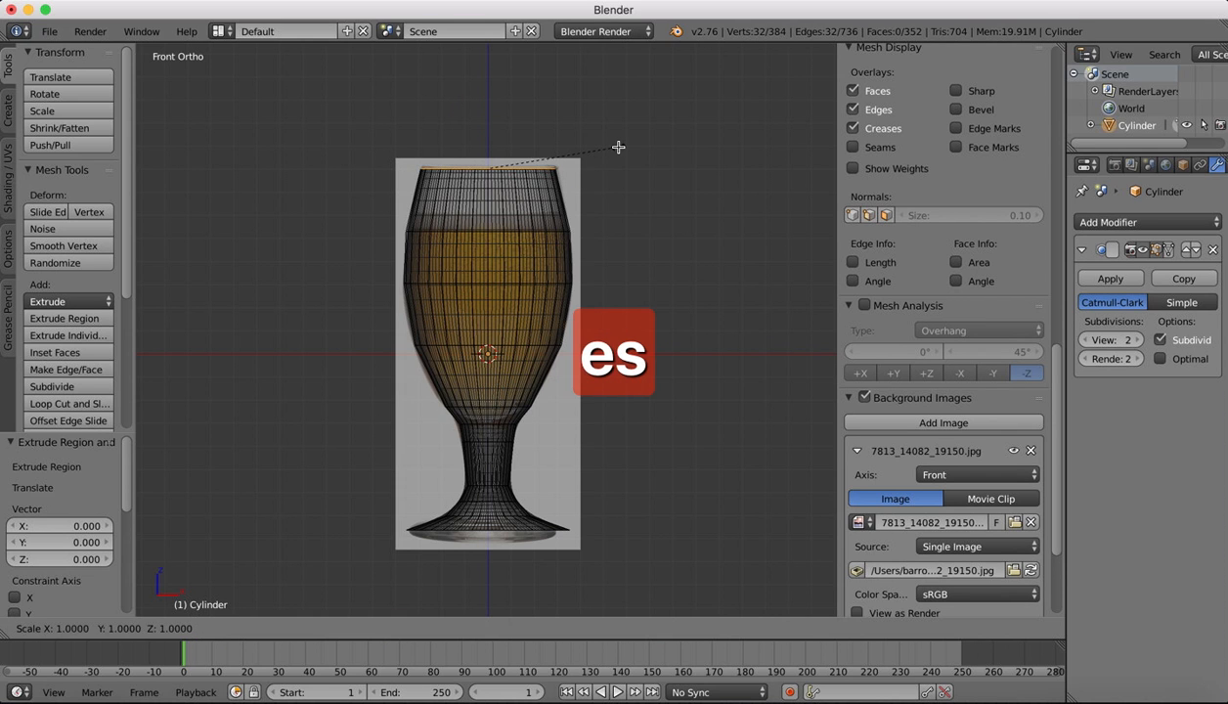
pyautogui.click(614, 149)
# - Show the glass with Solid shading, examine the extruded rim from above and try rescaling its inner ring
pyautogui.moveTo(552, 156); pyautogui.dragTo(547, 188, button='middle')
pyautogui.click(301, 628)
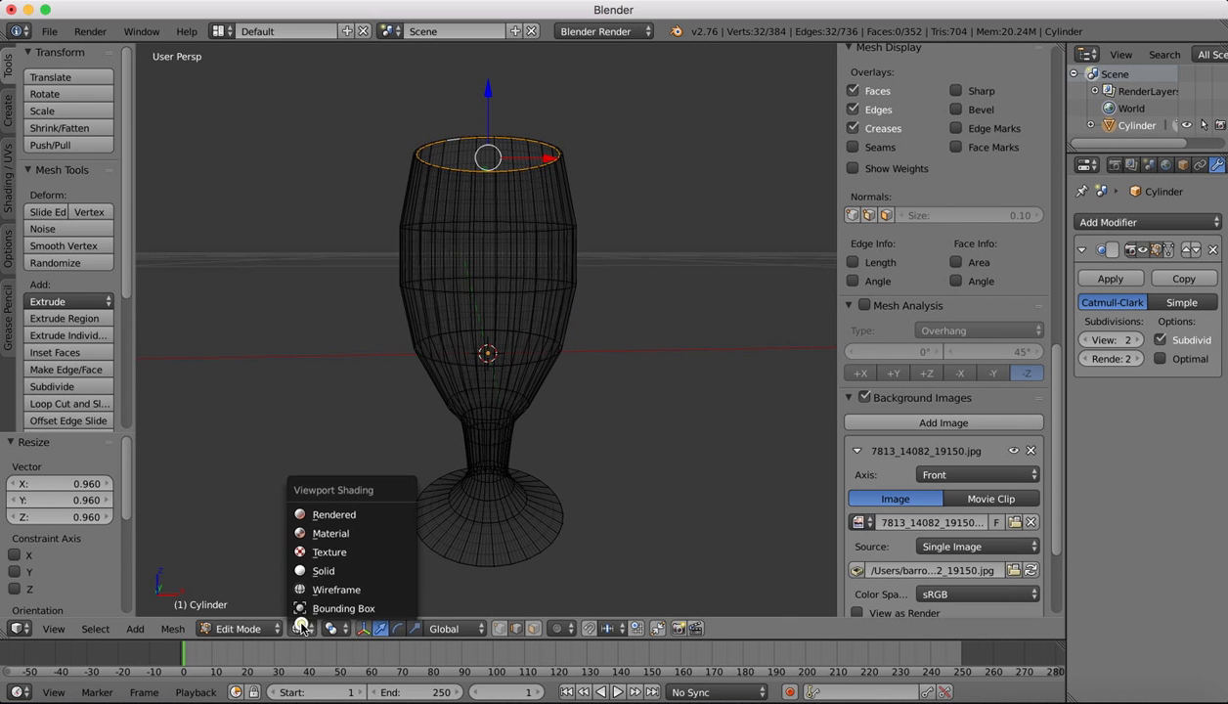
pyautogui.click(305, 570)
pyautogui.keyDown('shift'); pyautogui.scroll(3, 506, 240); pyautogui.keyUp('shift')
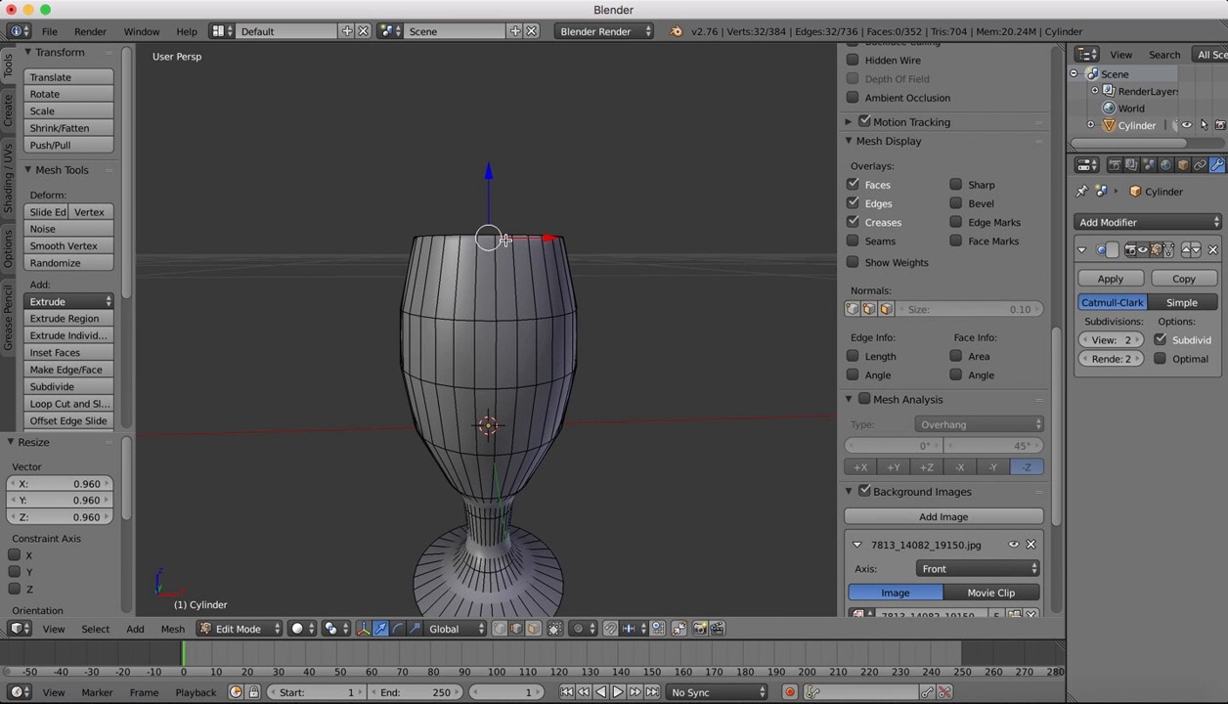
pyautogui.scroll(5, 517, 104)
pyautogui.keyDown('ctrl'); pyautogui.scroll(4, 487, 228); pyautogui.keyUp('ctrl')
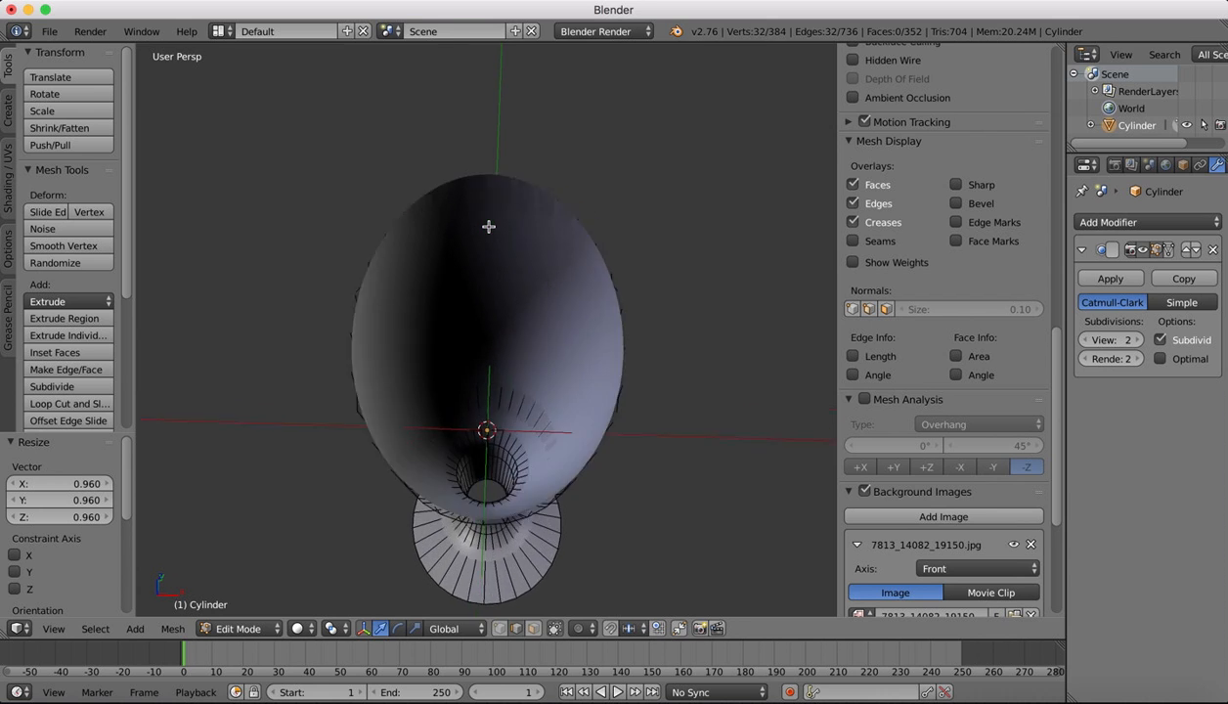
pyautogui.keyDown('ctrl'); pyautogui.scroll(-3, 488, 228); pyautogui.keyUp('ctrl')
pyautogui.scroll(-2, 488, 224)
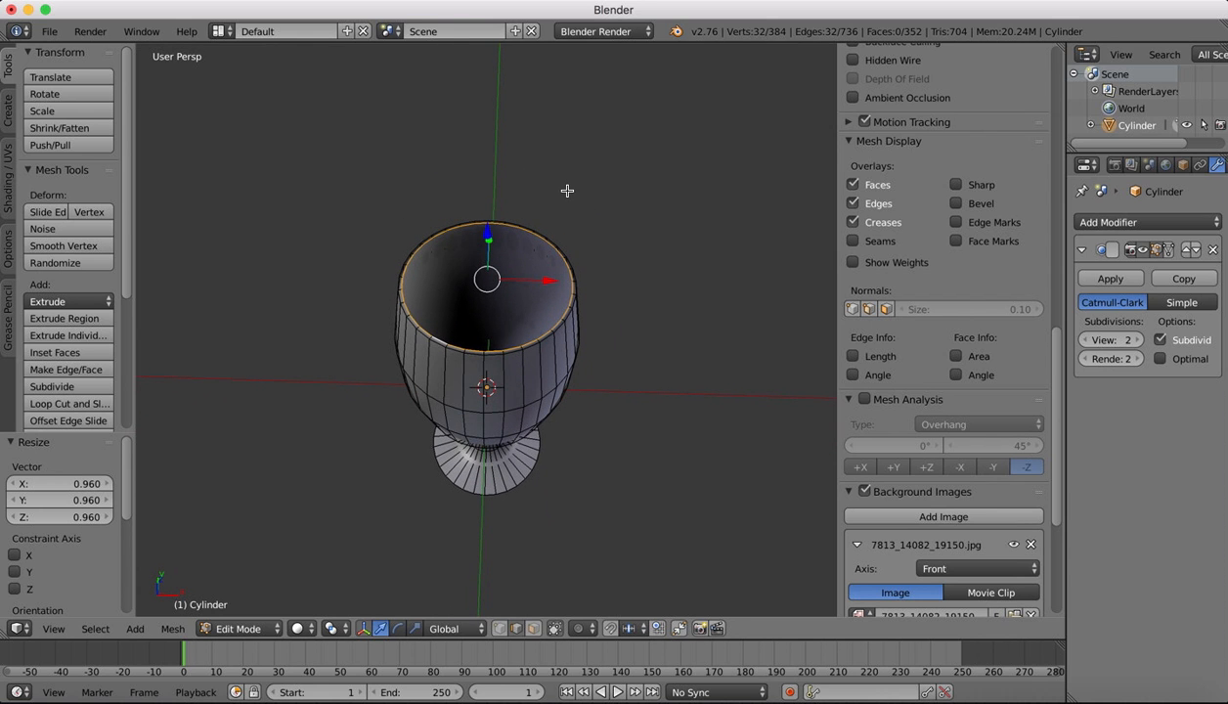
pyautogui.press('s')
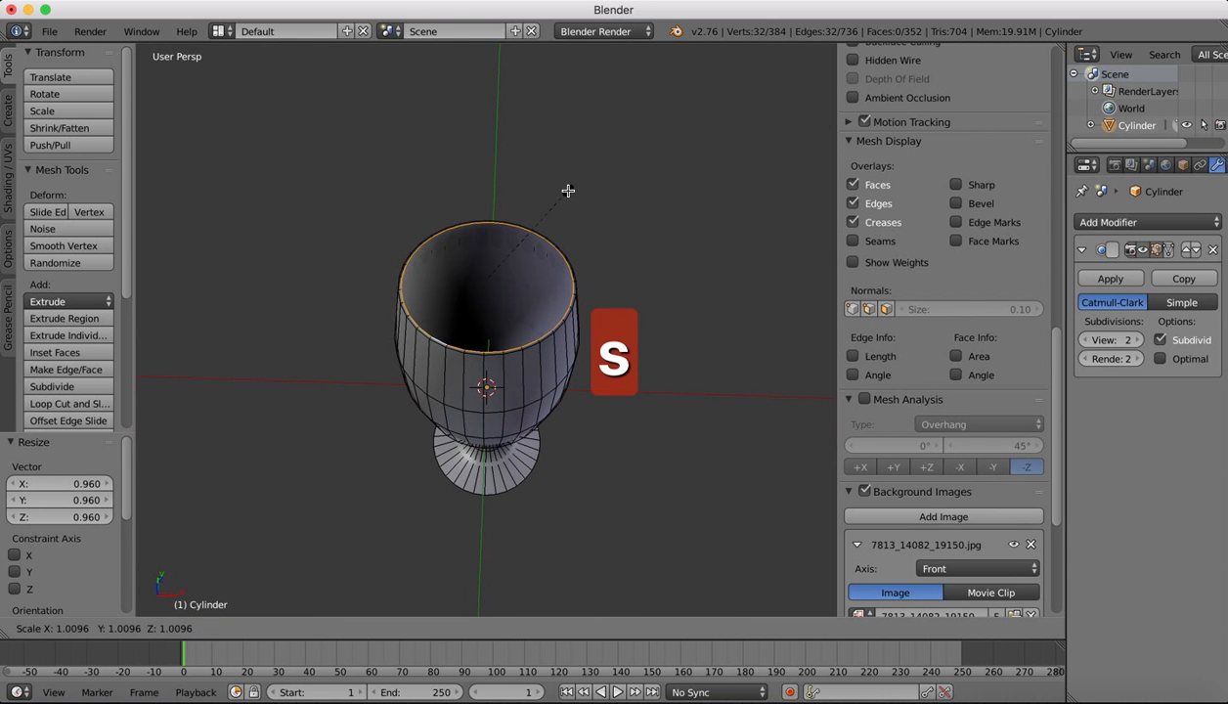
pyautogui.rightClick(568, 191)
# - View the glass from the front in wireframe shading and turn off the subdivision modifier's display on the mesh
pyautogui.click(54, 628)
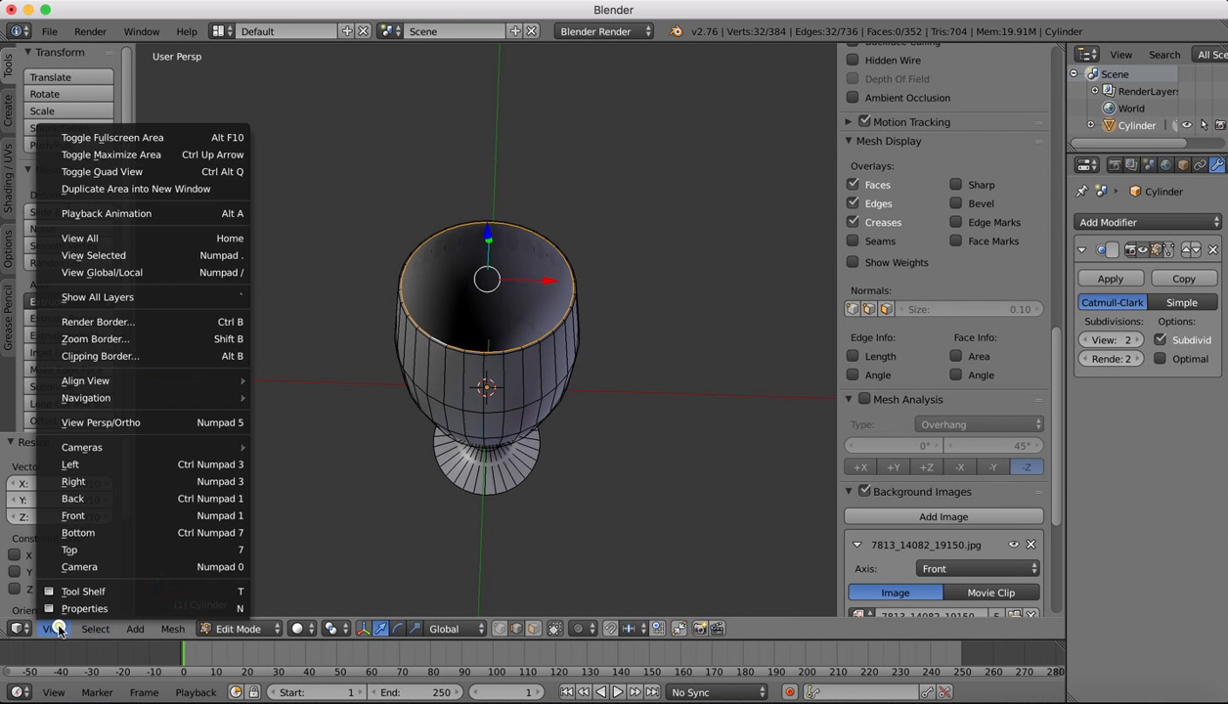
pyautogui.click(73, 515)
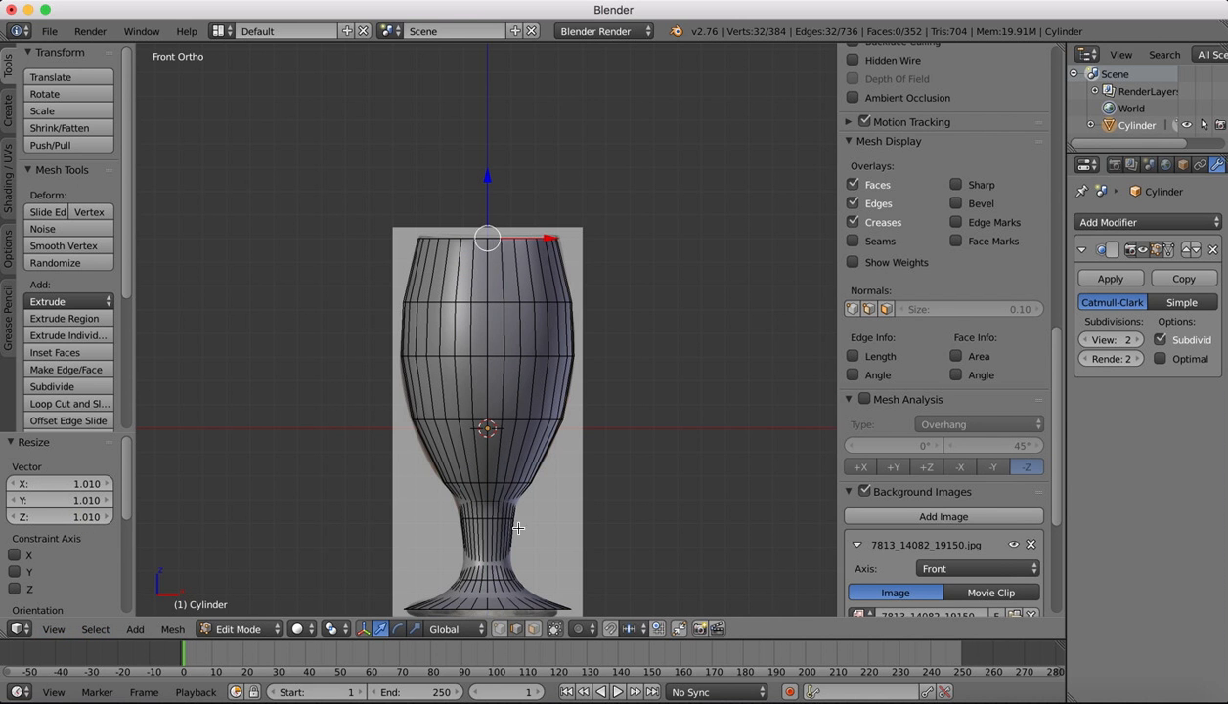
pyautogui.click(238, 629)
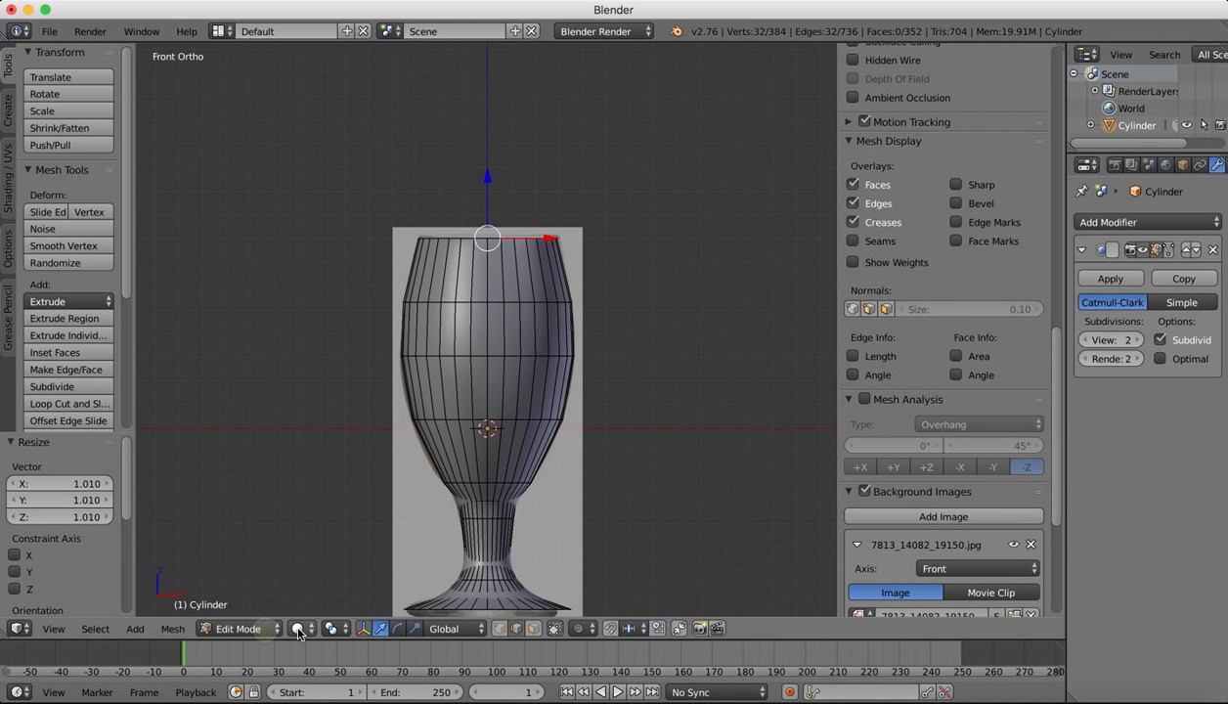
pyautogui.press('z')
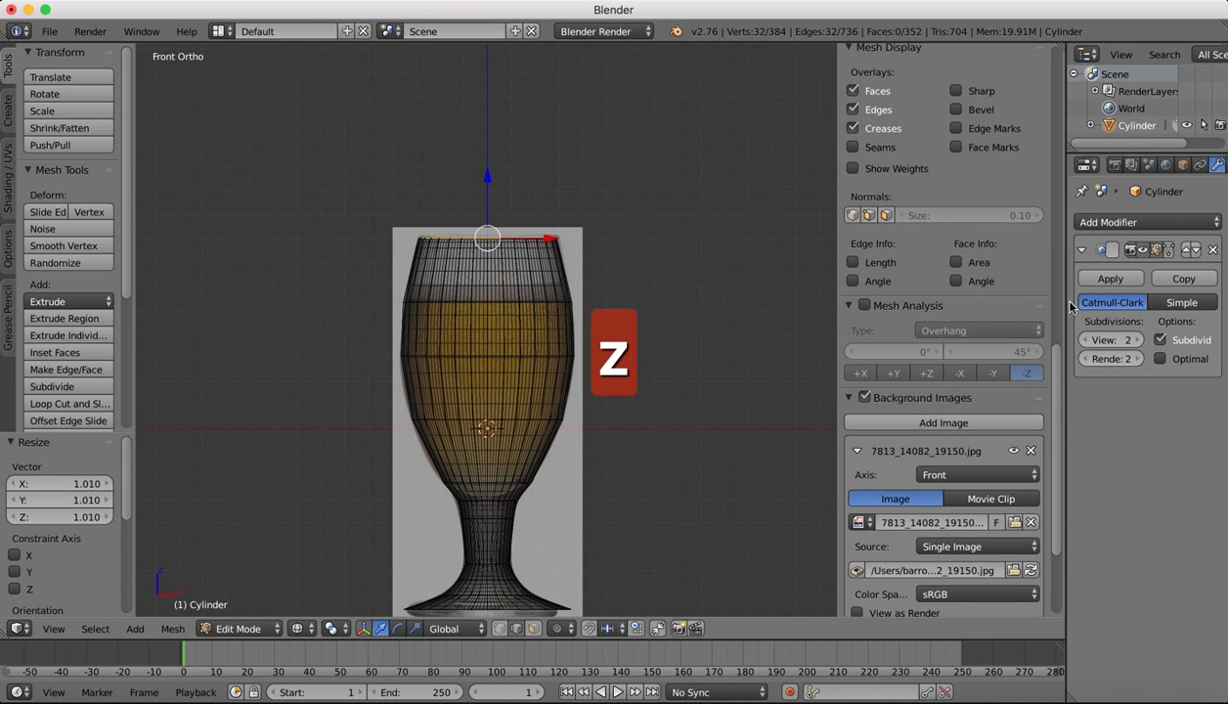
pyautogui.click(1131, 249)
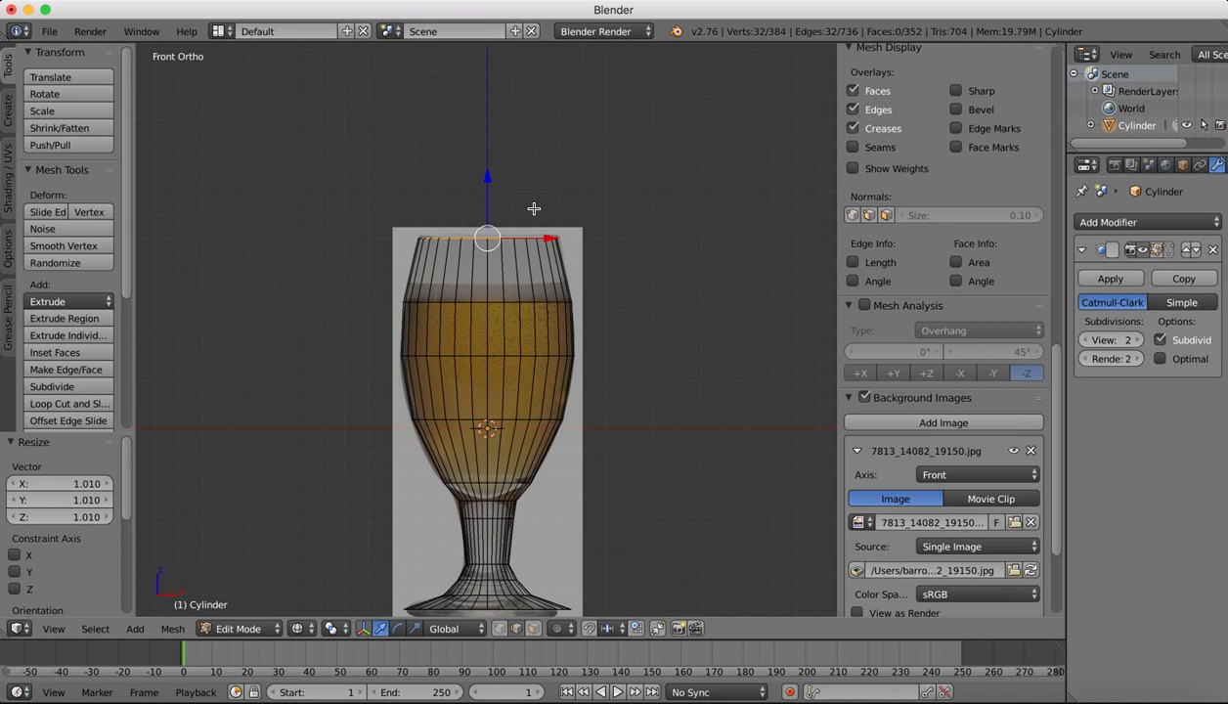
# - Extrude the inner rim ring straight down along Z by -0.110, to the bottom of the glass's bowl
pyautogui.scroll(-3, 475, 361)
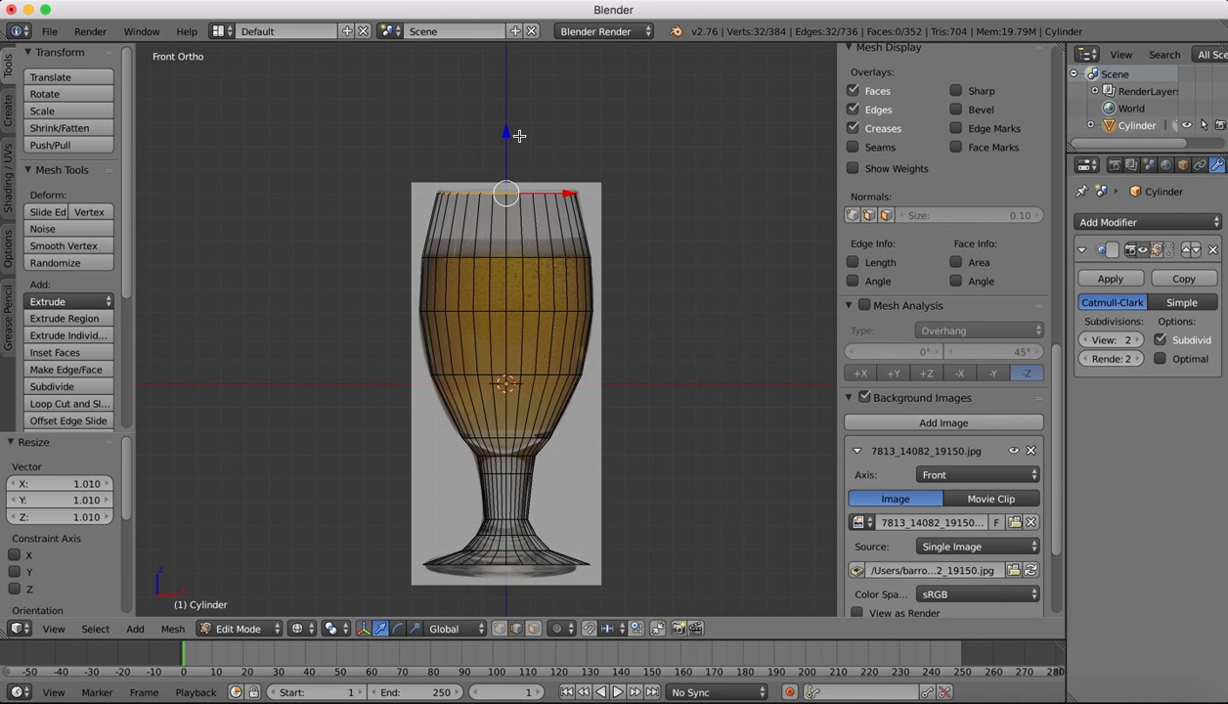
pyautogui.press('e')
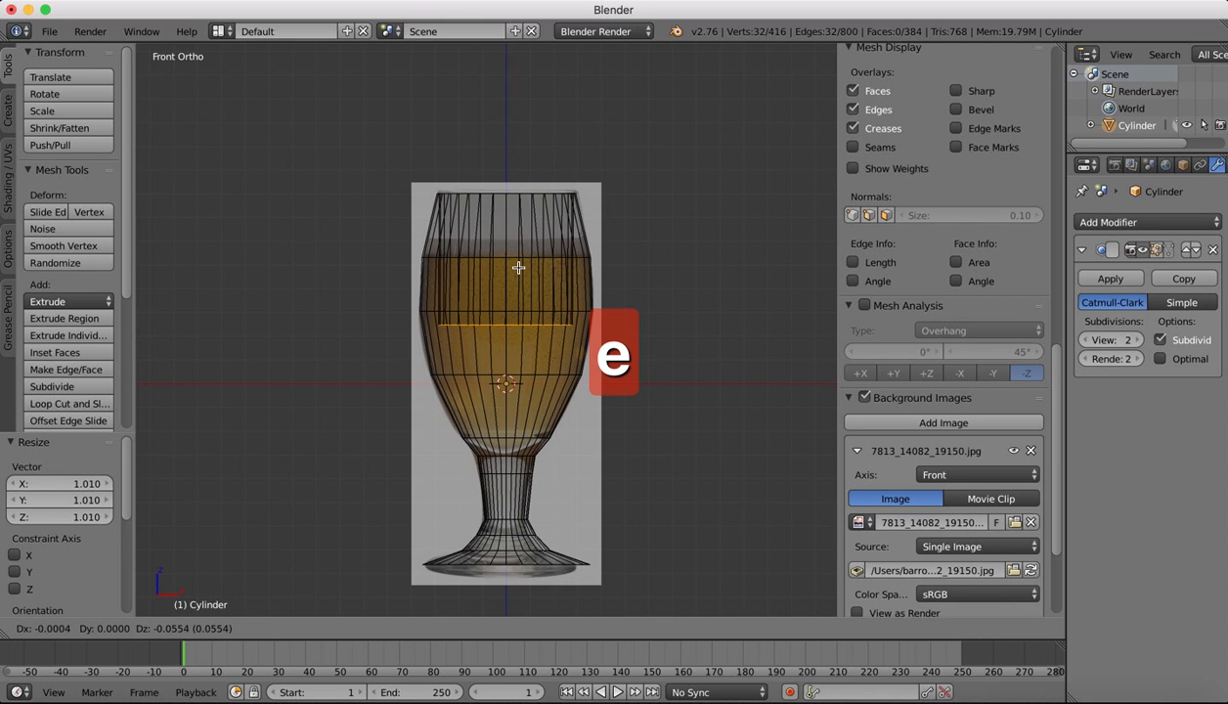
pyautogui.press('z')
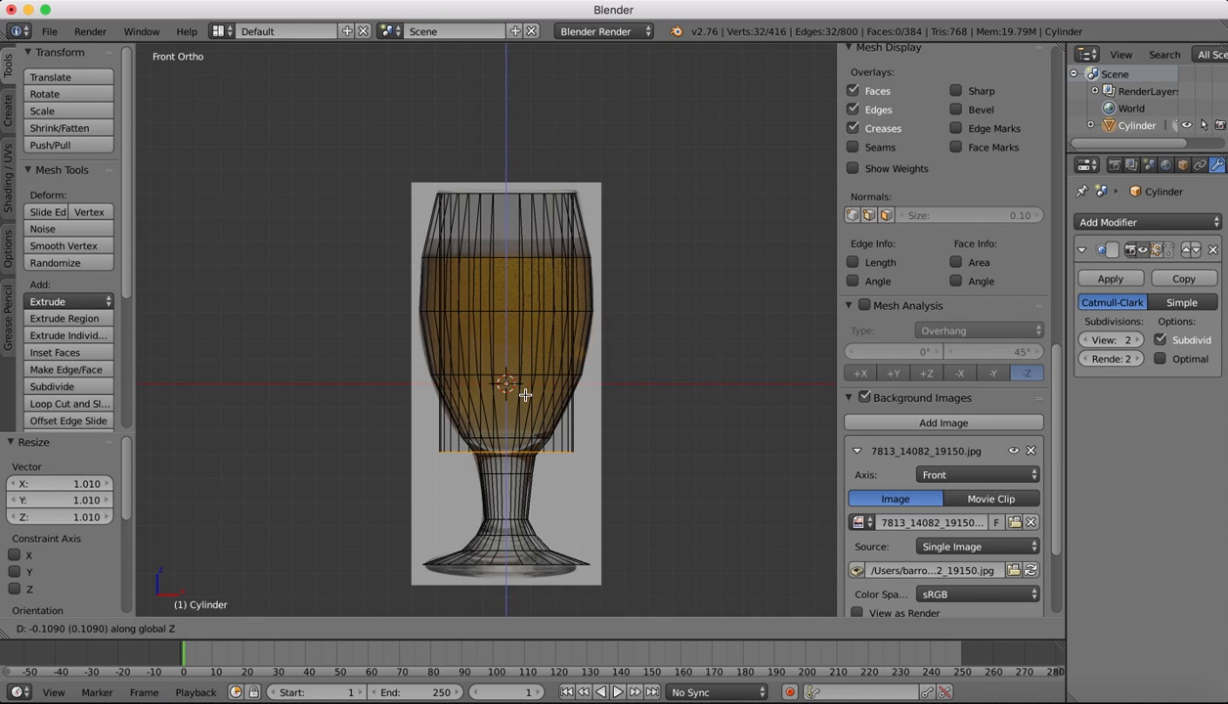
pyautogui.click(525, 396)
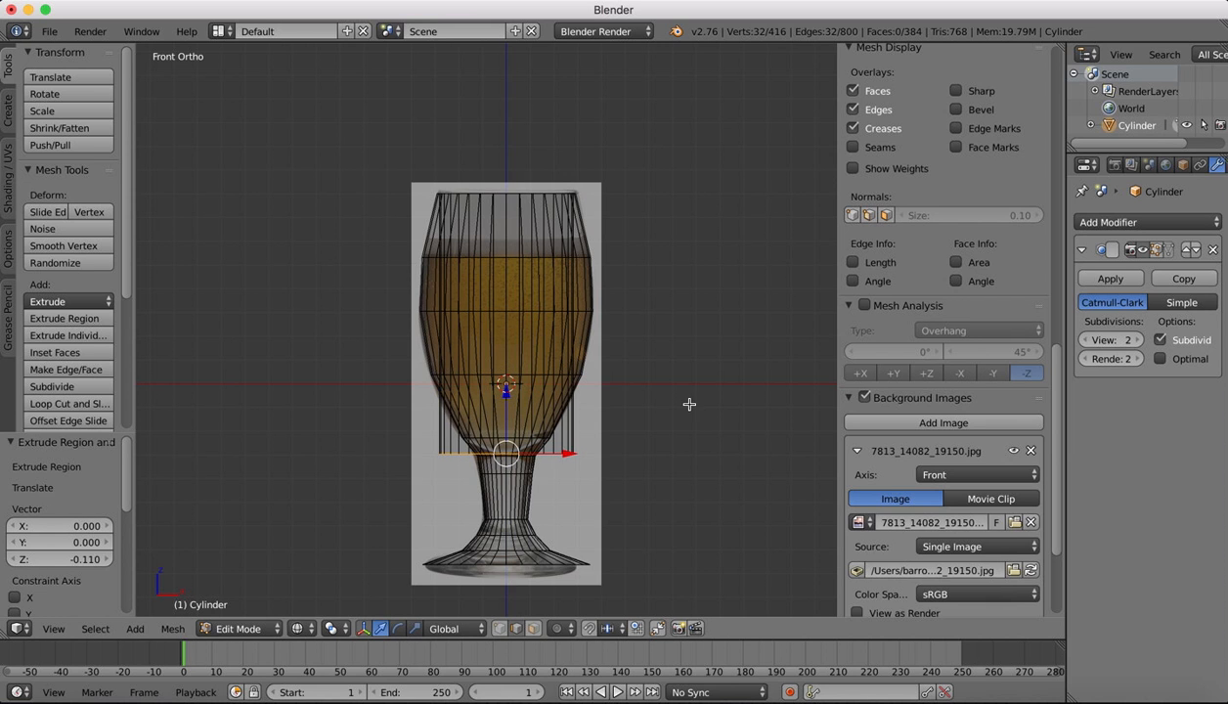
# - Scale the extruded bottom ring to 0.146 and fill it with a face to close the inner wall
pyautogui.press('s')
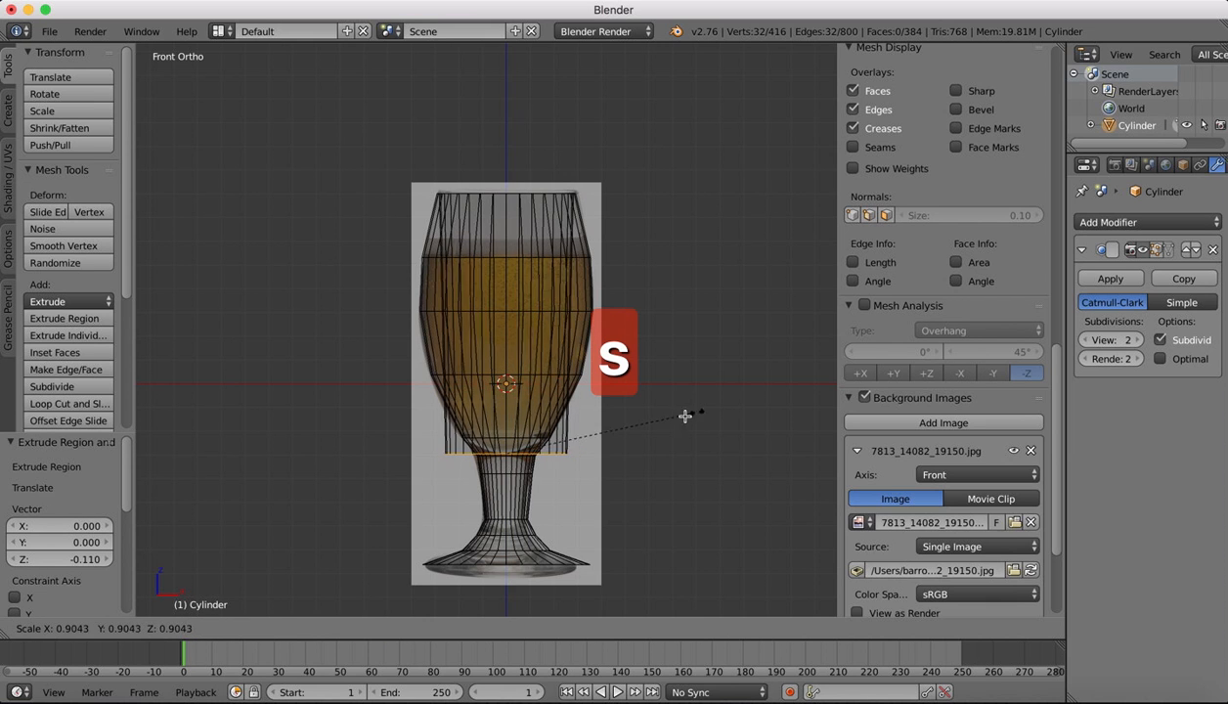
pyautogui.click(535, 465)
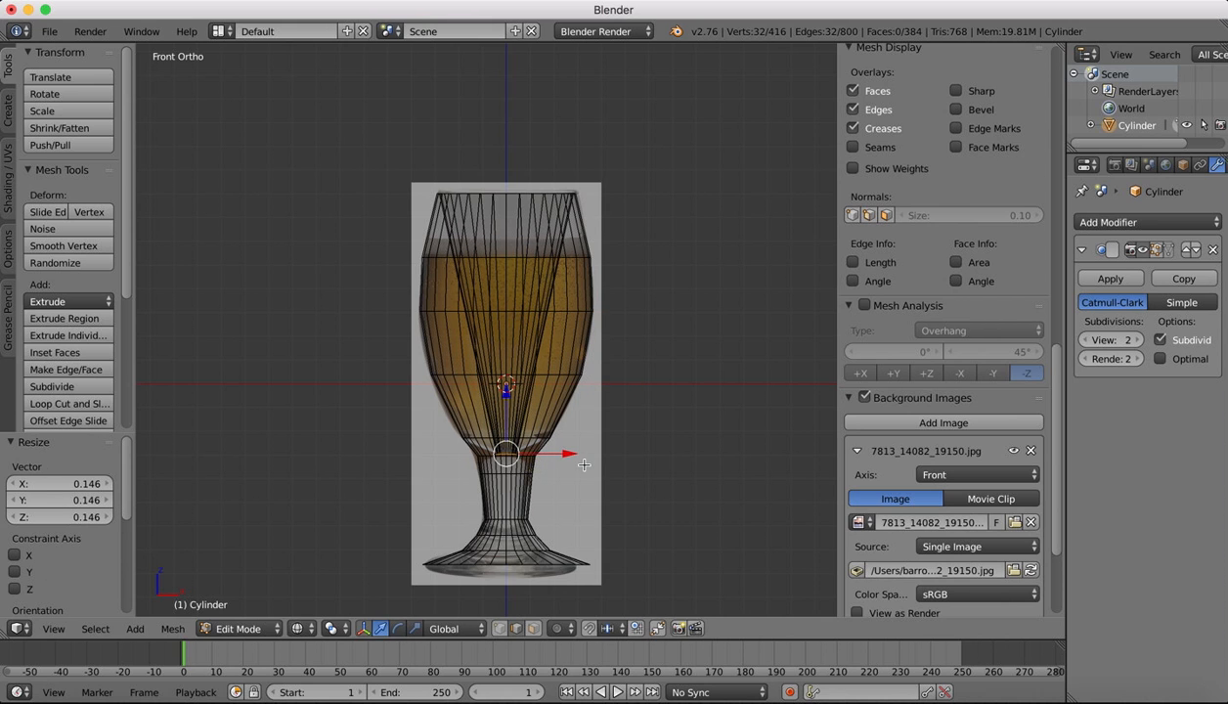
pyautogui.click(88, 368)
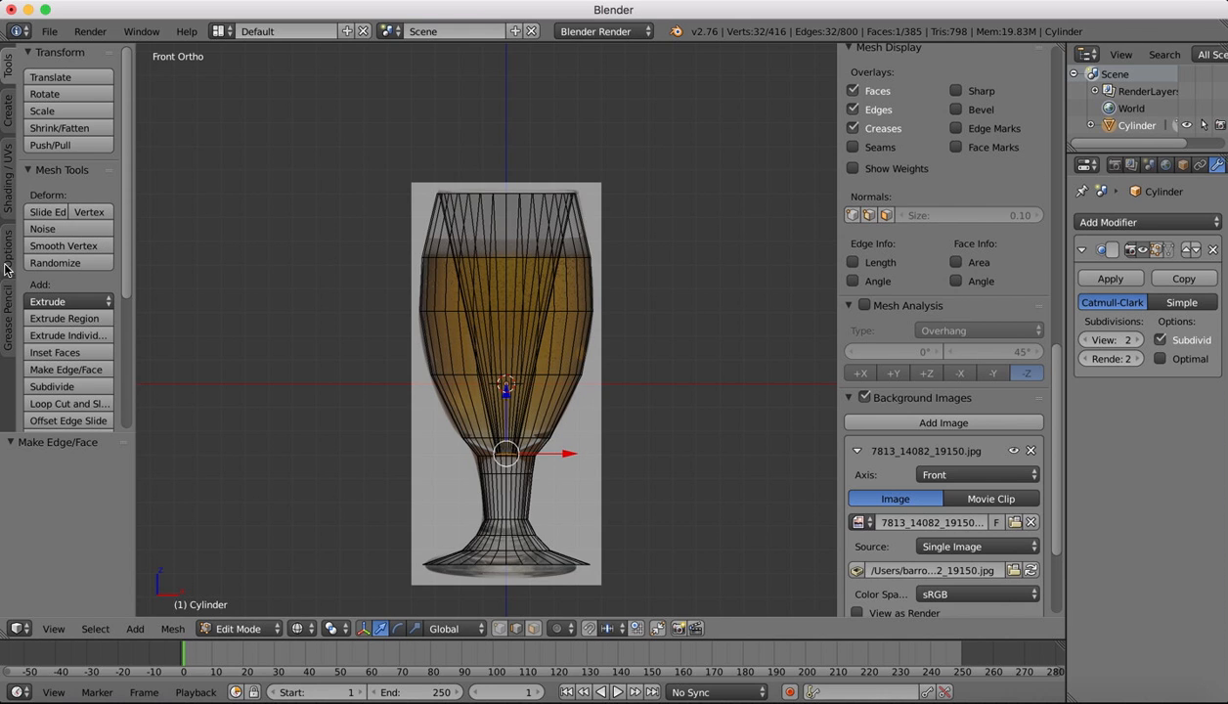
# - Add a loop cut to the inner wall level with the first outer loop below the rim and scale it to 1.542
pyautogui.click(70, 403)
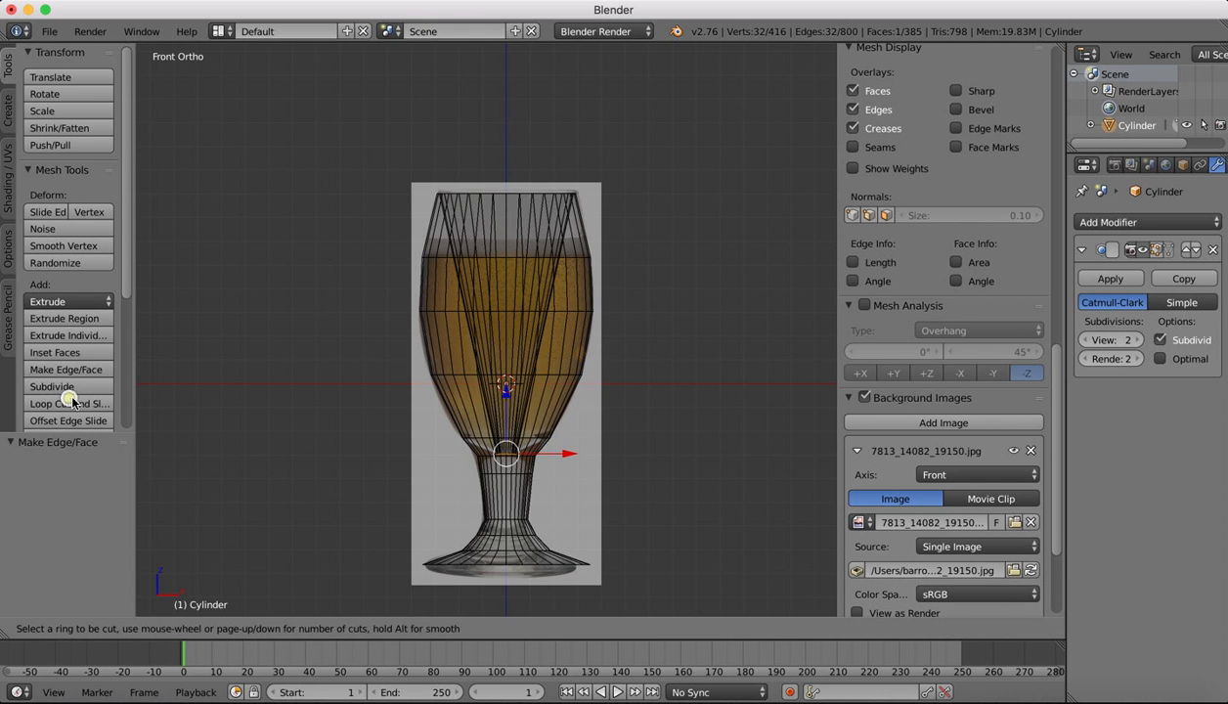
pyautogui.click(475, 287)
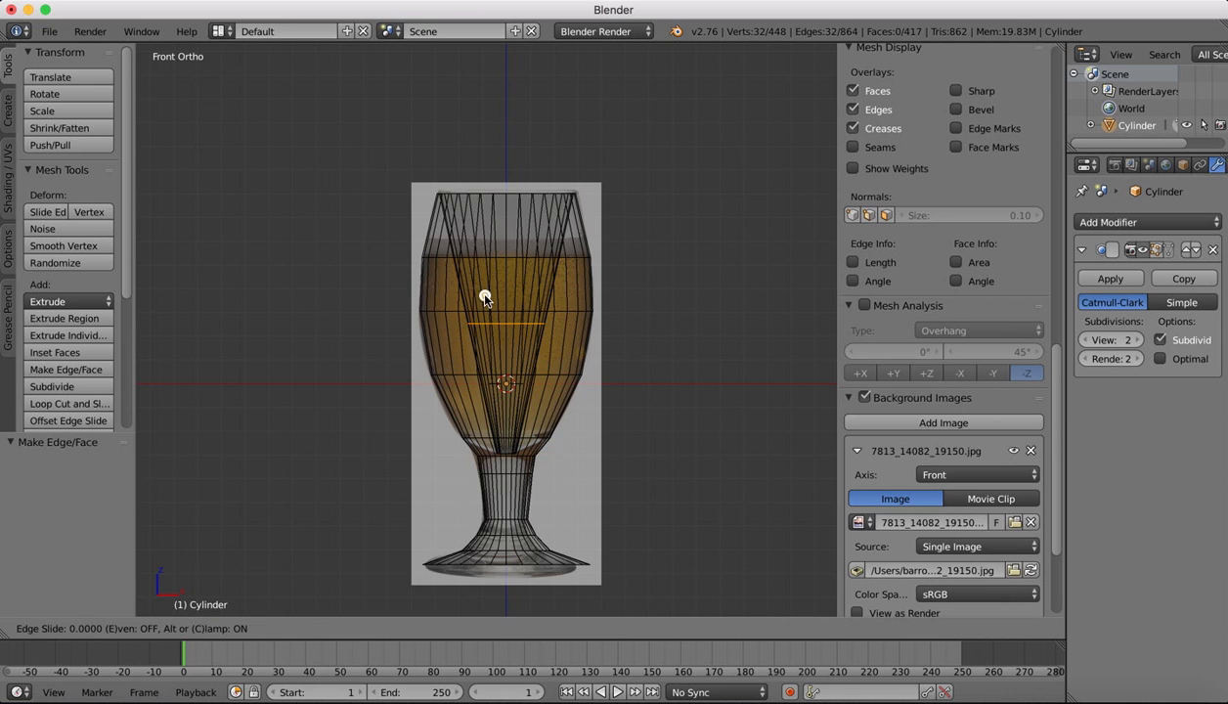
pyautogui.click(475, 225)
pyautogui.press('s')
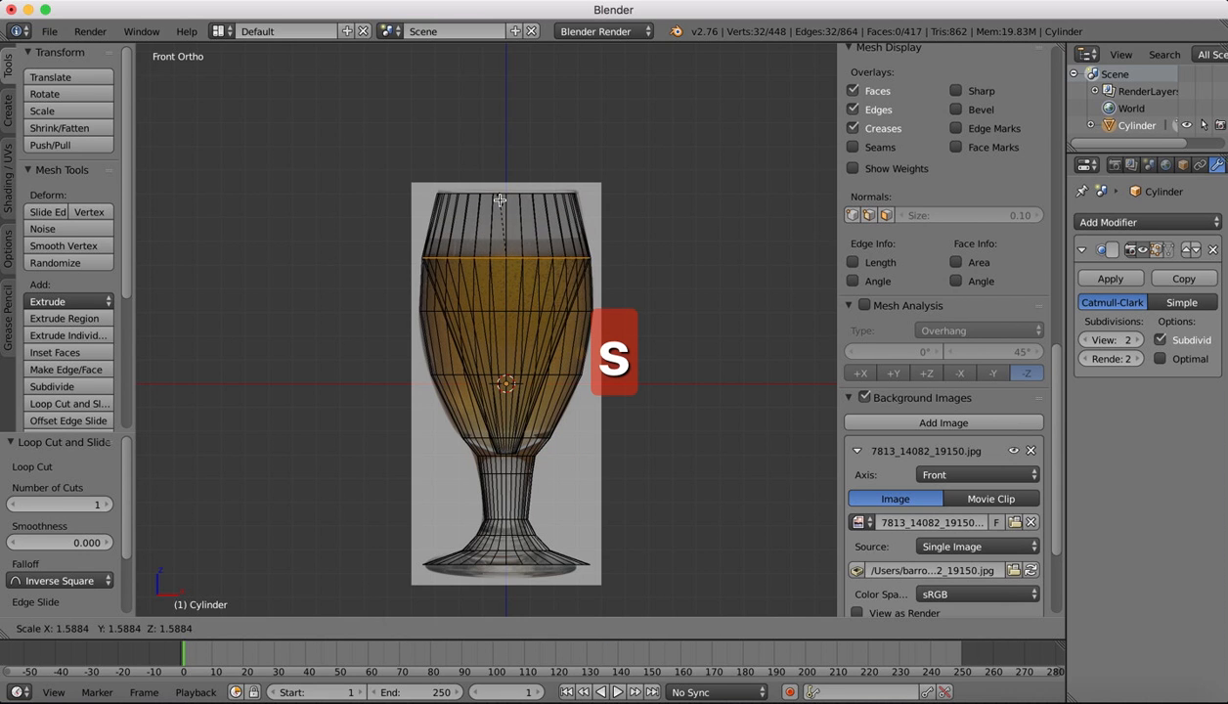
pyautogui.click(499, 200)
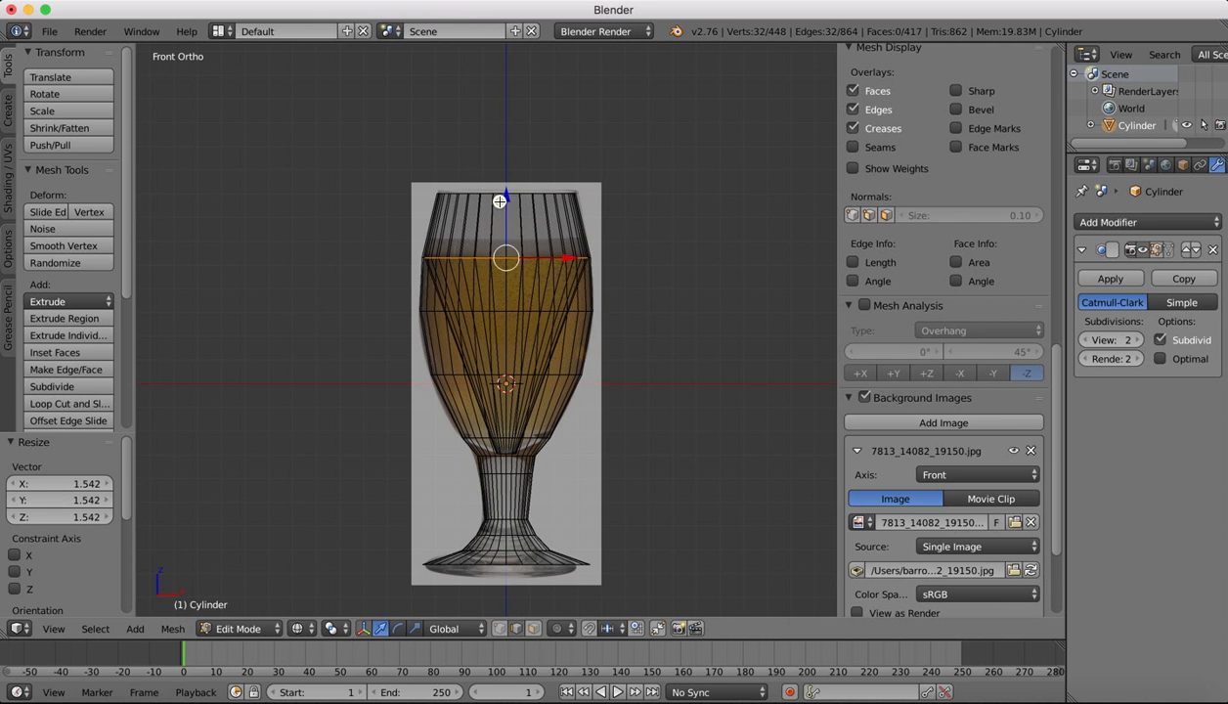
# - Cut a second loop into the inner wall at the bowl's widest outer loop and scale it to 1.375
pyautogui.click(55, 404)
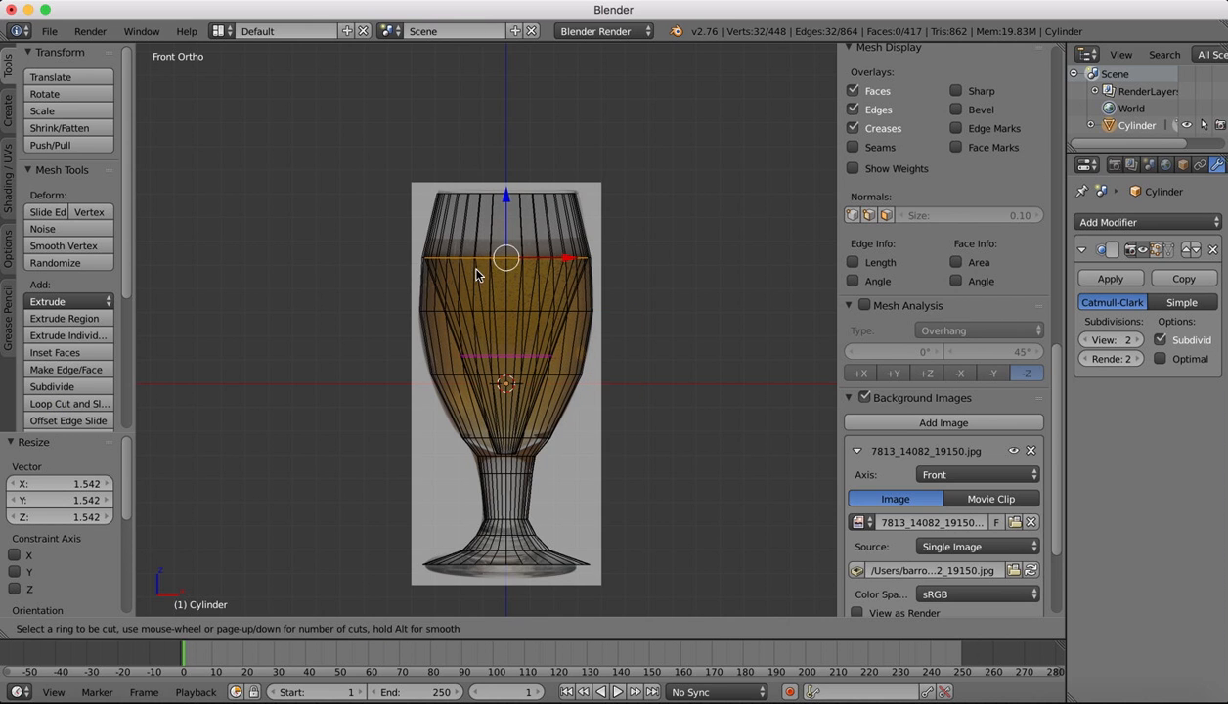
pyautogui.click(464, 332)
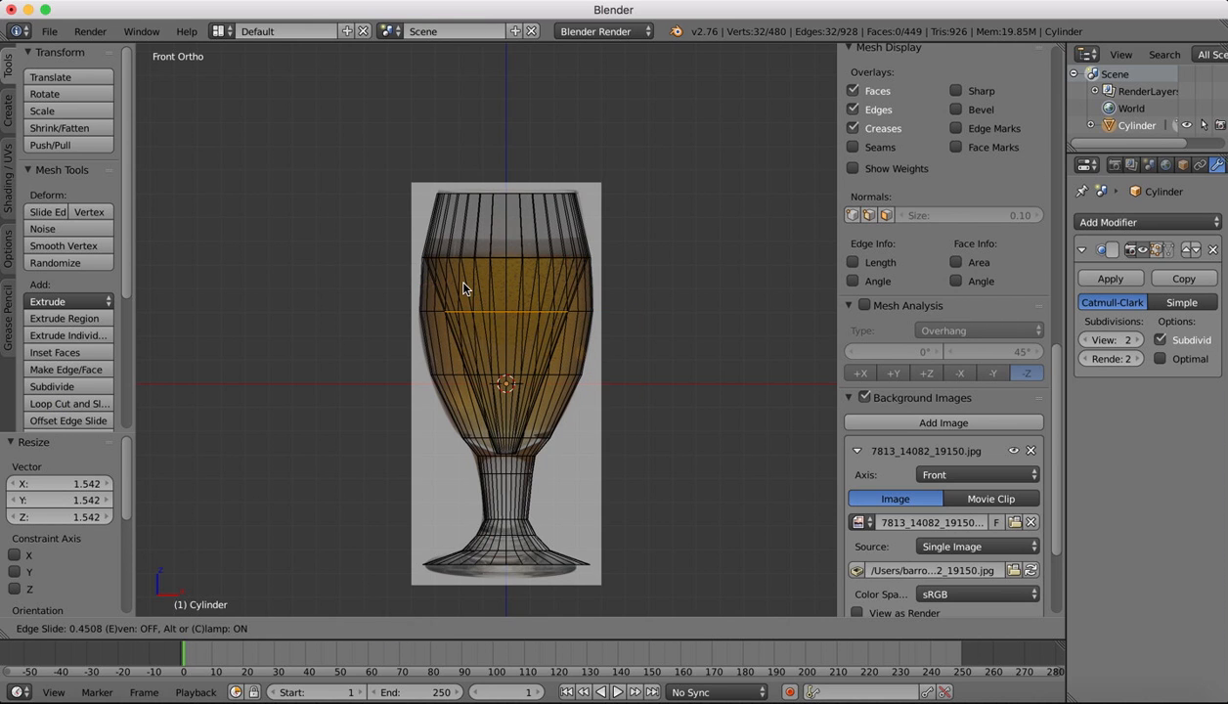
pyautogui.click(459, 284)
pyautogui.press('s')
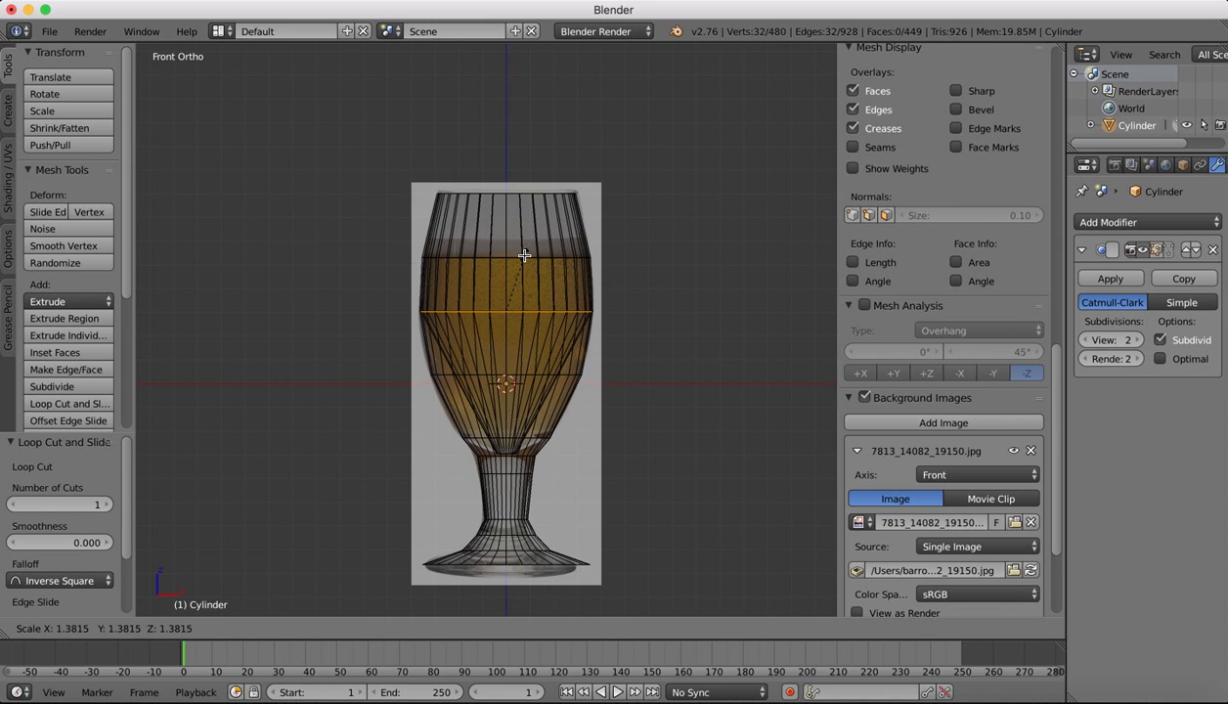
pyautogui.click(523, 255)
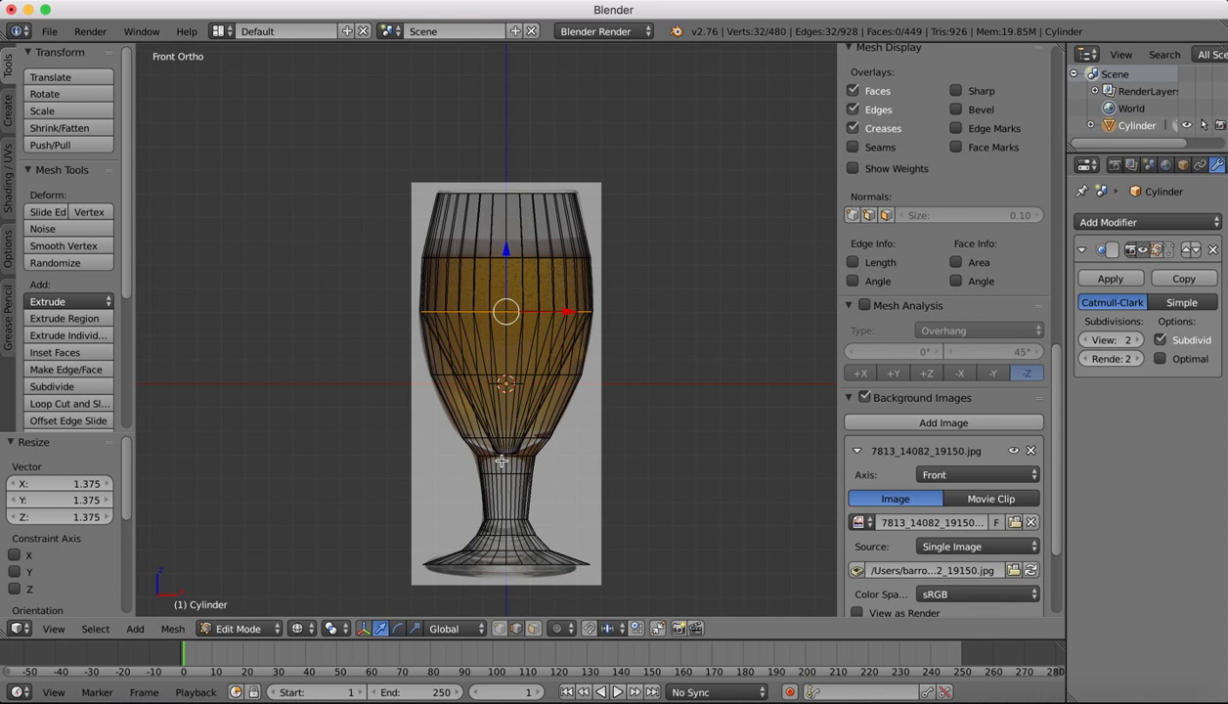
# - Add a third inner-wall loop cut level with the outer loop just above the origin and scale it to 1.402
pyautogui.click(59, 402)
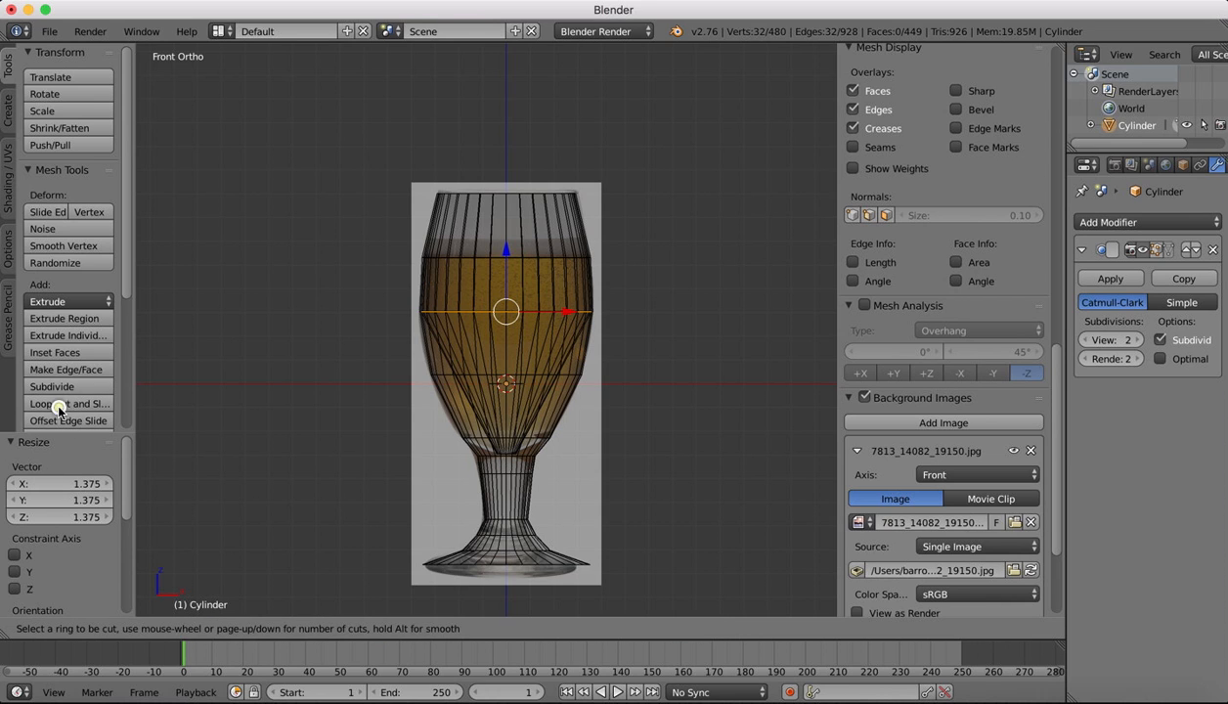
pyautogui.click(478, 371)
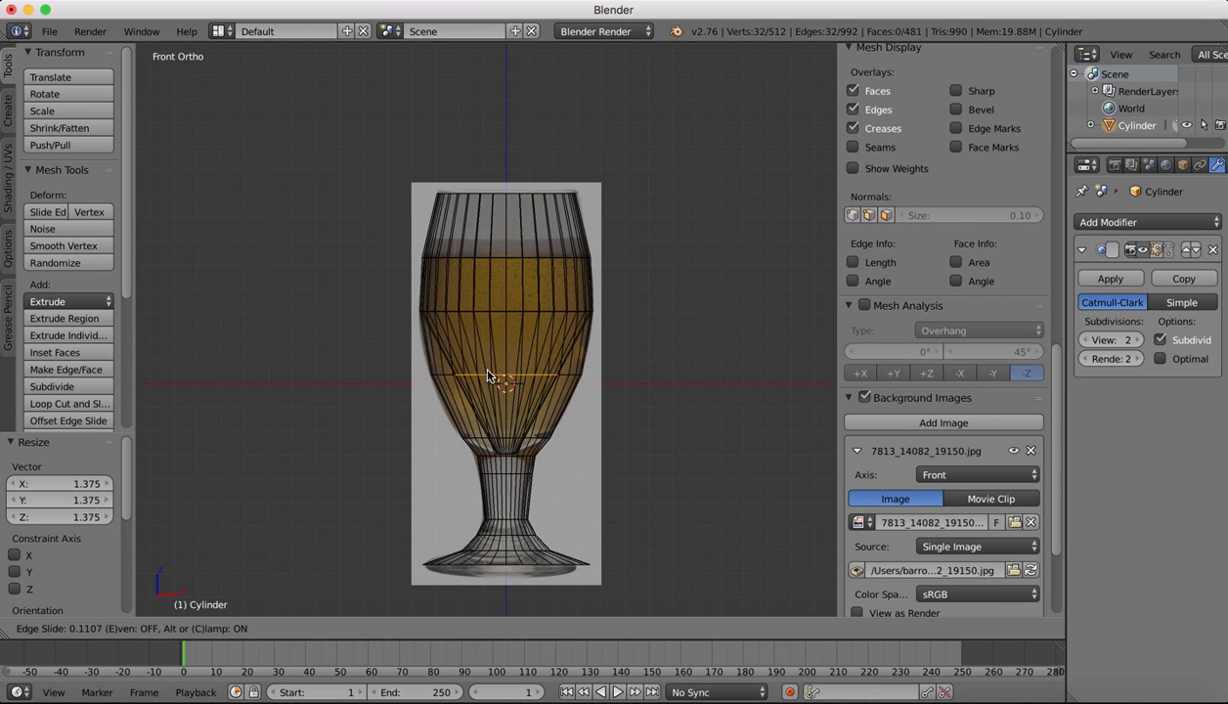
pyautogui.click(488, 377)
pyautogui.press('s')
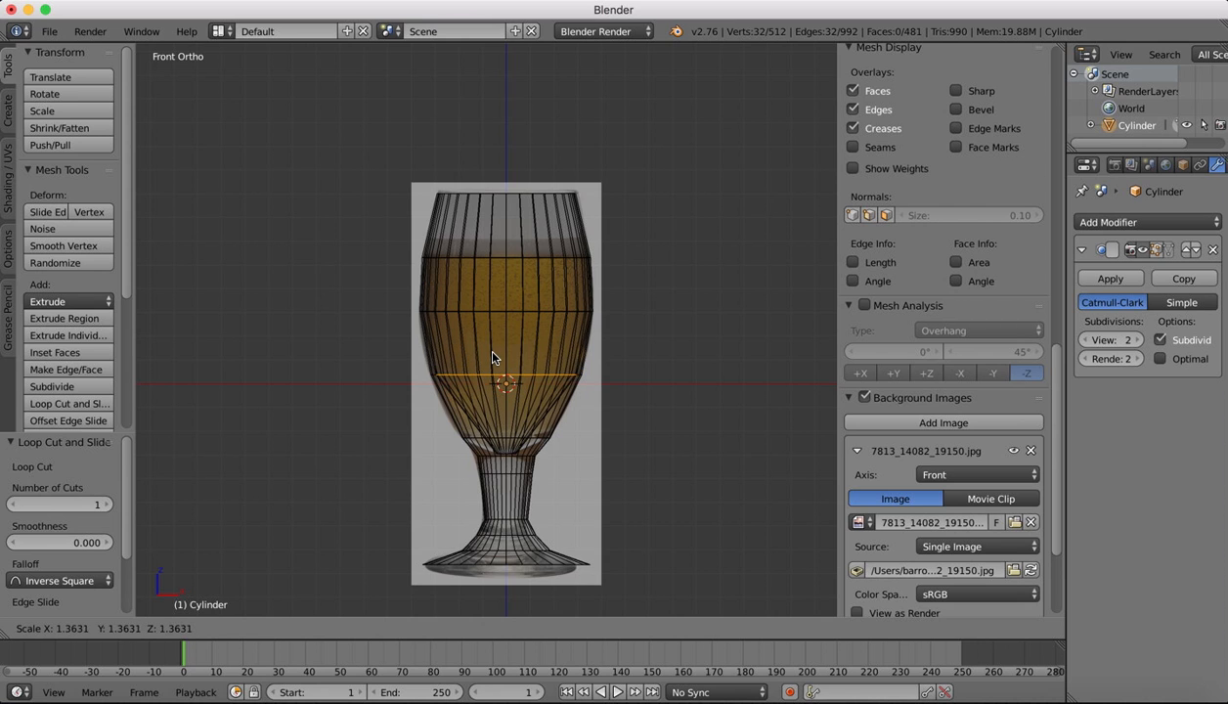
pyautogui.click(492, 357)
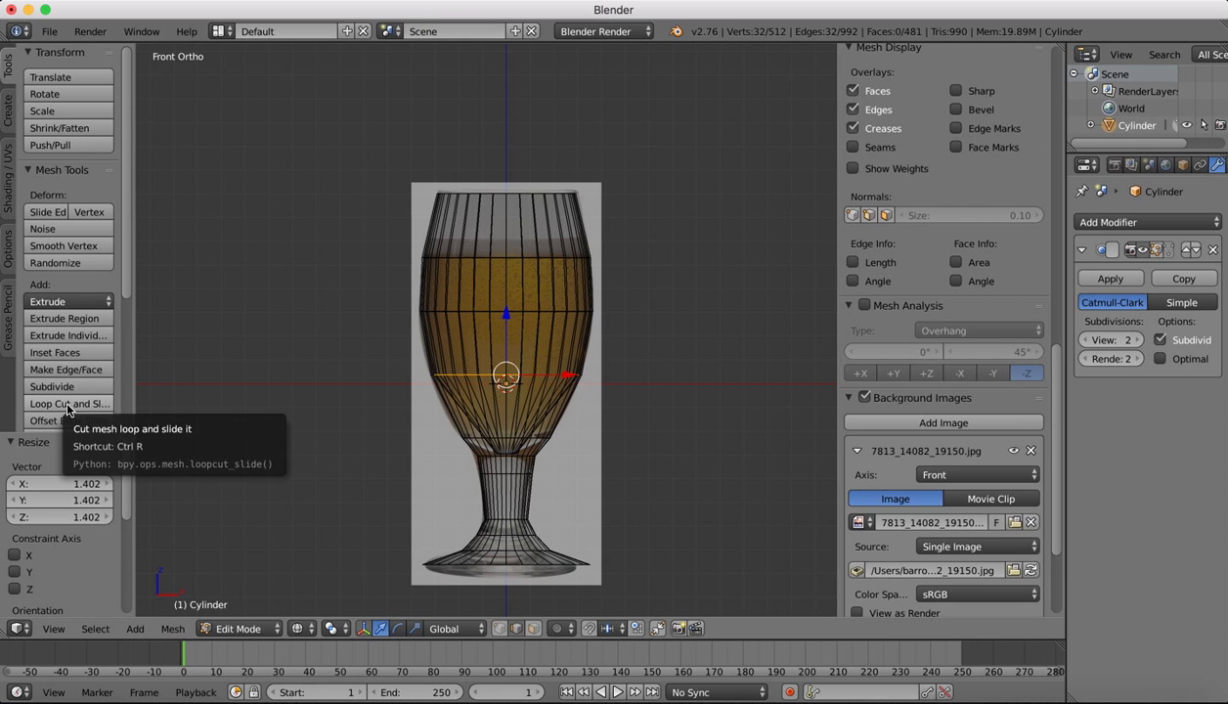
# - Check the beer glass reference photos in Safari's image search and return to Blender
pyautogui.click(646, 698)
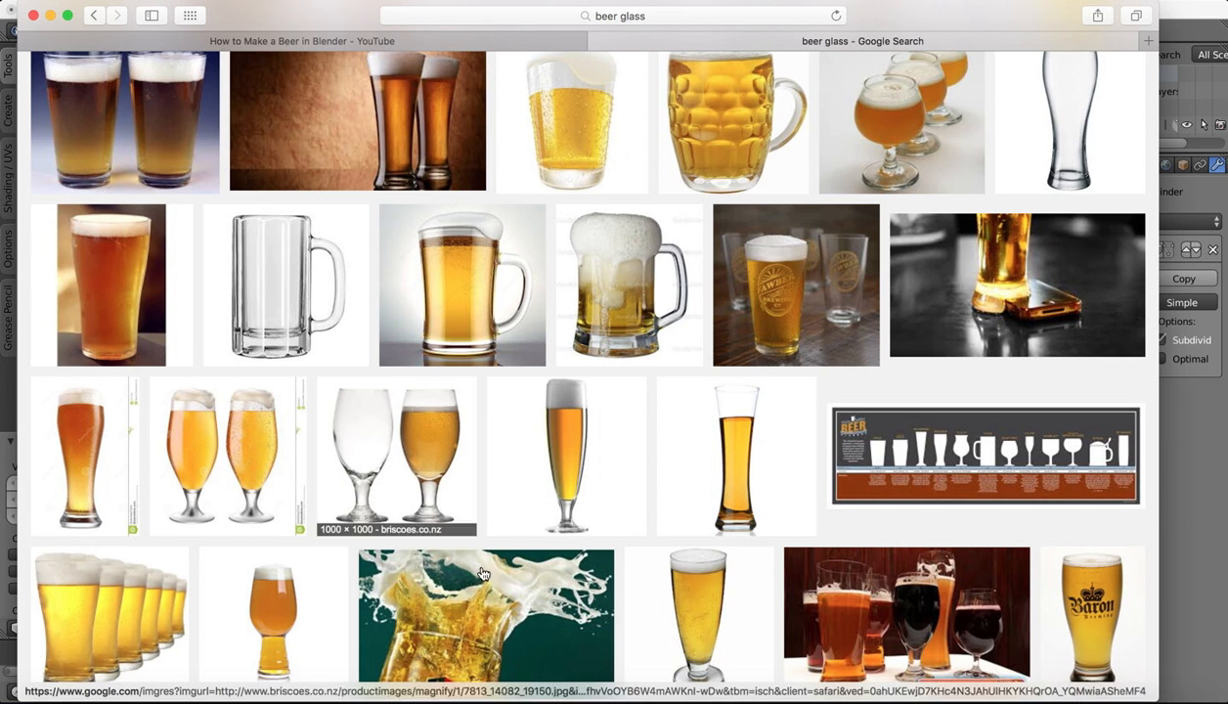
pyautogui.click(1109, 691)
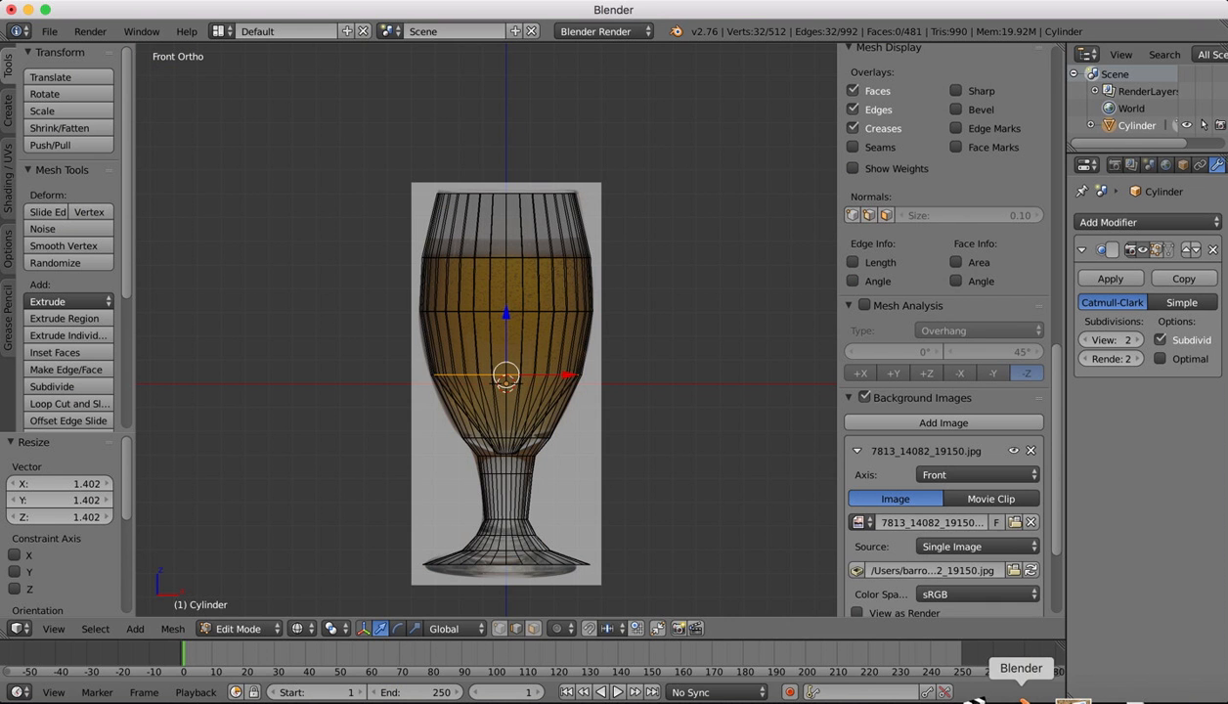
# - Add a fourth loop cut to the inner wall in the narrowing lower part of the bowl and scale it to 1.315
pyautogui.click(69, 402)
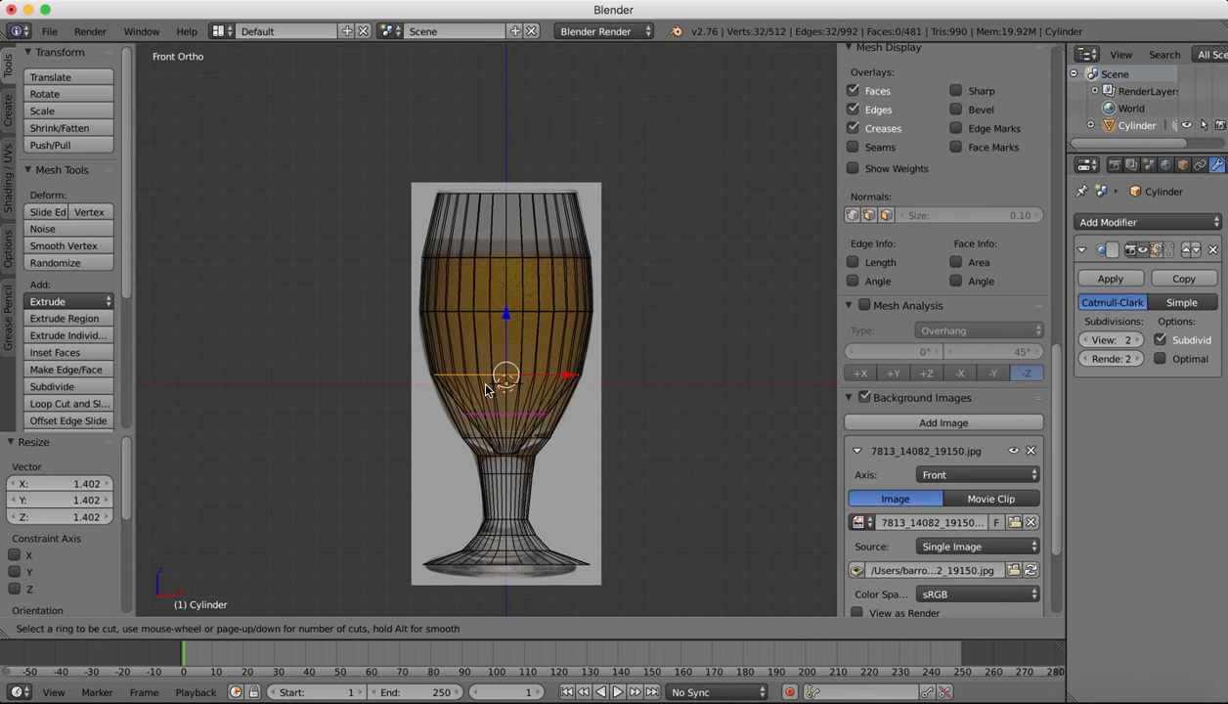
pyautogui.click(476, 379)
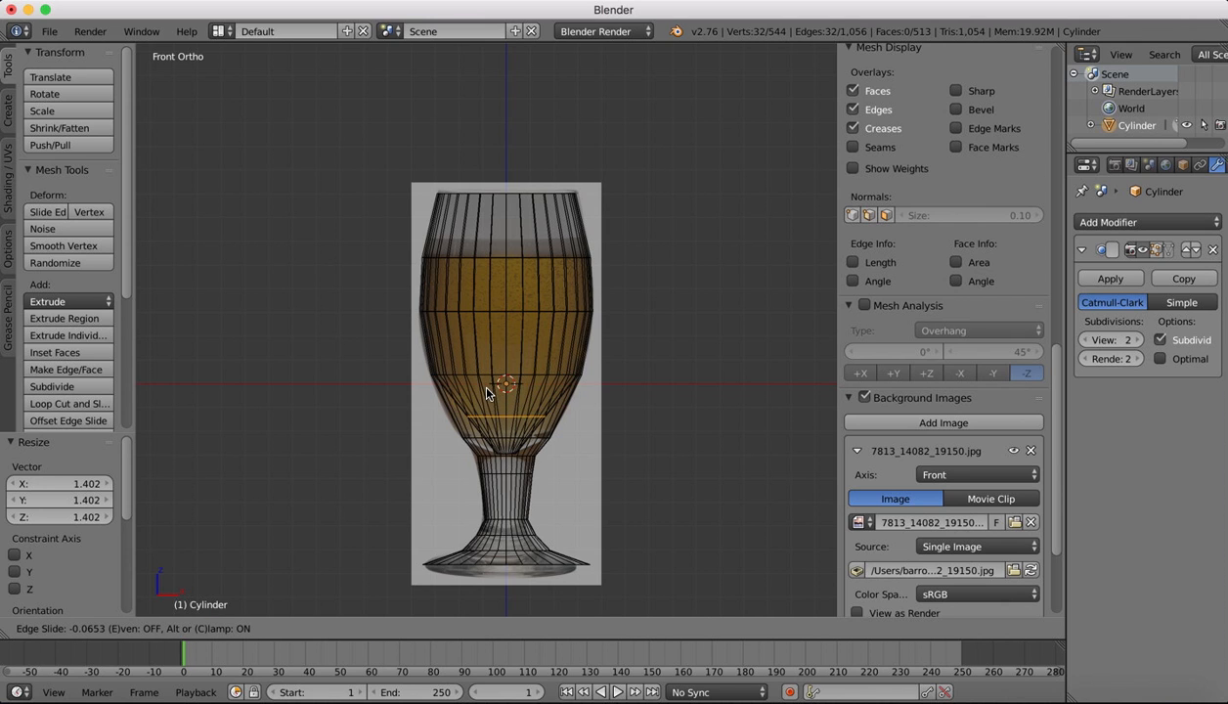
pyautogui.click(486, 391)
pyautogui.press('s')
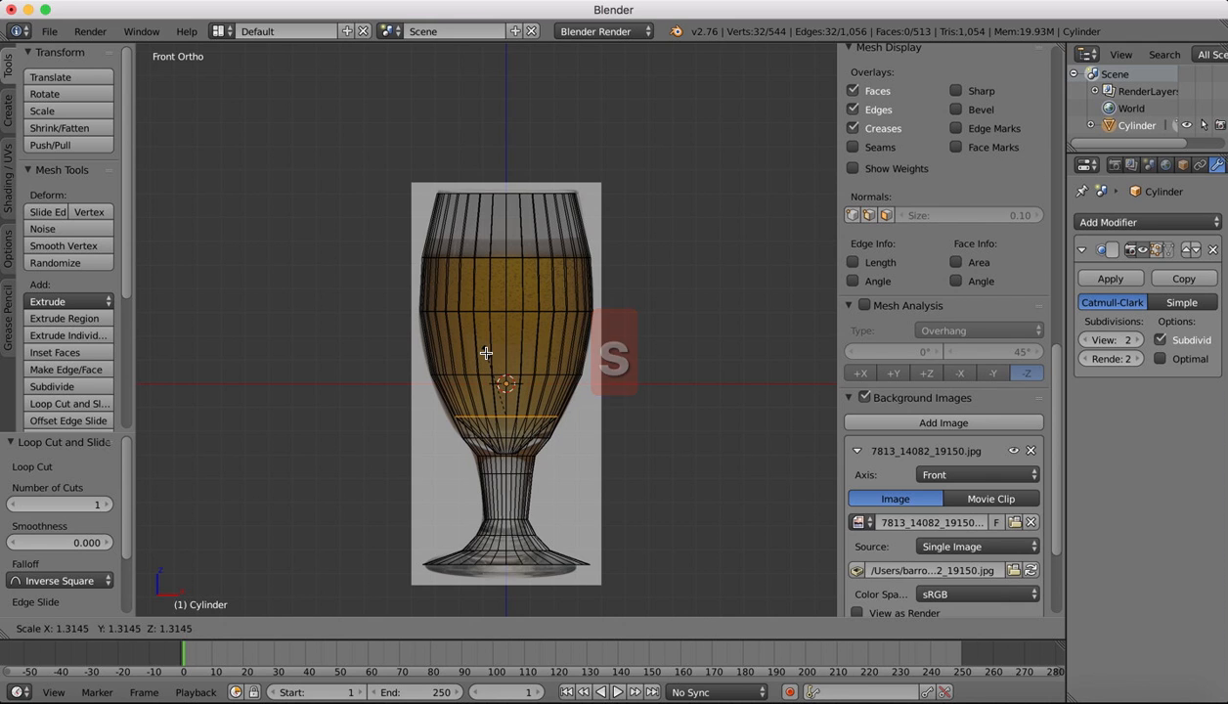
pyautogui.click(486, 354)
# - Cut a fifth loop just below the previous one near the bowl's floor and scale it to 1.255
pyautogui.click(59, 405)
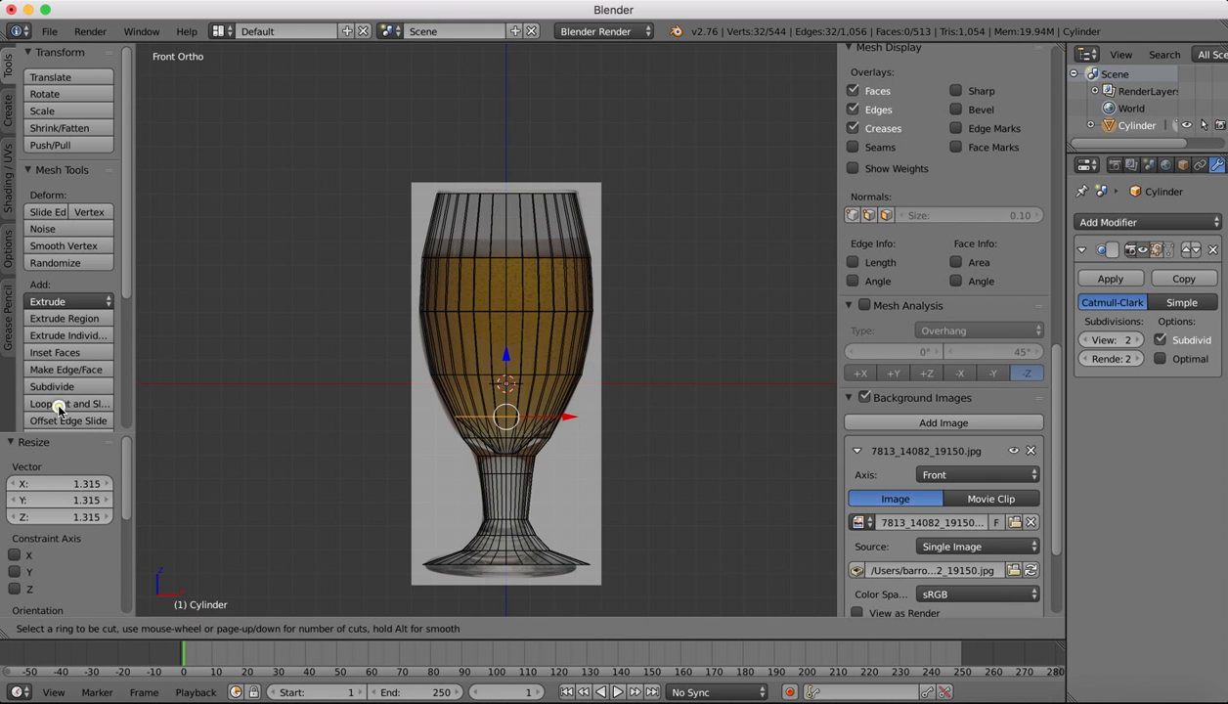
pyautogui.click(476, 435)
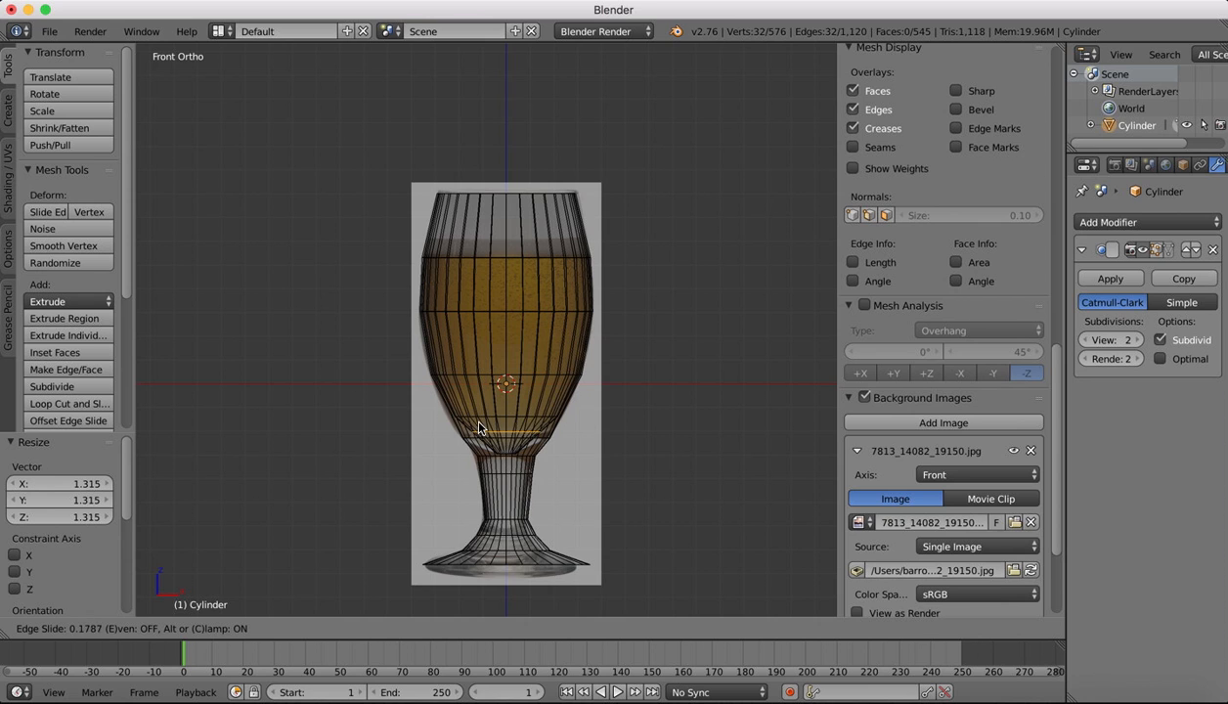
pyautogui.click(479, 424)
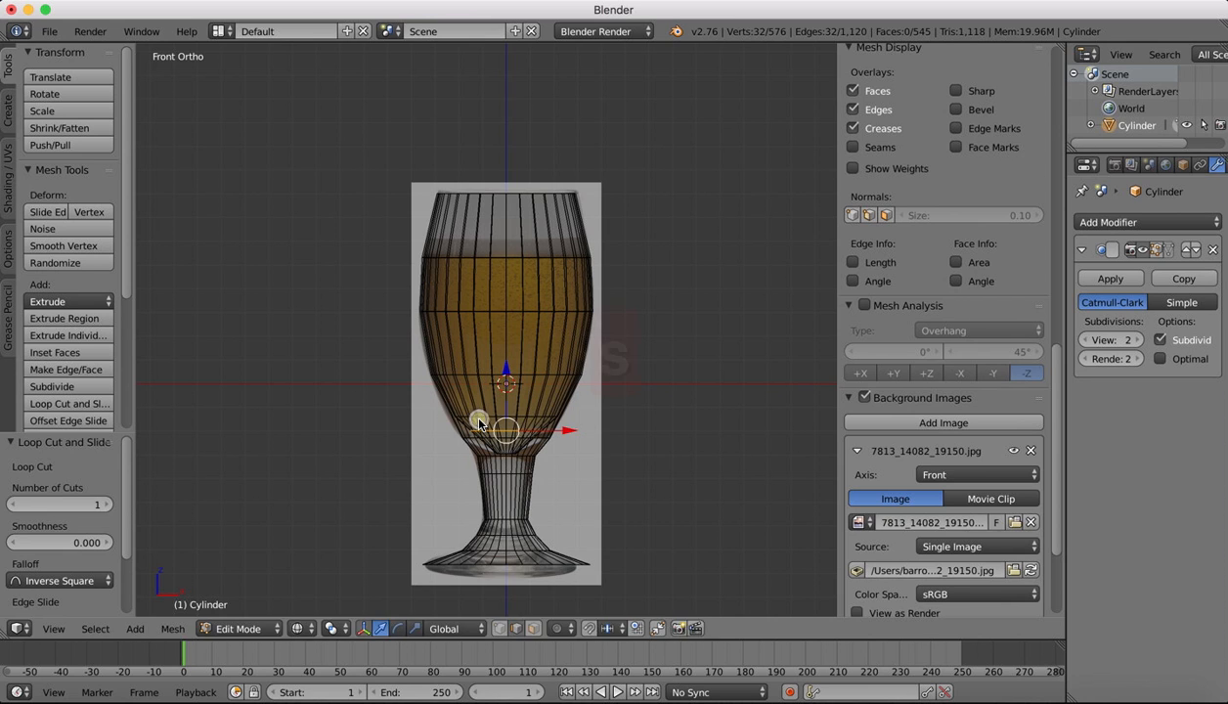
pyautogui.press('s')
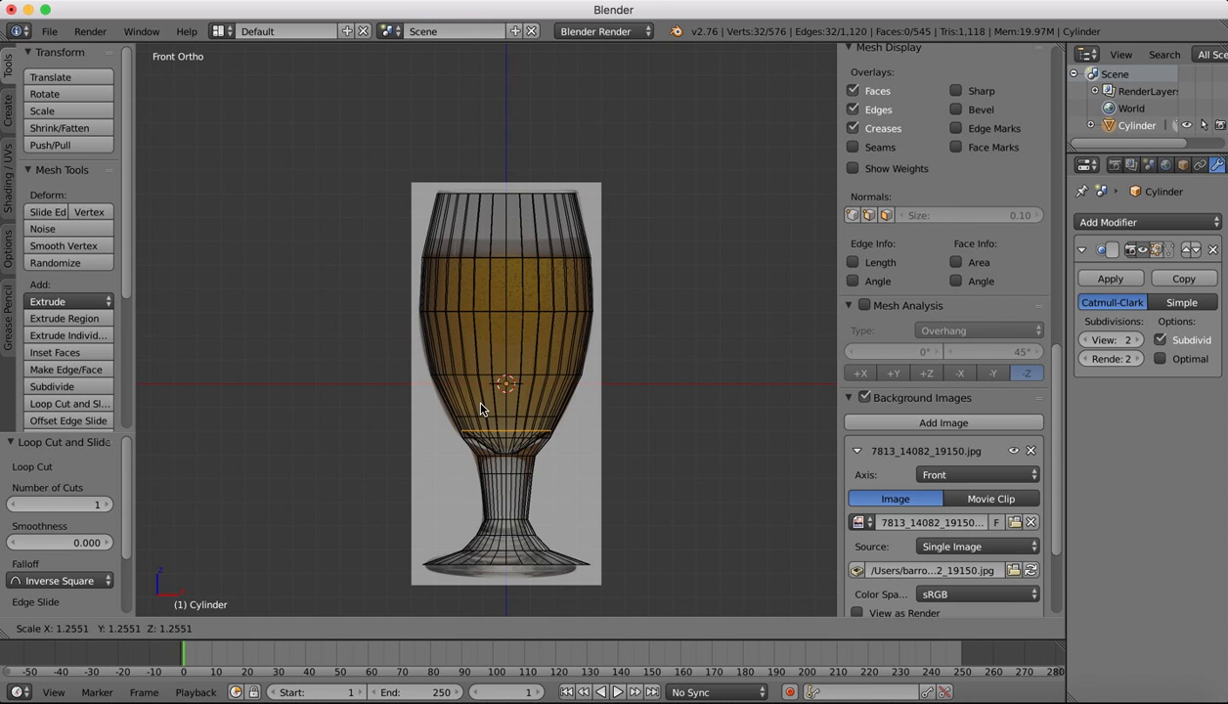
pyautogui.click(481, 408)
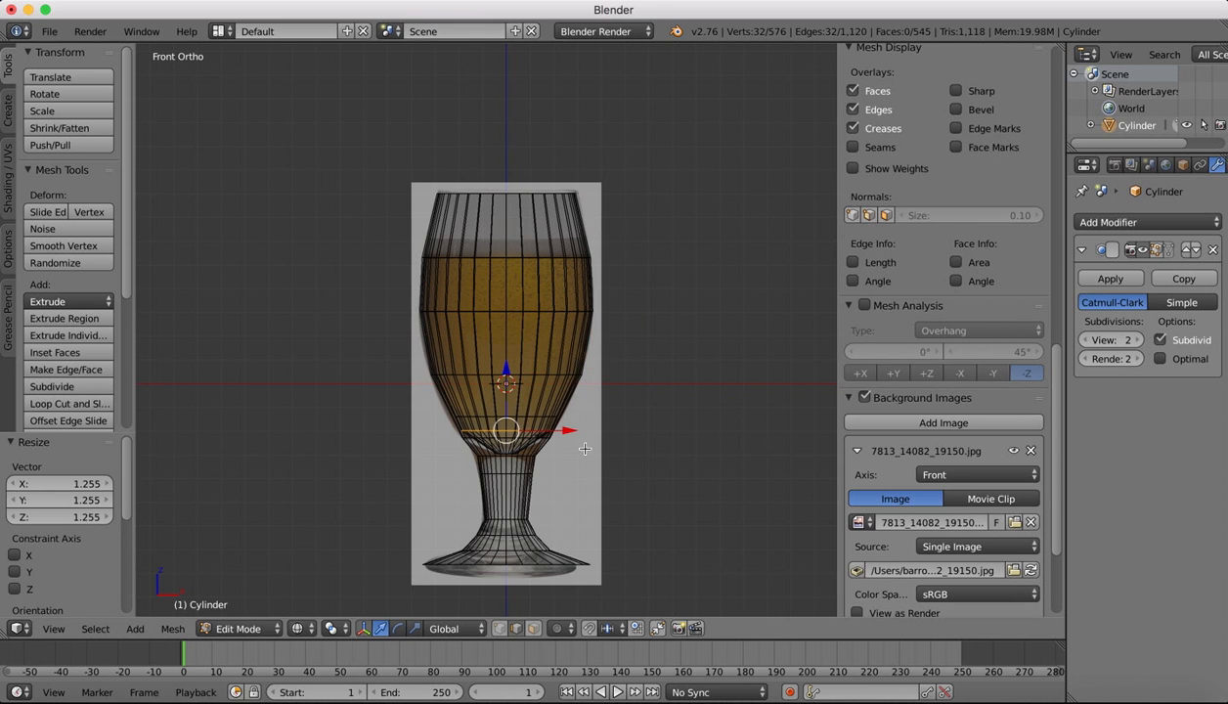
pyautogui.keyDown('ctrl'); pyautogui.scroll(-5, 570, 450); pyautogui.keyUp('ctrl')
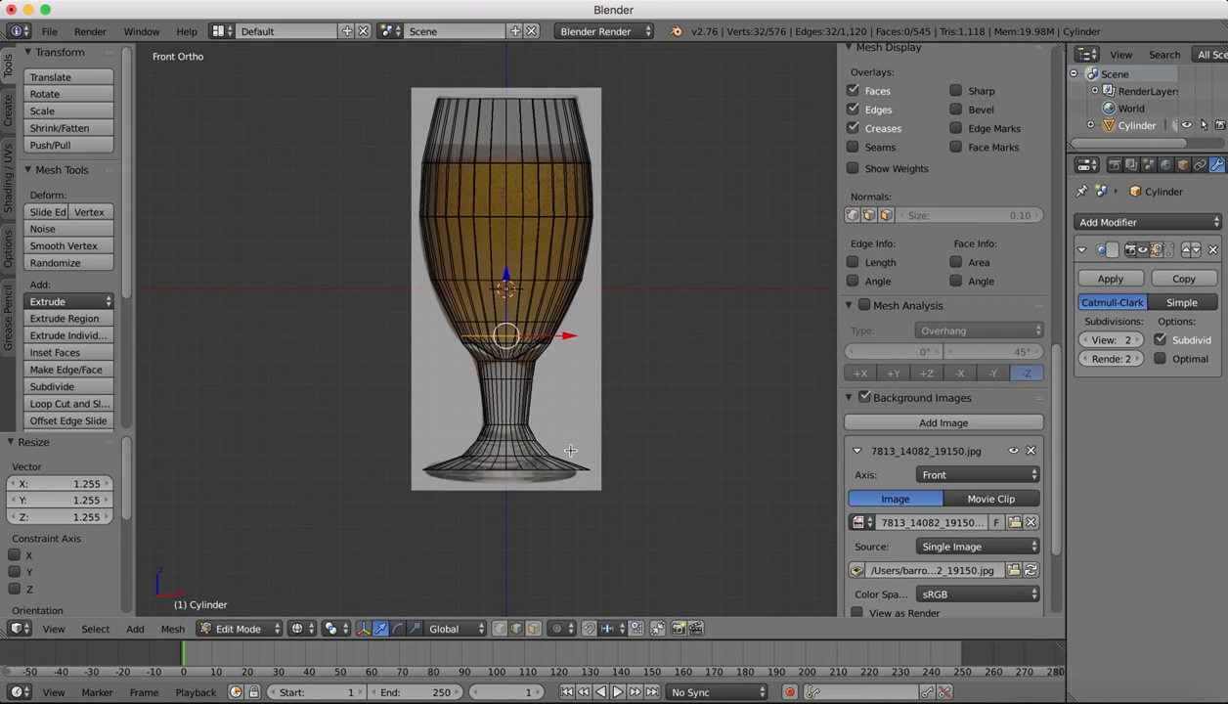
# - Select the edge loop around the bottom rim of the glass's foot
pyautogui.scroll(-10, 566, 378)
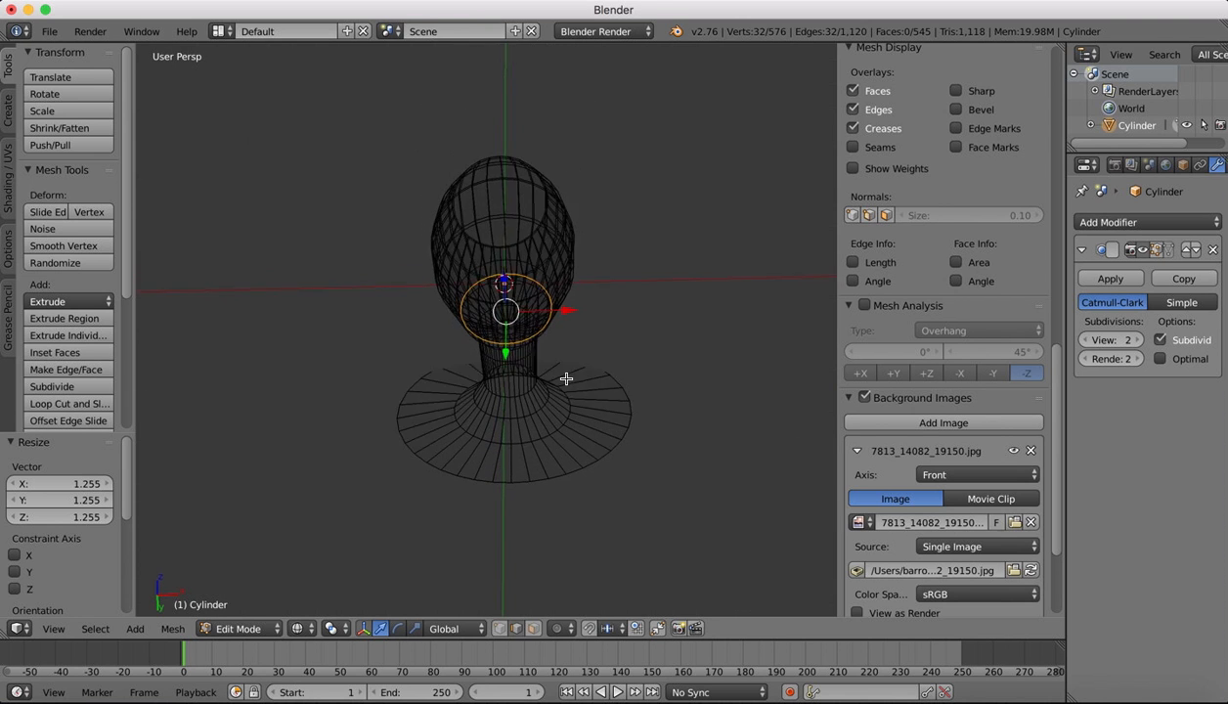
pyautogui.scroll(5, 566, 379)
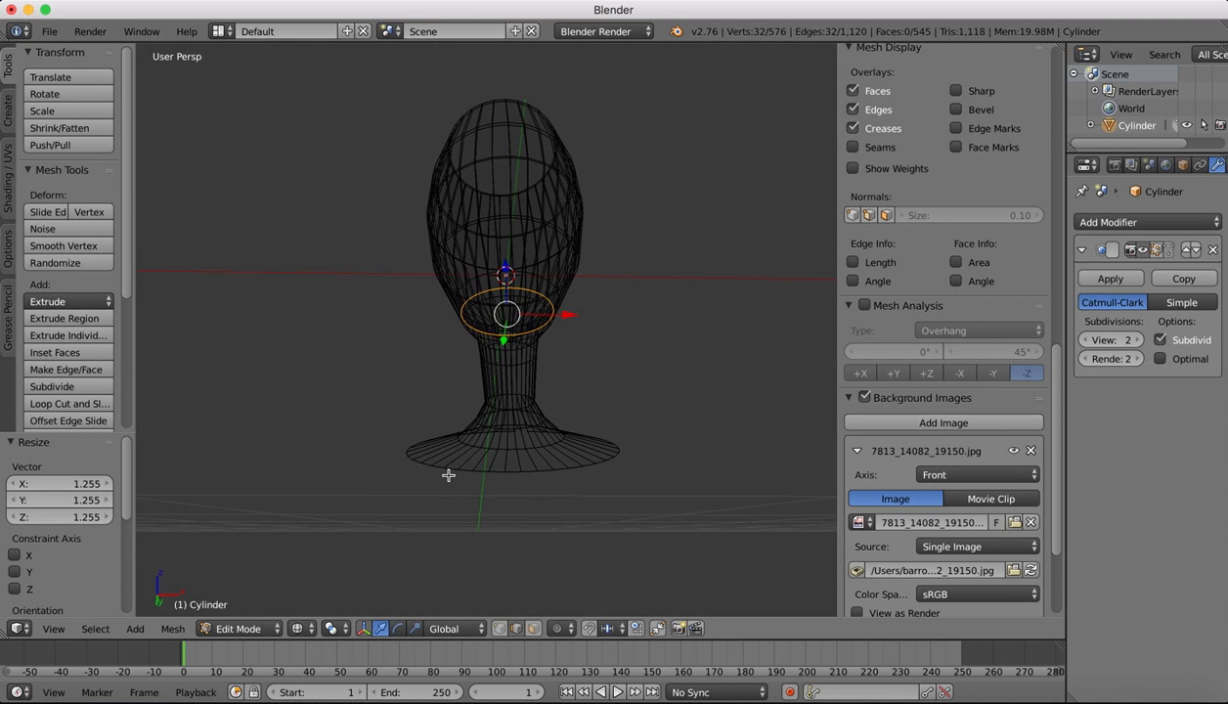
pyautogui.rightClick(448, 469)
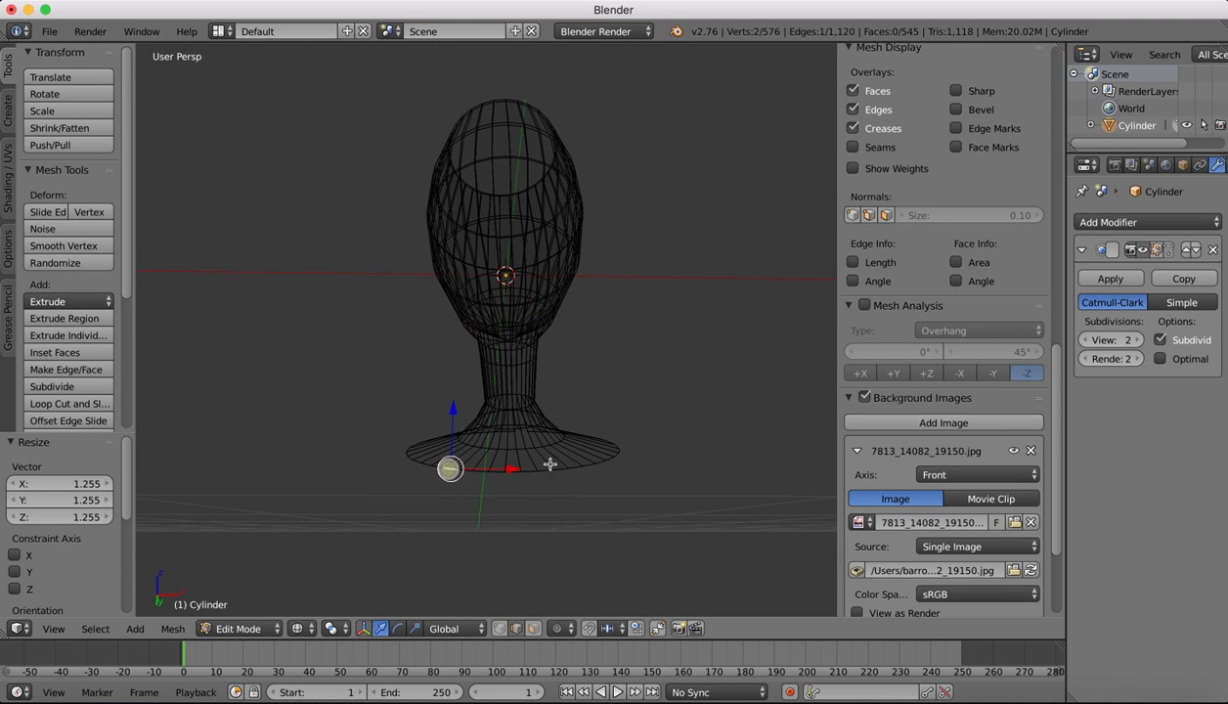
pyautogui.keyDown('alt'); pyautogui.rightClick(541, 474); pyautogui.keyUp('alt')
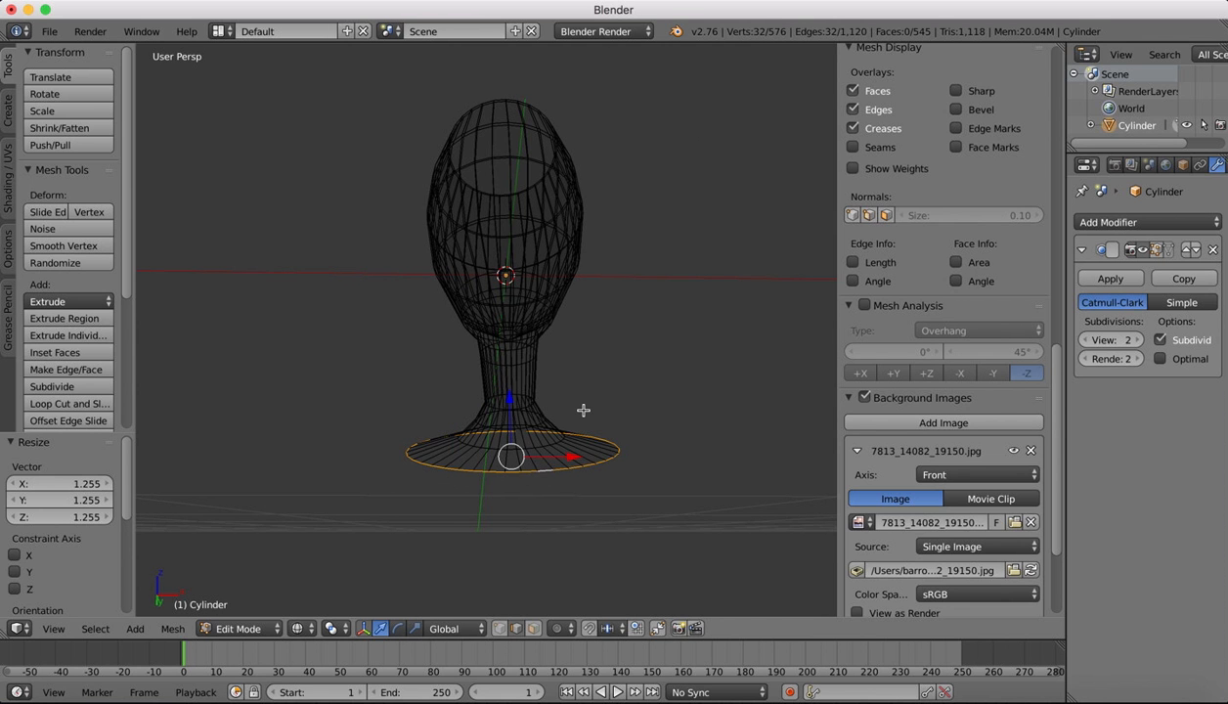
pyautogui.scroll(-5, 583, 411)
pyautogui.scroll(-1, 584, 411)
pyautogui.scroll(3, 584, 410)
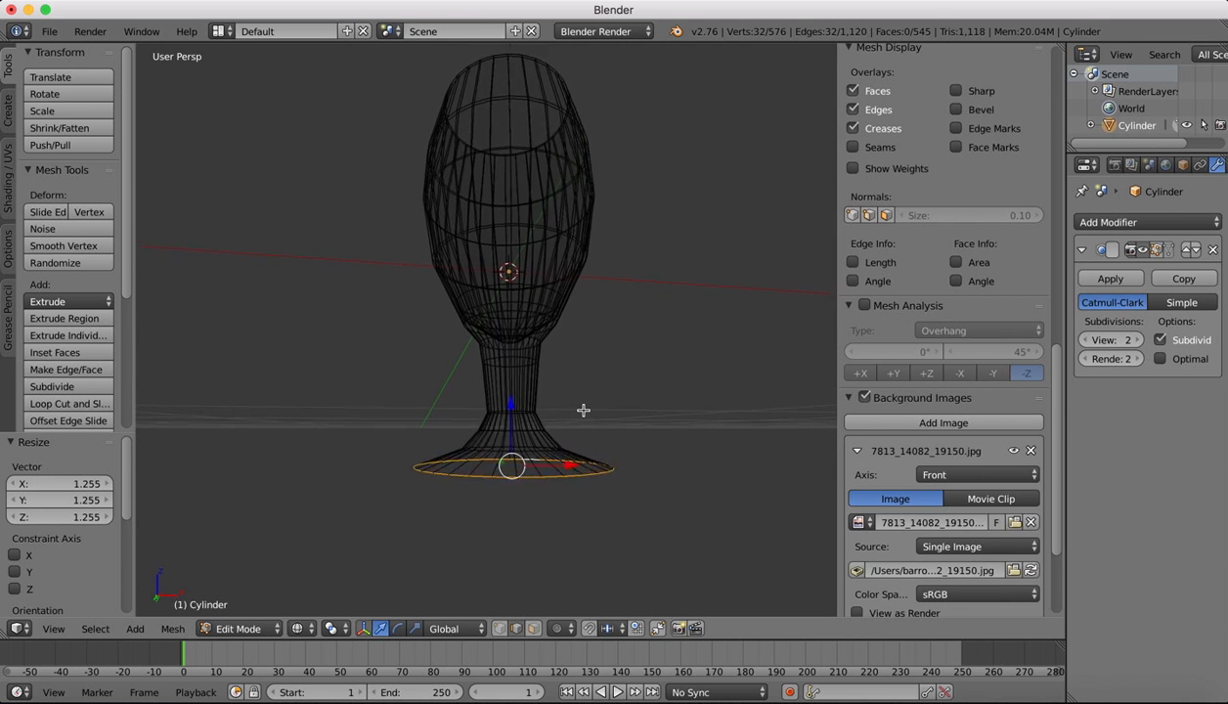
pyautogui.scroll(-2, 584, 411)
pyautogui.scroll(10, 584, 411)
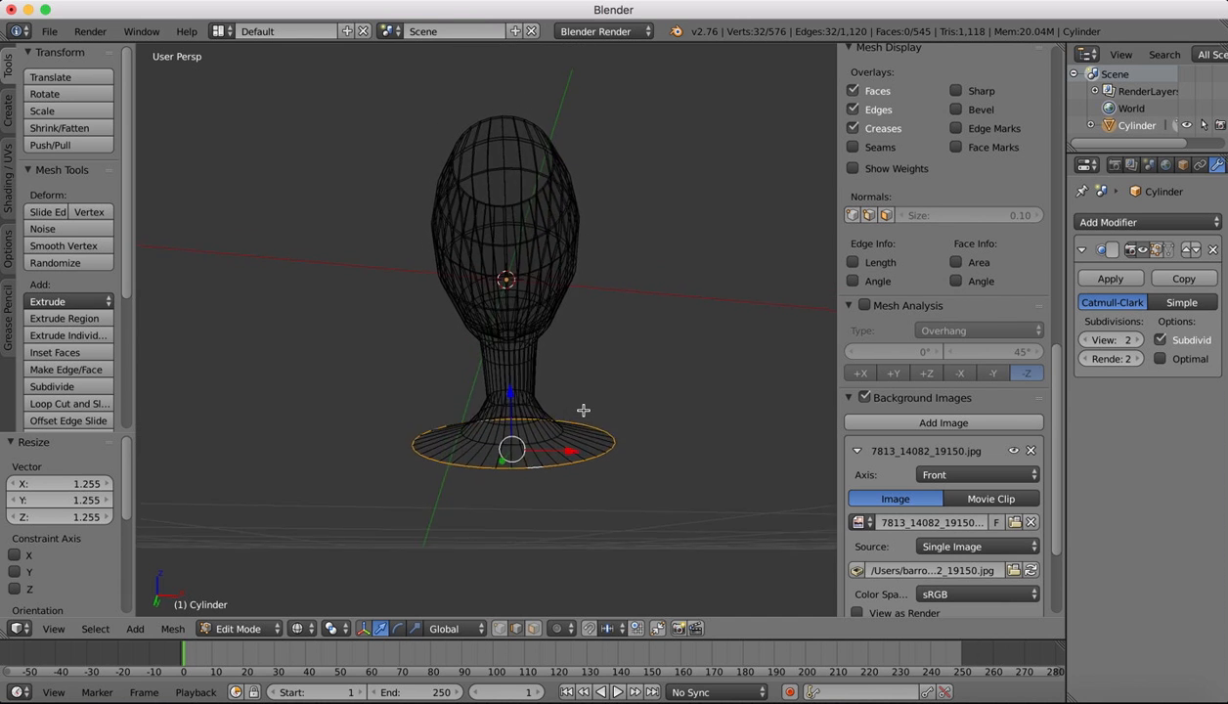
pyautogui.rightClick(583, 411)
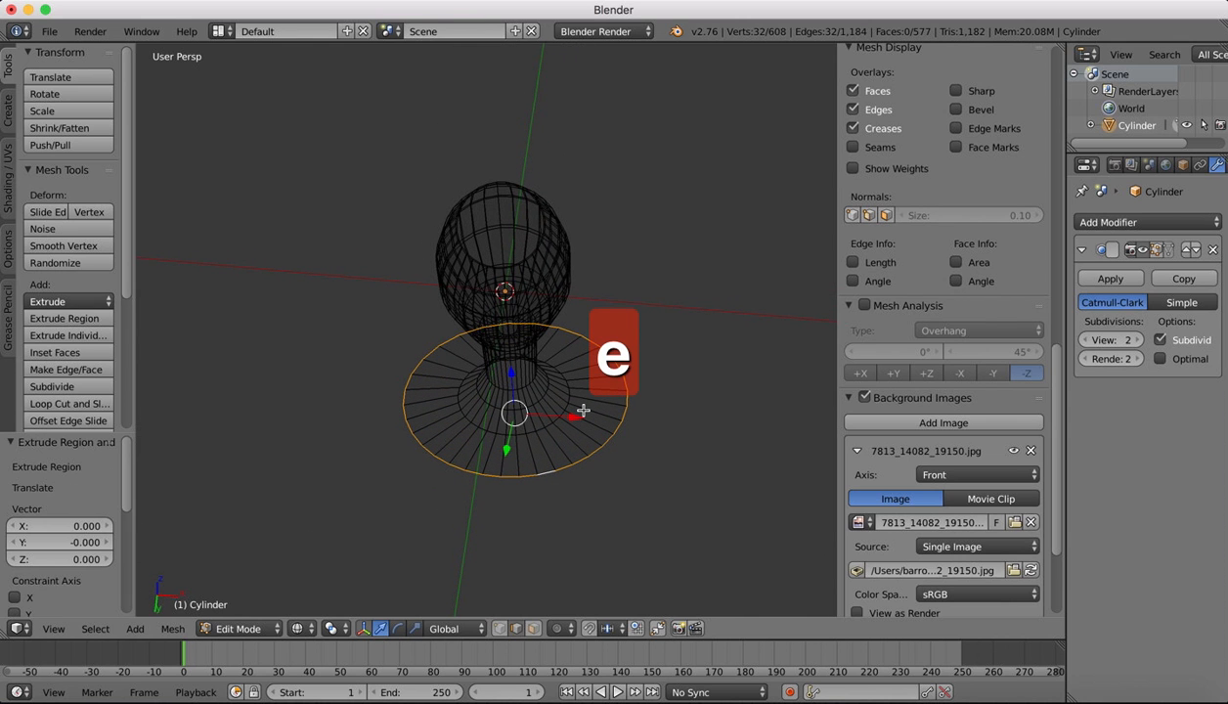
pyautogui.press('s')
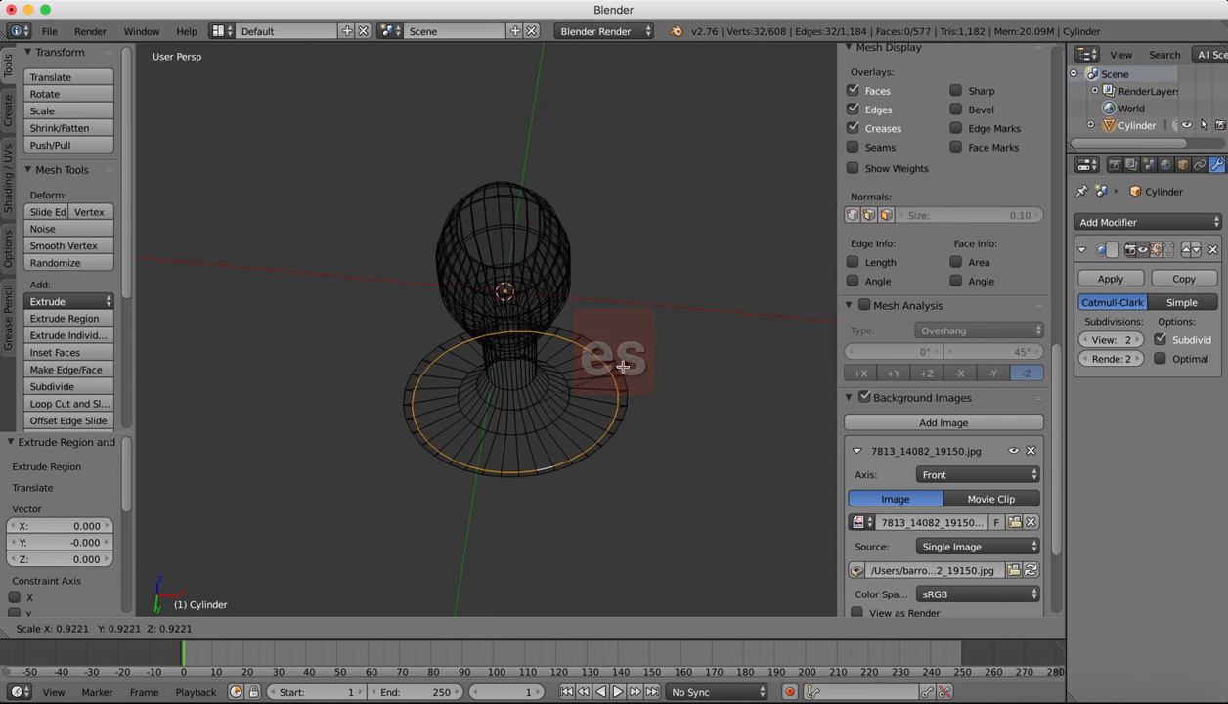
pyautogui.rightClick(626, 364)
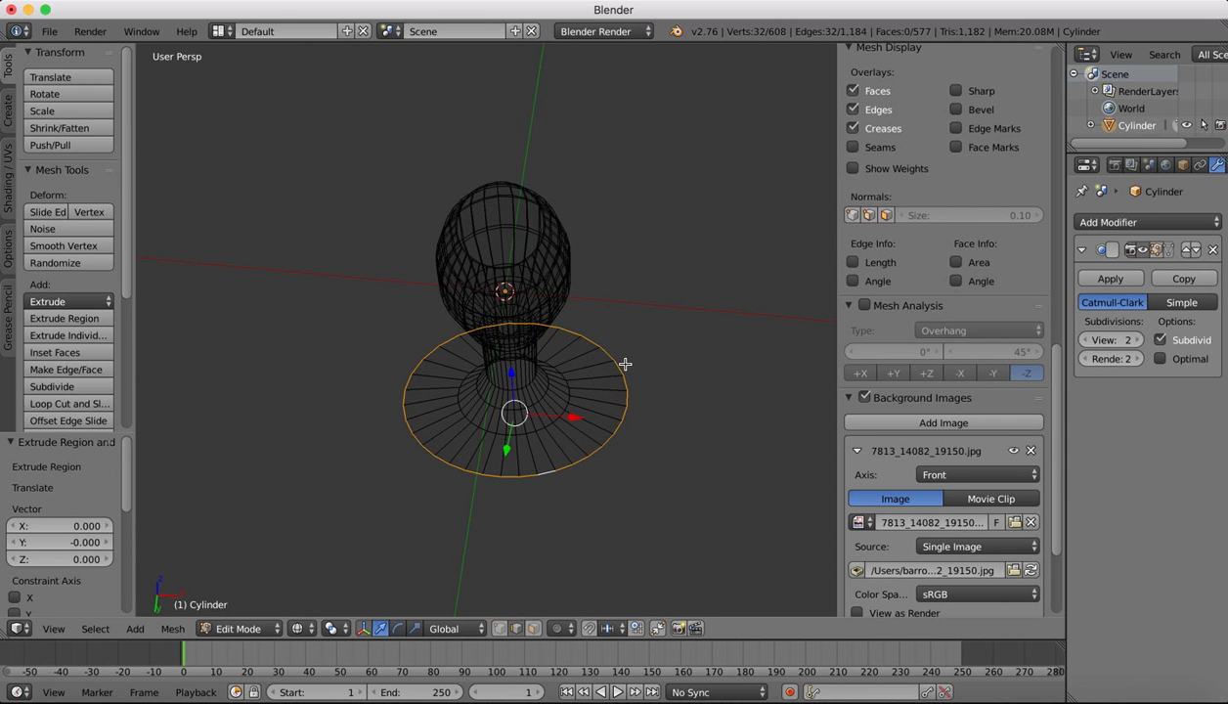
pyautogui.rightClick(626, 364)
pyautogui.scroll(-10, 626, 365)
pyautogui.scroll(-2, 626, 365)
pyautogui.press('super+z')
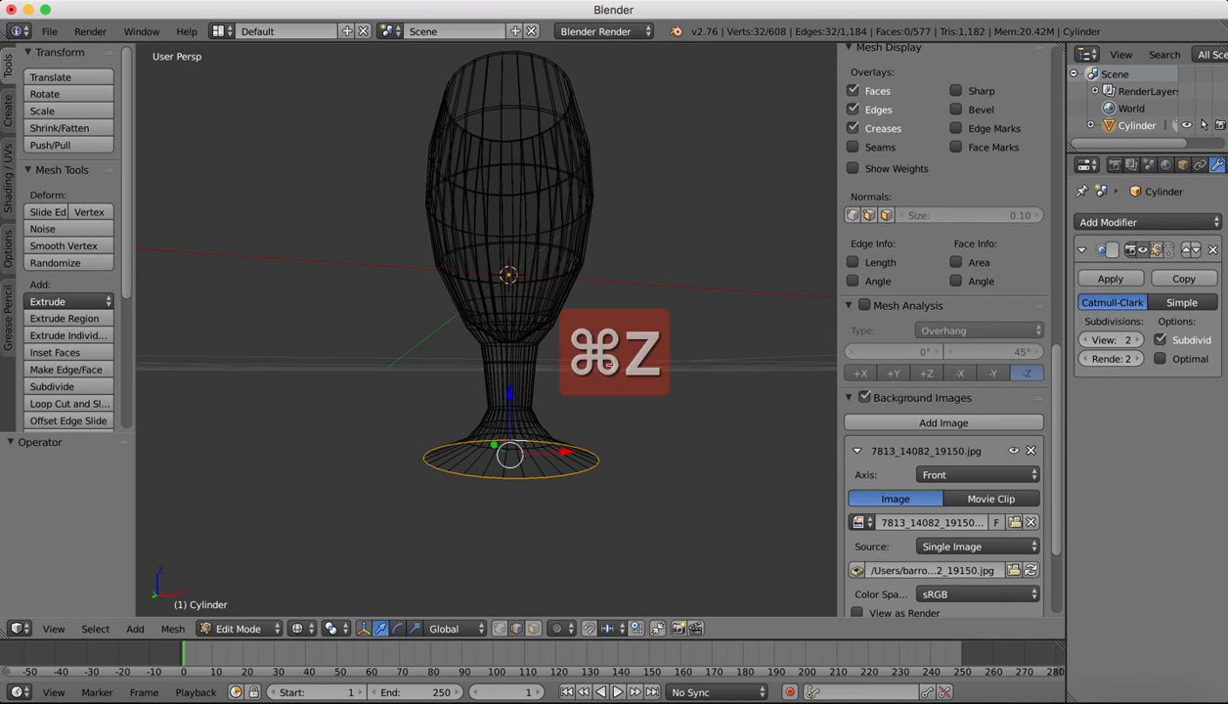
# - Extrude the foot's bottom rim loop about 0.0007 downward along Z to give the foot some thickness
pyautogui.press('e')
pyautogui.press('z')
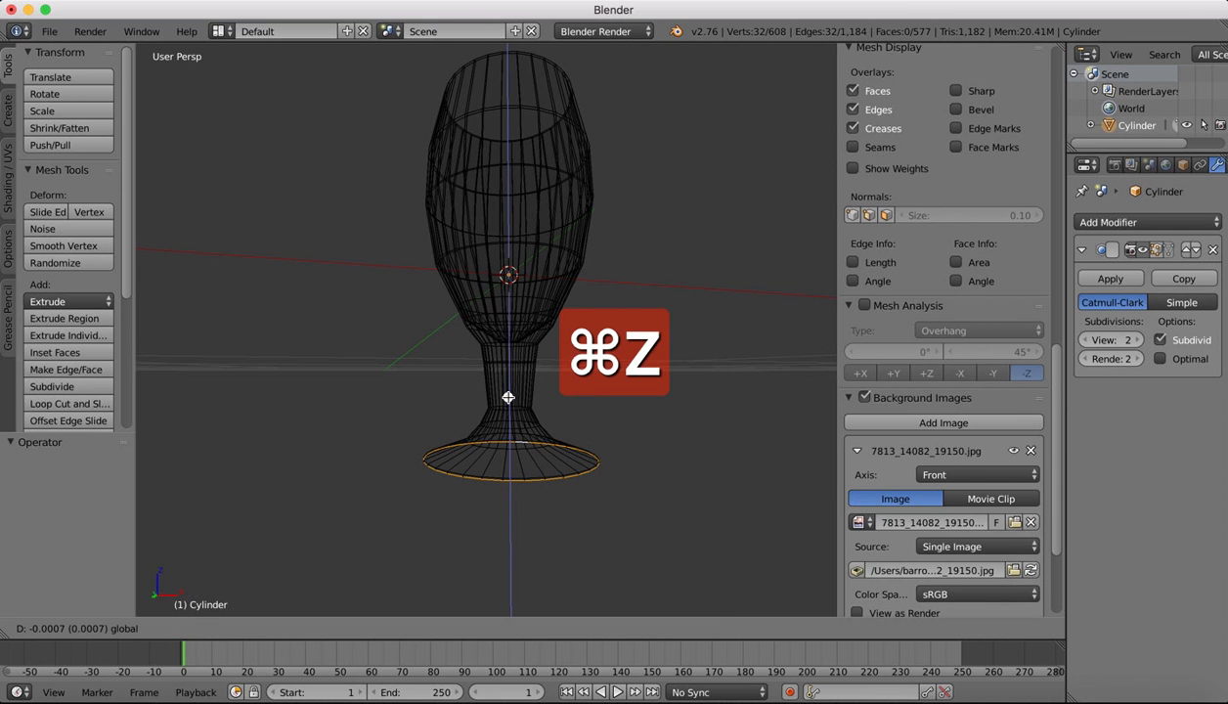
pyautogui.click(509, 397)
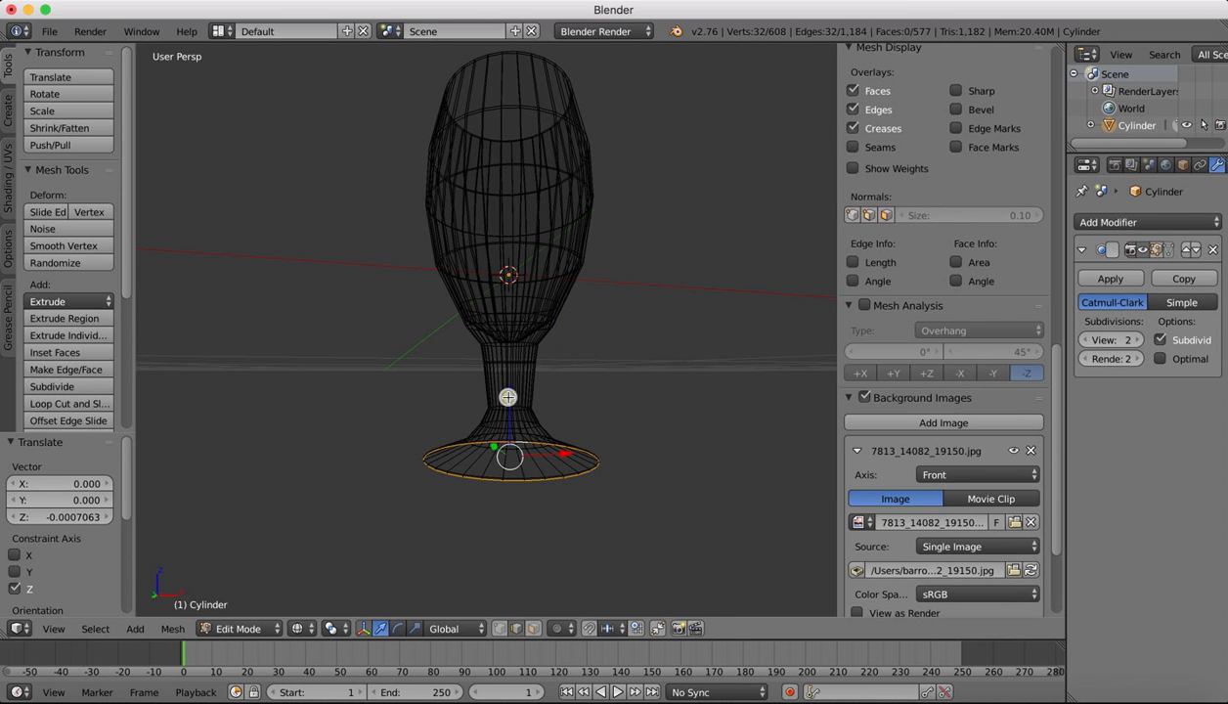
# - Extrude the foot's bottom loop inward at a scale of 0.897 and raise the new ring about 0.0006 along Z
pyautogui.scroll(3, 442, 472)
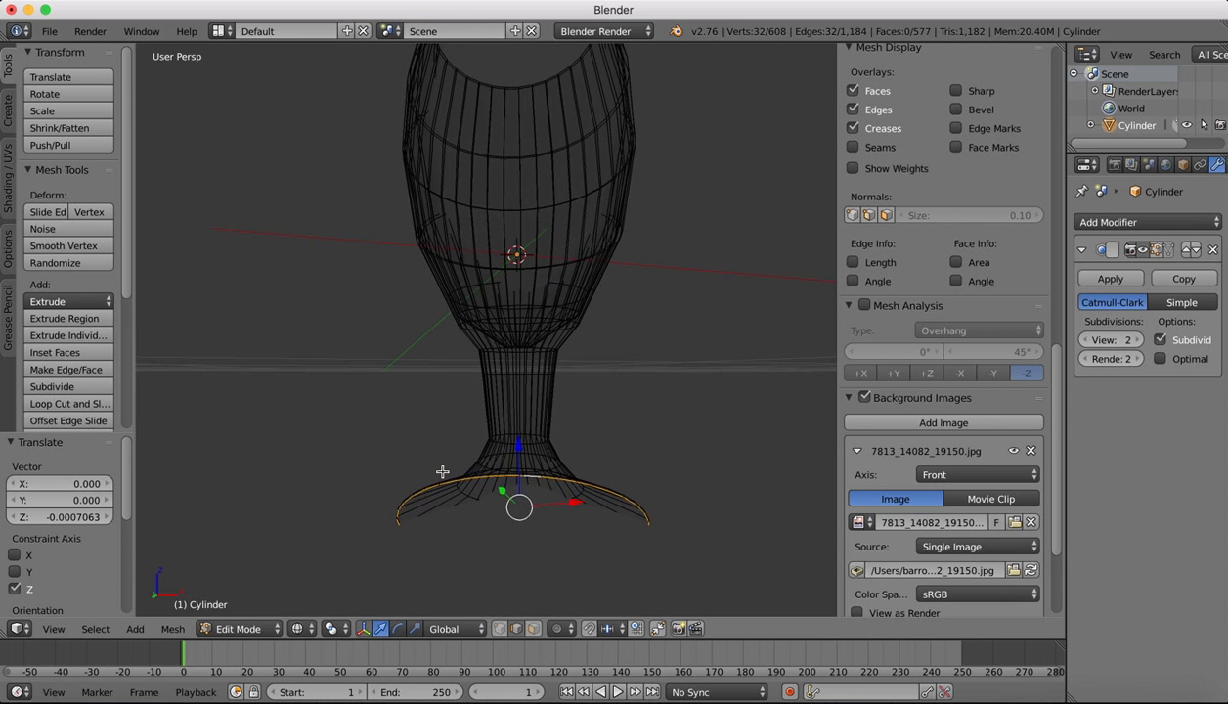
pyautogui.scroll(-5, 442, 472)
pyautogui.scroll(5, 442, 472)
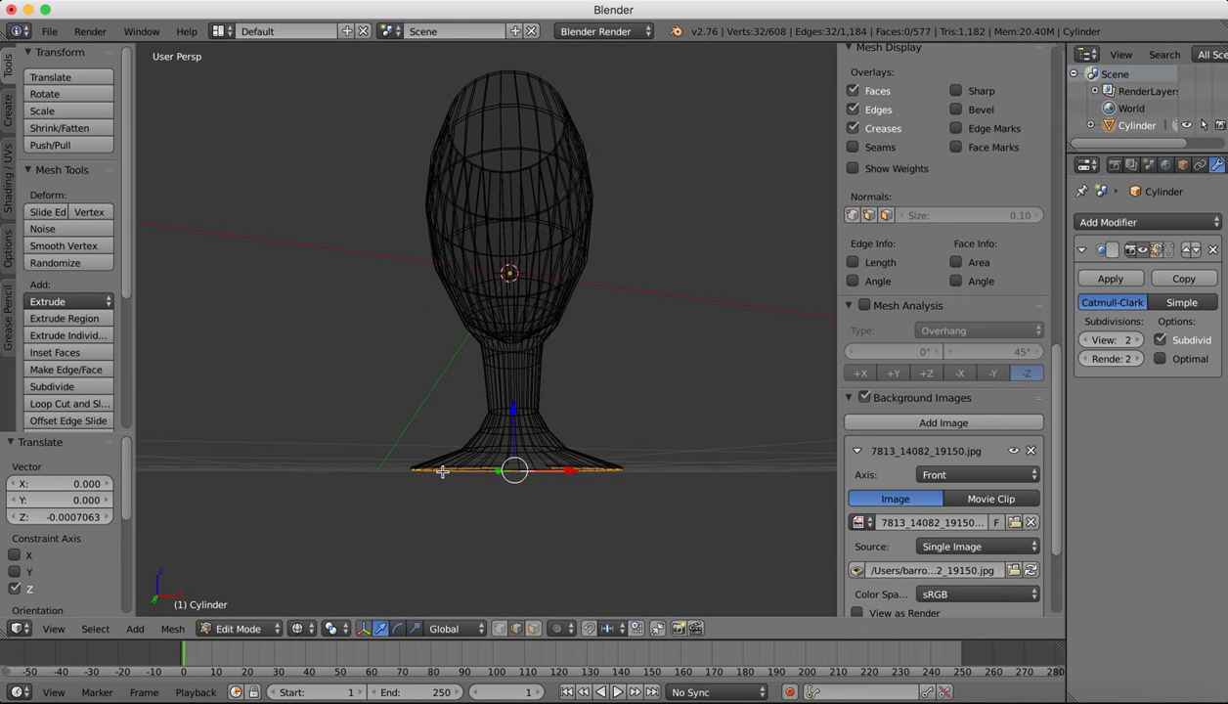
pyautogui.scroll(-1, 442, 472)
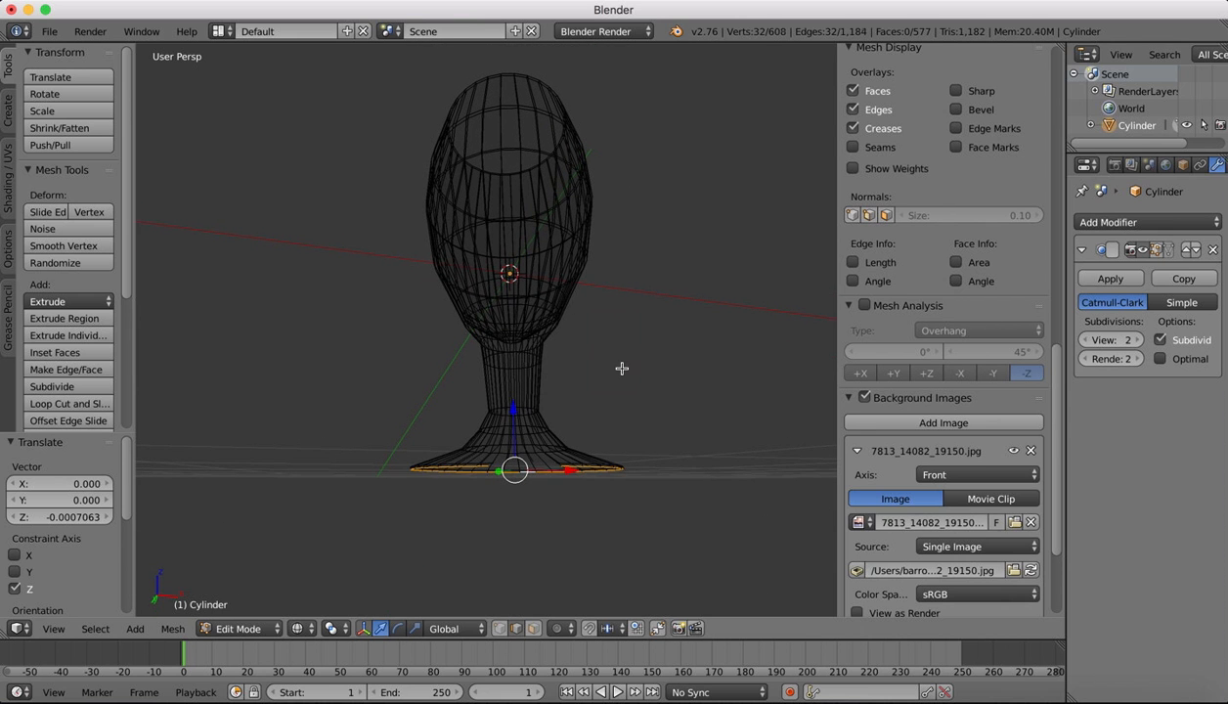
pyautogui.press('e')
pyautogui.press('s')
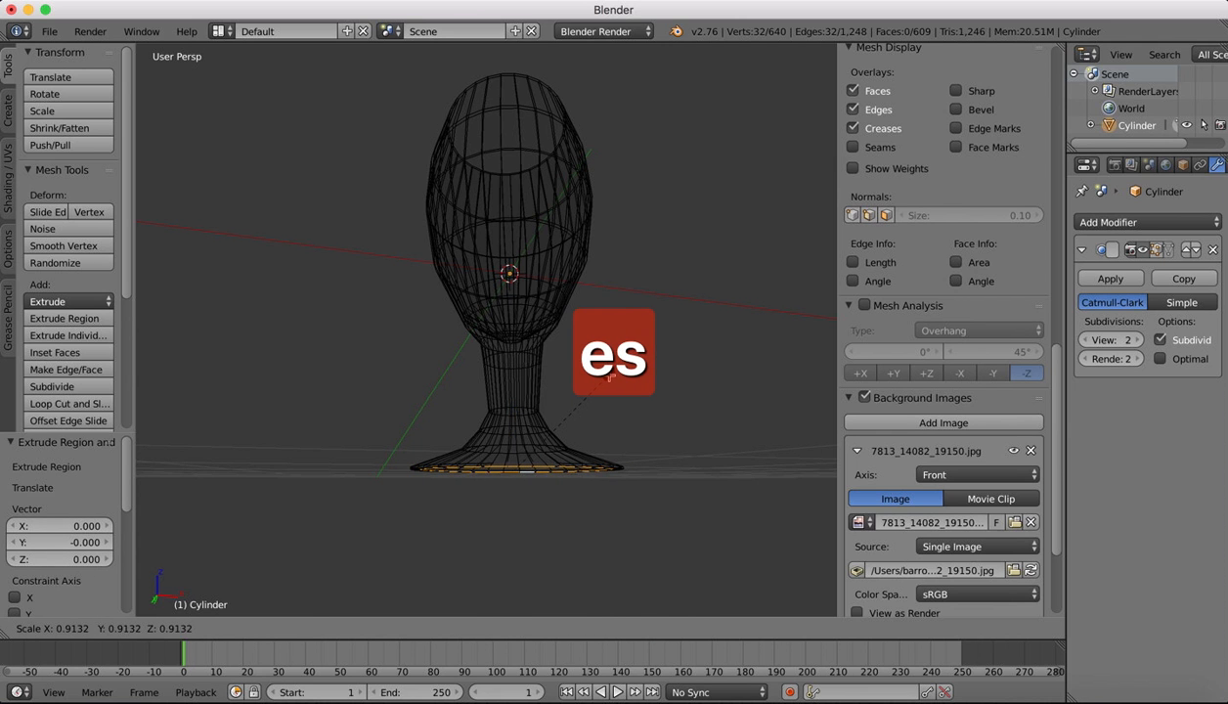
pyautogui.click(609, 377)
pyautogui.scroll(-3, 607, 377)
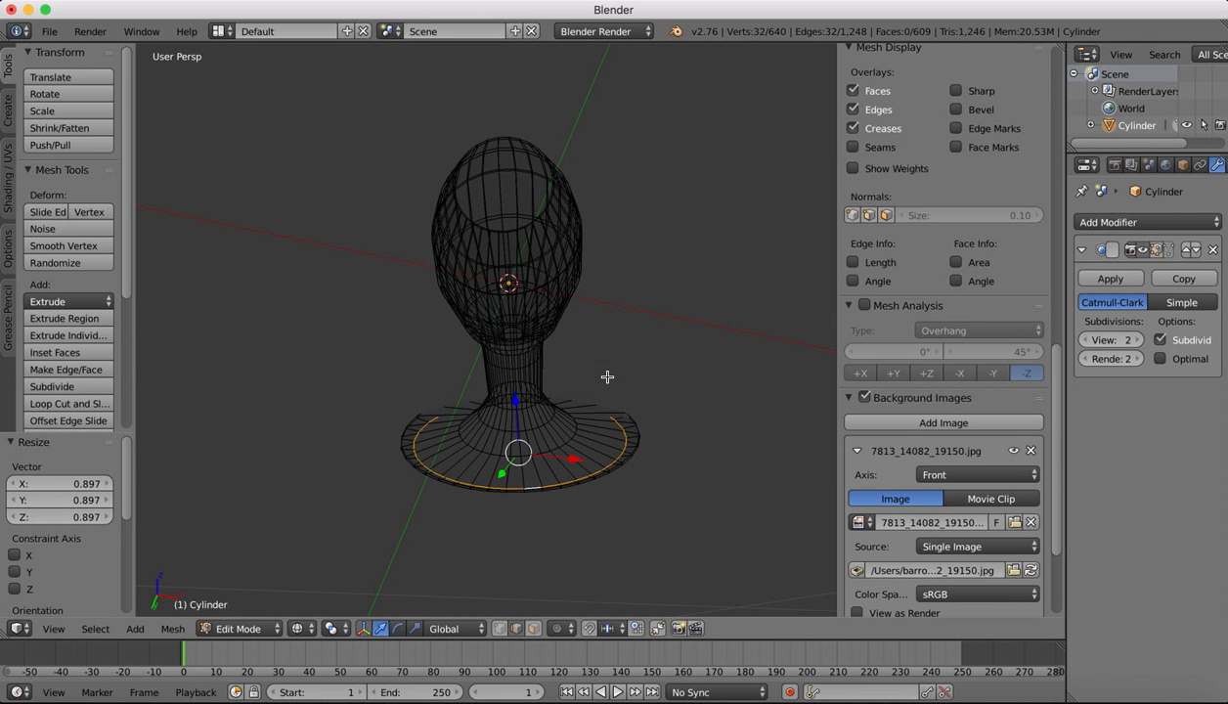
pyautogui.scroll(3, 608, 376)
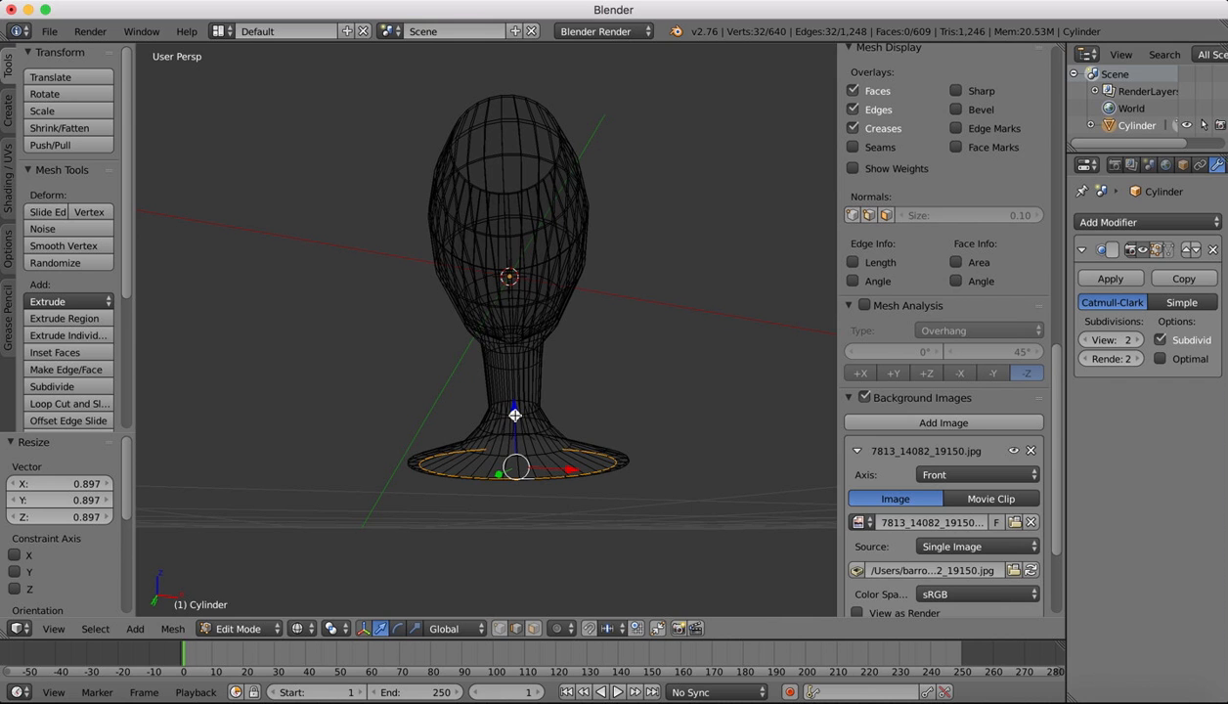
pyautogui.moveTo(514, 416); pyautogui.dragTo(514, 416)
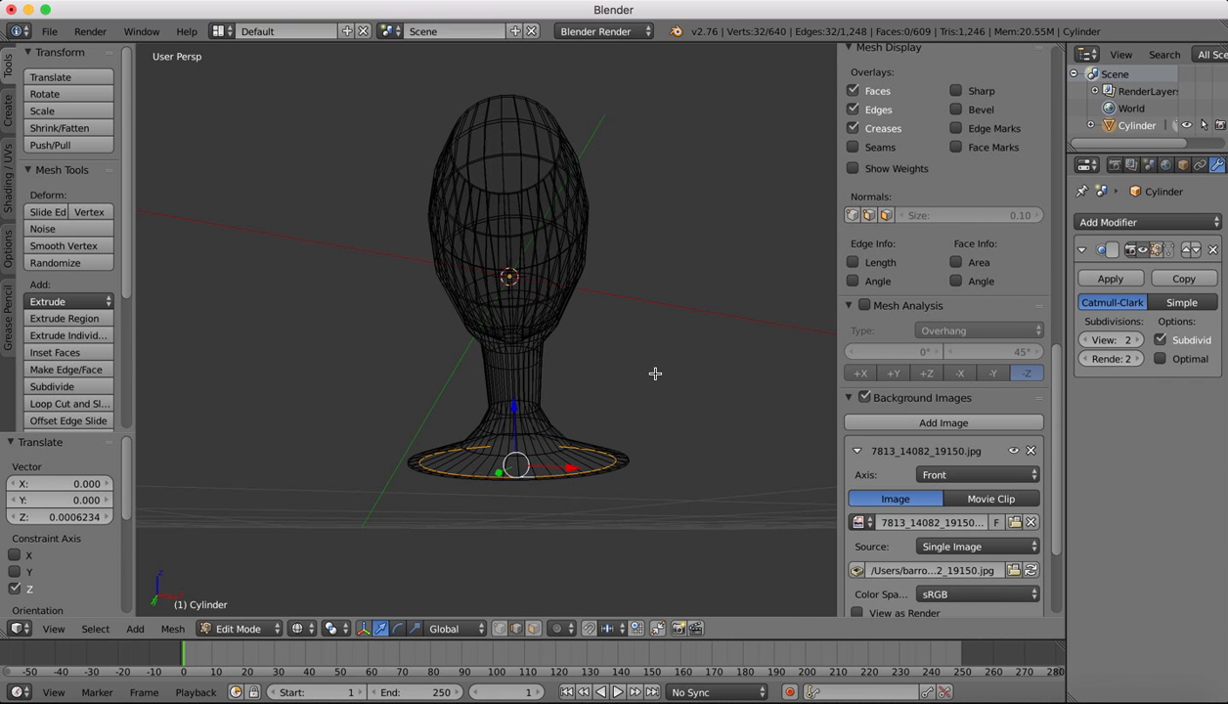
# - Extrude a second ring inward on the foot's underside at a scale of about 0.77 and raise it about 0.0009 along Z
pyautogui.press('e')
pyautogui.press('s')
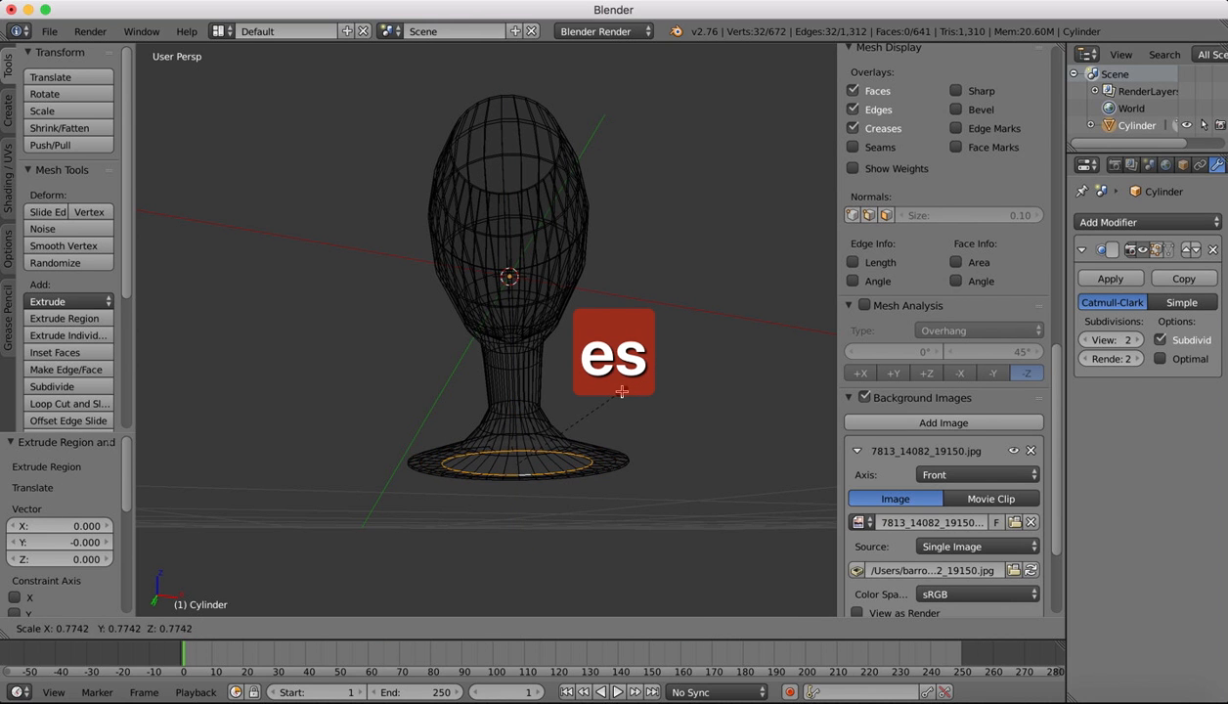
pyautogui.click(622, 391)
pyautogui.moveTo(515, 410); pyautogui.dragTo(513, 409)
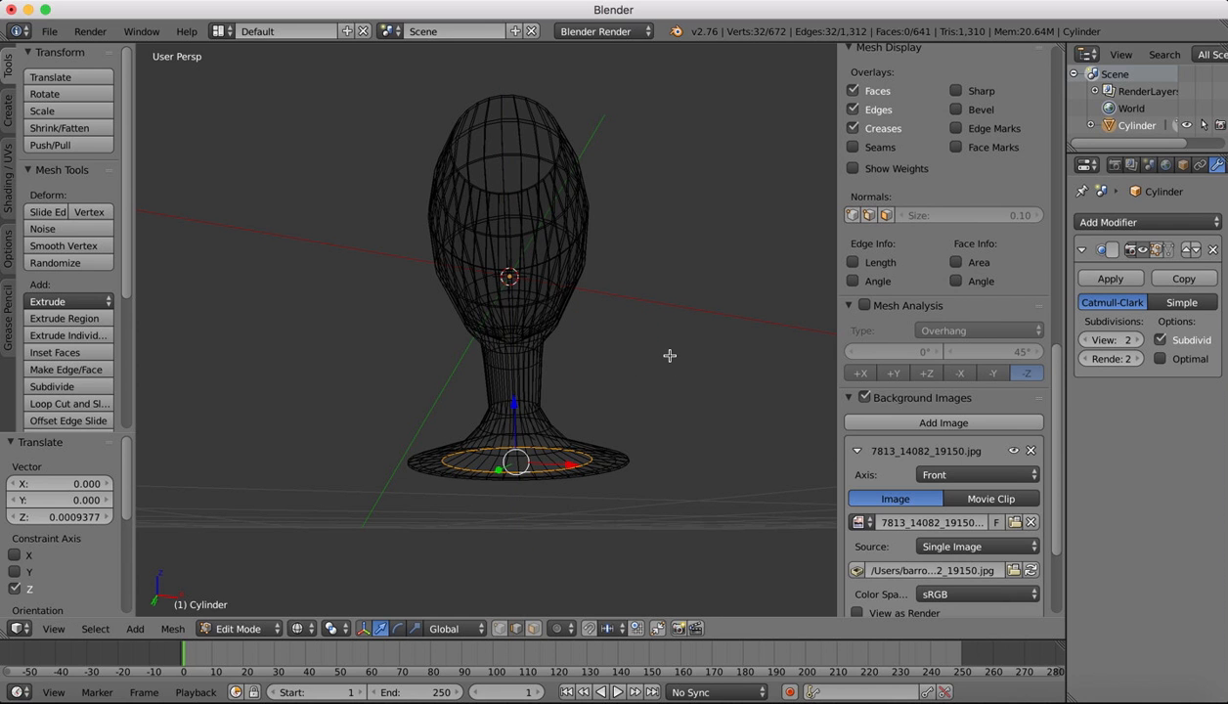
# - Extrude a third underside ring inward at a scale of 0.635 and raise it about 0.0009 along Z
pyautogui.press('e')
pyautogui.press('s')
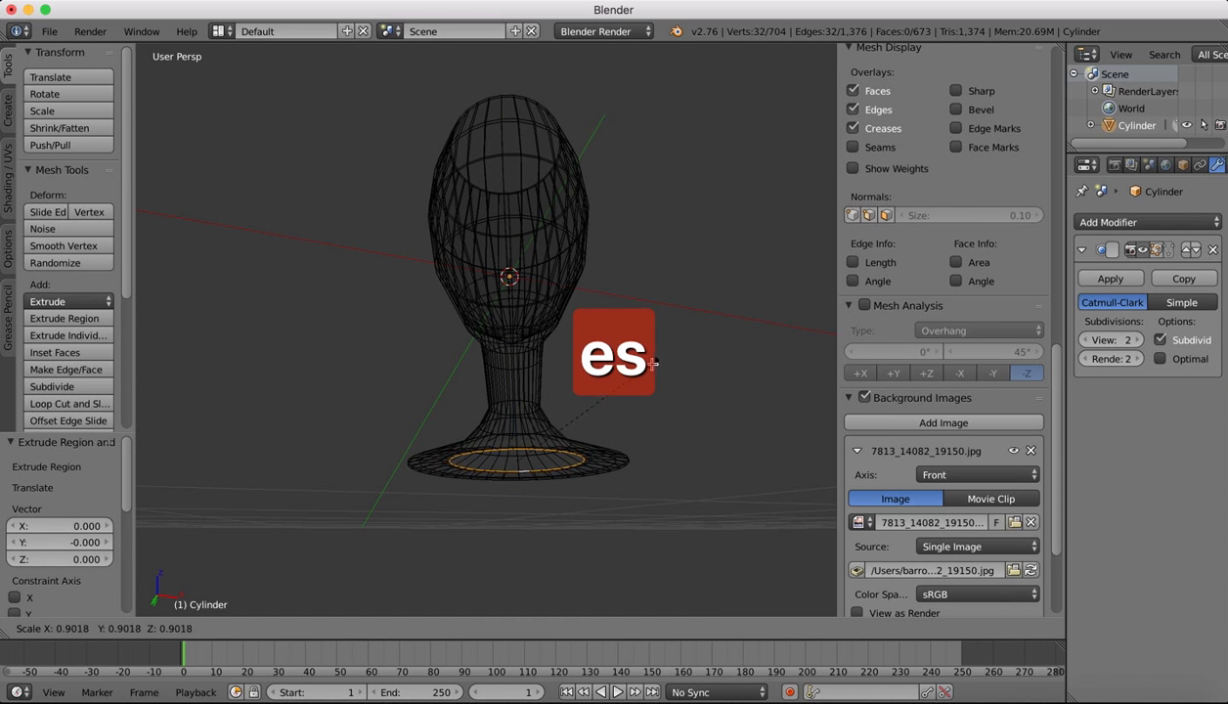
pyautogui.click(610, 391)
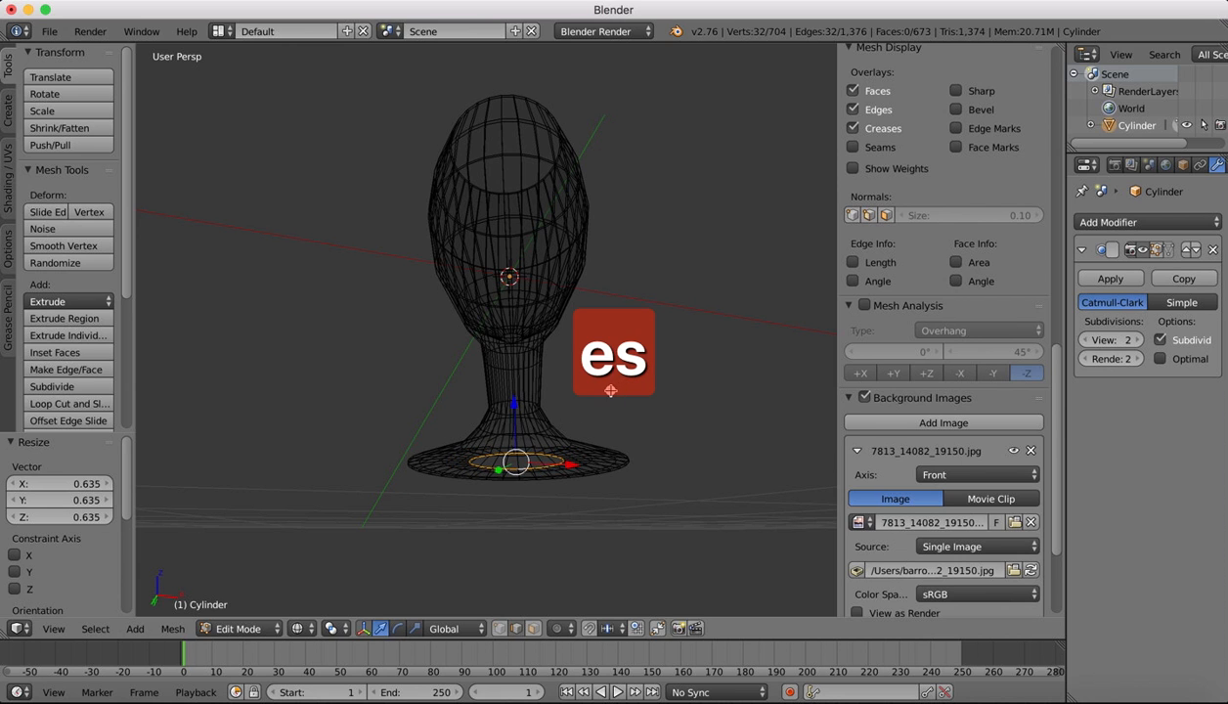
pyautogui.moveTo(515, 404); pyautogui.dragTo(510, 403)
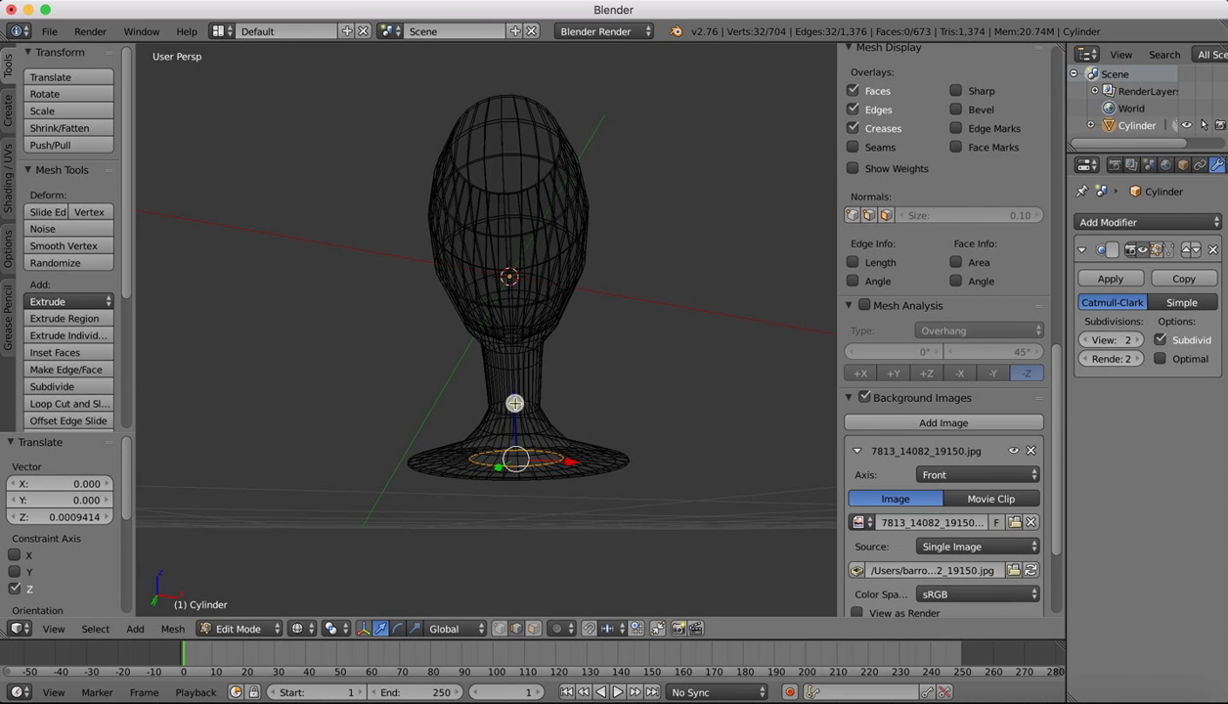
# - Extrude a fourth underside ring inward at a scale of 0.505 and raise it about 0.0003 along Z
pyautogui.press('e')
pyautogui.press('s')
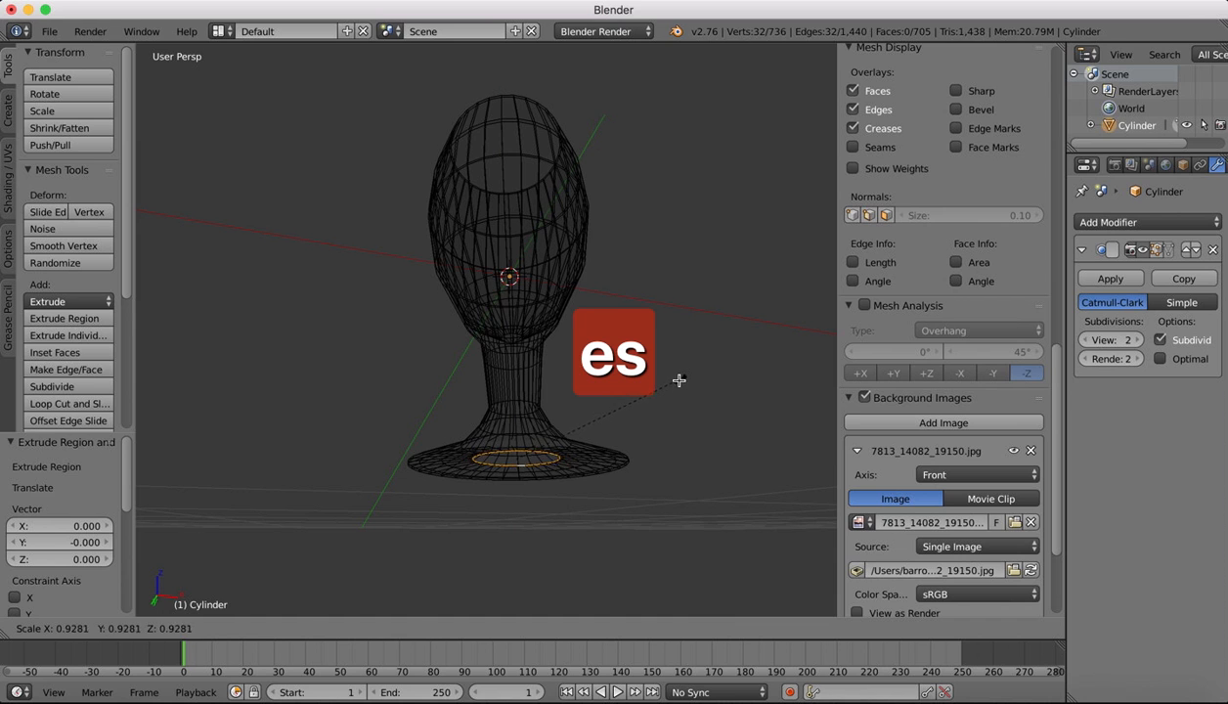
pyautogui.click(606, 417)
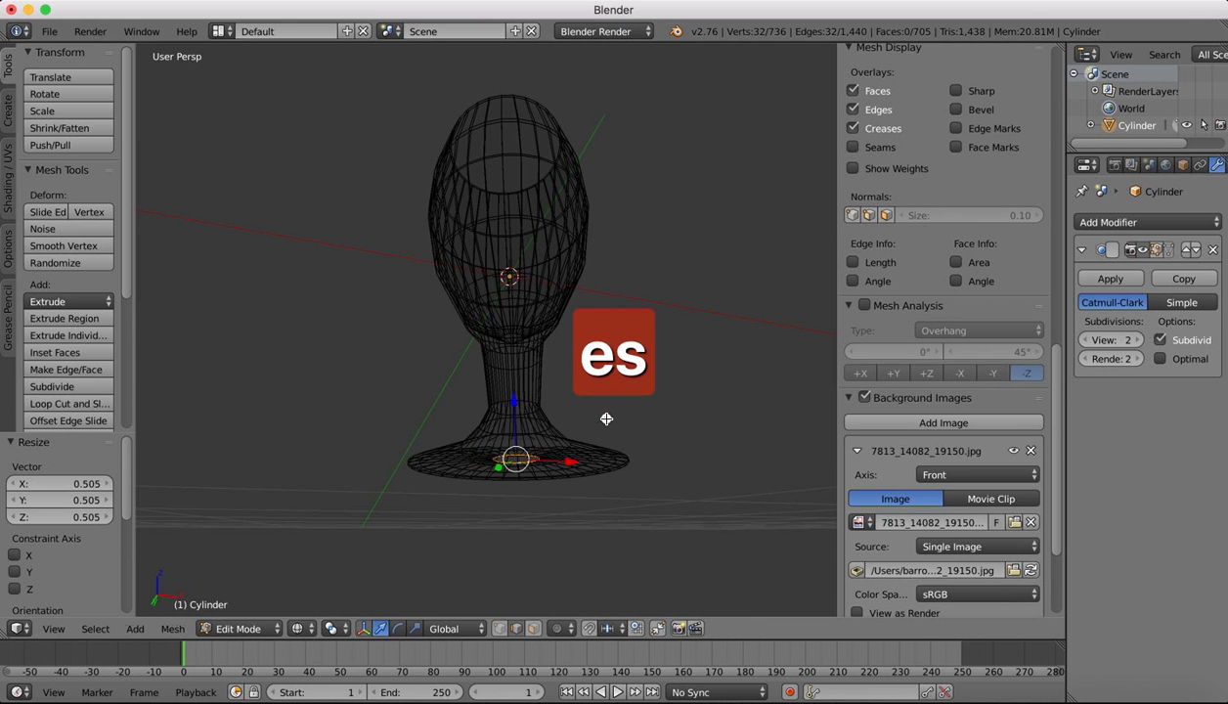
pyautogui.moveTo(512, 407); pyautogui.dragTo(512, 407)
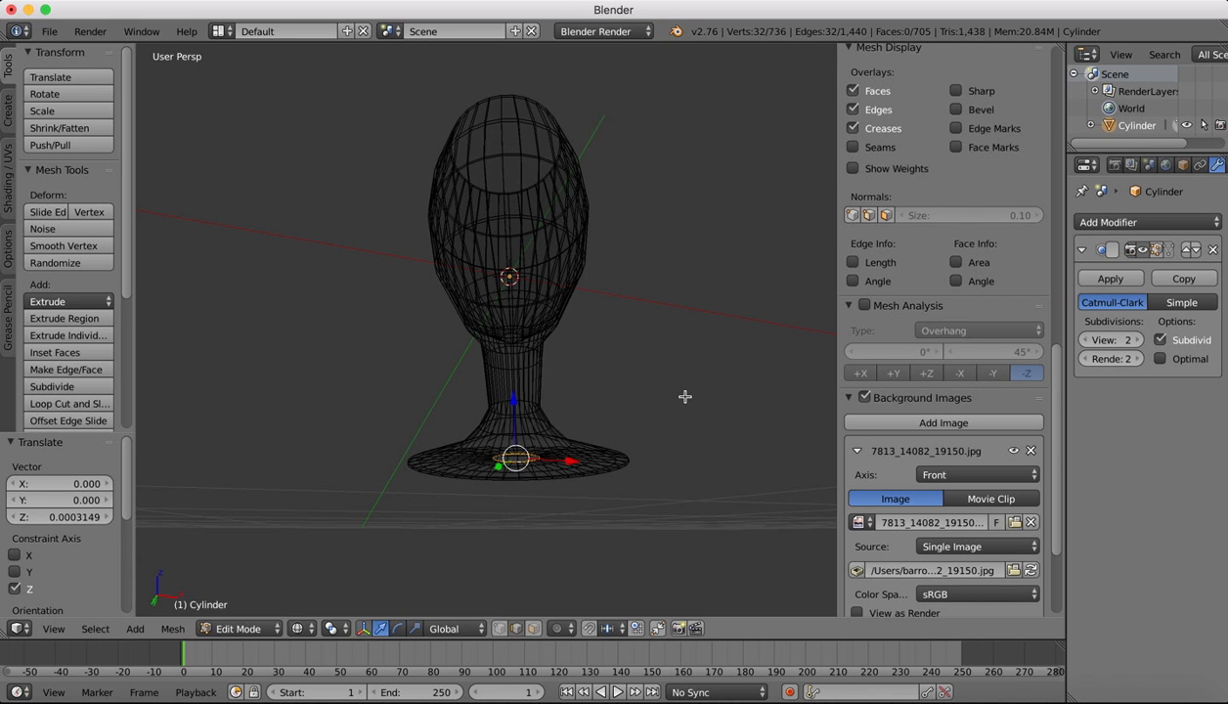
# - Extrude a fifth underside ring at a scale of 0.758, raised about 0.0003 along Z, and close its central hole with a face
pyautogui.press('e')
pyautogui.press('s')
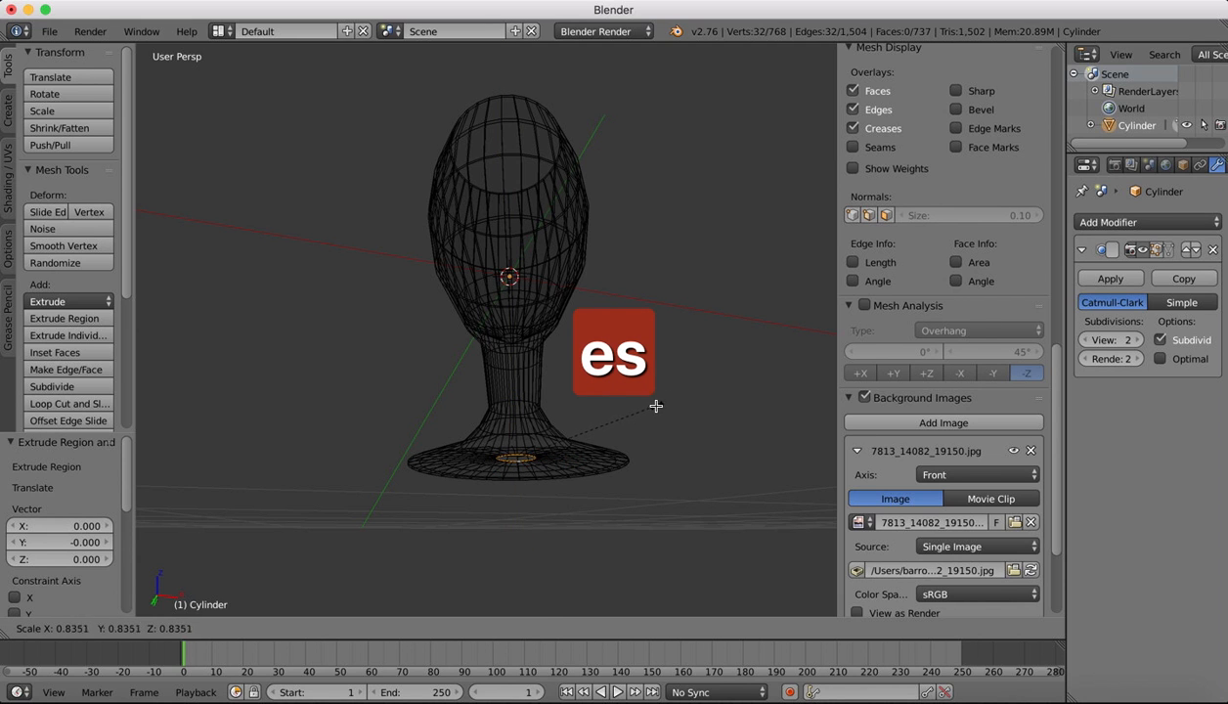
pyautogui.click(638, 406)
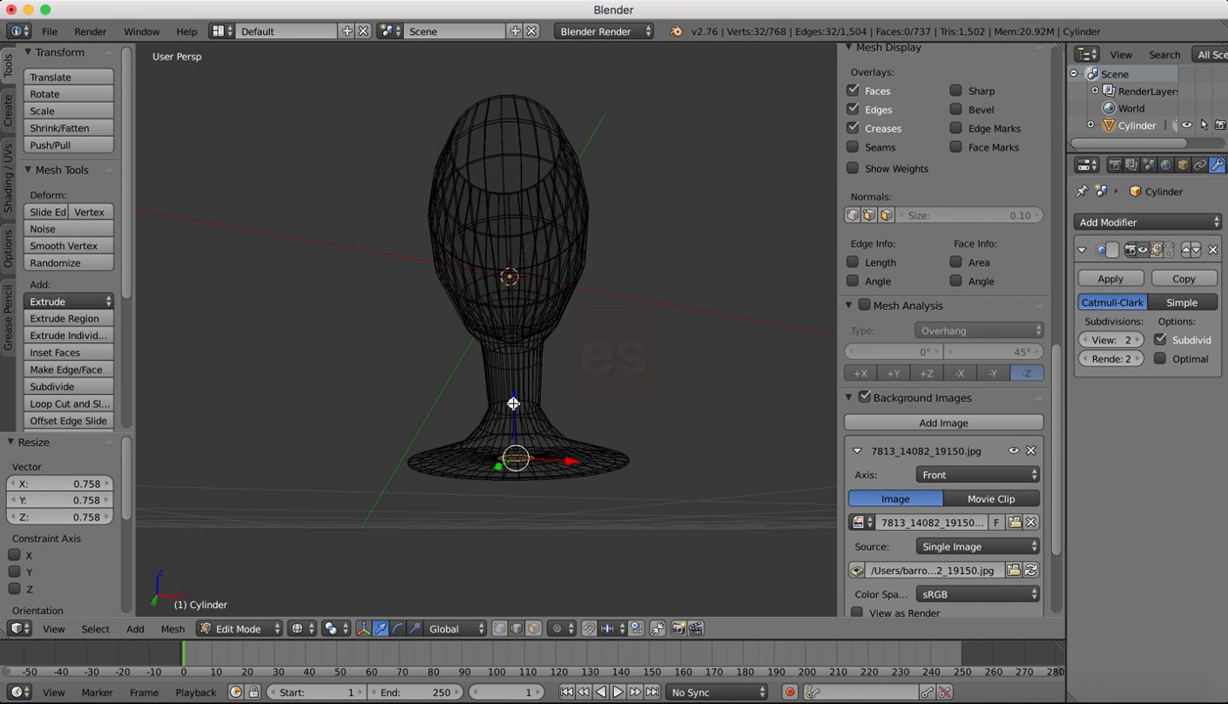
pyautogui.moveTo(513, 403); pyautogui.dragTo(513, 403)
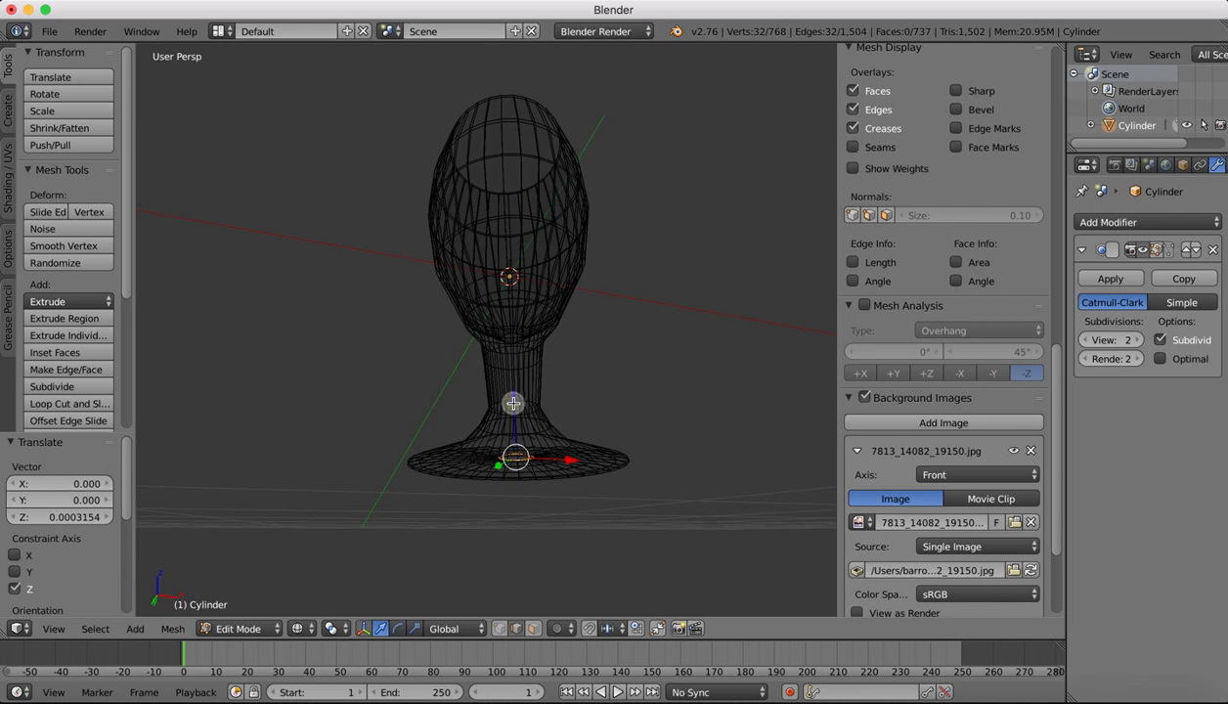
pyautogui.click(66, 371)
# - Display the glass in solid shading and Object Mode, and inspect its bowl, stem and foot from several angles
pyautogui.click(309, 628)
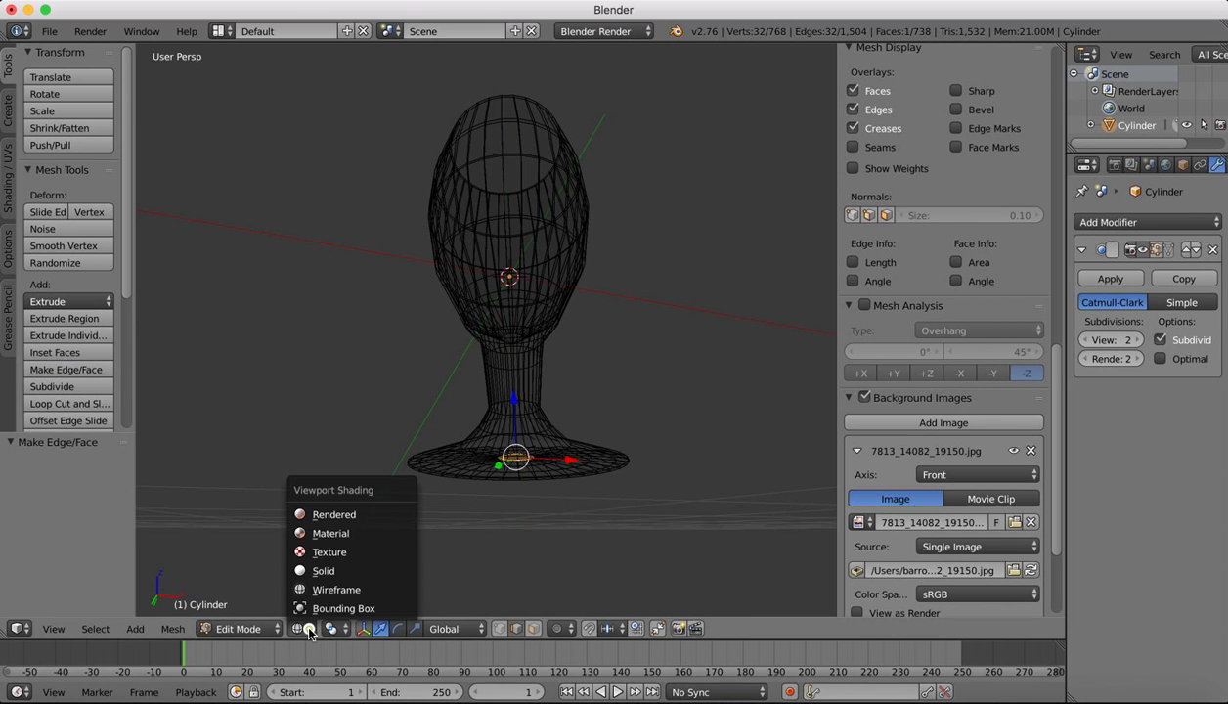
pyautogui.click(323, 570)
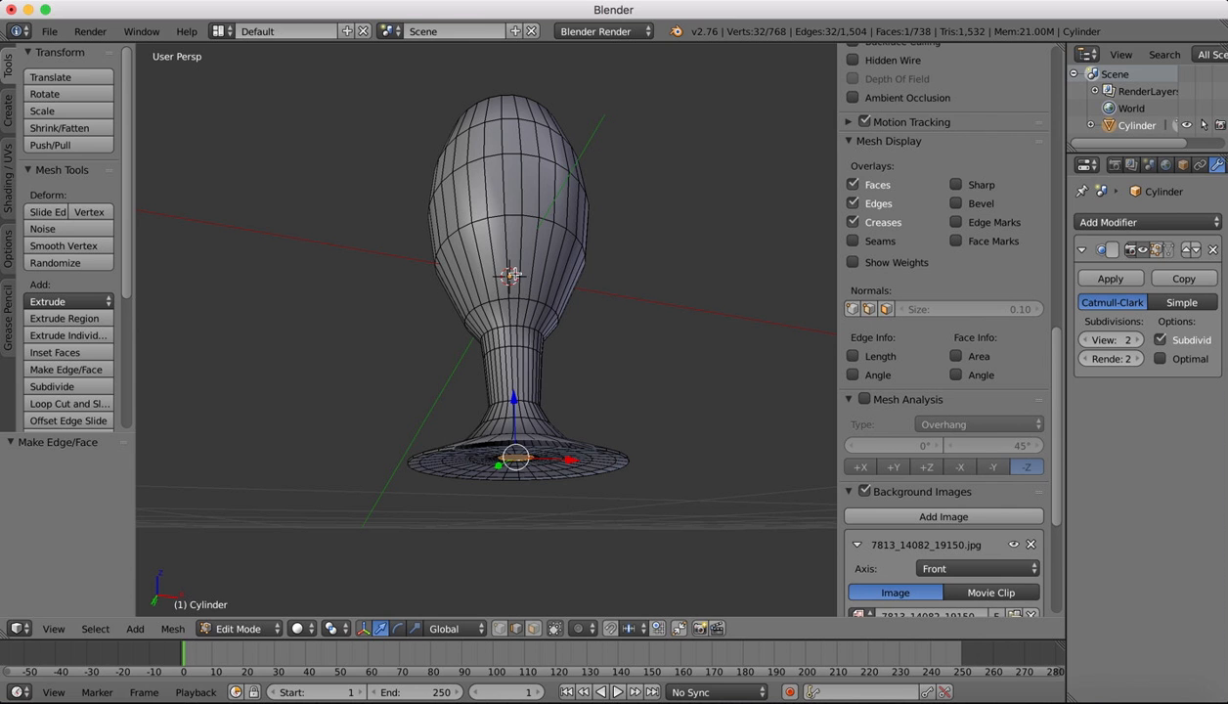
pyautogui.click(245, 629)
pyautogui.click(242, 610)
pyautogui.scroll(10, 497, 202)
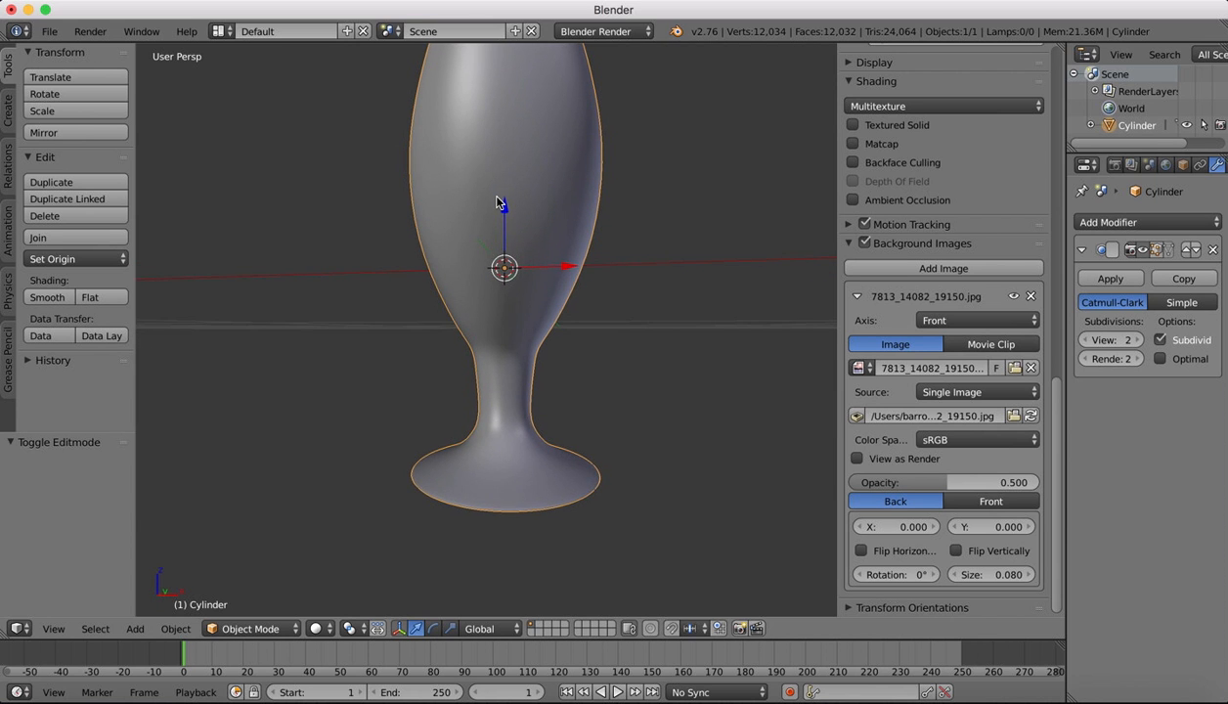
pyautogui.scroll(10, 497, 203)
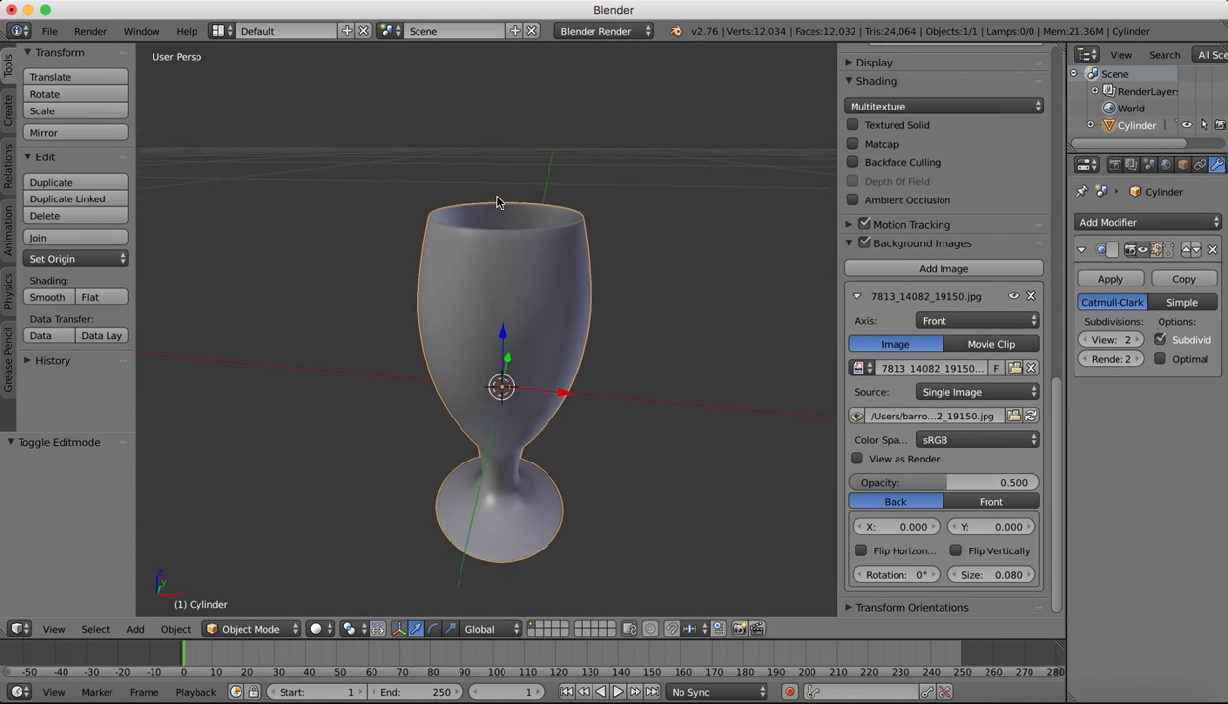
pyautogui.scroll(10, 497, 202)
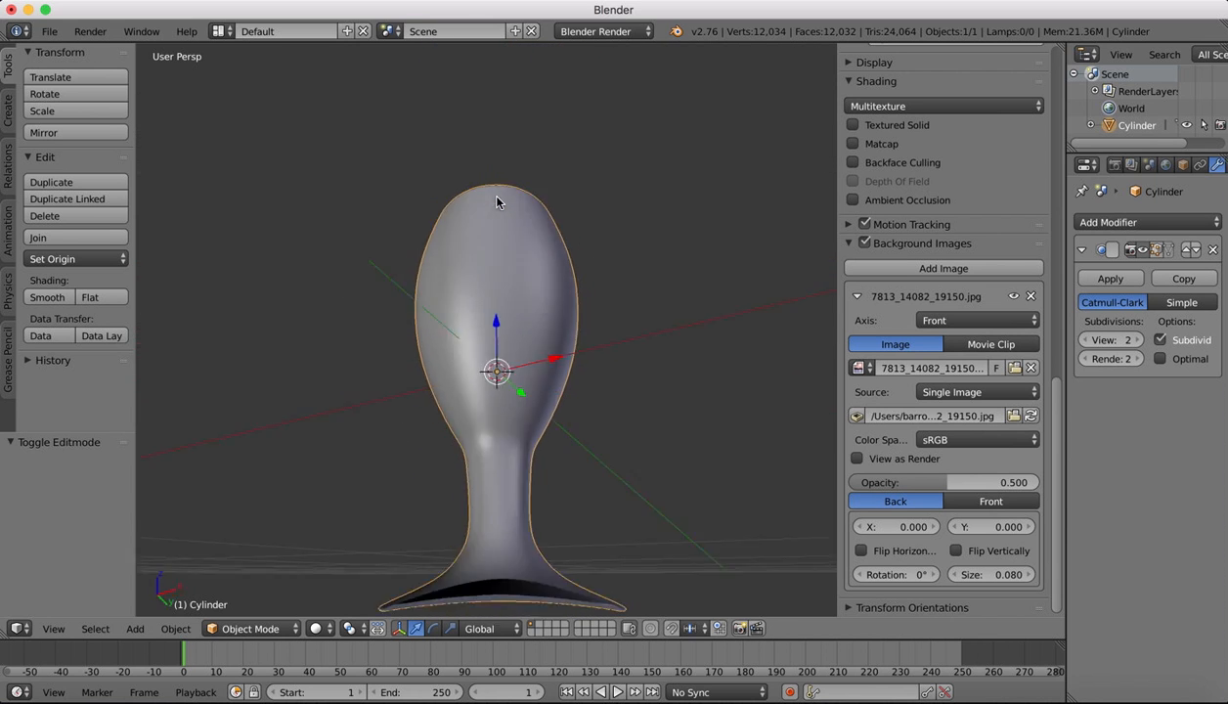
# - Compare the glass silhouette with the background photo in front view and check its bowl from above
pyautogui.scroll(10, 497, 202)
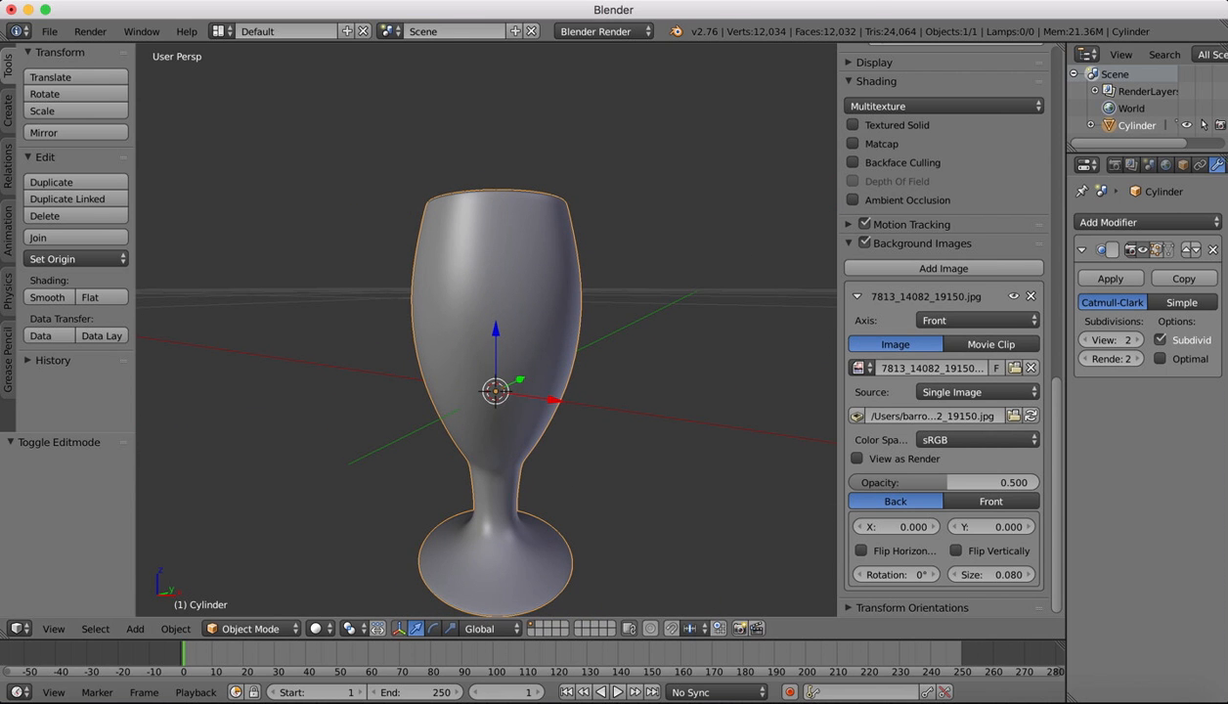
pyautogui.click(749, 27)
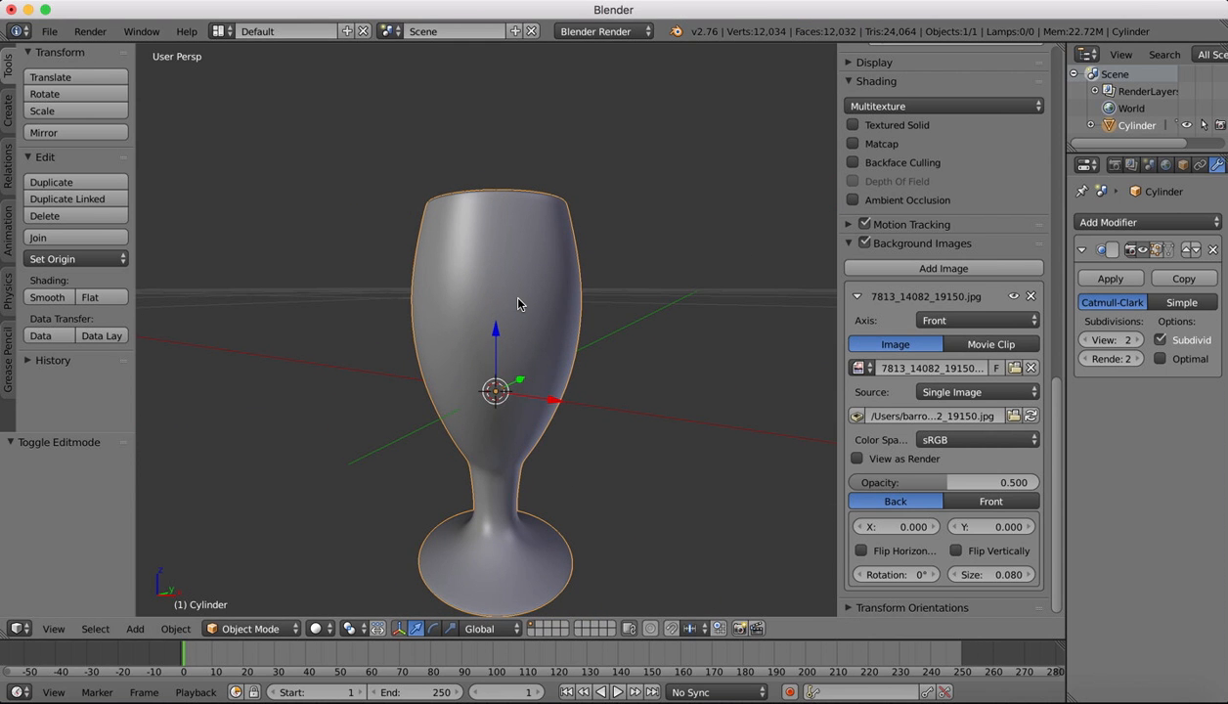
pyautogui.click(53, 628)
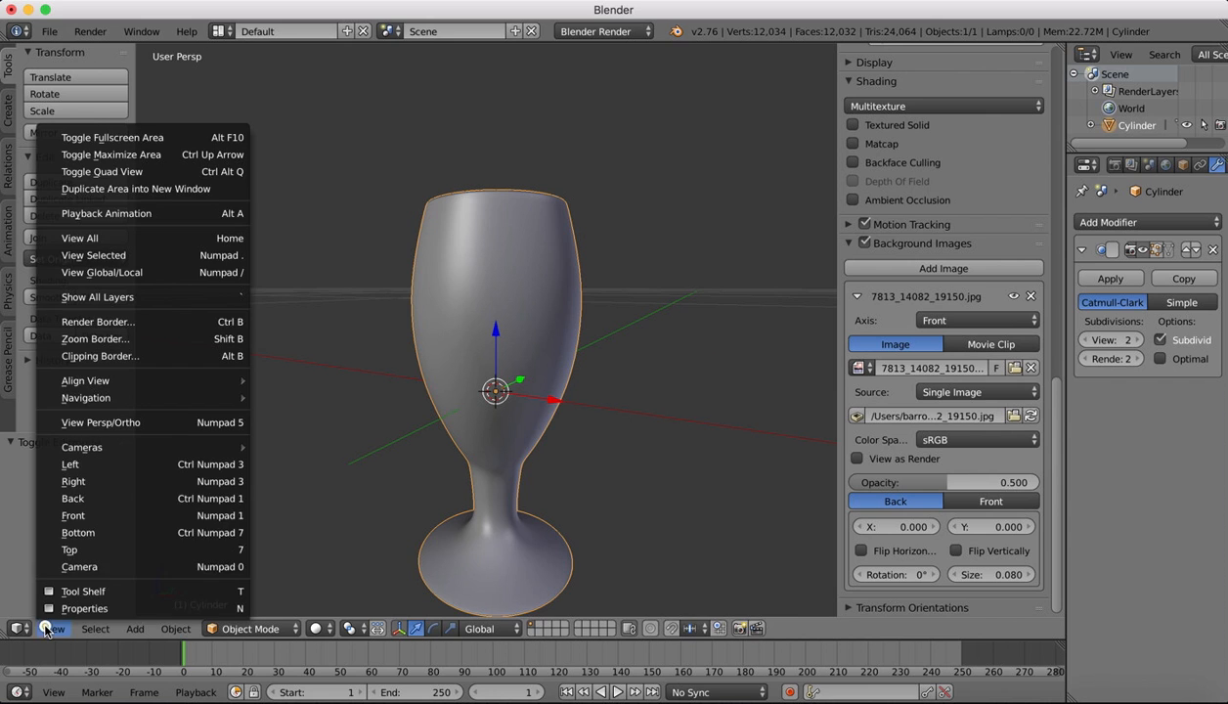
pyautogui.click(86, 518)
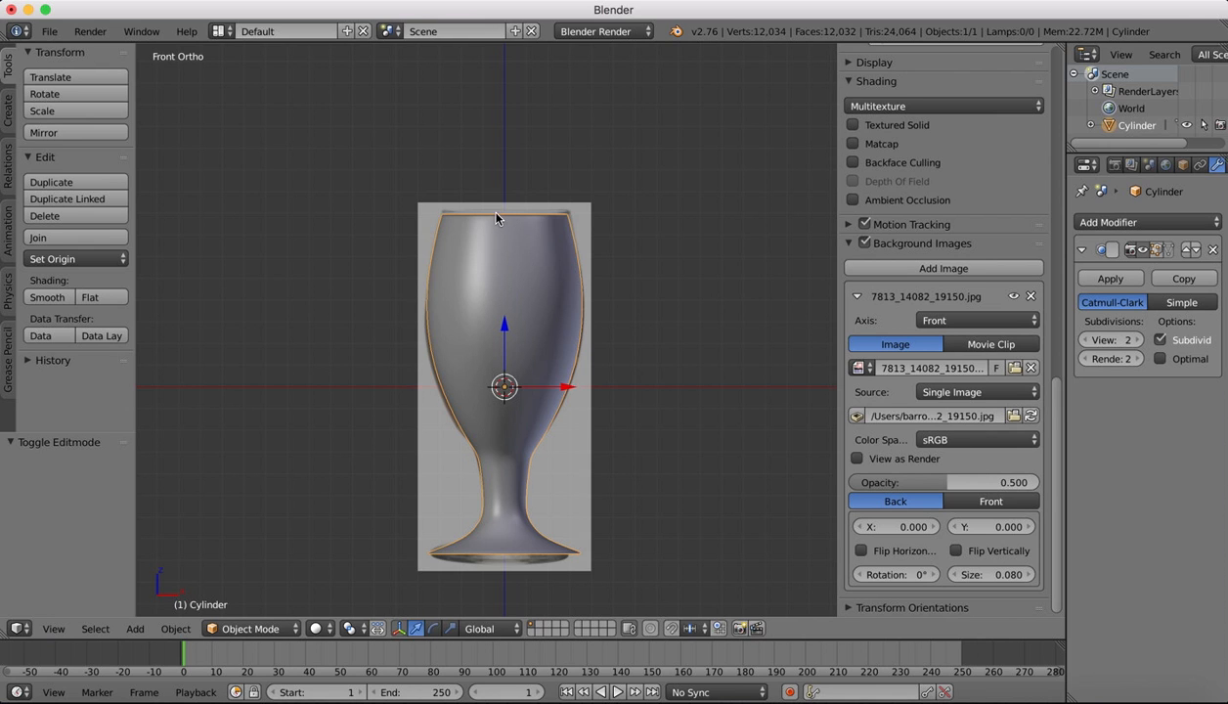
pyautogui.moveTo(512, 154); pyautogui.dragTo(483, 187, button='middle')
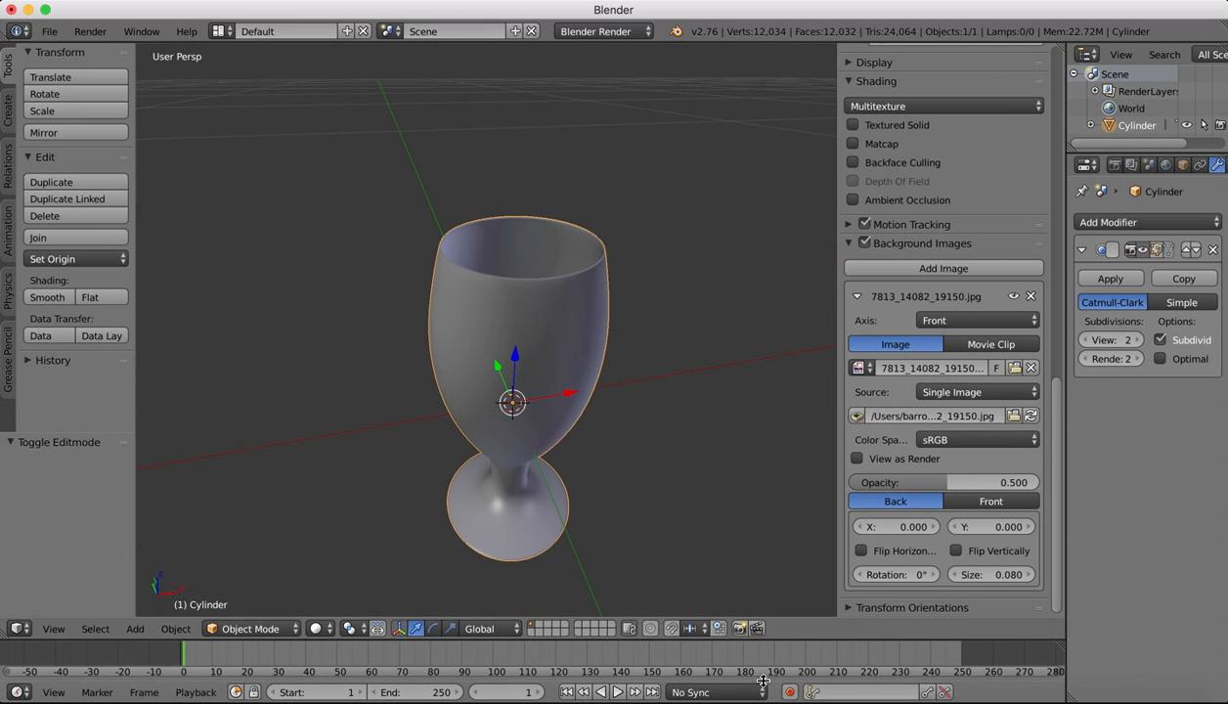
# - Switch to Safari, enlarge the picture of the empty and filled stemmed beer glasses to study their shape, and return to Blender
pyautogui.click(639, 692)
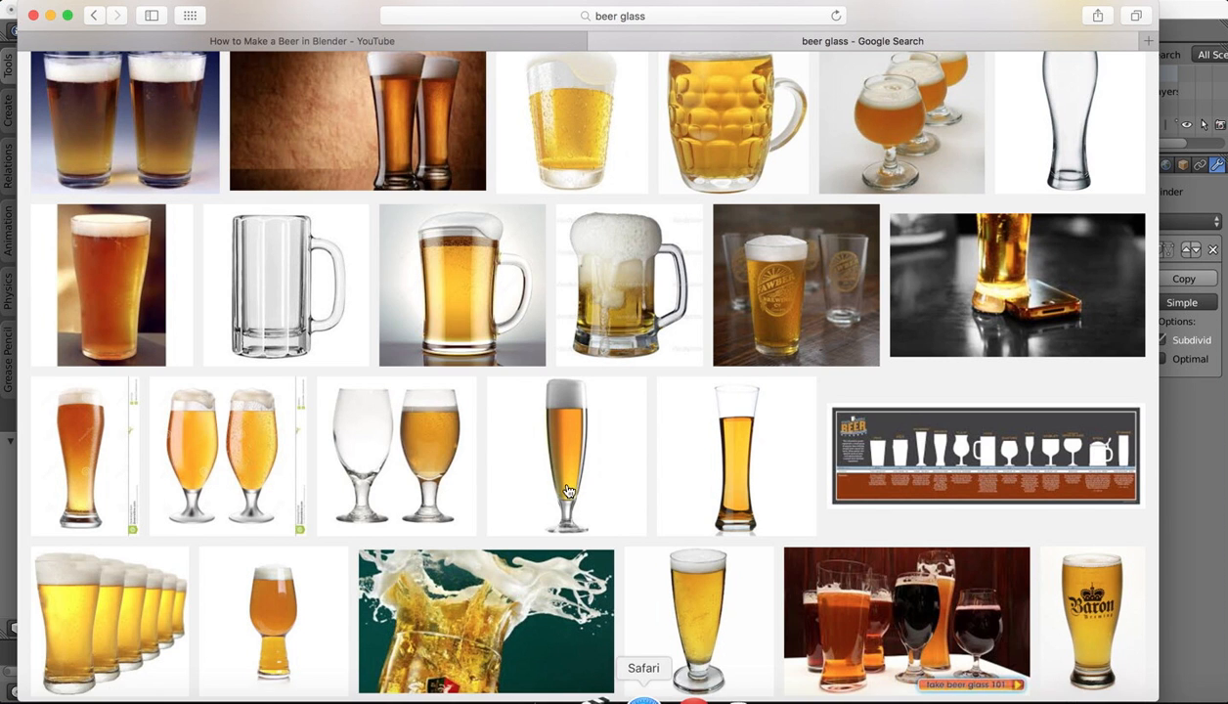
pyautogui.click(436, 430)
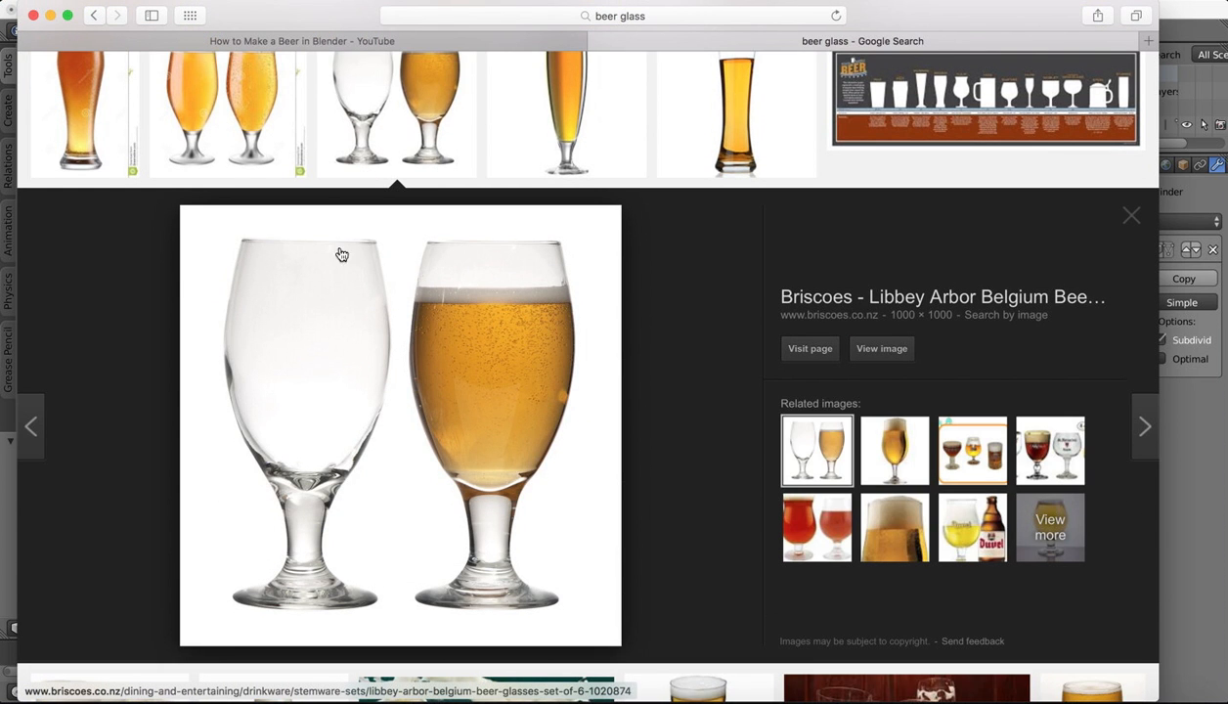
pyautogui.click(945, 690)
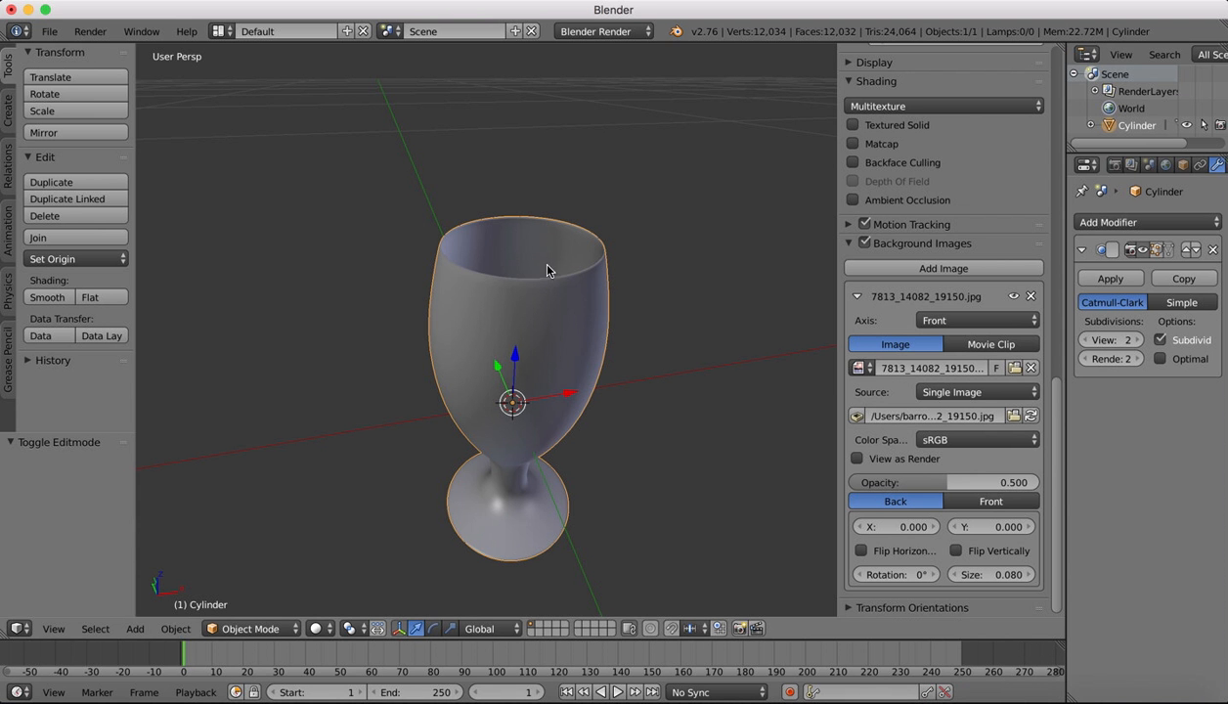
# - In Edit Mode, add a loop cut around the upper outer wall of the bowl and slide it up close to the rim
pyautogui.click(237, 634)
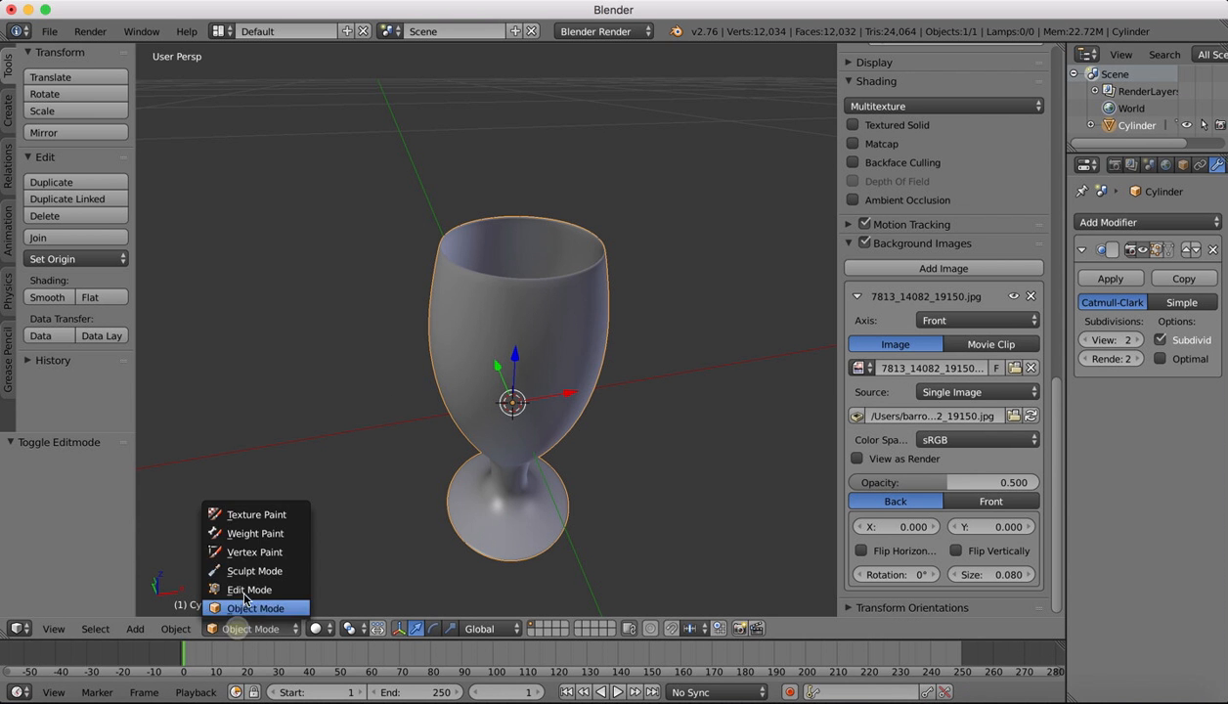
pyautogui.click(240, 585)
pyautogui.scroll(-3, 509, 217)
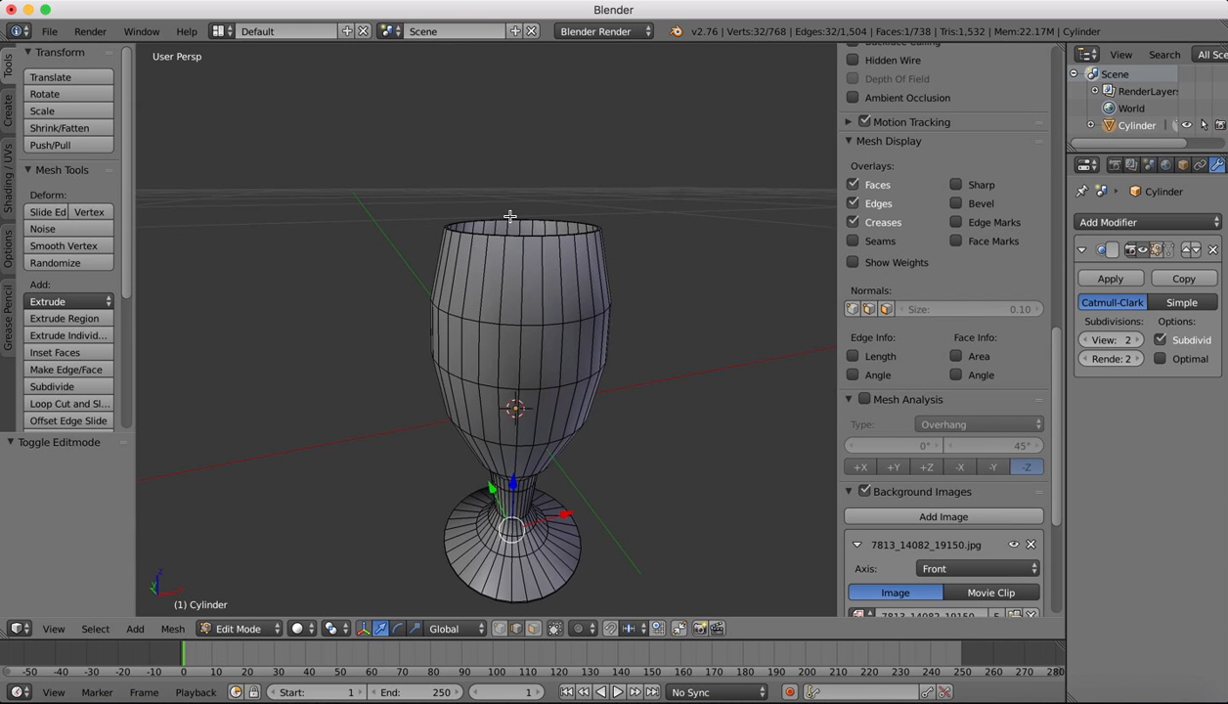
pyautogui.scroll(4, 509, 217)
pyautogui.scroll(-4, 509, 217)
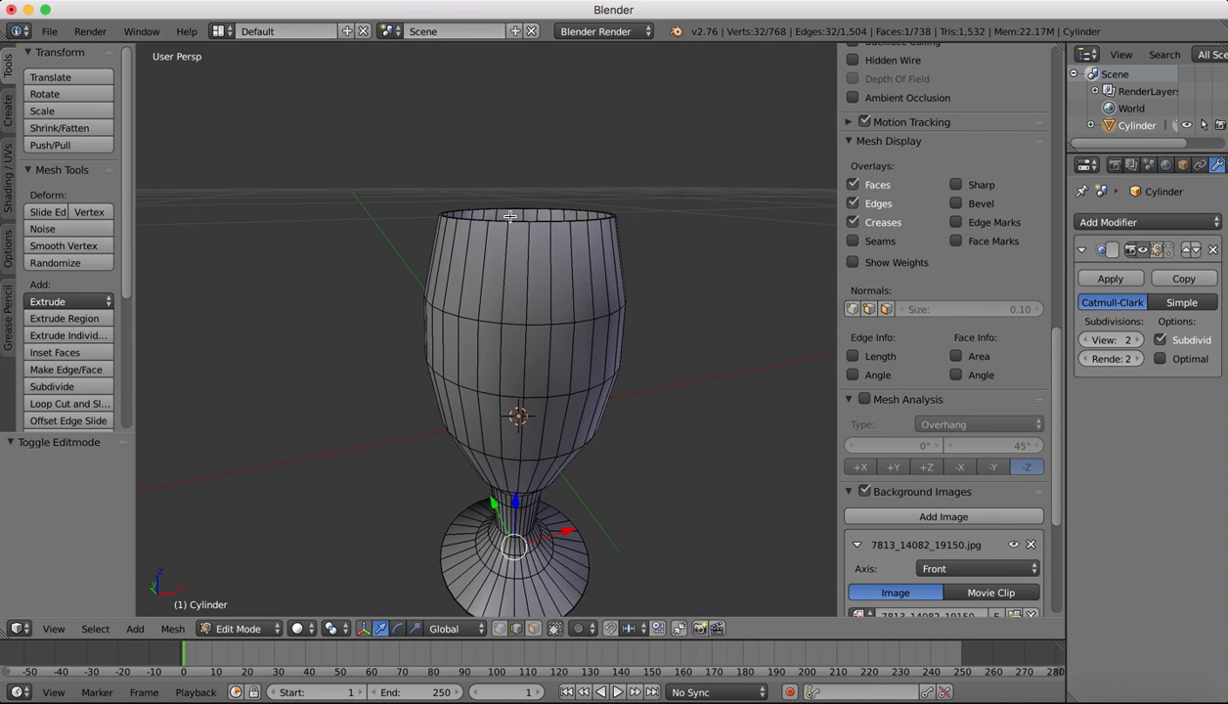
pyautogui.click(69, 404)
pyautogui.click(521, 265)
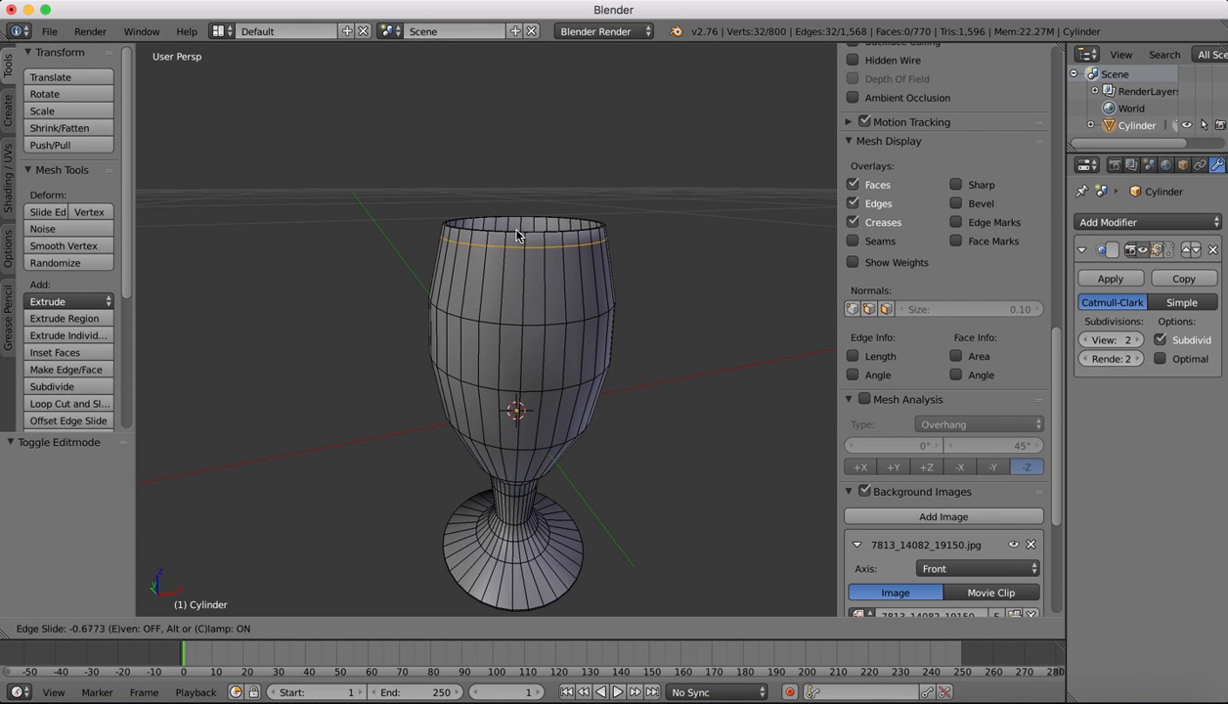
pyautogui.click(518, 229)
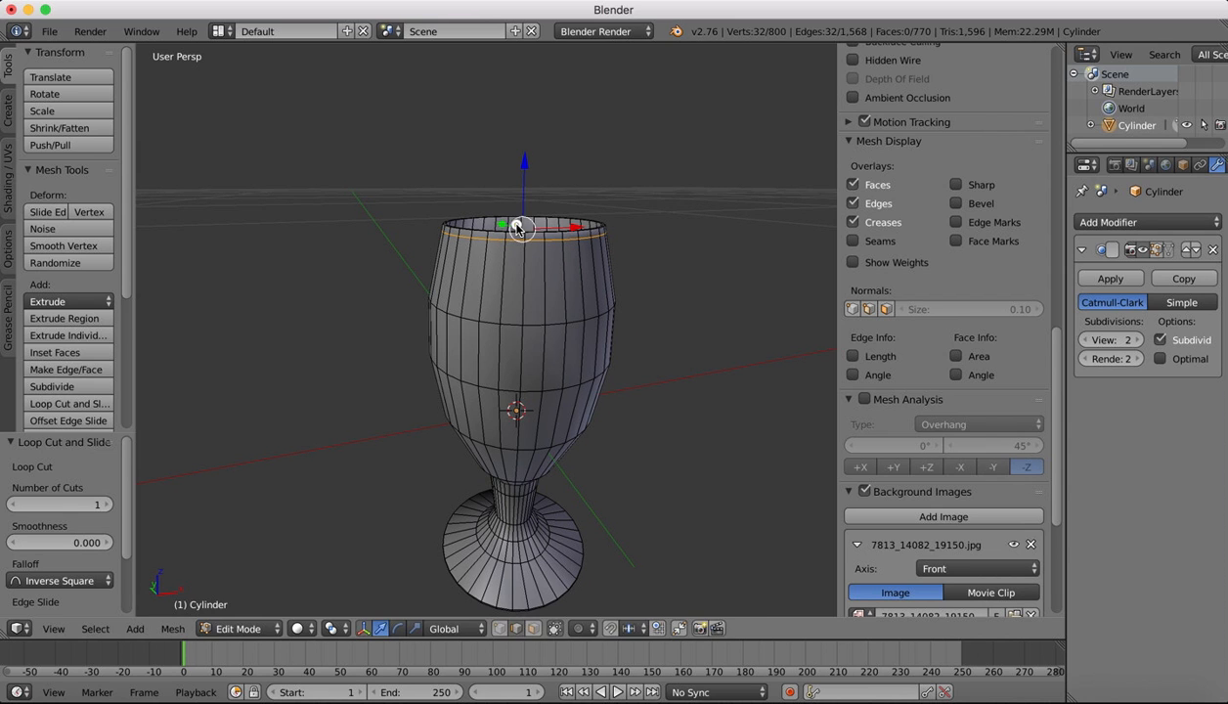
# - Add a second loop cut directly below the first one near the rim, with an edge slide of about -0.929
pyautogui.click(61, 404)
pyautogui.click(509, 260)
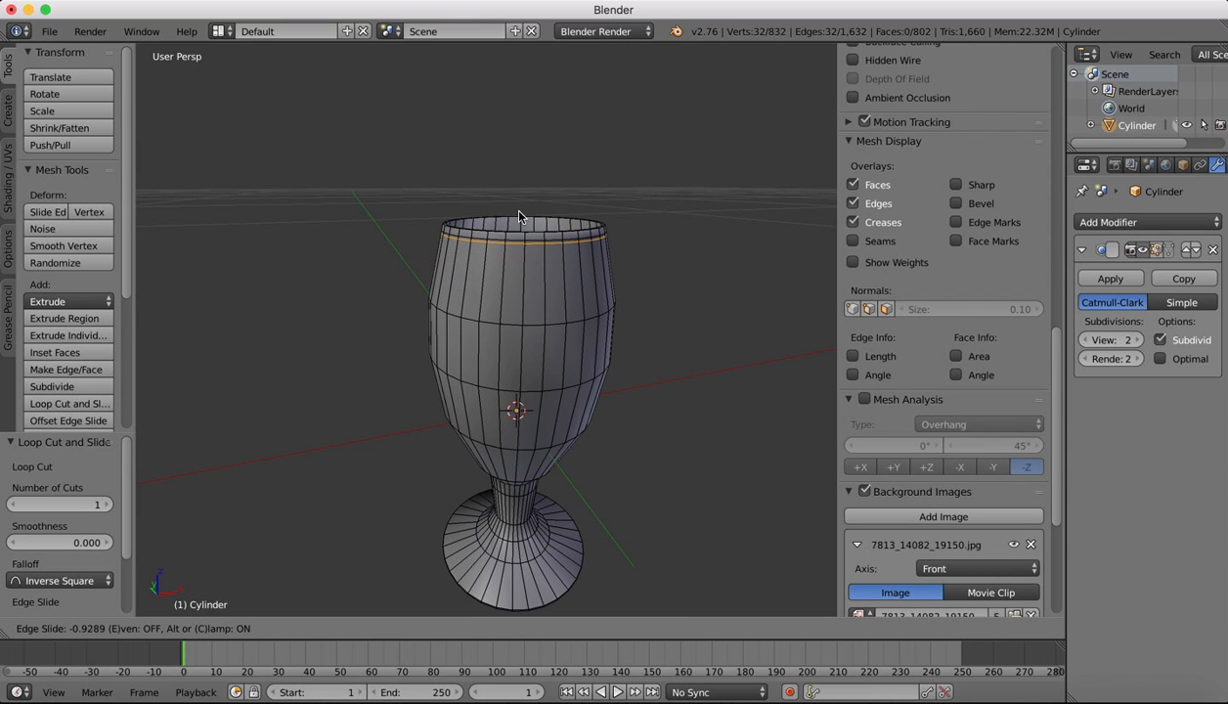
pyautogui.click(519, 217)
pyautogui.moveTo(585, 161); pyautogui.dragTo(585, 157, button='middle')
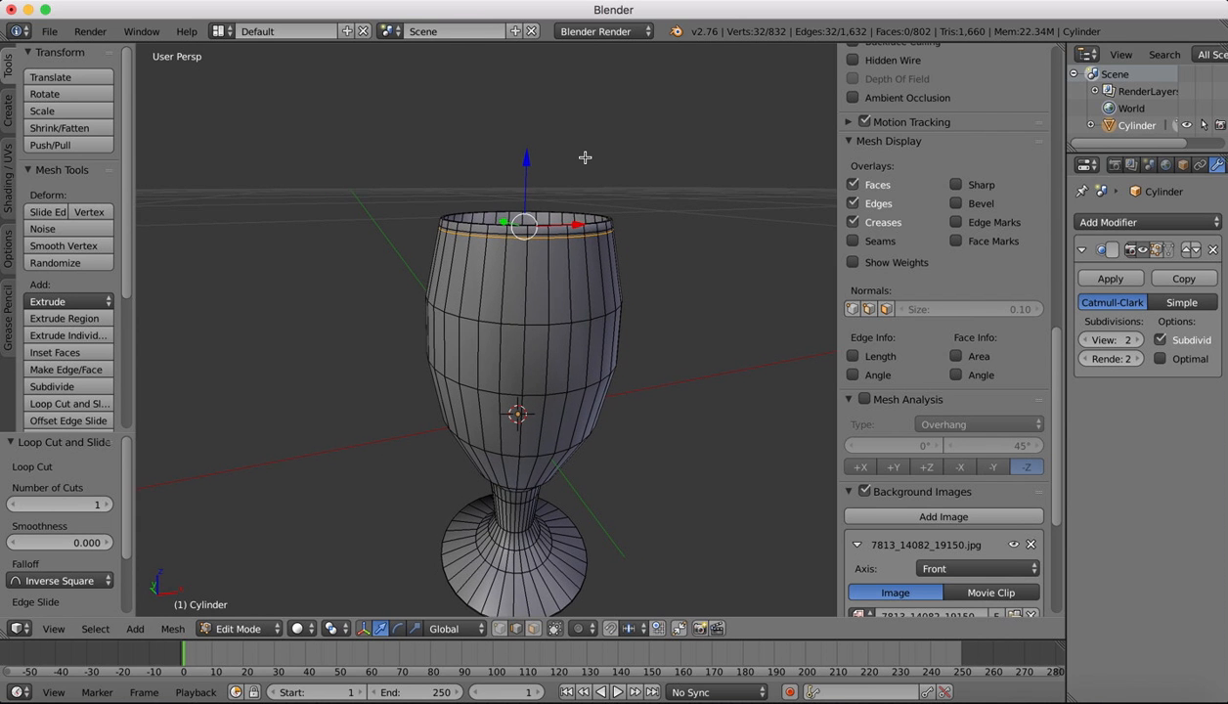
pyautogui.moveTo(590, 207); pyautogui.dragTo(563, 243, button='middle')
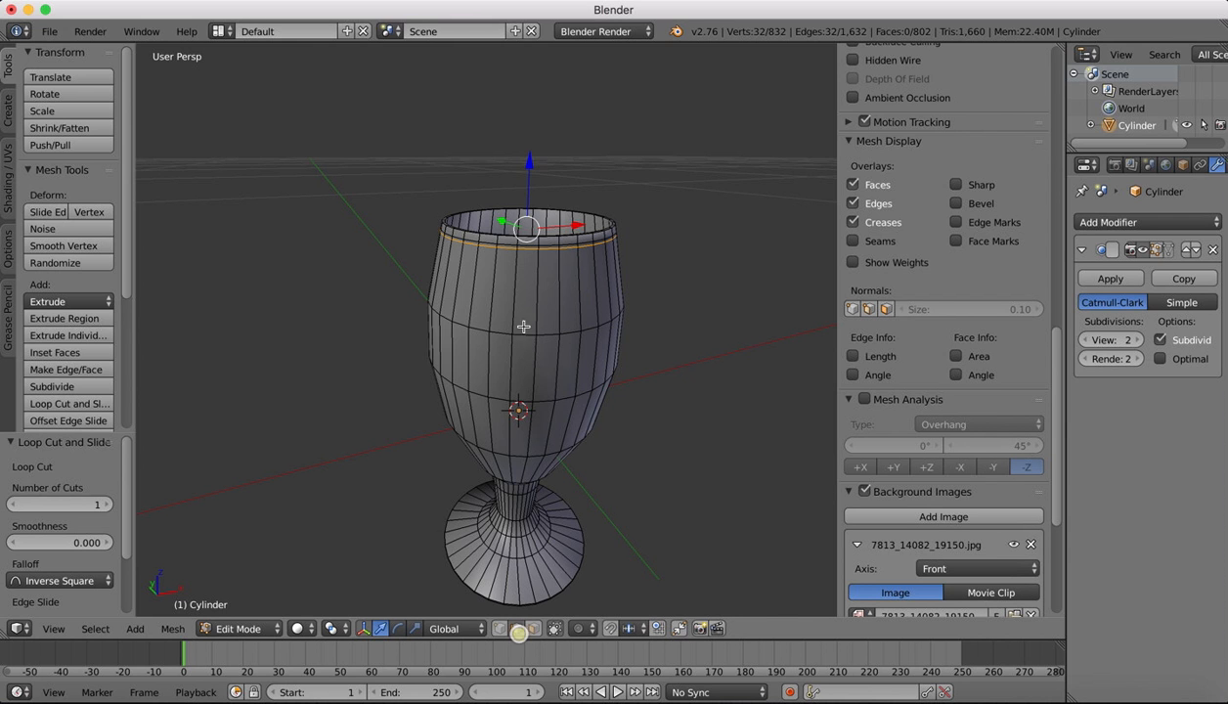
# - Select both new edge loops below the rim and raise them about 0.001 along Z
pyautogui.rightClick(548, 239)
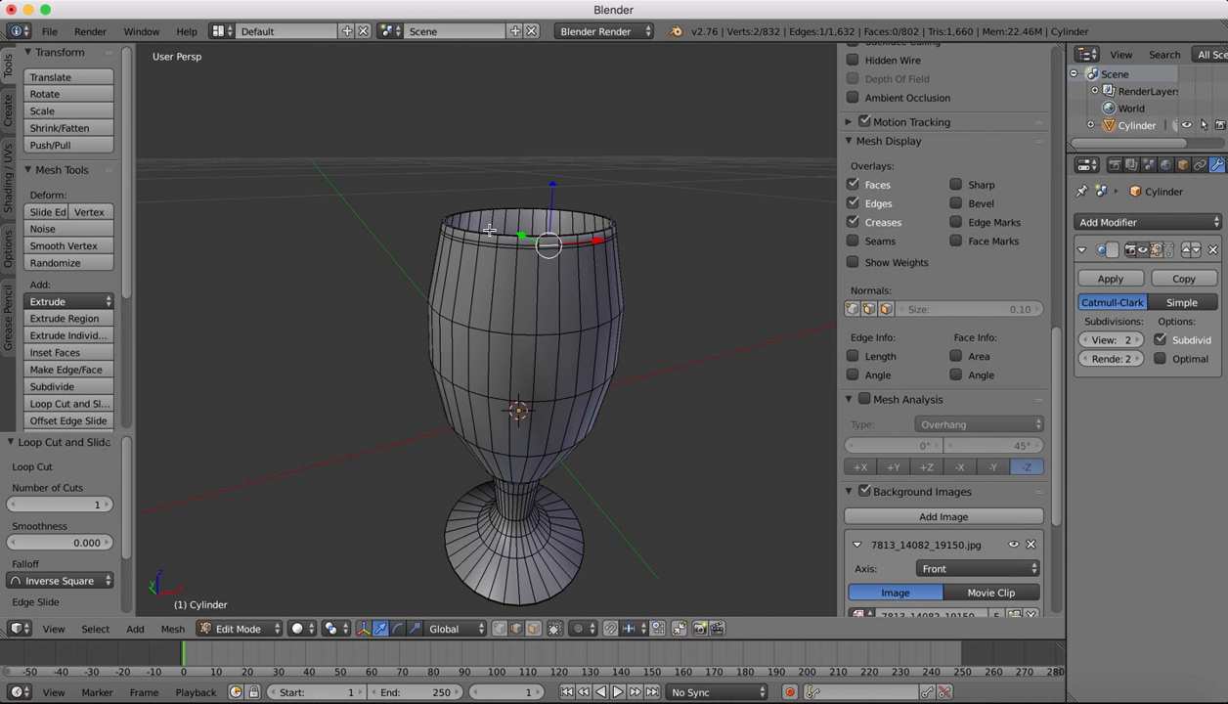
pyautogui.scroll(5, 482, 225)
pyautogui.scroll(-5, 489, 223)
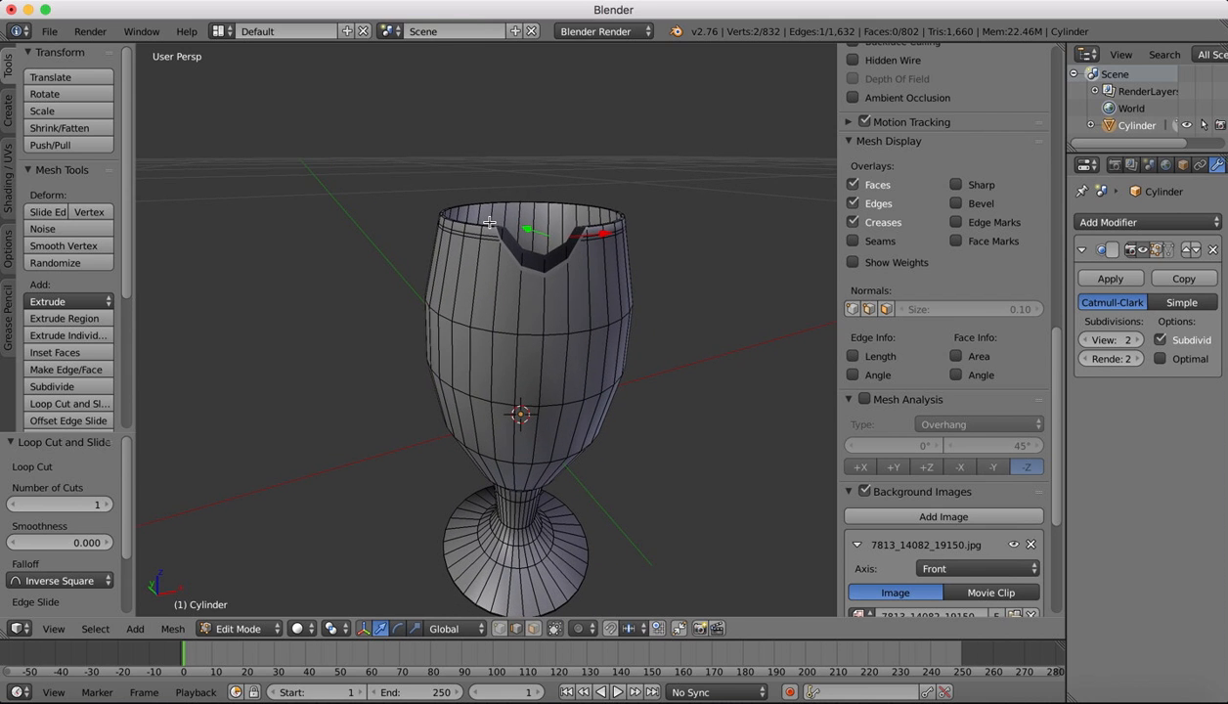
pyautogui.keyDown('shift'); pyautogui.rightClick(509, 245); pyautogui.keyUp('shift')
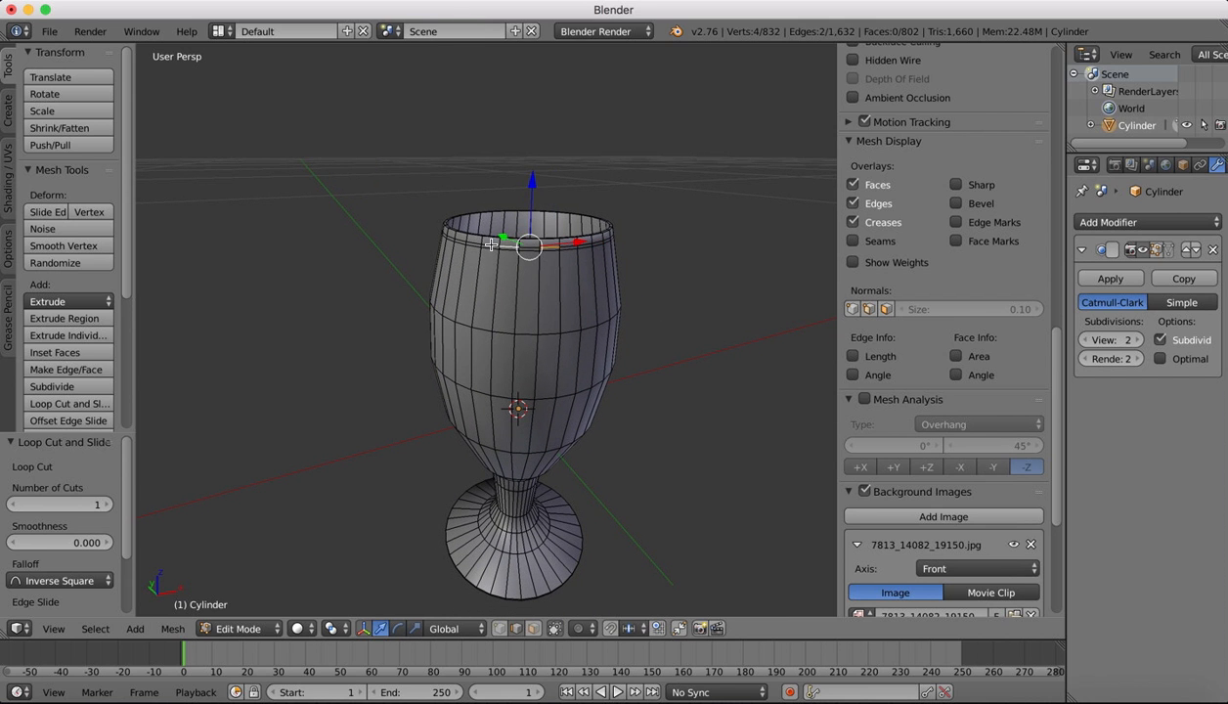
pyautogui.keyDown('alt'); pyautogui.rightClick(491, 245); pyautogui.keyUp('alt')
pyautogui.keyDown('alt'); pyautogui.keyDown('shift'); pyautogui.rightClick(483, 244); pyautogui.keyUp('shift'); pyautogui.keyUp('alt')
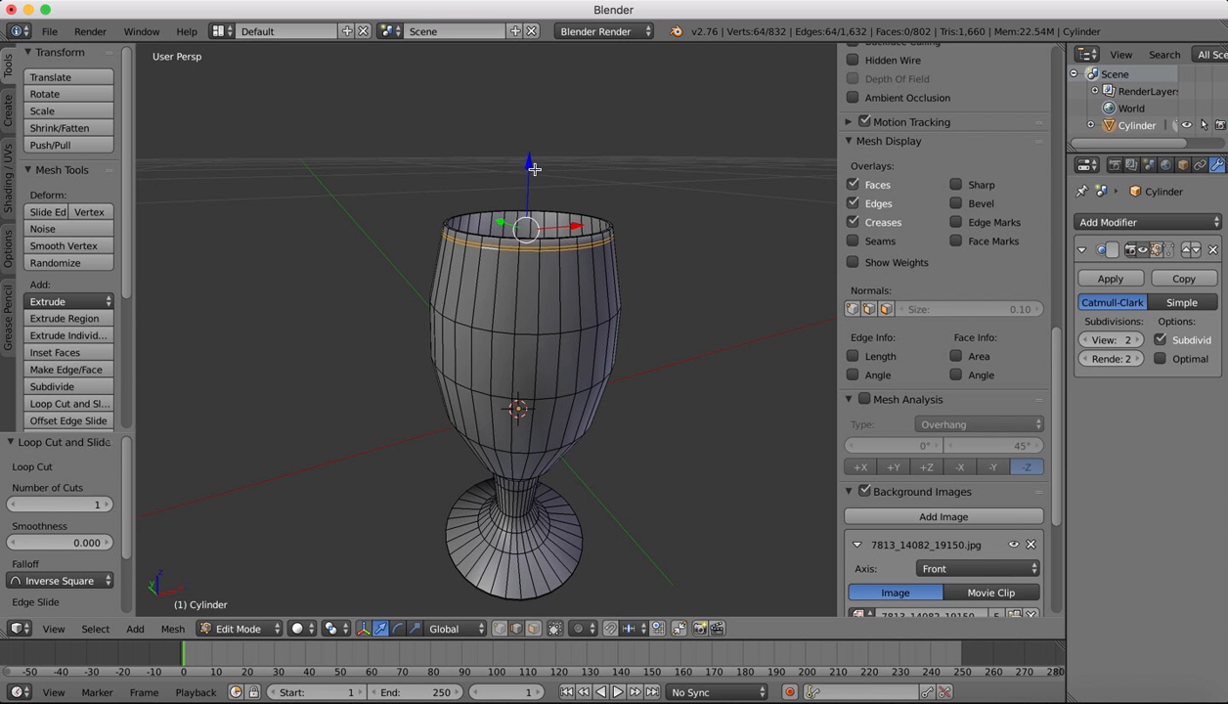
pyautogui.moveTo(529, 165); pyautogui.dragTo(529, 164)
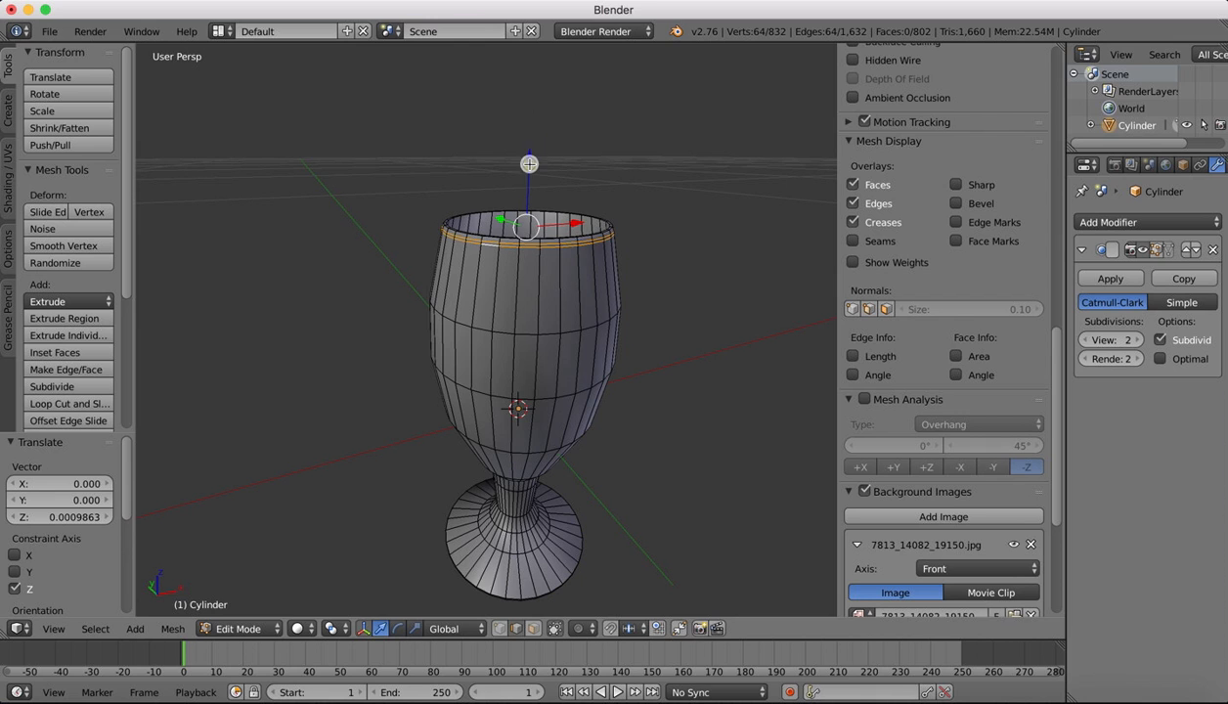
# - Select the edge loop at the outer rim of the glass and scale it by 1.015
pyautogui.rightClick(571, 238)
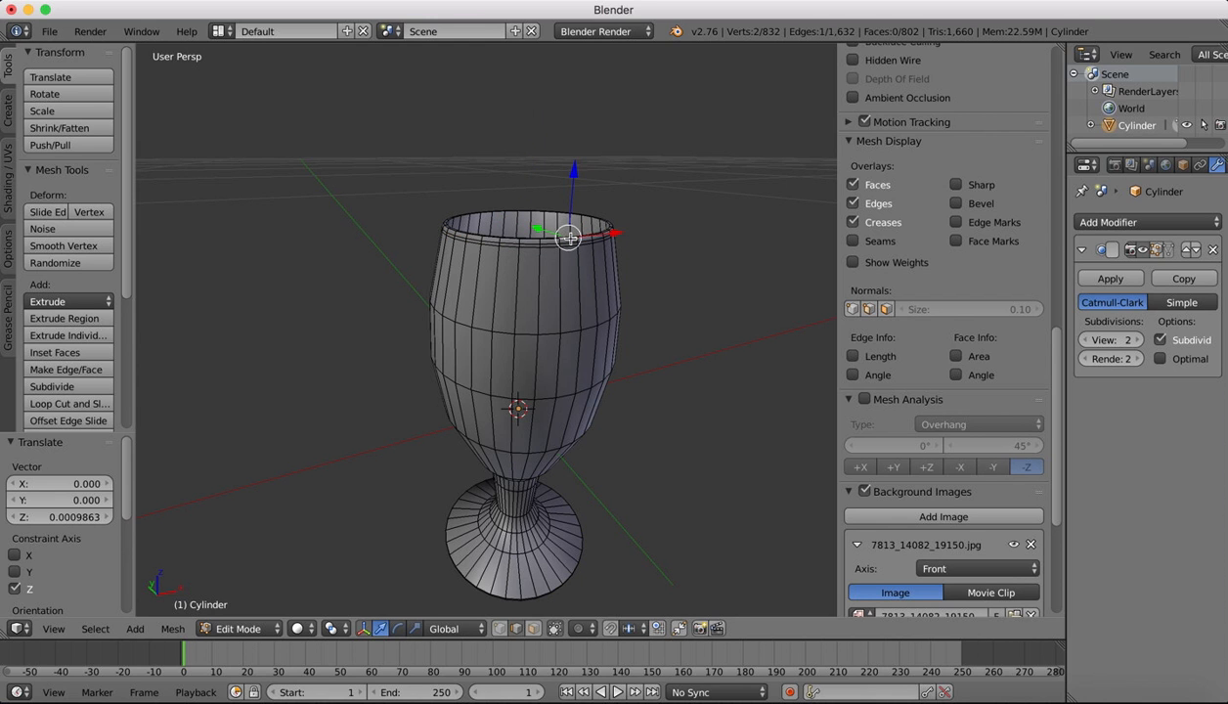
pyautogui.keyDown('alt'); pyautogui.keyDown('shift'); pyautogui.rightClick(536, 240); pyautogui.keyUp('shift'); pyautogui.keyUp('alt')
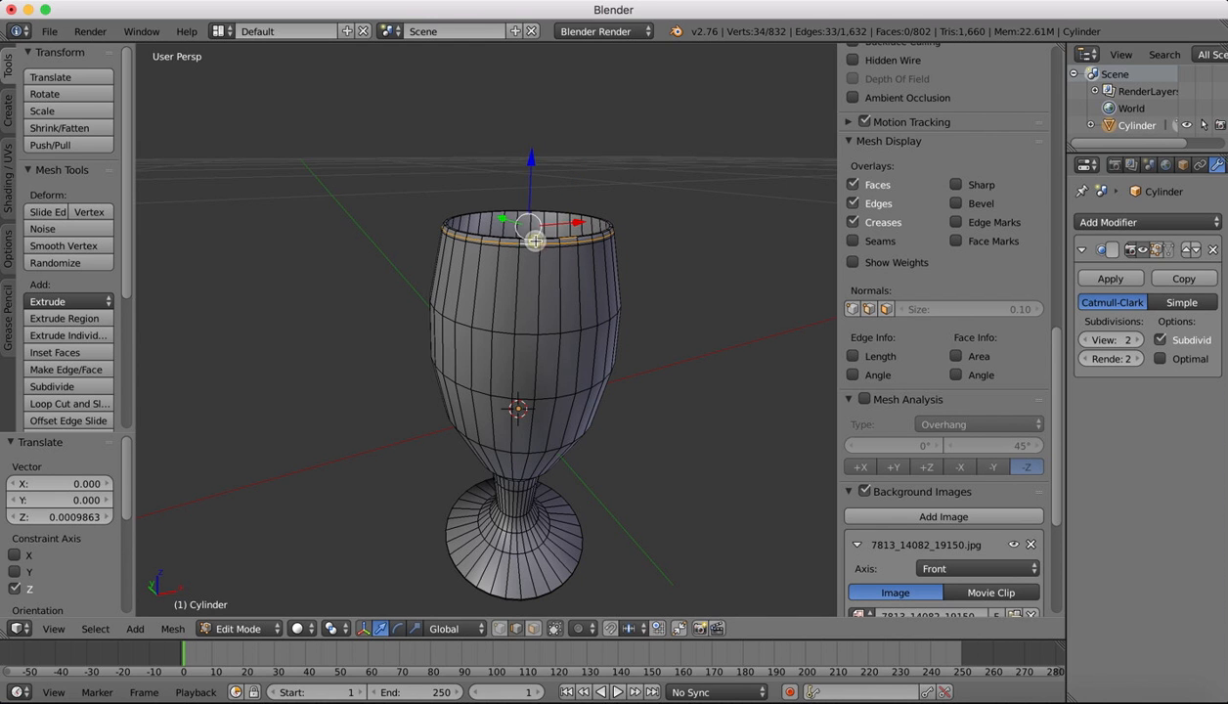
pyautogui.keyDown('alt'); pyautogui.rightClick(591, 234); pyautogui.keyUp('alt')
pyautogui.keyDown('alt'); pyautogui.rightClick(540, 233); pyautogui.keyUp('alt')
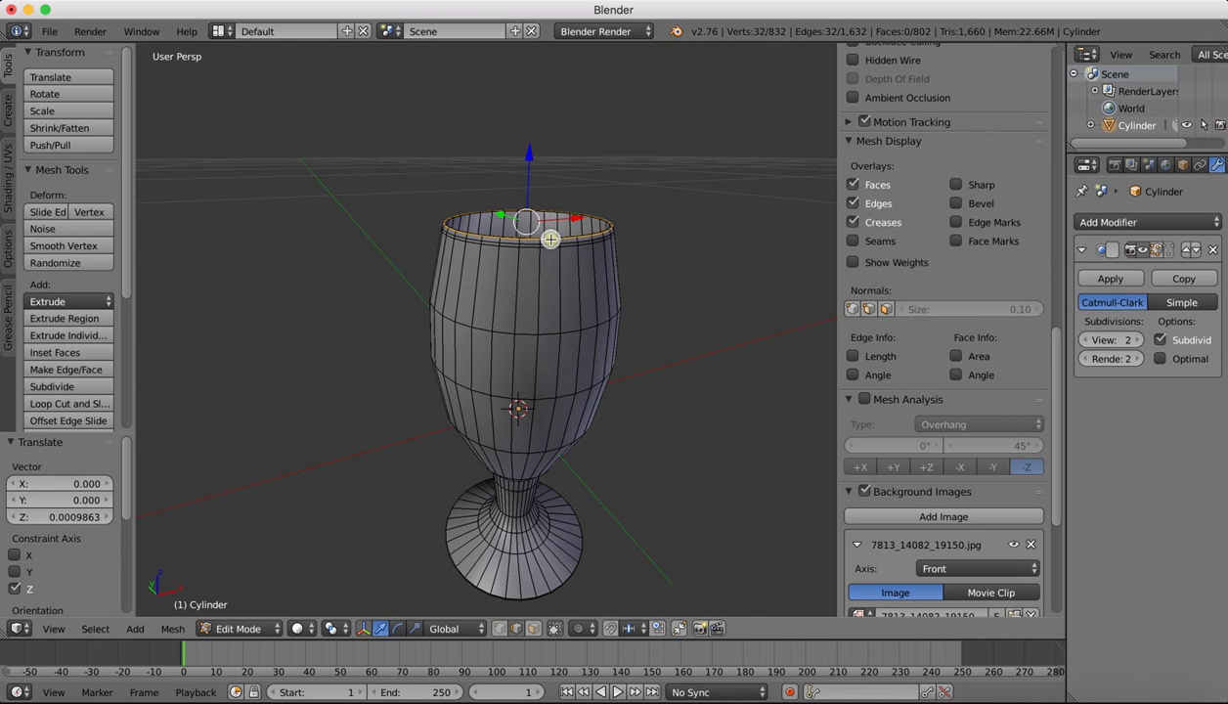
pyautogui.press('s')
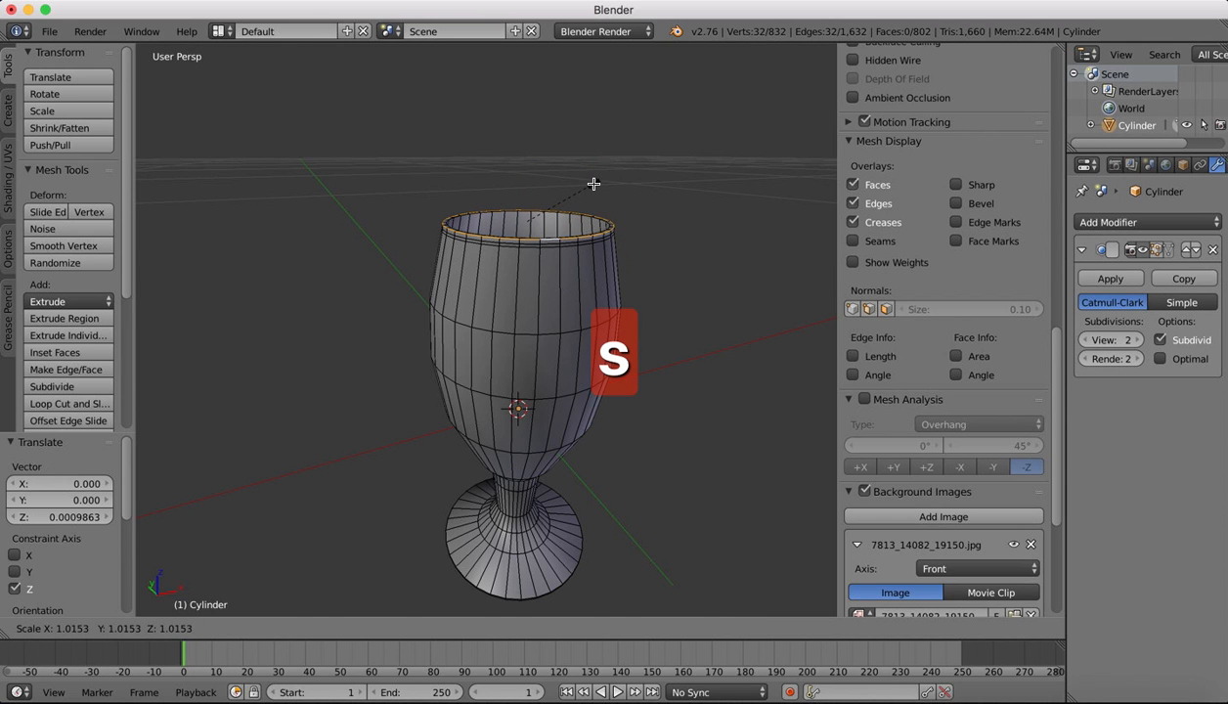
pyautogui.click(594, 184)
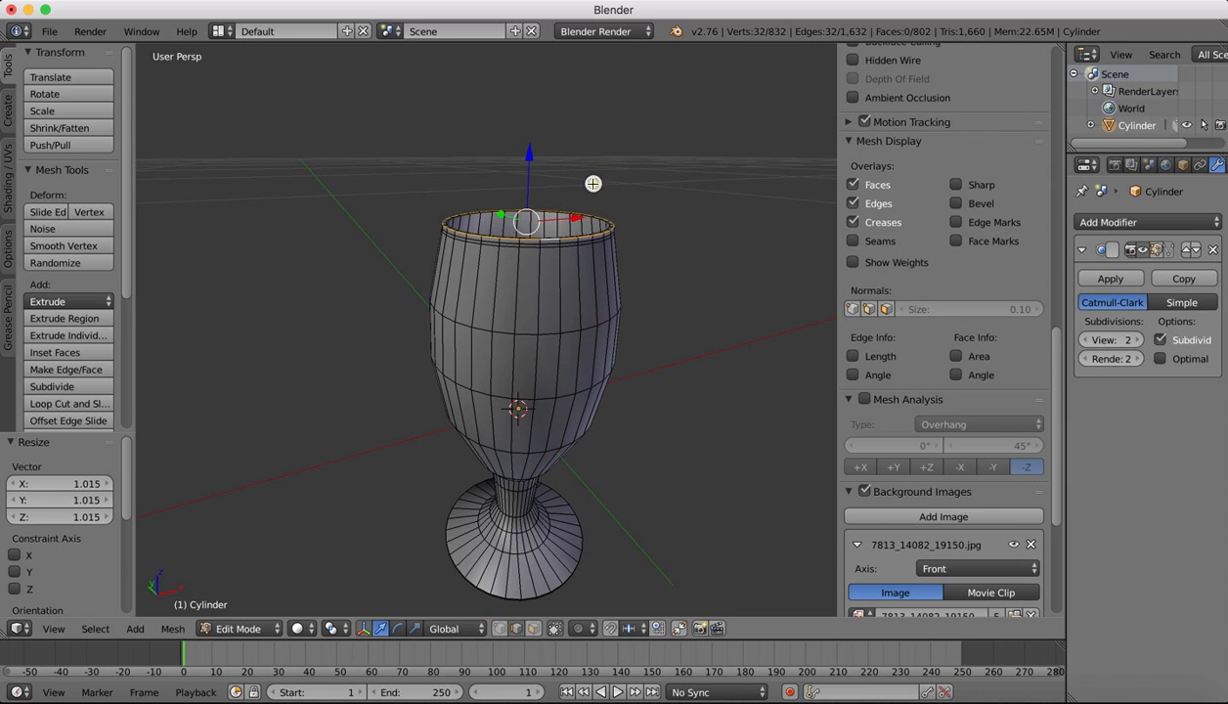
# - Return to Object Mode and inspect the smoothed rim, bowl and underside of the foot from several angles
pyautogui.click(261, 631)
pyautogui.click(253, 611)
pyautogui.scroll(3, 527, 137)
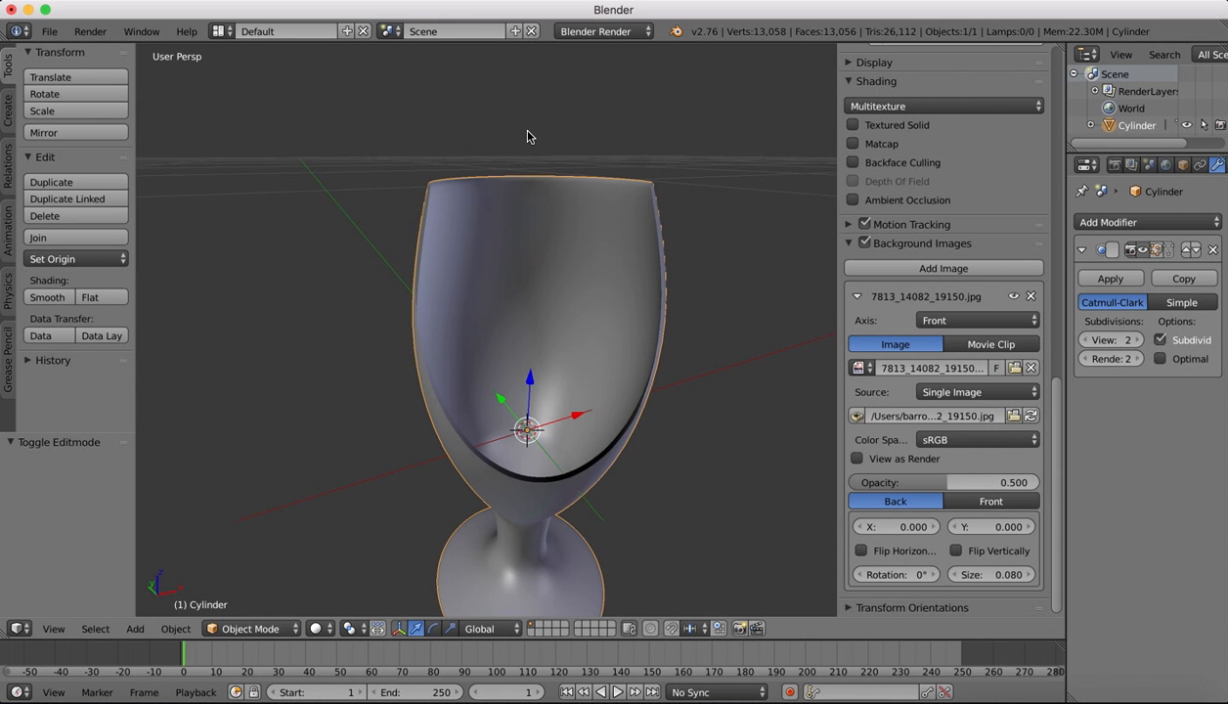
pyautogui.scroll(-3, 527, 137)
pyautogui.press('KP_8')
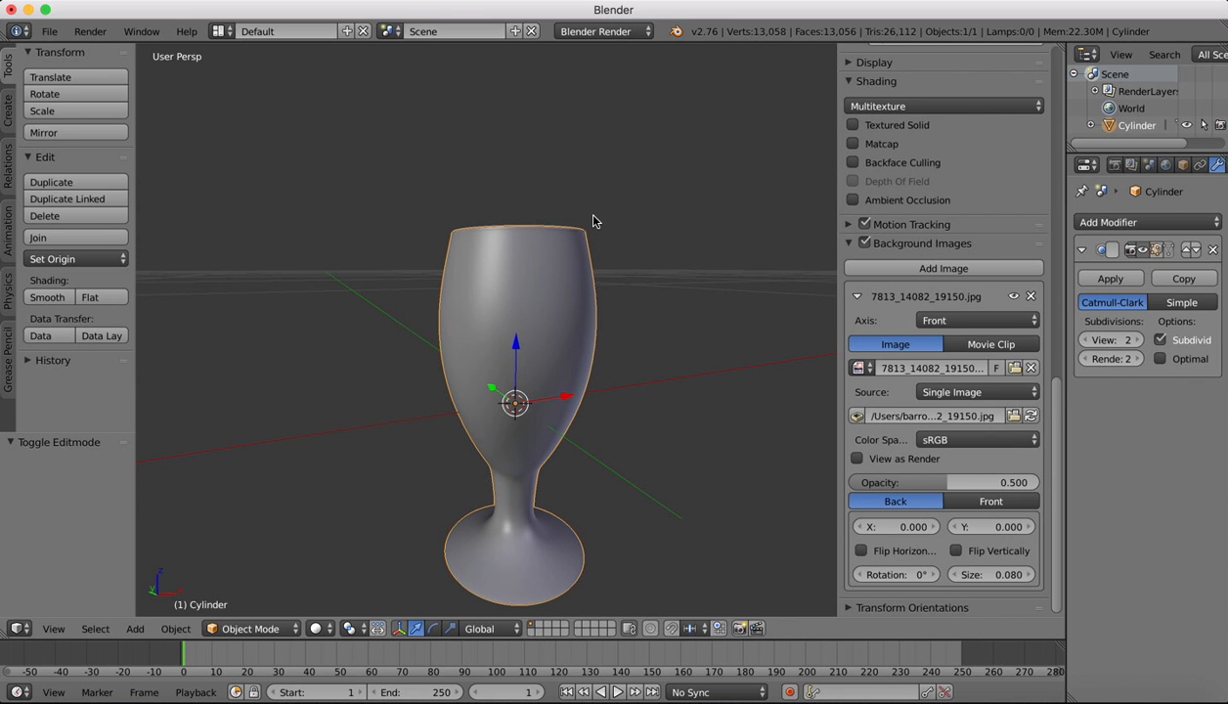
pyautogui.scroll(5, 594, 216)
pyautogui.scroll(1, 594, 222)
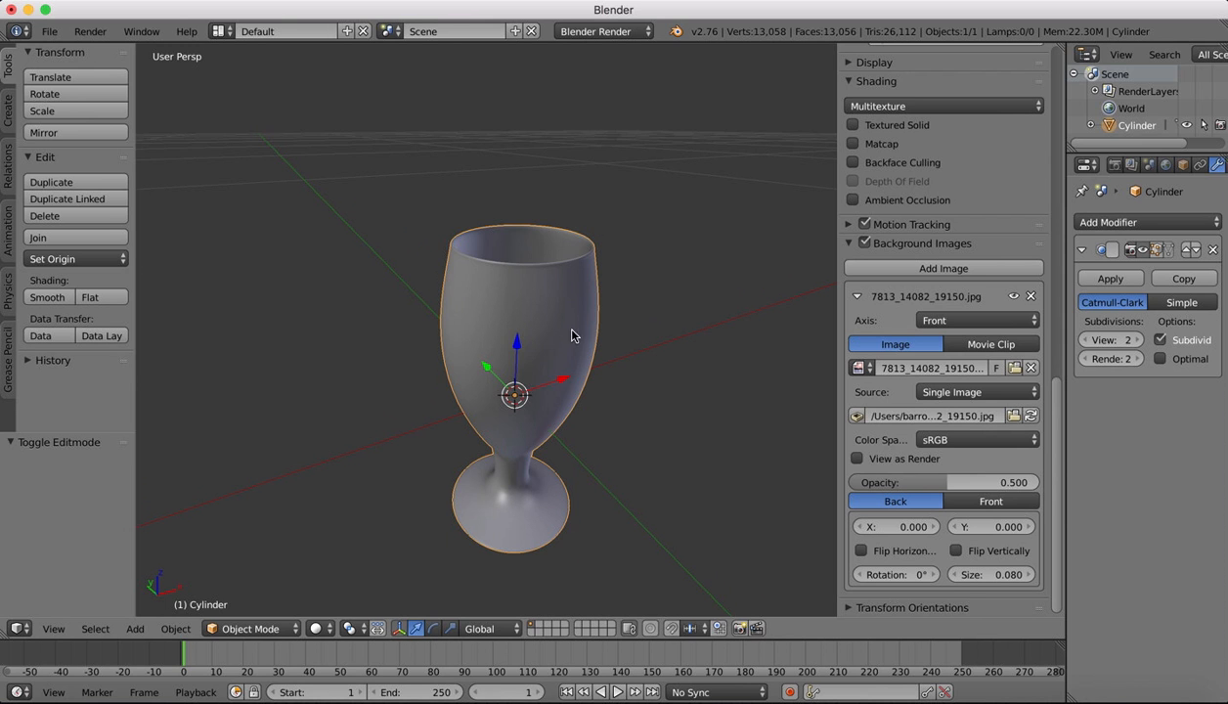
pyautogui.scroll(-1, 621, 448)
pyautogui.scroll(-10, 621, 448)
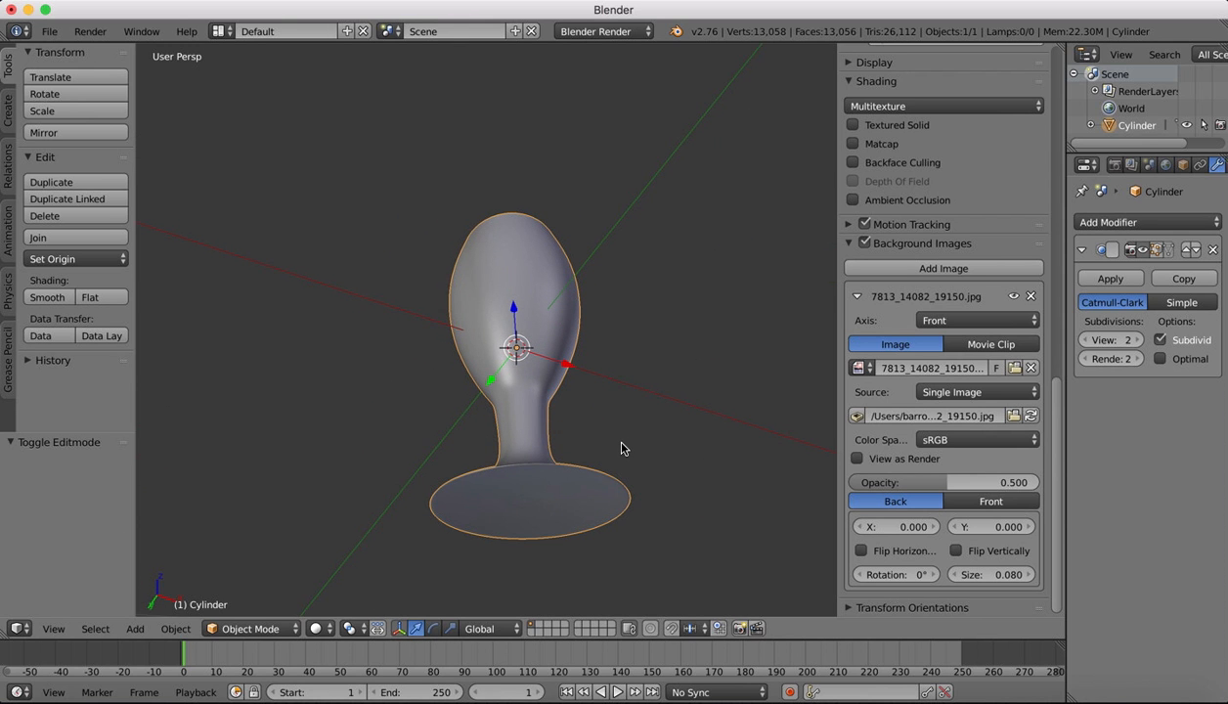
# - In Edit Mode, select the full edge loop around the outer edge of the foot
pyautogui.click(245, 629)
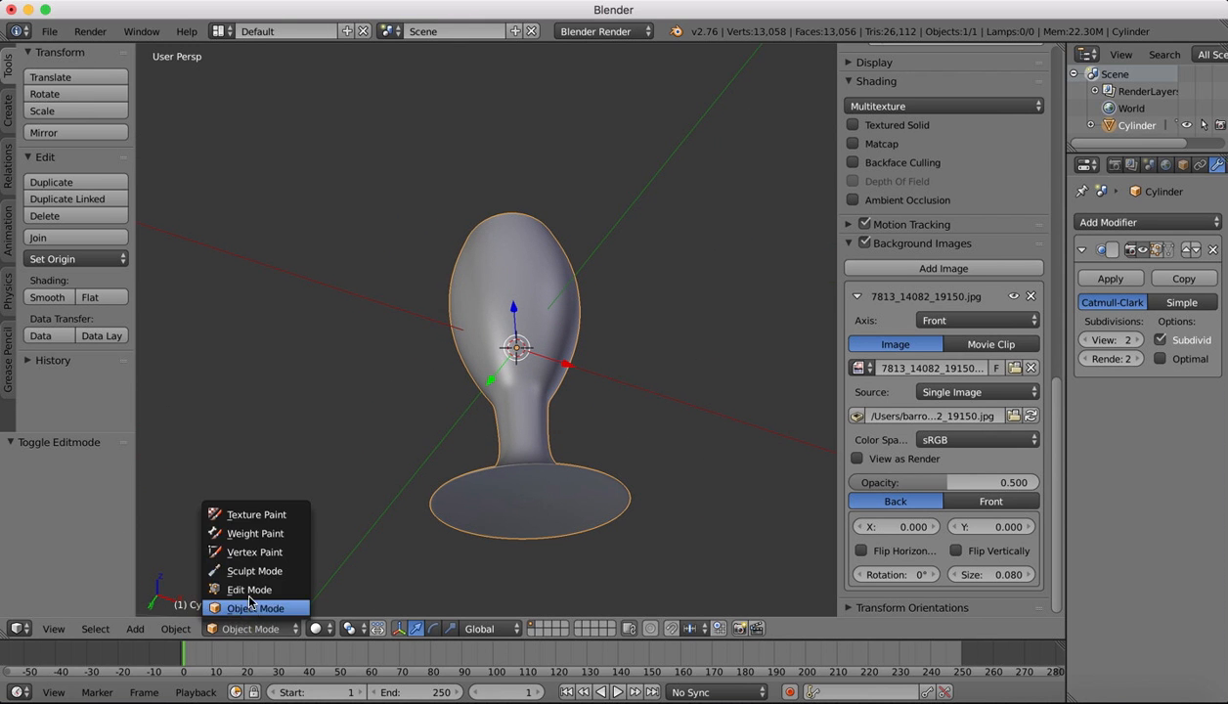
pyautogui.click(244, 585)
pyautogui.scroll(10, 529, 476)
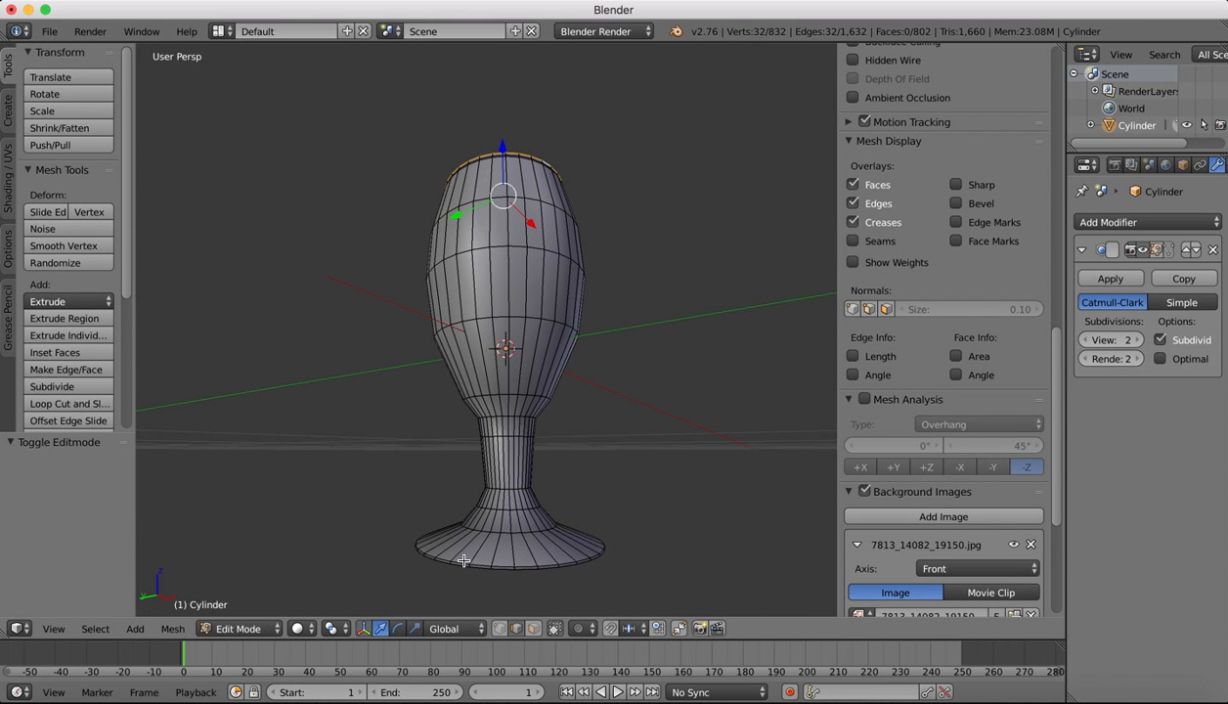
pyautogui.rightClick(464, 560)
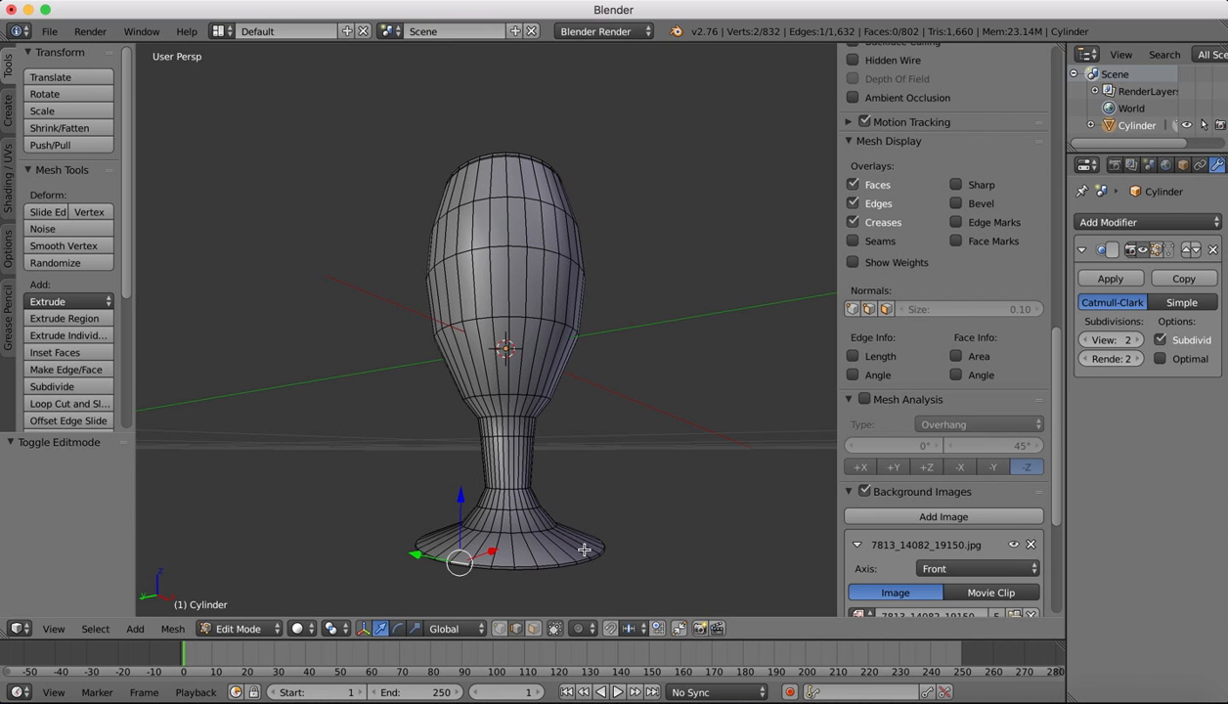
pyautogui.keyDown('alt'); pyautogui.rightClick(505, 565); pyautogui.keyUp('alt')
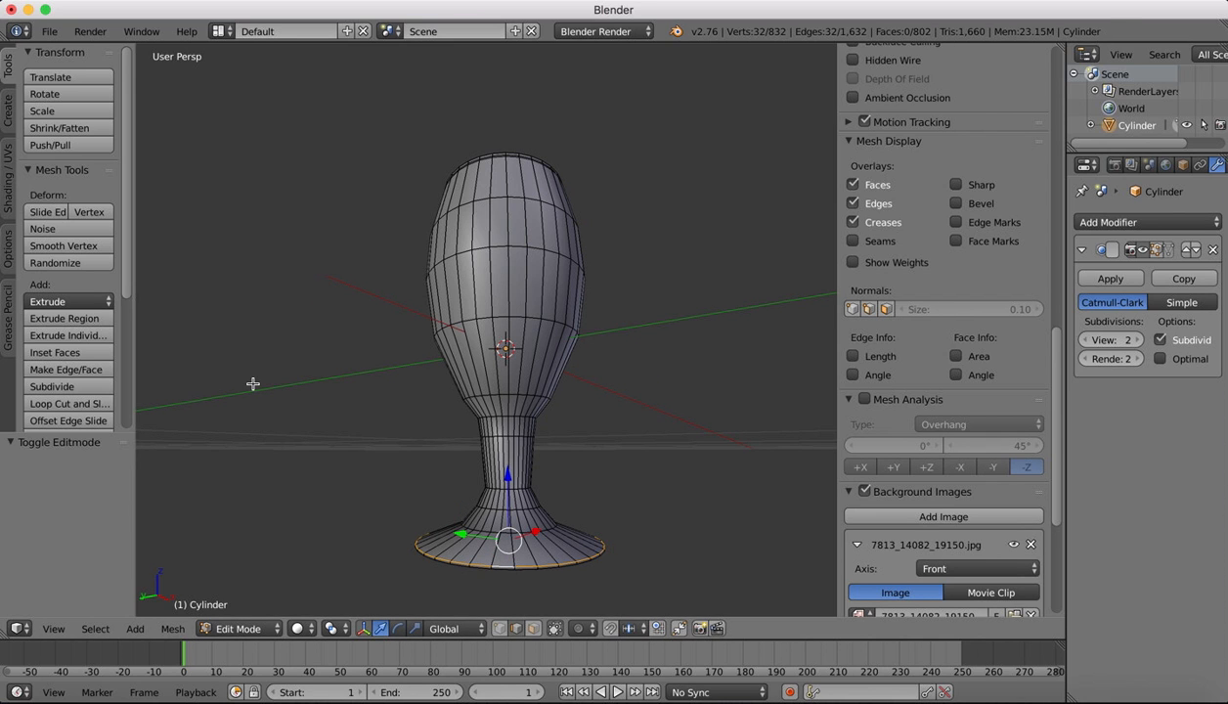
# - Bevel the selected outer edge loop of the glass's foot with an offset of 0.0005
pyautogui.hotkey('ctrl', 'b')
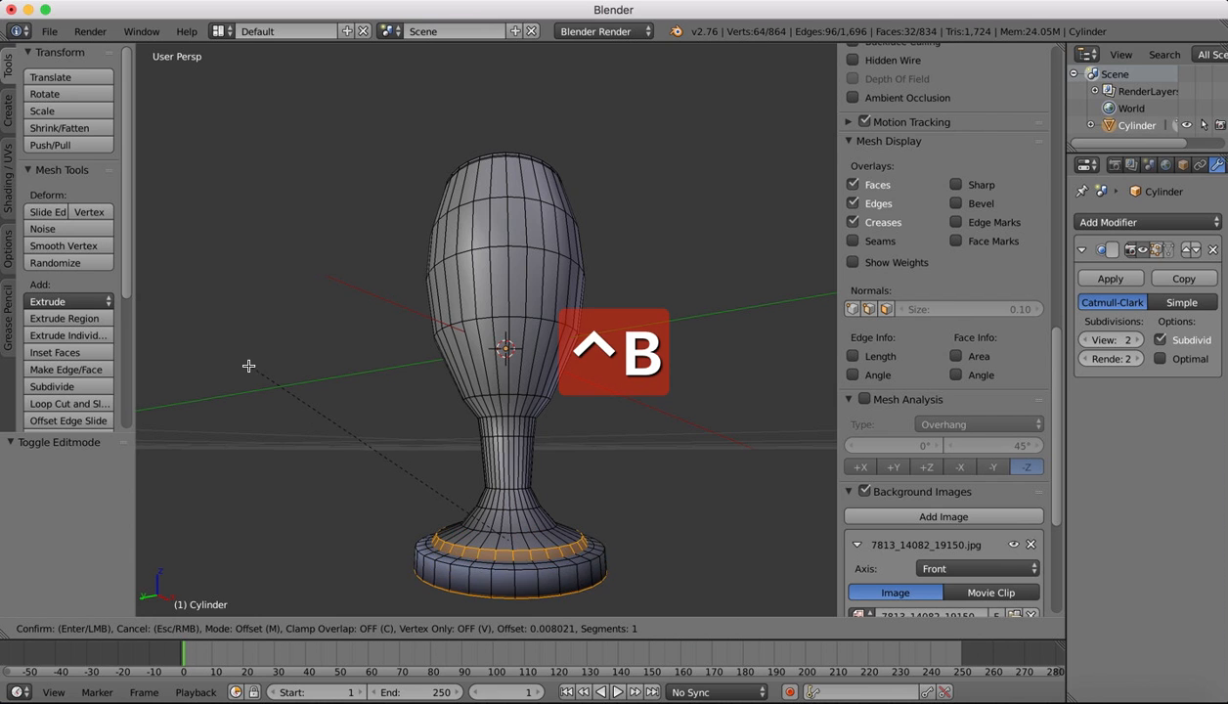
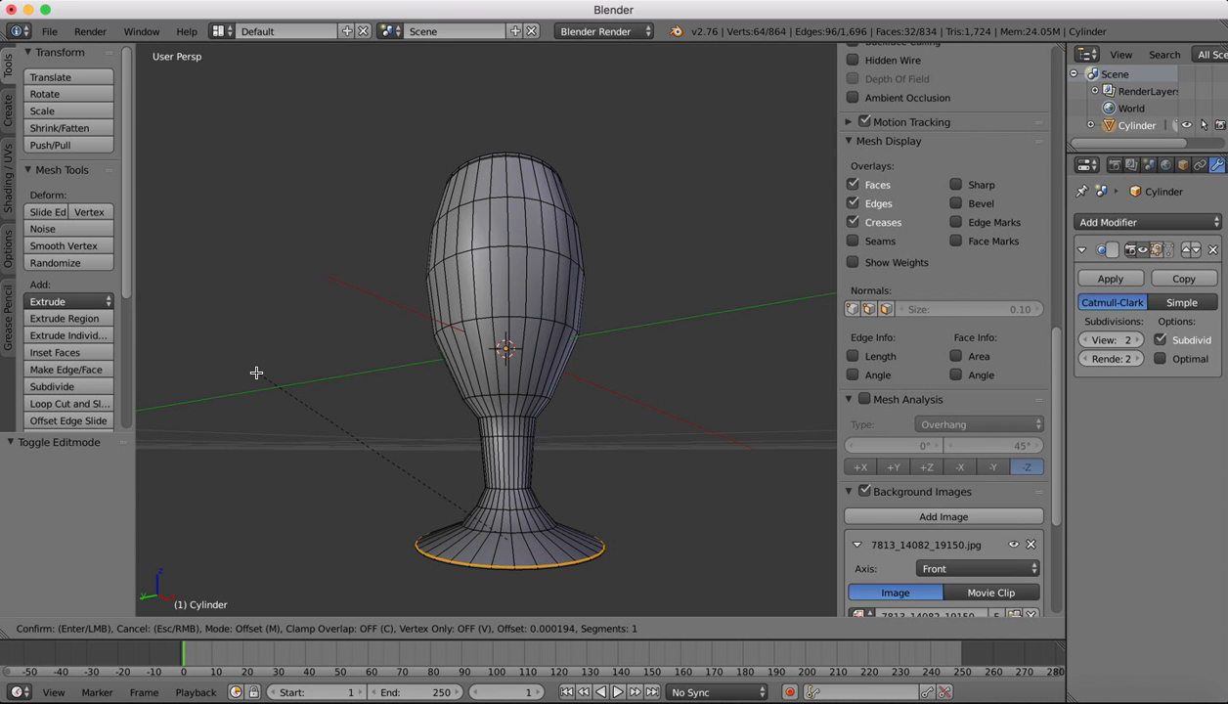
pyautogui.write('0.0')
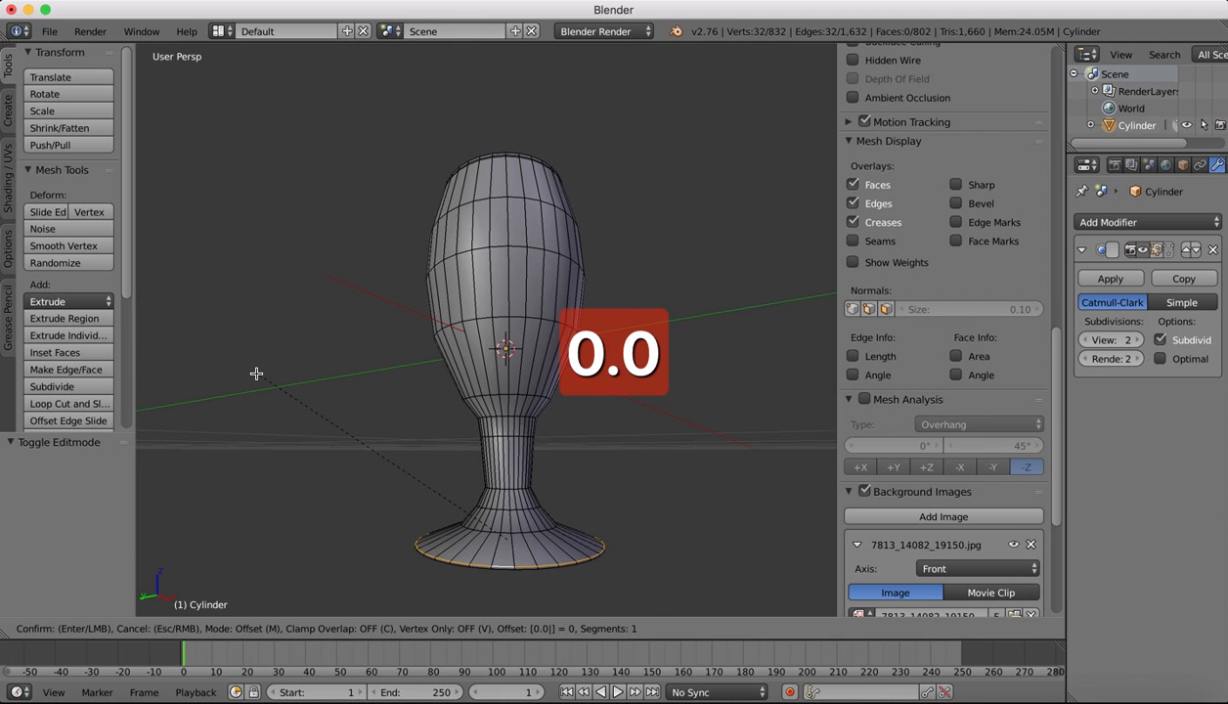
pyautogui.write('3')
pyautogui.press('BackSpace')
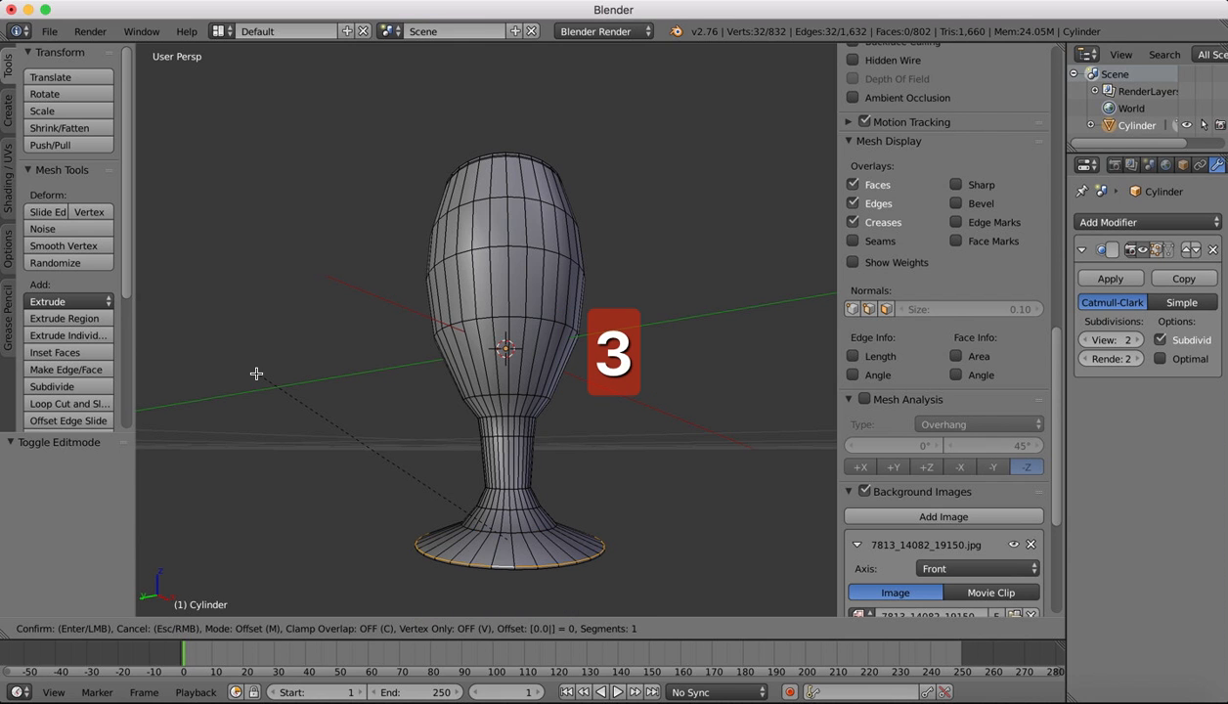
pyautogui.write('0.003')
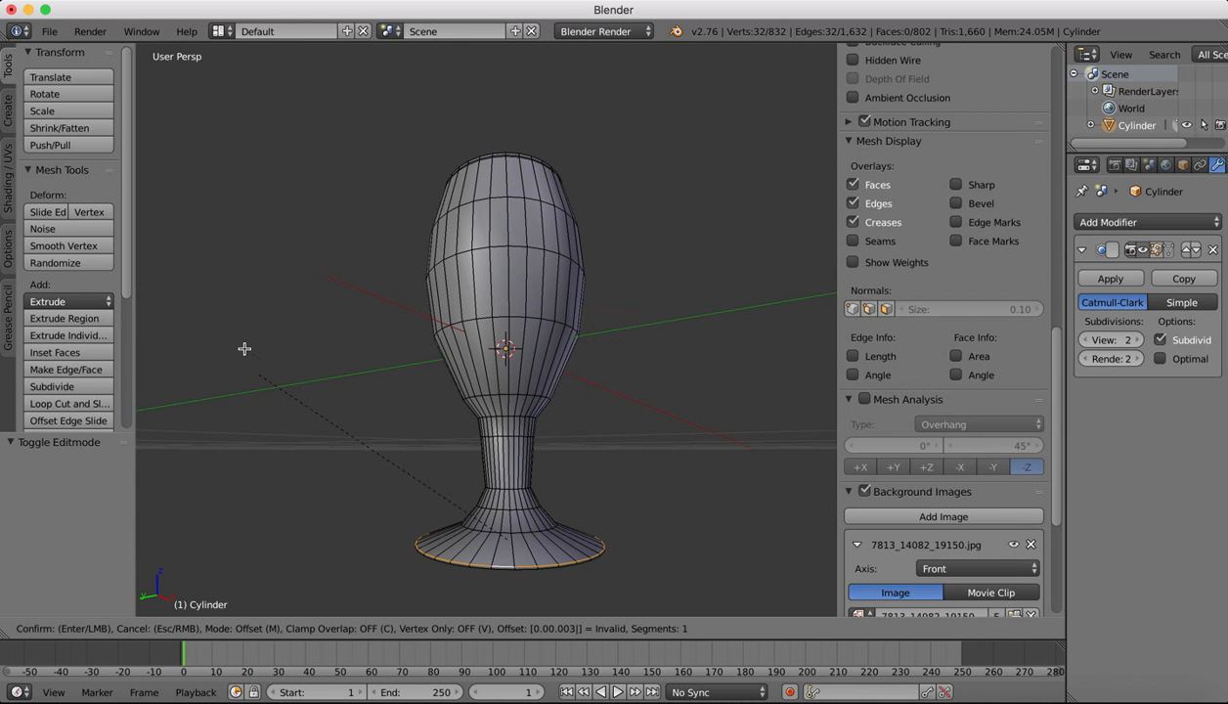
pyautogui.write('0.')
pyautogui.press('BackSpace')
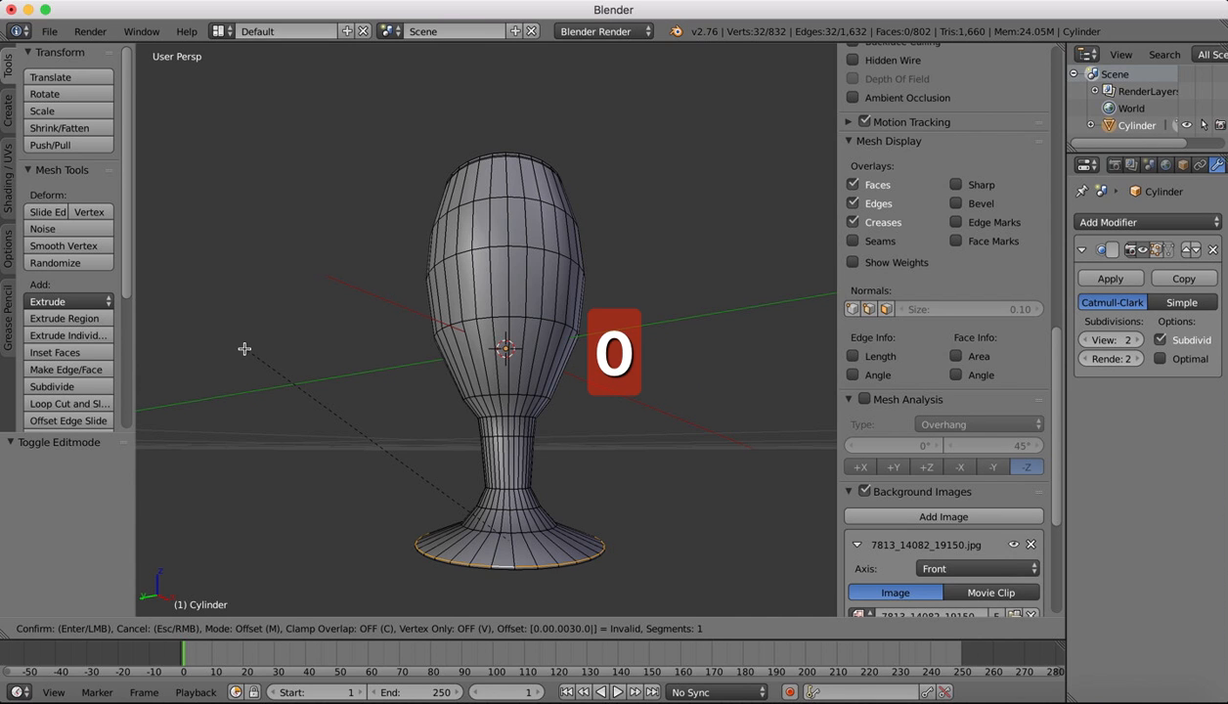
pyautogui.write('5')
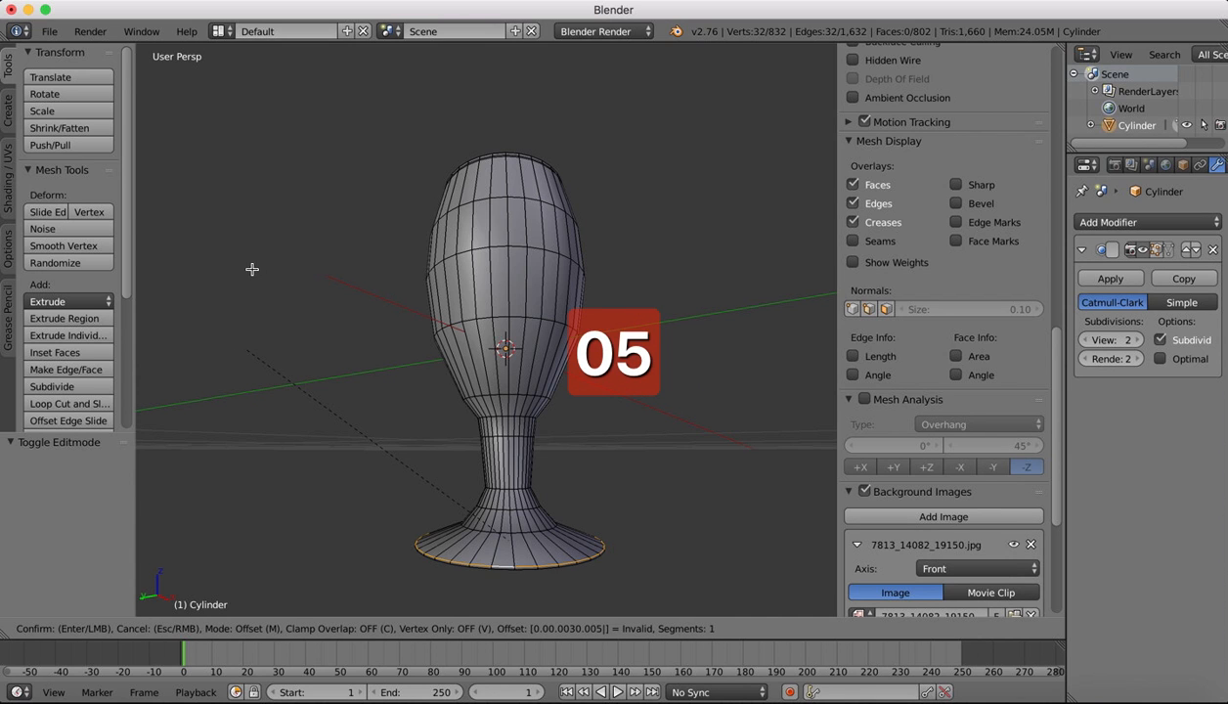
pyautogui.press('BackSpace')
pyautogui.press('BackSpace')
pyautogui.press('BackSpace')
pyautogui.press('BackSpace')
pyautogui.press('BackSpace')
pyautogui.press('BackSpace')
pyautogui.press('BackSpace')
pyautogui.press('BackSpace')
pyautogui.press('BackSpace')
pyautogui.press('BackSpace')
pyautogui.press('BackSpace')
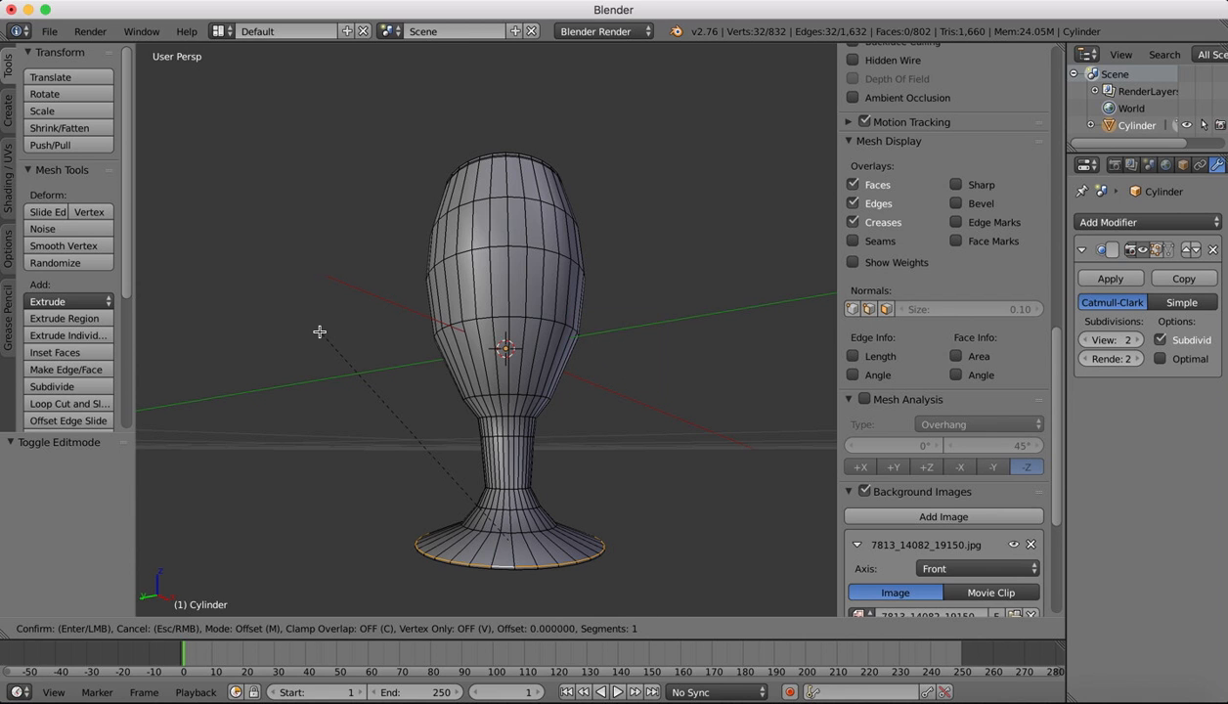
pyautogui.write('0.005')
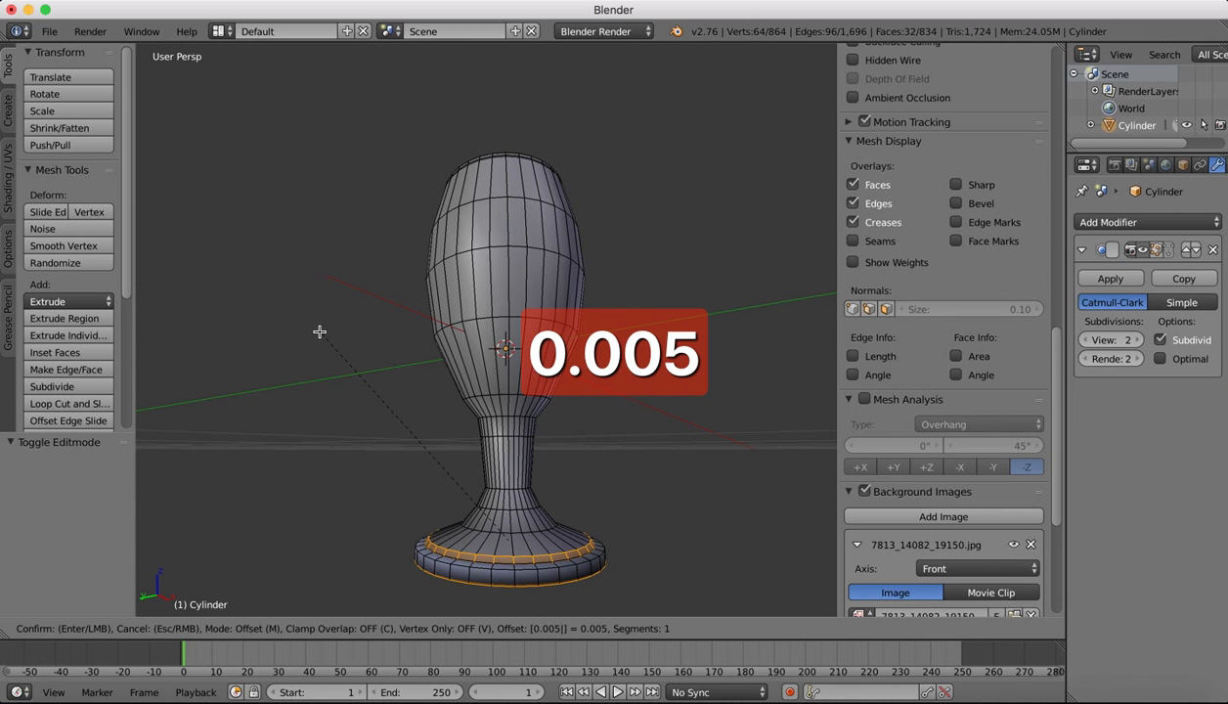
pyautogui.press('BackSpace')
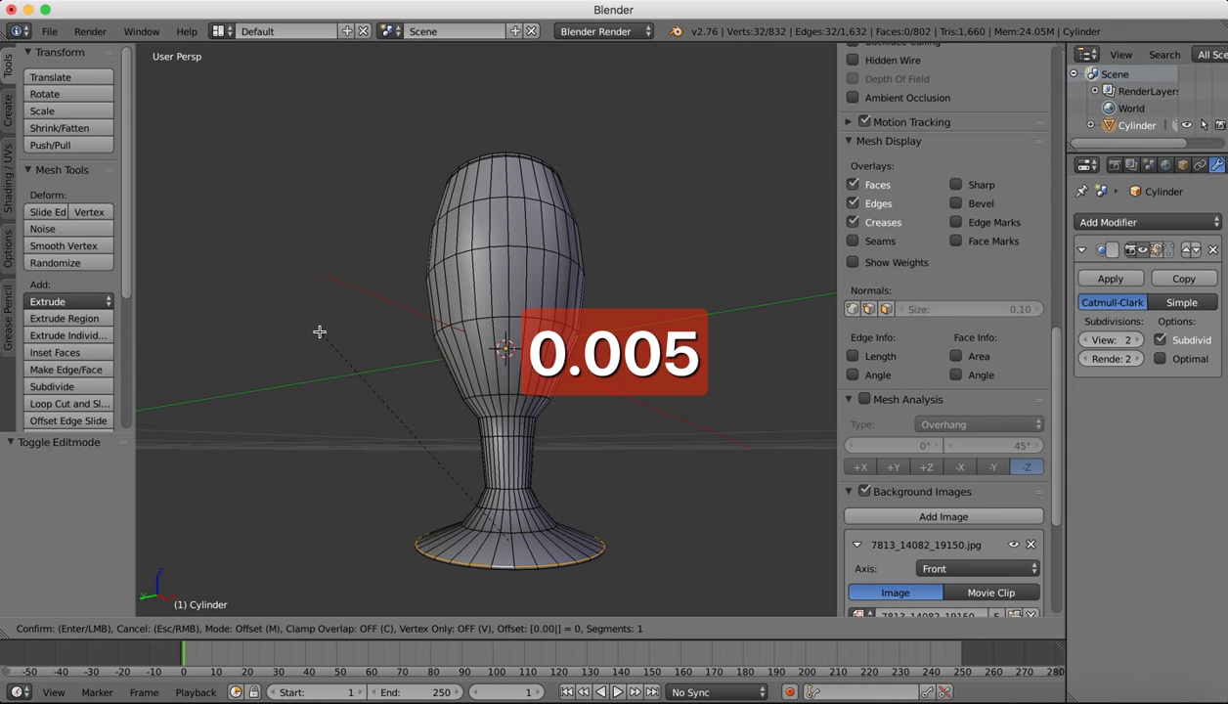
pyautogui.write('2')
pyautogui.press('BackSpace')
pyautogui.write('005')
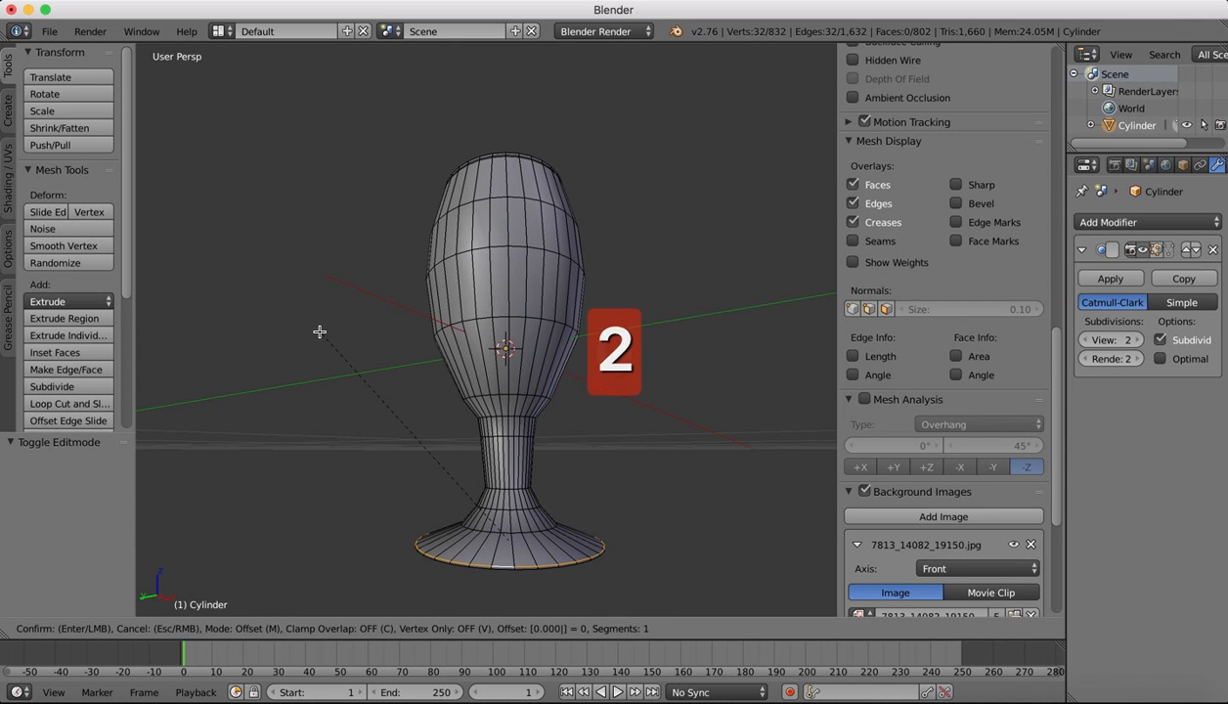
pyautogui.press('BackSpace')
pyautogui.press('BackSpace')
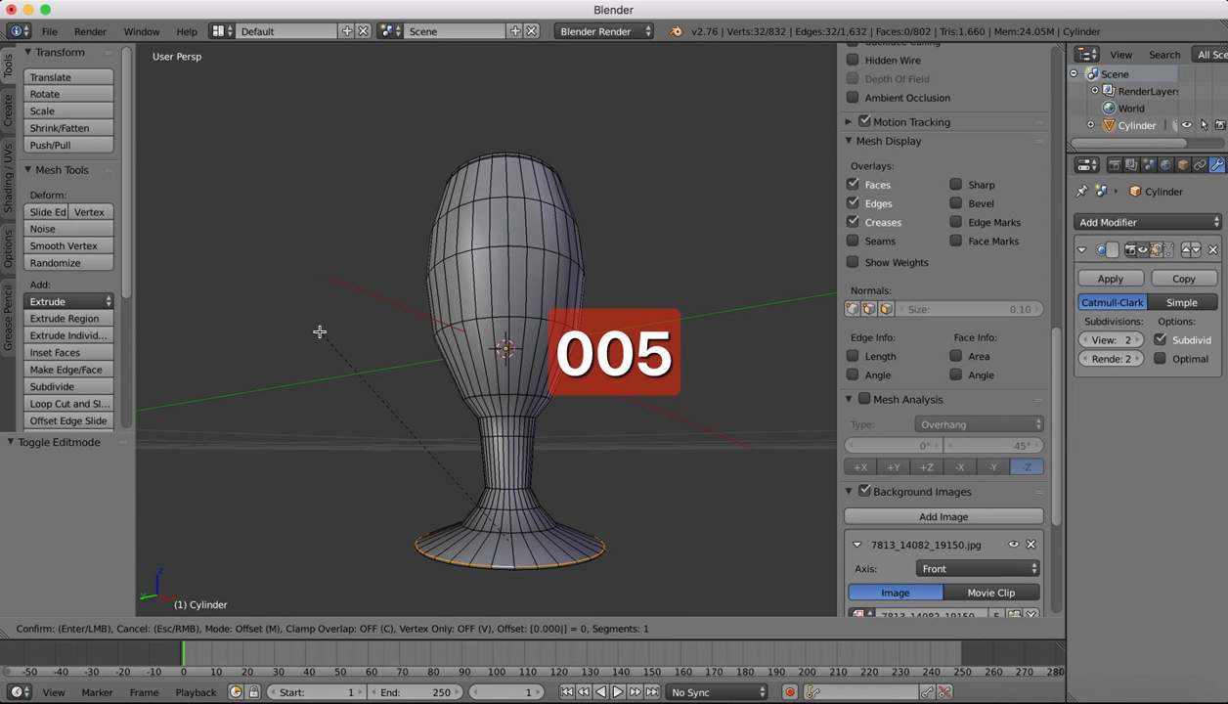
pyautogui.press('BackSpace')
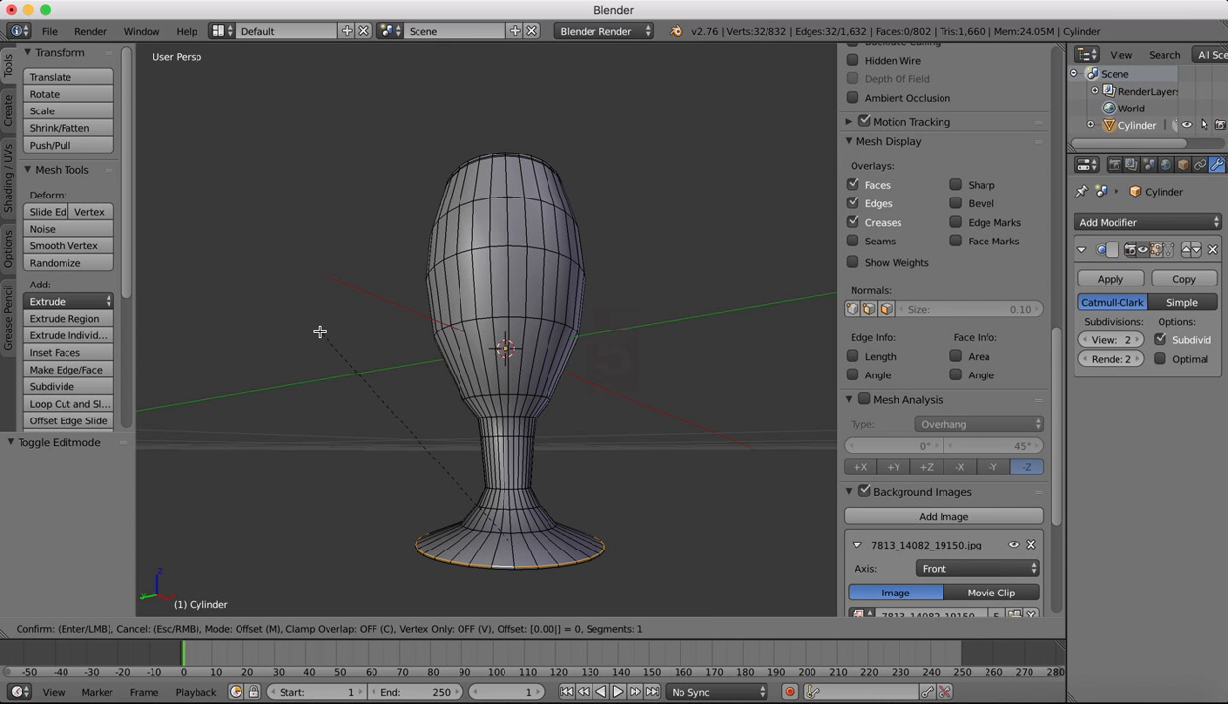
pyautogui.write('5')
pyautogui.press('BackSpace')
pyautogui.write('05')
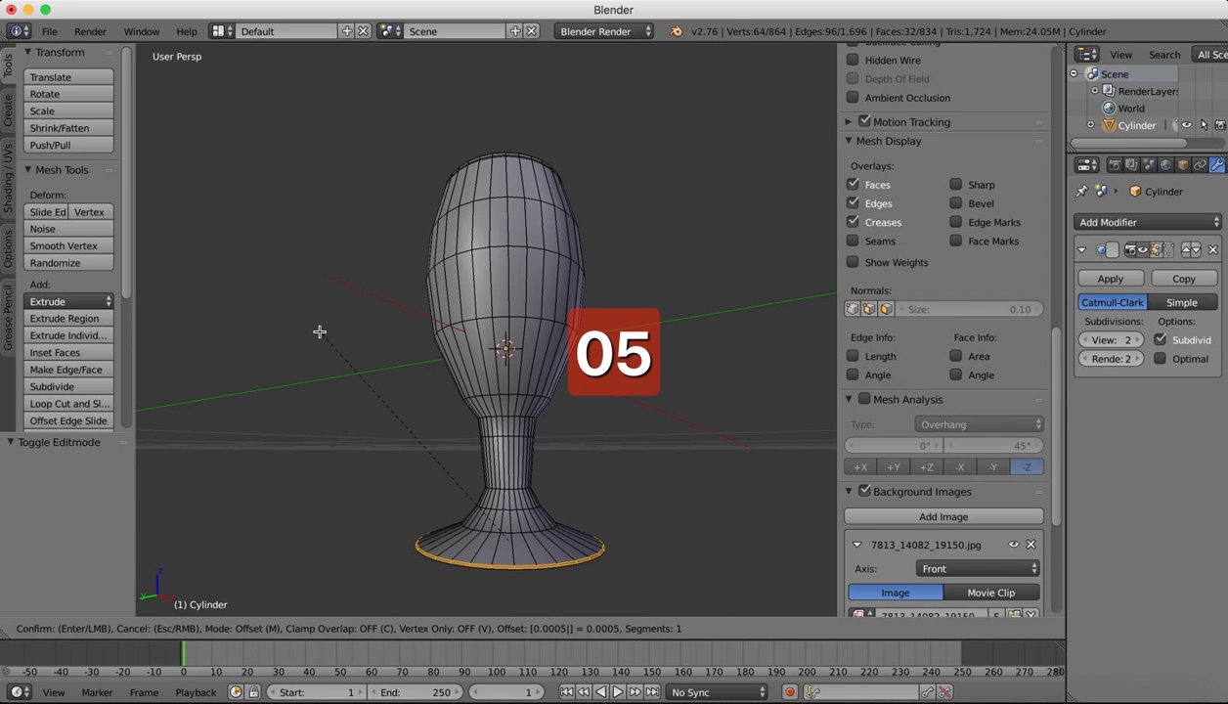
pyautogui.click(319, 332)
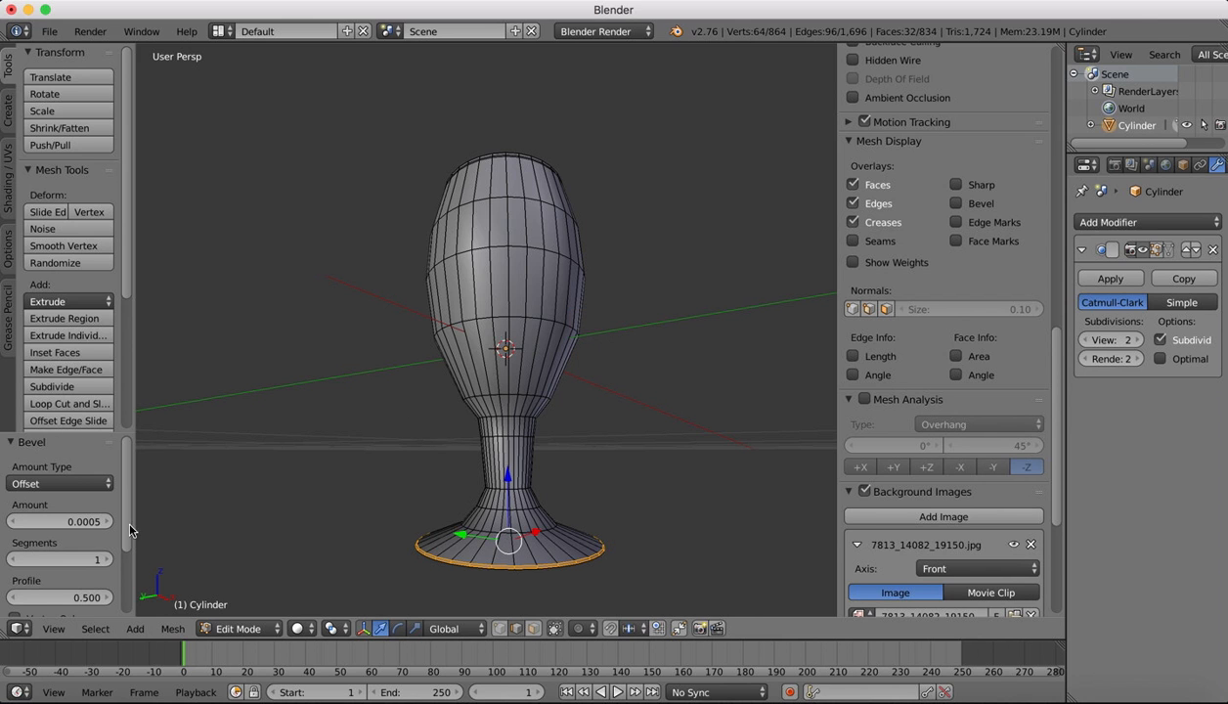
# - Set the foot rim bevel to 2 segments
pyautogui.click(107, 560)
pyautogui.click(108, 560)
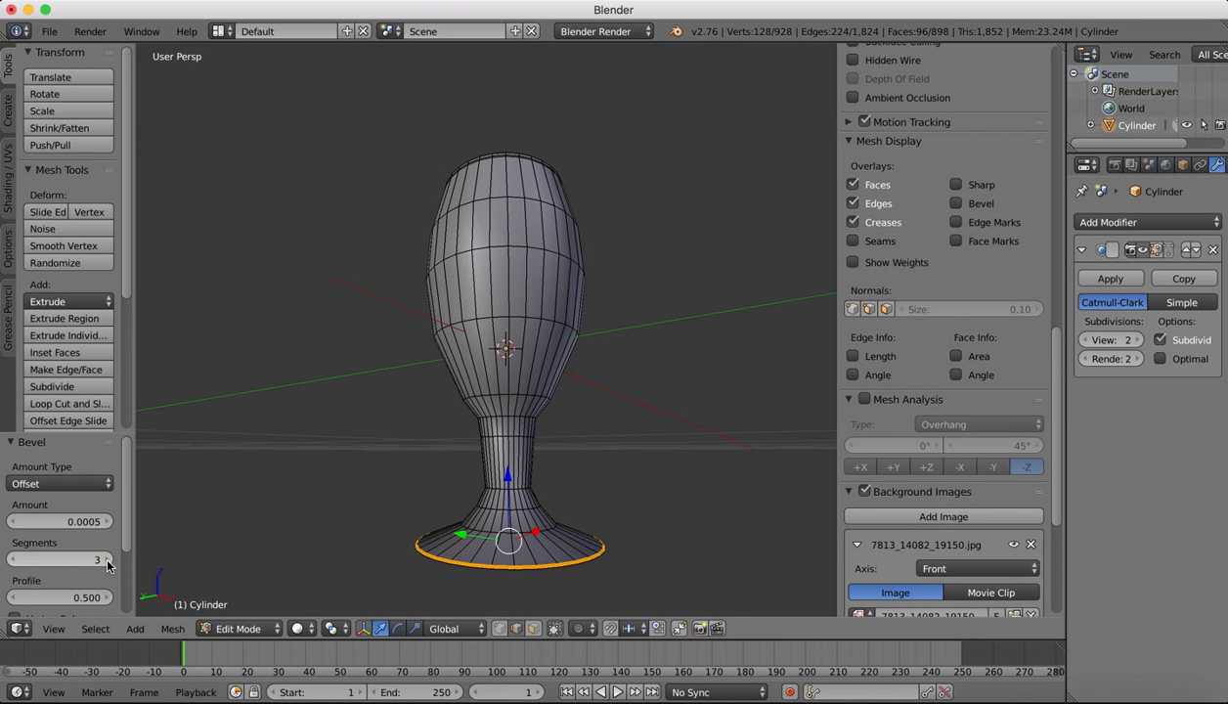
pyautogui.click(12, 559)
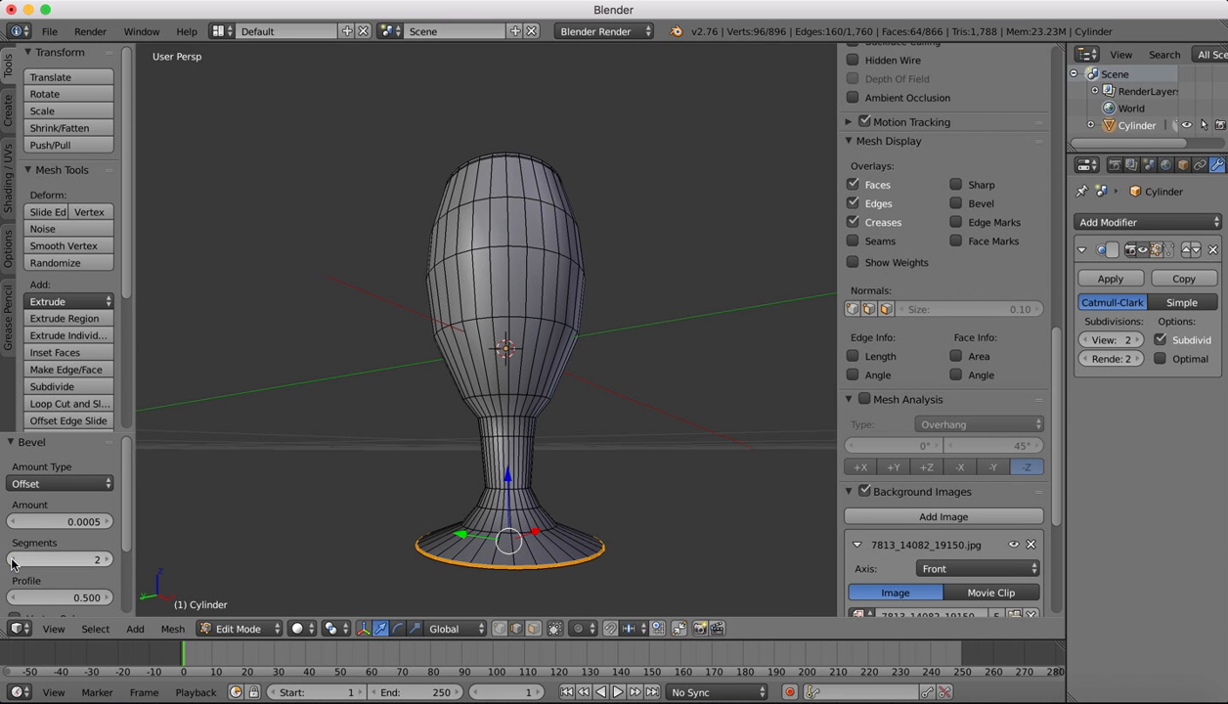
# - Switch the glass to Object Mode and inspect its smoothed shape from the side
pyautogui.click(256, 626)
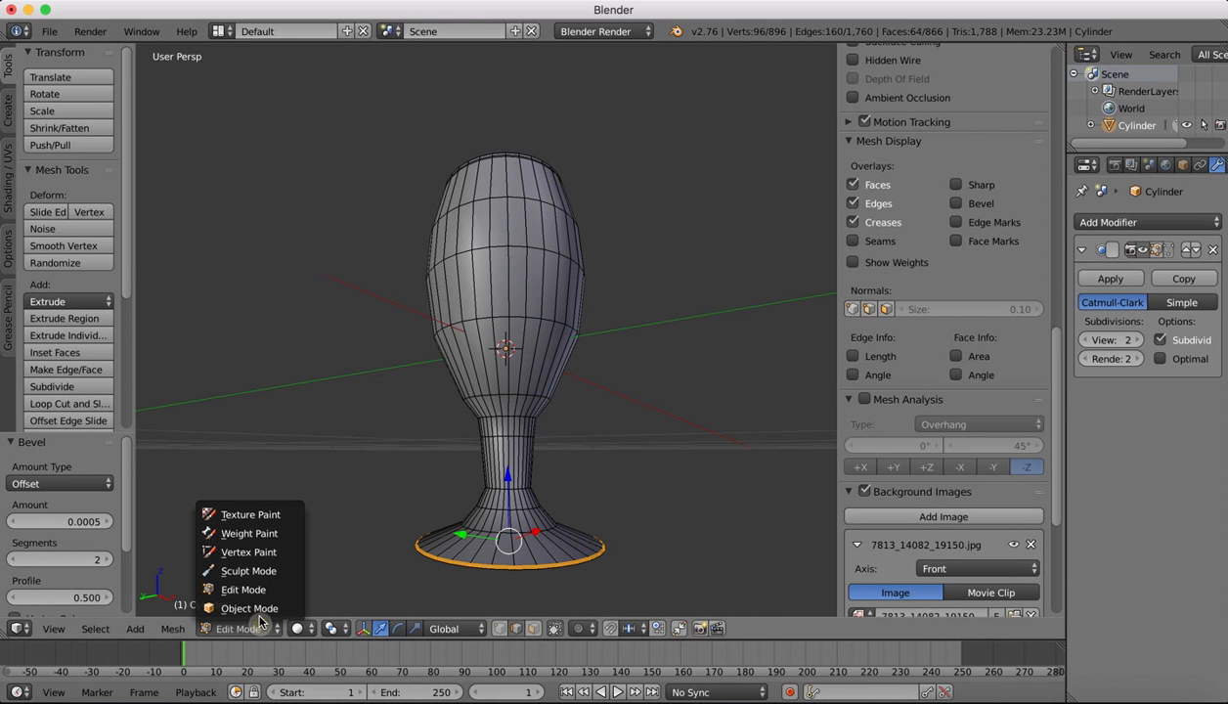
pyautogui.click(256, 610)
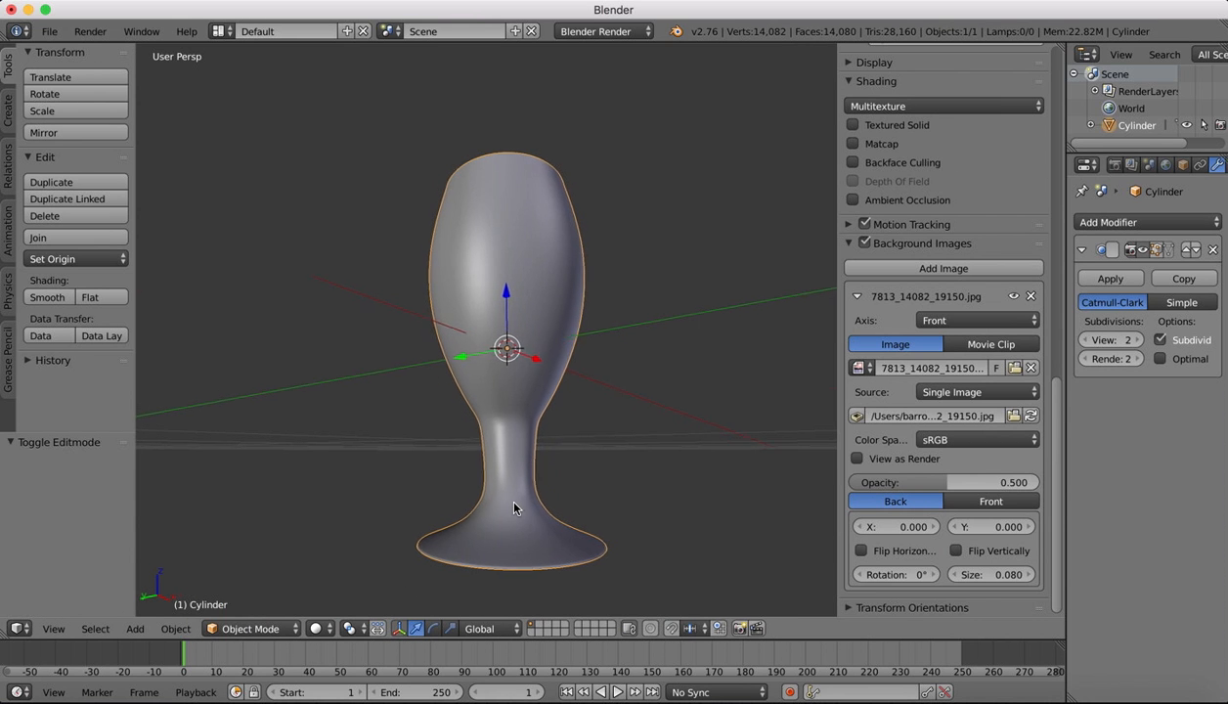
pyautogui.hscroll(5, 511, 506)
pyautogui.hscroll(-5, 514, 509)
pyautogui.hscroll(2, 514, 508)
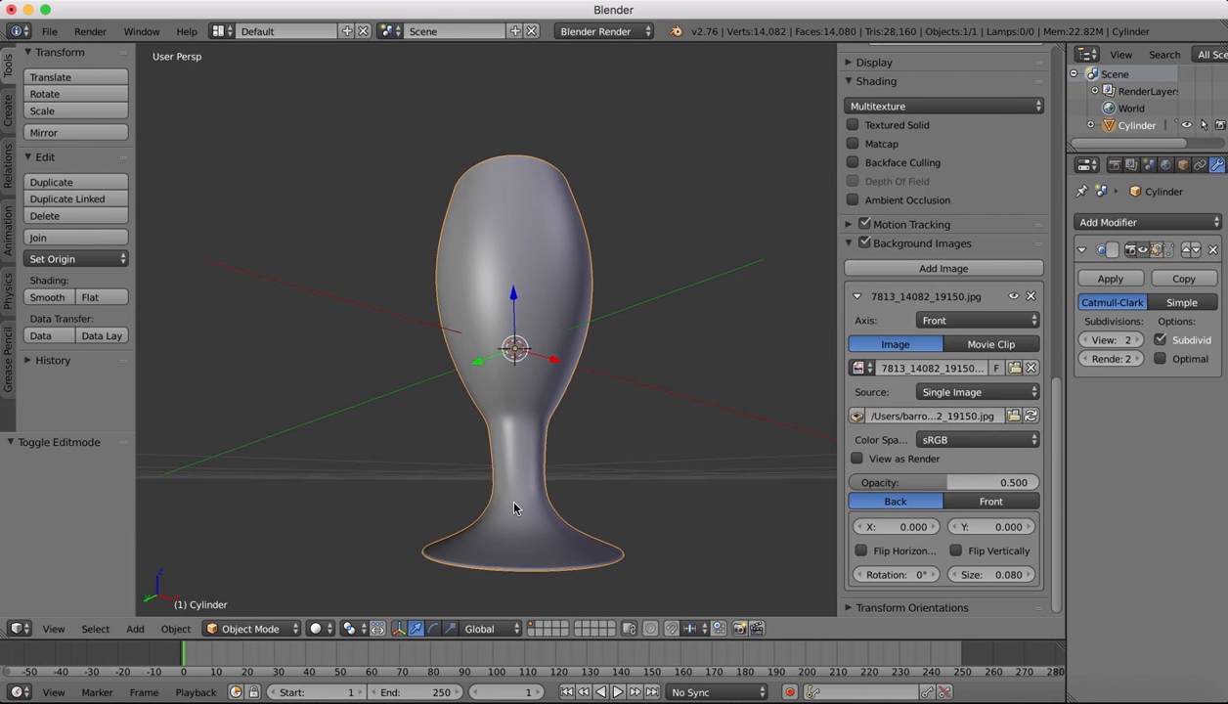
# - Show the glass in front view and edit its mesh in wireframe over the reference image
pyautogui.click(53, 629)
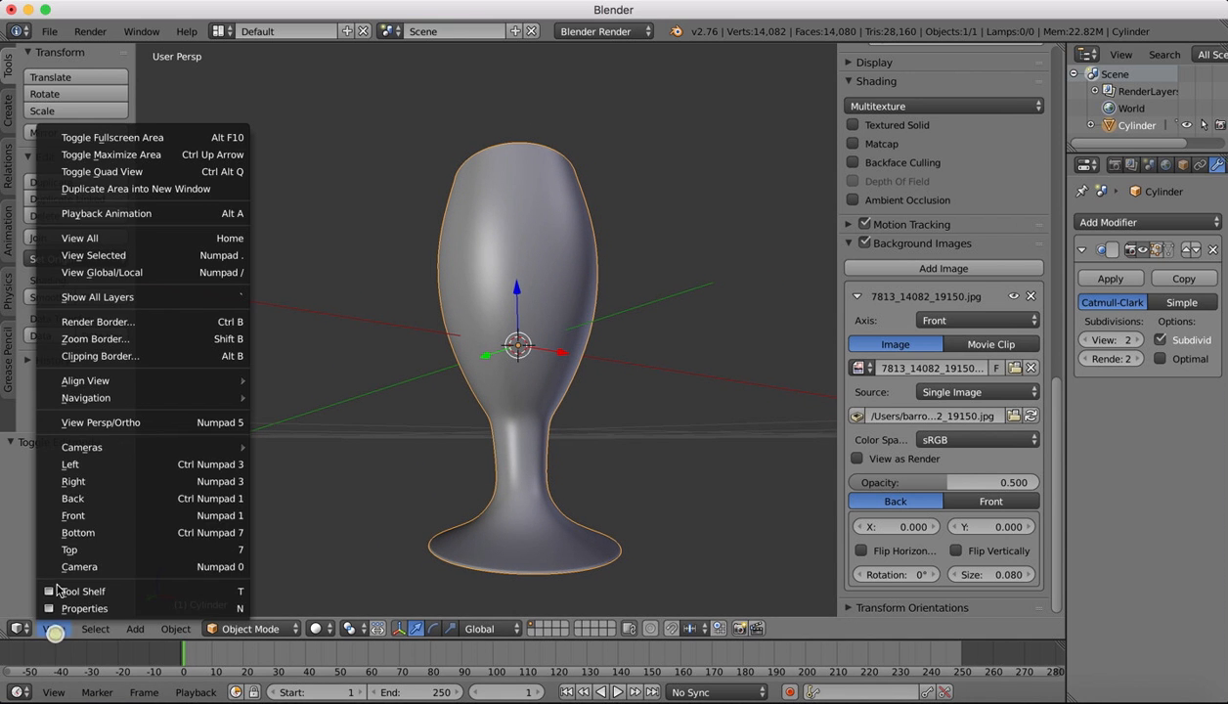
pyautogui.click(74, 517)
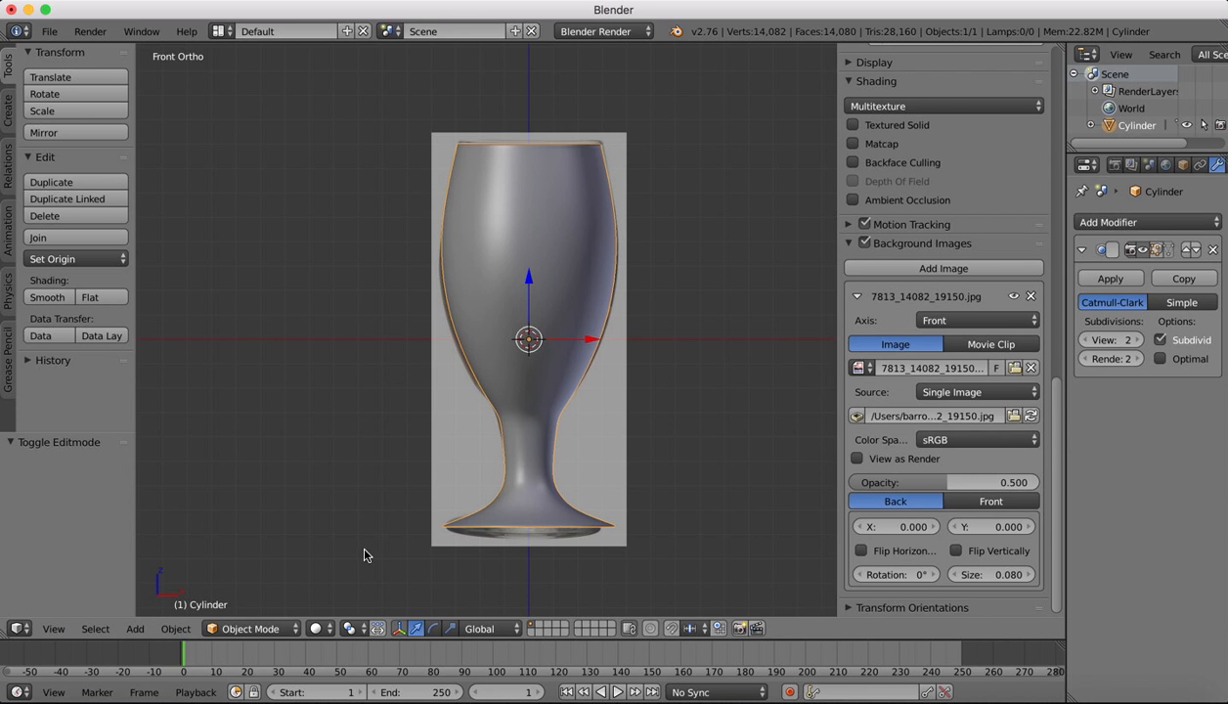
pyautogui.click(247, 629)
pyautogui.click(246, 580)
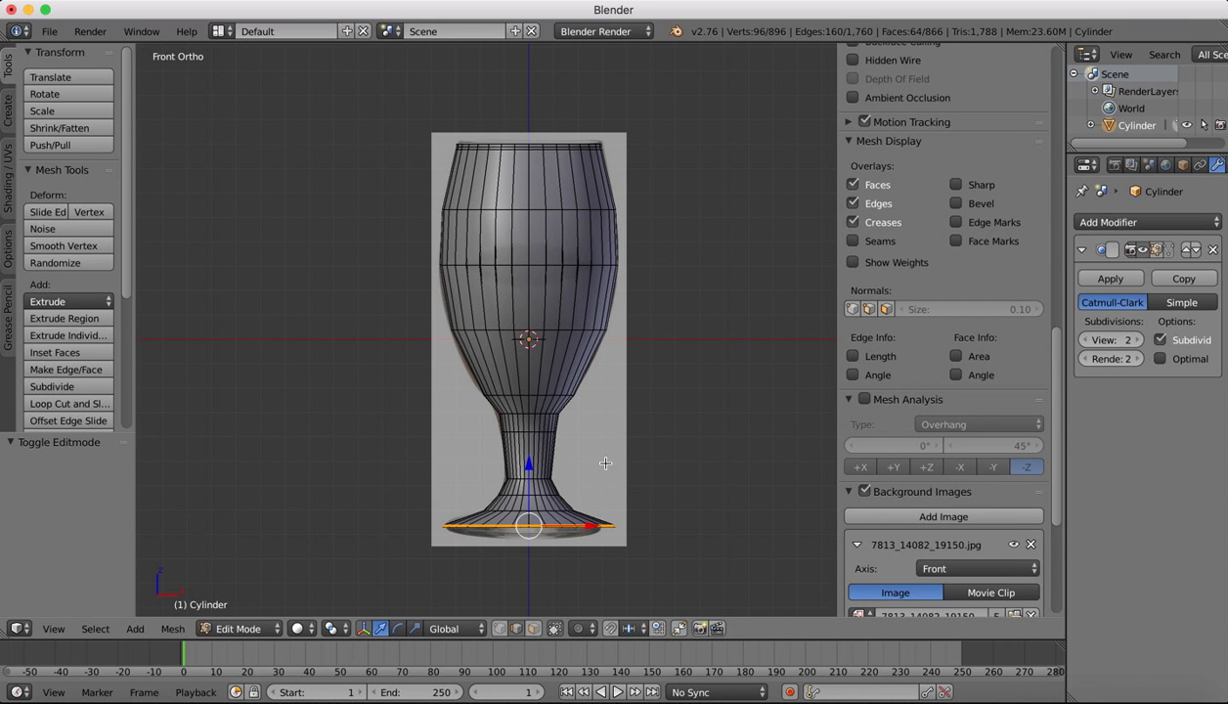
pyautogui.scroll(1, 514, 508)
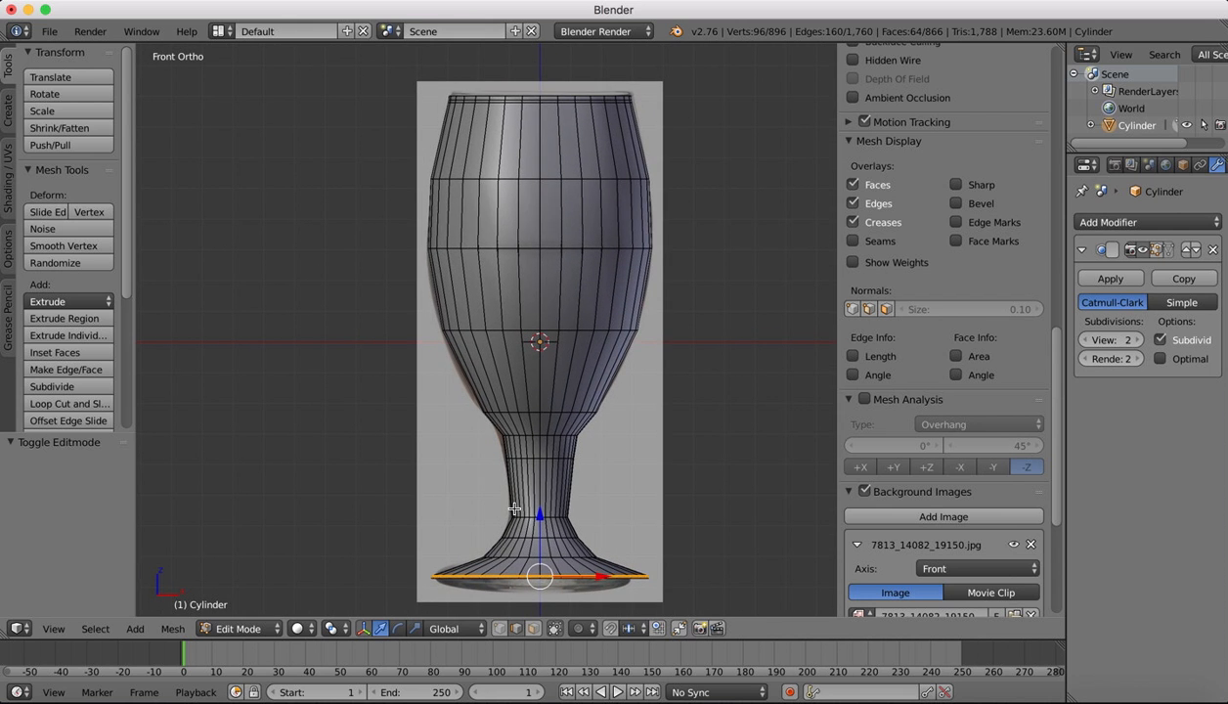
pyautogui.press('z')
pyautogui.hscroll(3, 557, 553)
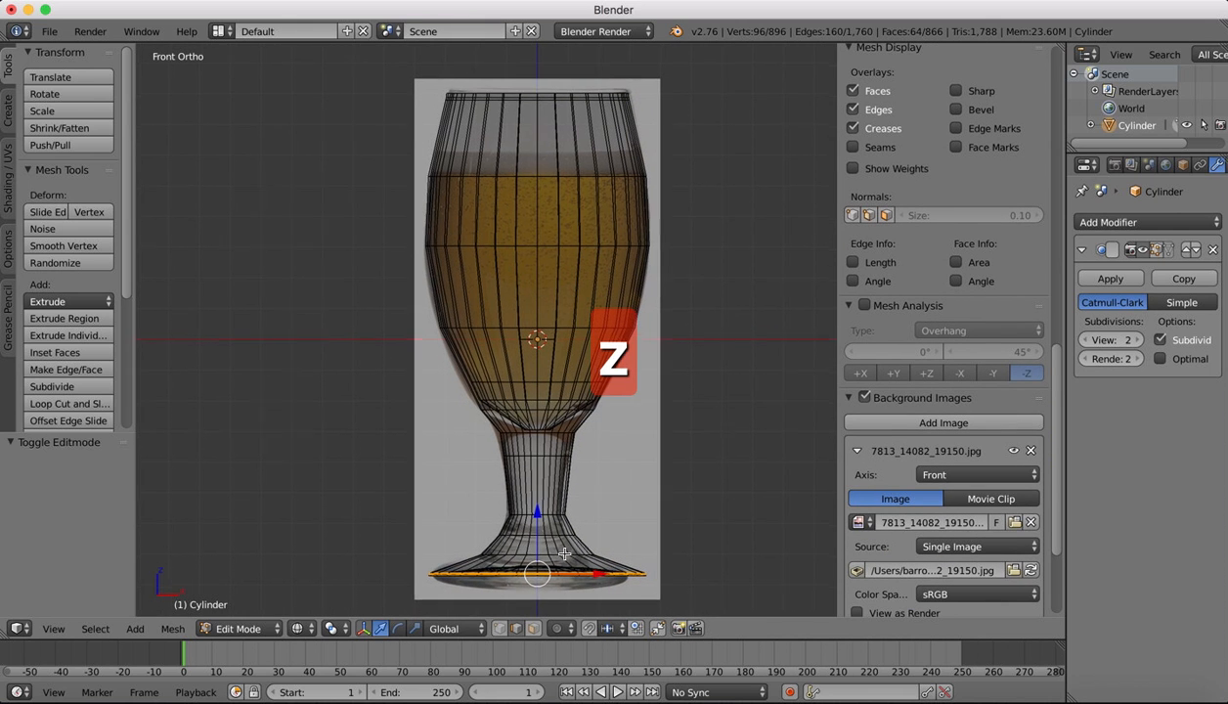
# - Select the horizontal edge loop just above the foot's rim and move it about 0.001 down along Z
pyautogui.rightClick(509, 536)
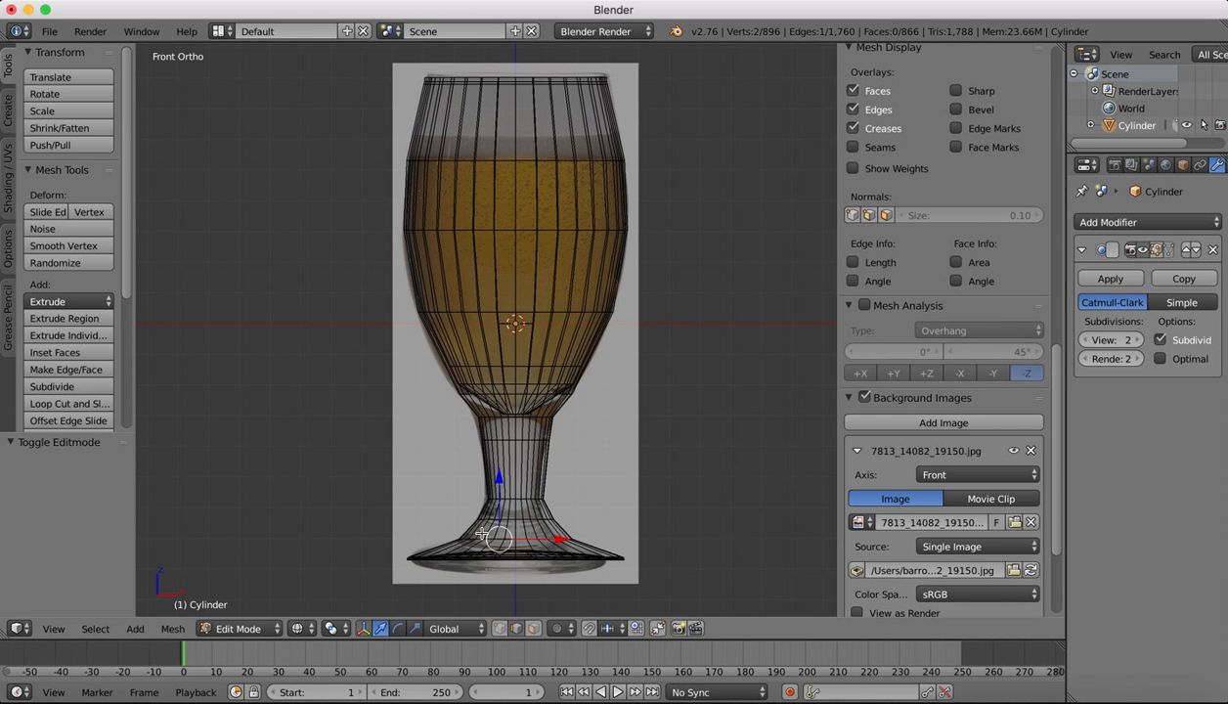
pyautogui.keyDown('alt'); pyautogui.rightClick(481, 538); pyautogui.keyUp('alt')
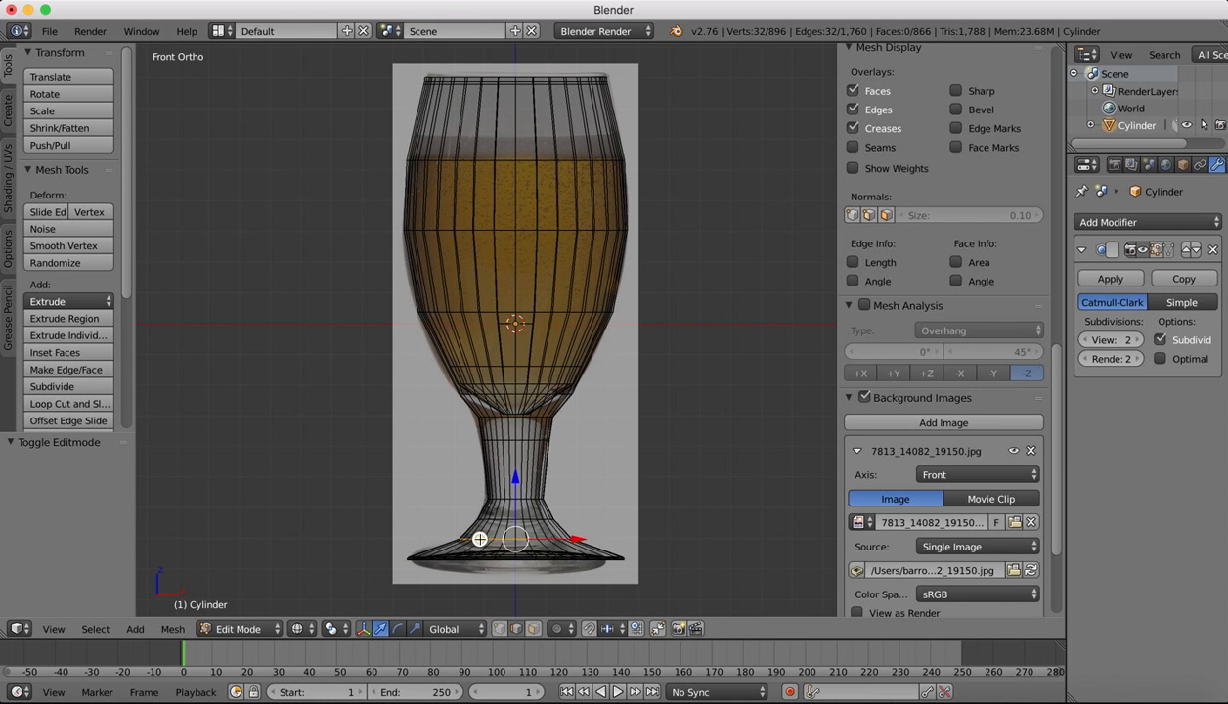
pyautogui.moveTo(516, 481); pyautogui.dragTo(516, 486)
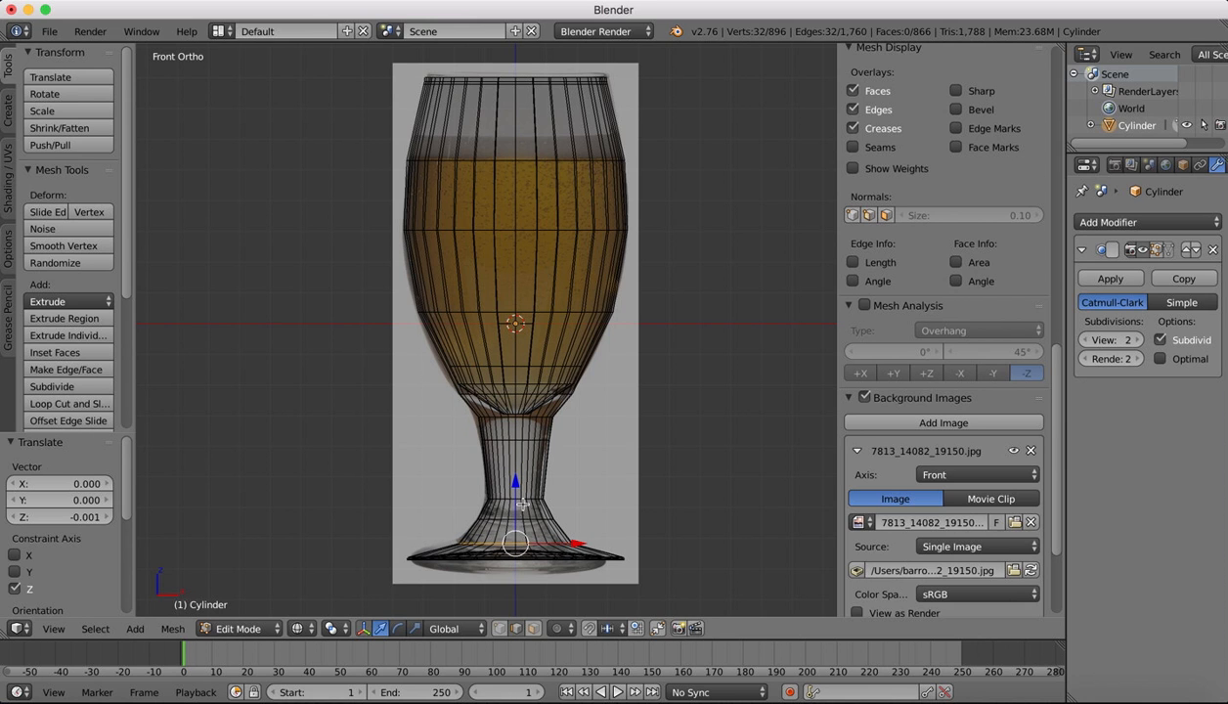
# - Scale the selected foot edge loop uniformly to about 0.903
pyautogui.press('s')
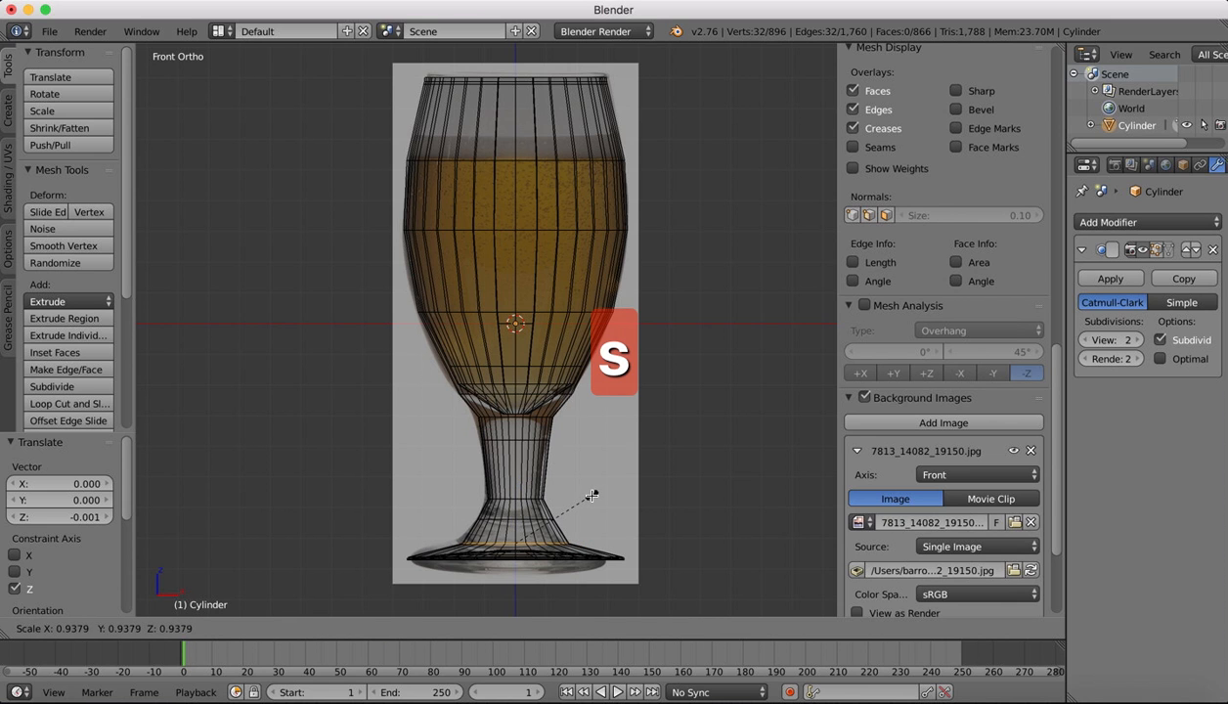
pyautogui.moveTo(590, 495); pyautogui.dragTo(588, 498)
pyautogui.click(588, 498)
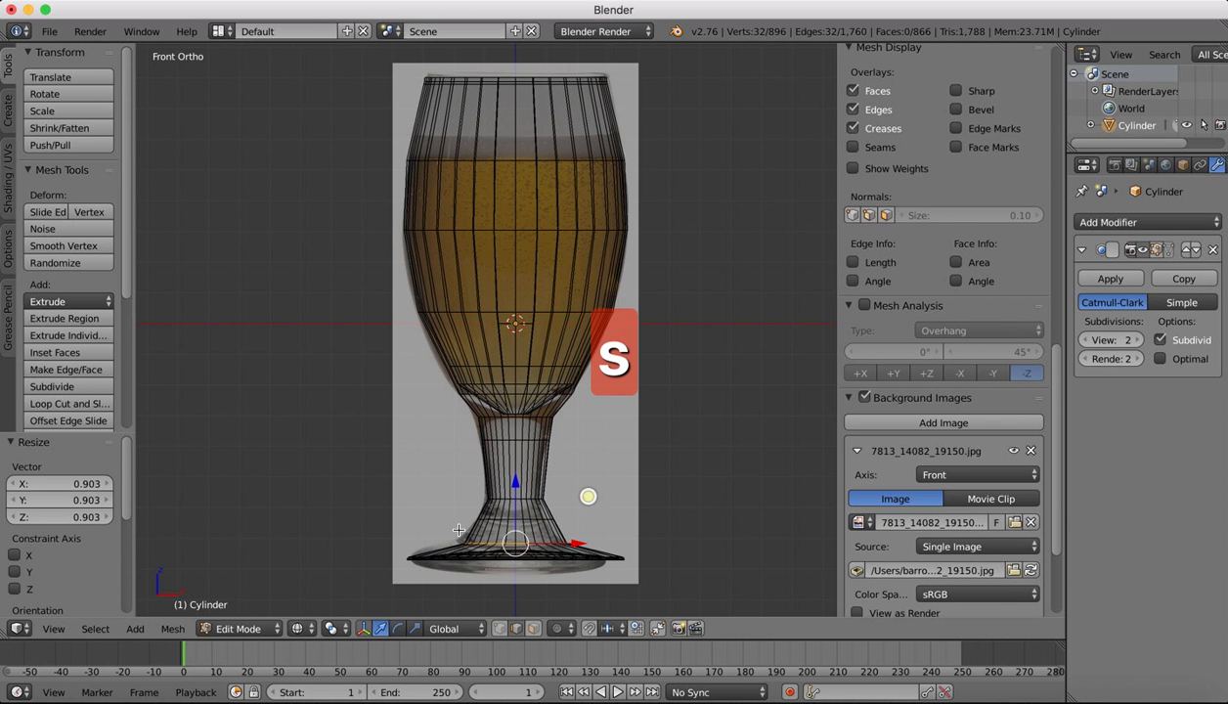
# - Return the glass to Object Mode with solid shading and inspect it from the front, below and above
pyautogui.click(240, 629)
pyautogui.click(230, 612)
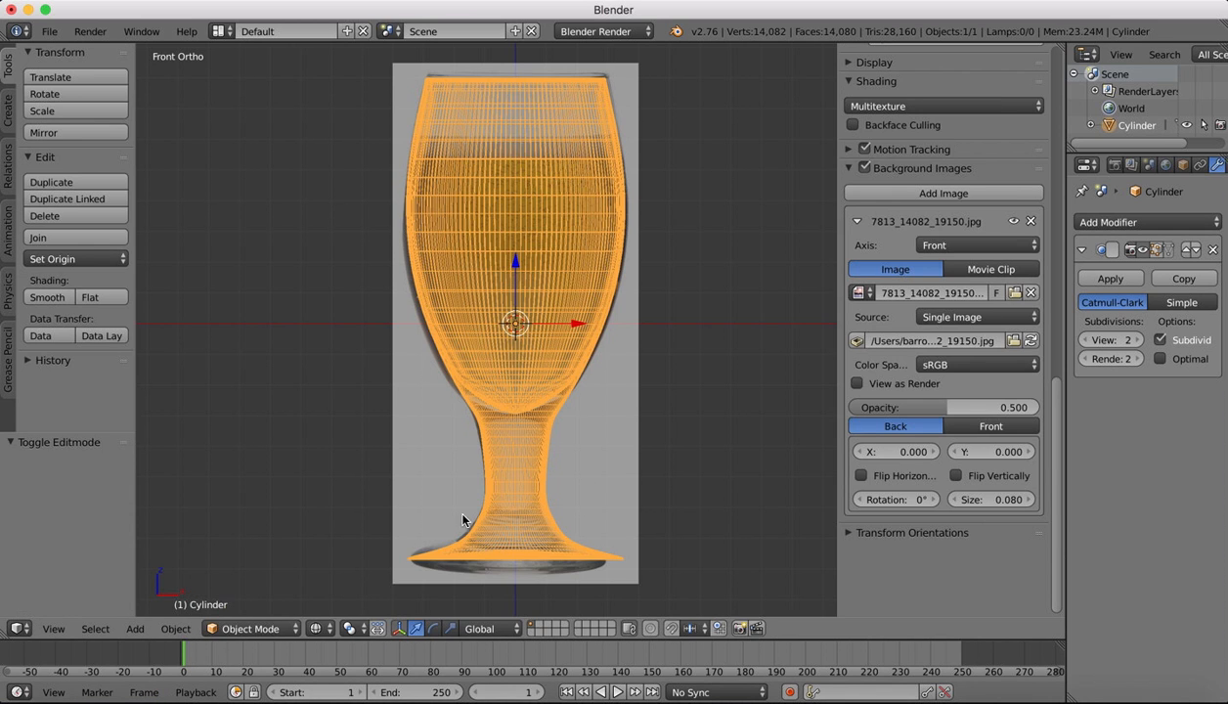
pyautogui.press('z')
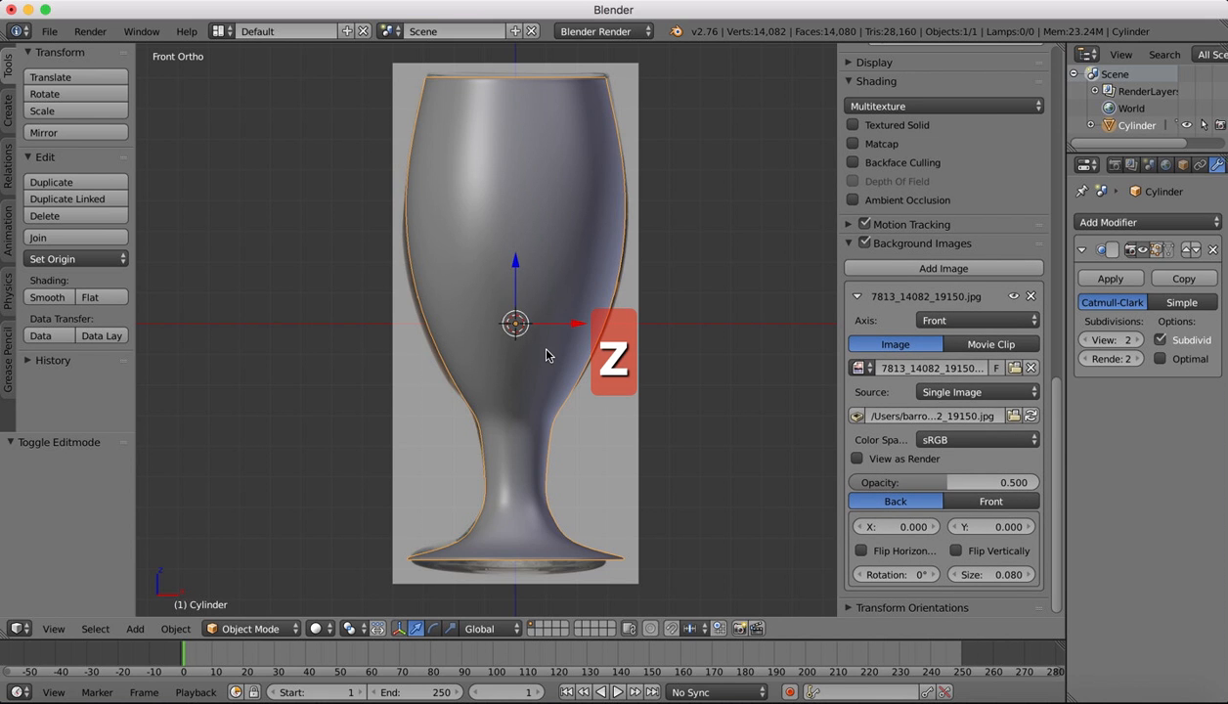
pyautogui.scroll(-2, 552, 352)
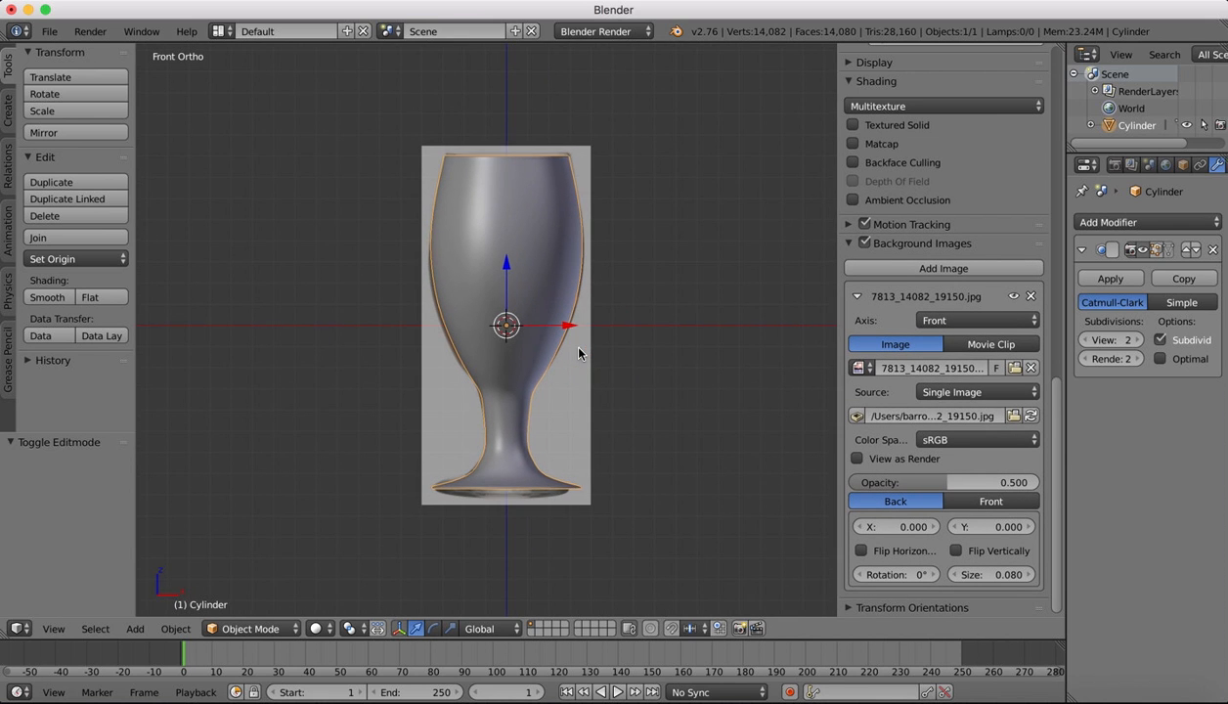
pyautogui.scroll(10, 538, 194)
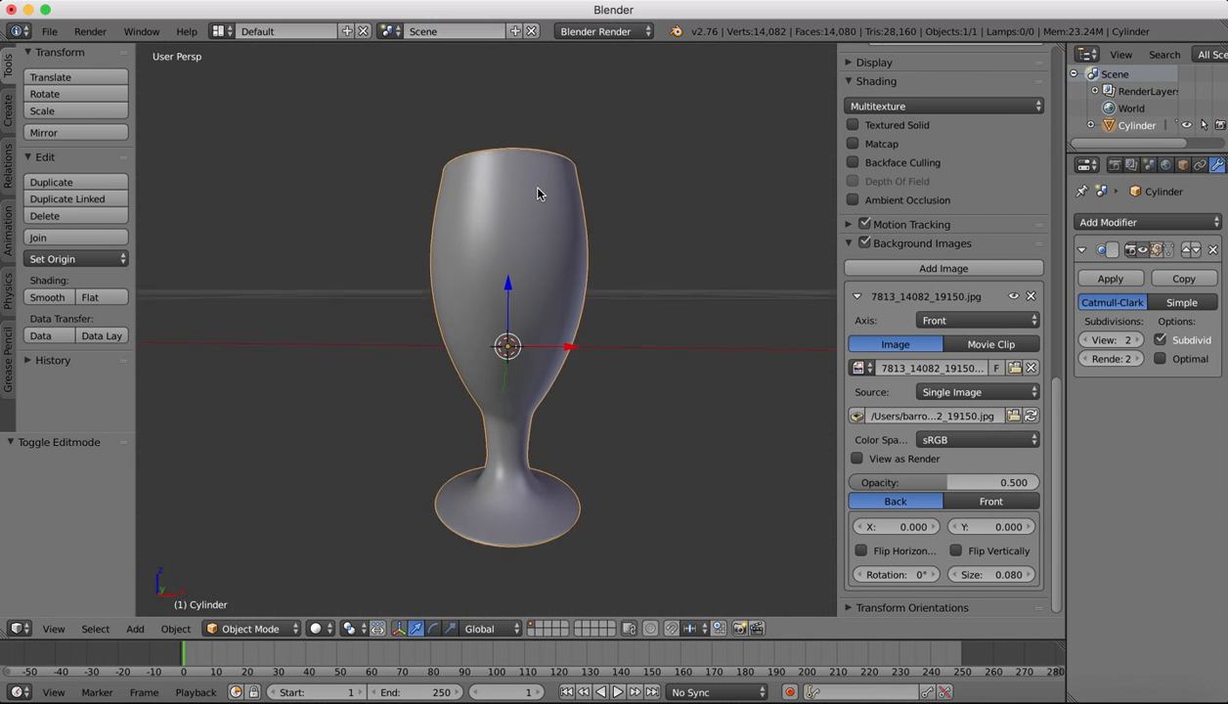
pyautogui.scroll(-10, 538, 194)
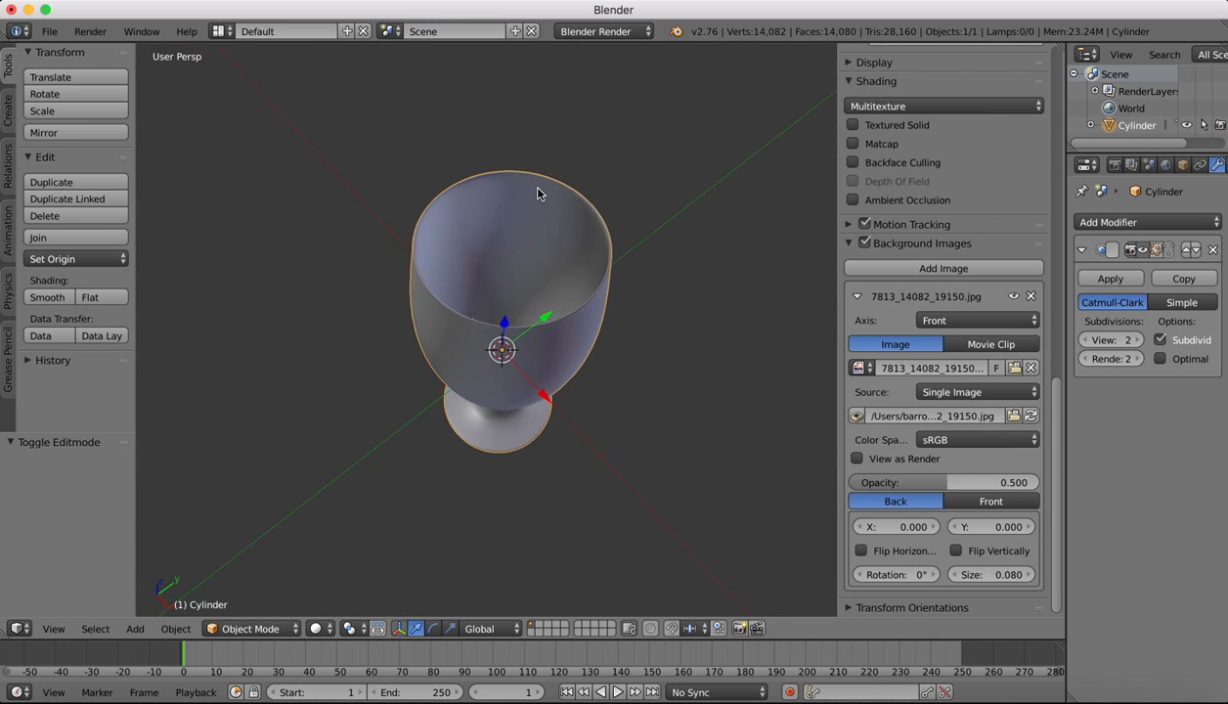
# - Examine the finished glass from above and from the sides, checking the bowl, stem and foot
pyautogui.scroll(5, 538, 193)
pyautogui.scroll(-6, 536, 194)
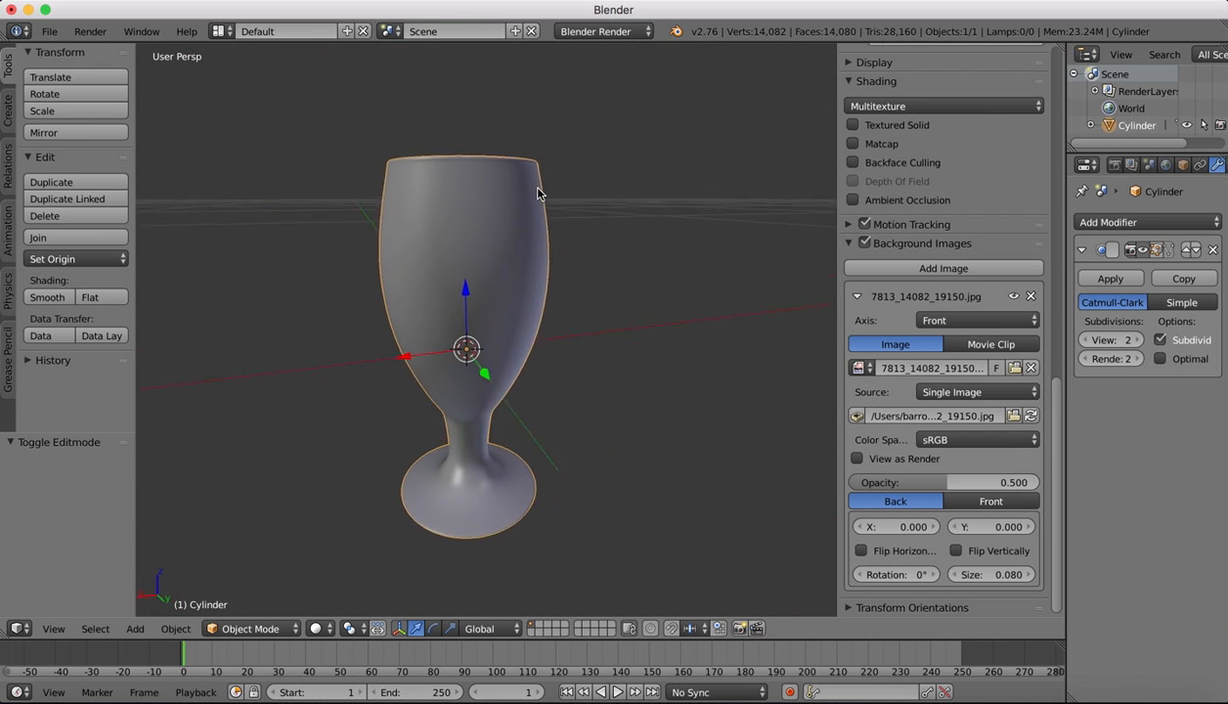
pyautogui.scroll(-5, 537, 194)
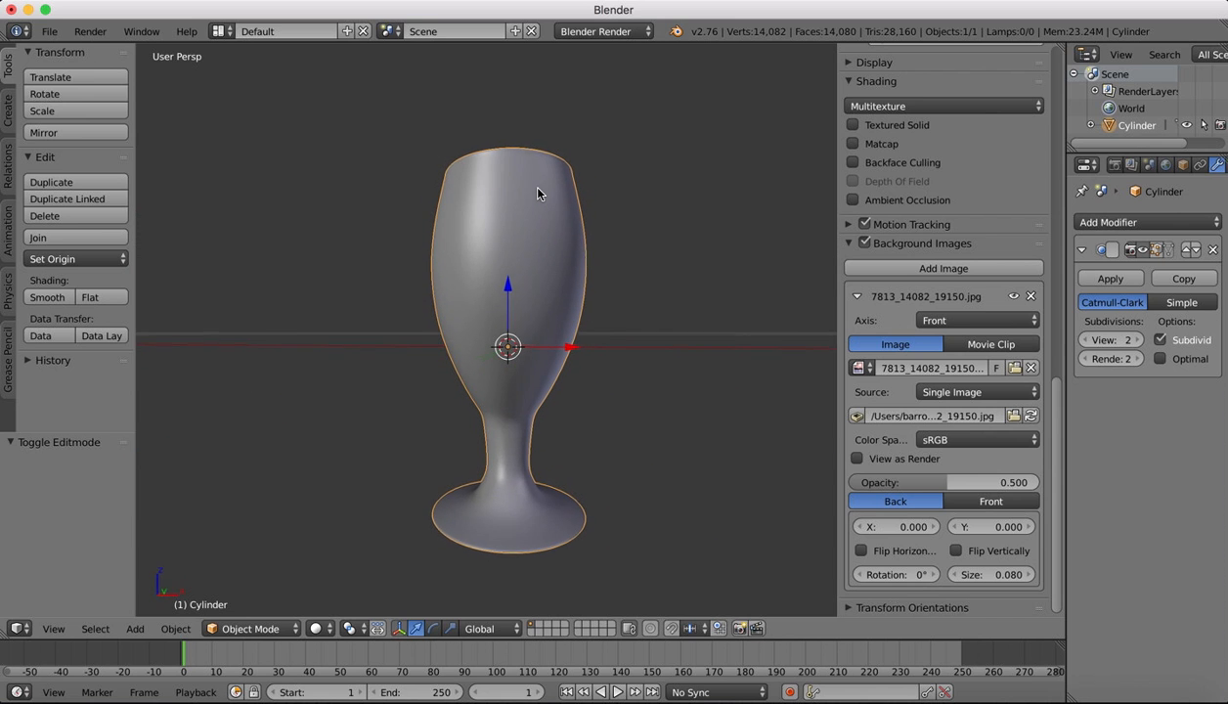
pyautogui.scroll(5, 537, 194)
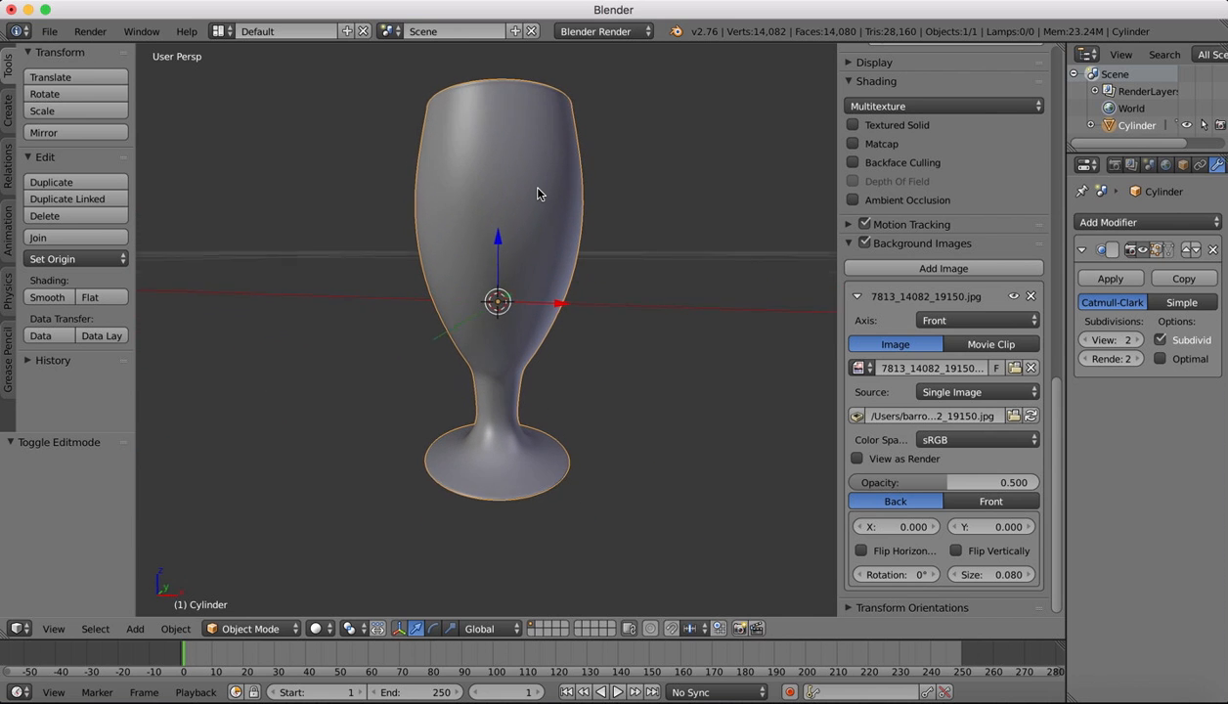
pyautogui.keyDown('shift'); pyautogui.scroll(3, 537, 194); pyautogui.keyUp('shift')
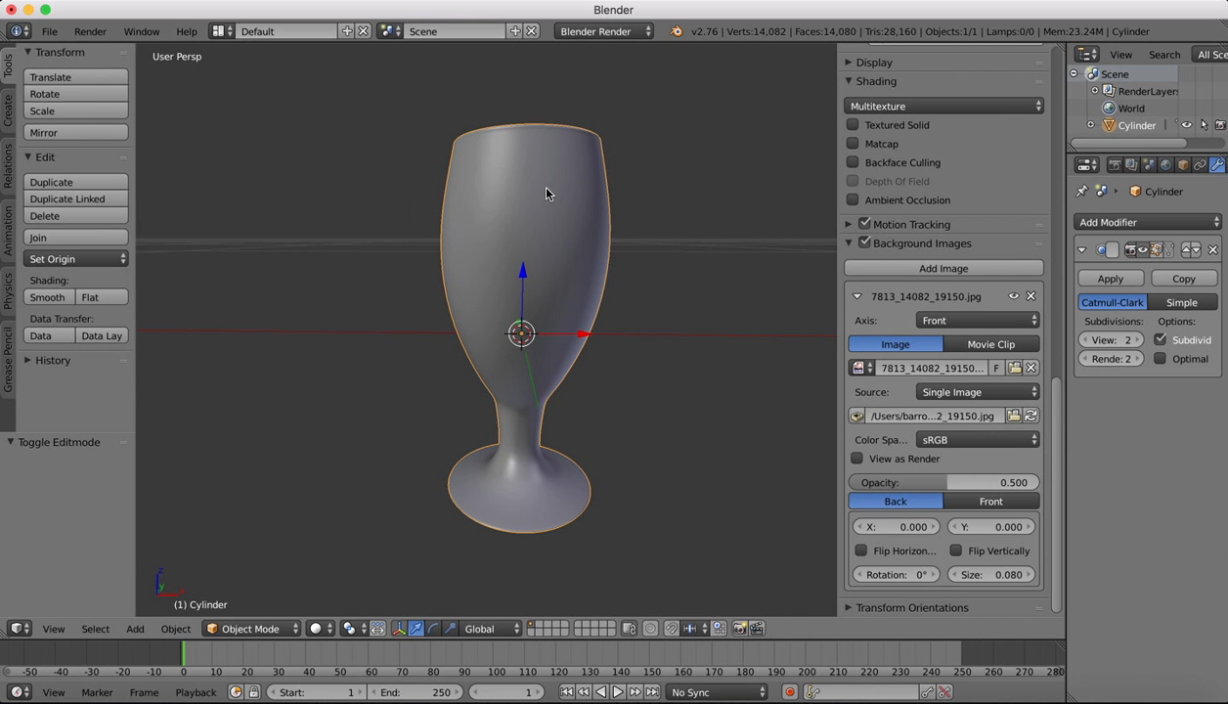
pyautogui.keyDown('ctrl'); pyautogui.scroll(-5, 614, 176); pyautogui.keyUp('ctrl')
pyautogui.hscroll(5, 614, 178)
pyautogui.hscroll(8, 614, 178)
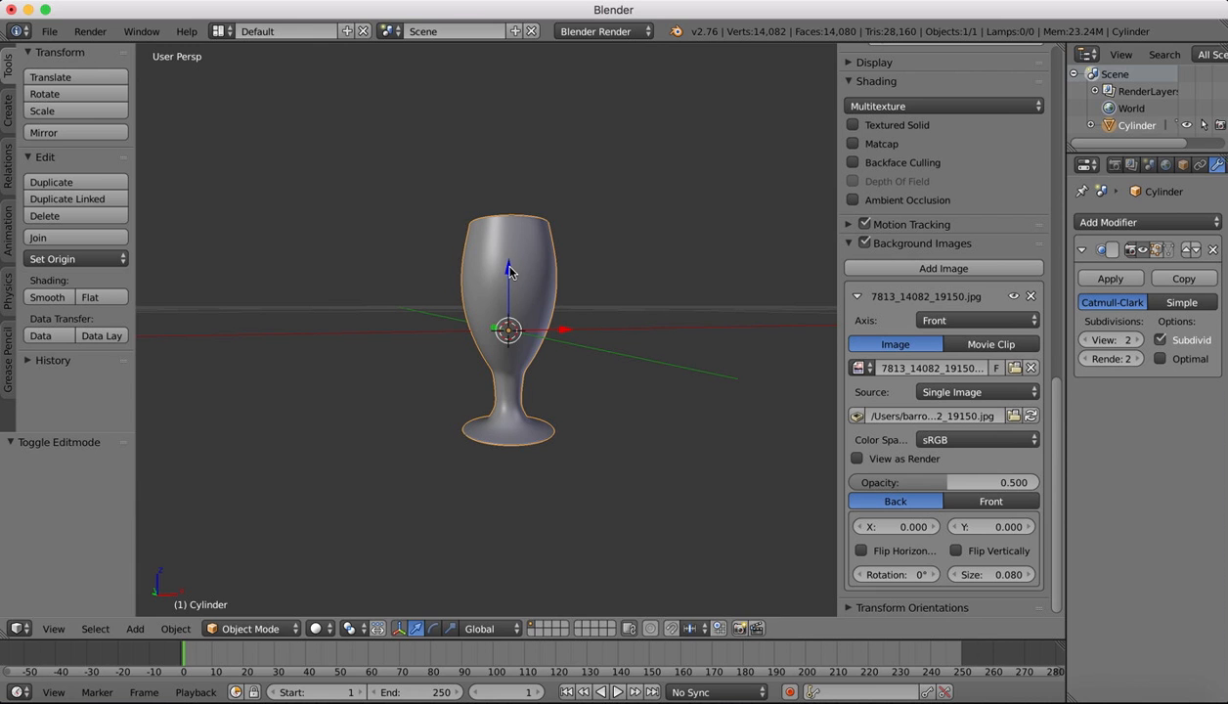
# - Raise the glass about 0.082 along Z so its foot rests on the grid floor, checking it from several angles
pyautogui.moveTo(508, 270); pyautogui.dragTo(502, 163)
pyautogui.scroll(-3, 628, 377)
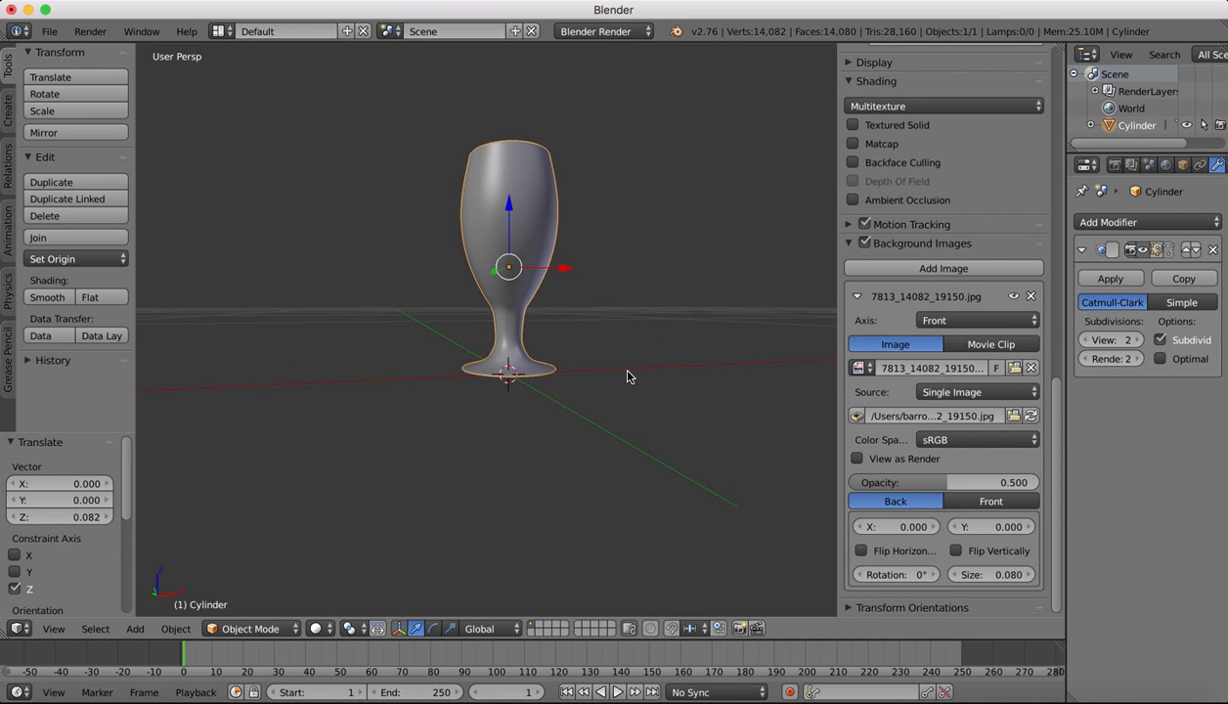
pyautogui.scroll(-6, 628, 377)
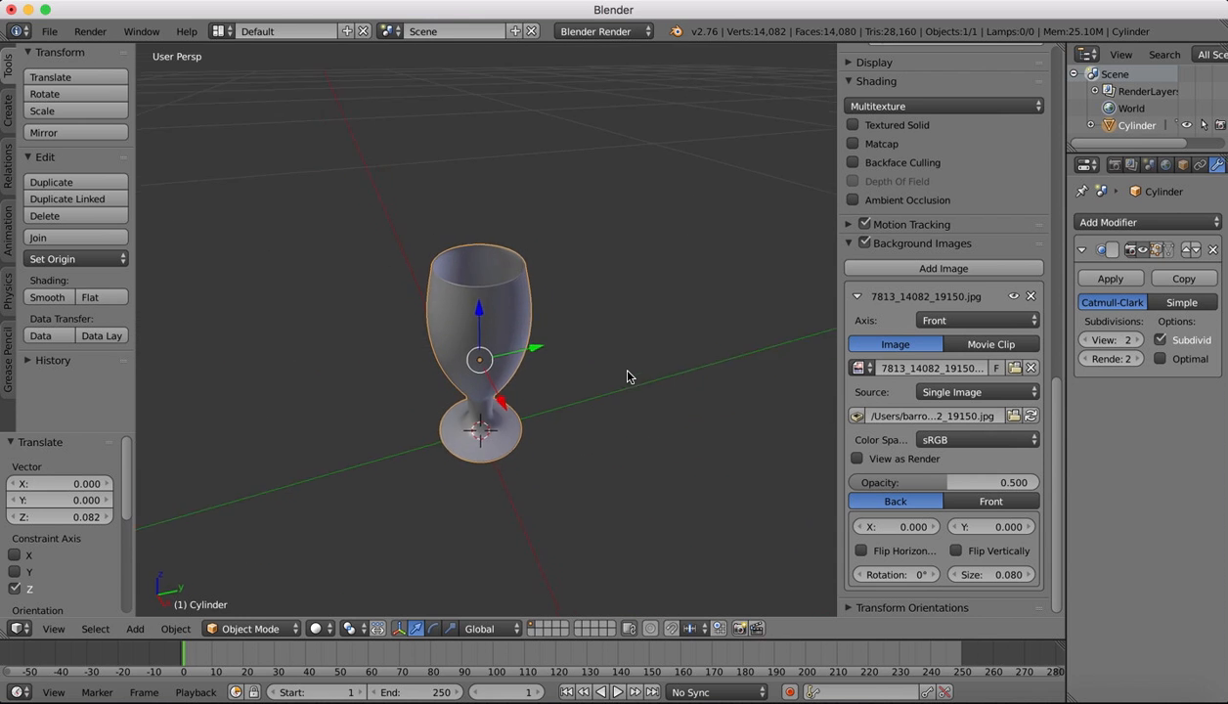
pyautogui.scroll(5, 628, 376)
pyautogui.scroll(-8, 628, 376)
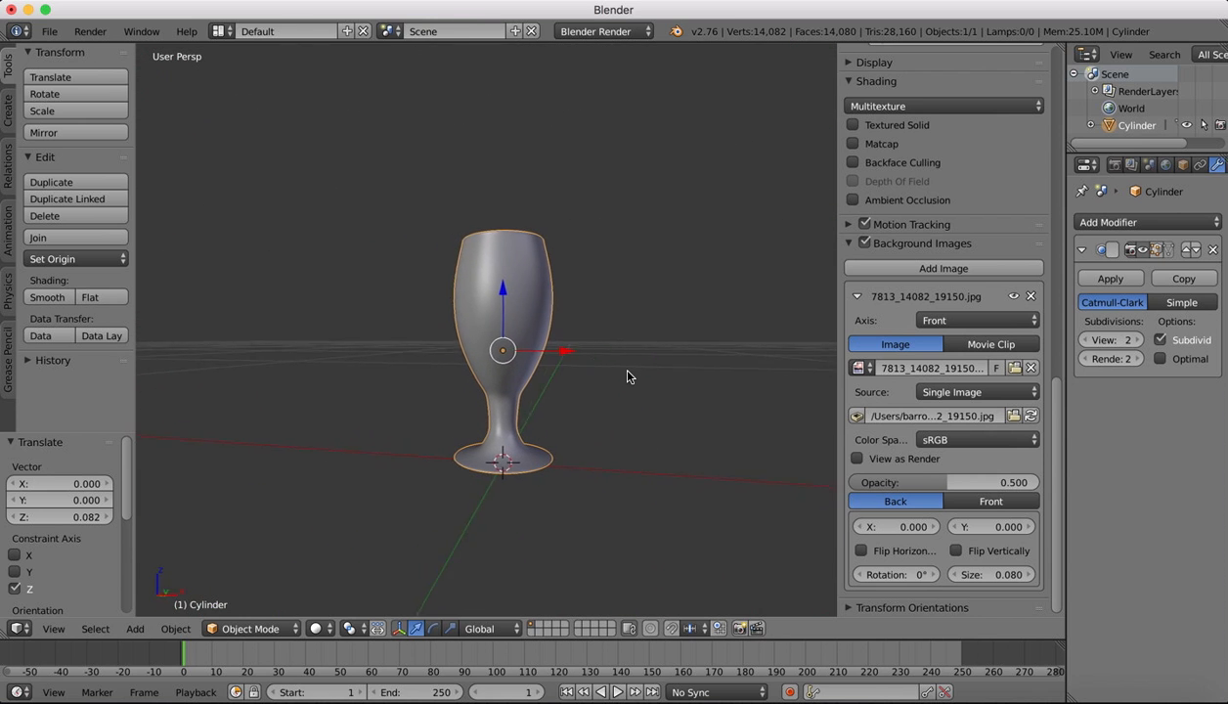
pyautogui.scroll(2, 628, 376)
# - Switch the render engine to Cycles Render and hide the sidebar with the background image settings
pyautogui.click(598, 31)
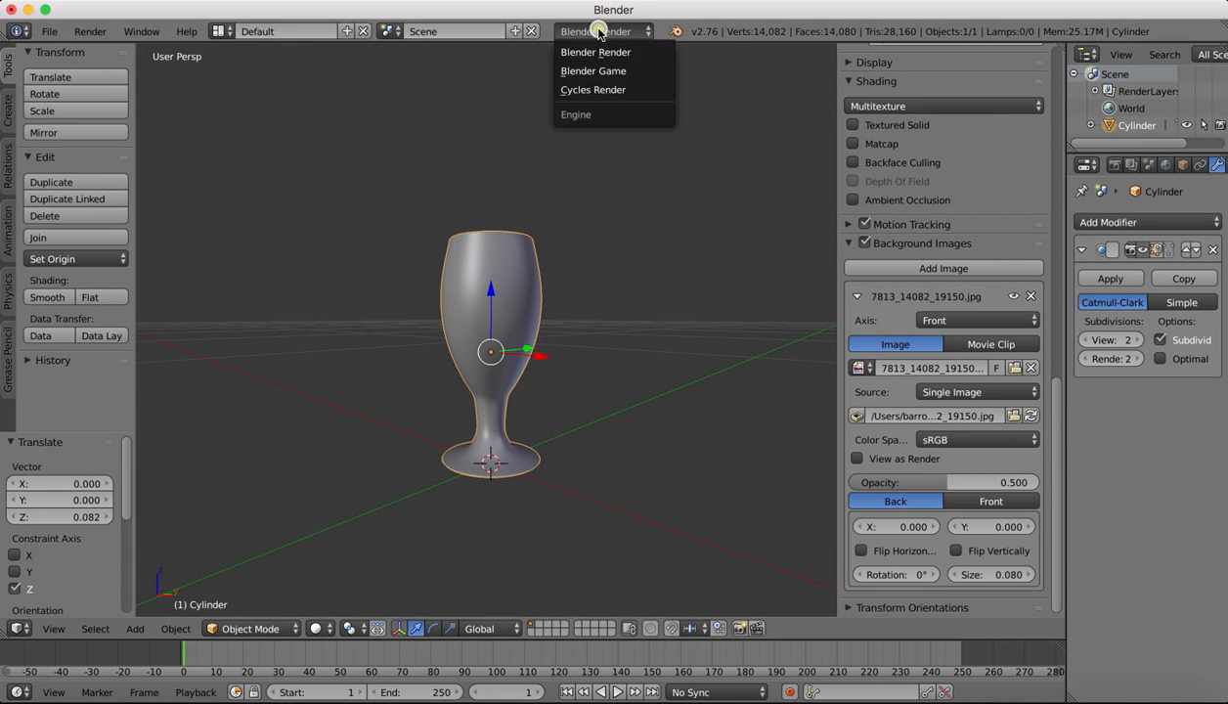
pyautogui.click(588, 88)
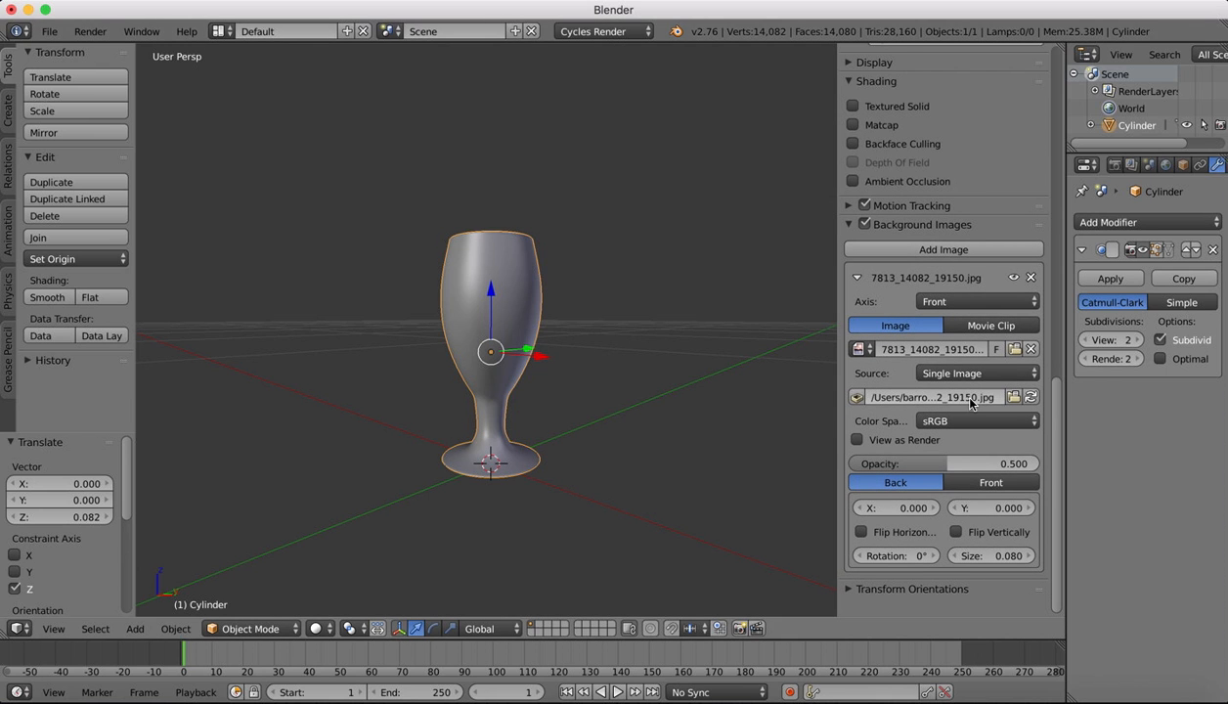
pyautogui.moveTo(837, 81); pyautogui.dragTo(1071, 68)
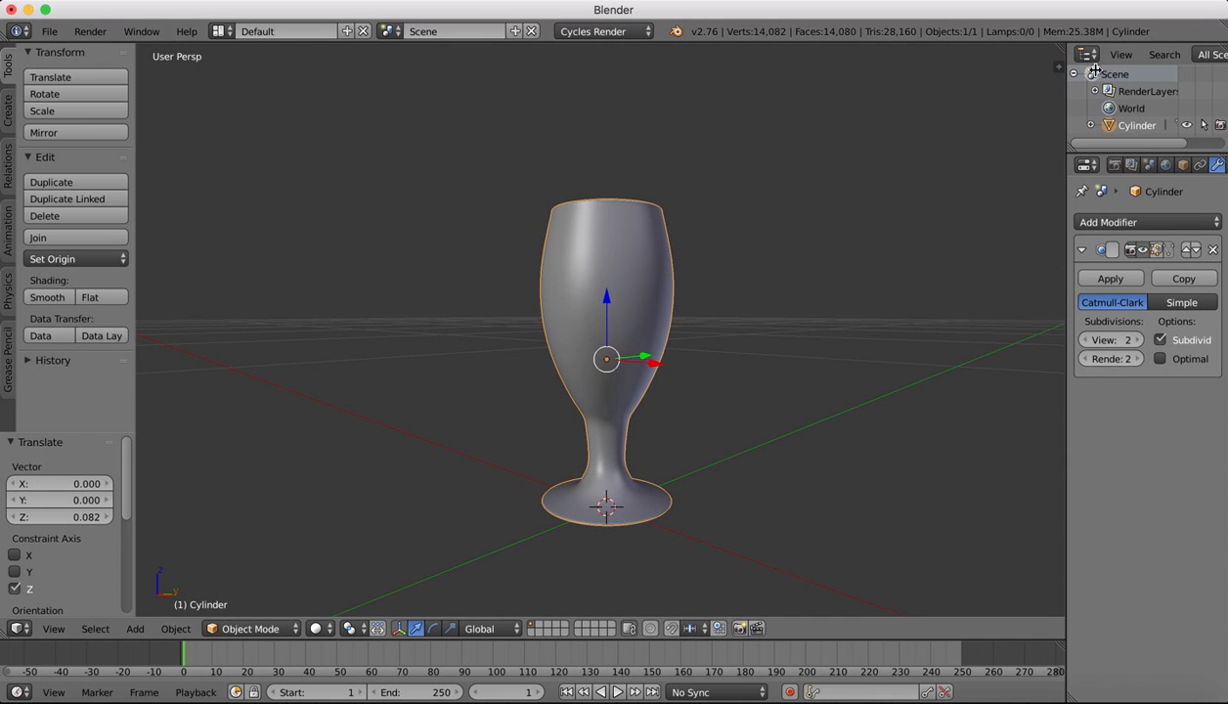
# - Add a new material to the glass in the widened properties editor and set its surface to Glass BSDF
pyautogui.moveTo(1066, 187); pyautogui.dragTo(992, 182)
pyautogui.click(1178, 166)
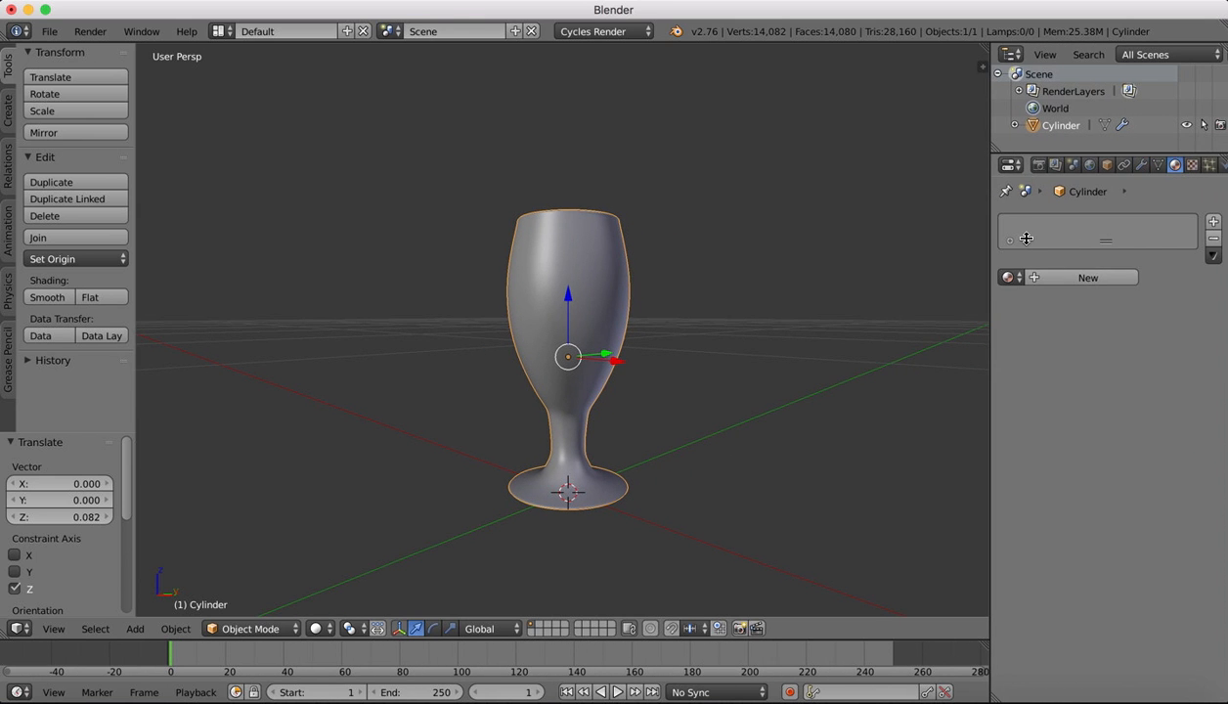
pyautogui.click(1213, 223)
pyautogui.click(1051, 278)
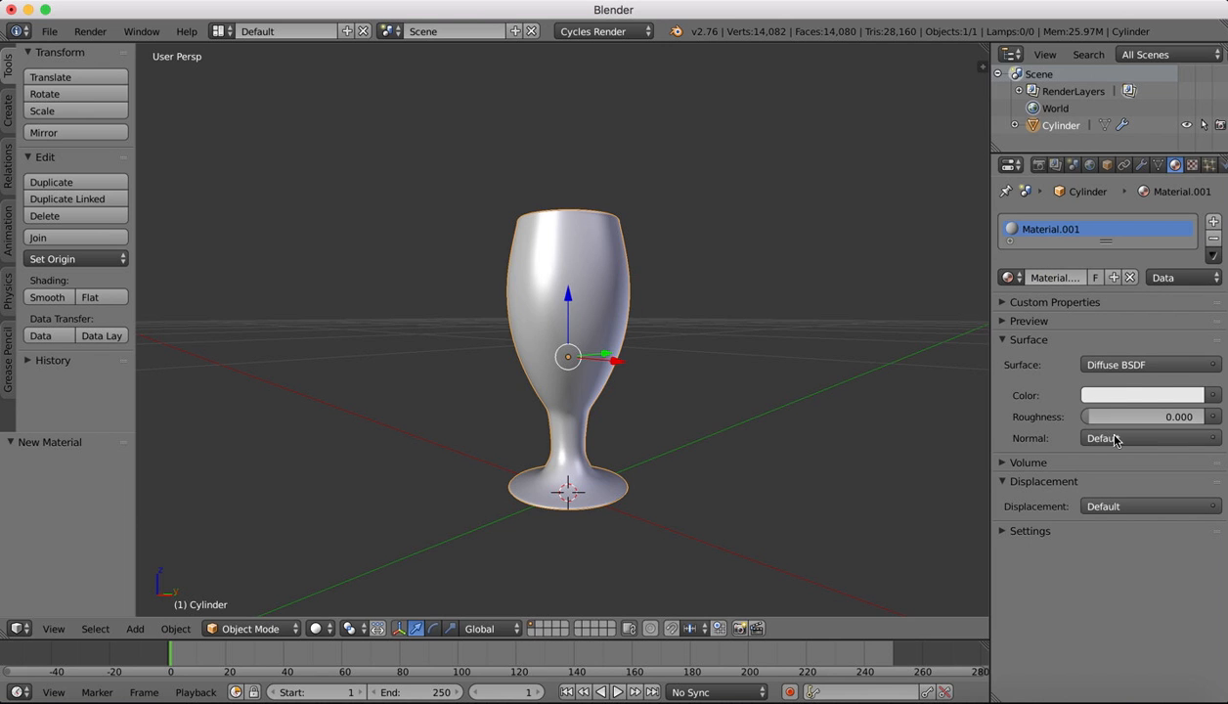
pyautogui.click(1133, 365)
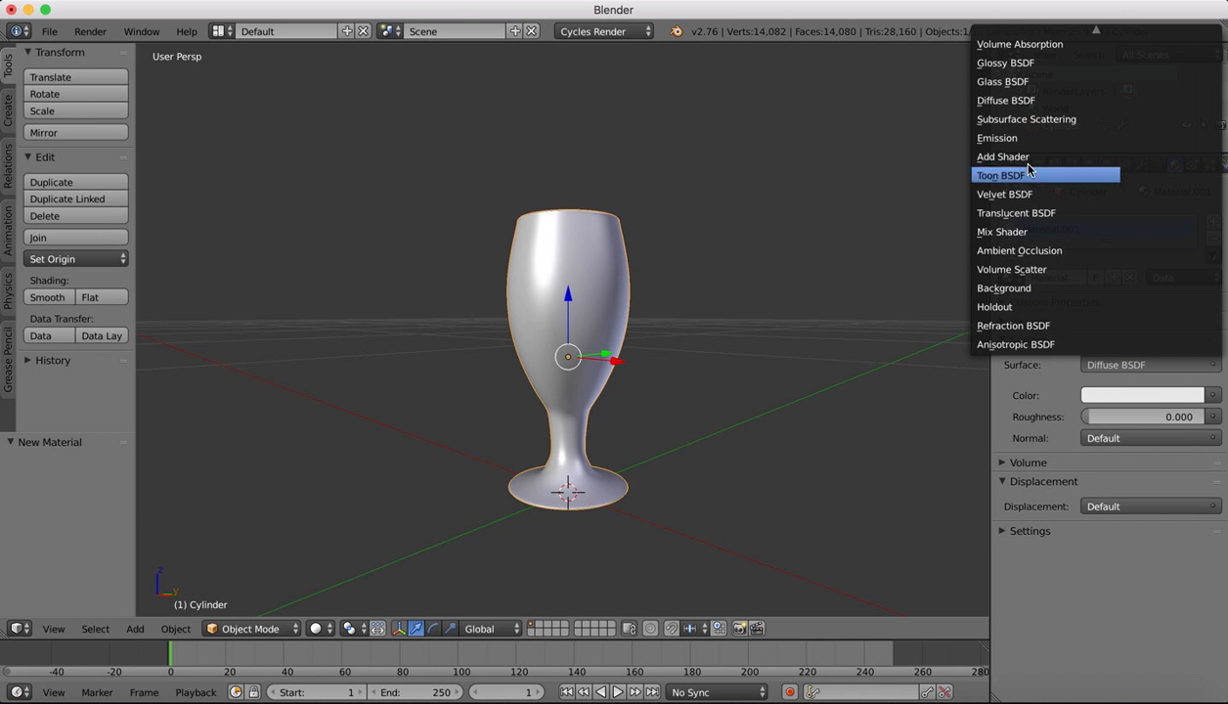
pyautogui.click(1003, 82)
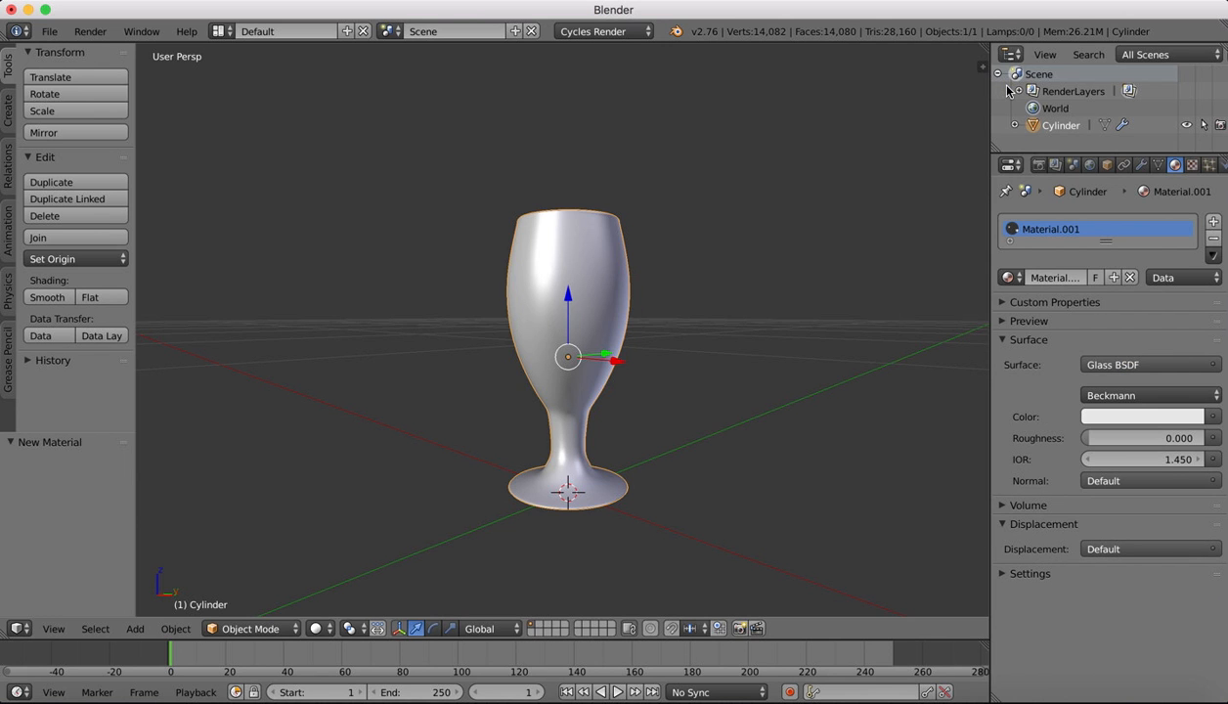
# - Brighten the Glass BSDF color to full white
pyautogui.click(1213, 417)
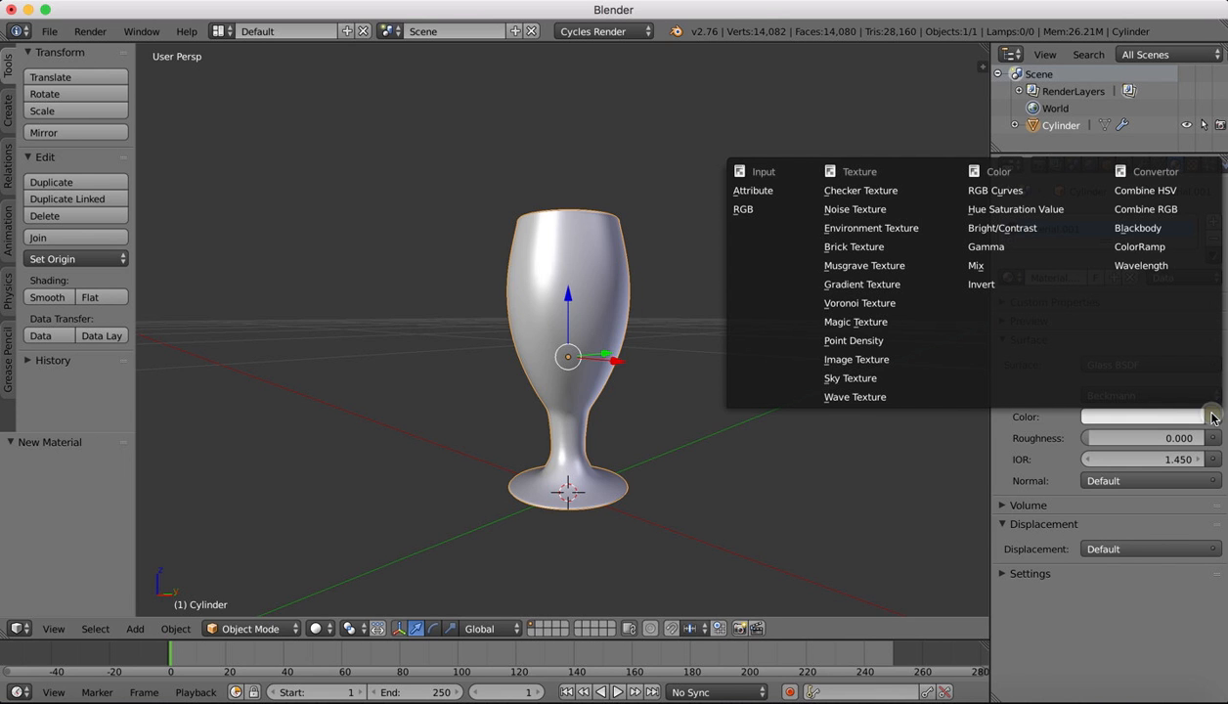
pyautogui.click(1178, 415)
pyautogui.click(1144, 417)
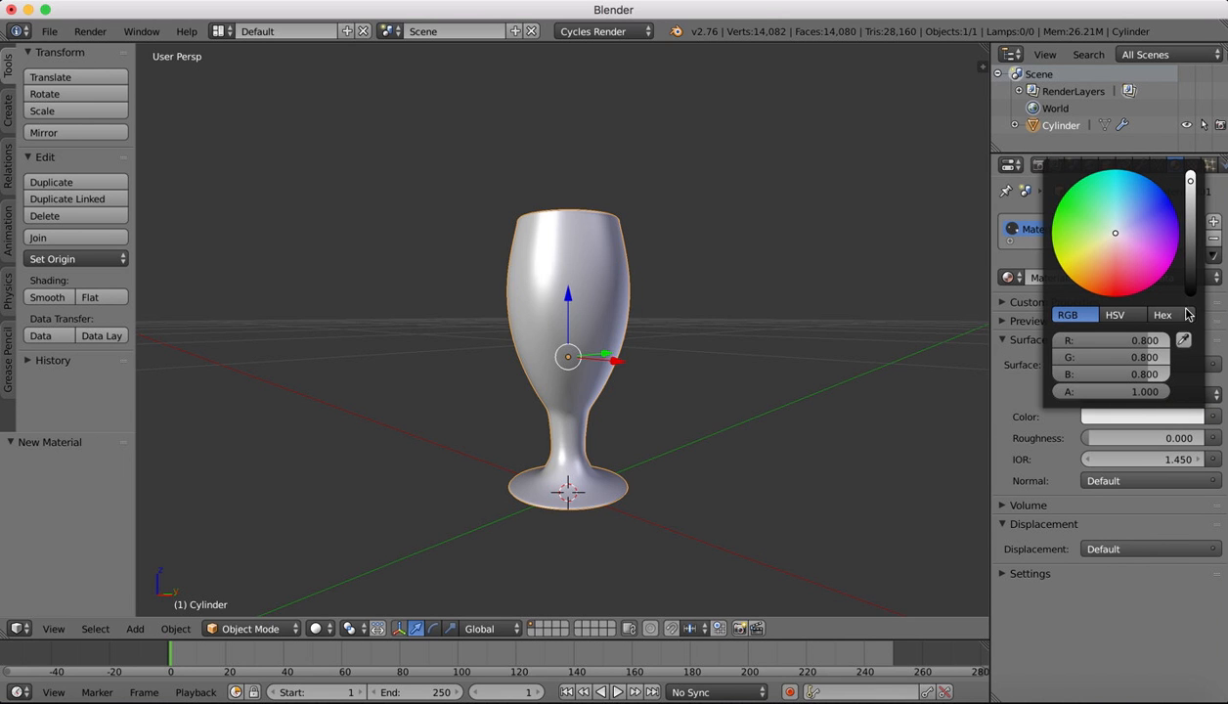
pyautogui.click(1191, 178)
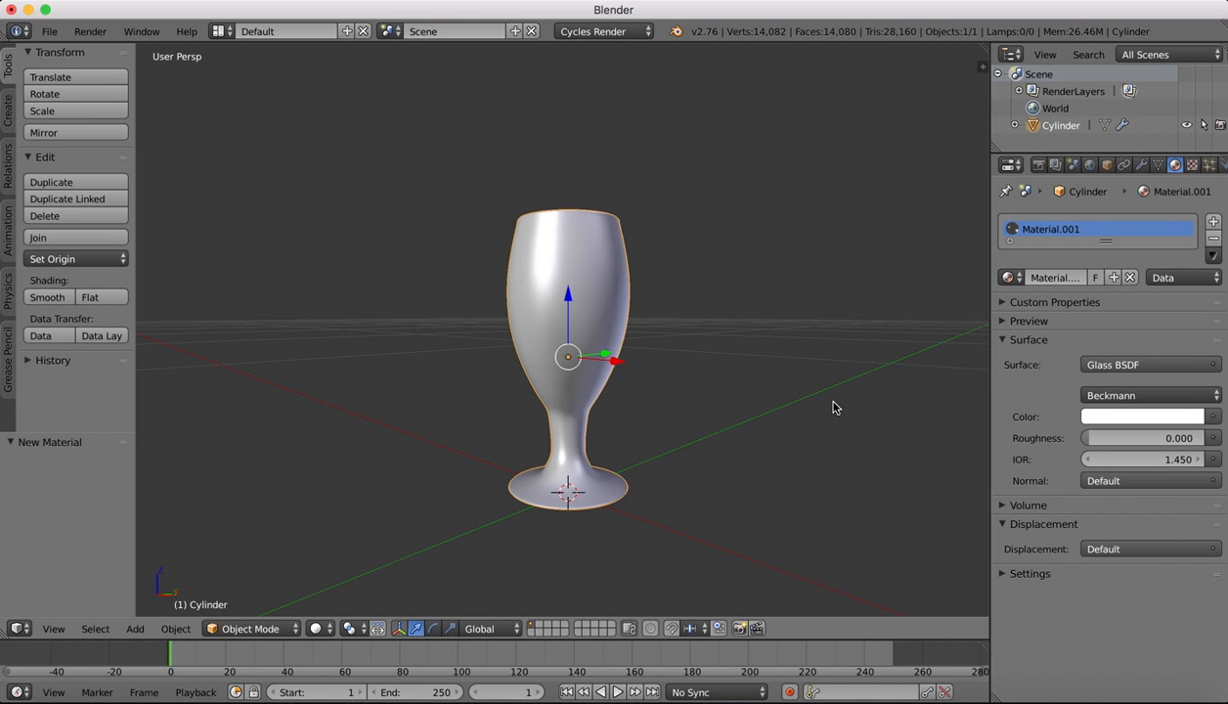
# - Preview the glass material with Rendered viewport shading, then return to Solid shading
pyautogui.click(320, 629)
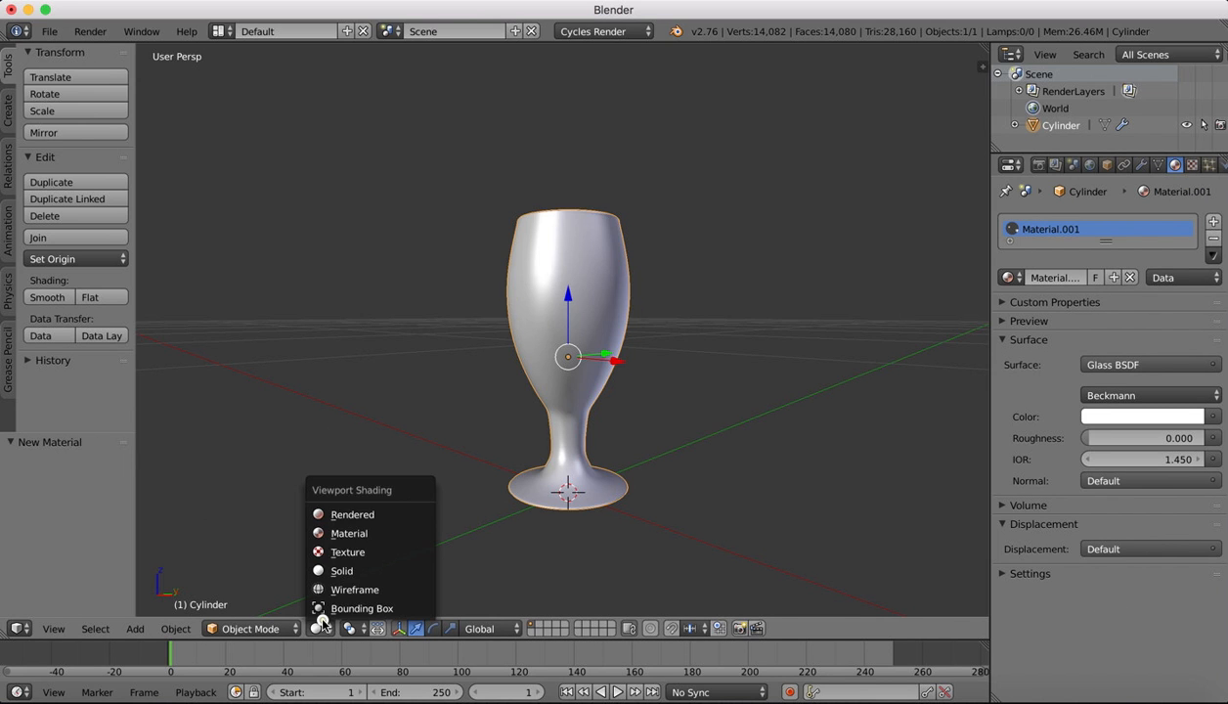
pyautogui.click(345, 515)
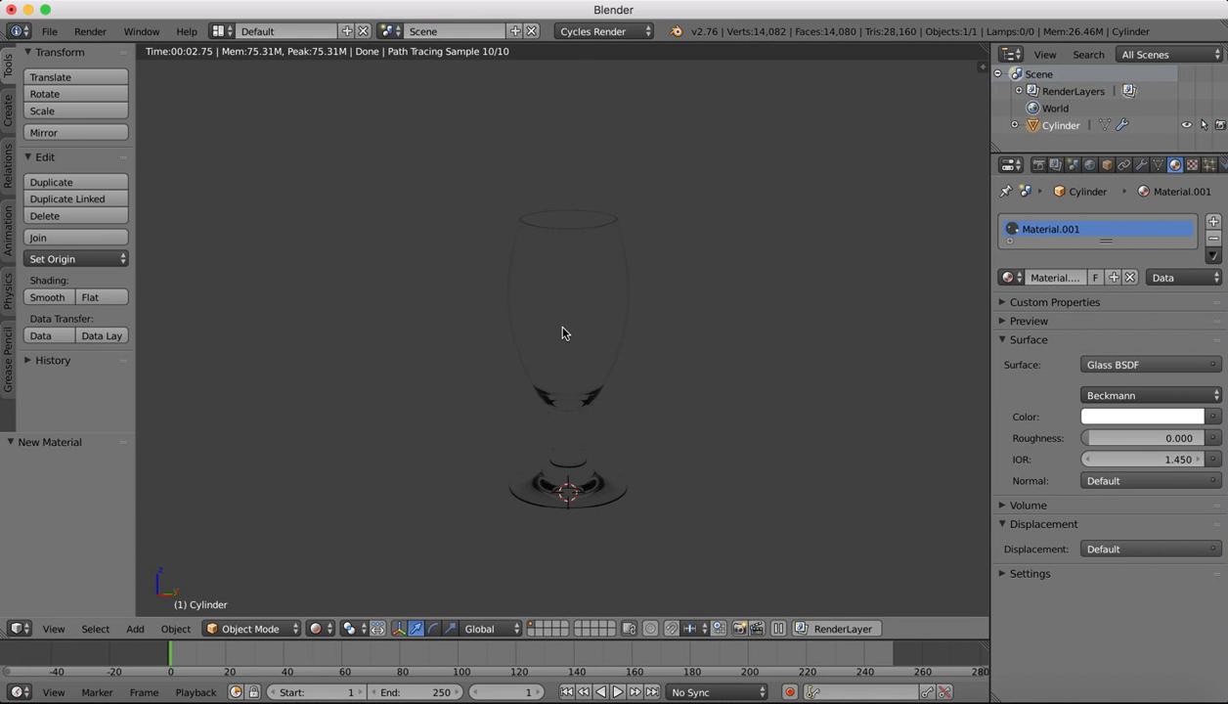
pyautogui.scroll(2, 562, 333)
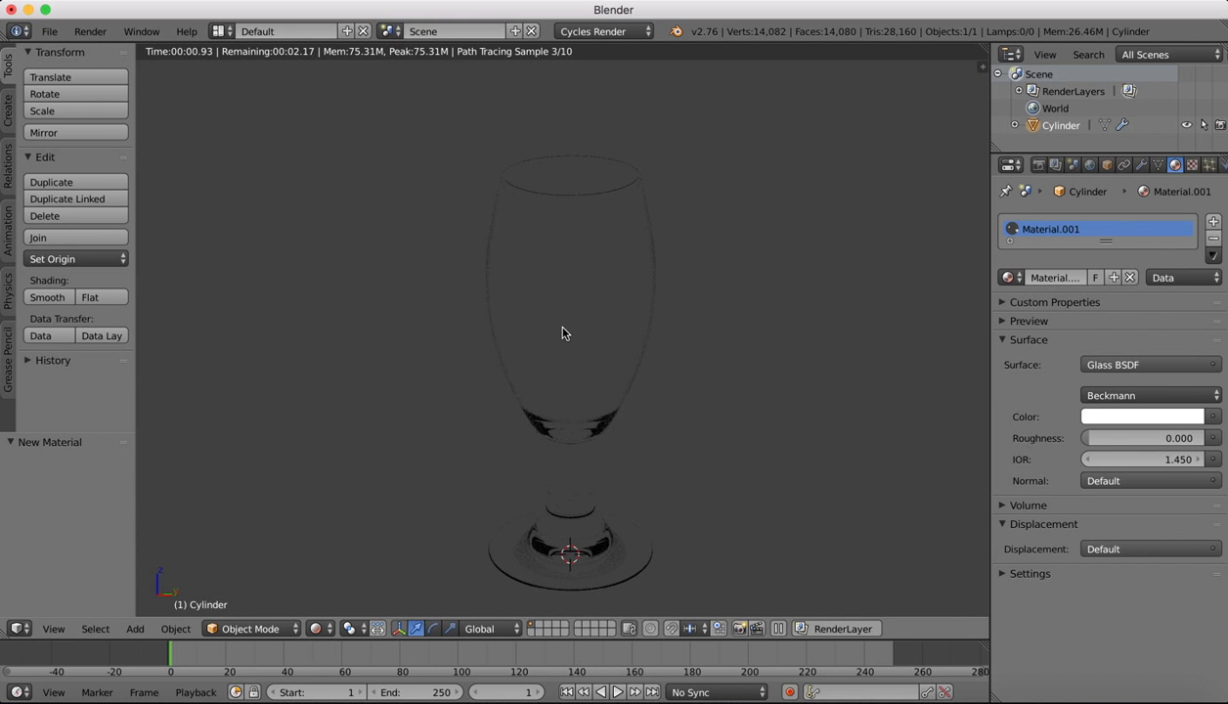
pyautogui.click(317, 629)
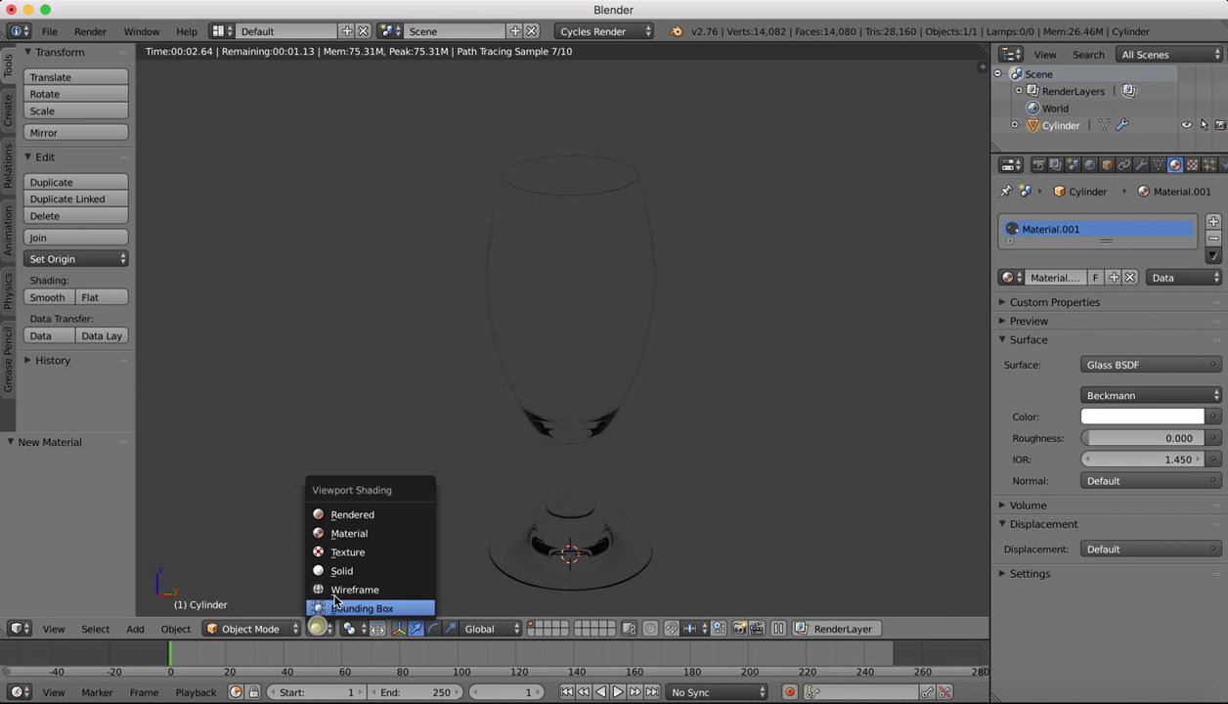
pyautogui.click(342, 571)
pyautogui.scroll(-3, 635, 296)
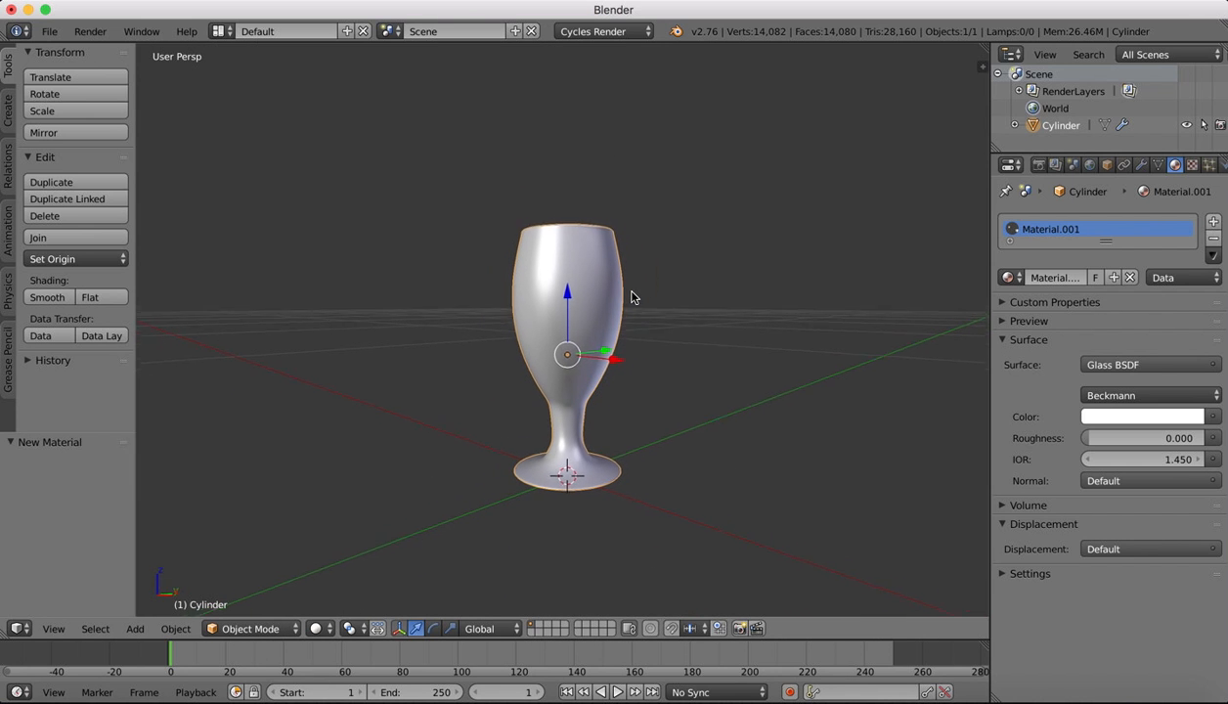
# - Add a mesh plane at the scene origin beneath the glass
pyautogui.click(8, 110)
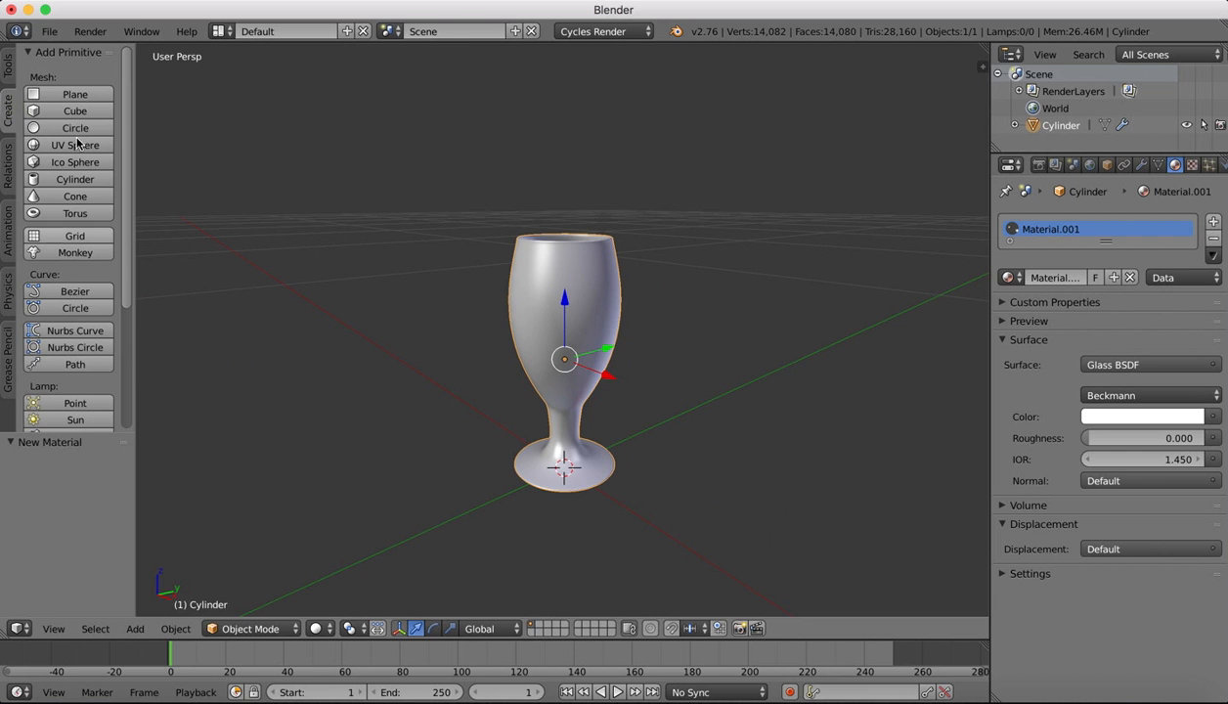
pyautogui.click(75, 95)
pyautogui.scroll(-5, 640, 431)
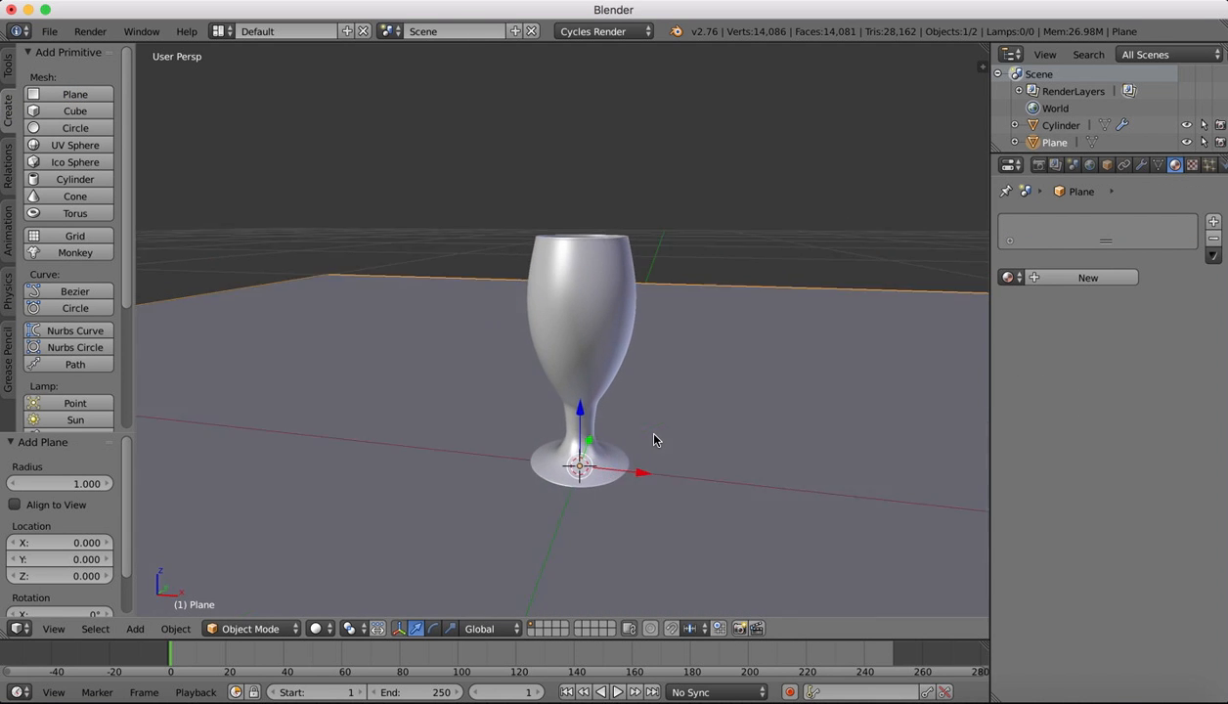
pyautogui.scroll(10, 642, 467)
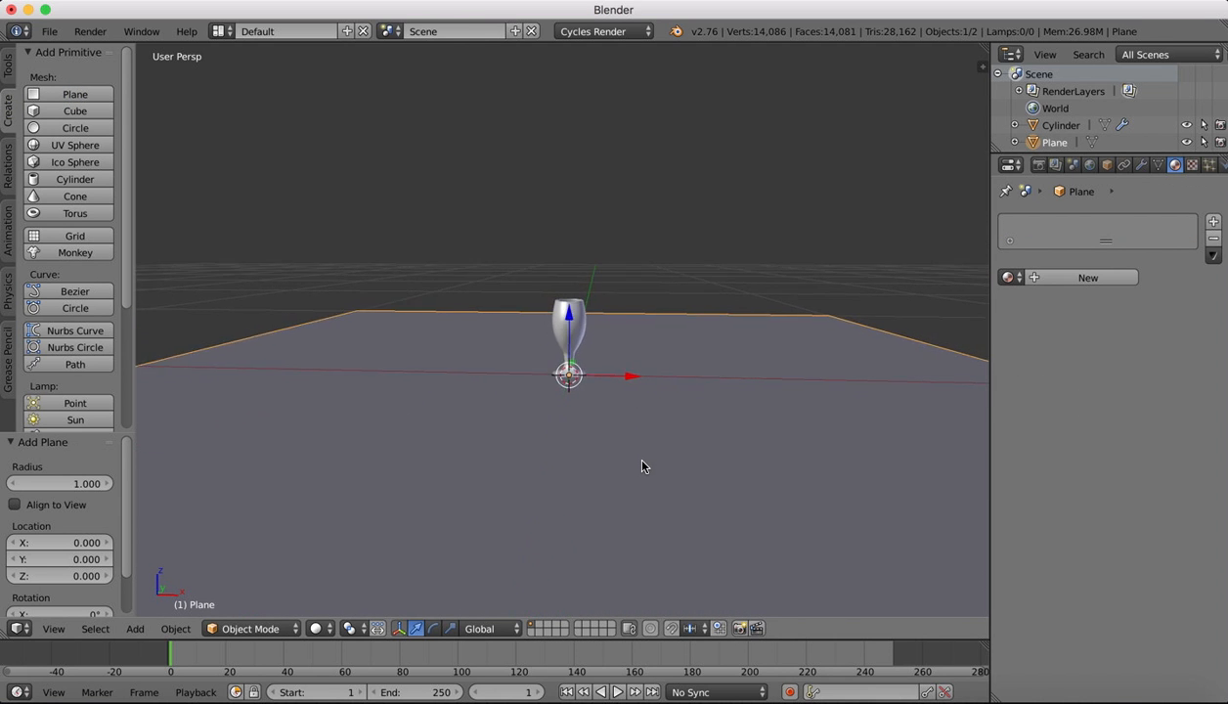
# - Scale the floor plane to about 0.553 and move it about 0.367 along Y
pyautogui.press('s')
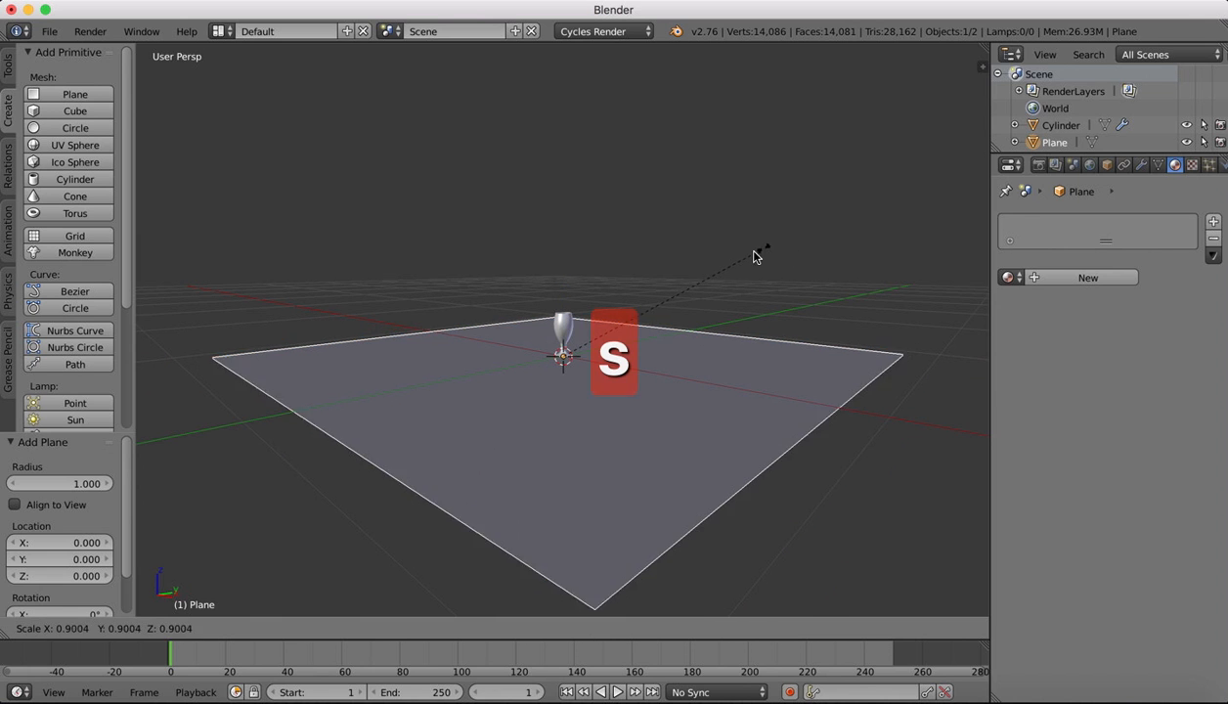
pyautogui.click(688, 287)
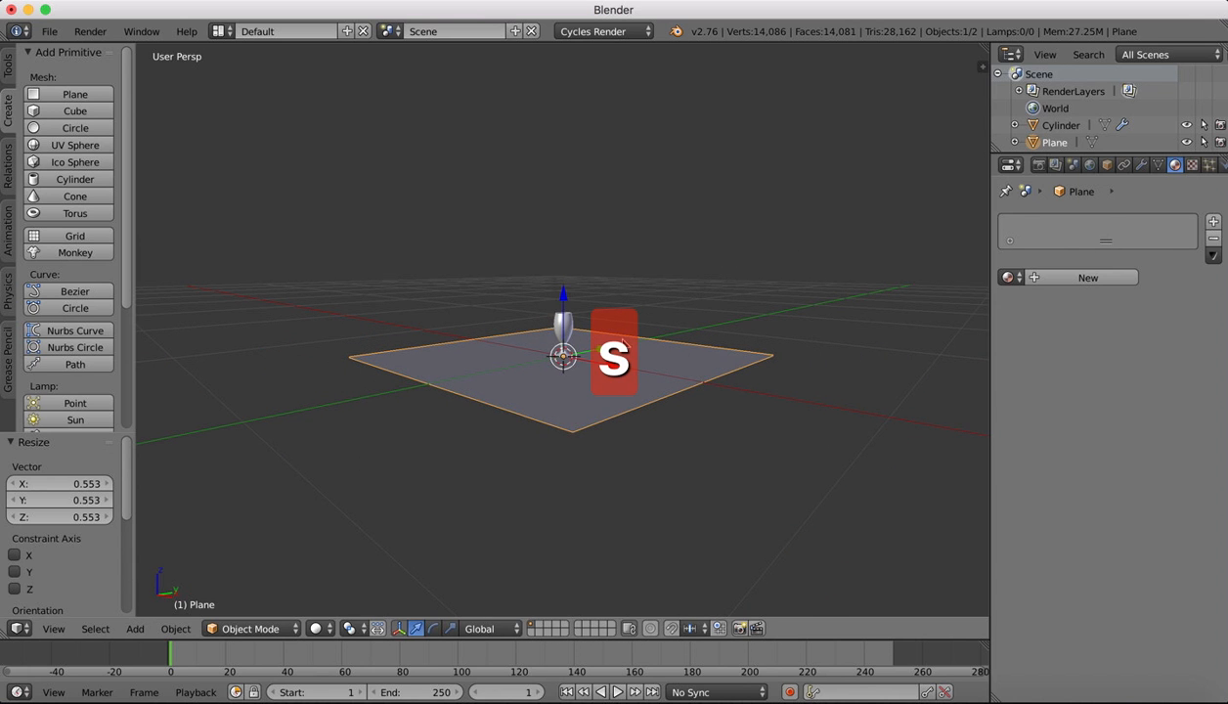
pyautogui.moveTo(588, 342); pyautogui.dragTo(657, 326)
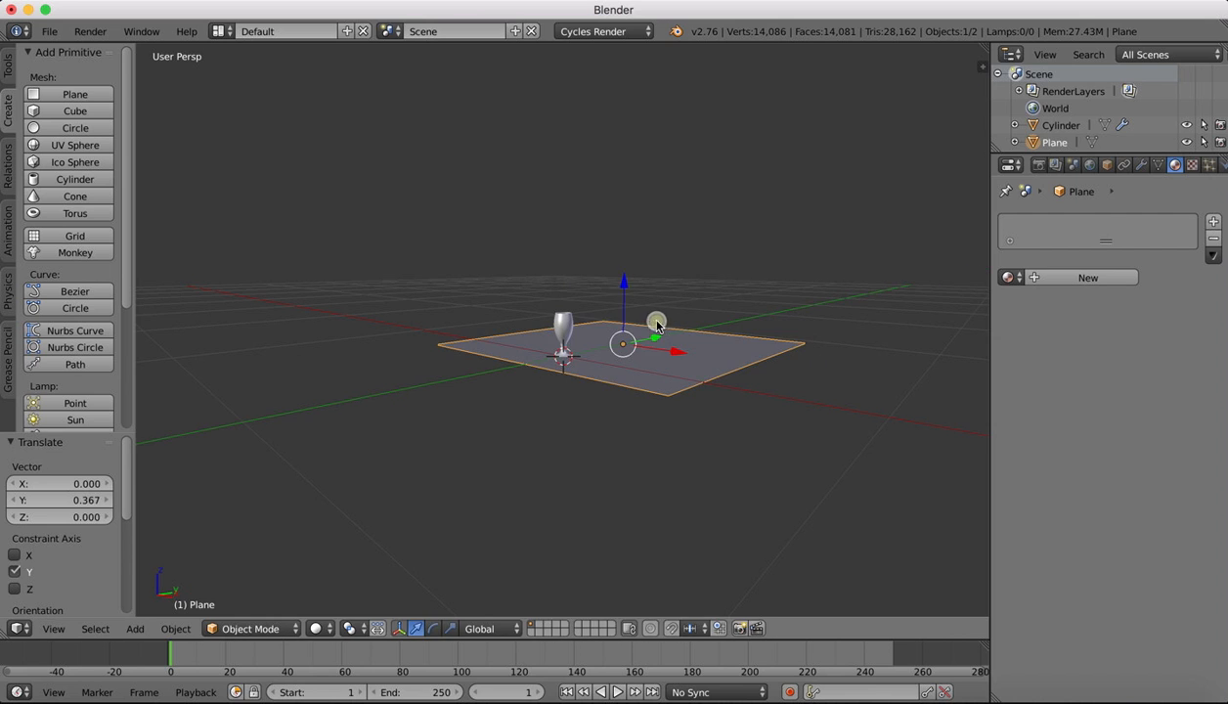
# - Duplicate the floor plane in place and rotate the copy 90° about the global X axis
pyautogui.hotkey('shift', 'd')
pyautogui.rightClick(589, 313)
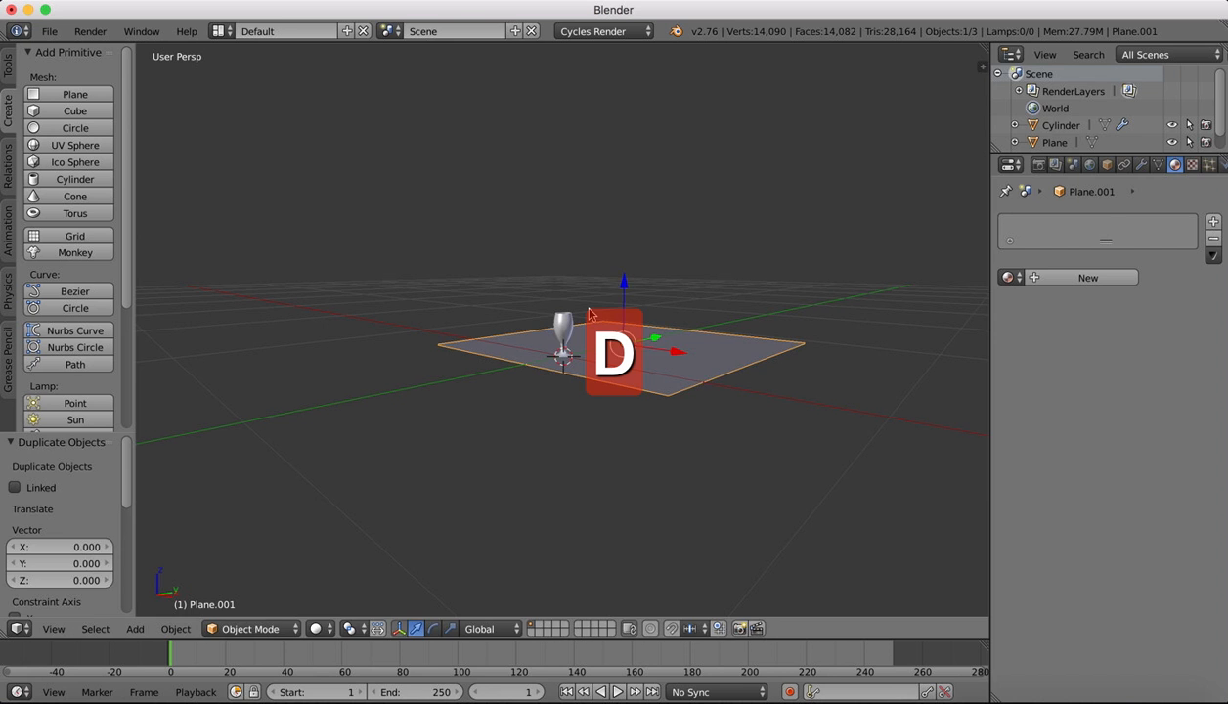
pyautogui.press('r')
pyautogui.press('z')
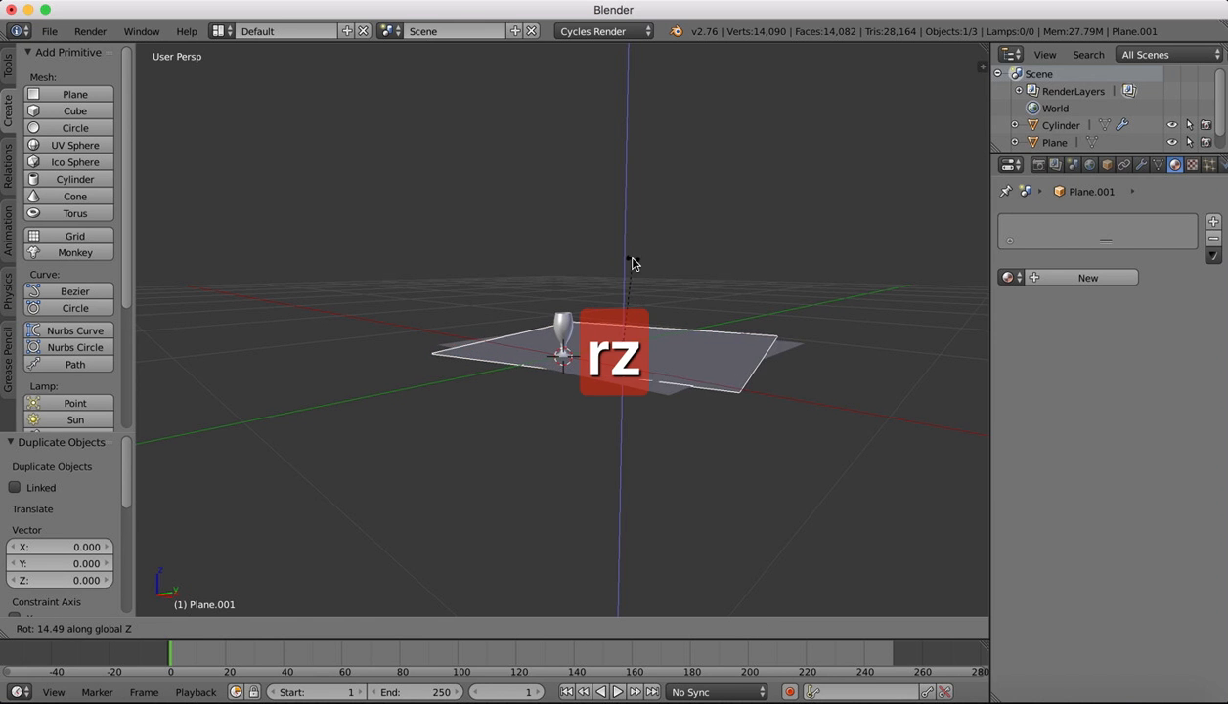
pyautogui.press('x')
pyautogui.press('9')
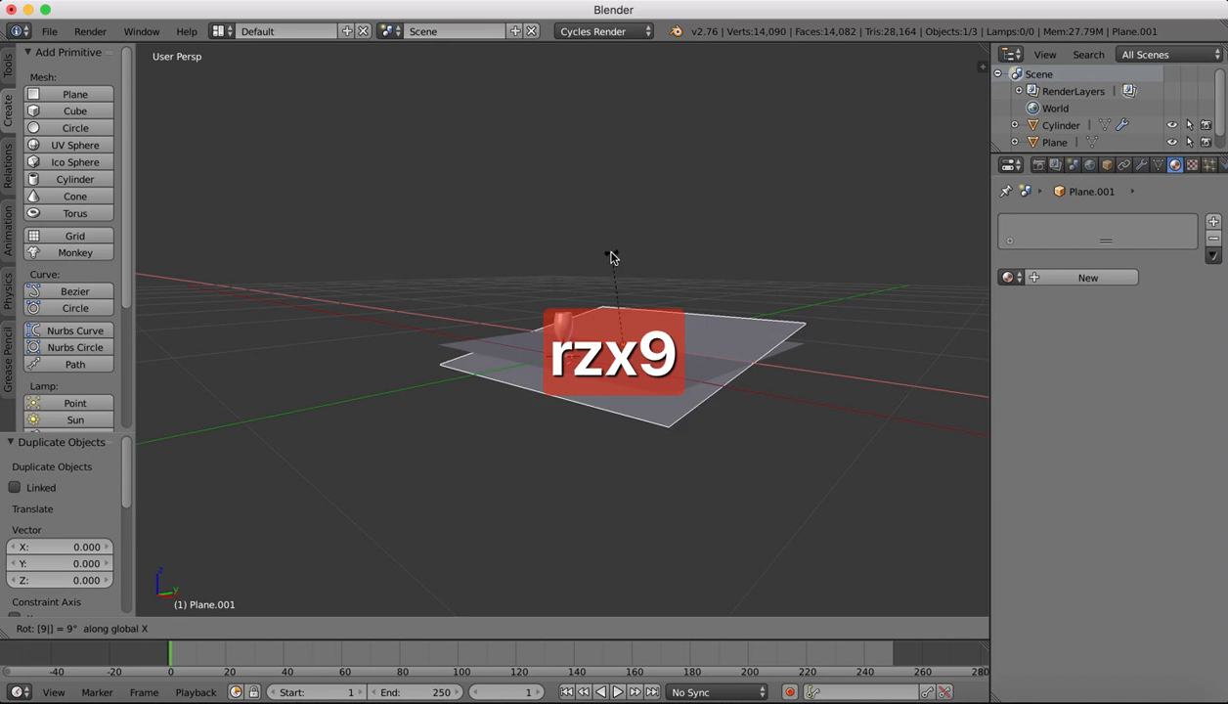
pyautogui.press('0')
pyautogui.press('Return')
# - Position the upright plane behind the glass, raising it about 0.173 along Z, and show the scene in front view
pyautogui.moveTo(653, 337); pyautogui.dragTo(662, 230)
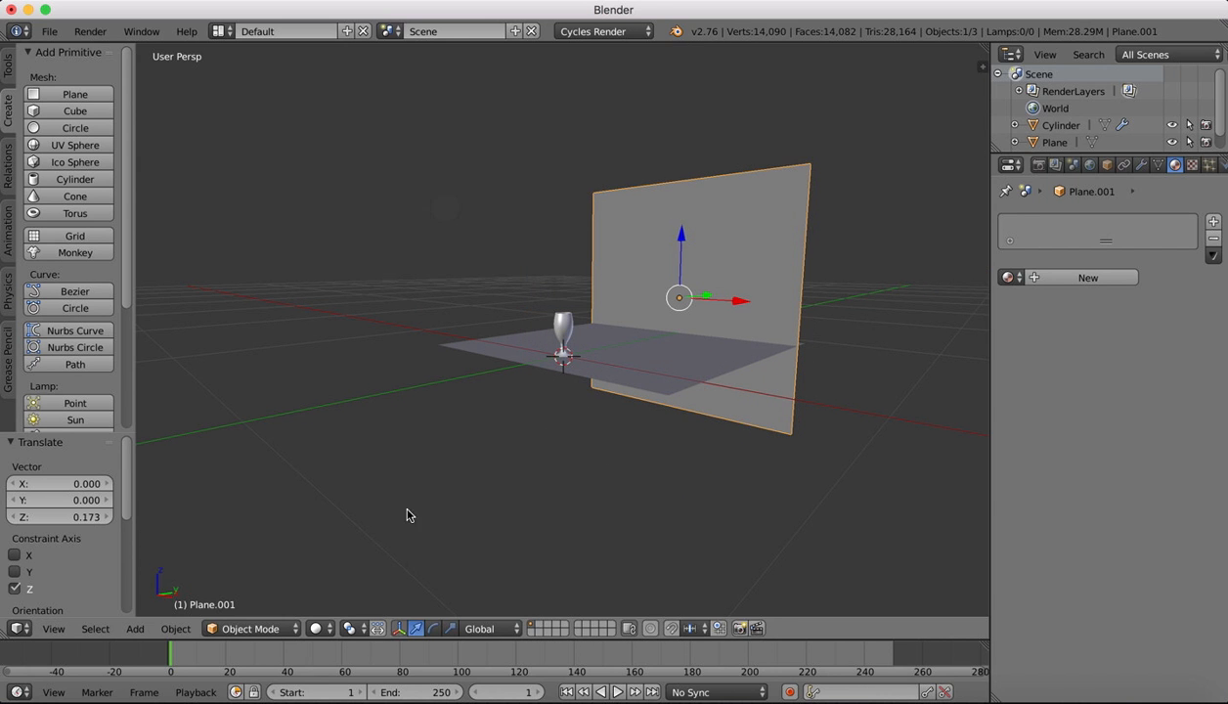
pyautogui.click(53, 629)
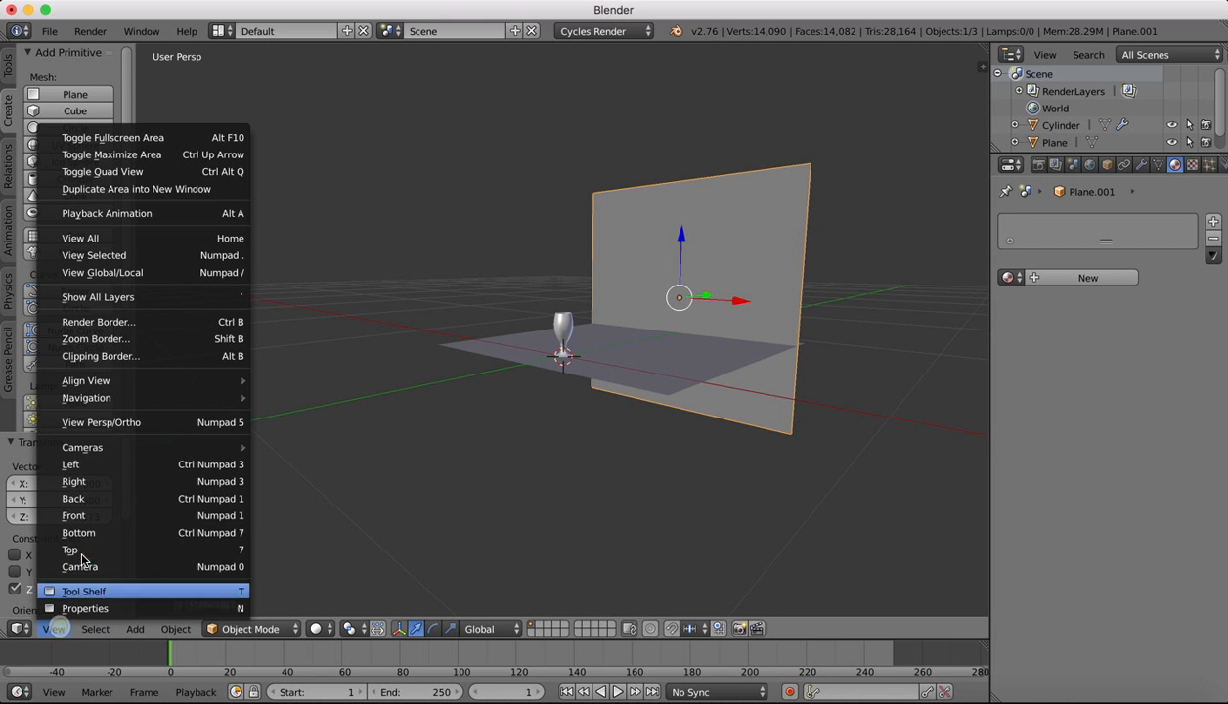
pyautogui.click(44, 513)
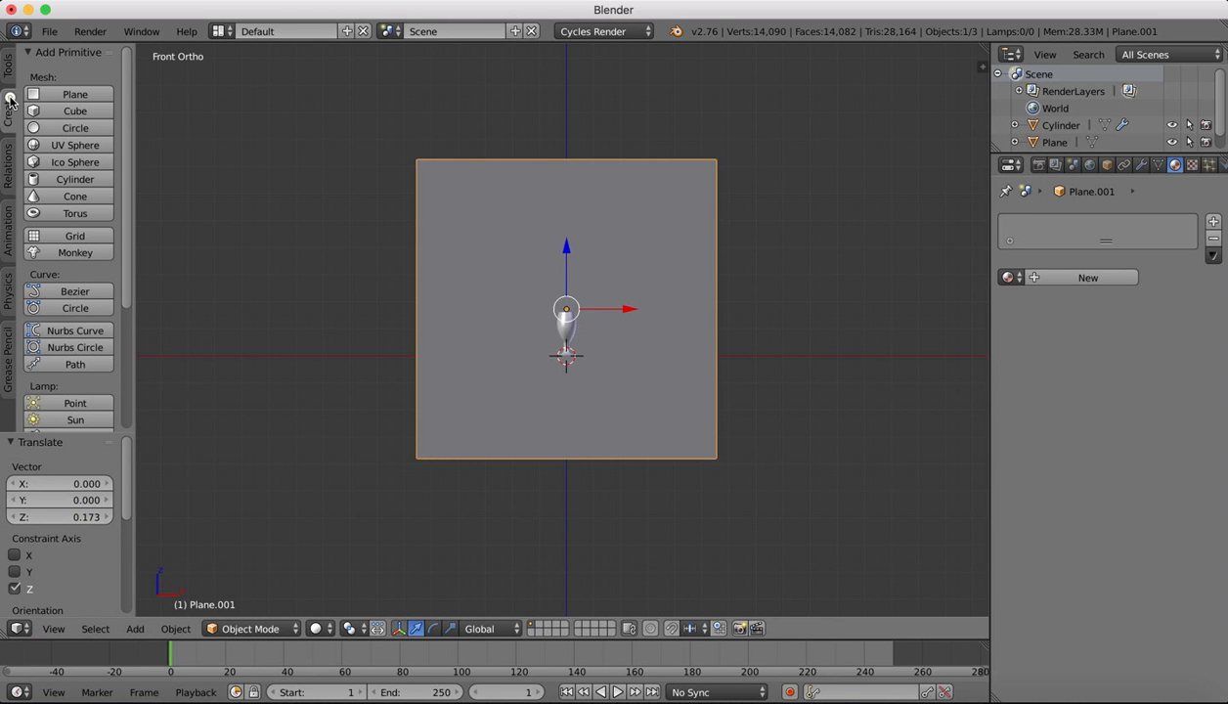
# - Add a camera at the scene origin and scale it to about 0.209
pyautogui.scroll(-5, 70, 356)
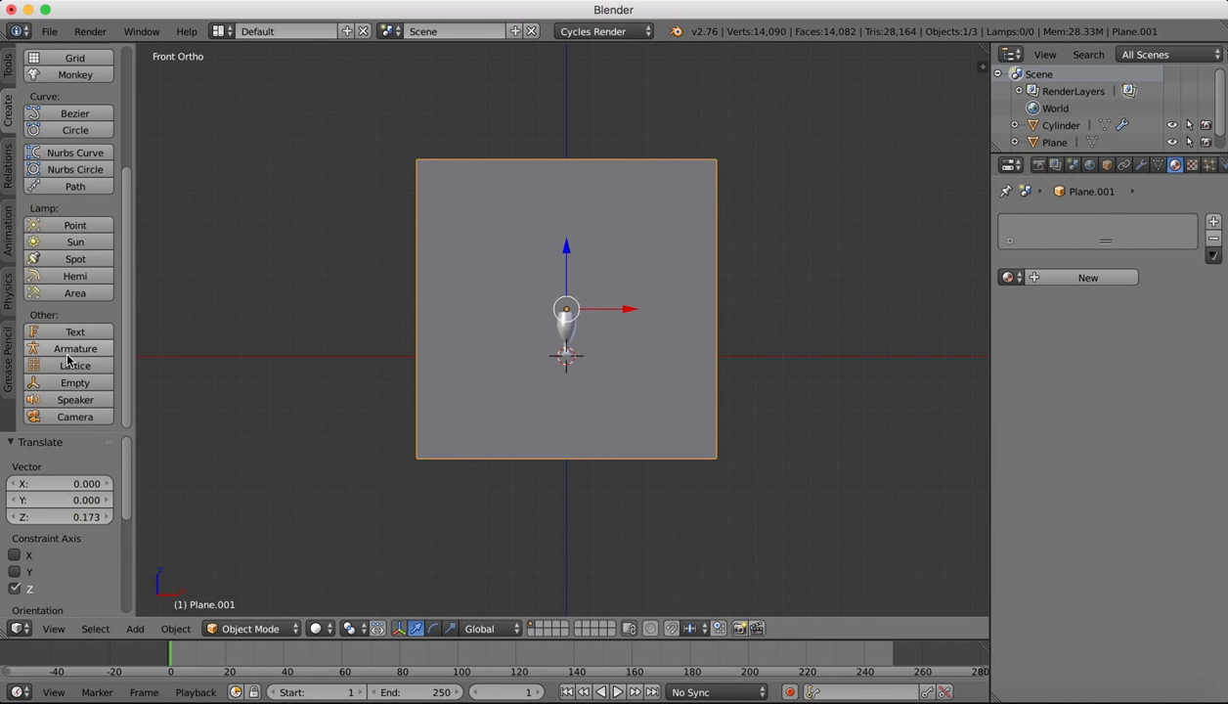
pyautogui.click(58, 415)
pyautogui.moveTo(614, 287); pyautogui.dragTo(588, 283, button='middle')
pyautogui.press('s')
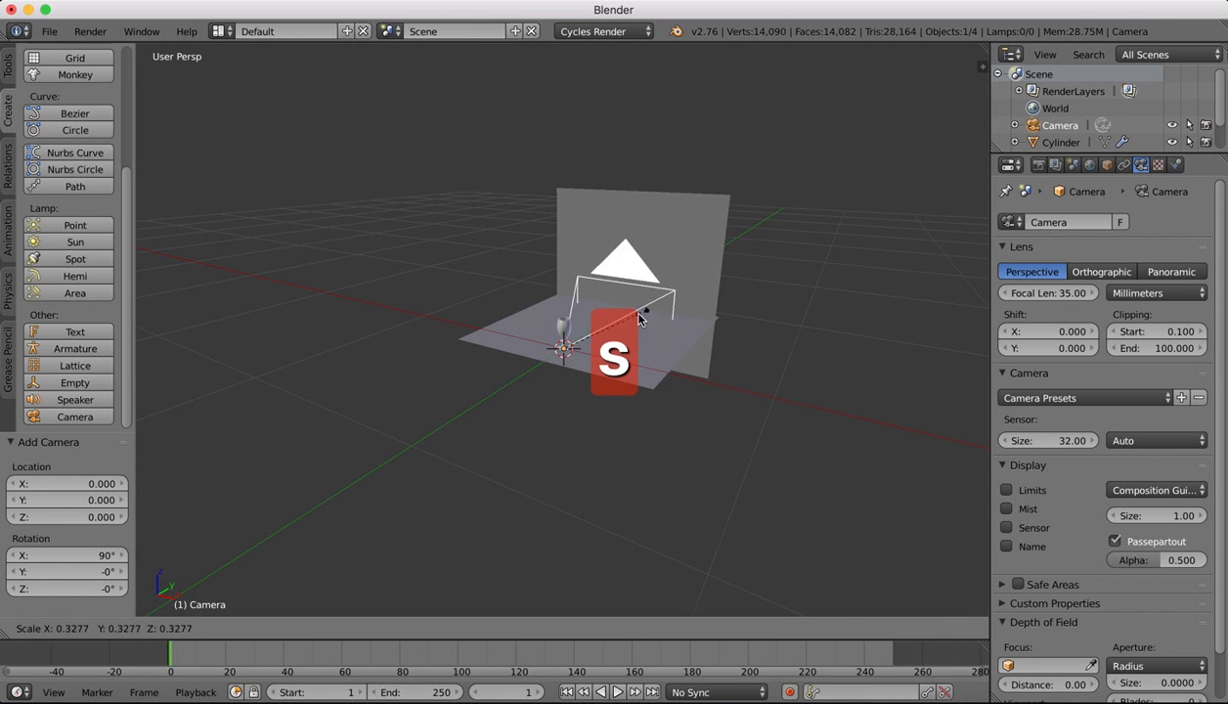
pyautogui.click(607, 326)
pyautogui.moveTo(608, 327); pyautogui.dragTo(595, 327, button='middle')
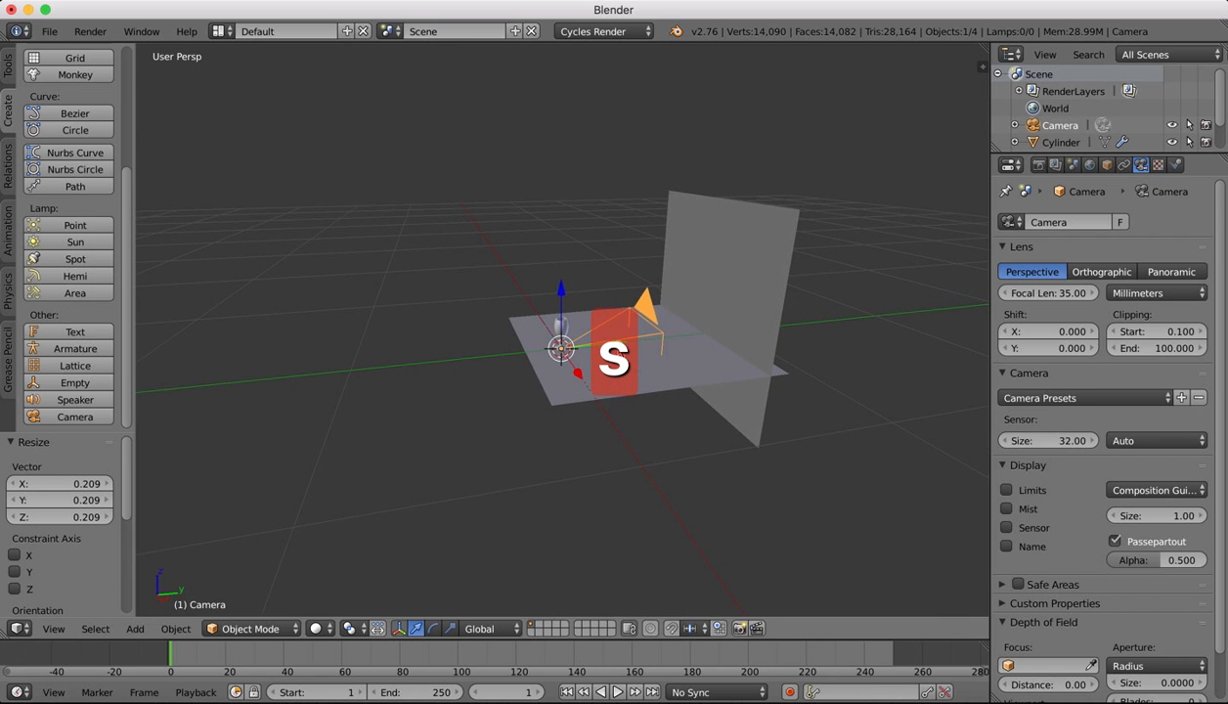
# - Move the camera about -0.922 along Y and 0.073 along Z, and look at the scene through it
pyautogui.moveTo(617, 350); pyautogui.dragTo(427, 370)
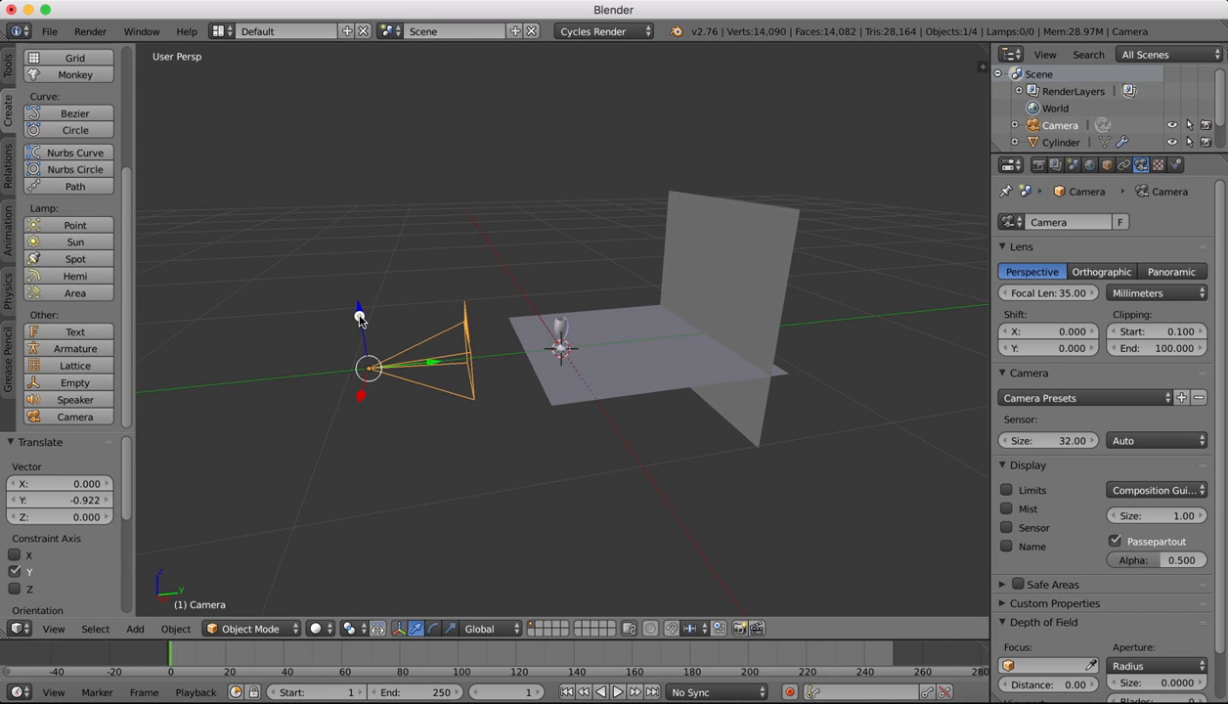
pyautogui.moveTo(360, 318); pyautogui.dragTo(356, 301)
pyautogui.click(54, 629)
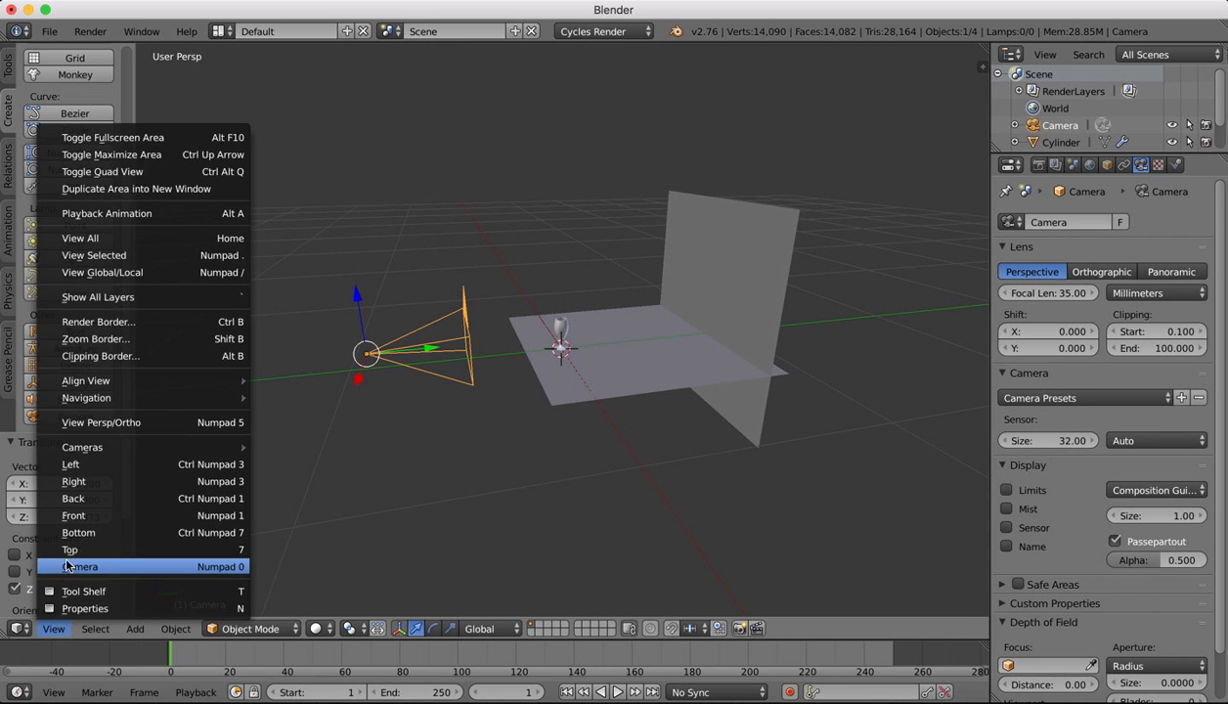
pyautogui.click(73, 567)
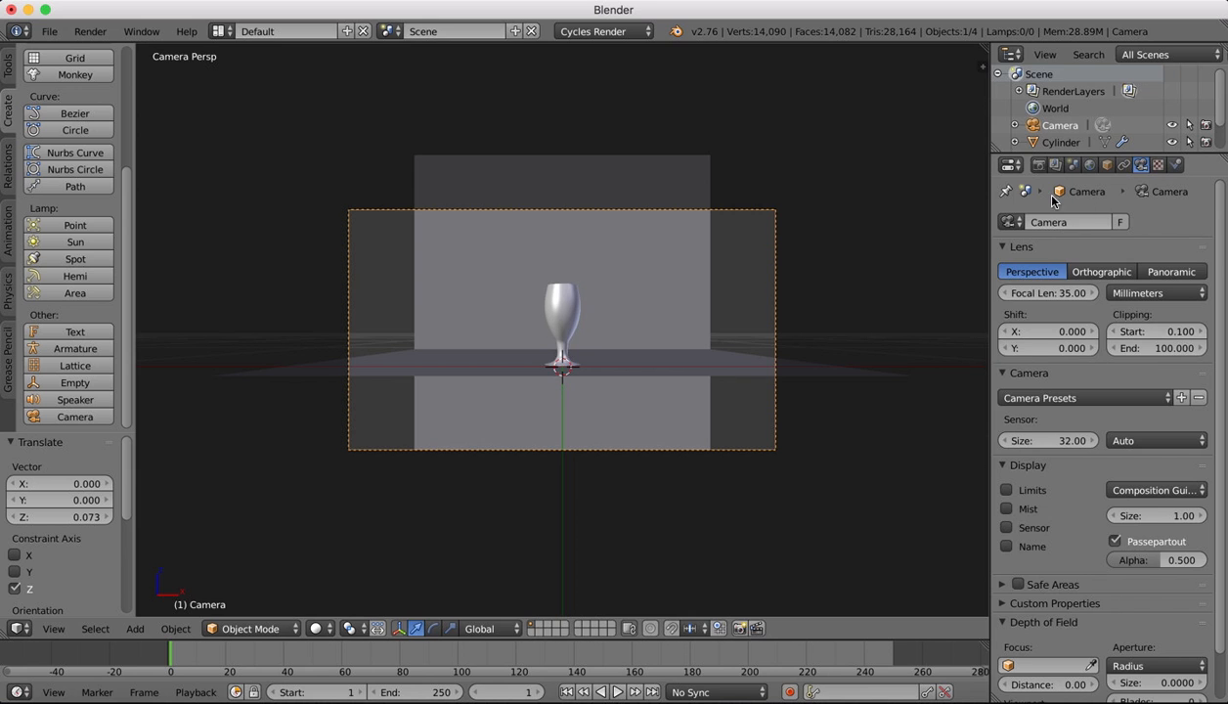
# - Set the render resolution to 1080 px in X and 1920 px in Y
pyautogui.click(1043, 166)
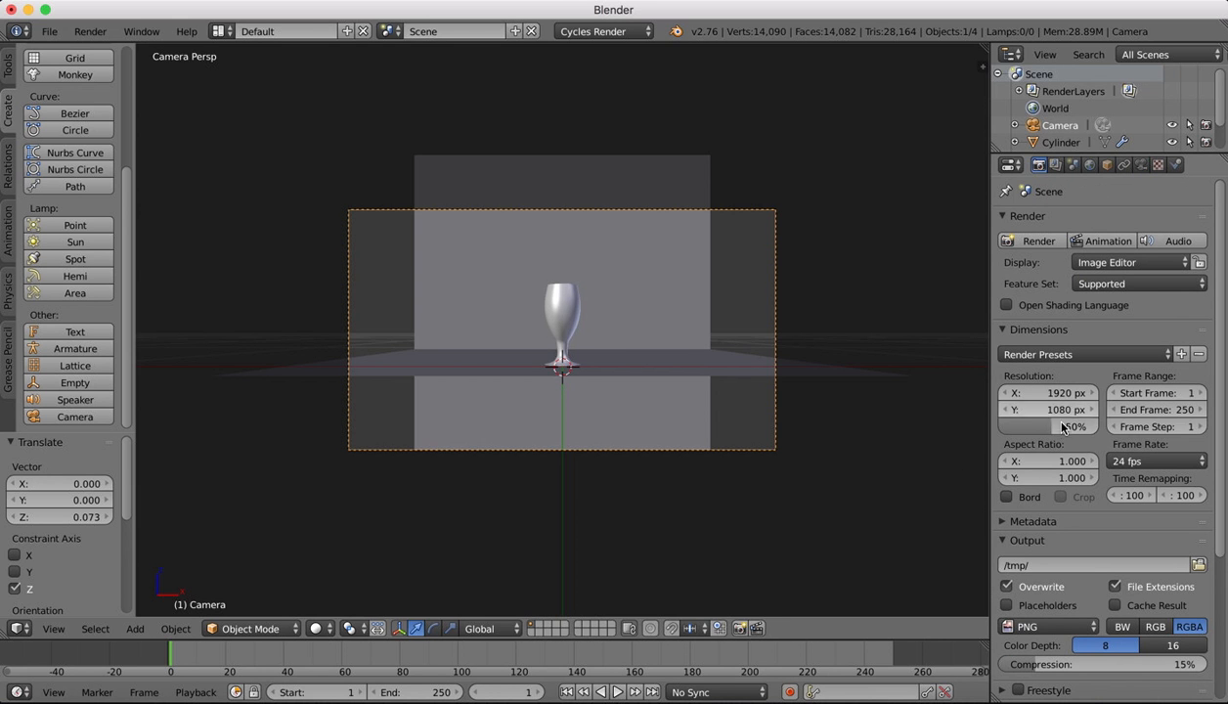
pyautogui.click(1063, 392)
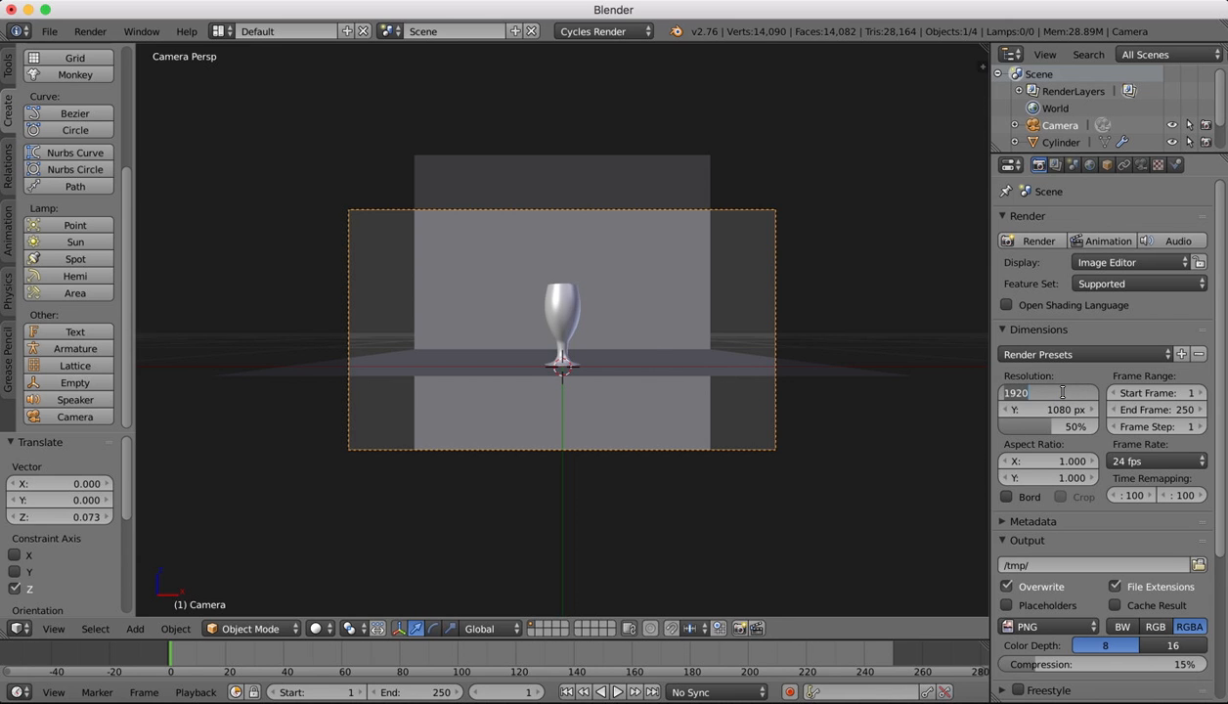
pyautogui.write('1080')
pyautogui.press('Return')
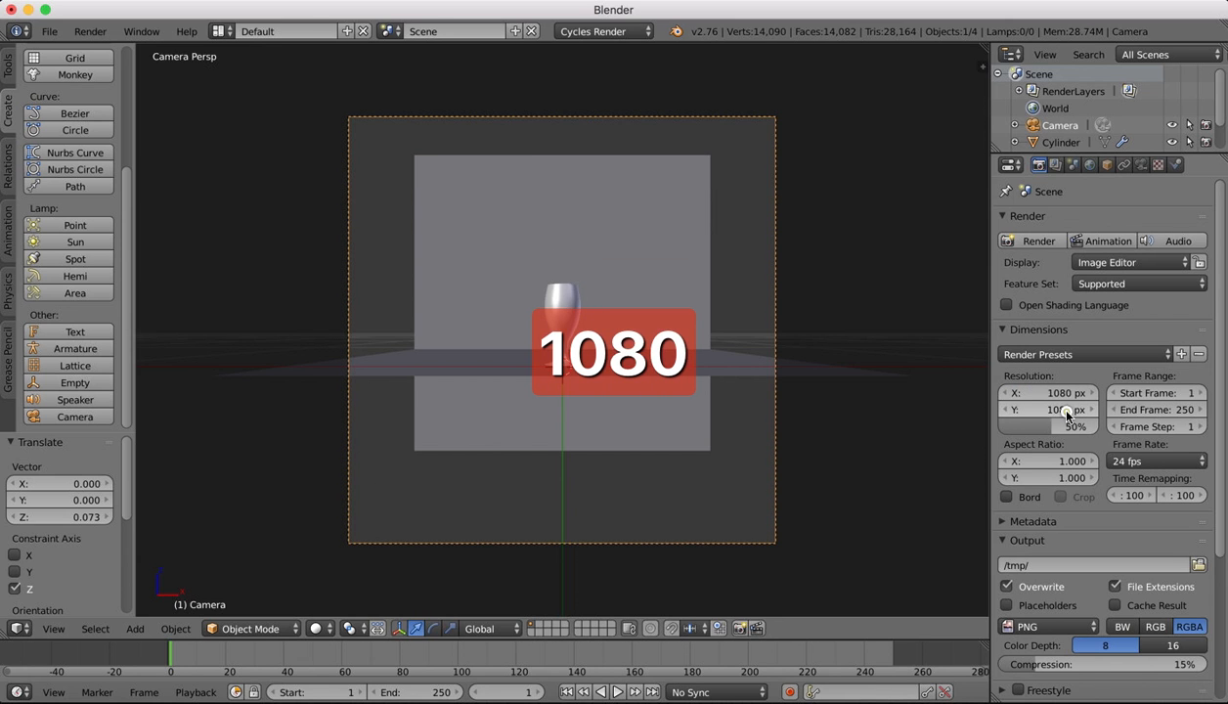
pyautogui.click(1066, 413)
pyautogui.write('1920')
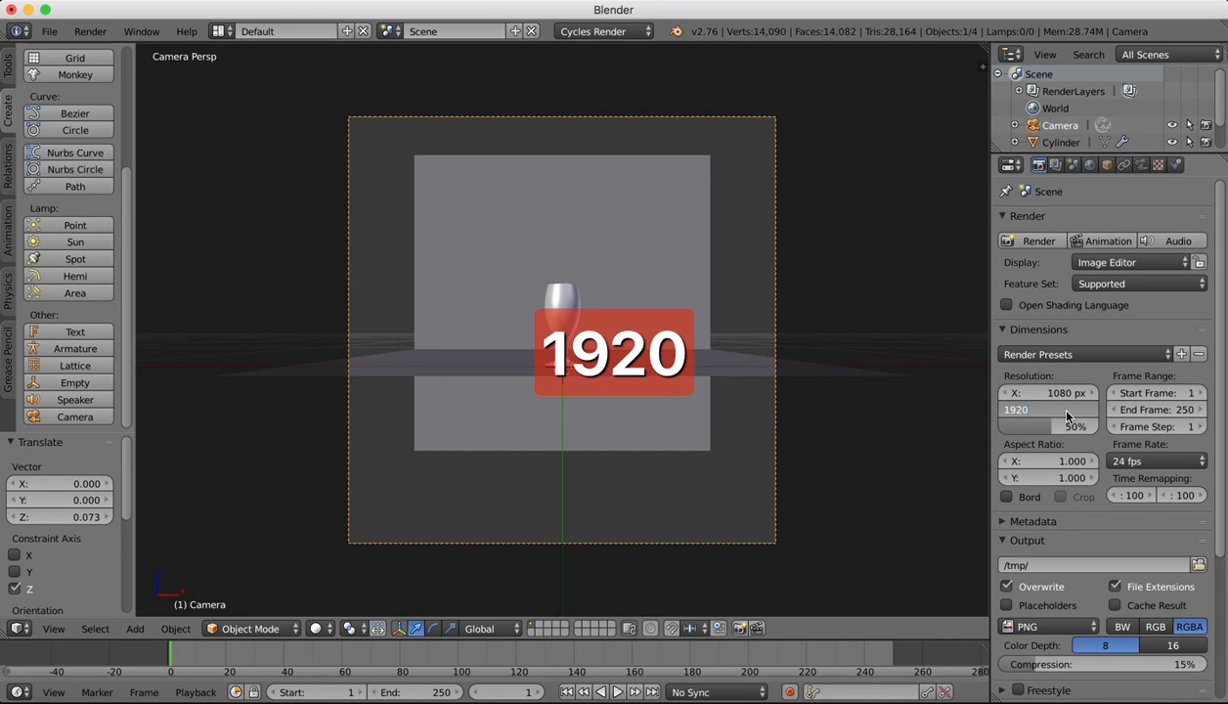
pyautogui.press('Return')
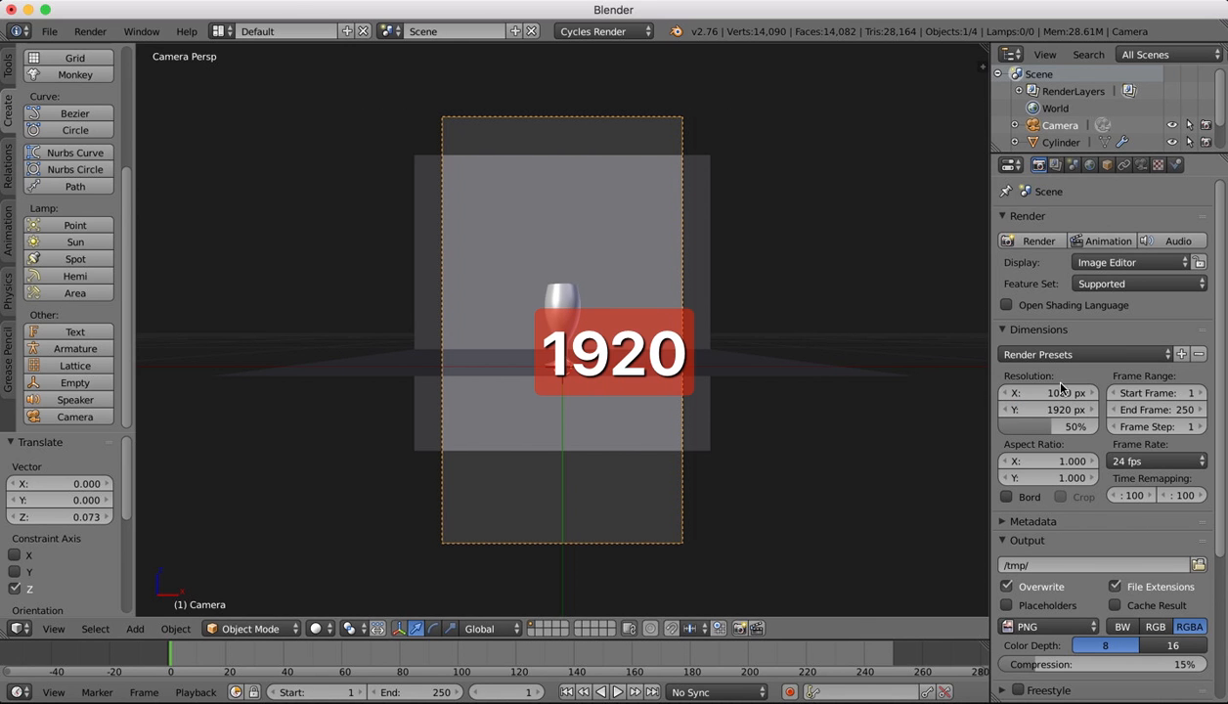
# - Set the camera's focal length to about 63.20 mm
pyautogui.click(1148, 166)
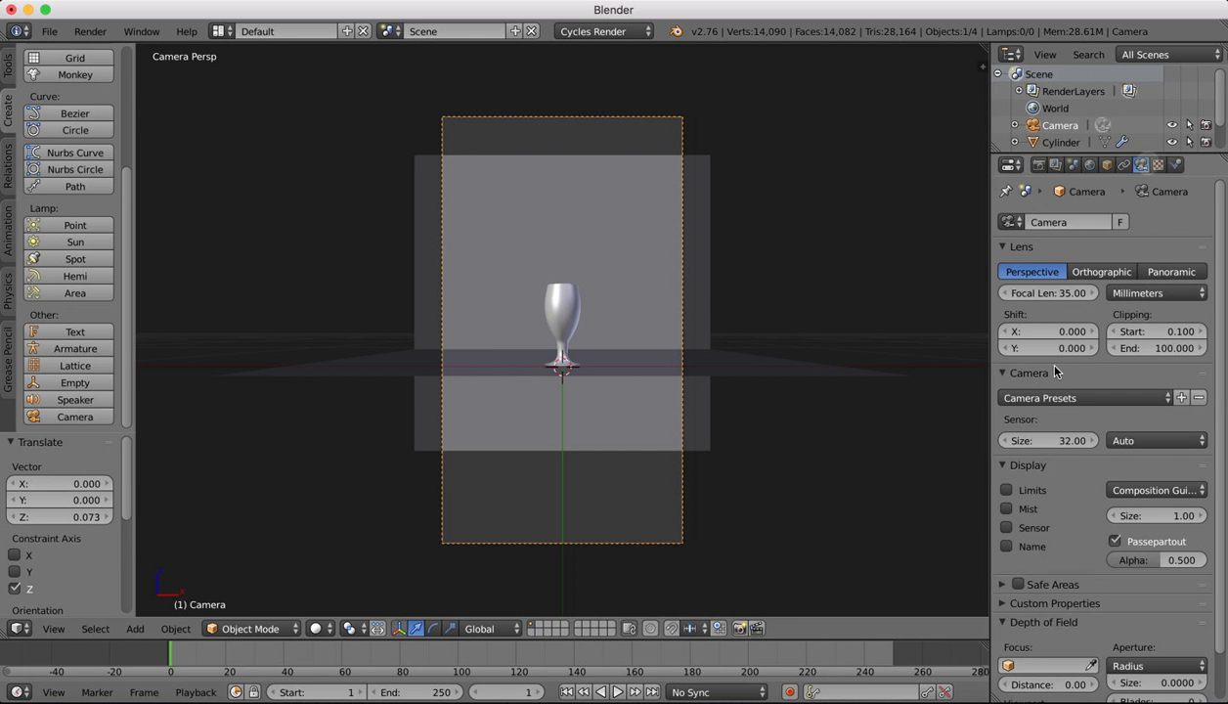
pyautogui.moveTo(1062, 293)
pyautogui.mouseDown()
pyautogui.moveTo(1105, 292)
pyautogui.moveTo(1062, 293)
pyautogui.mouseUp()
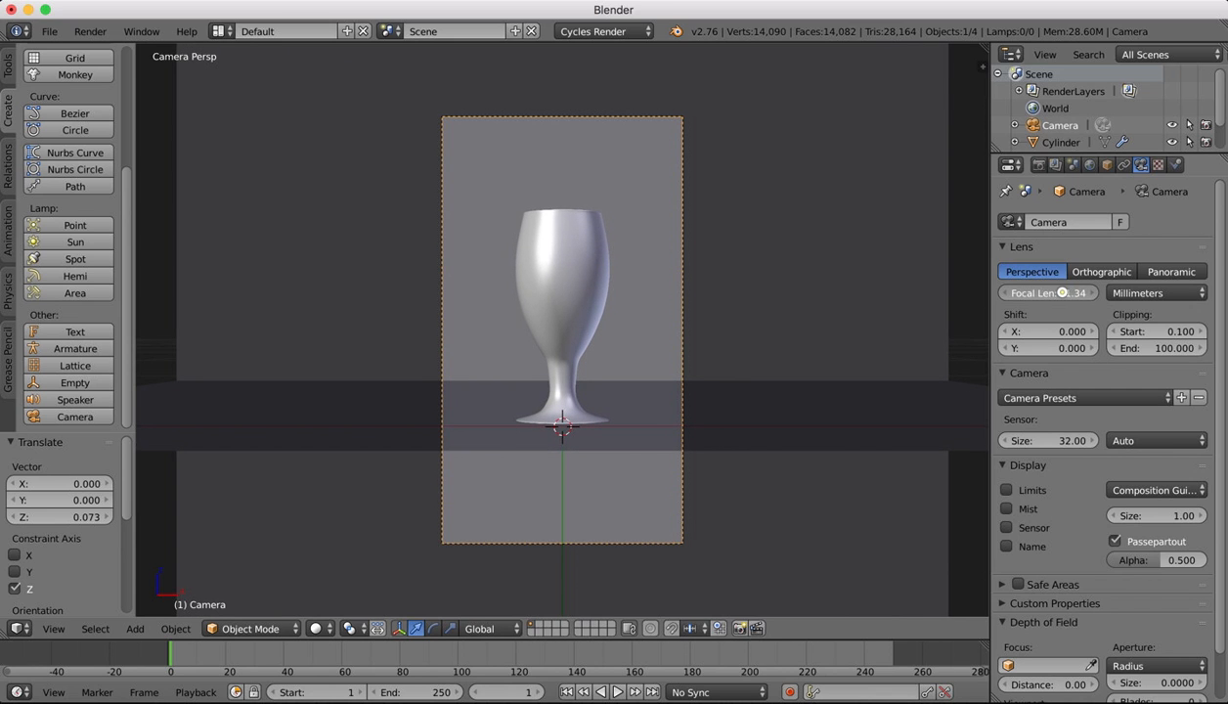
pyautogui.moveTo(1062, 293); pyautogui.dragTo(1081, 302)
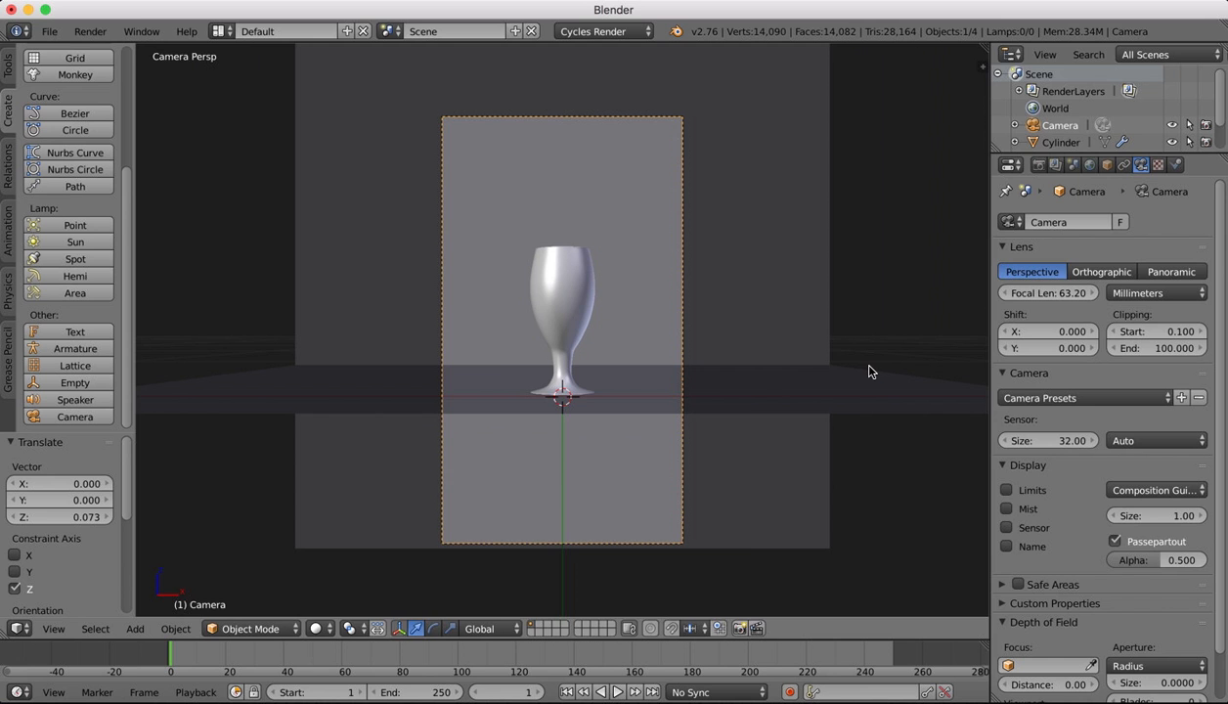
# - Move the camera about 0.369 along Y towards the glass
pyautogui.press('g')
pyautogui.press('z')
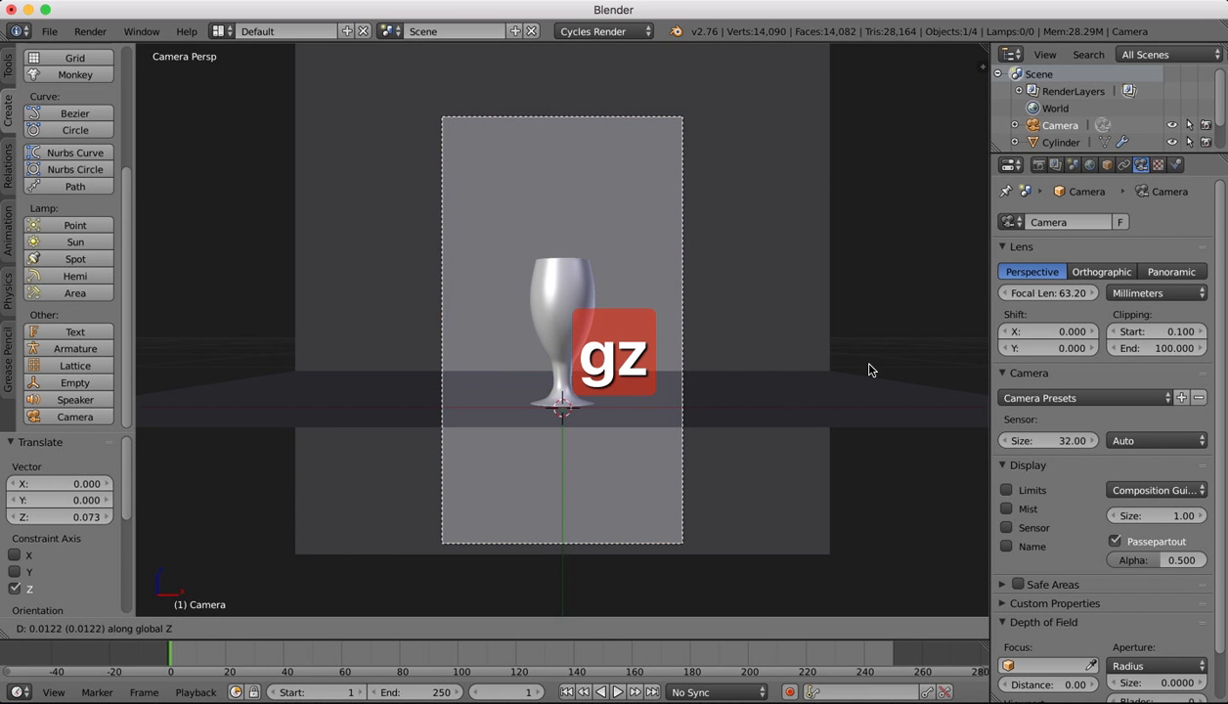
pyautogui.press('x')
pyautogui.press('y')
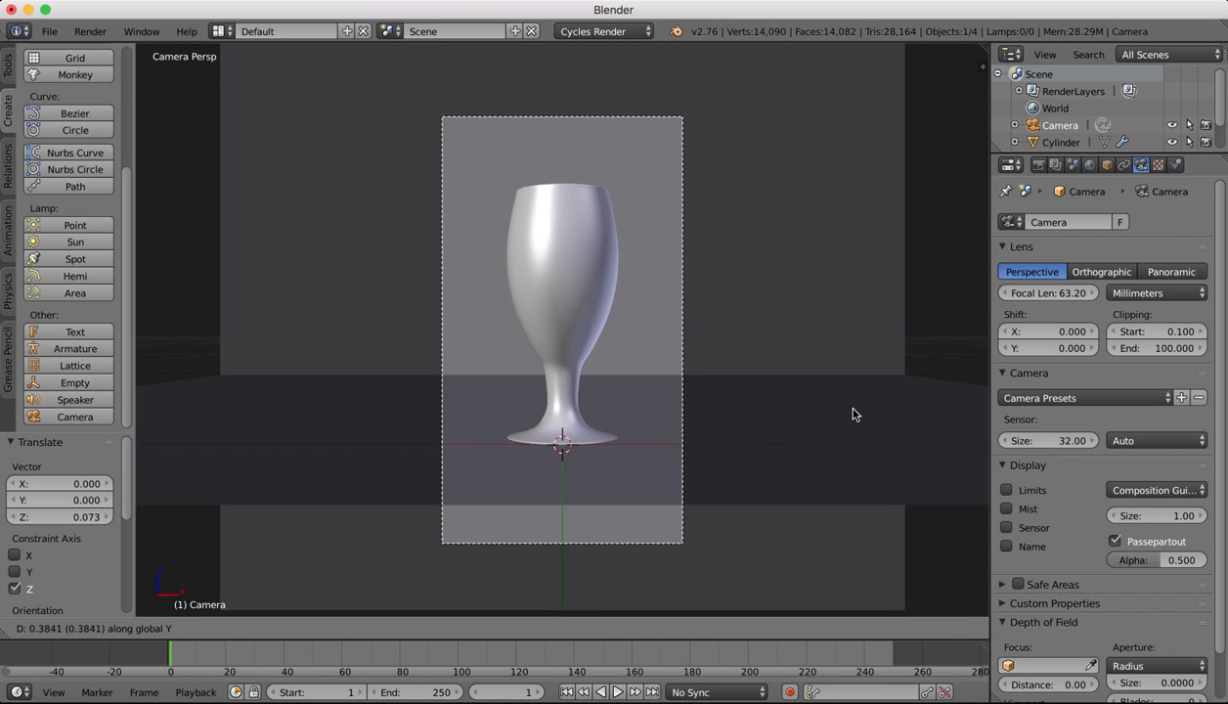
pyautogui.click(853, 415)
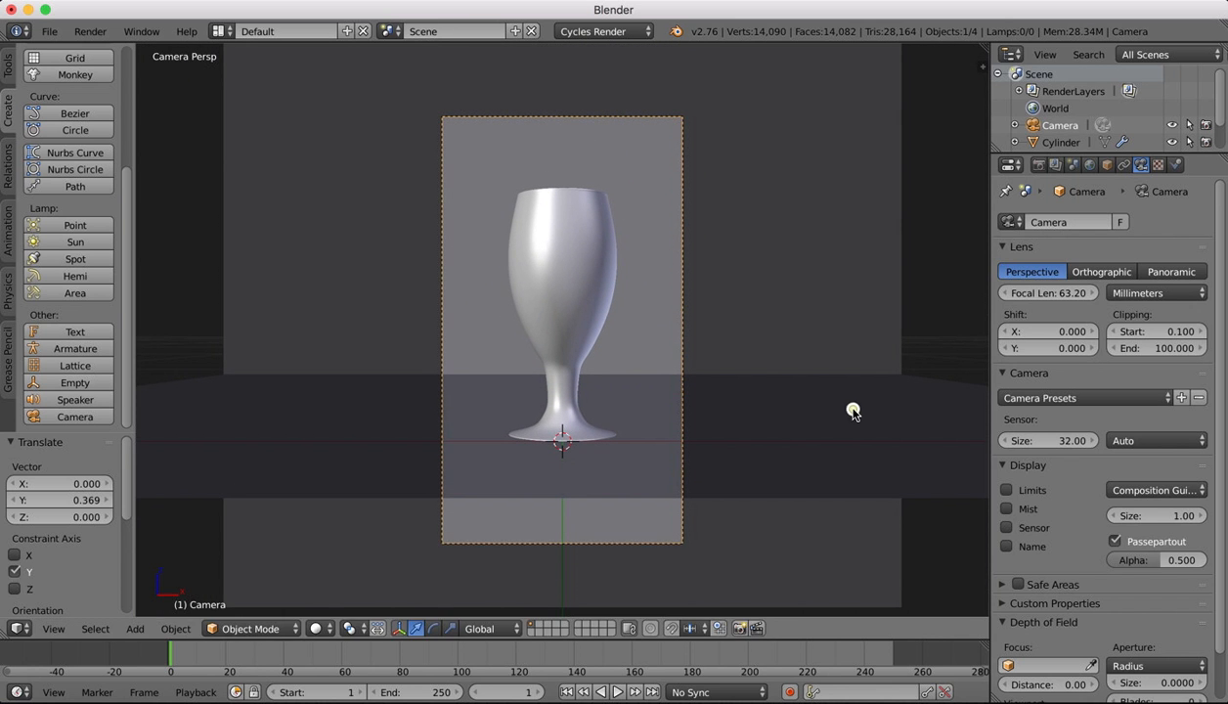
# - Move the floor plane about -0.097 along Y so it fills the lower part of the camera frame
pyautogui.rightClick(740, 491)
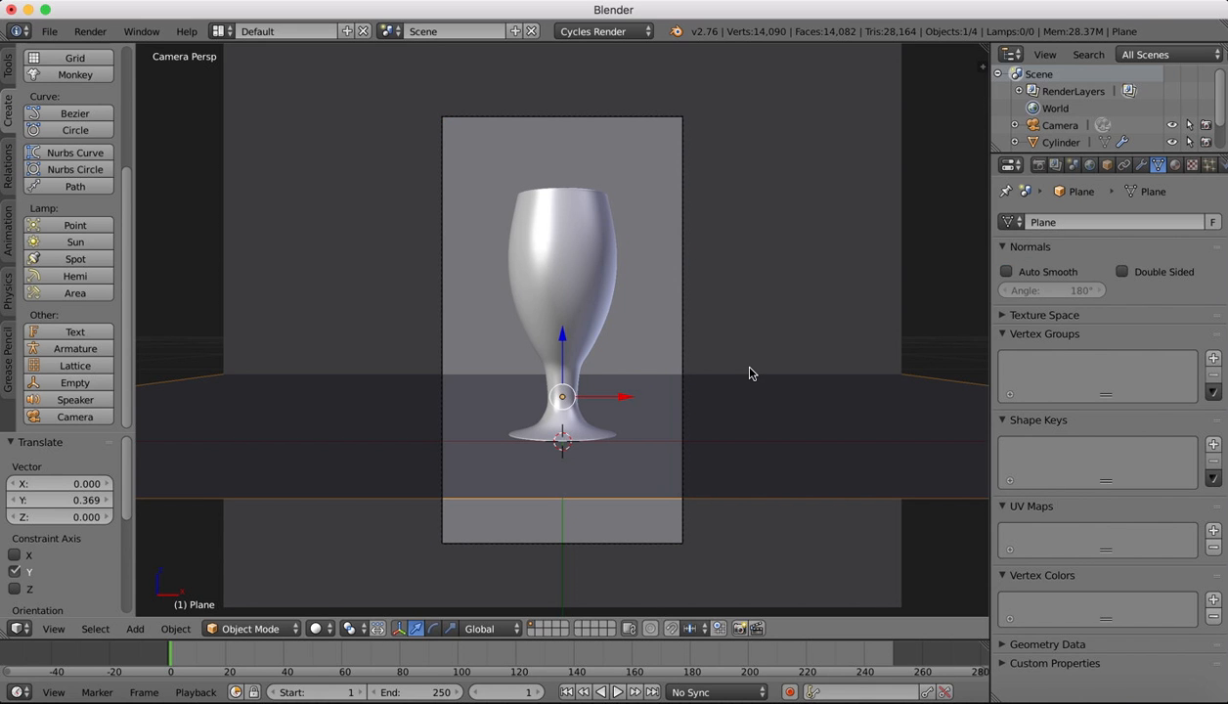
pyautogui.press('g')
pyautogui.press('y')
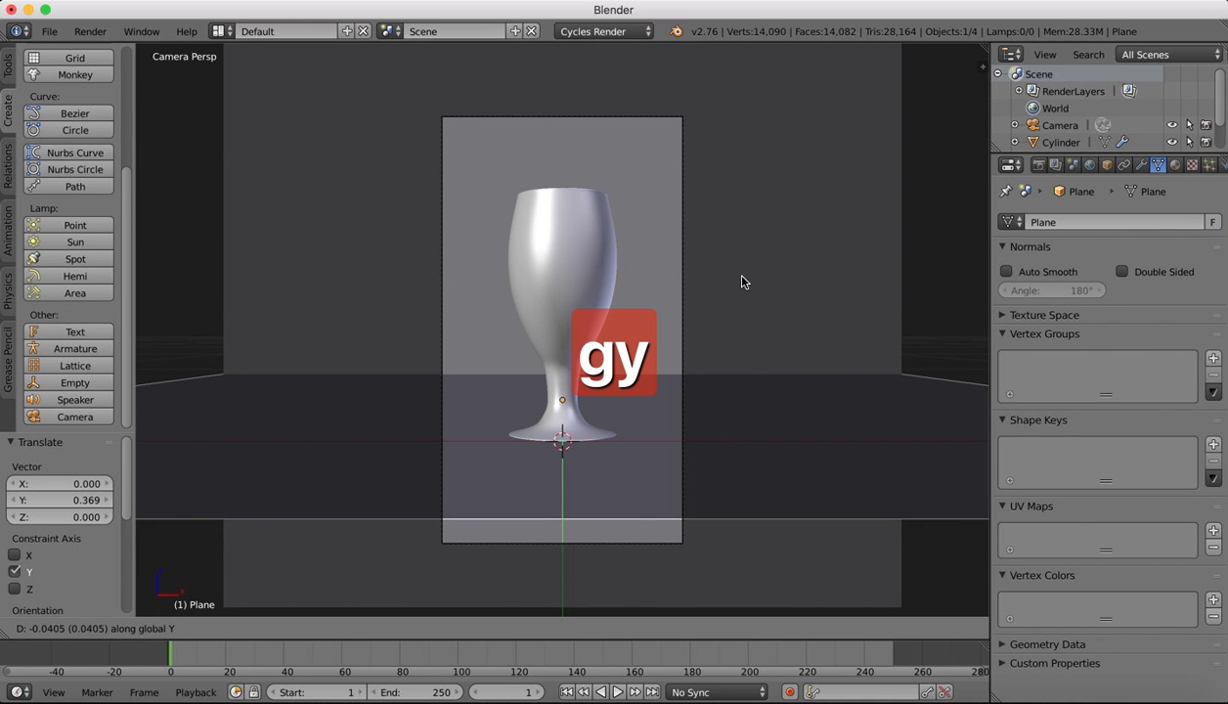
pyautogui.click(747, 229)
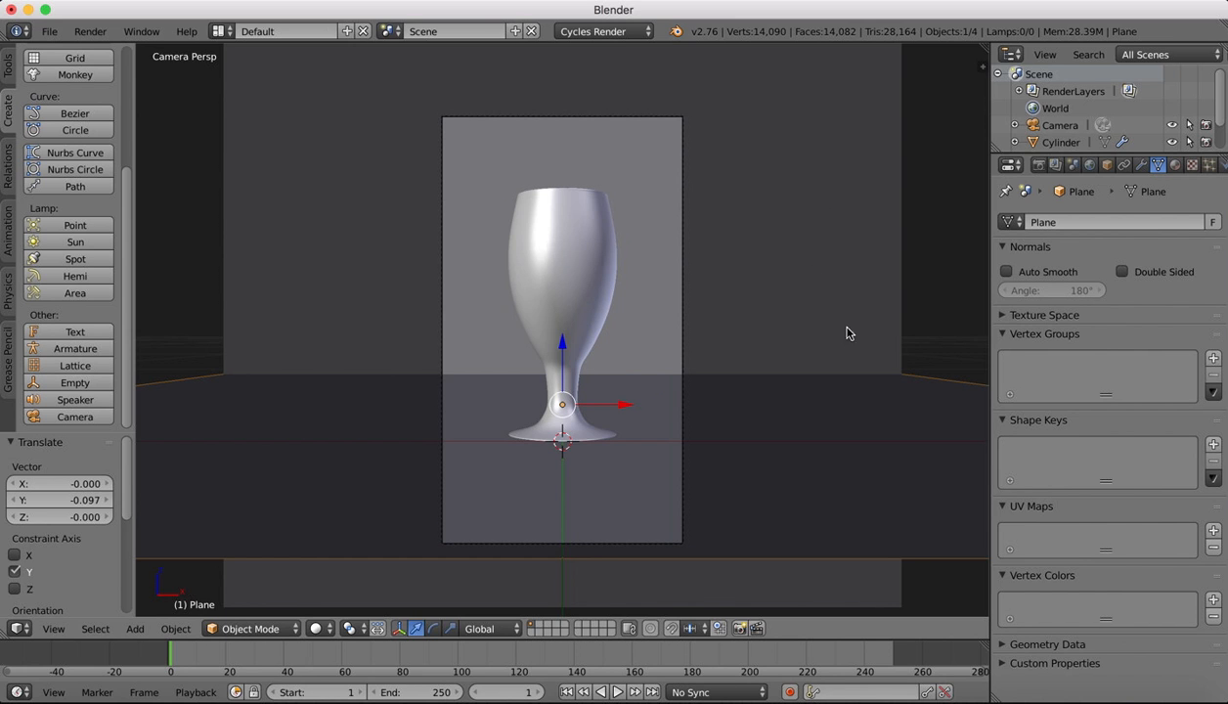
# - Scale the camera object to about 0.147 along Y and look through the camera again
pyautogui.press('KP_0')
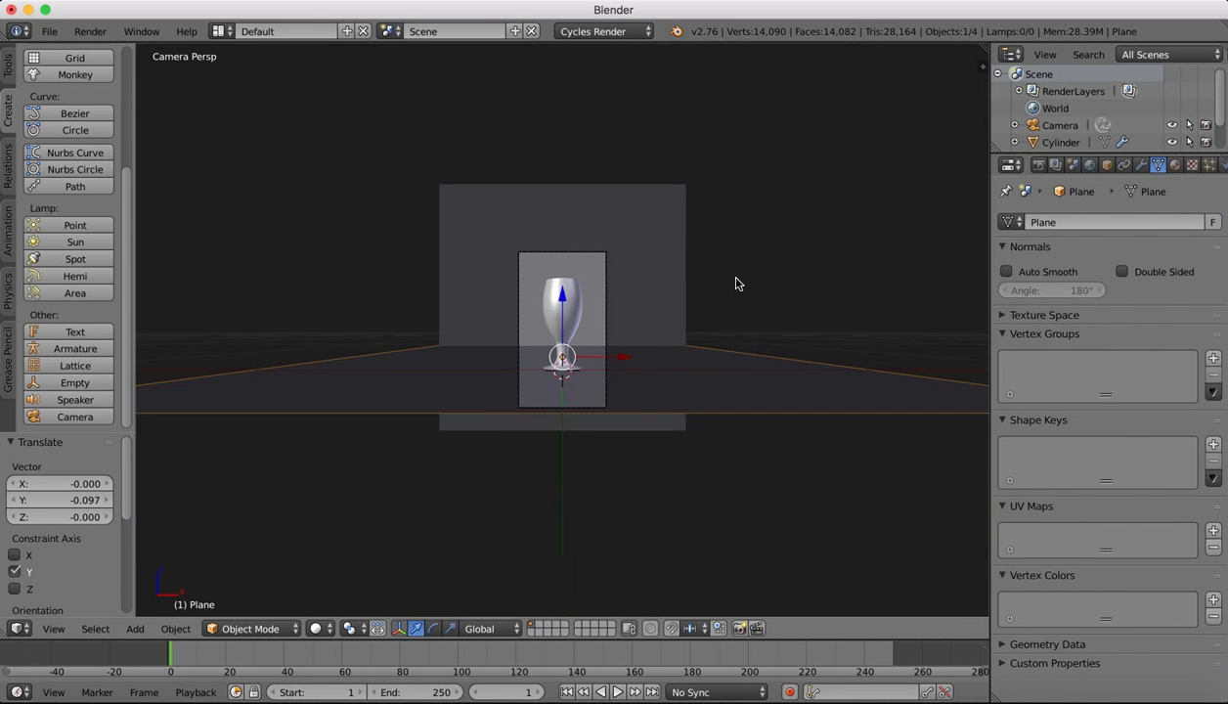
pyautogui.scroll(-2, 731, 276)
pyautogui.moveTo(732, 276); pyautogui.dragTo(711, 269, button='middle')
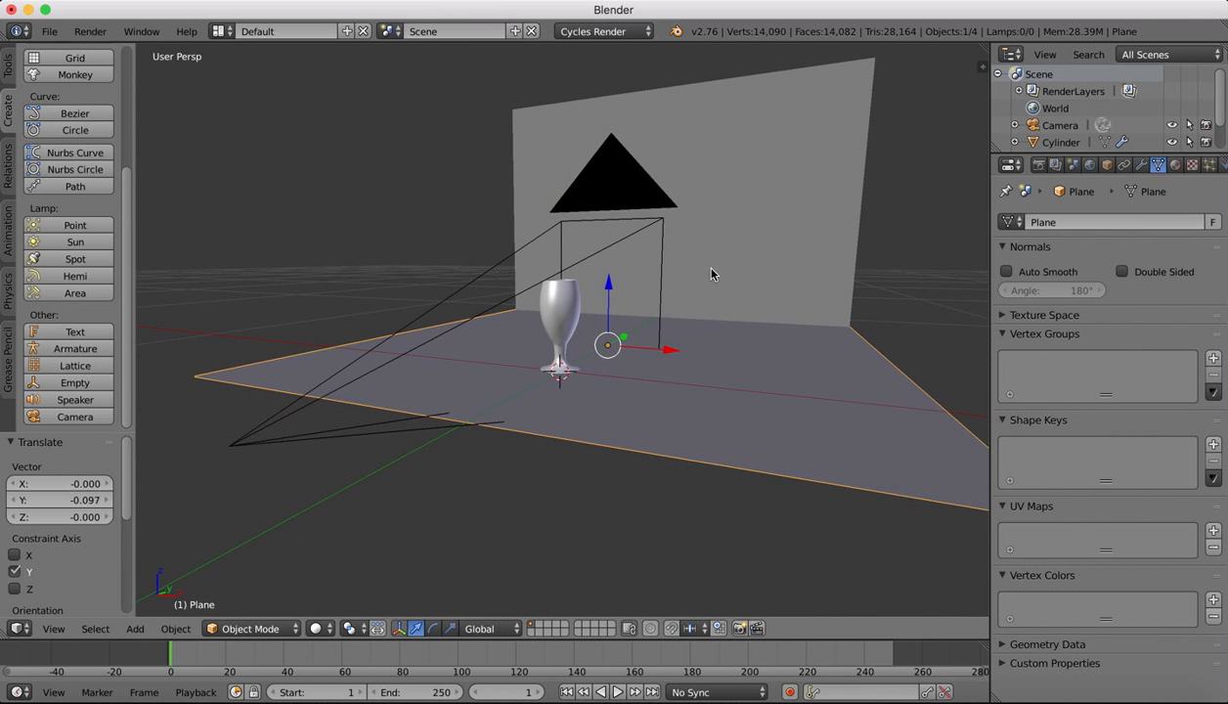
pyautogui.rightClick(654, 220)
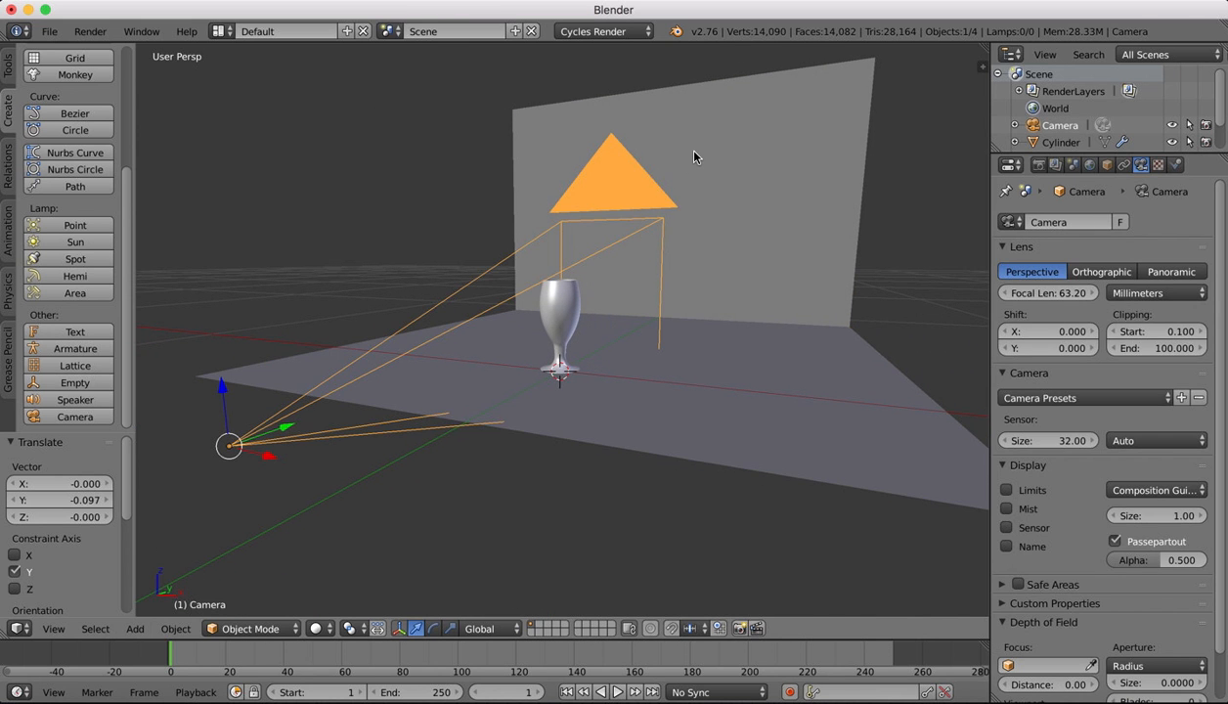
pyautogui.press('s')
pyautogui.press('y')
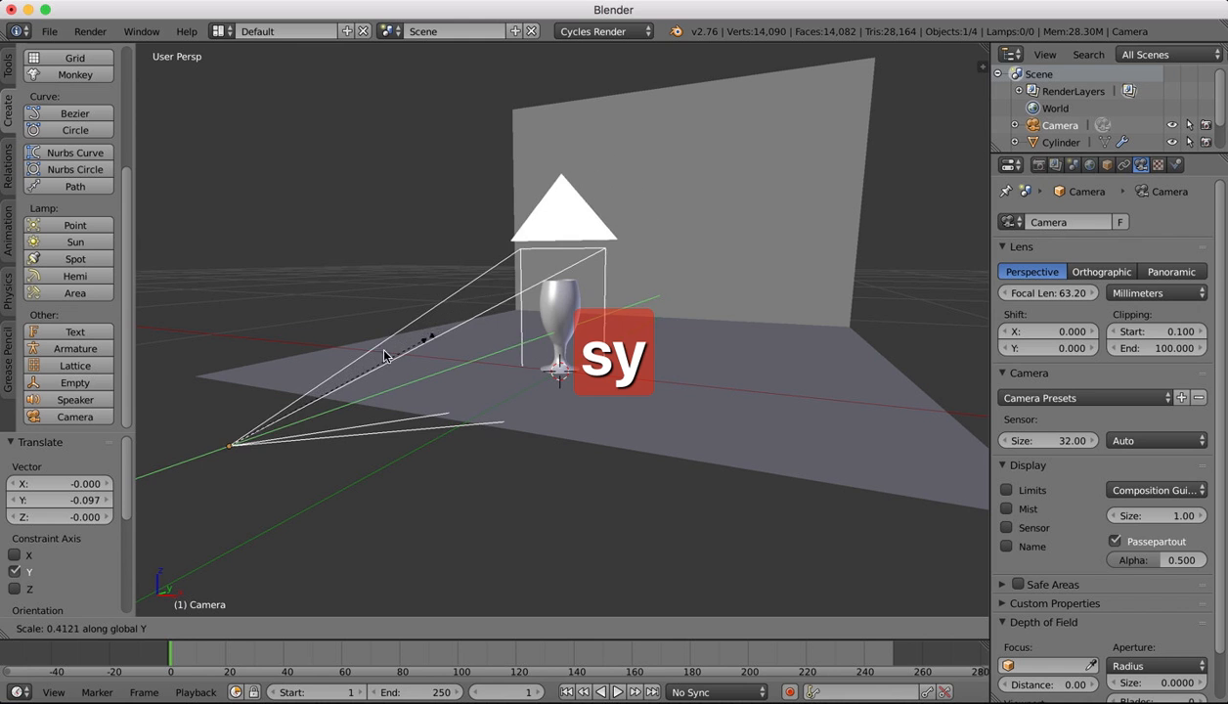
pyautogui.click(295, 403)
pyautogui.click(54, 629)
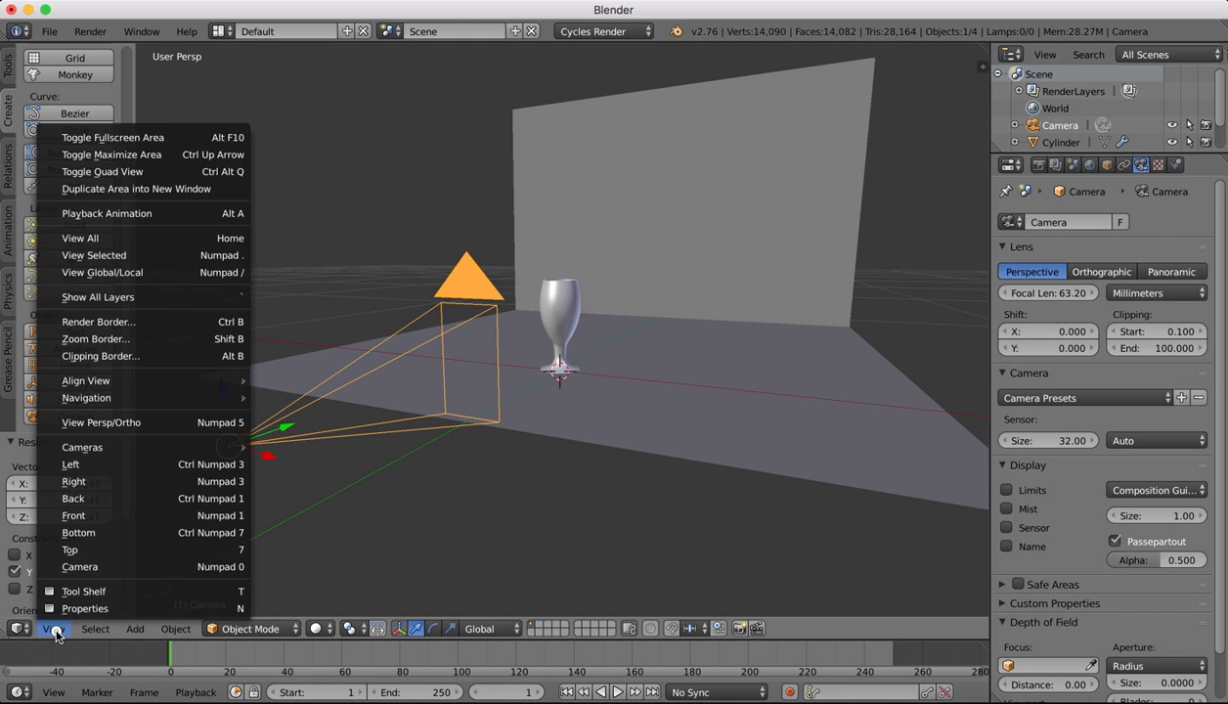
pyautogui.click(80, 566)
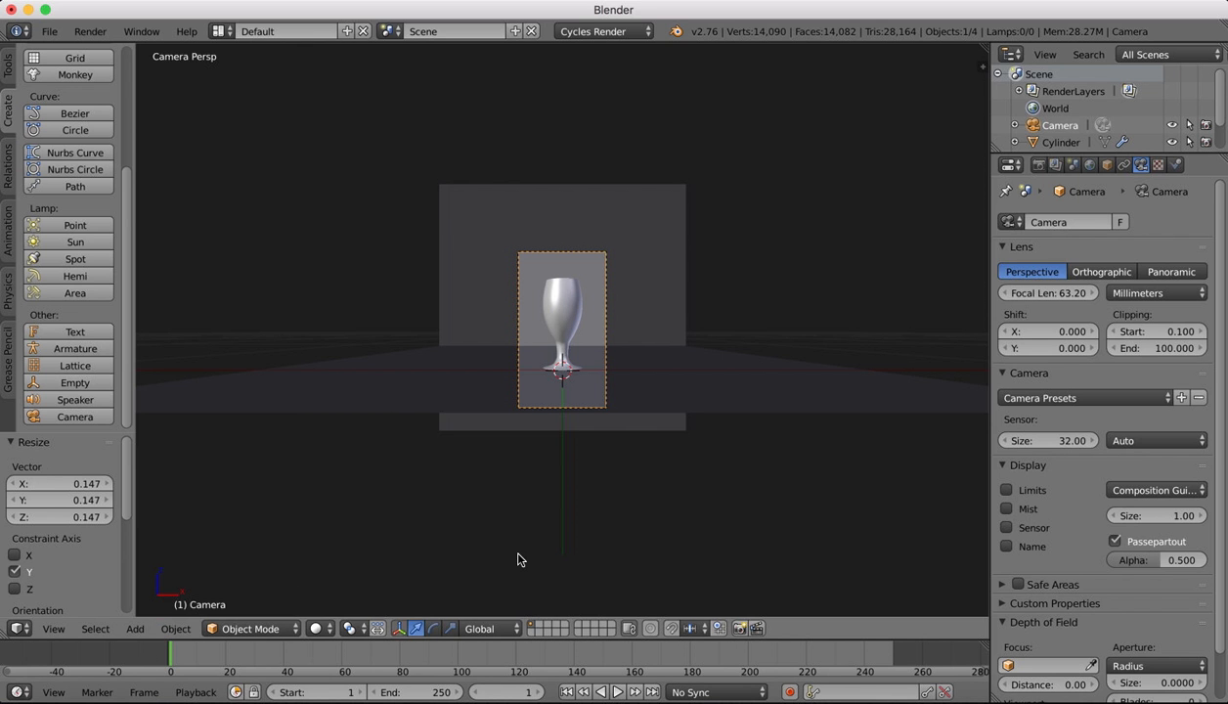
# - Add a material slot with a new material to the floor plane
pyautogui.hscroll(10, 608, 246)
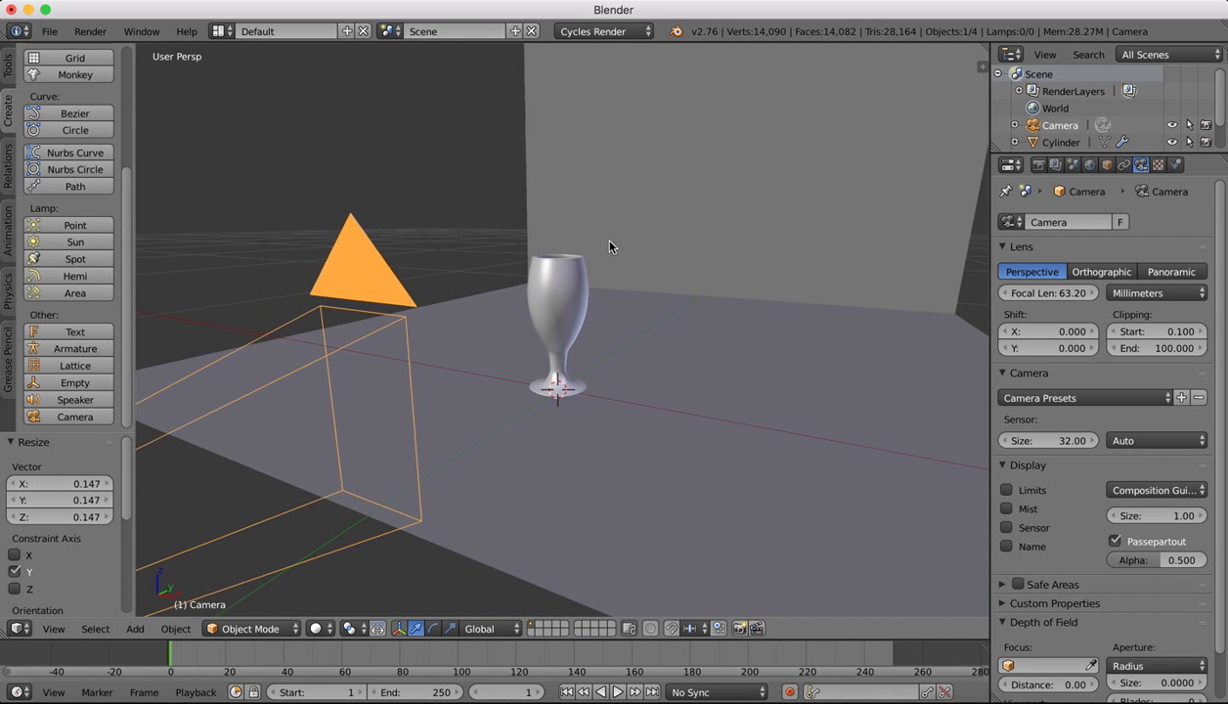
pyautogui.hscroll(3, 608, 246)
pyautogui.rightClick(751, 441)
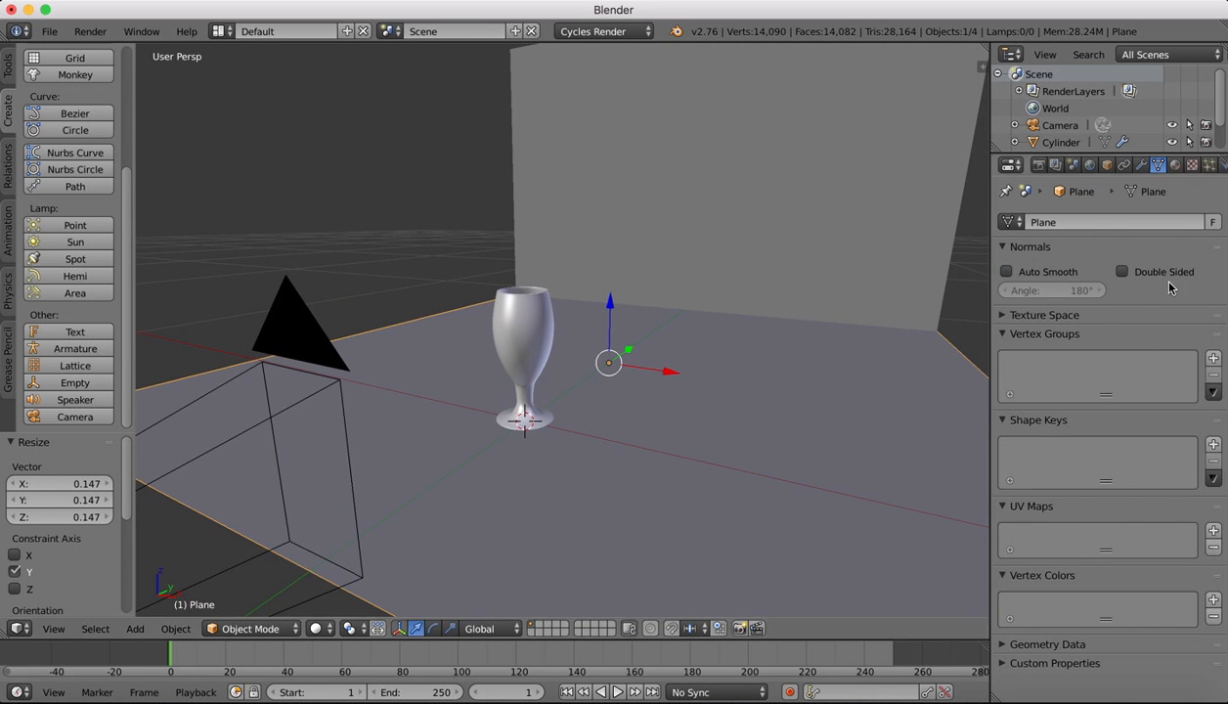
pyautogui.click(1174, 166)
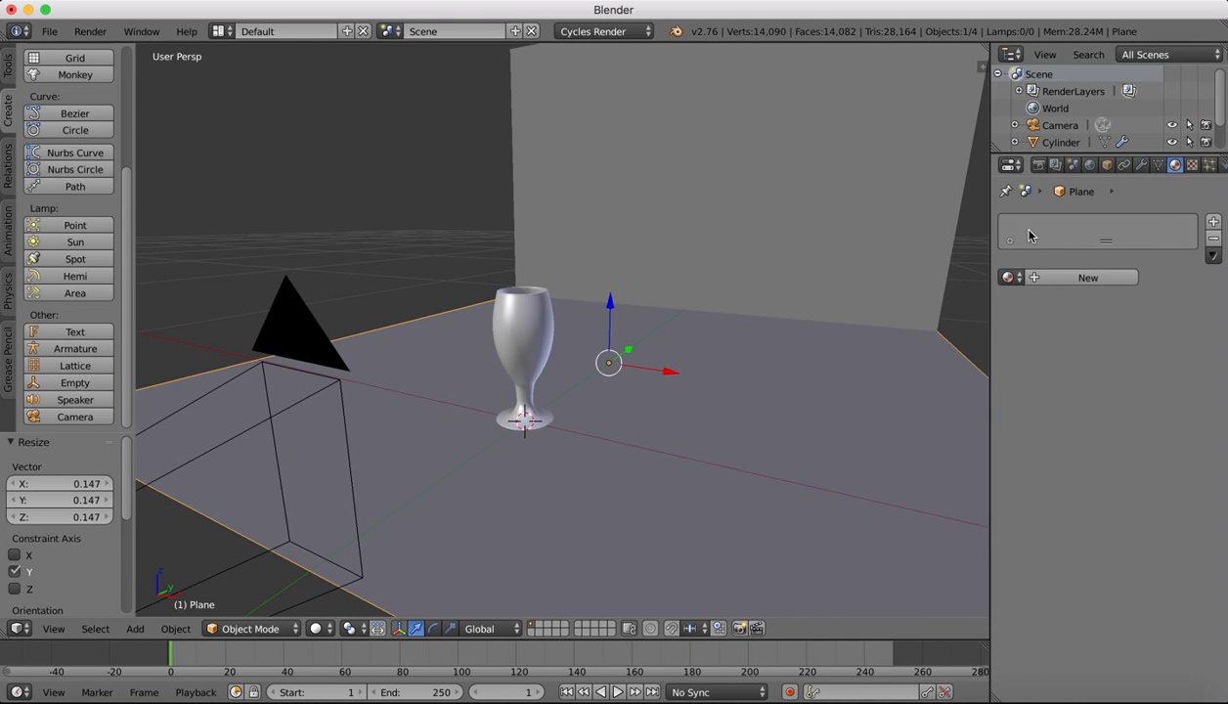
pyautogui.click(1215, 223)
pyautogui.click(1076, 277)
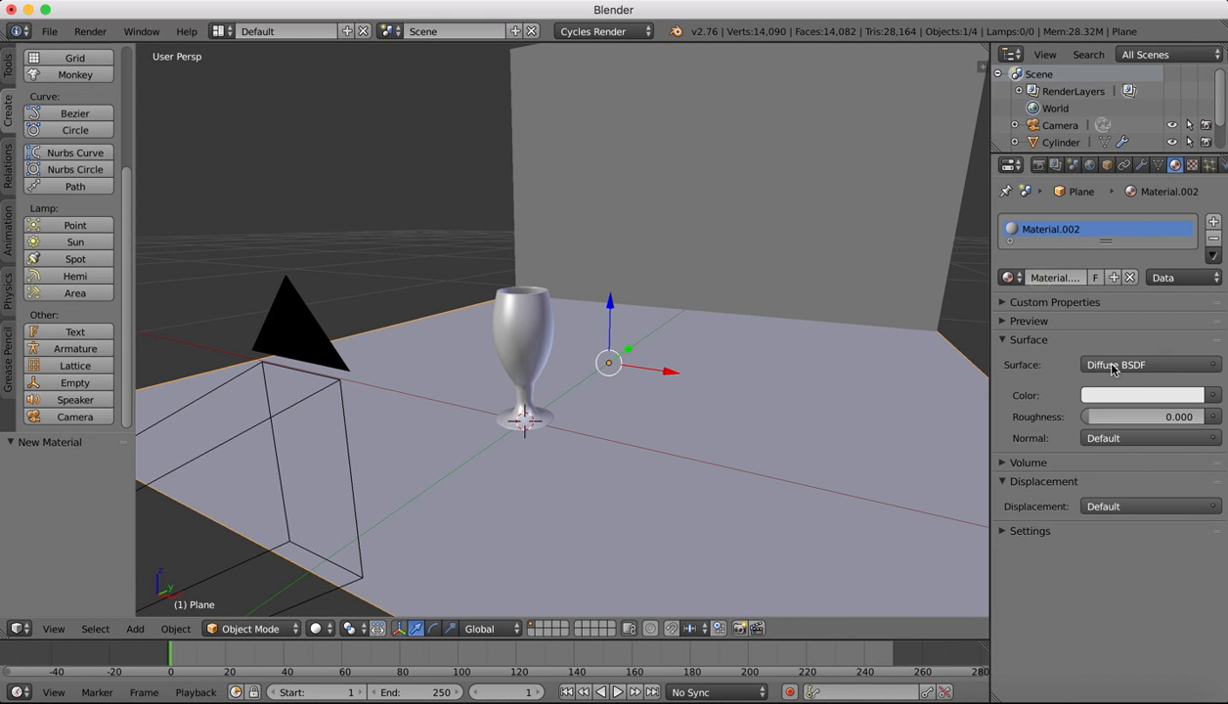
# - Change the floor material's surface to Glossy BSDF with a roughness of 0
pyautogui.click(1139, 366)
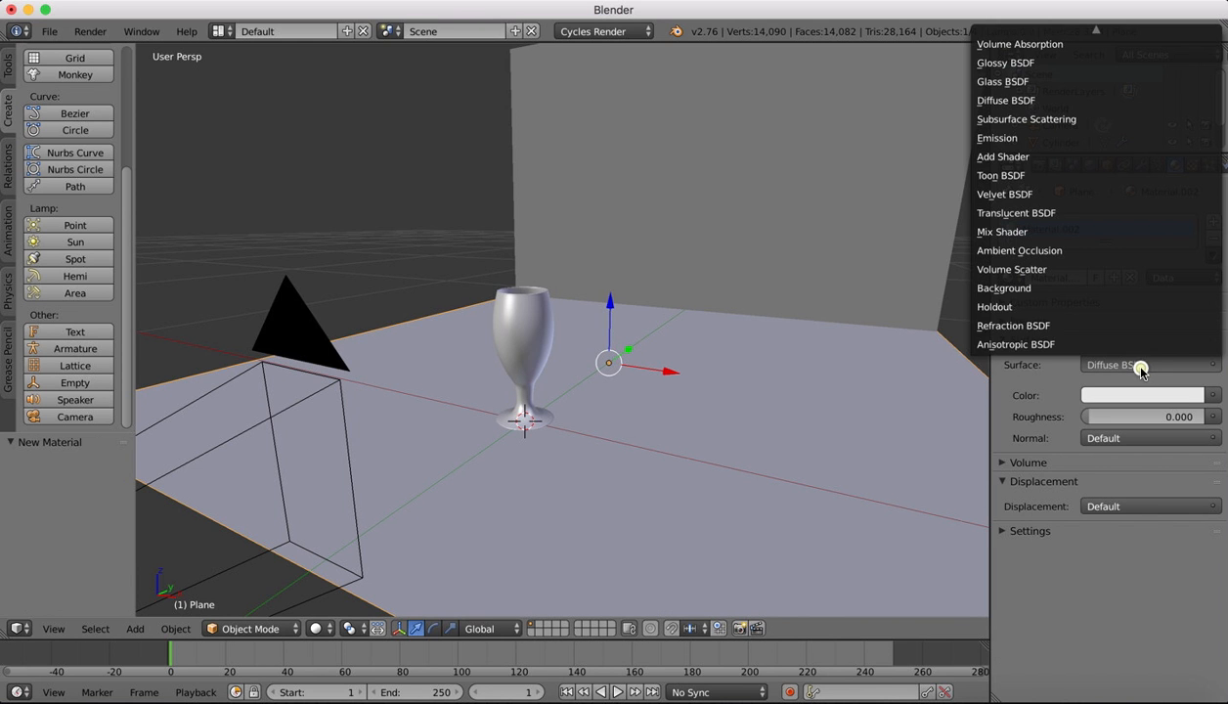
pyautogui.click(1007, 64)
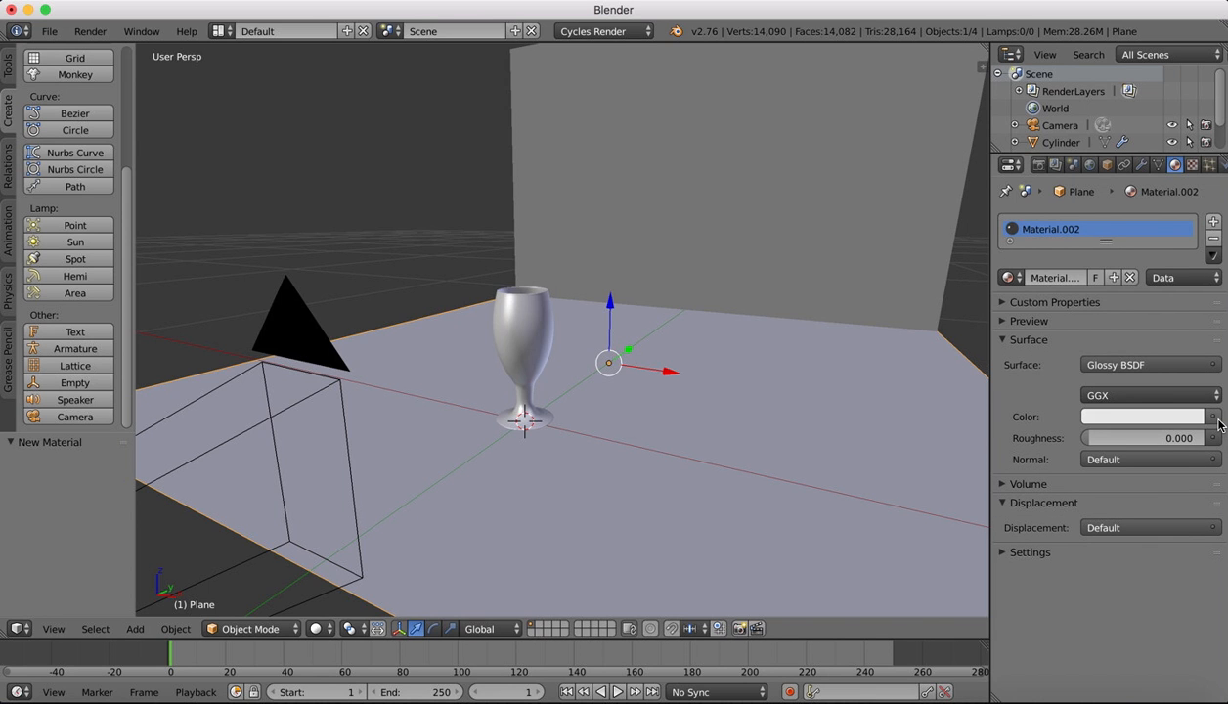
pyautogui.click(1101, 437)
pyautogui.write('0.')
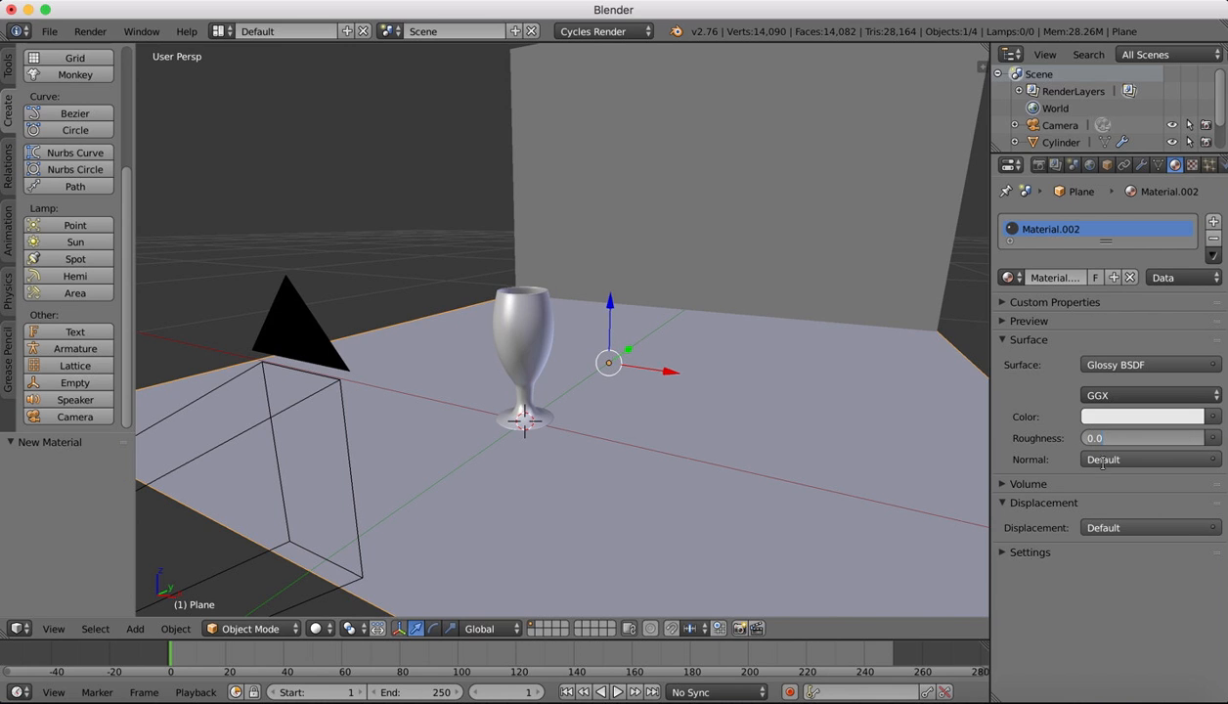
pyautogui.press('Return')
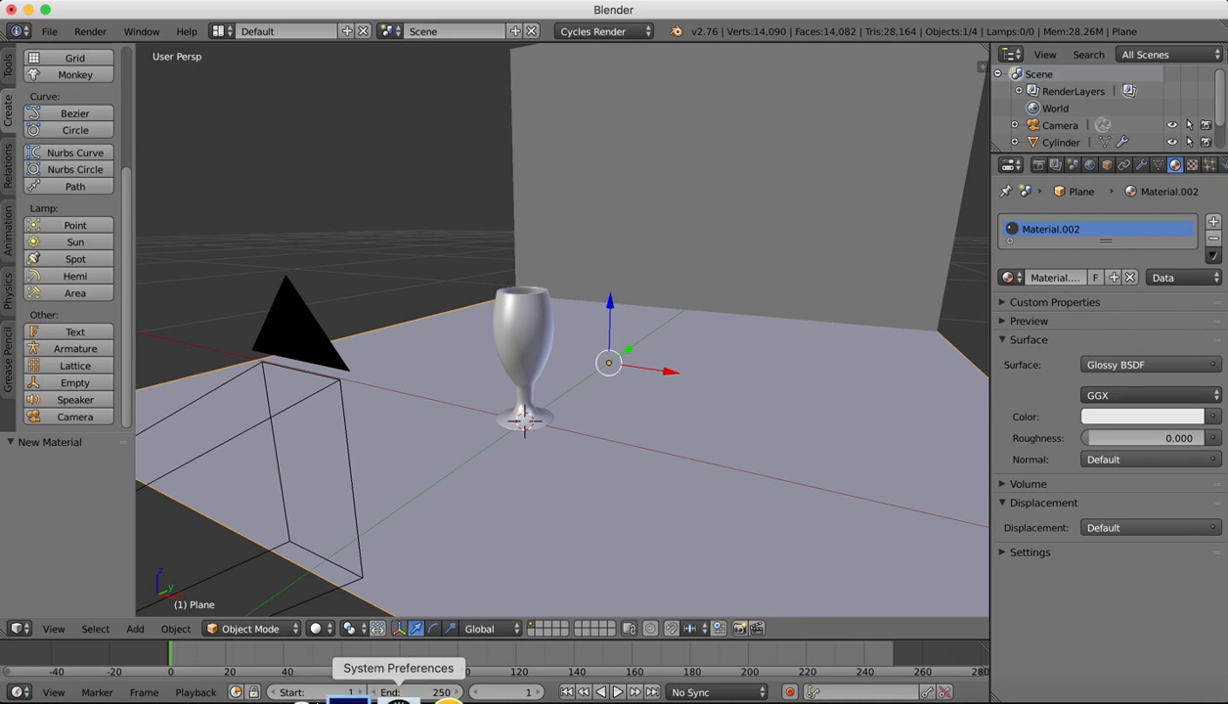
# - Add a material slot with a new material to the backdrop plane and set its surface to Emission
pyautogui.rightClick(740, 137)
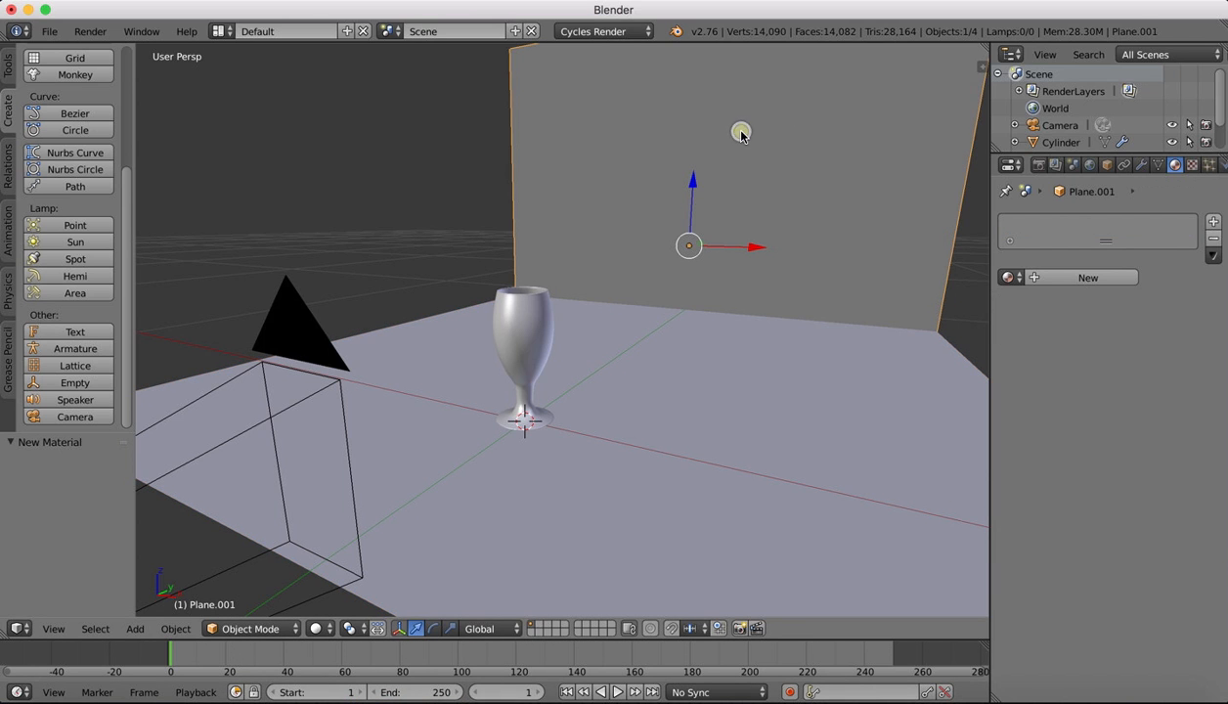
pyautogui.click(1212, 221)
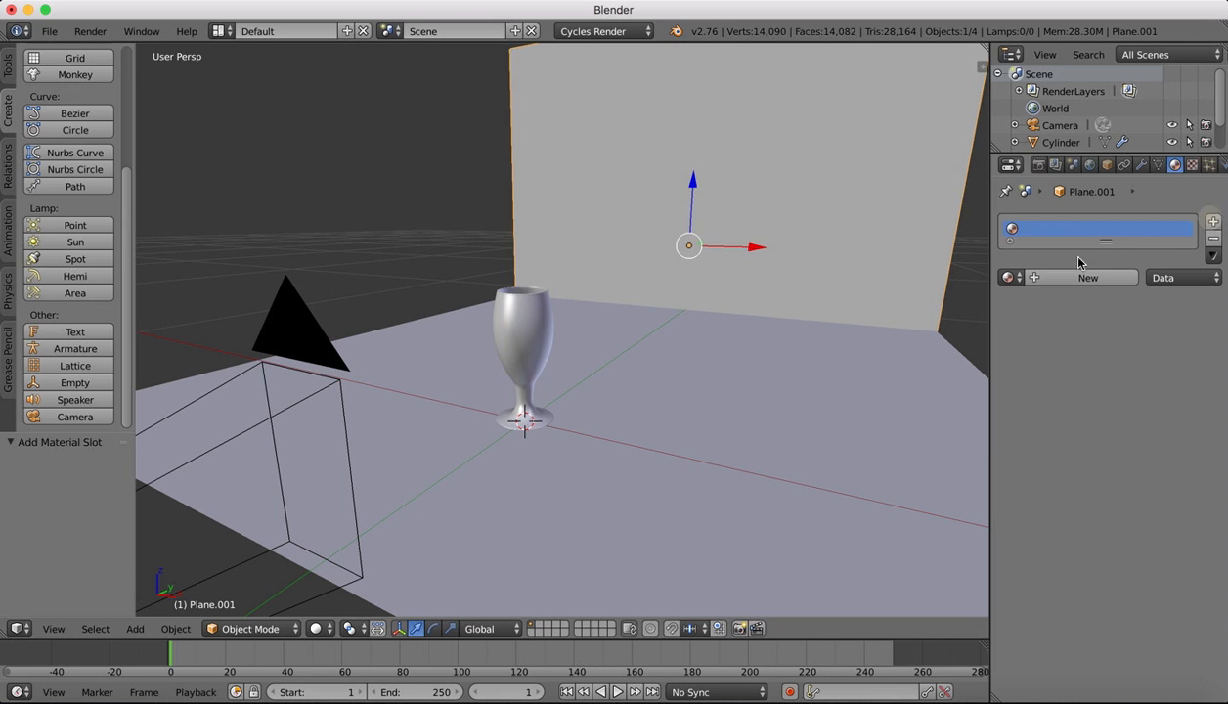
pyautogui.click(1089, 278)
pyautogui.click(1134, 365)
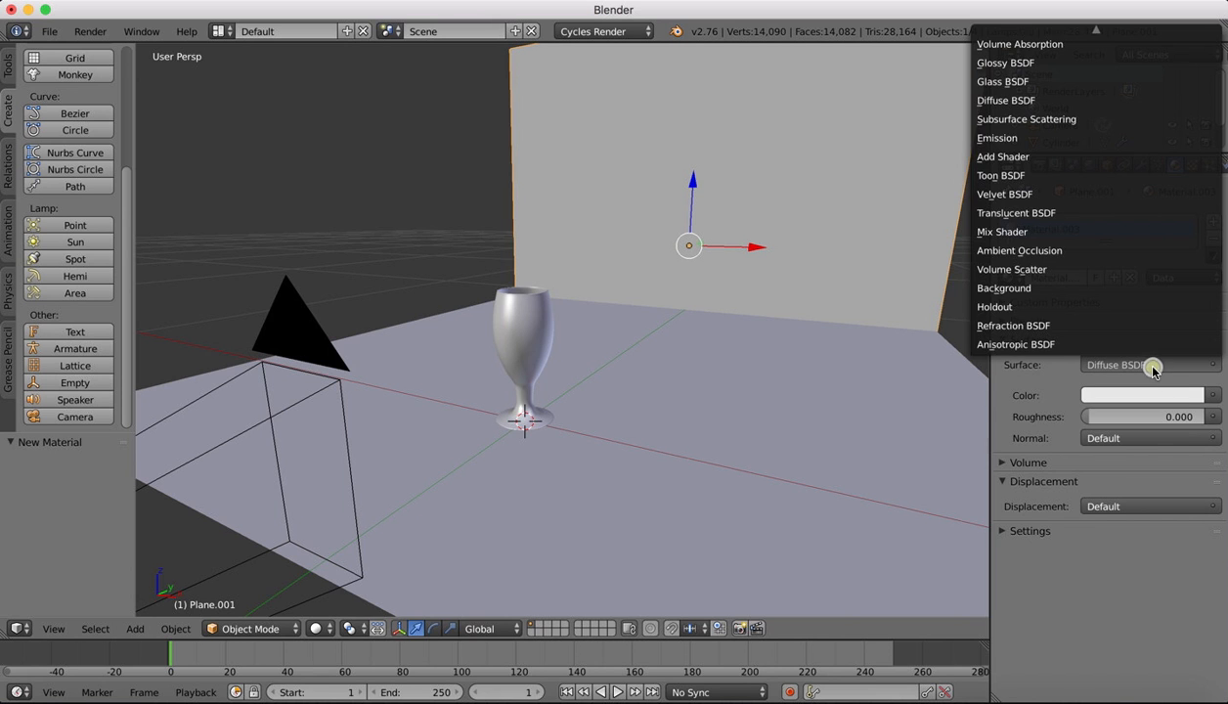
pyautogui.click(1043, 135)
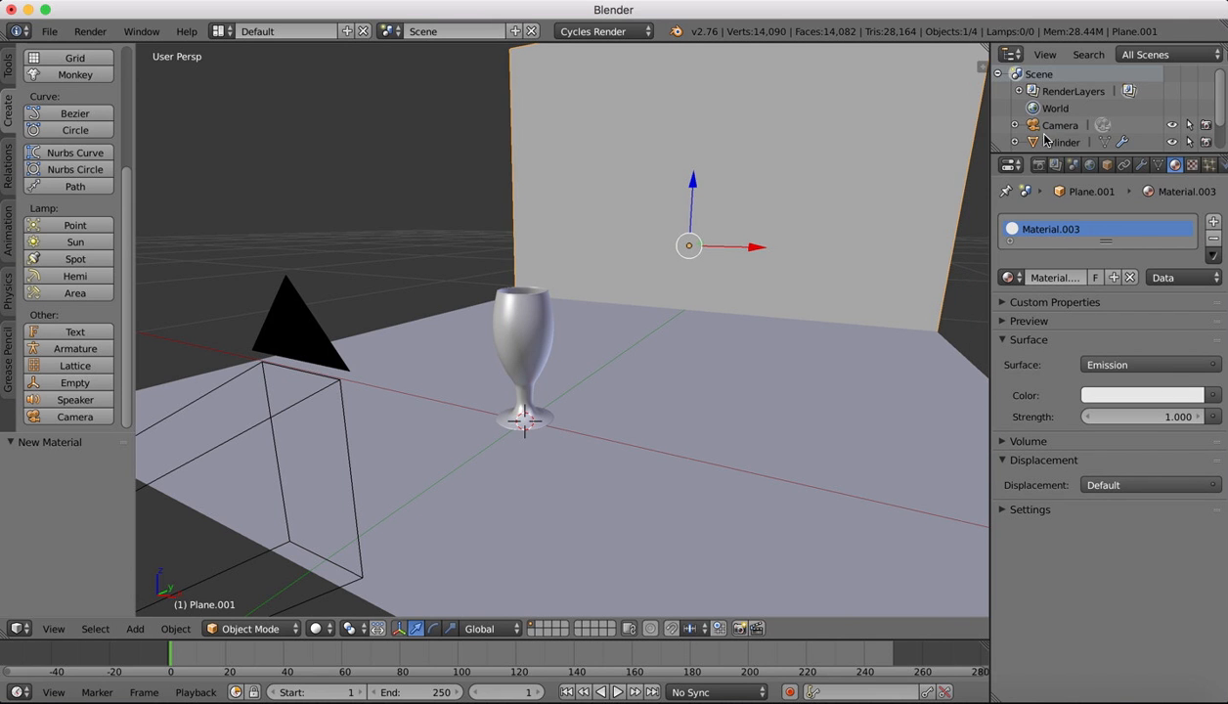
pyautogui.click(1213, 395)
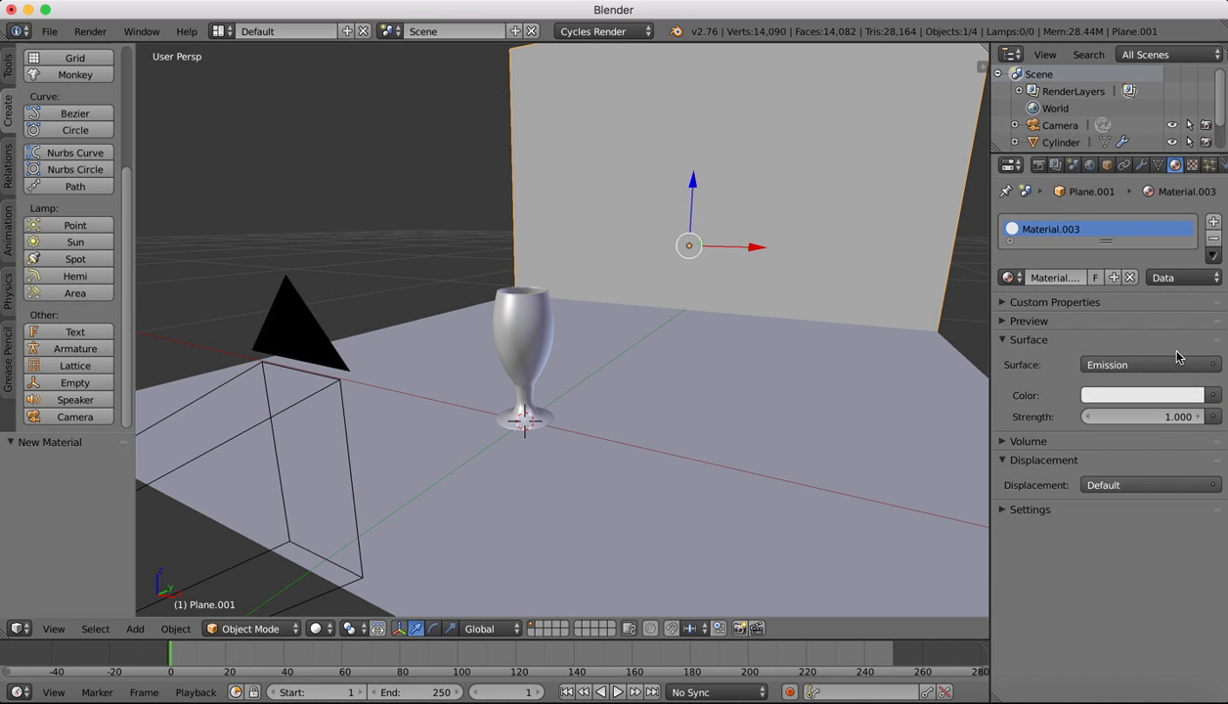
pyautogui.click(1212, 396)
# - Switch the viewport to Rendered shading and examine the glass through the camera view
pyautogui.click(254, 629)
pyautogui.click(316, 629)
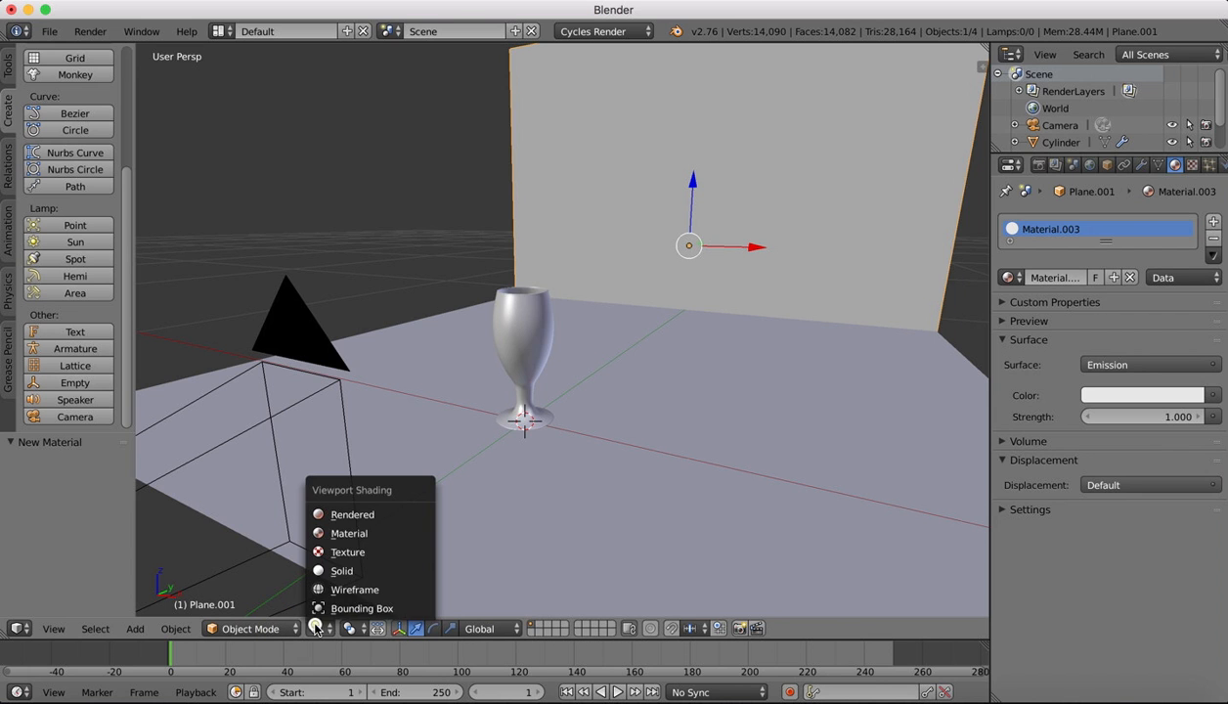
pyautogui.click(348, 515)
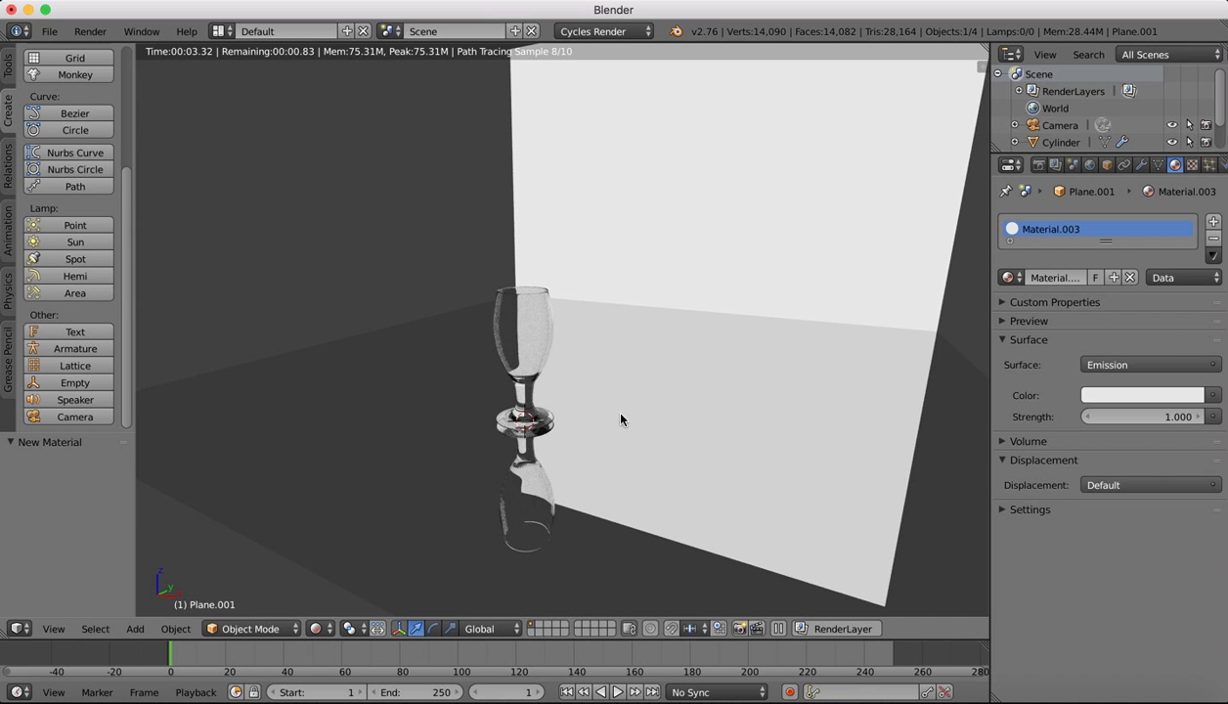
pyautogui.hscroll(-8, 573, 373)
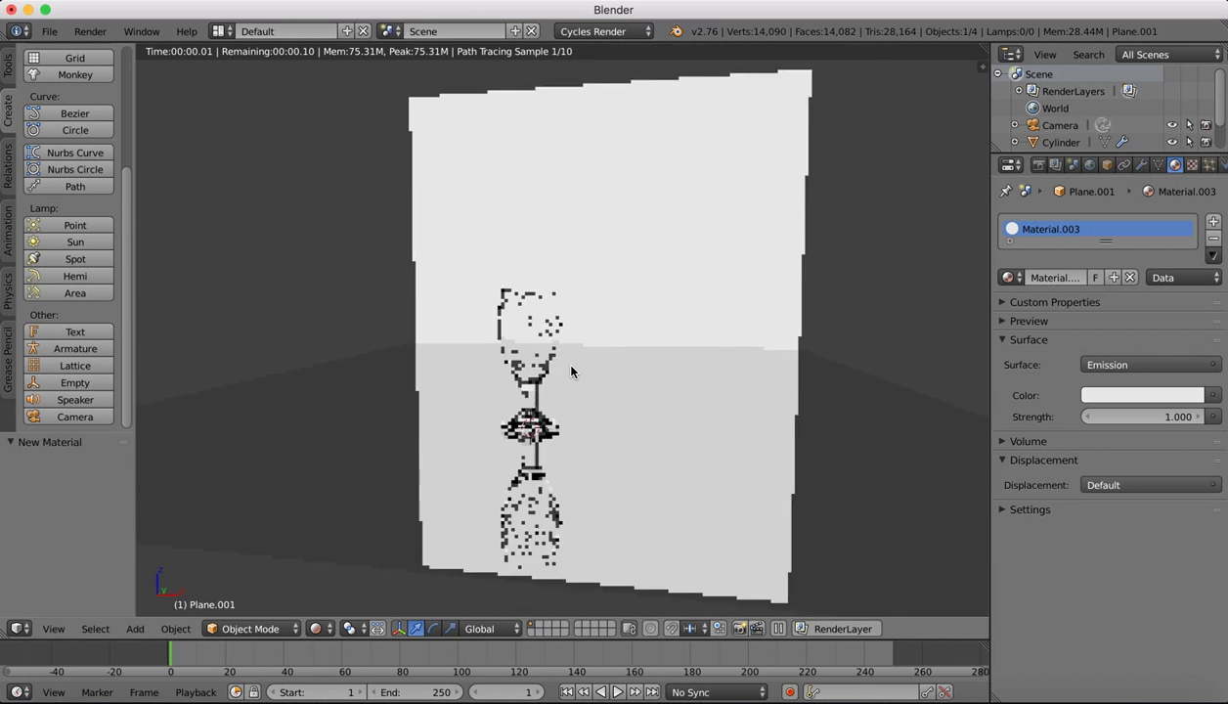
pyautogui.click(54, 629)
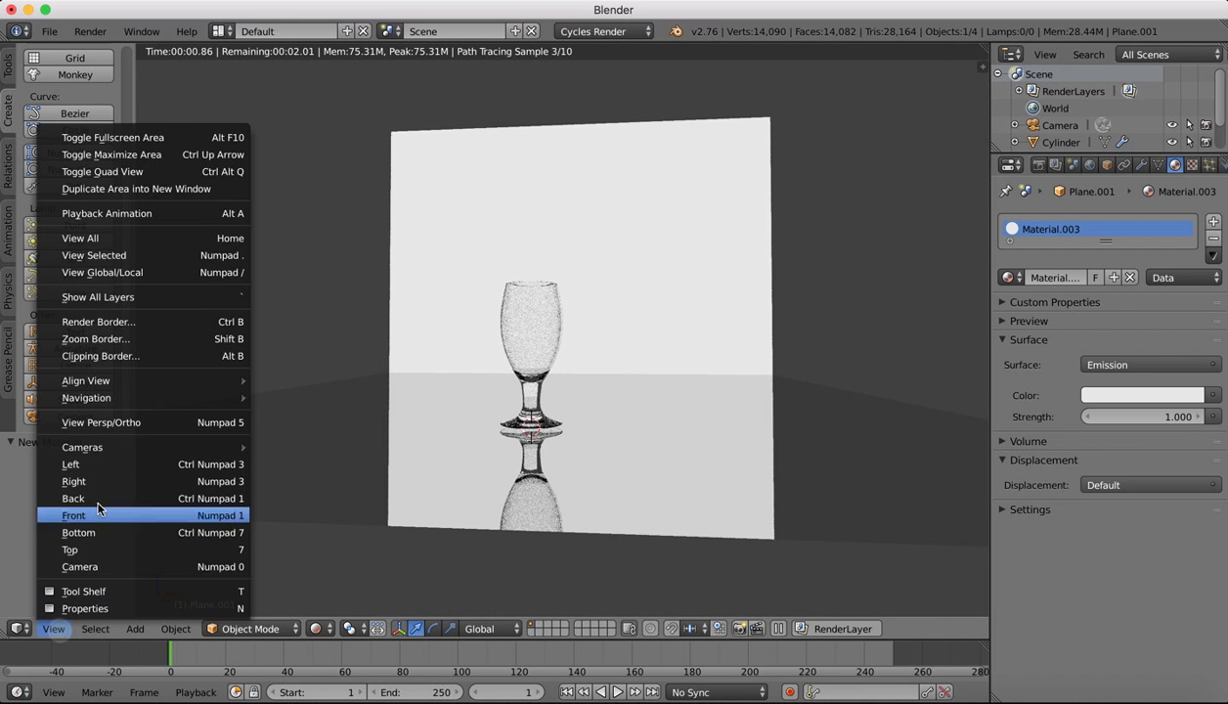
pyautogui.rightClick(93, 567)
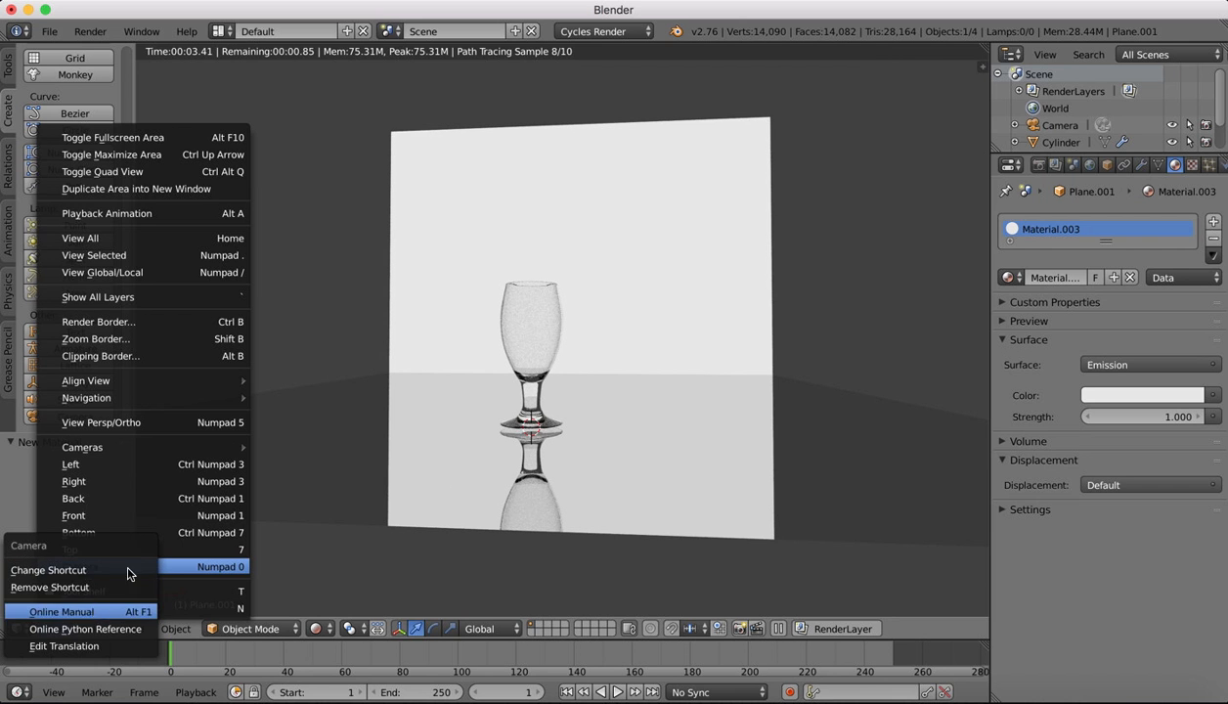
pyautogui.click(192, 567)
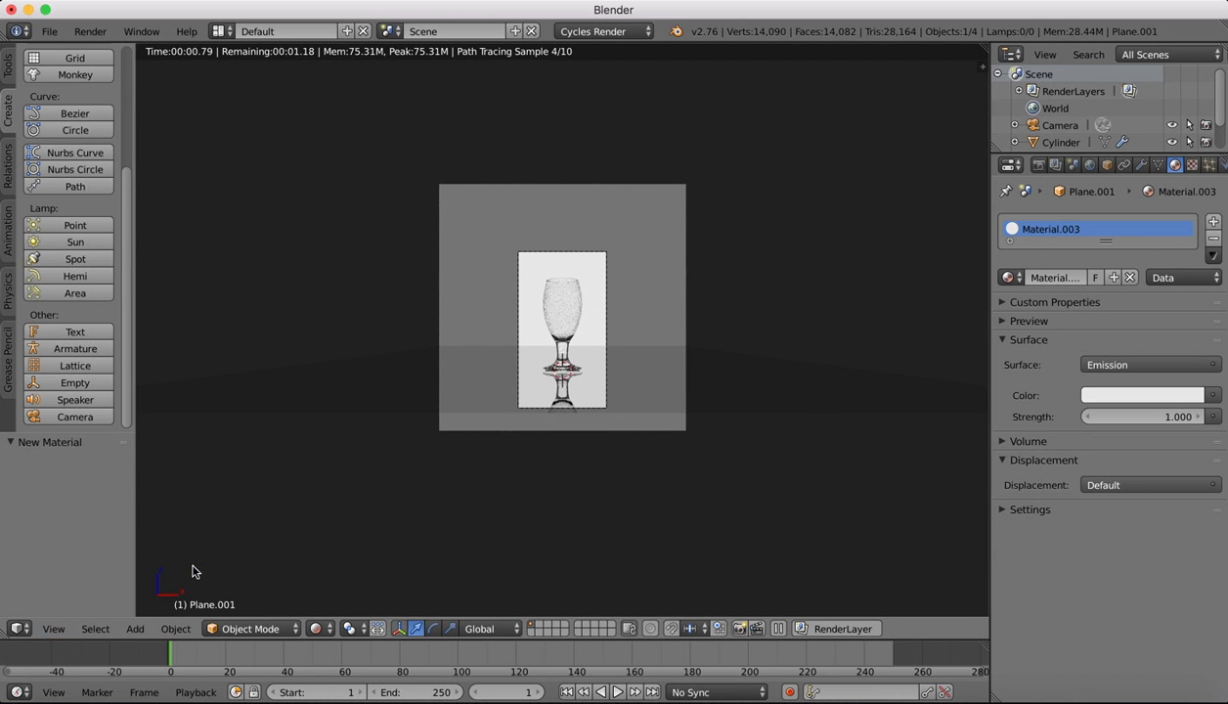
pyautogui.scroll(4, 579, 282)
pyautogui.scroll(3, 578, 280)
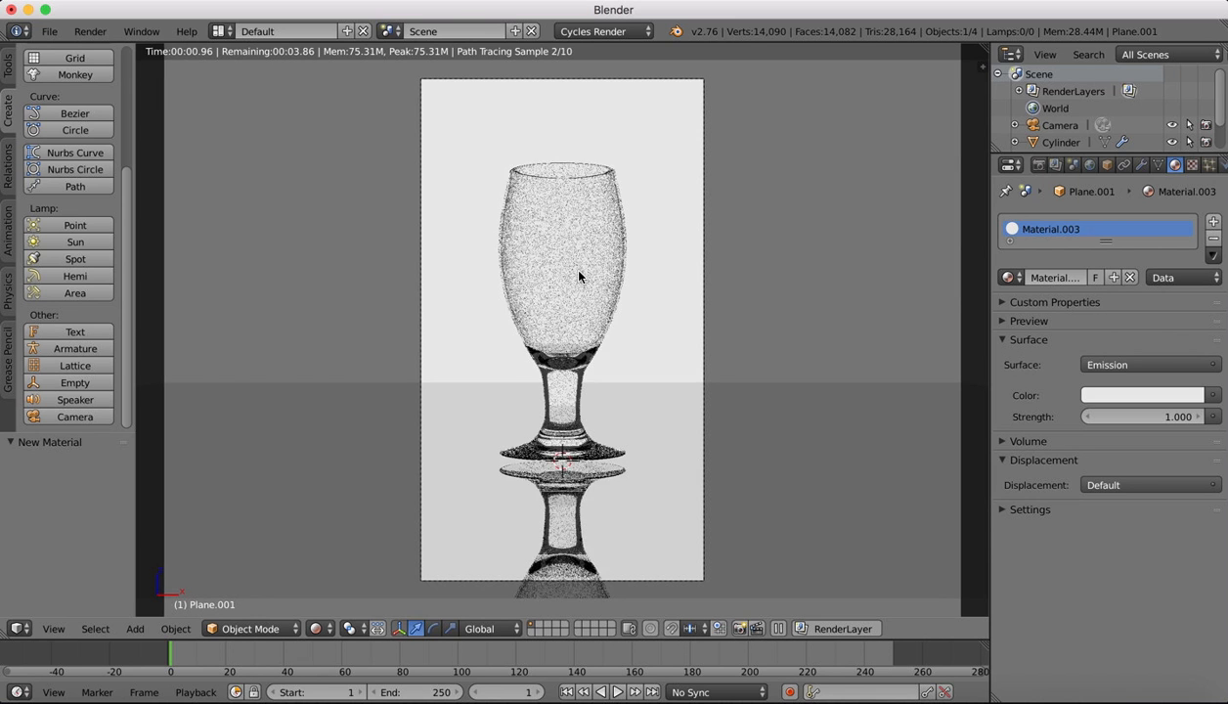
pyautogui.scroll(1, 579, 277)
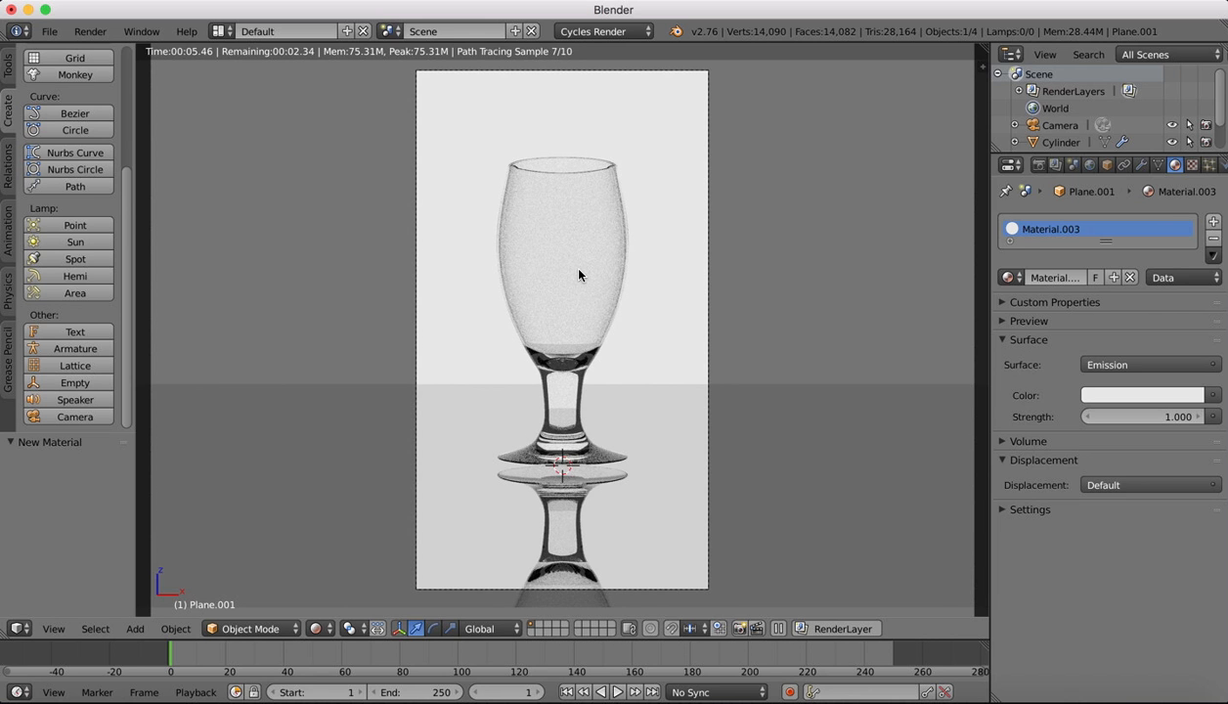
pyautogui.press('g')
pyautogui.click(578, 273)
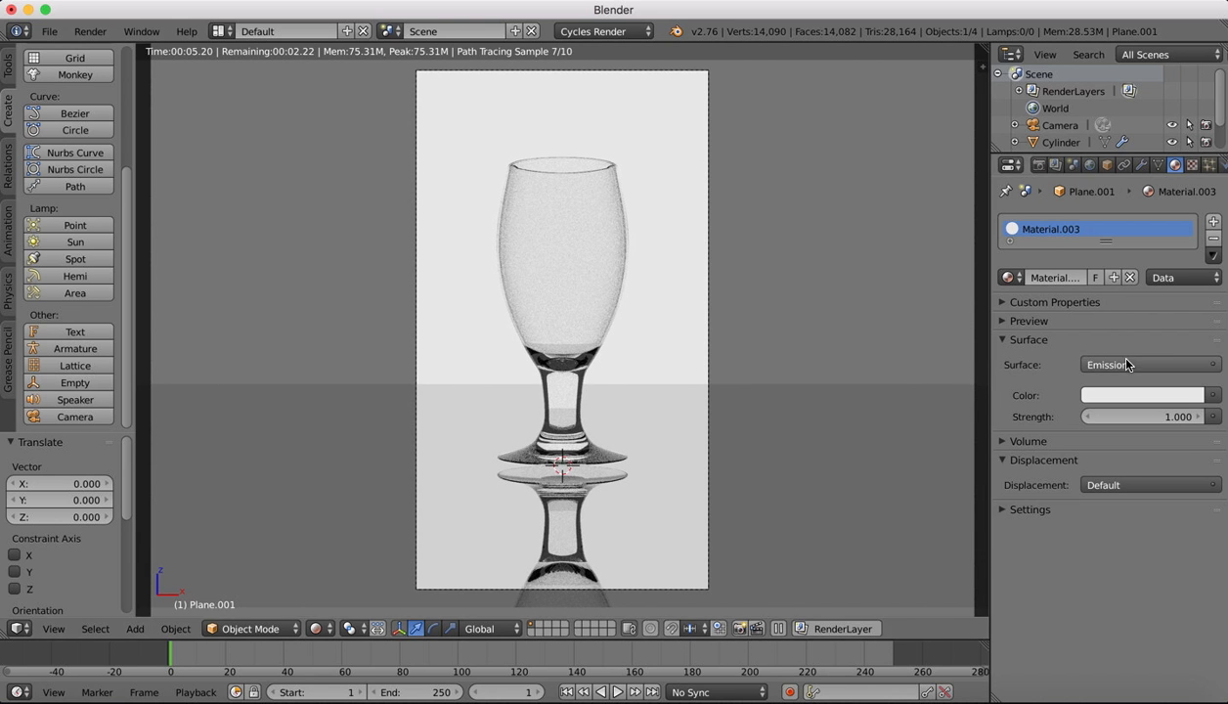
# - Assign an Environment Texture to the backdrop's emission color and browse the Desktop folder for its image
pyautogui.click(1214, 395)
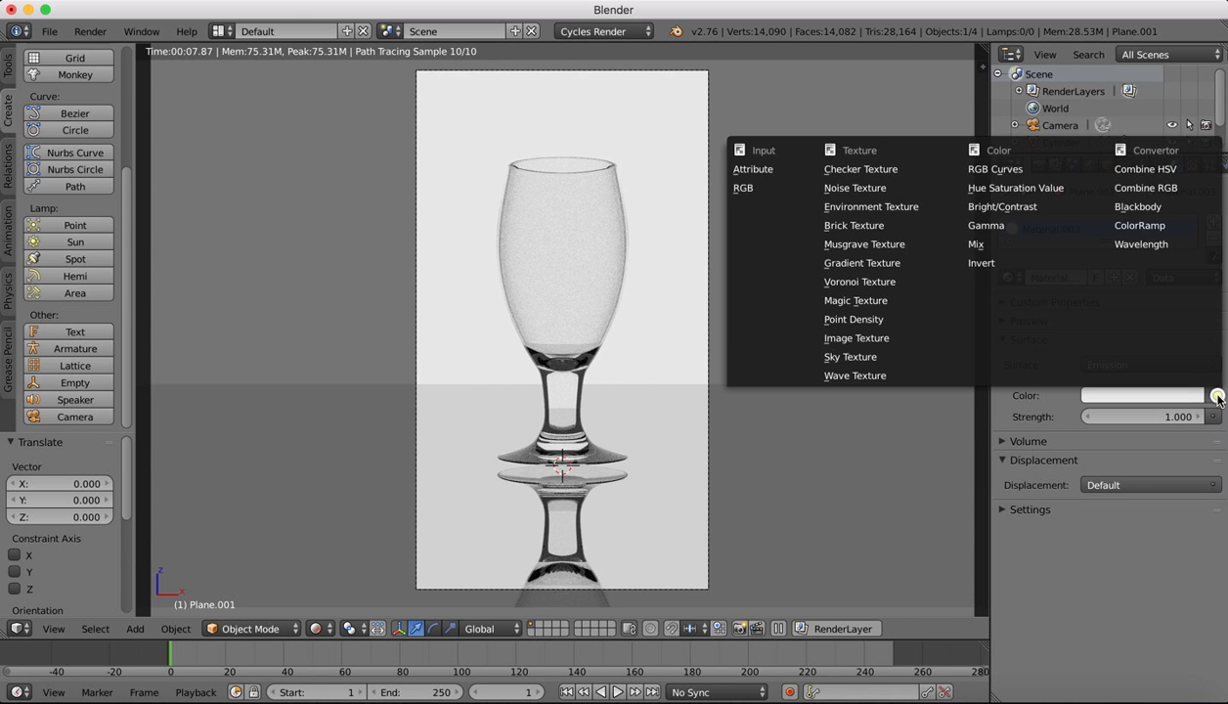
pyautogui.click(880, 207)
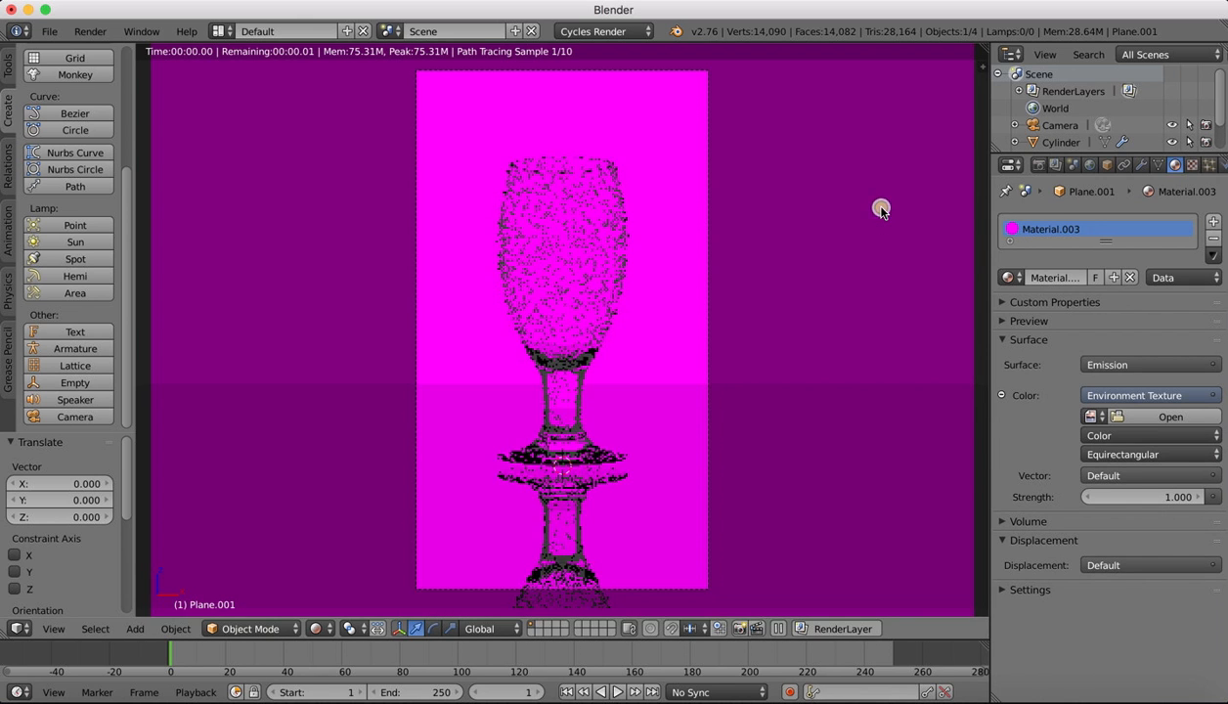
pyautogui.click(1134, 418)
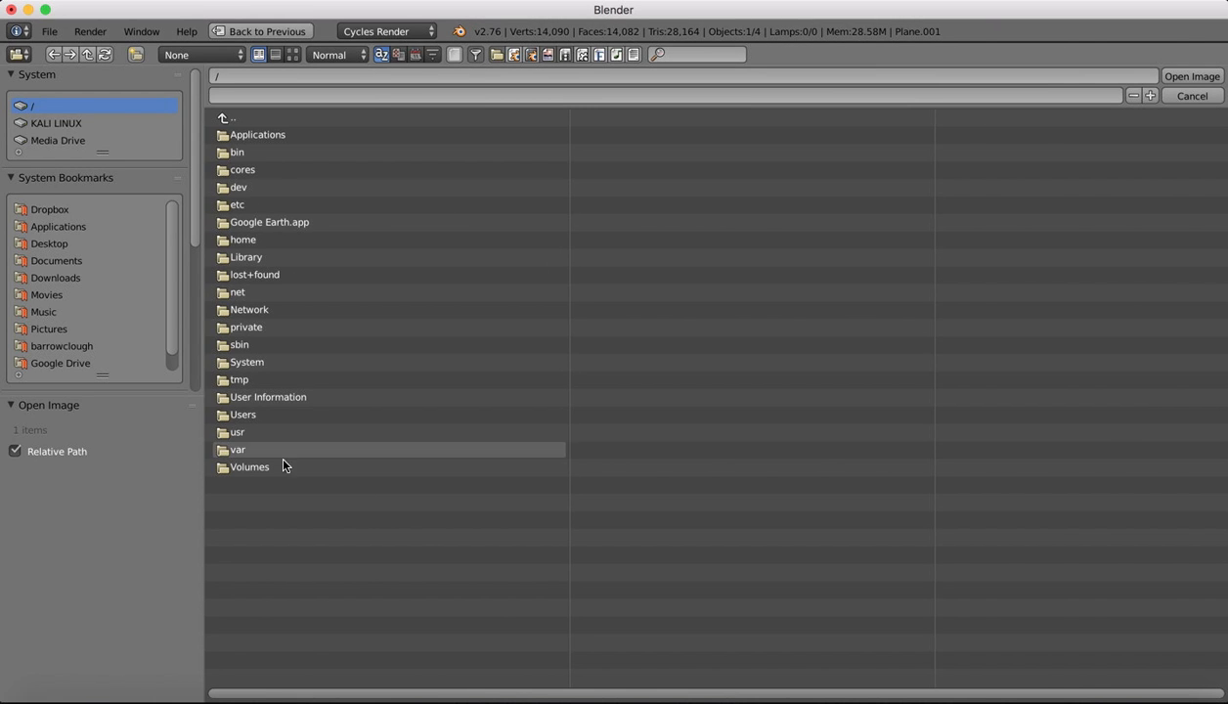
pyautogui.click(50, 243)
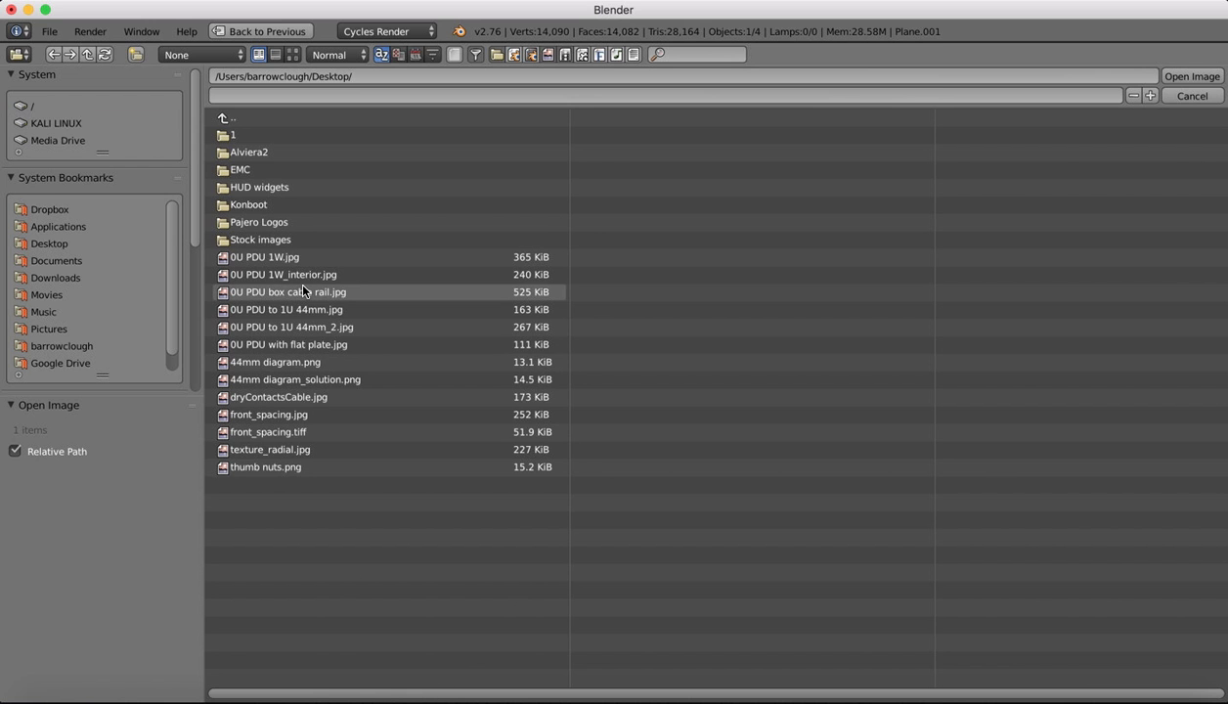
# - Switch to Photoshop and create a new 1000 by 1000 pixel RGB document with a white background, fitted to the window
pyautogui.click(359, 700)
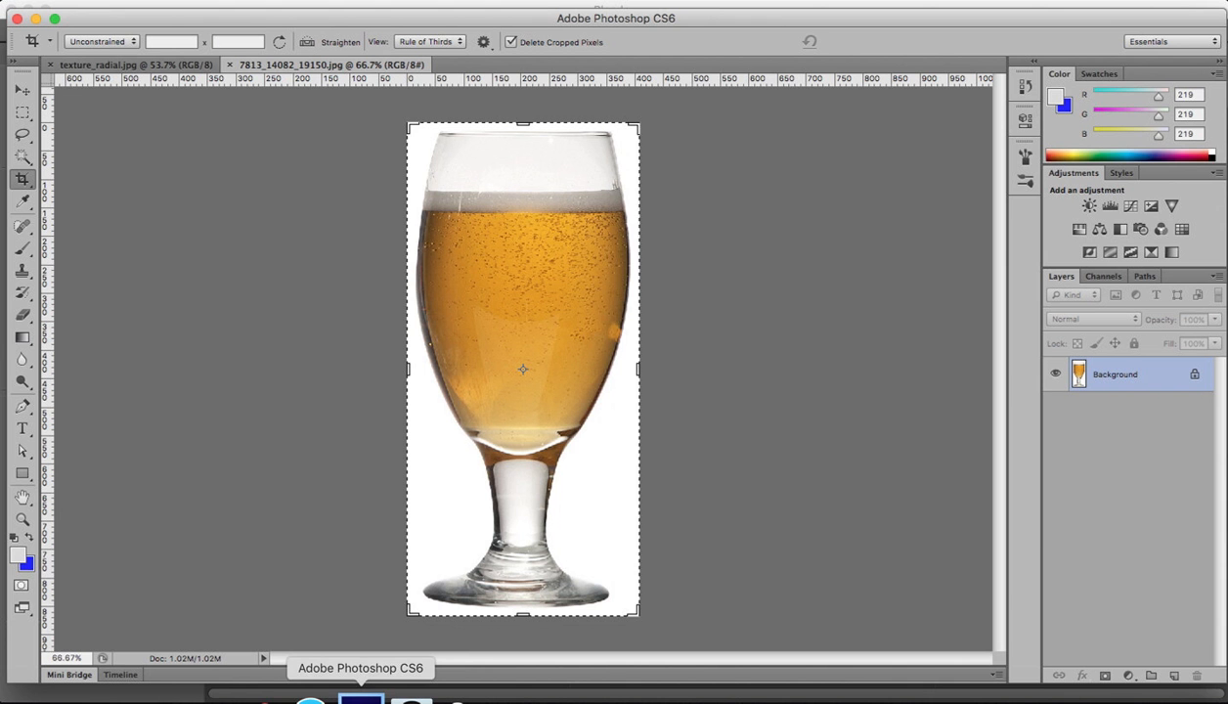
pyautogui.click(125, 0)
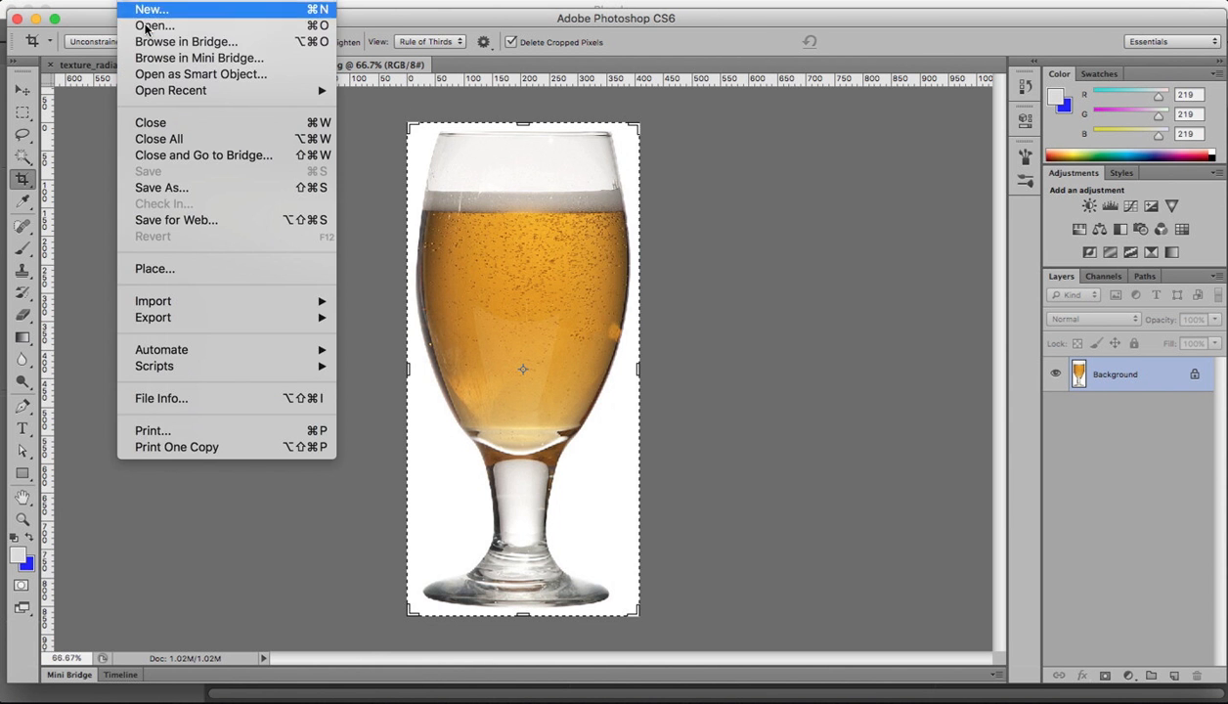
pyautogui.click(149, 10)
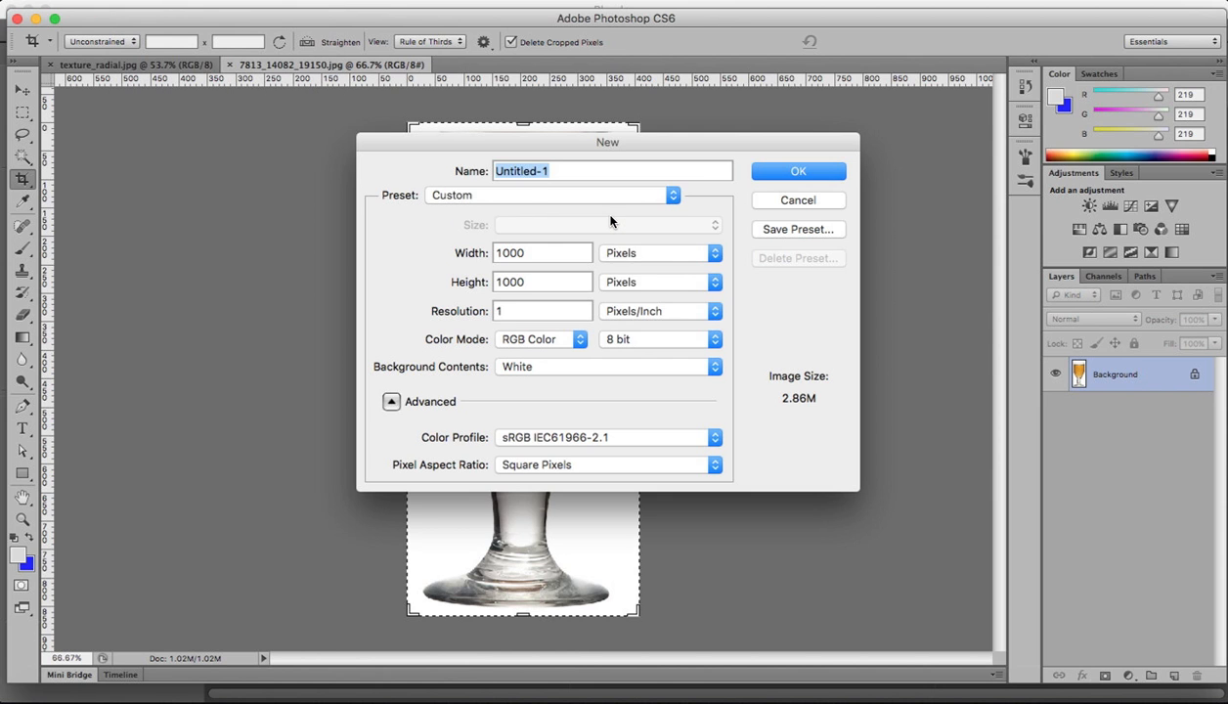
pyautogui.click(790, 174)
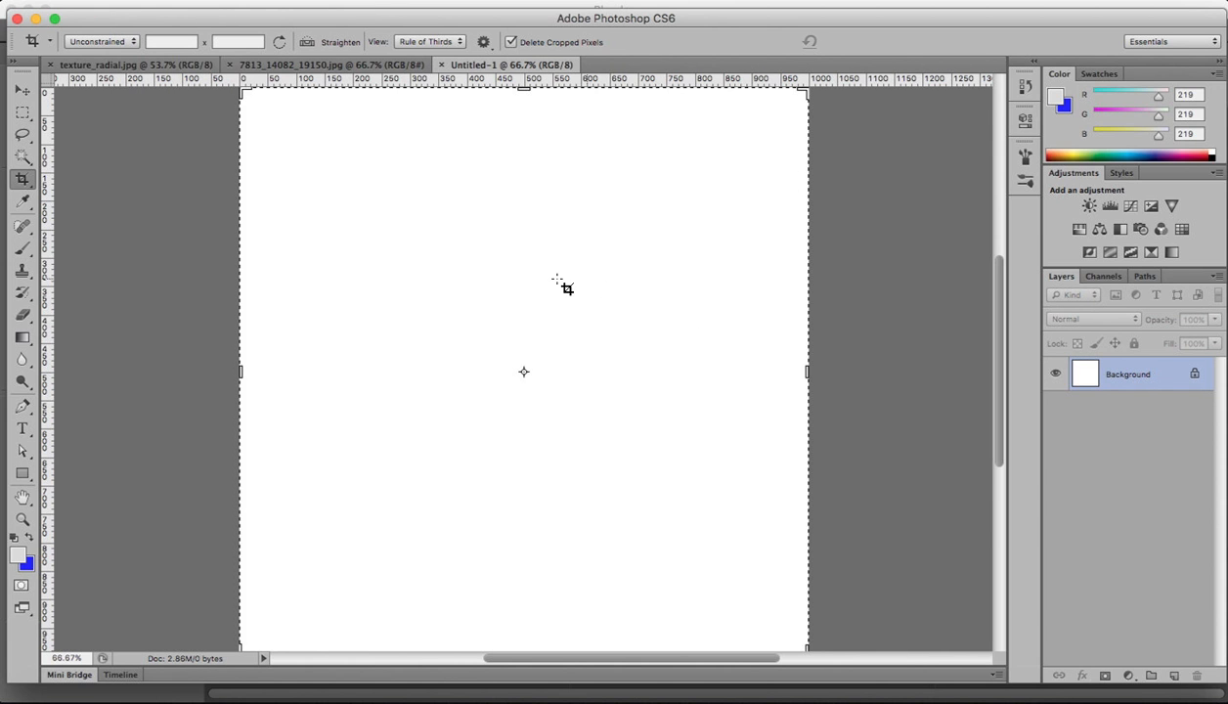
pyautogui.press('super+minus')
pyautogui.press('super+0')
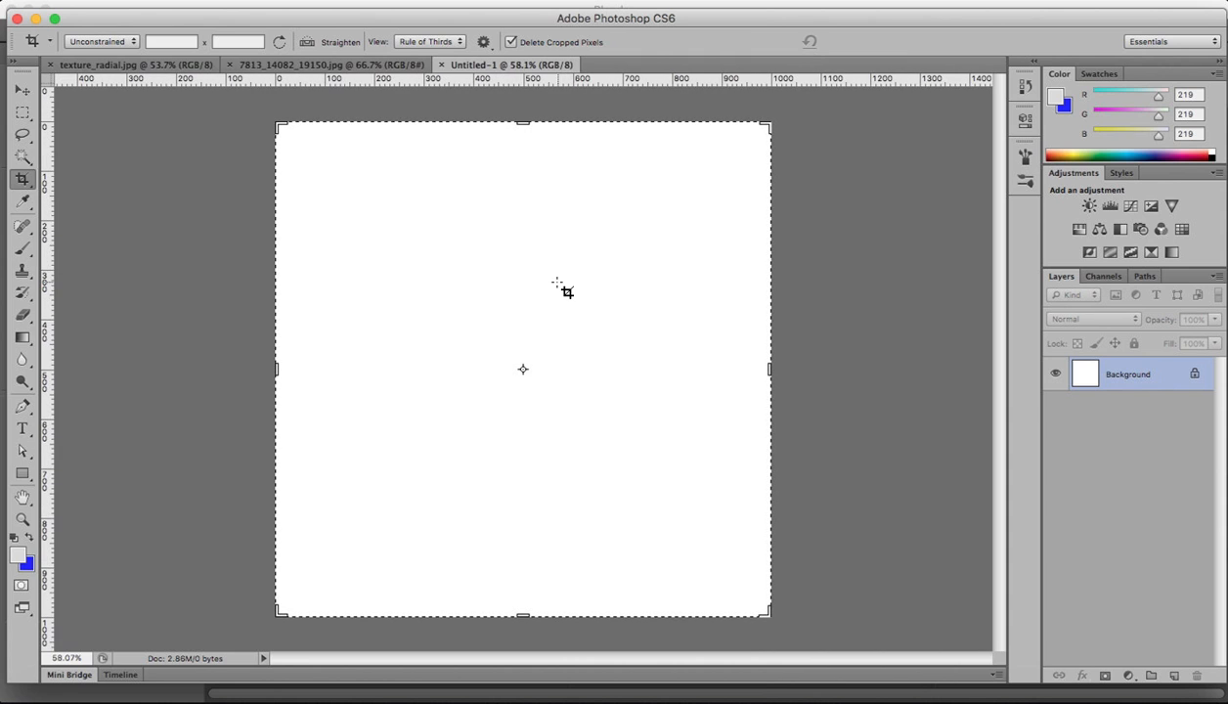
# - Activate the Gradient tool with the radial style and open its blue gradient for editing
pyautogui.click(22, 113)
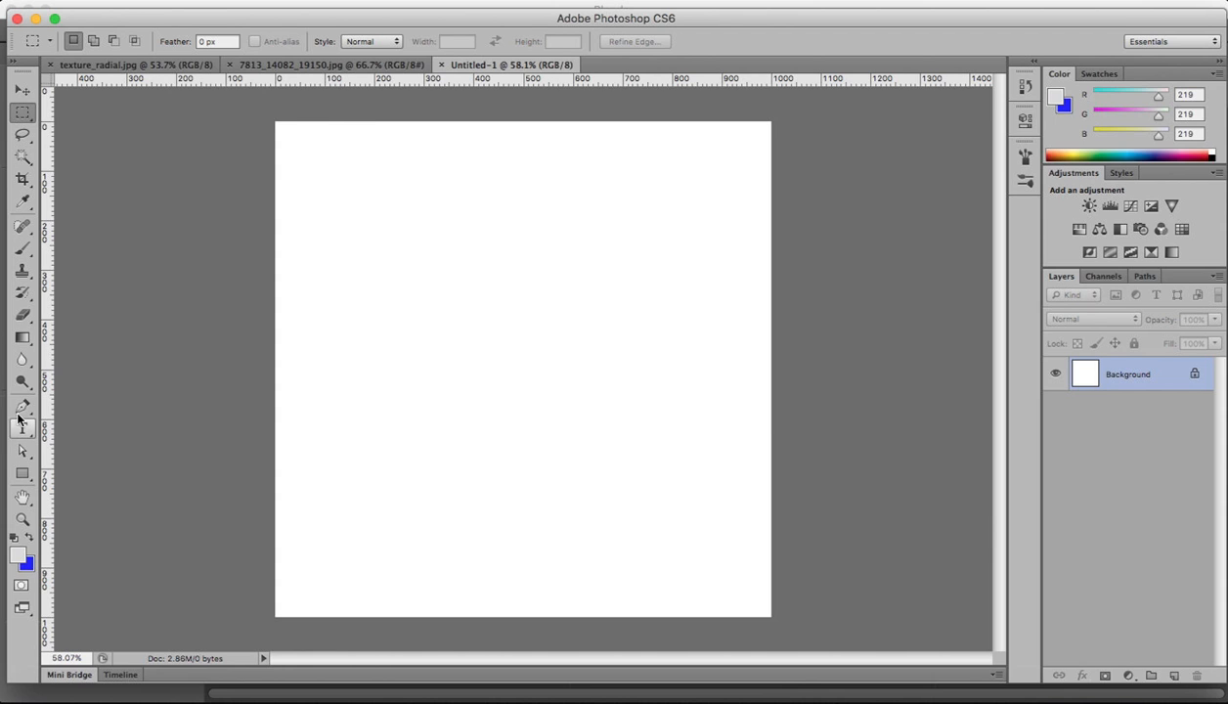
pyautogui.click(23, 338)
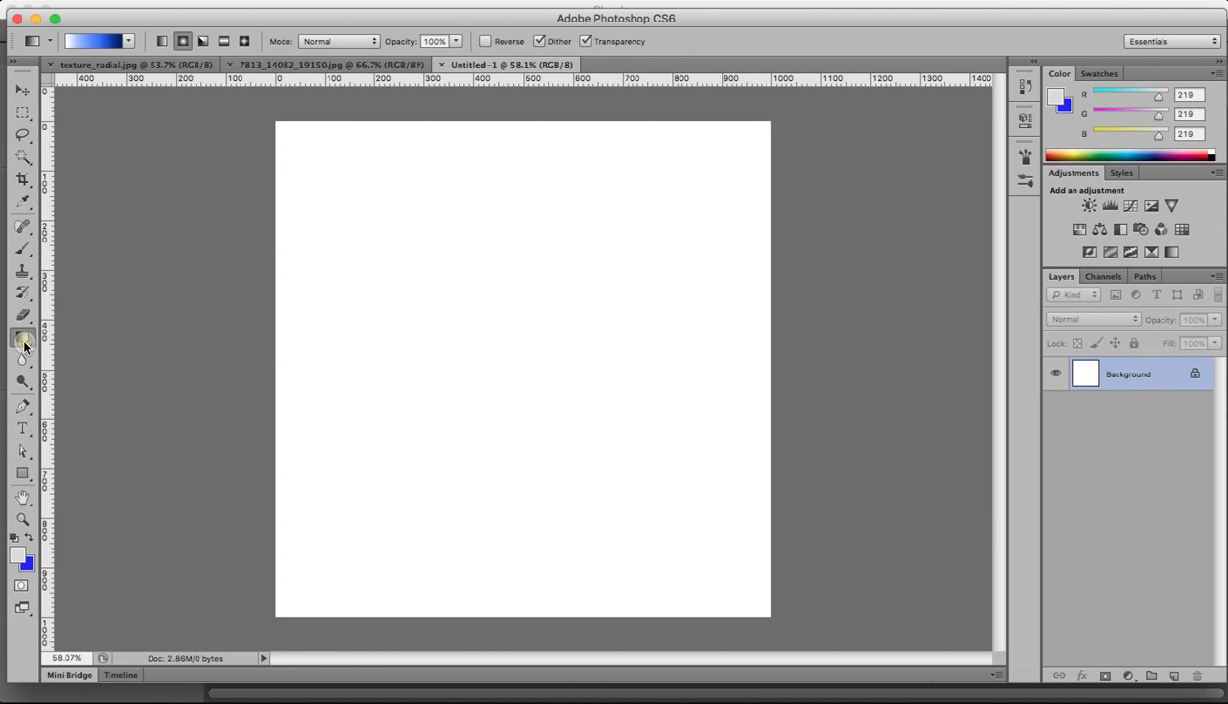
pyautogui.click(181, 42)
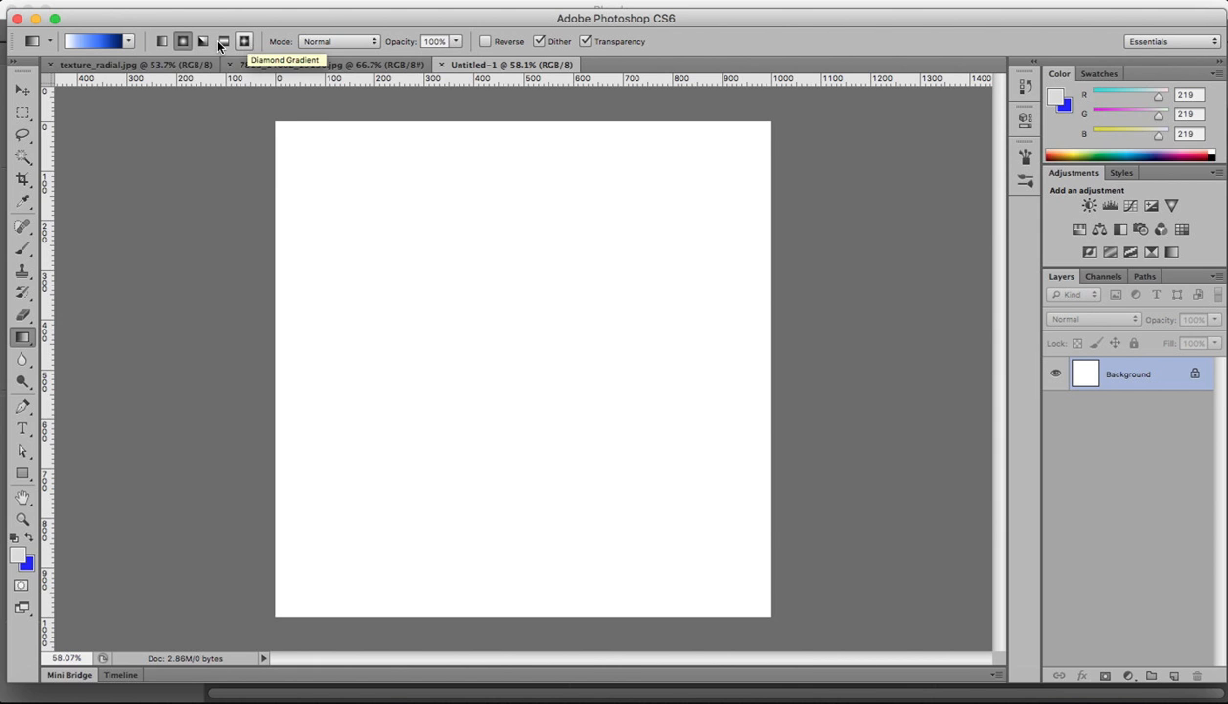
pyautogui.click(98, 41)
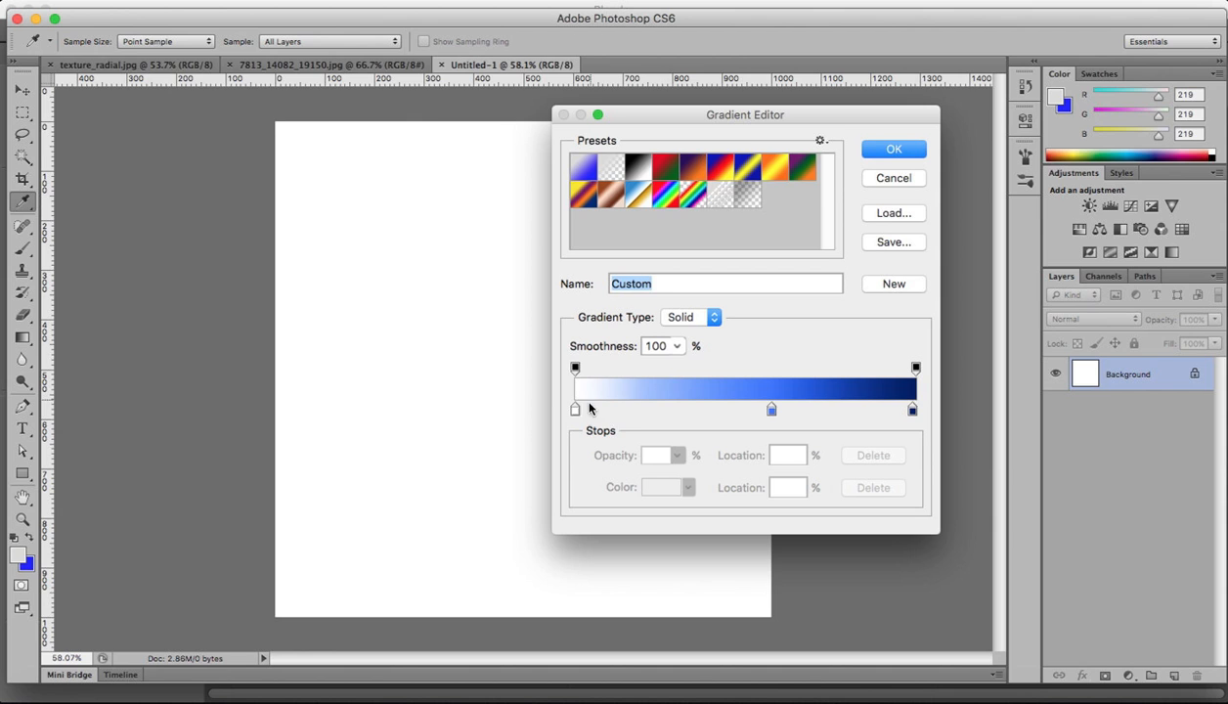
# - Add a light blue color stop at 69% of the gradient and delete the white stop at 0%
pyautogui.moveTo(575, 412); pyautogui.dragTo(811, 408)
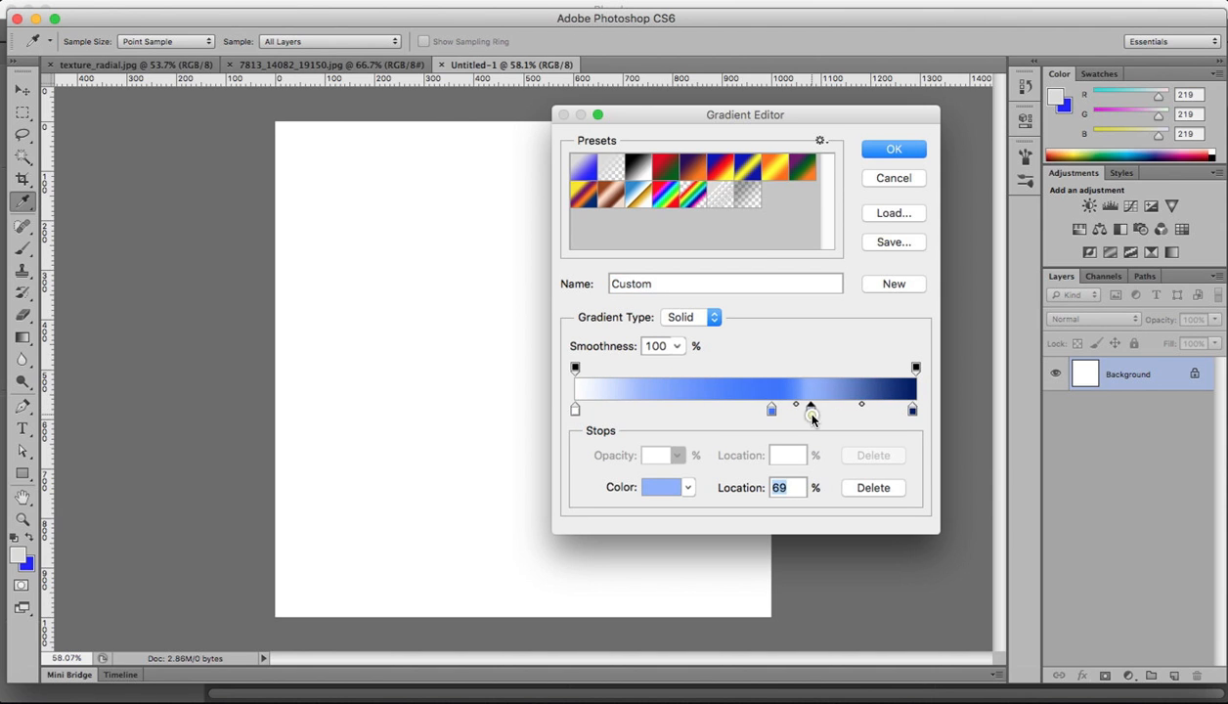
pyautogui.click(575, 412)
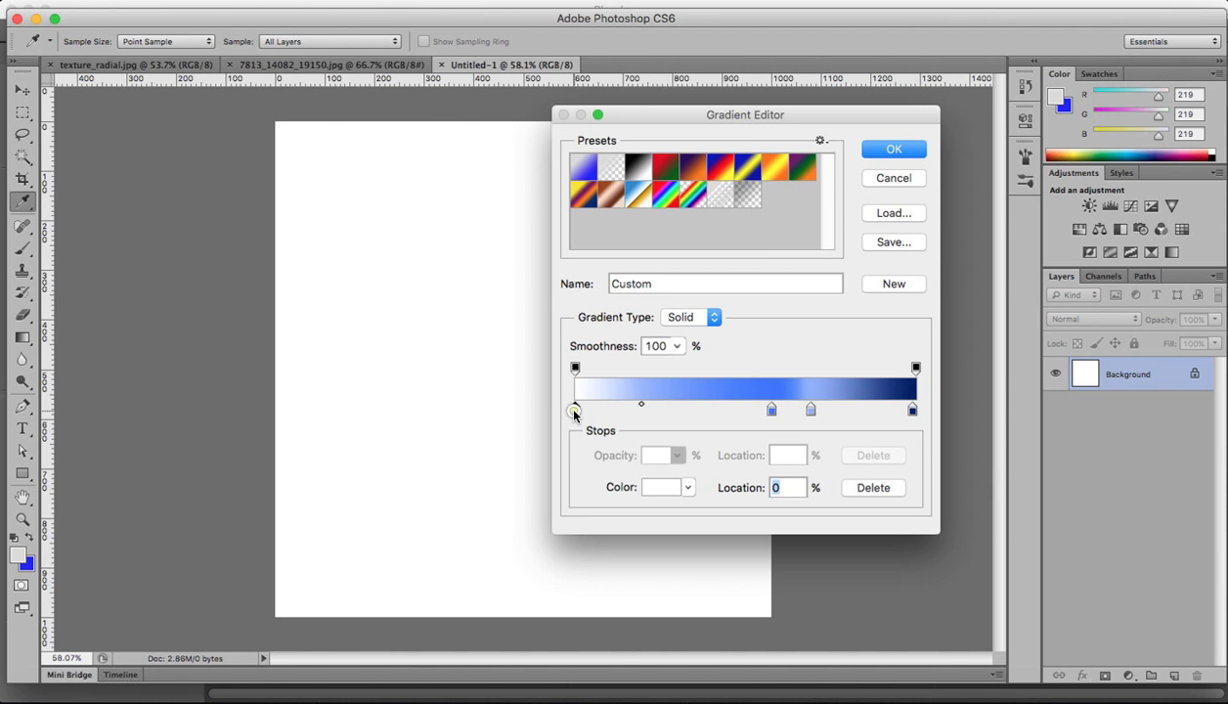
pyautogui.click(867, 489)
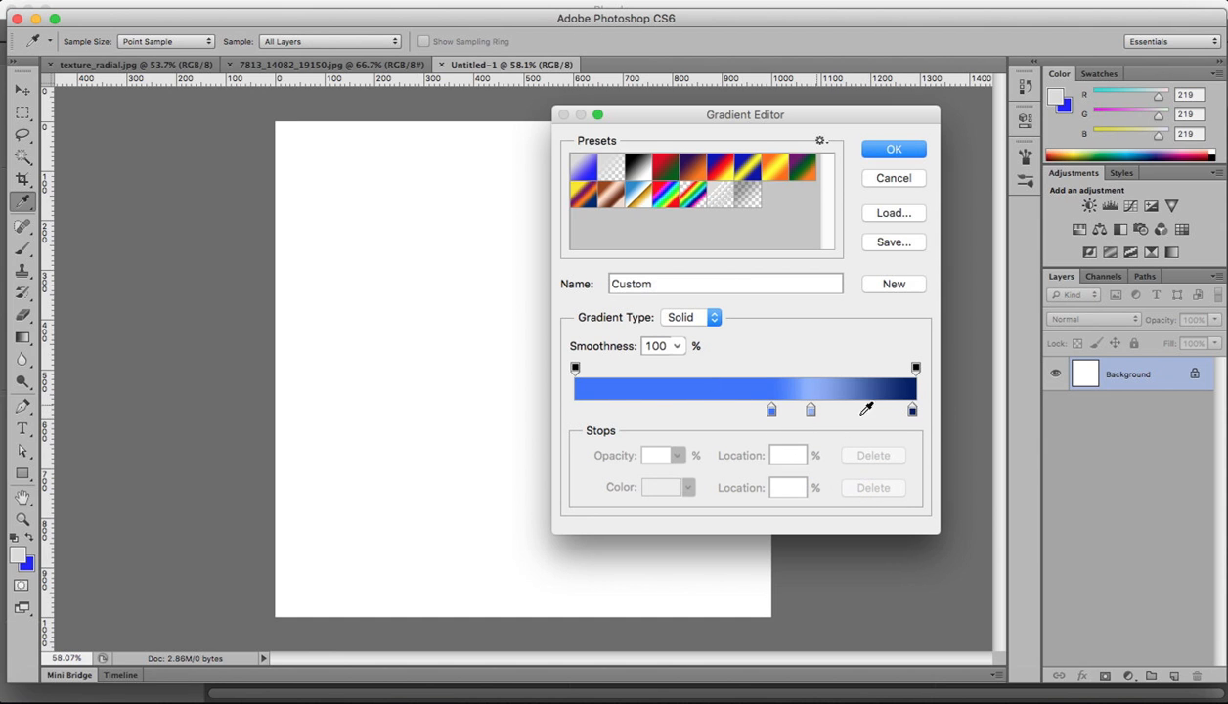
# - Move the dark navy color stop to 0% and shift the midpoint after it to 76%
pyautogui.moveTo(912, 410); pyautogui.dragTo(540, 412)
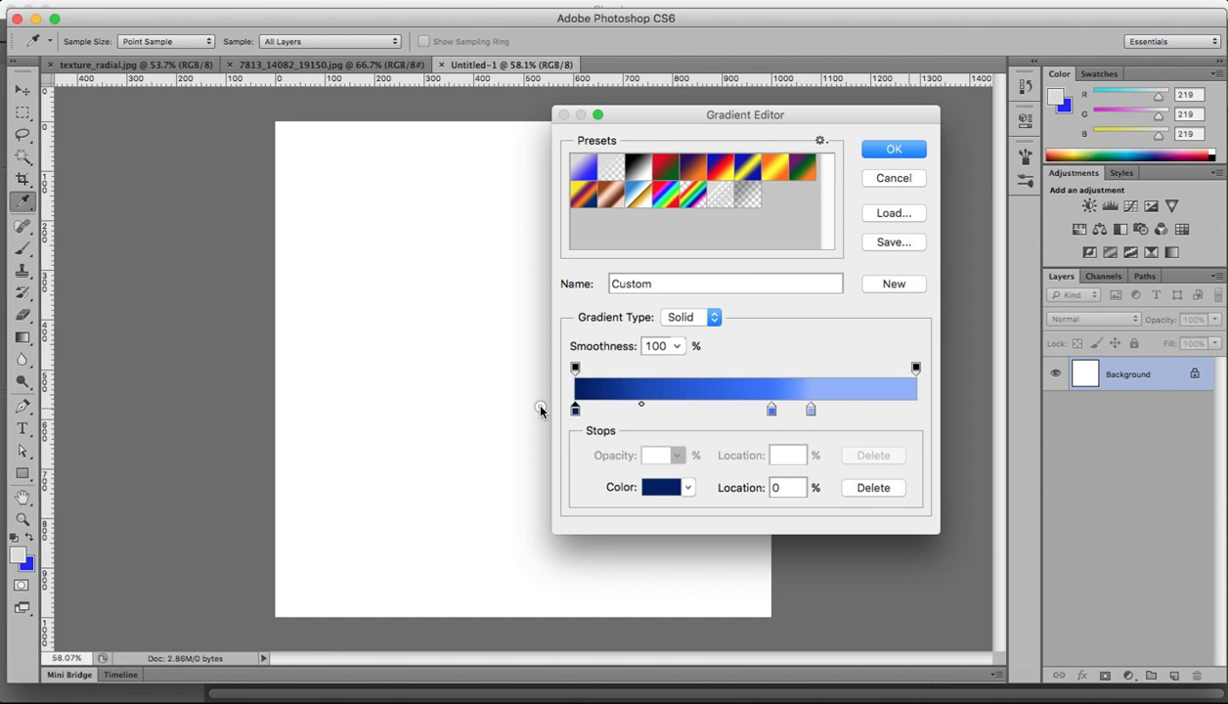
pyautogui.click(641, 406)
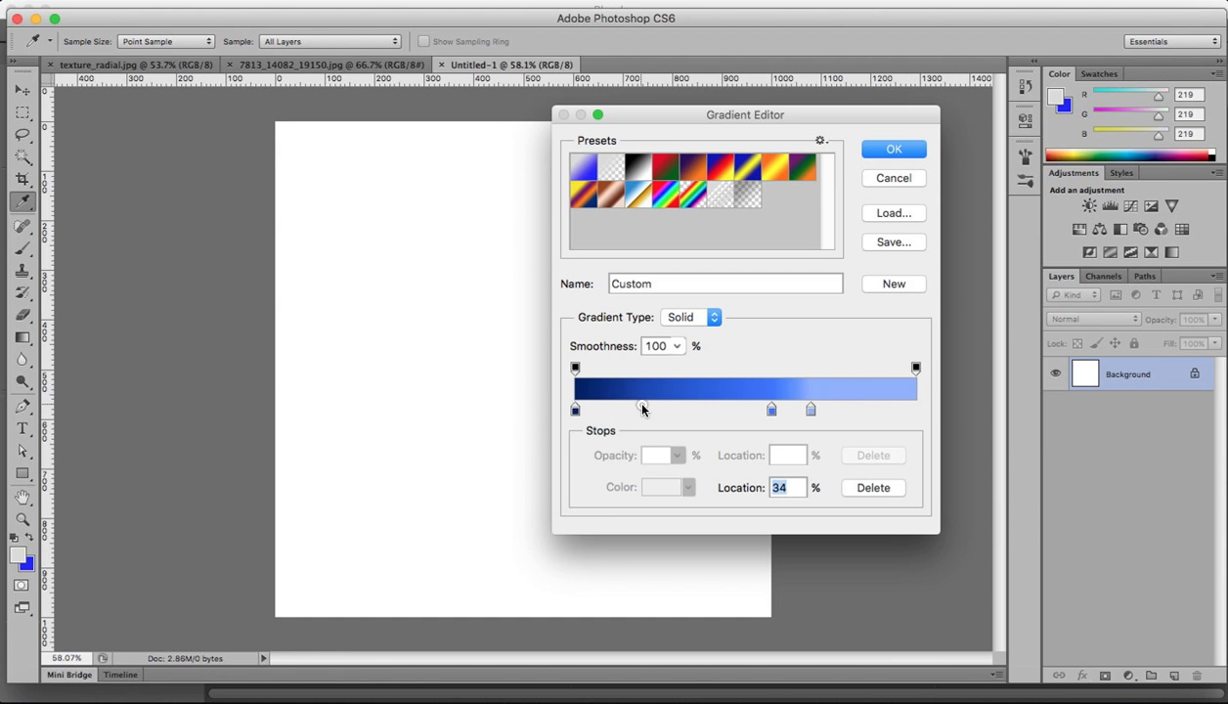
pyautogui.moveTo(642, 406); pyautogui.dragTo(724, 405)
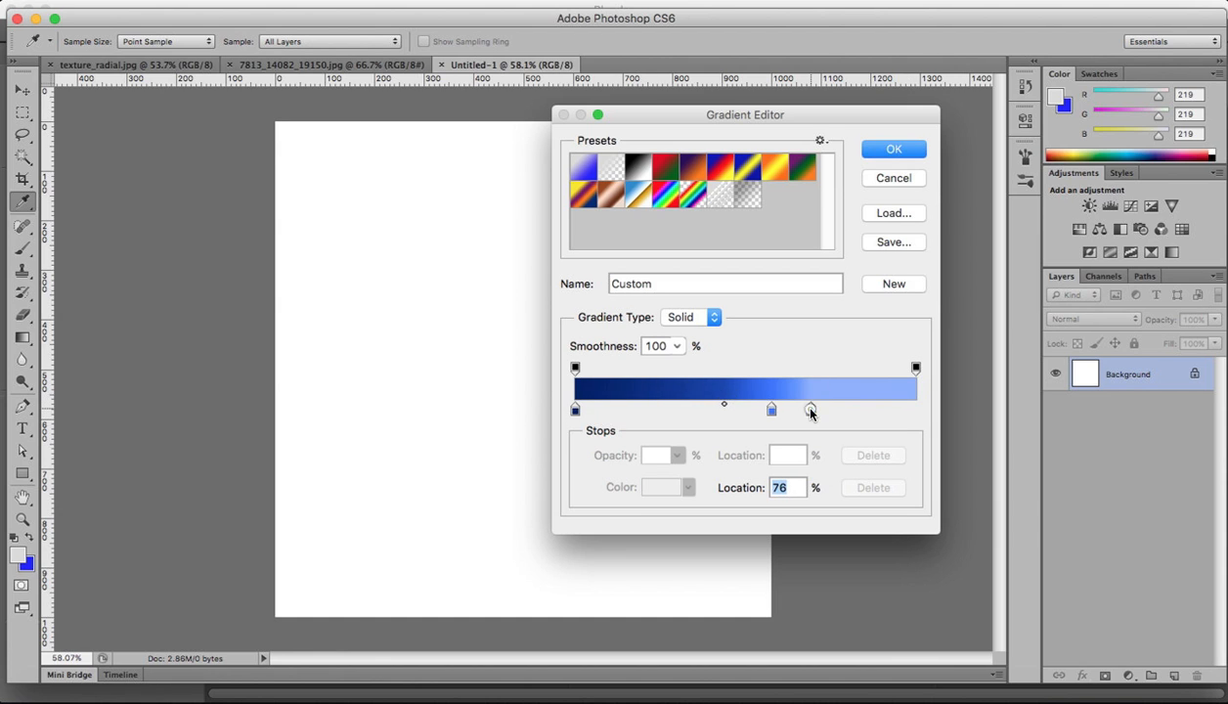
# - Move the light blue stop to about three quarters of the gradient, fine-tune the midpoint before it and select the navy stop
pyautogui.moveTo(811, 410); pyautogui.dragTo(839, 411)
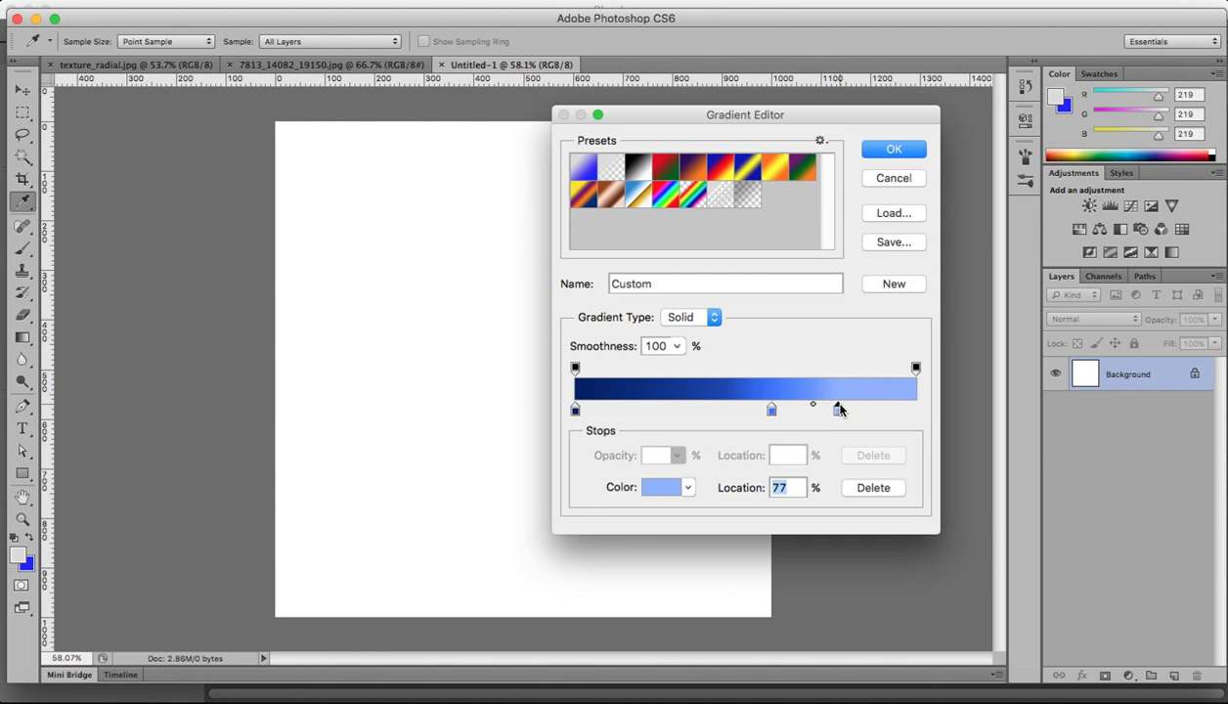
pyautogui.moveTo(839, 409)
pyautogui.mouseDown()
pyautogui.moveTo(850, 409)
pyautogui.moveTo(832, 409)
pyautogui.mouseUp()
pyautogui.moveTo(805, 407)
pyautogui.mouseDown()
pyautogui.moveTo(730, 412)
pyautogui.moveTo(803, 408)
pyautogui.mouseUp()
pyautogui.click(575, 410)
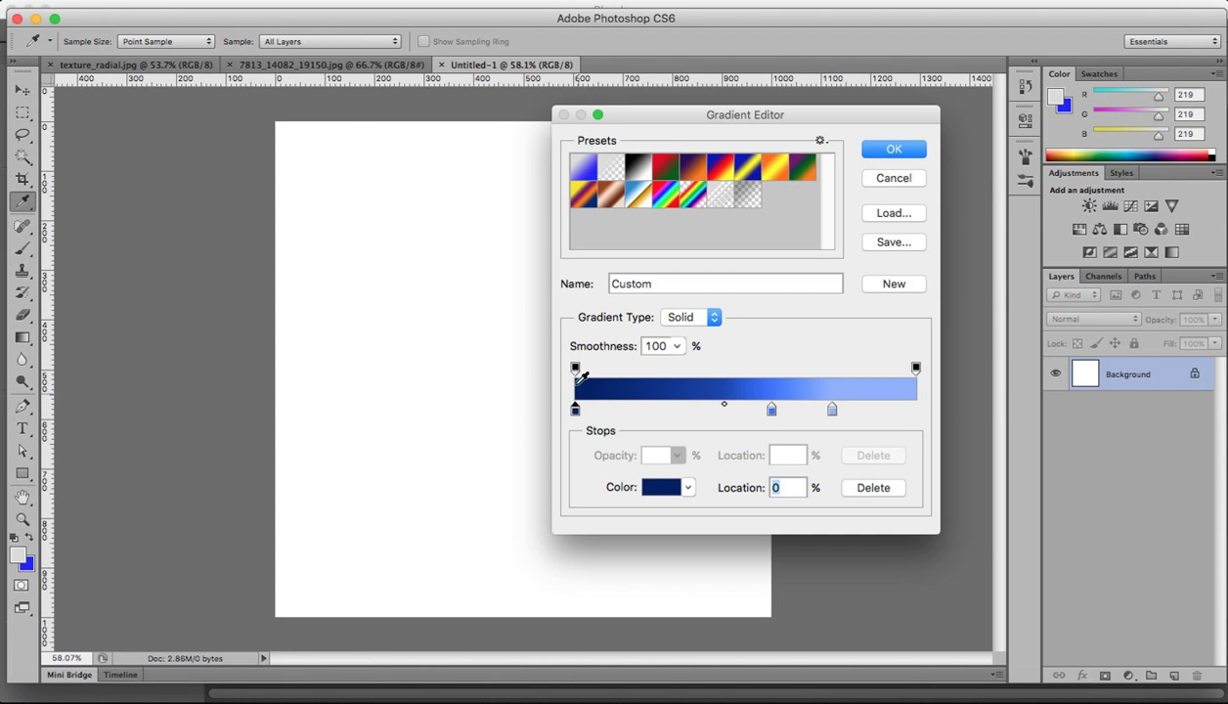
# - Recolor the light blue stop at 75% of the gradient to white (ffffff)
pyautogui.moveTo(576, 409); pyautogui.dragTo(540, 409)
pyautogui.click(831, 409)
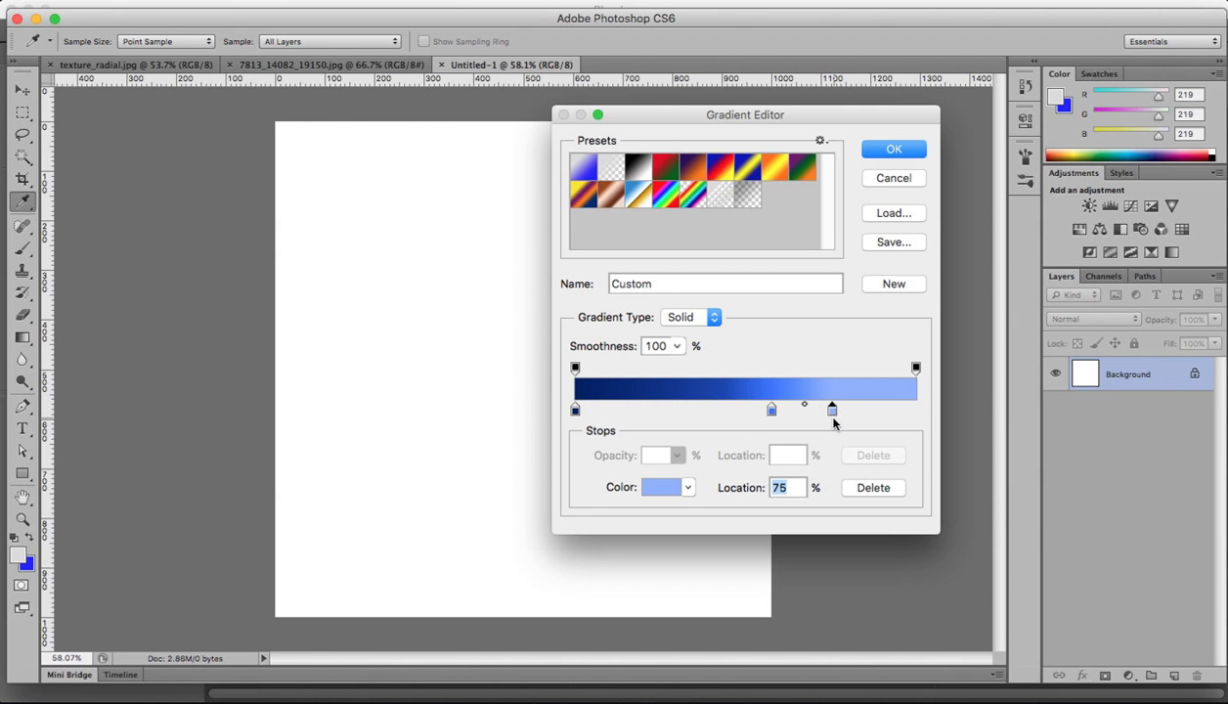
pyautogui.click(654, 489)
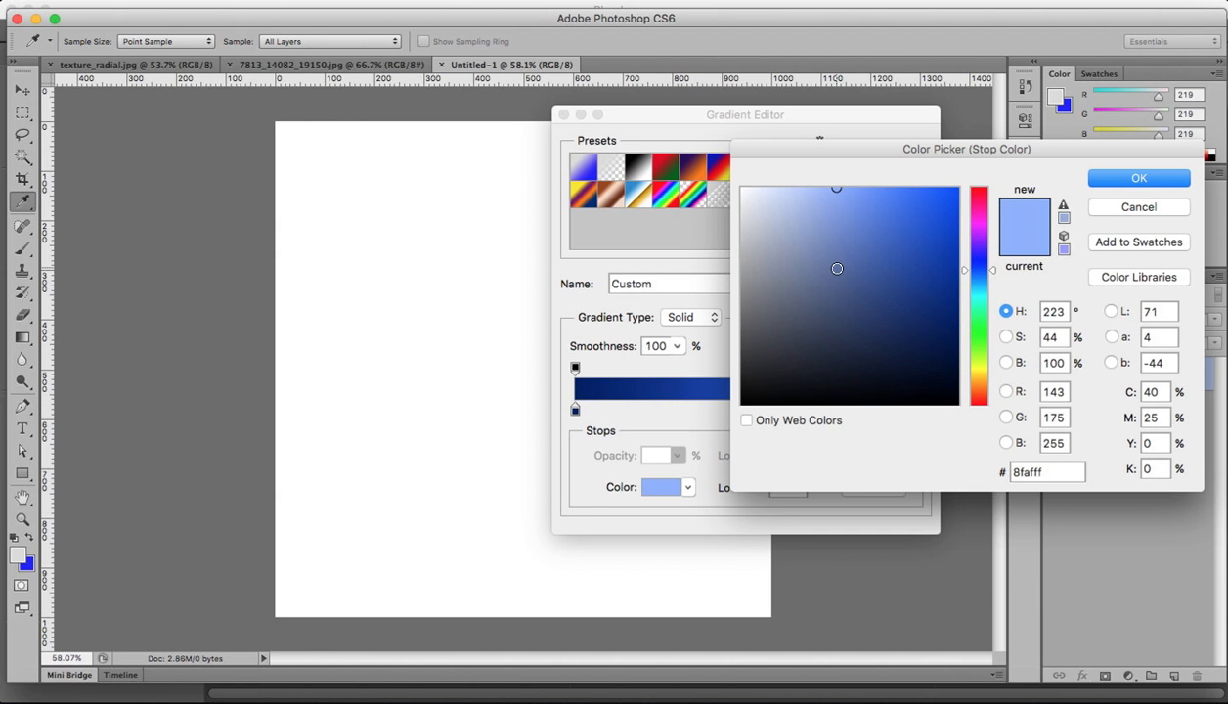
pyautogui.moveTo(837, 268); pyautogui.dragTo(675, 129)
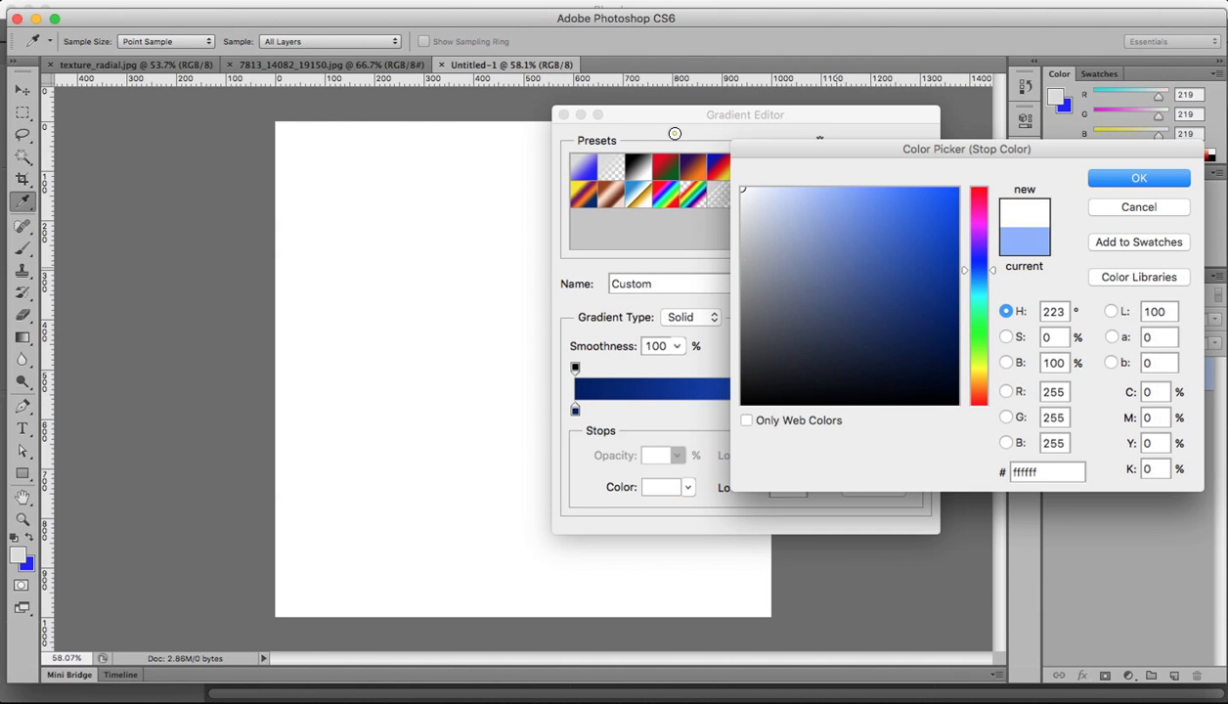
pyautogui.click(1104, 176)
# - Recolor the bright blue stop at 58% of the gradient to orange (d89800)
pyautogui.moveTo(772, 411); pyautogui.dragTo(748, 411)
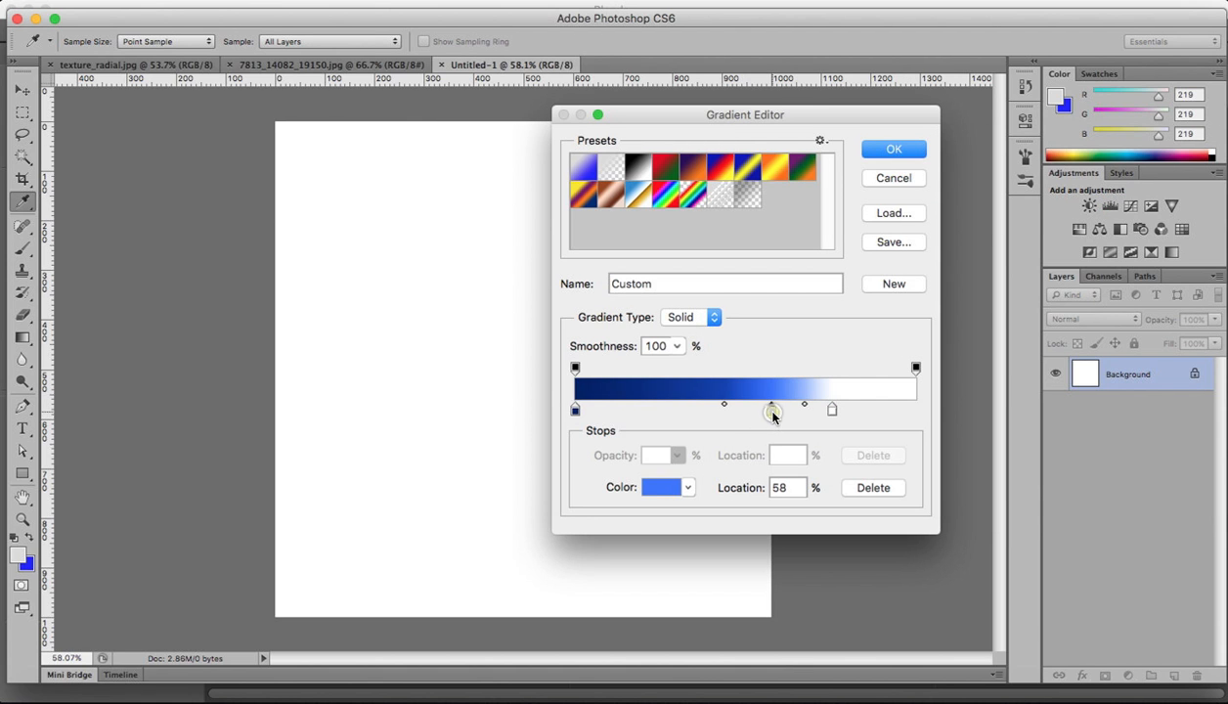
pyautogui.click(660, 487)
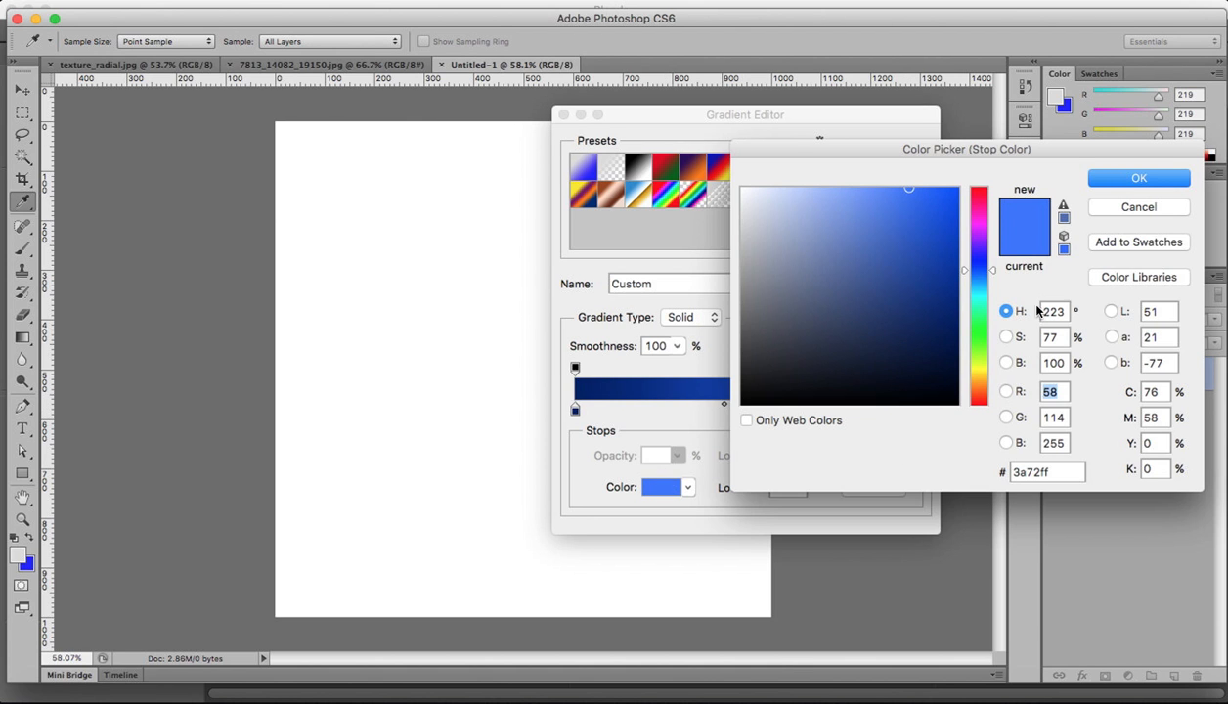
pyautogui.moveTo(993, 270); pyautogui.dragTo(989, 384)
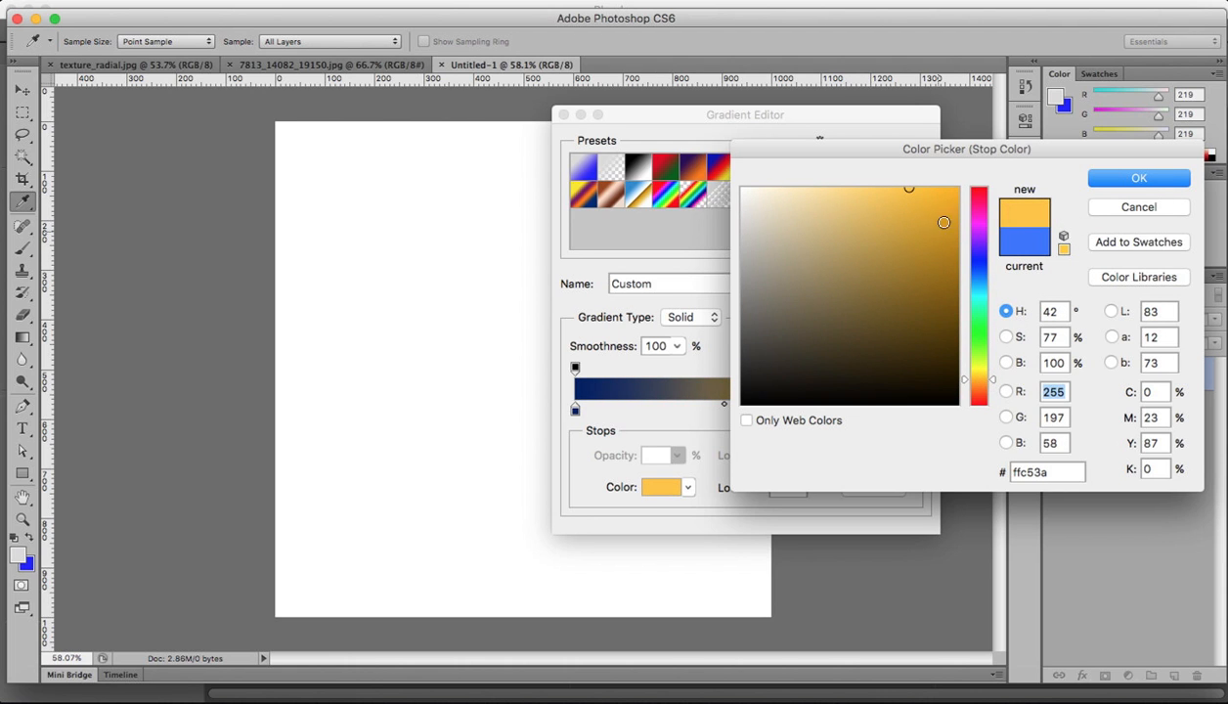
pyautogui.moveTo(914, 195); pyautogui.dragTo(980, 266)
pyautogui.moveTo(983, 258); pyautogui.dragTo(961, 215)
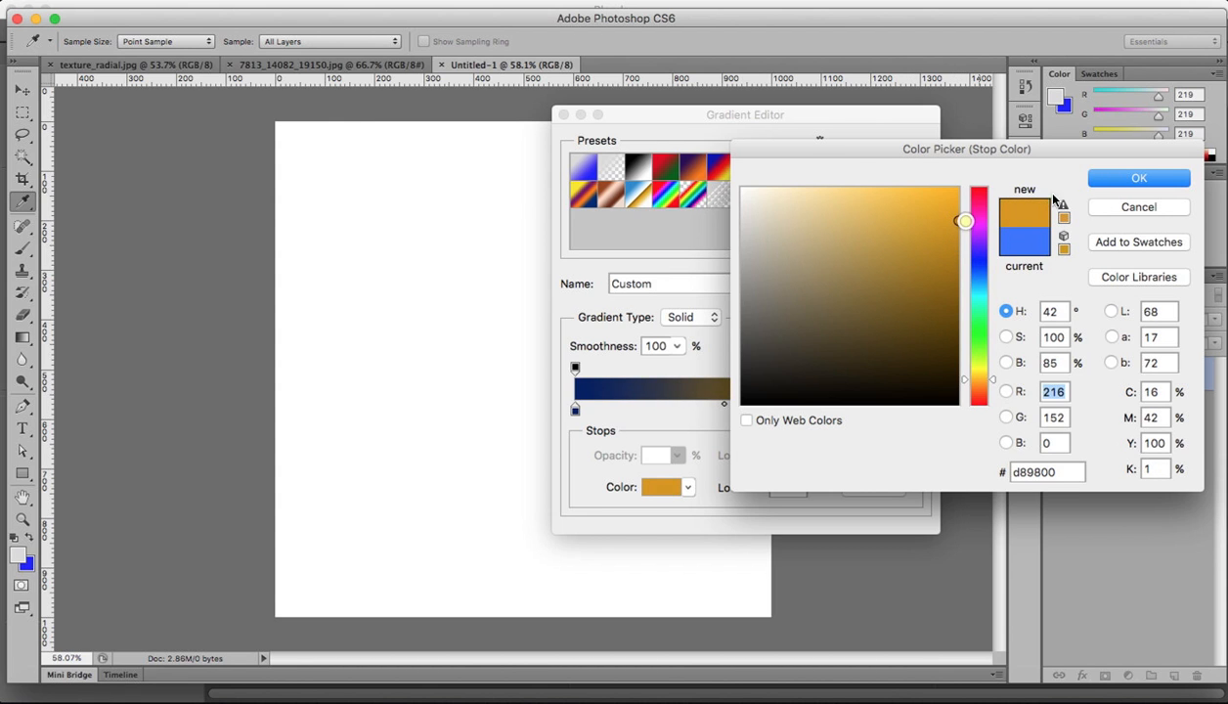
pyautogui.click(1140, 178)
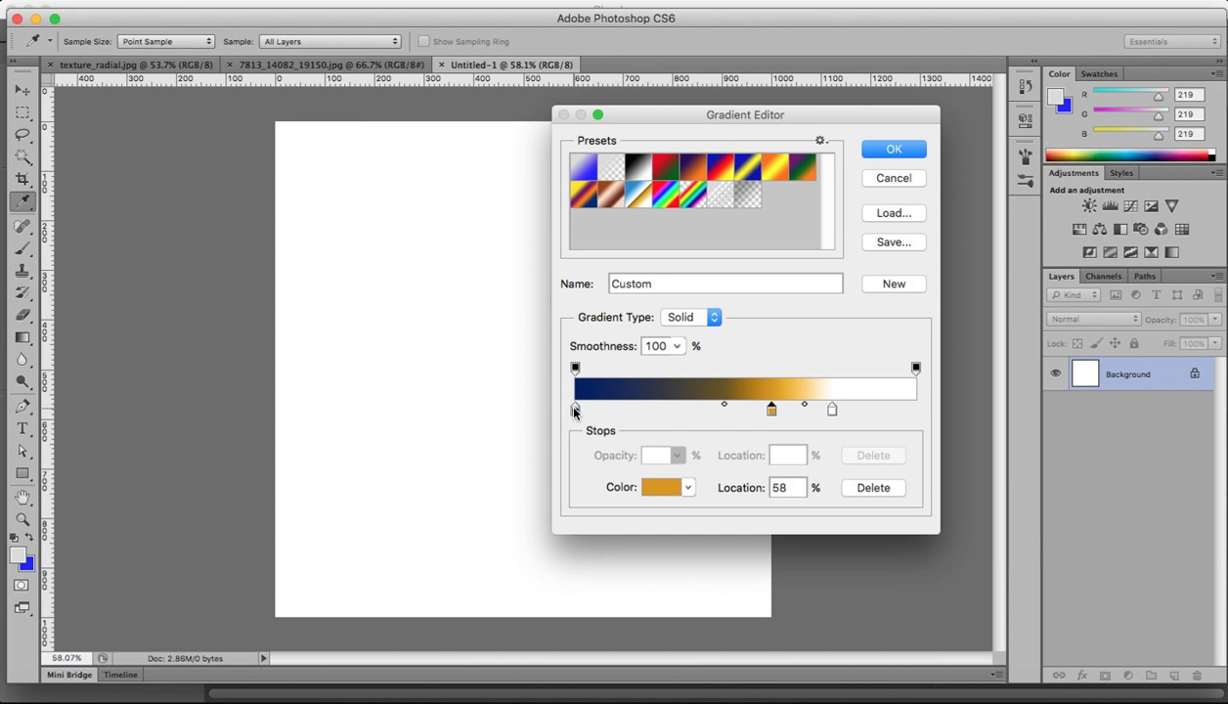
# - Recolor the navy stop at 0% of the gradient to black
pyautogui.click(575, 409)
pyautogui.click(665, 483)
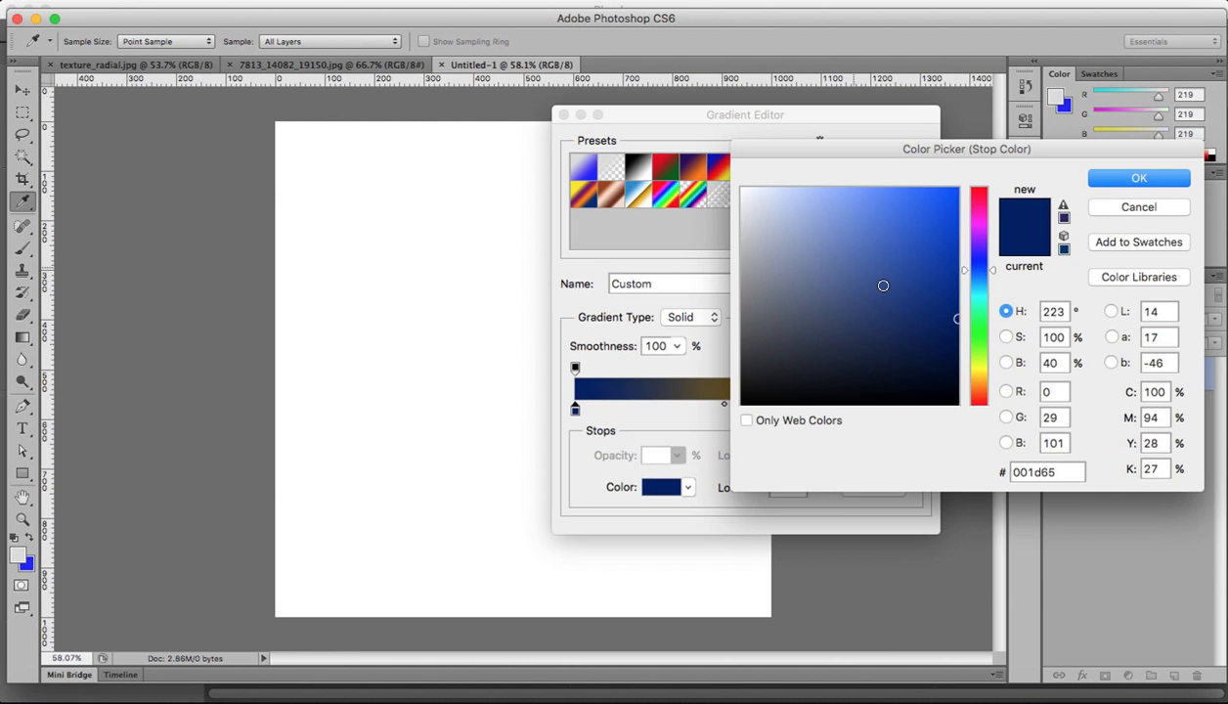
pyautogui.moveTo(883, 285); pyautogui.dragTo(1029, 440)
pyautogui.click(1132, 180)
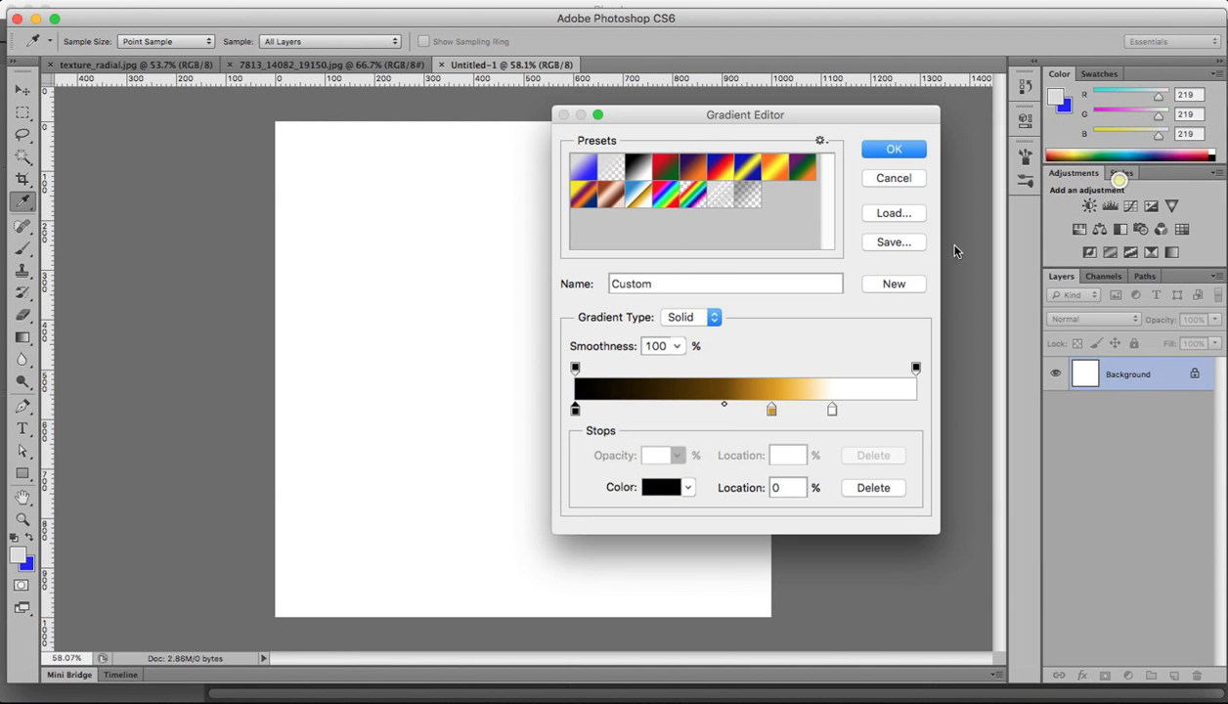
# - Move the white stop near the gradient's end, place one orange stop at 46% and another beyond it, and accept the gradient
pyautogui.click(722, 407)
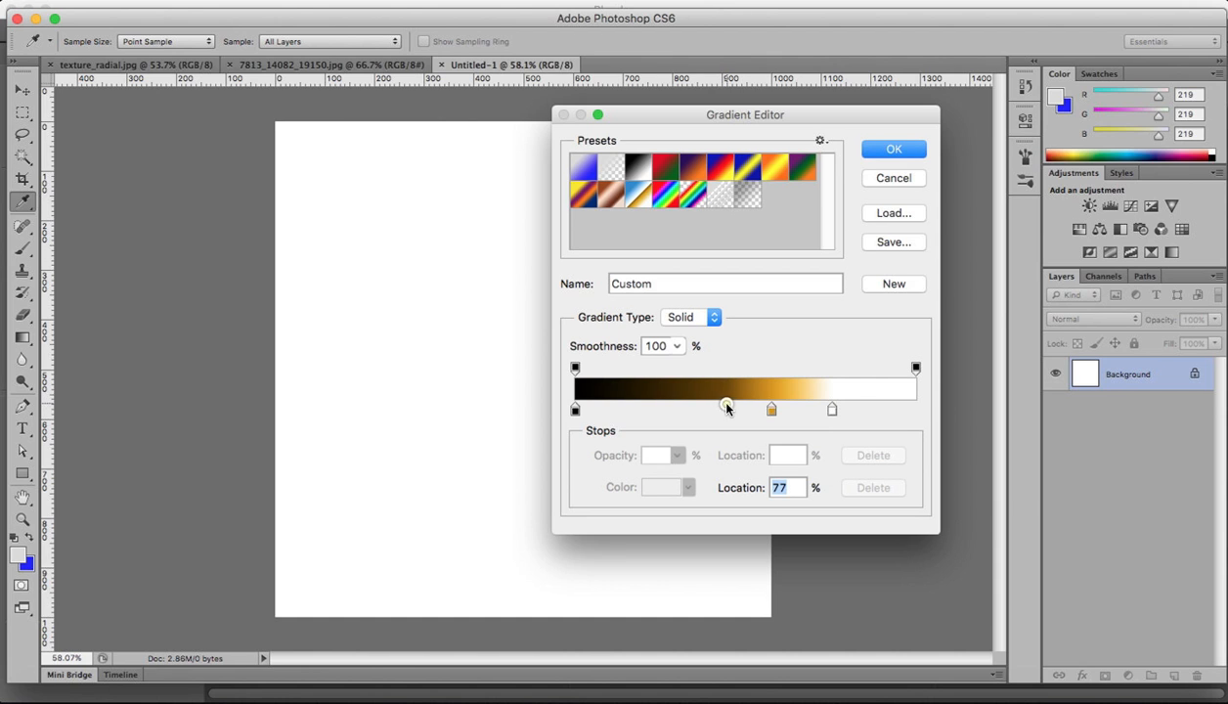
pyautogui.moveTo(832, 409); pyautogui.dragTo(909, 409)
pyautogui.moveTo(772, 409); pyautogui.dragTo(731, 409)
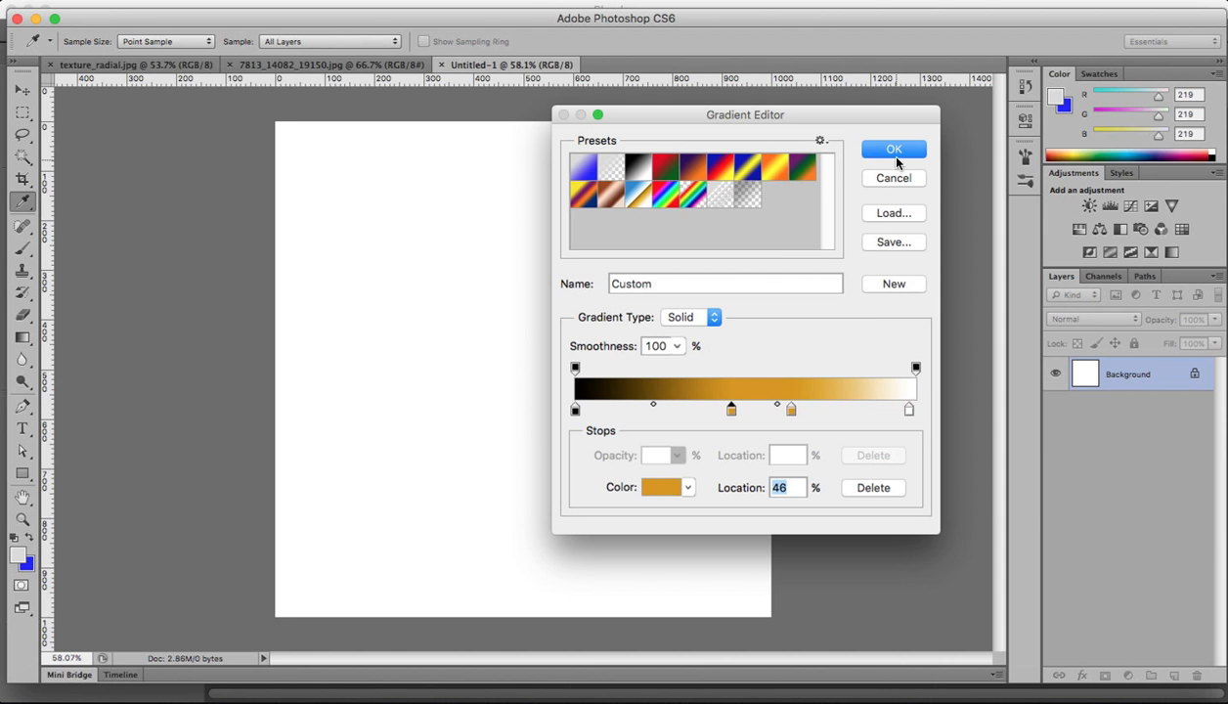
pyautogui.click(894, 151)
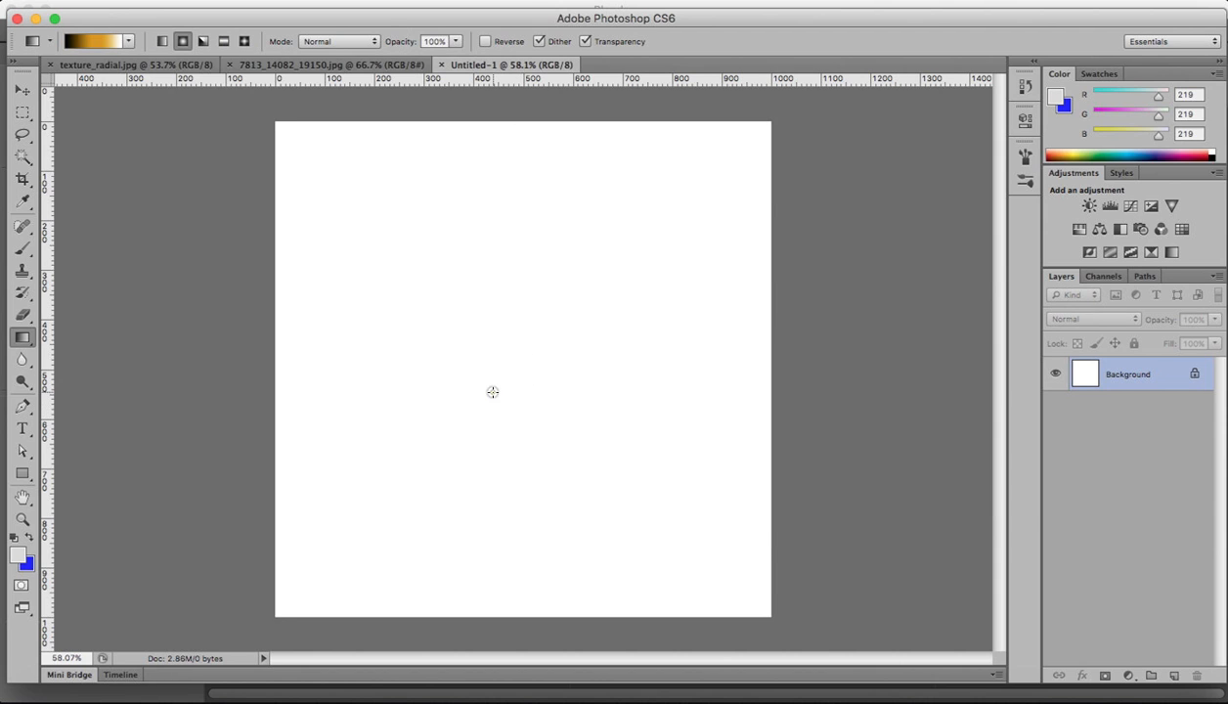
# - Test a short radial gradient near the canvas centre and undo it
pyautogui.moveTo(493, 392)
pyautogui.mouseDown()
pyautogui.moveTo(693, 160)
pyautogui.moveTo(774, 121)
pyautogui.moveTo(510, 395)
pyautogui.mouseUp()
pyautogui.press('super+z')
pyautogui.press('super+z')
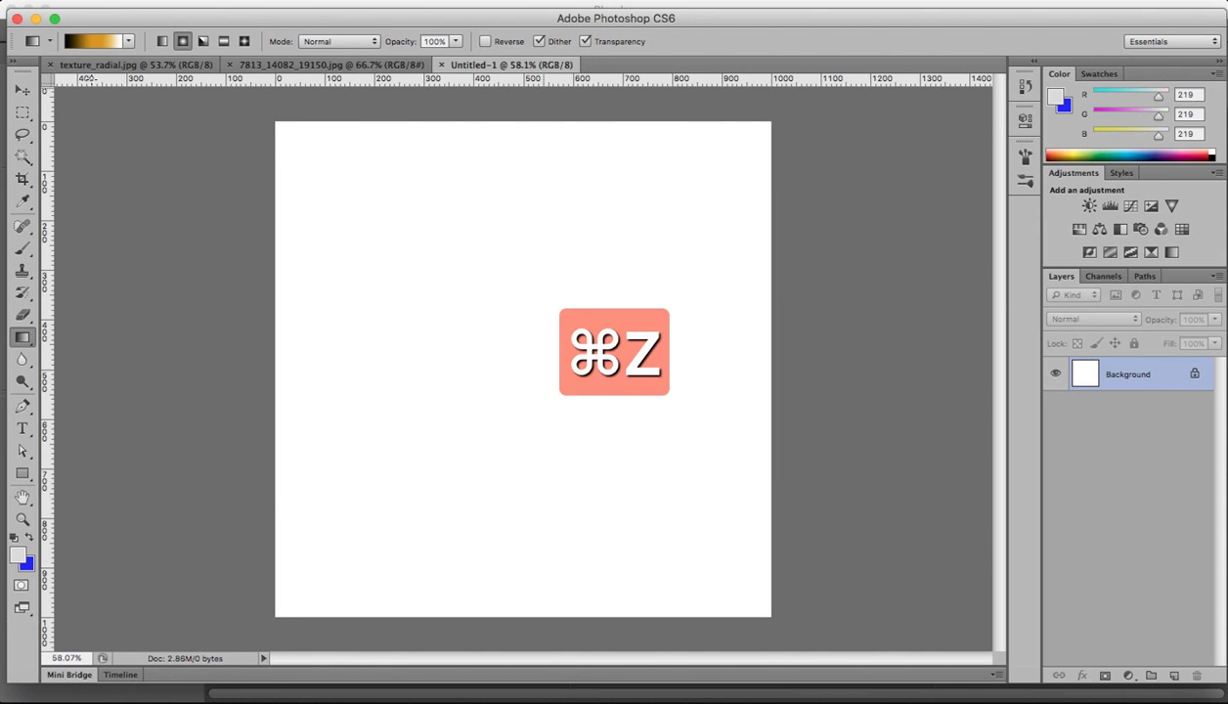
# - Reverse the gradient so white sits at 0% and black at the far end, adjust the orange stops and accept it
pyautogui.click(78, 43)
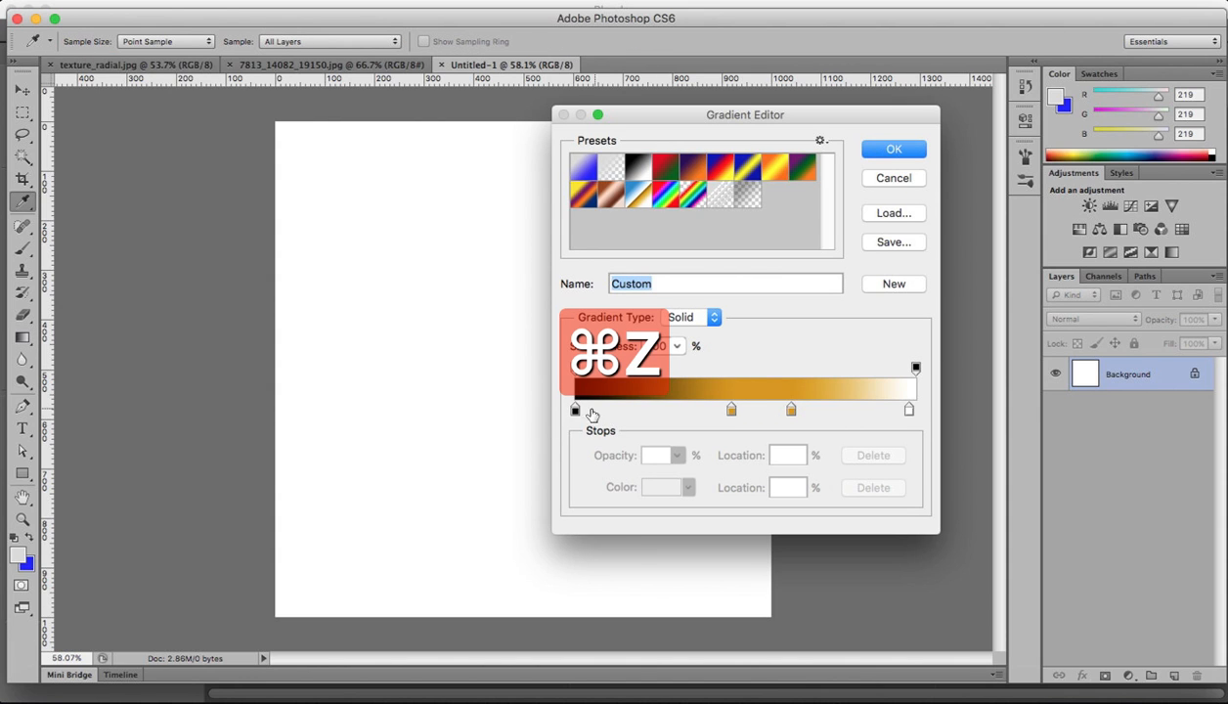
pyautogui.moveTo(575, 411); pyautogui.dragTo(496, 417)
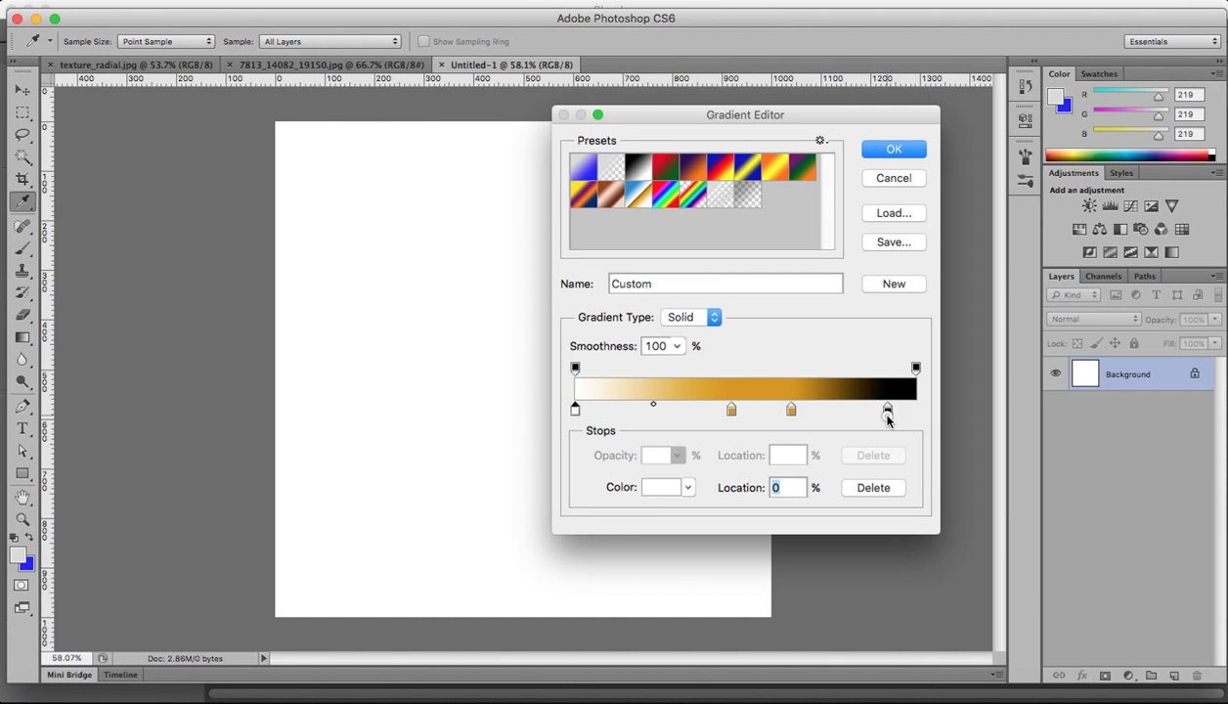
pyautogui.moveTo(888, 418); pyautogui.dragTo(959, 411)
pyautogui.moveTo(791, 410)
pyautogui.mouseDown()
pyautogui.moveTo(831, 416)
pyautogui.moveTo(705, 412)
pyautogui.mouseUp()
pyautogui.click(731, 412)
pyautogui.click(874, 150)
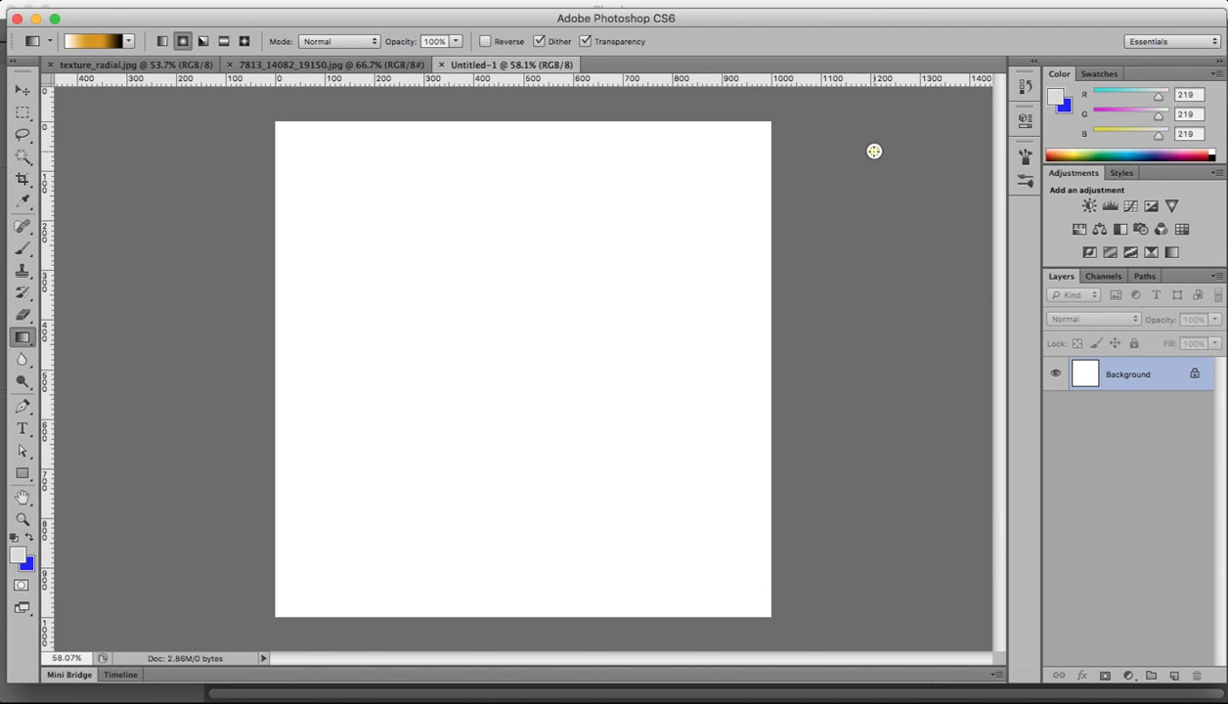
# - Fill the canvas with the radial gradient from its centre toward the upper-right corner, undoing and redrawing until only the edges and corners go black
pyautogui.moveTo(522, 362); pyautogui.dragTo(754, 134)
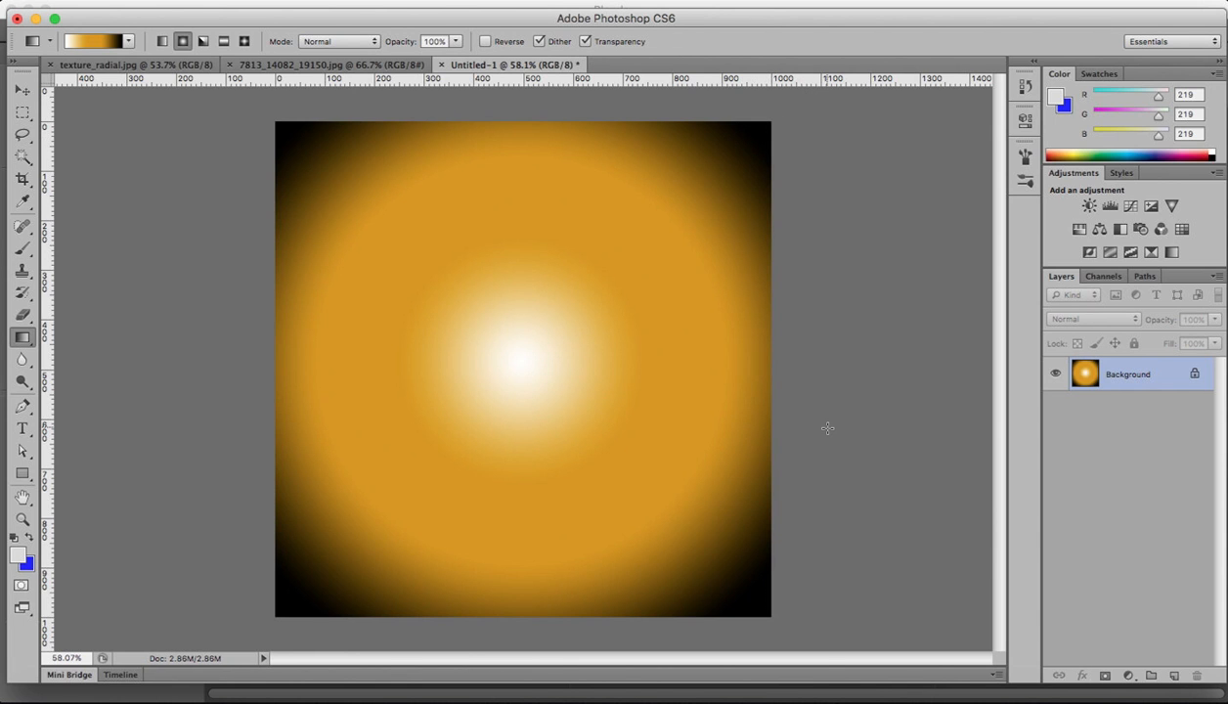
pyautogui.press('super+z')
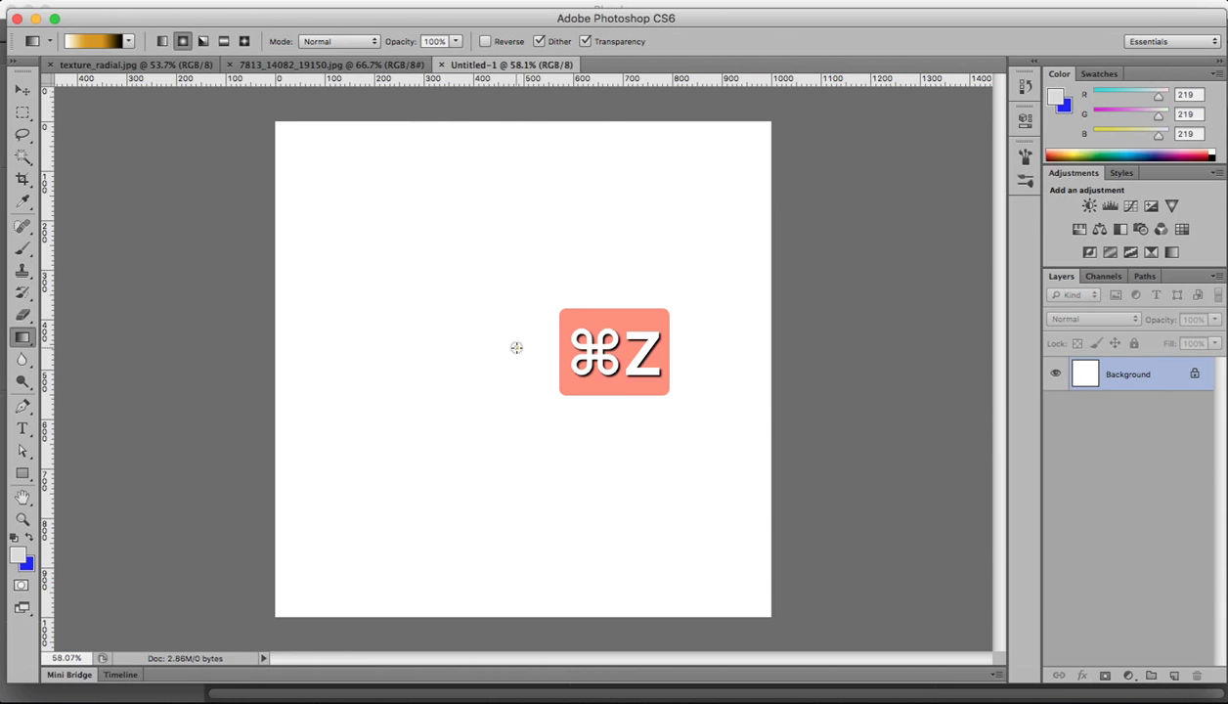
pyautogui.moveTo(515, 348); pyautogui.dragTo(606, 274)
pyautogui.press('super+z')
pyautogui.moveTo(534, 356); pyautogui.dragTo(714, 211)
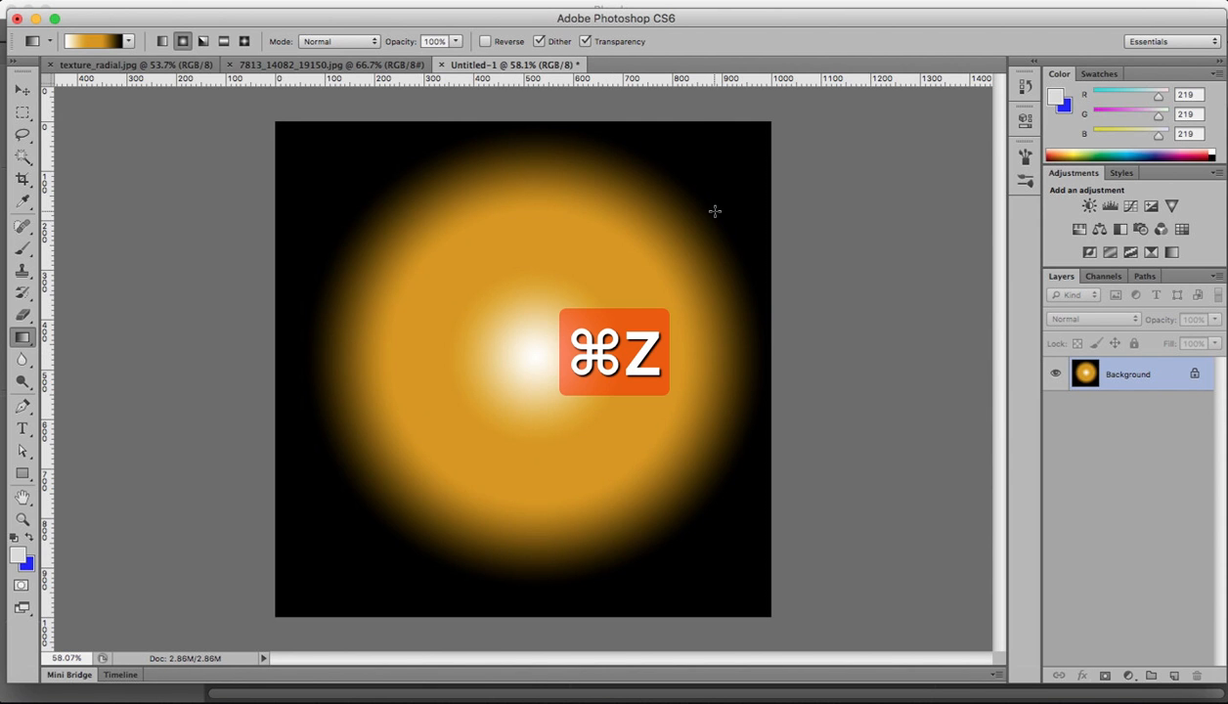
pyautogui.press('super+z')
pyautogui.moveTo(539, 351); pyautogui.dragTo(716, 198)
pyautogui.press('super+z')
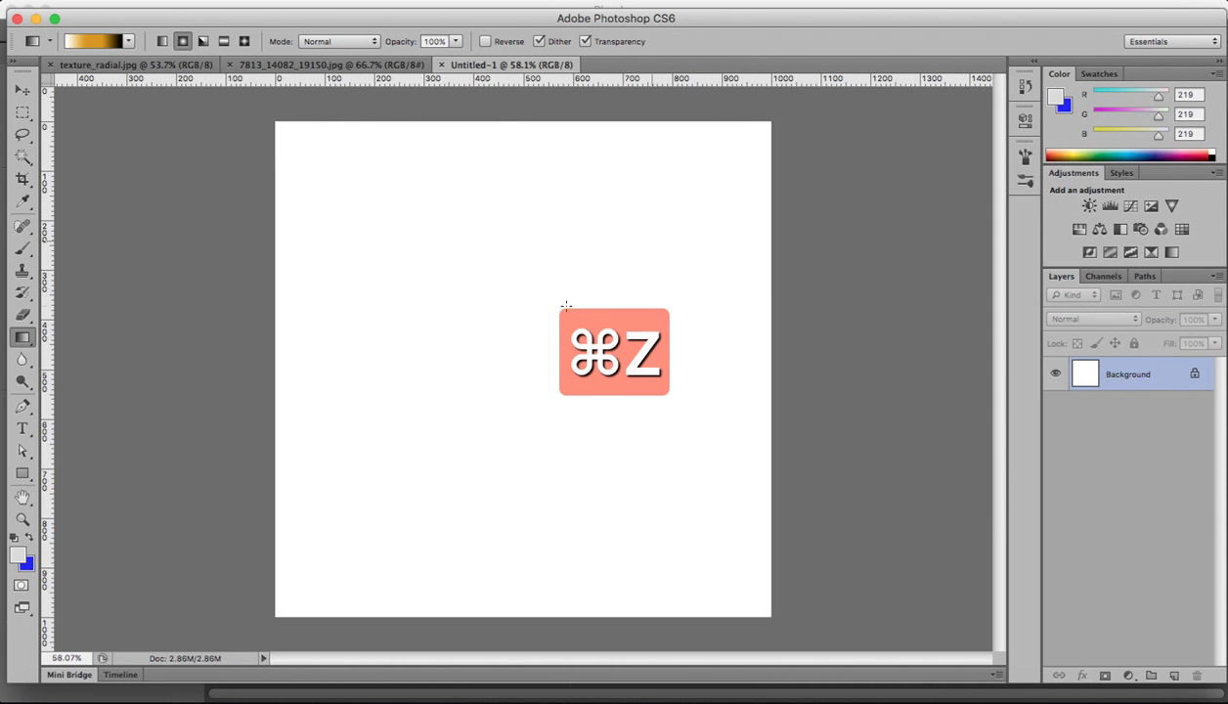
pyautogui.moveTo(519, 360); pyautogui.dragTo(738, 189)
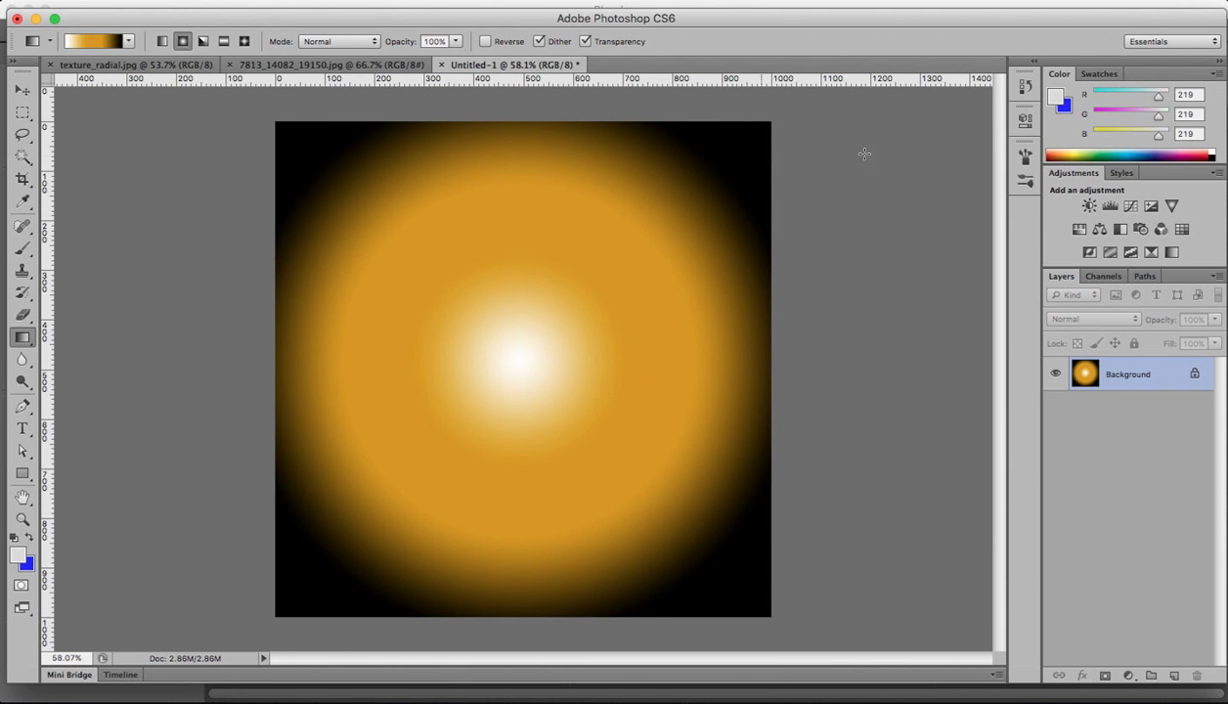
# - Save the image to the Desktop as BG_emitter.jpg in JPEG format at quality 12
pyautogui.click(74, 1)
pyautogui.moveTo(135, 1)
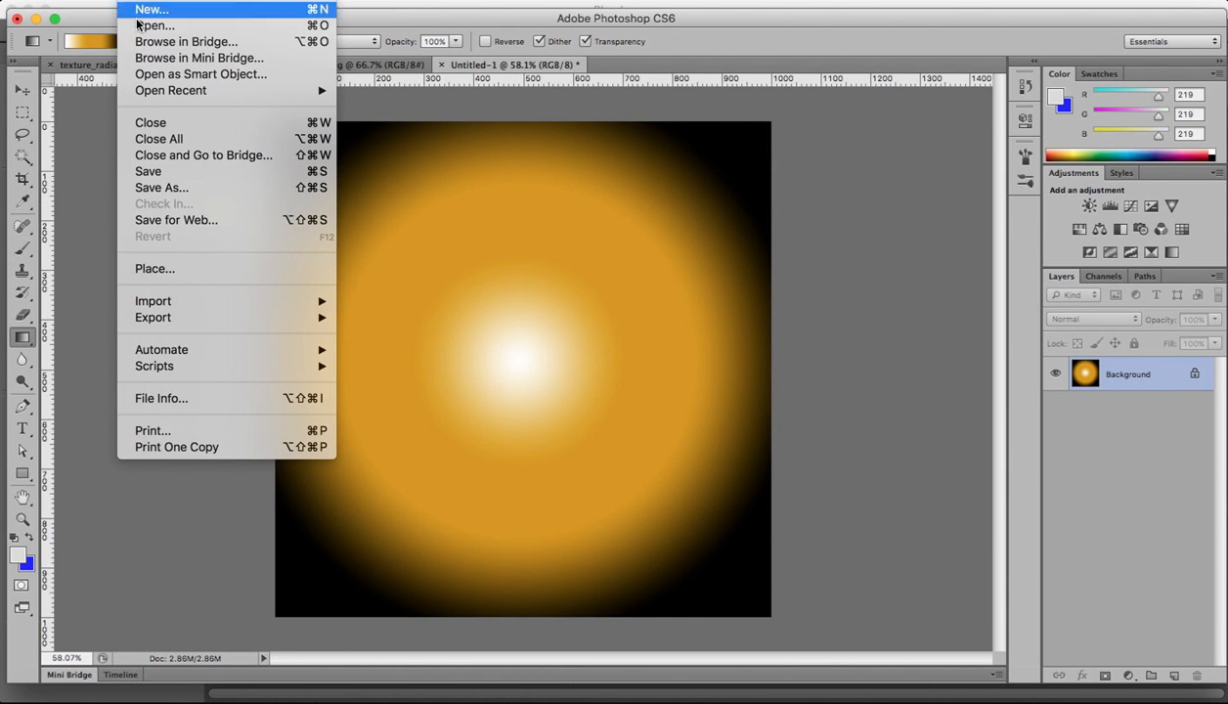
pyautogui.click(156, 189)
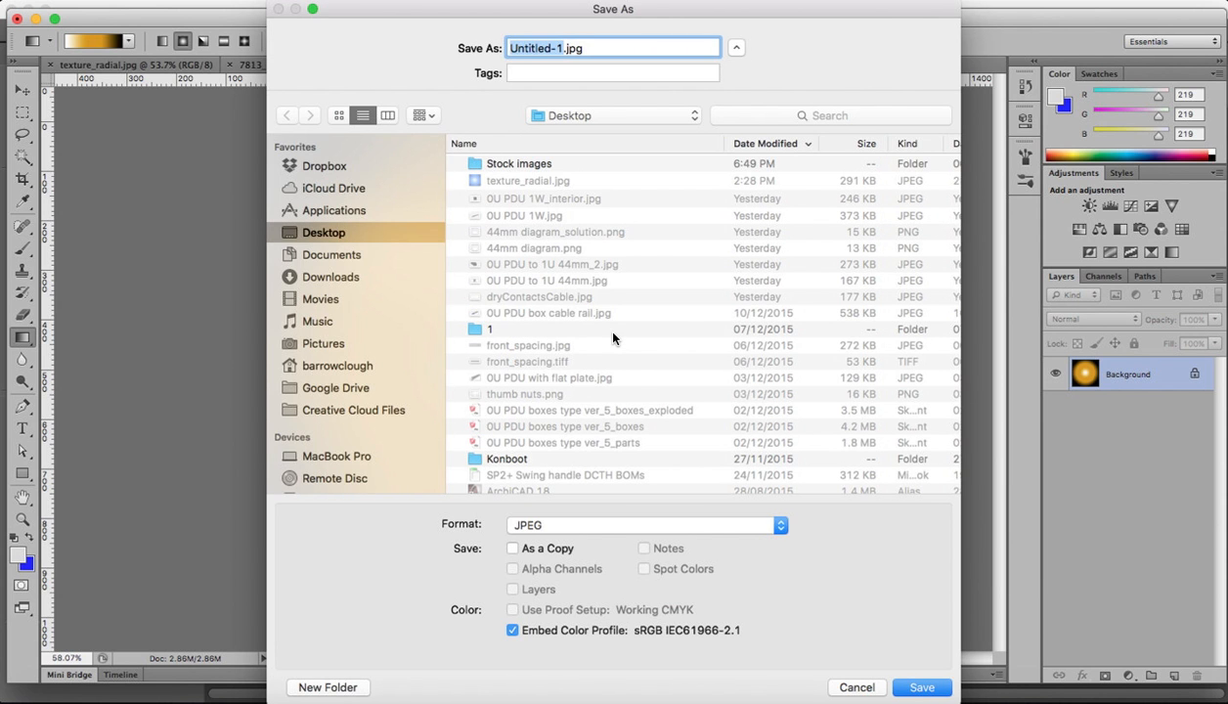
pyautogui.write('BGTe')
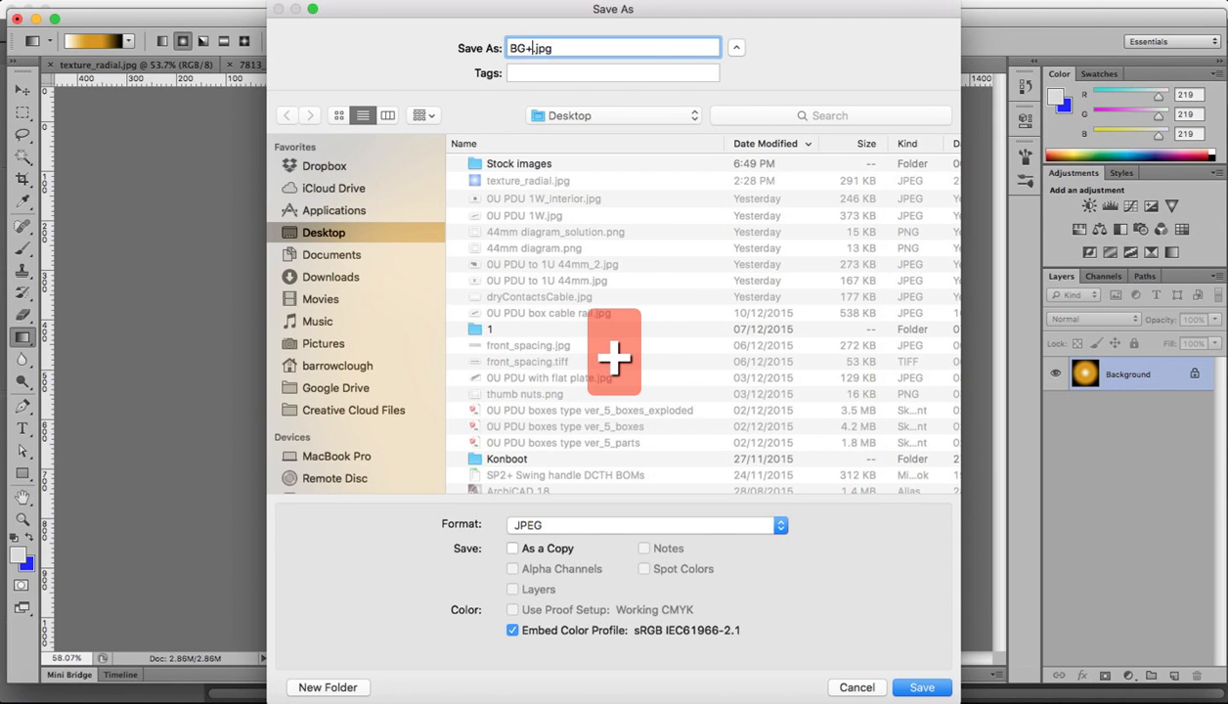
pyautogui.write('_emitte')
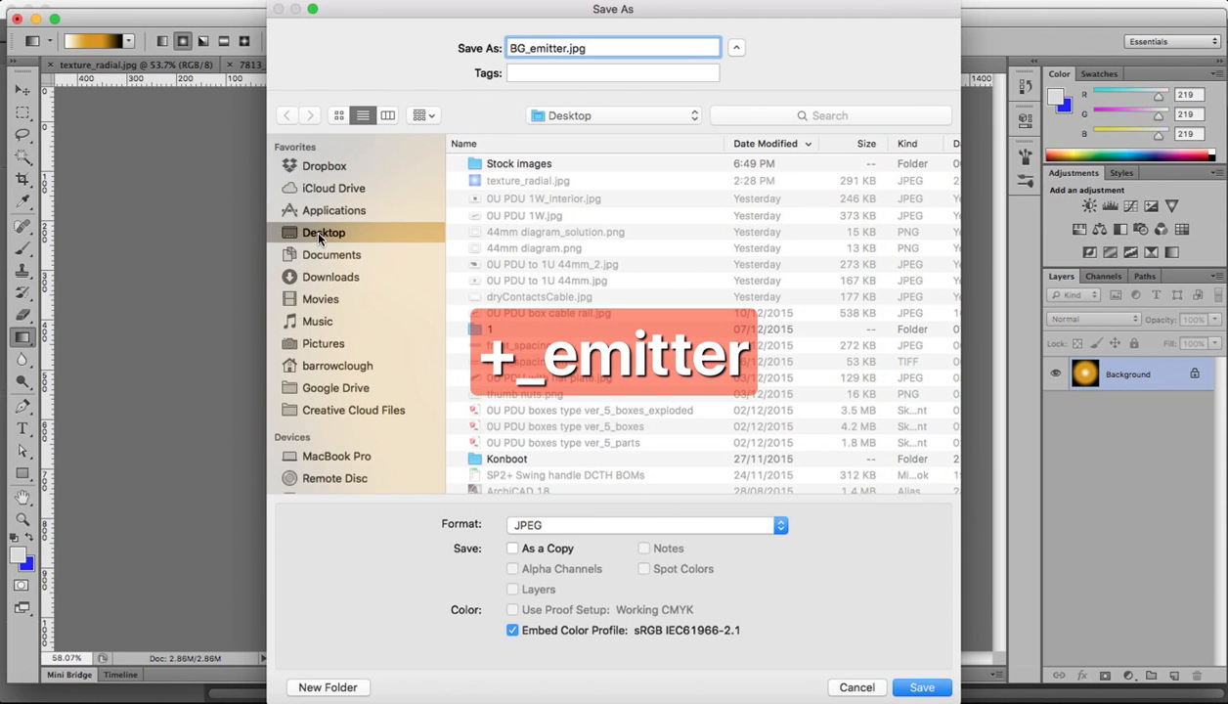
pyautogui.write('r')
pyautogui.click(922, 687)
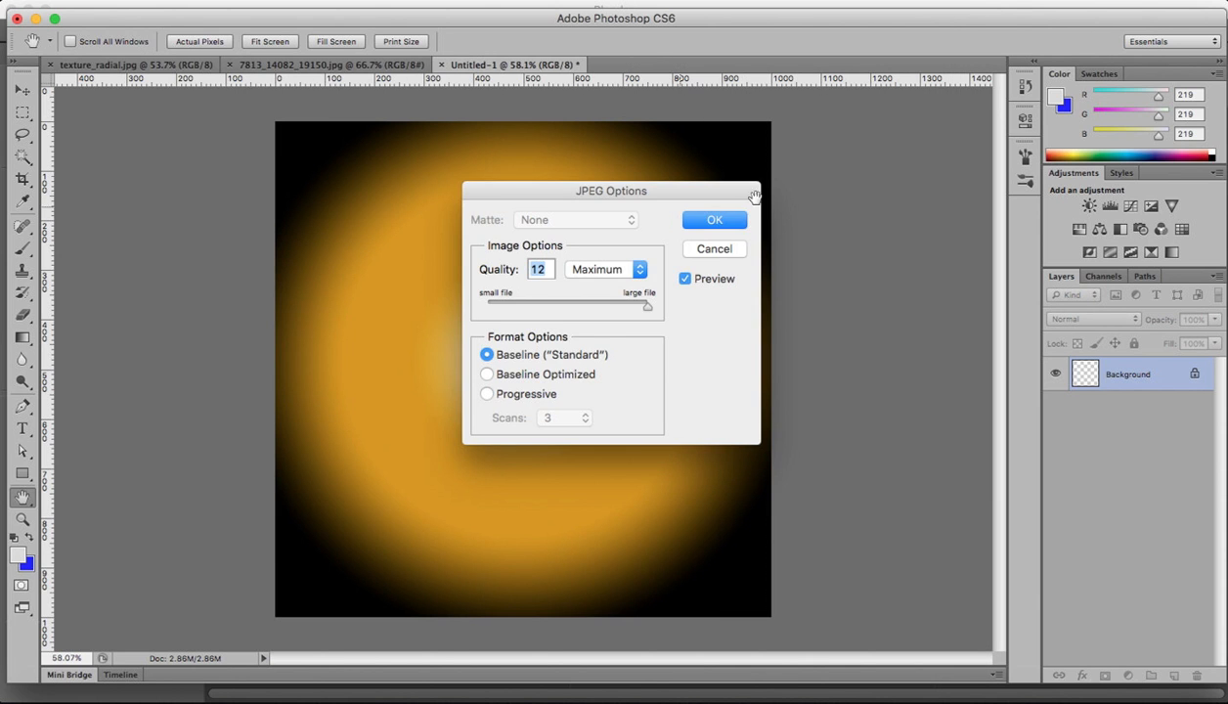
pyautogui.click(722, 217)
# - Switch back to Blender and load BG_emitter.jpg from the Desktop as the backdrop plane's environment texture
pyautogui.click(1056, 688)
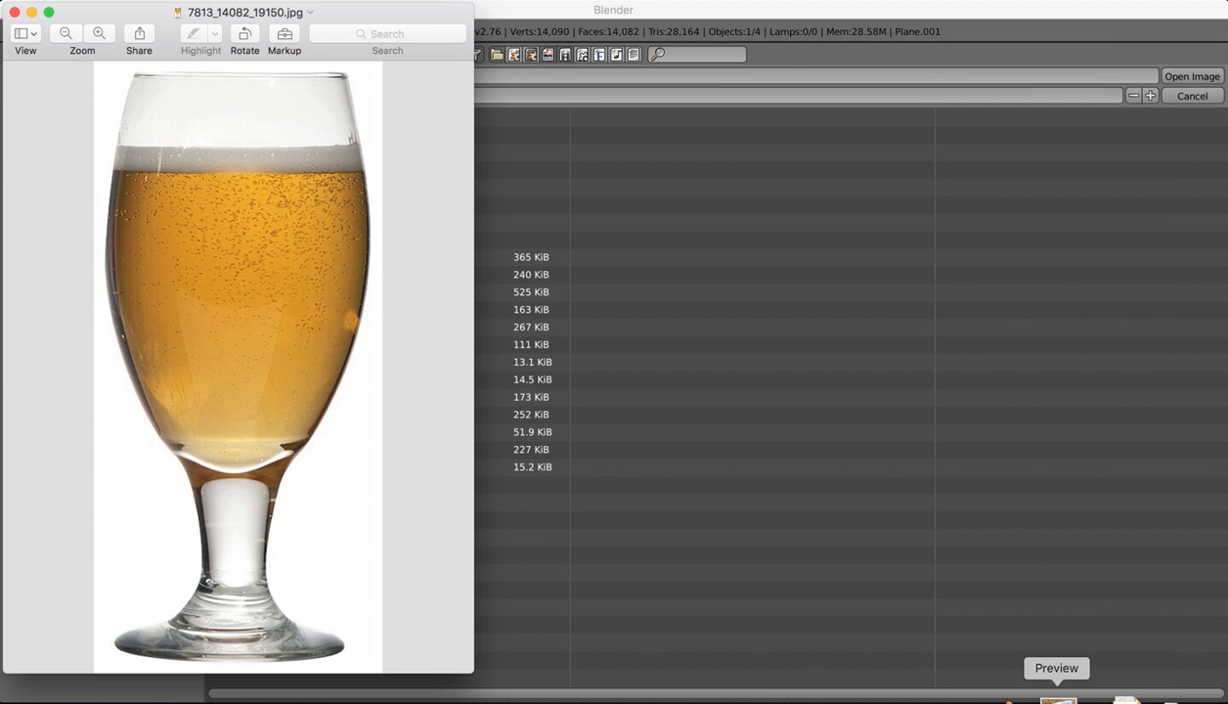
pyautogui.click(1019, 695)
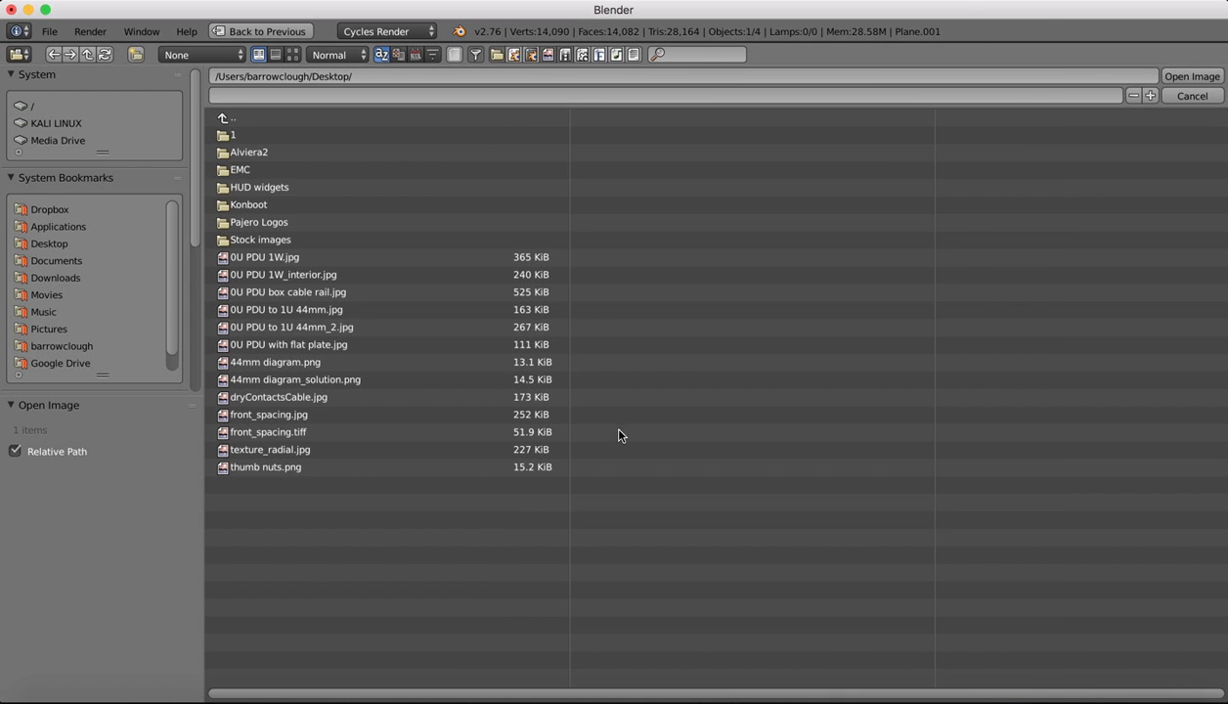
pyautogui.click(61, 246)
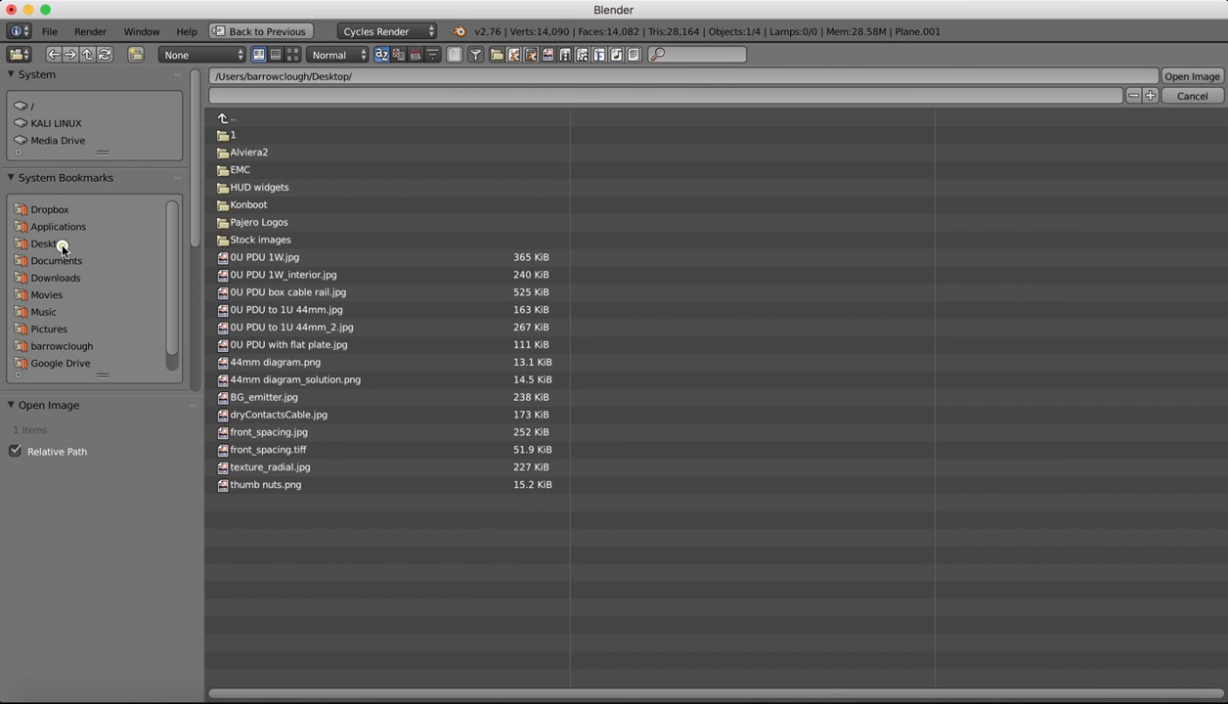
pyautogui.click(277, 403)
pyautogui.click(275, 400)
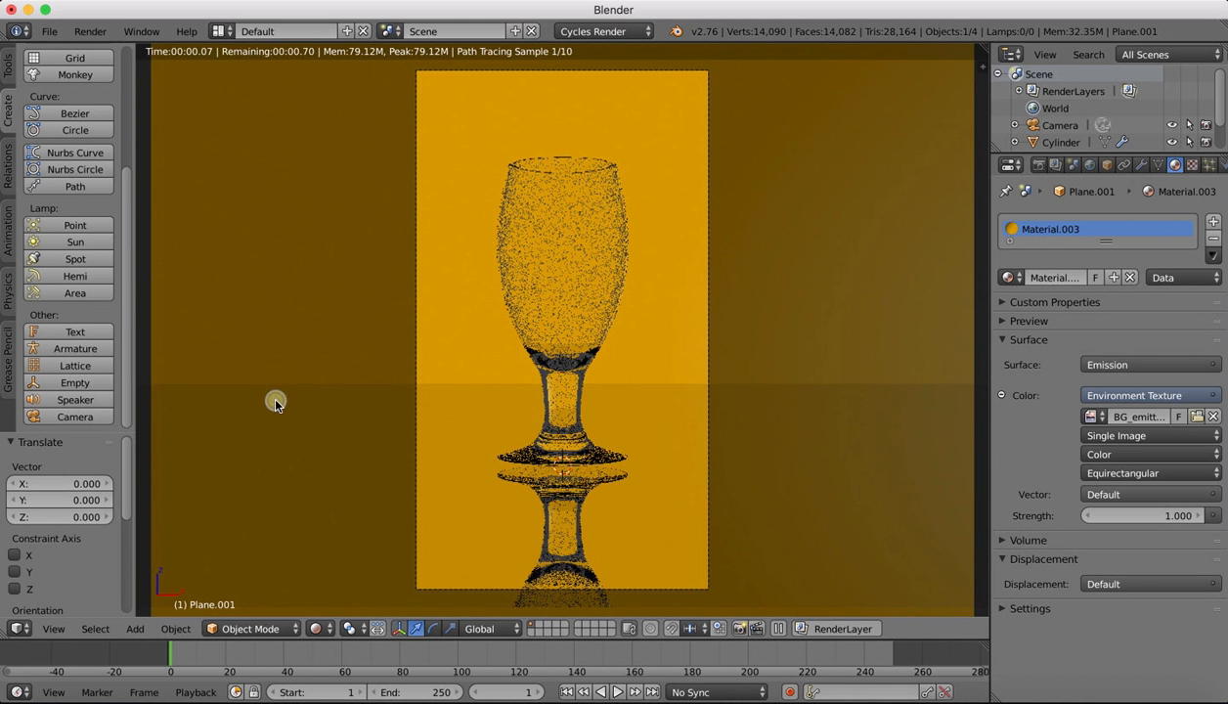
# - Set the environment texture's vector to Generated texture coordinates and inspect the backdrop plane around the glass
pyautogui.click(1130, 496)
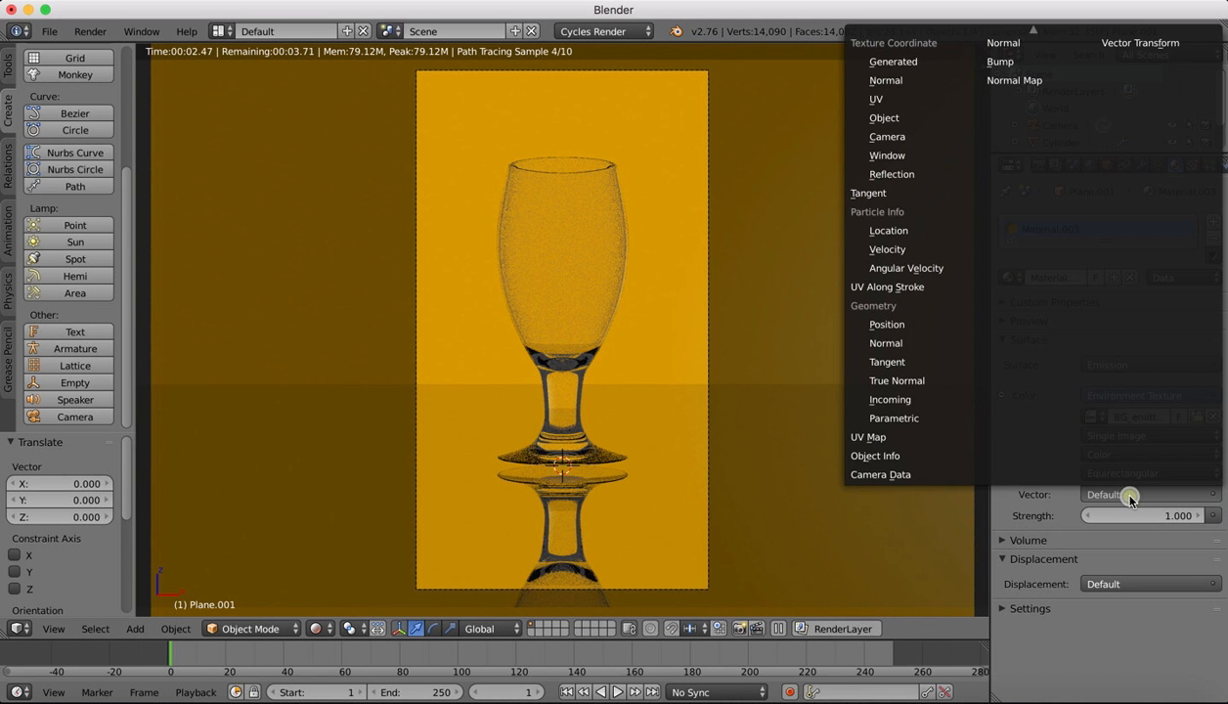
pyautogui.click(895, 62)
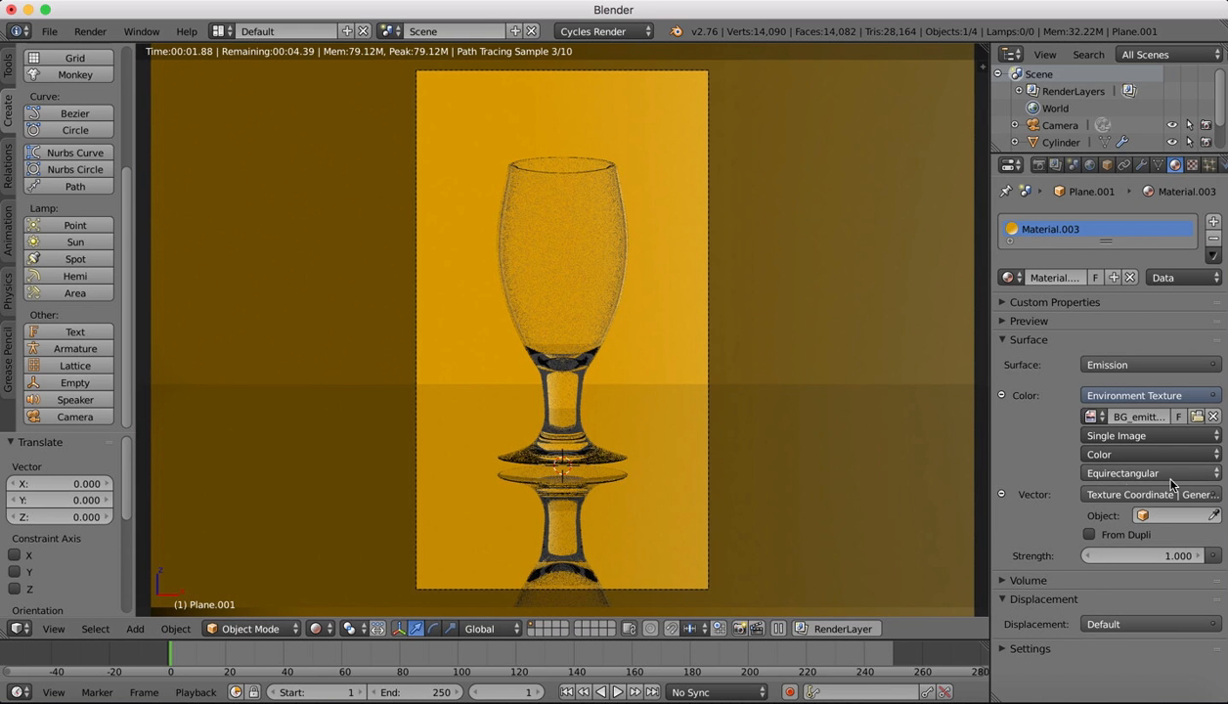
pyautogui.scroll(-6, 688, 210)
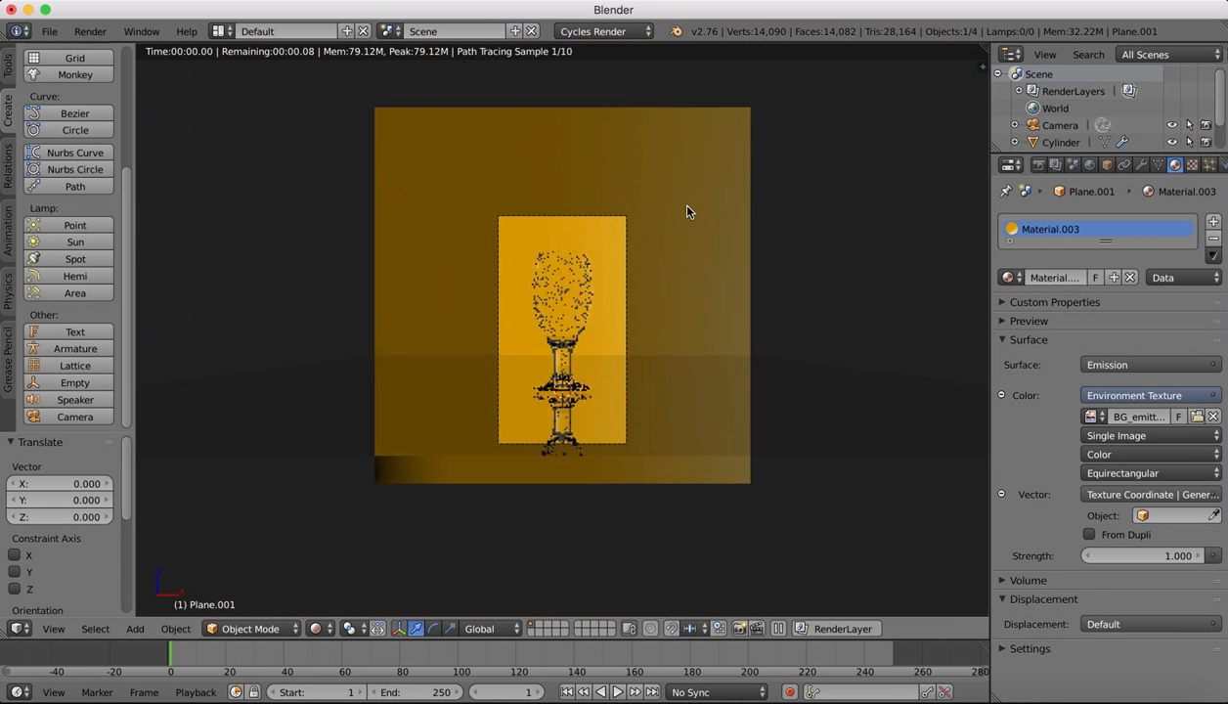
pyautogui.hscroll(-5, 688, 212)
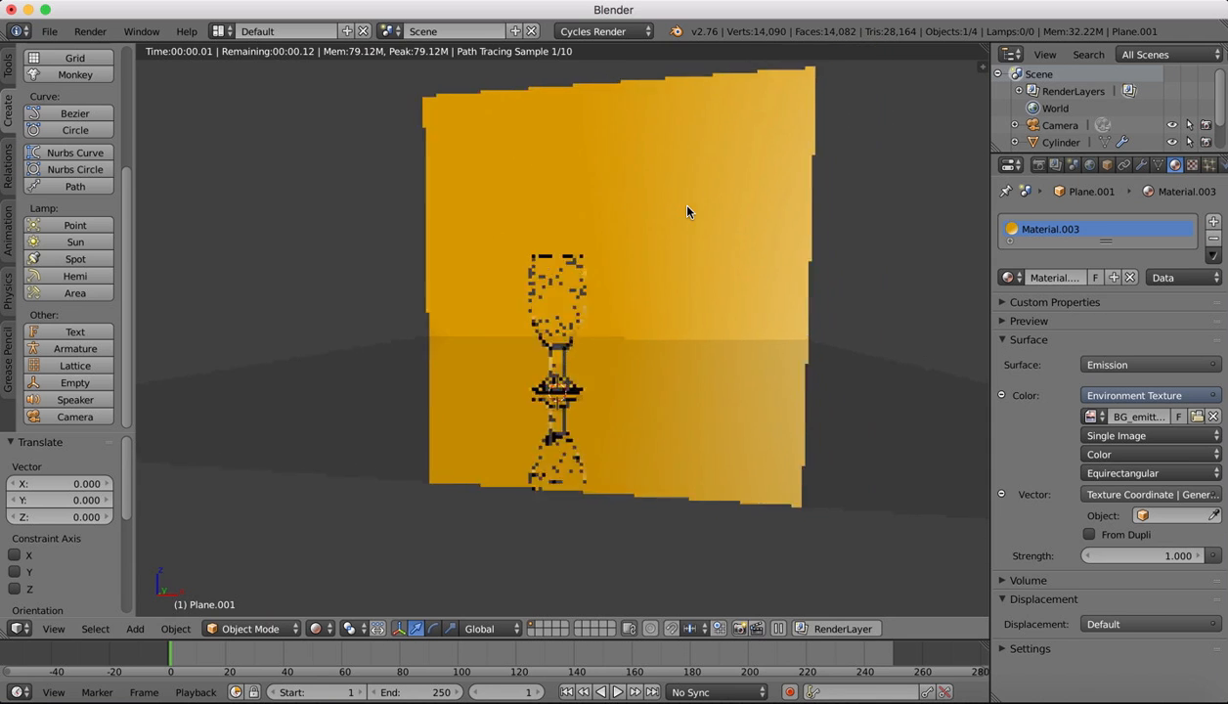
# - Try reassigning Generated texture coordinates to the backdrop's environment texture and adjusting its emission strength, undoing the last change
pyautogui.click(1152, 496)
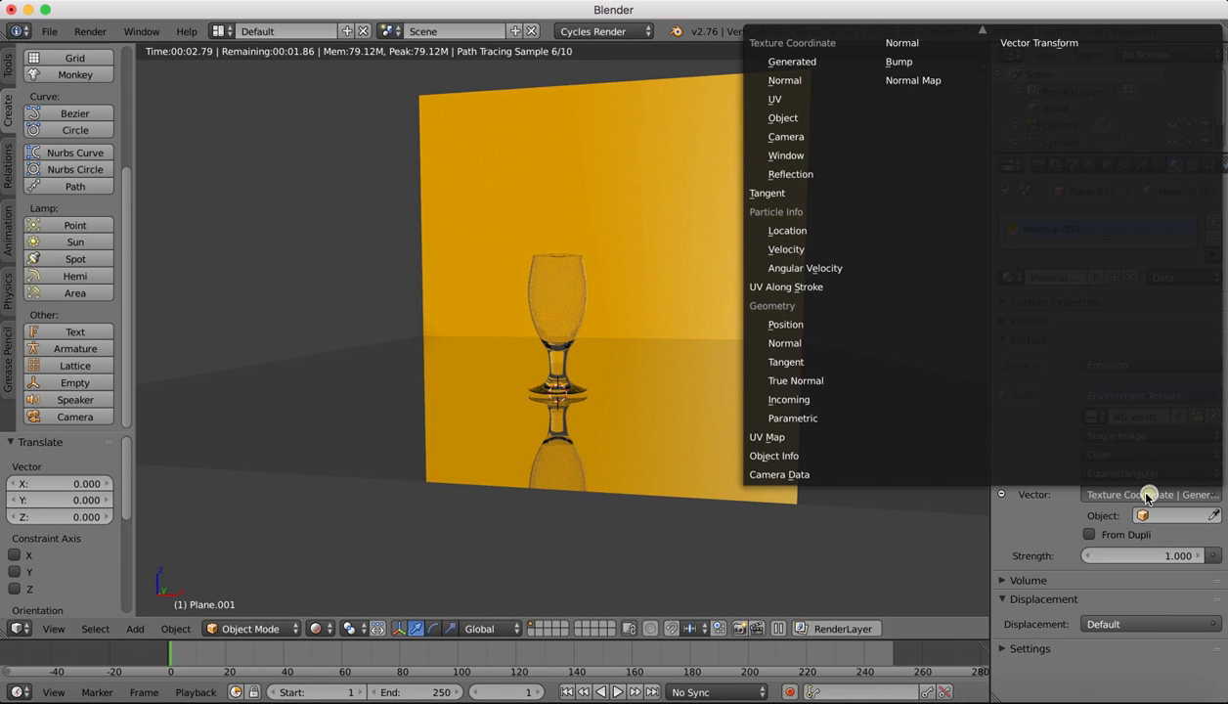
pyautogui.click(788, 64)
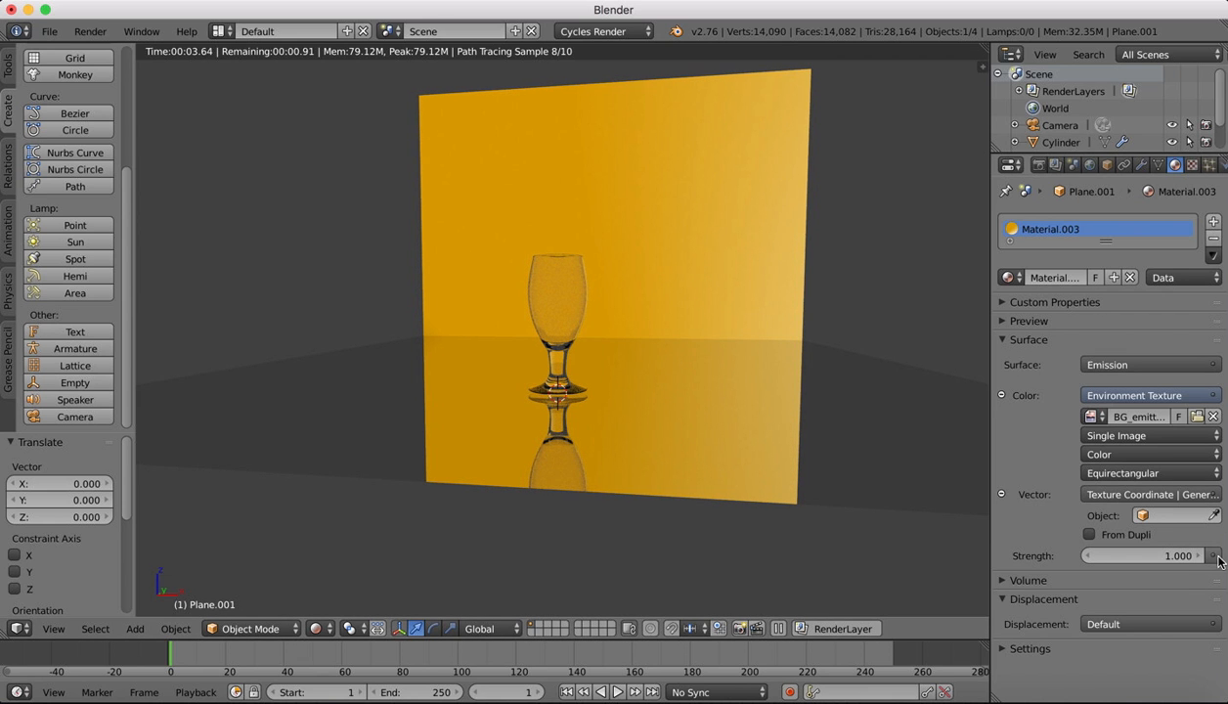
pyautogui.moveTo(1216, 559); pyautogui.dragTo(1183, 559)
pyautogui.hotkey('ctrl', 'z')
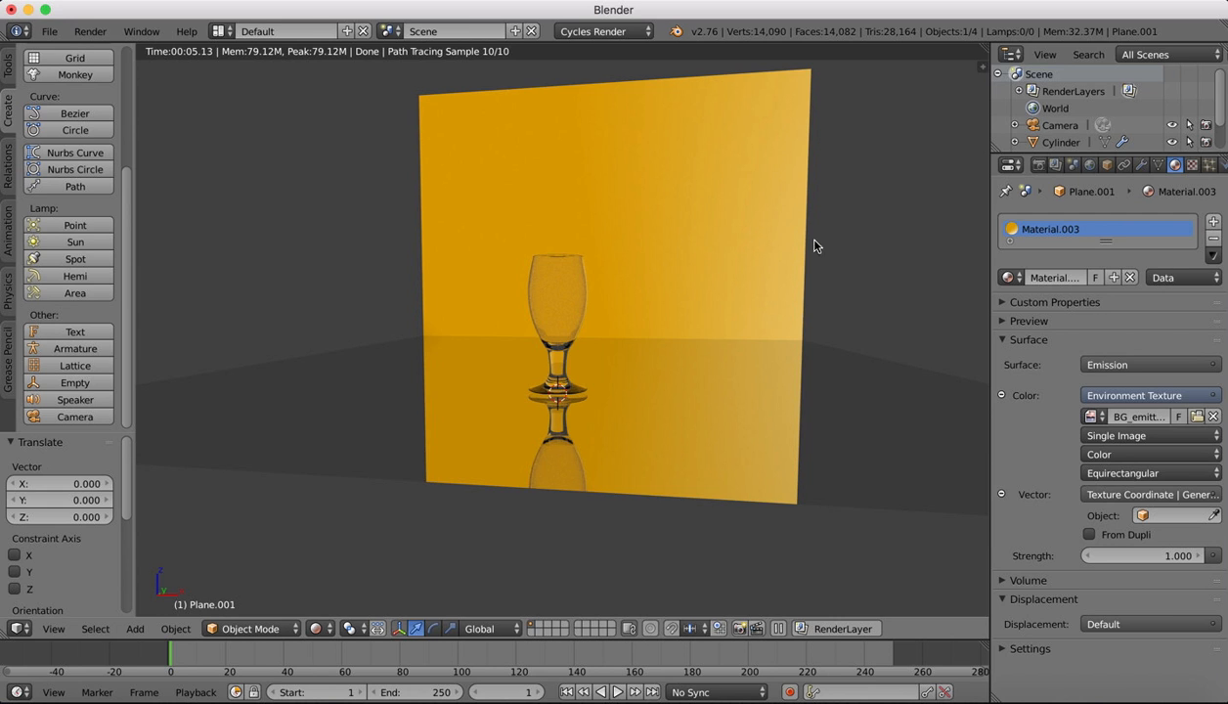
# - Delete the emissive backdrop plane behind the glass
pyautogui.press('x')
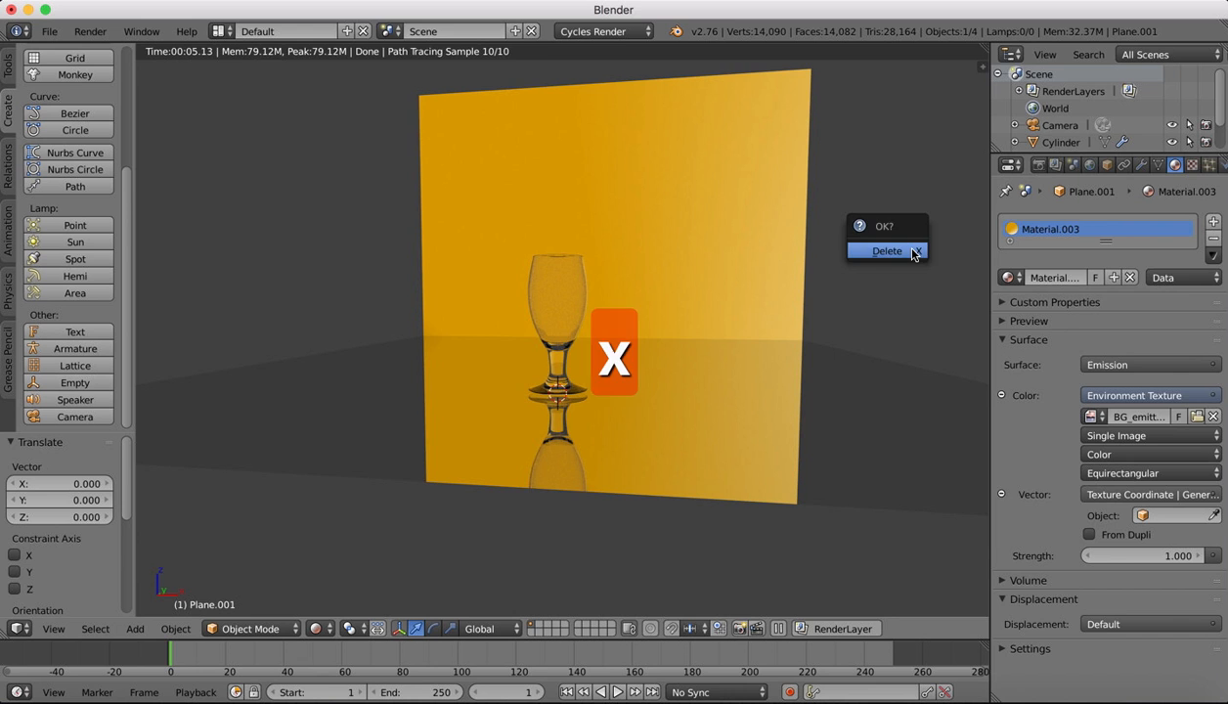
pyautogui.click(912, 252)
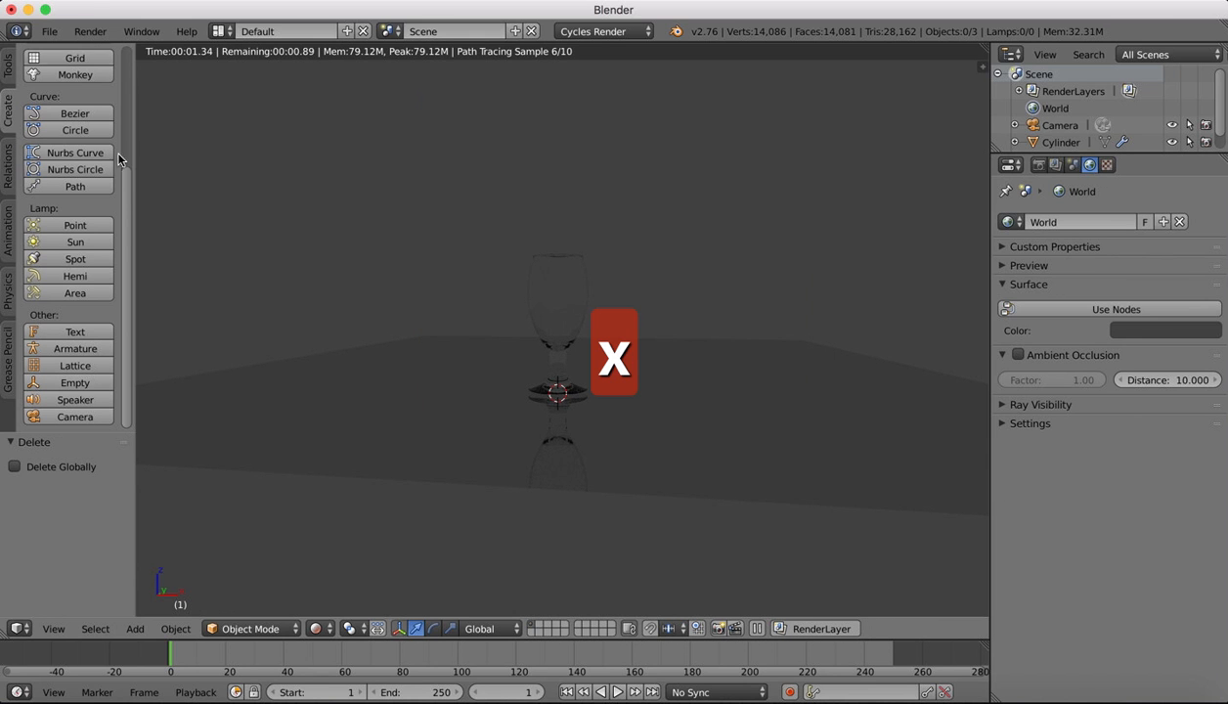
# - Search the add-ons in the user preferences for "ima" and check whether Import Images as Planes is enabled
pyautogui.click(51, 31)
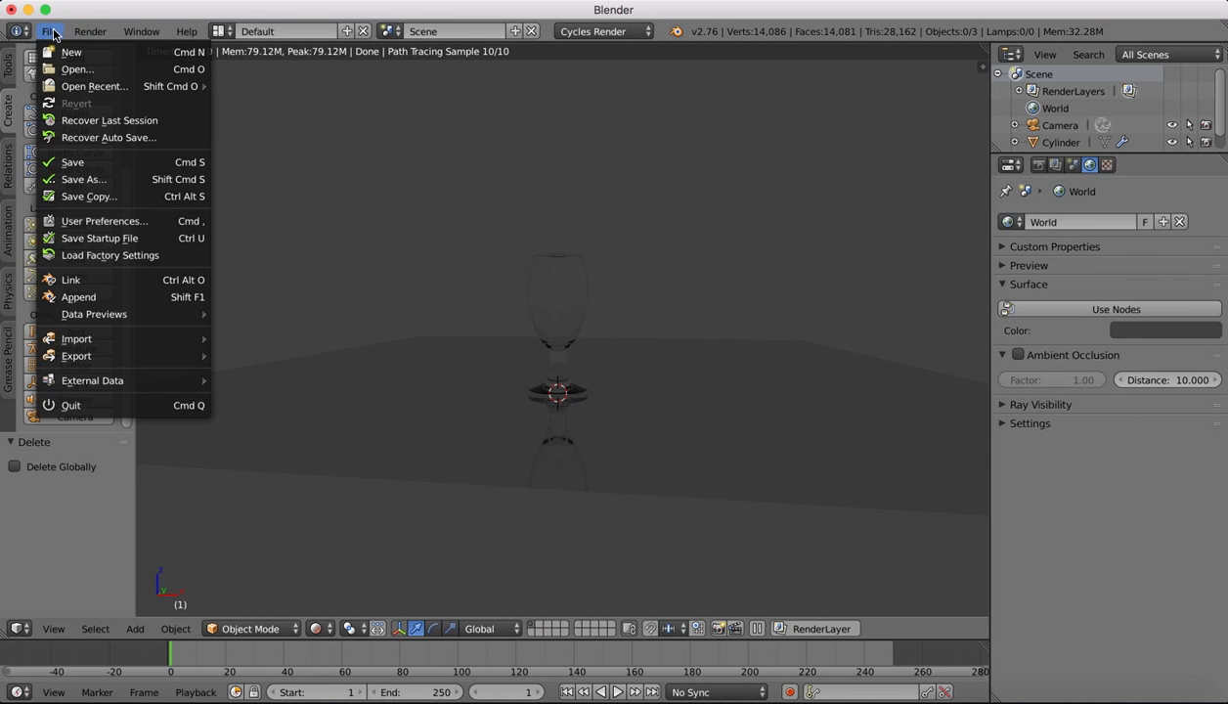
pyautogui.click(54, 33)
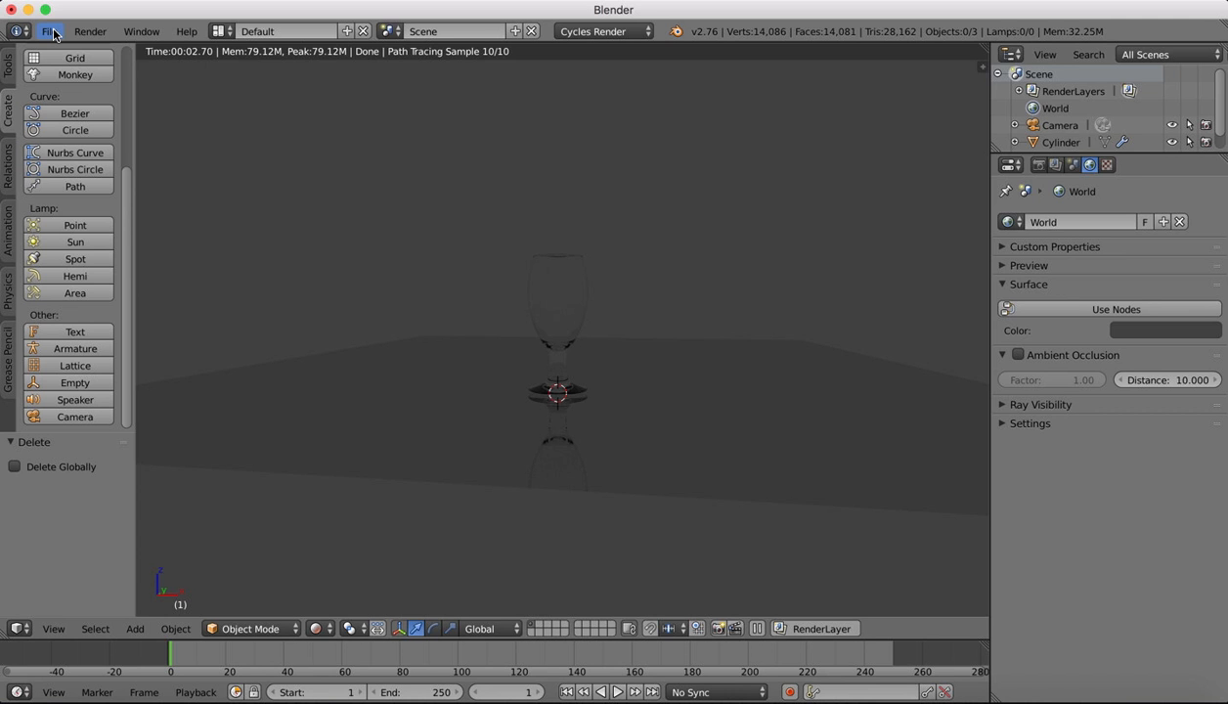
pyautogui.click(48, 34)
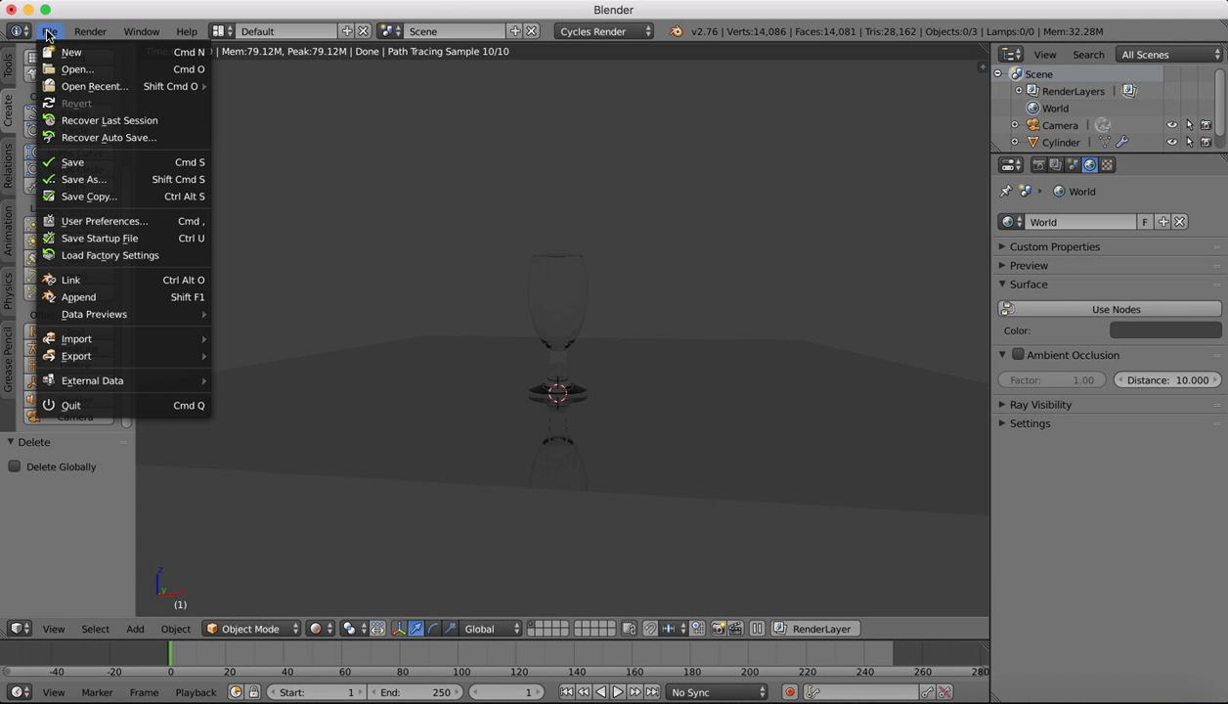
pyautogui.click(105, 221)
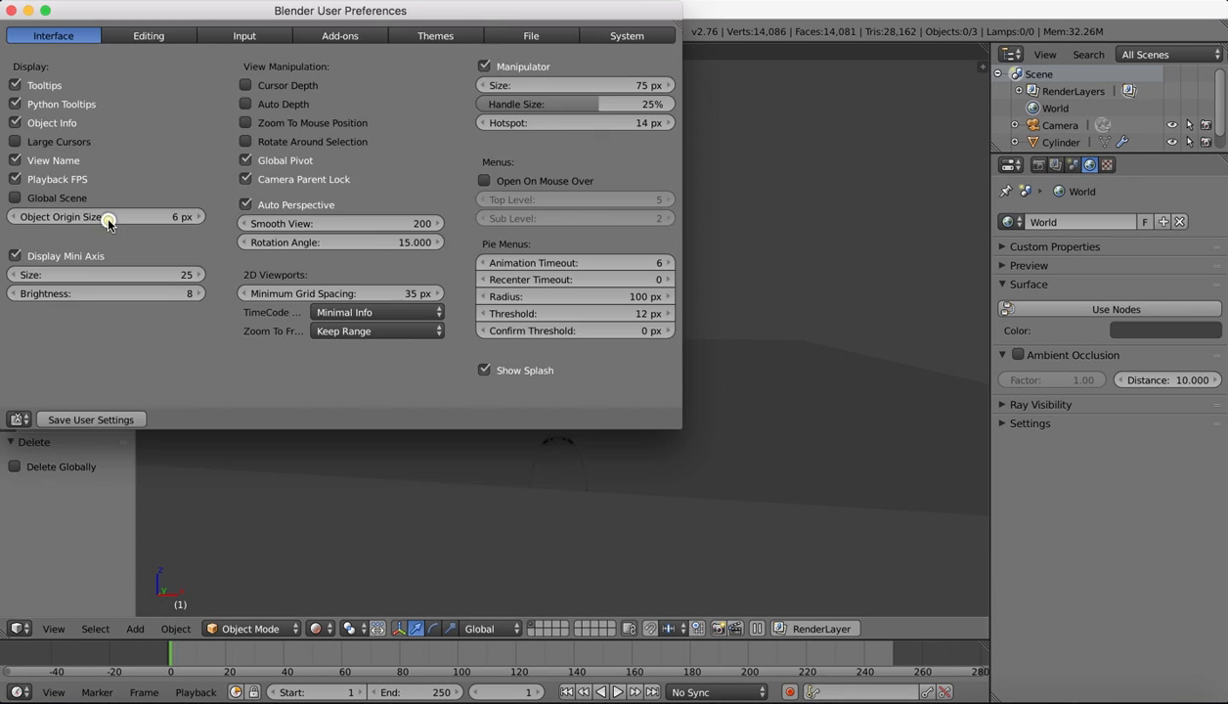
pyautogui.click(338, 38)
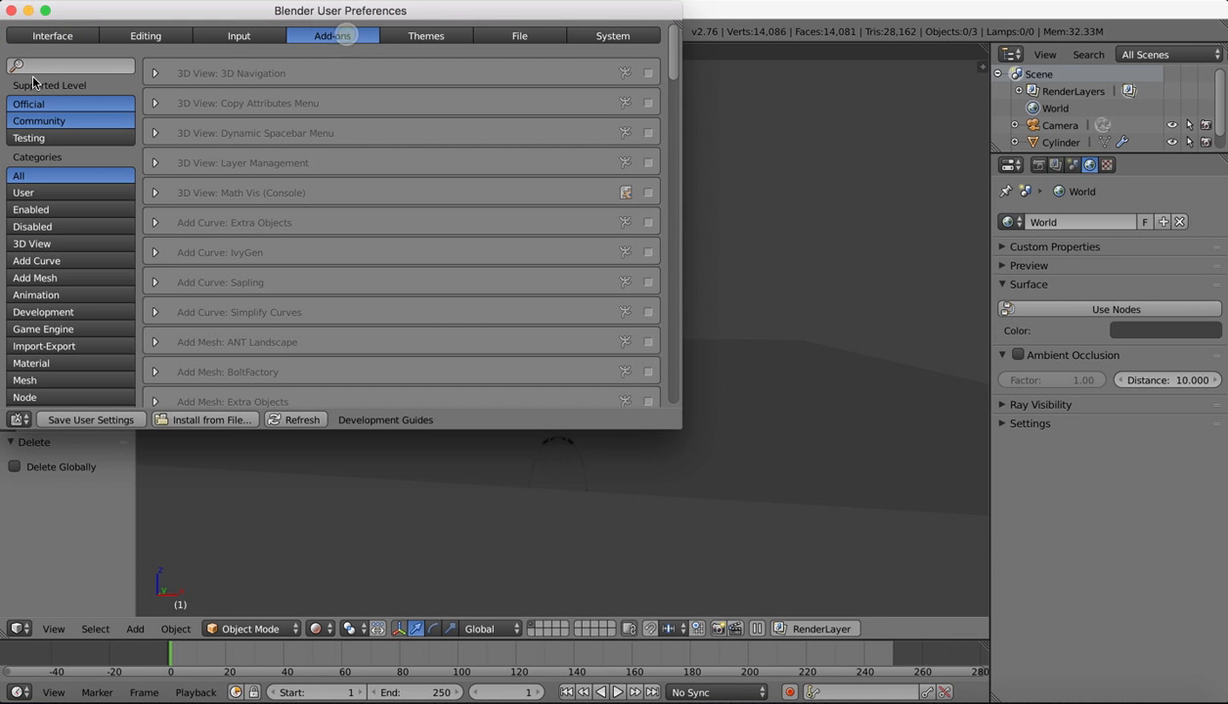
pyautogui.click(41, 68)
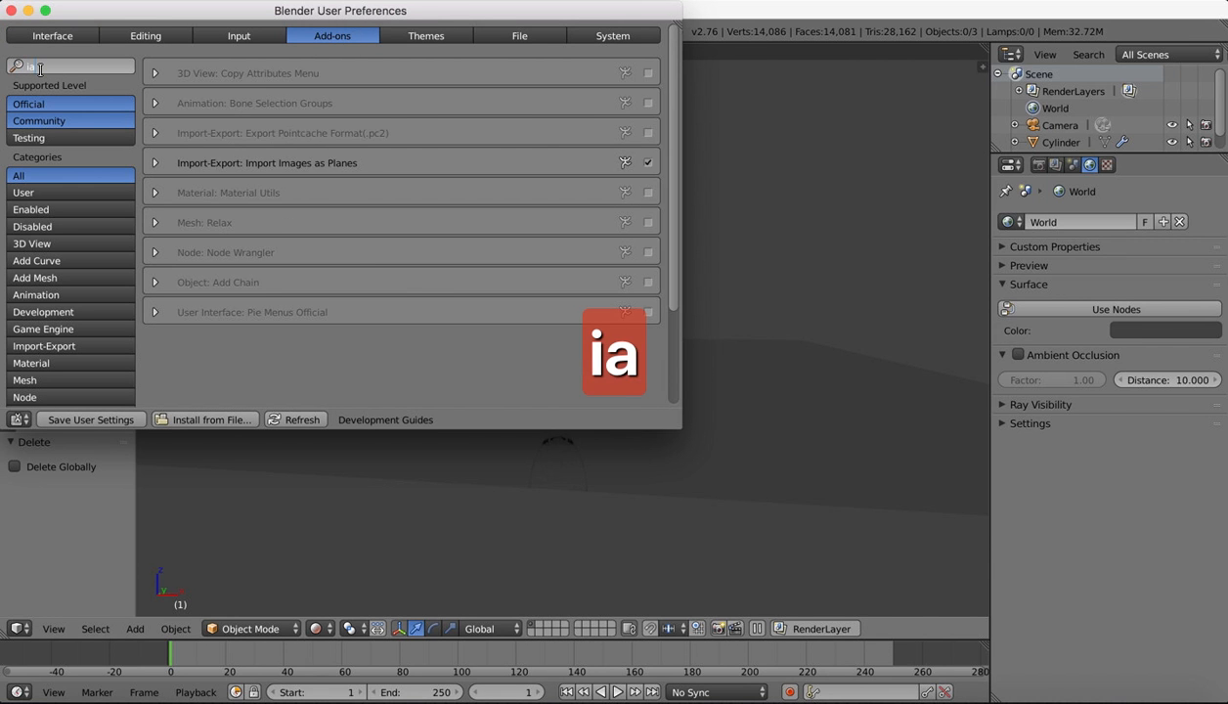
pyautogui.write('ima')
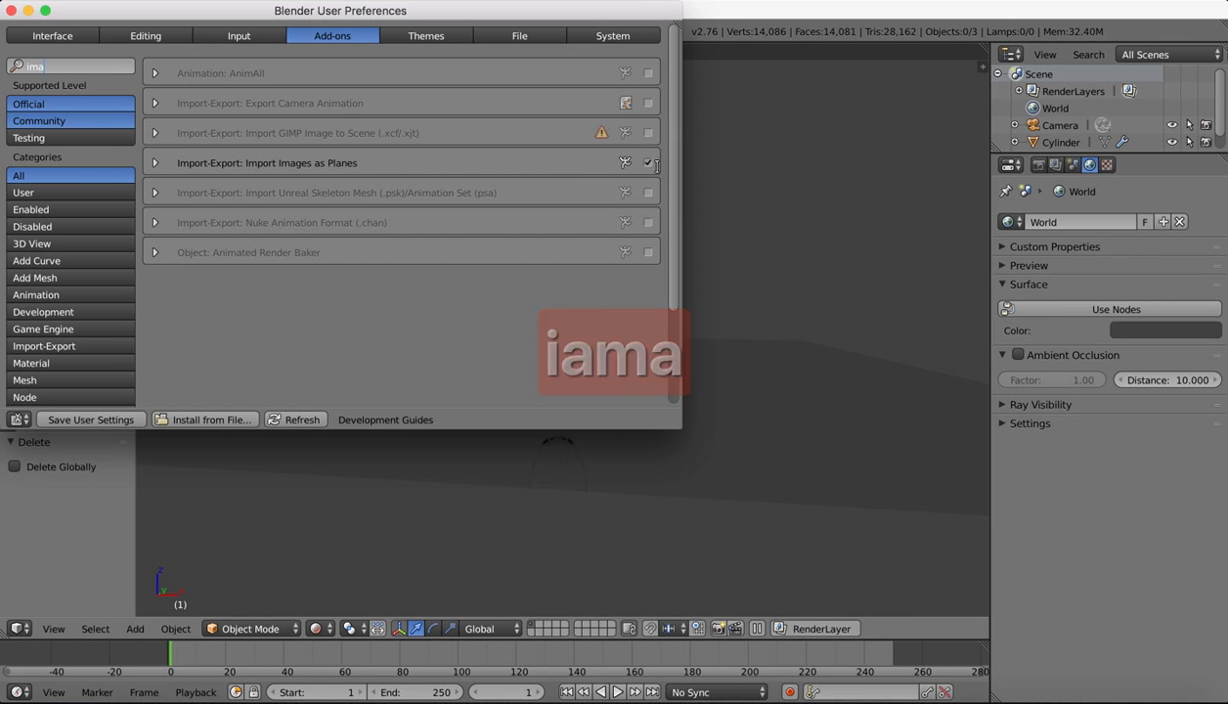
pyautogui.click(10, 10)
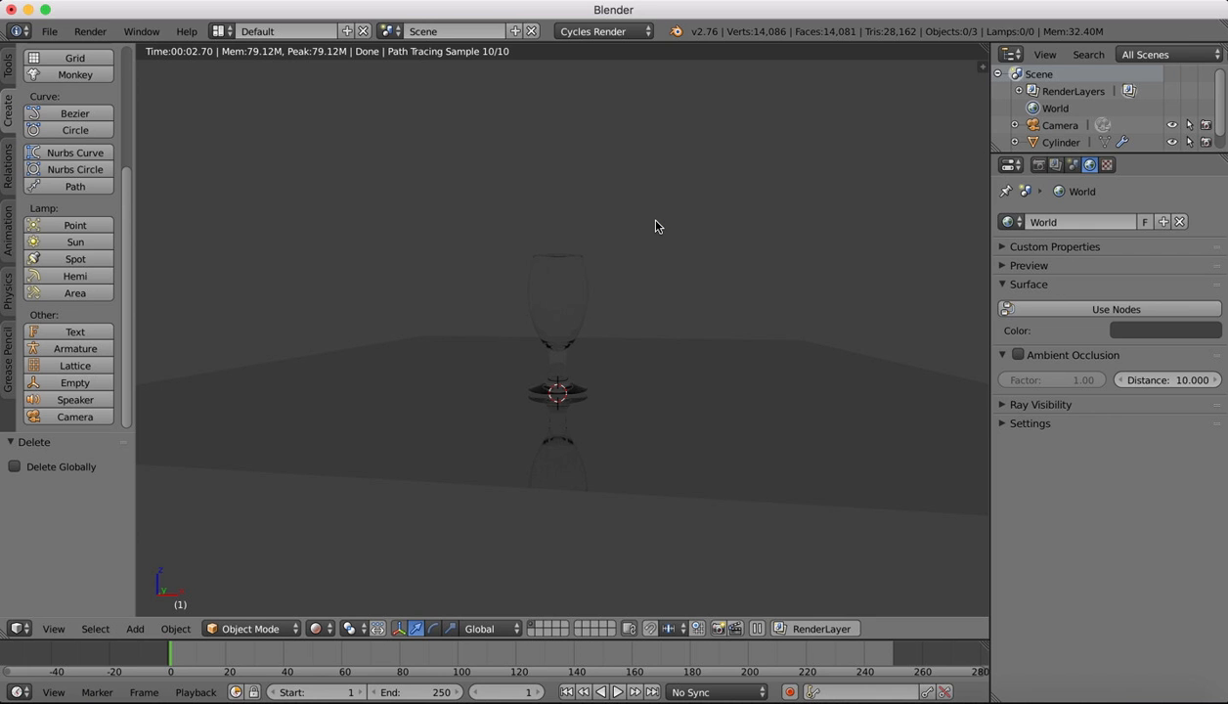
# - Add BG_emitter.jpg from the Desktop as an image plane with the Emission material setting
pyautogui.hotkey('shift', 'a')
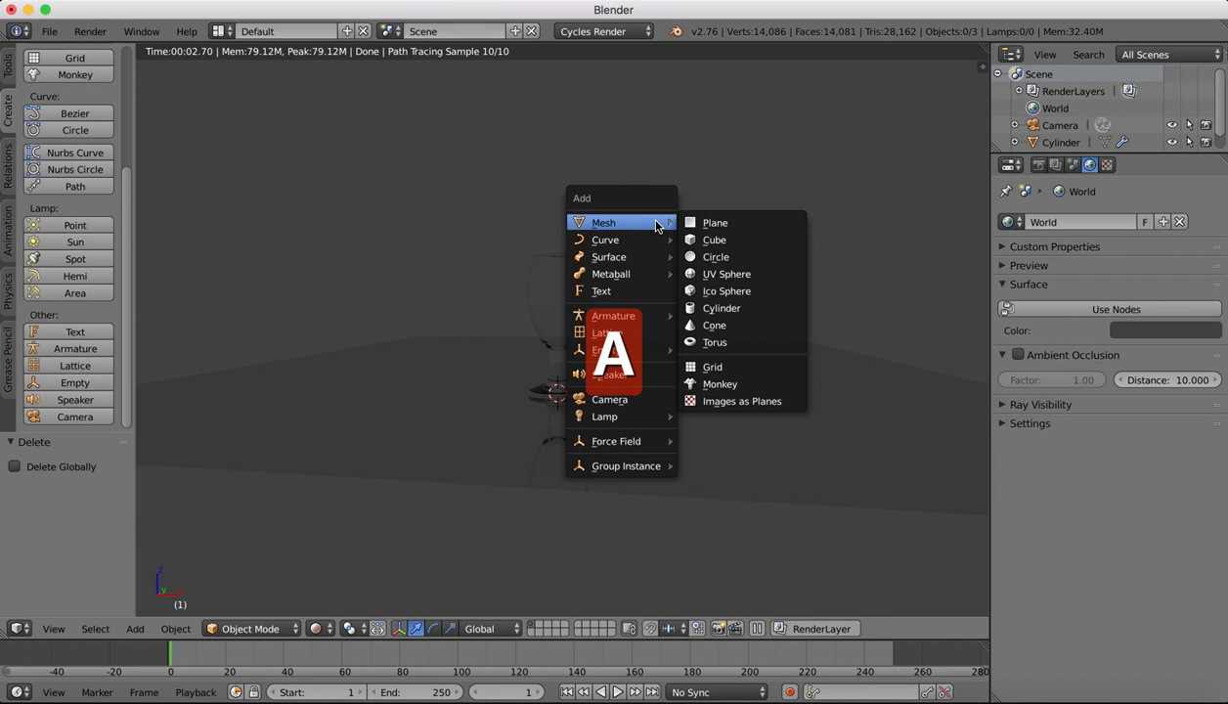
pyautogui.click(753, 401)
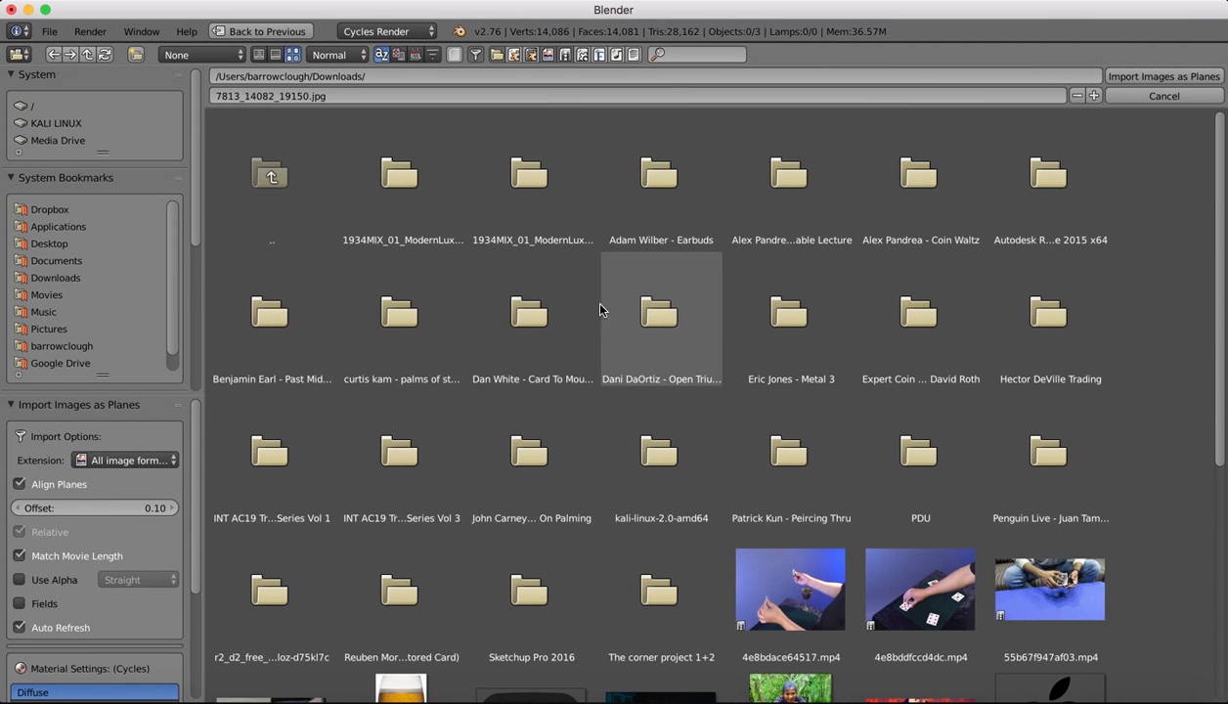
pyautogui.scroll(-3, 553, 440)
pyautogui.scroll(-1, 553, 440)
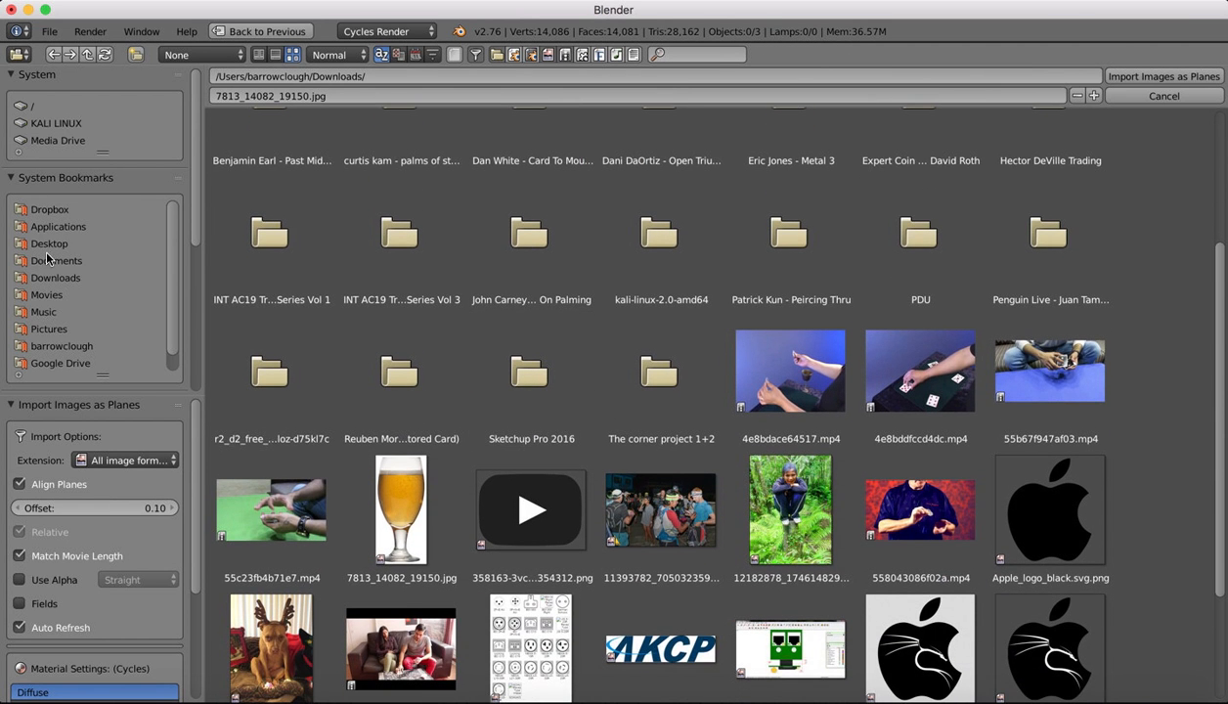
pyautogui.click(46, 244)
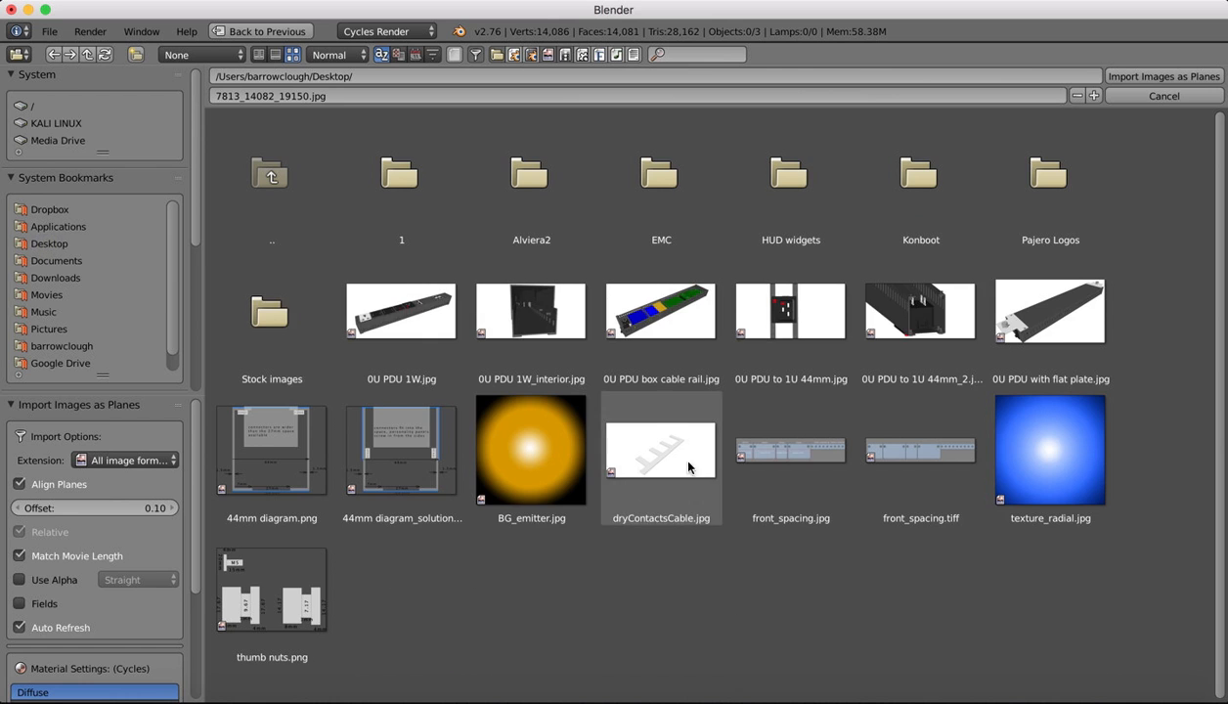
pyautogui.click(536, 459)
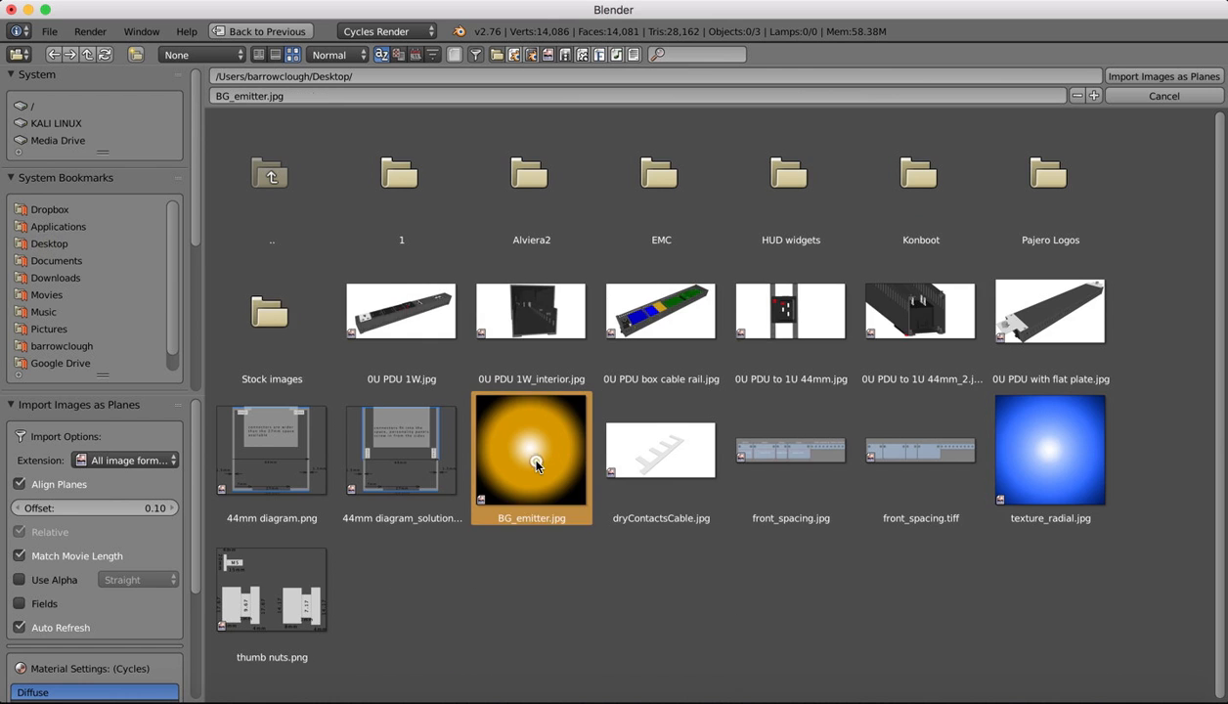
pyautogui.scroll(-5, 98, 528)
pyautogui.click(97, 528)
pyautogui.click(44, 544)
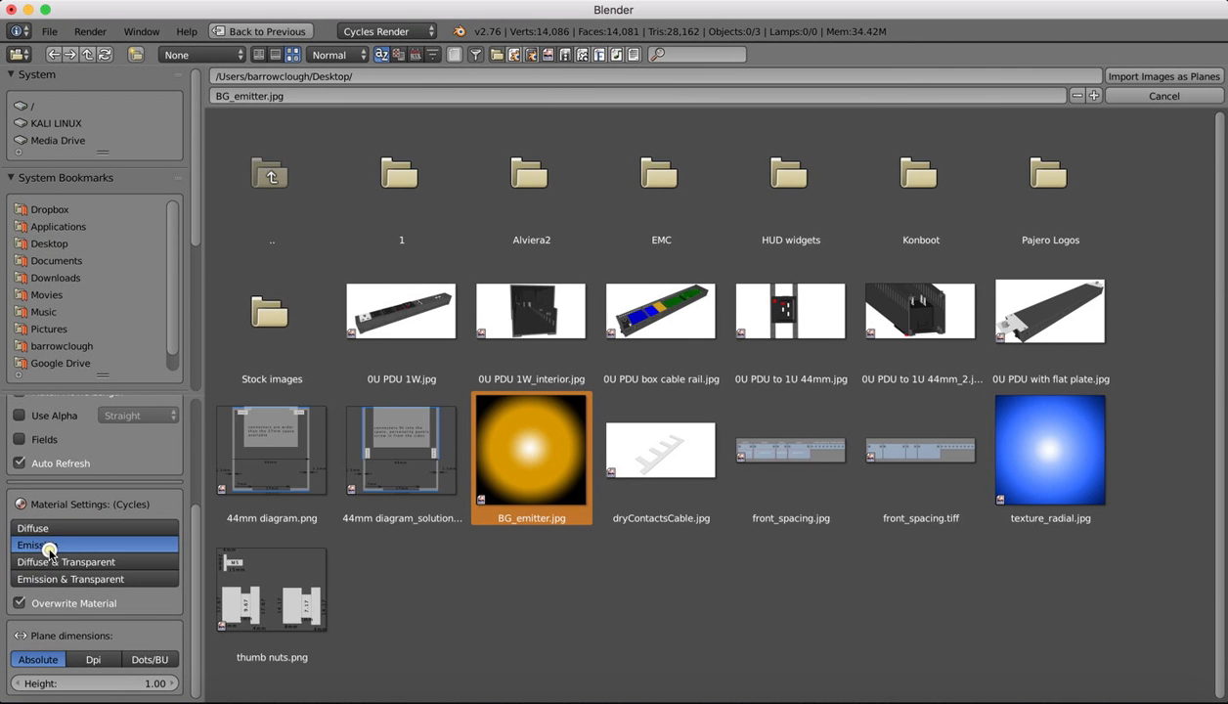
pyautogui.click(1167, 75)
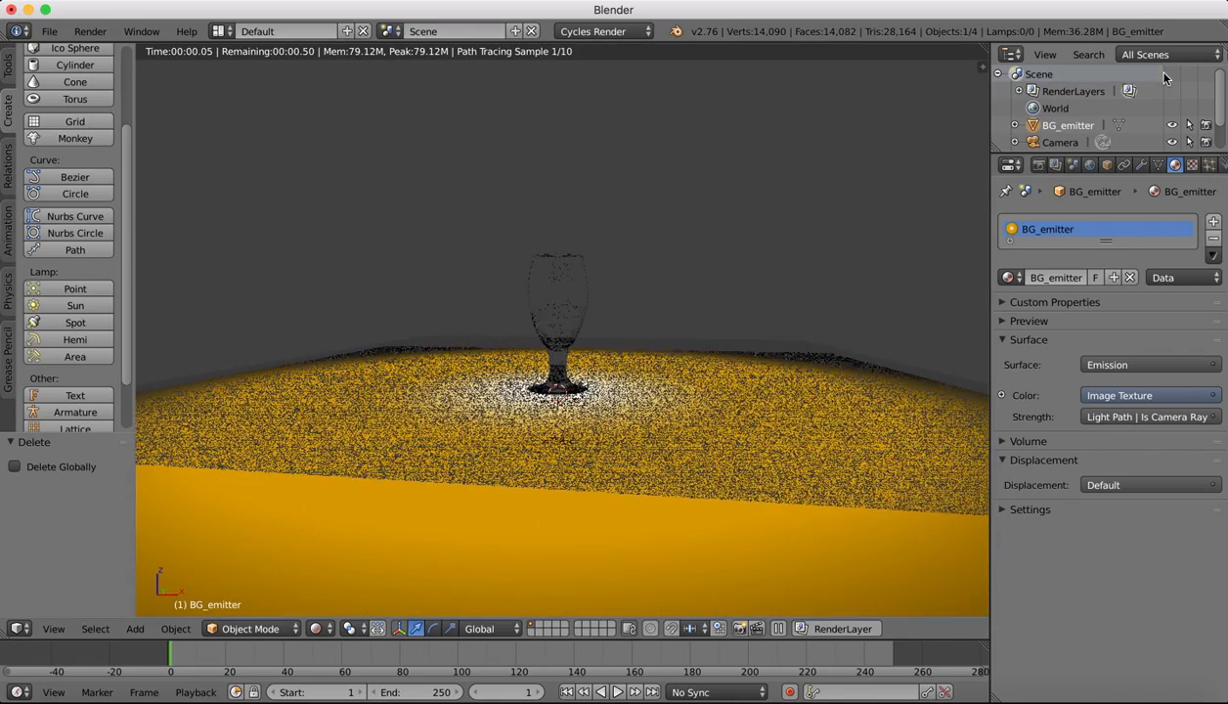
# - Rotate the imported BG_emitter plane 90 degrees about the global X axis so it stands upright
pyautogui.keyDown('ctrl'); pyautogui.scroll(-3, 598, 345); pyautogui.keyUp('ctrl')
pyautogui.hscroll(6, 597, 348)
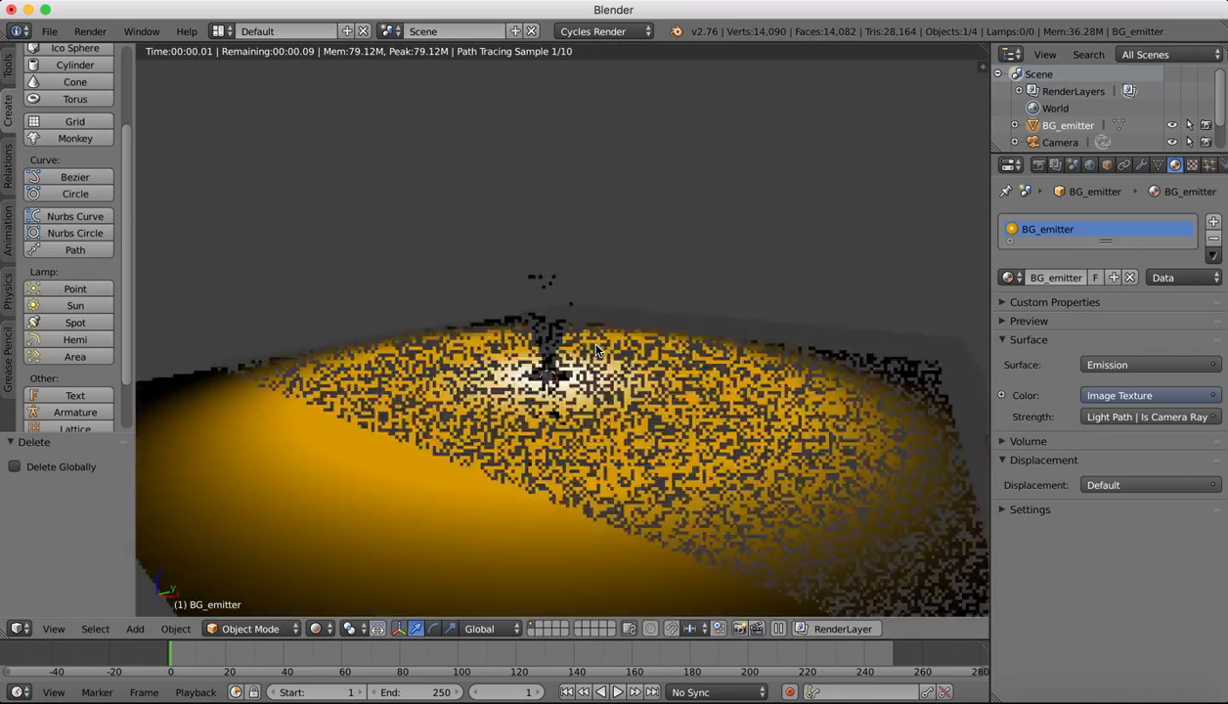
pyautogui.keyDown('ctrl'); pyautogui.scroll(-1, 598, 350); pyautogui.keyUp('ctrl')
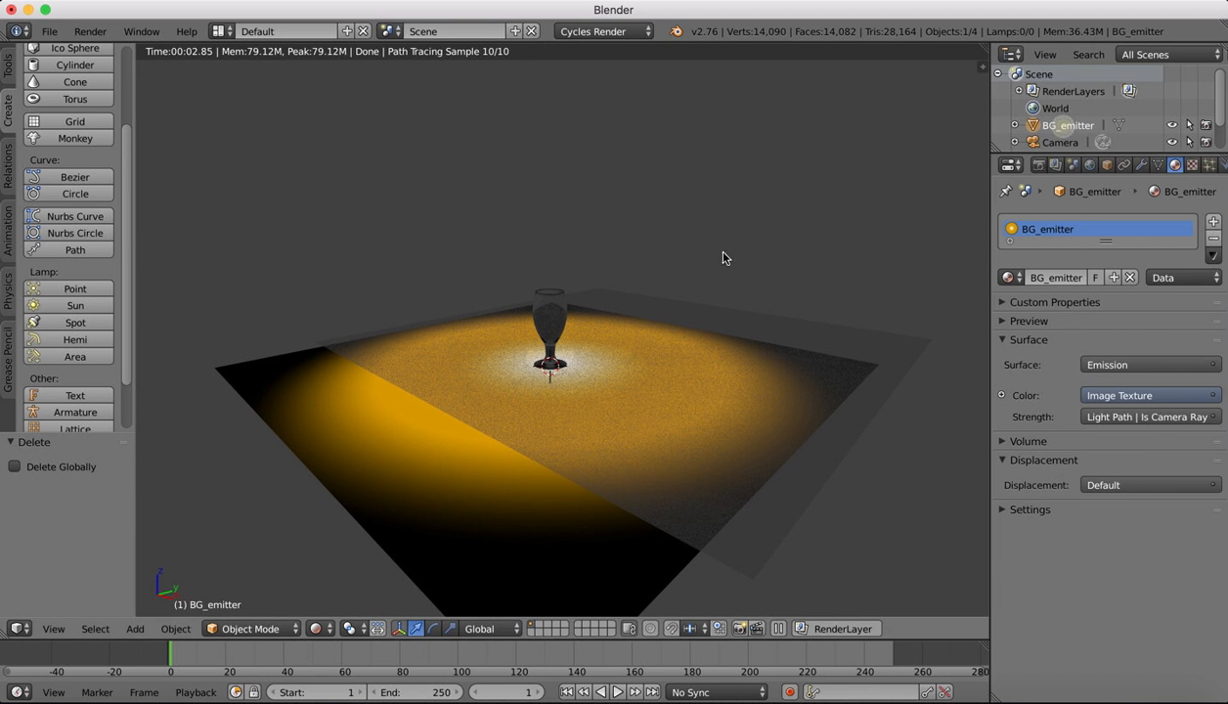
pyautogui.press('r')
pyautogui.write('x')
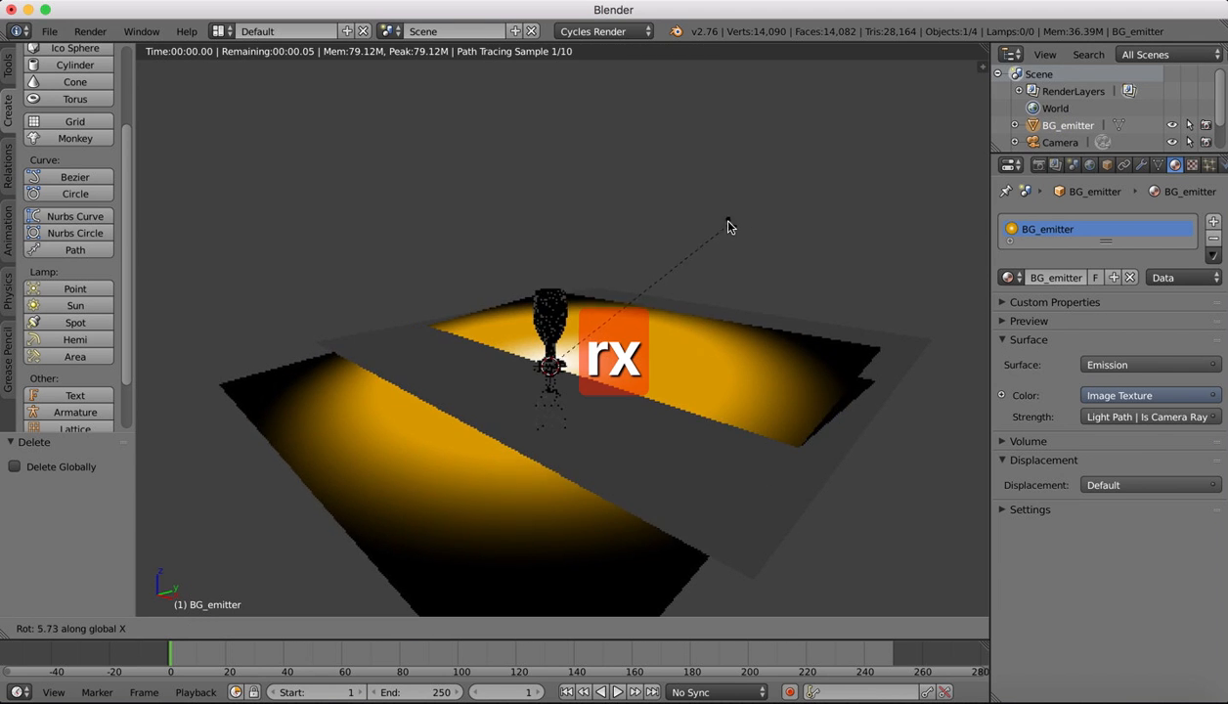
pyautogui.write('90')
pyautogui.press('Return')
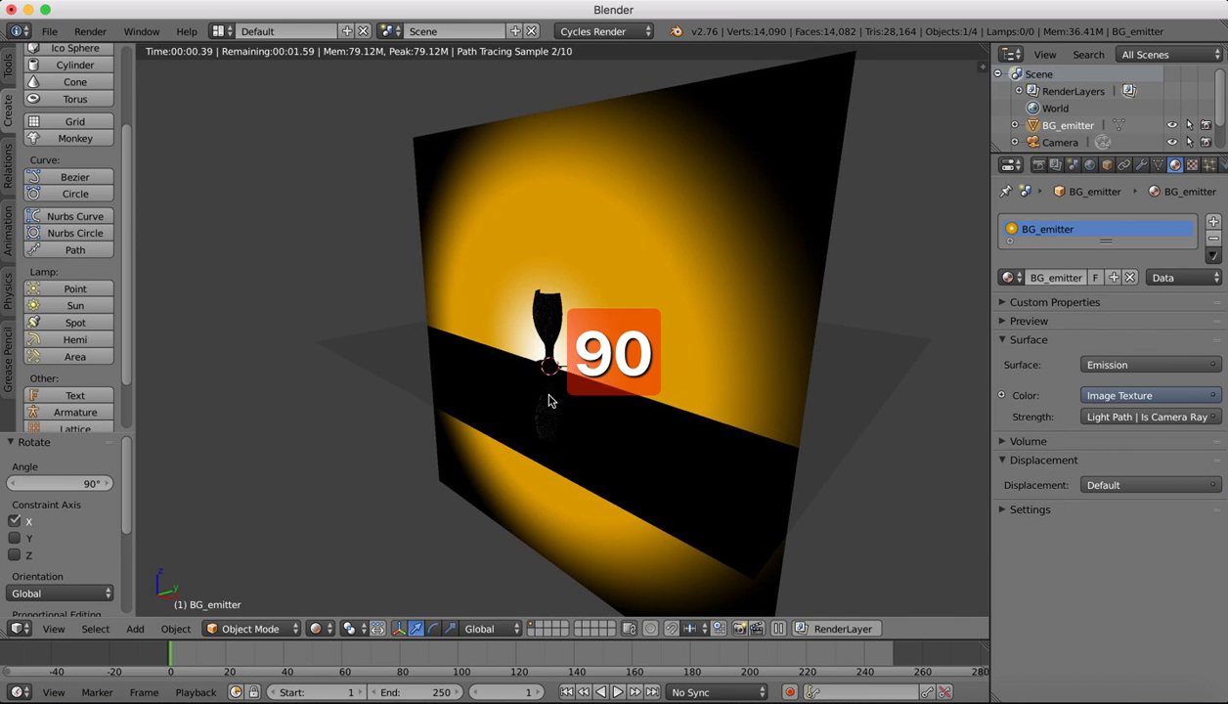
# - Move the BG_emitter plane about 0.613 along the global Y axis, behind the glass
pyautogui.moveTo(605, 334); pyautogui.dragTo(553, 337, button='middle')
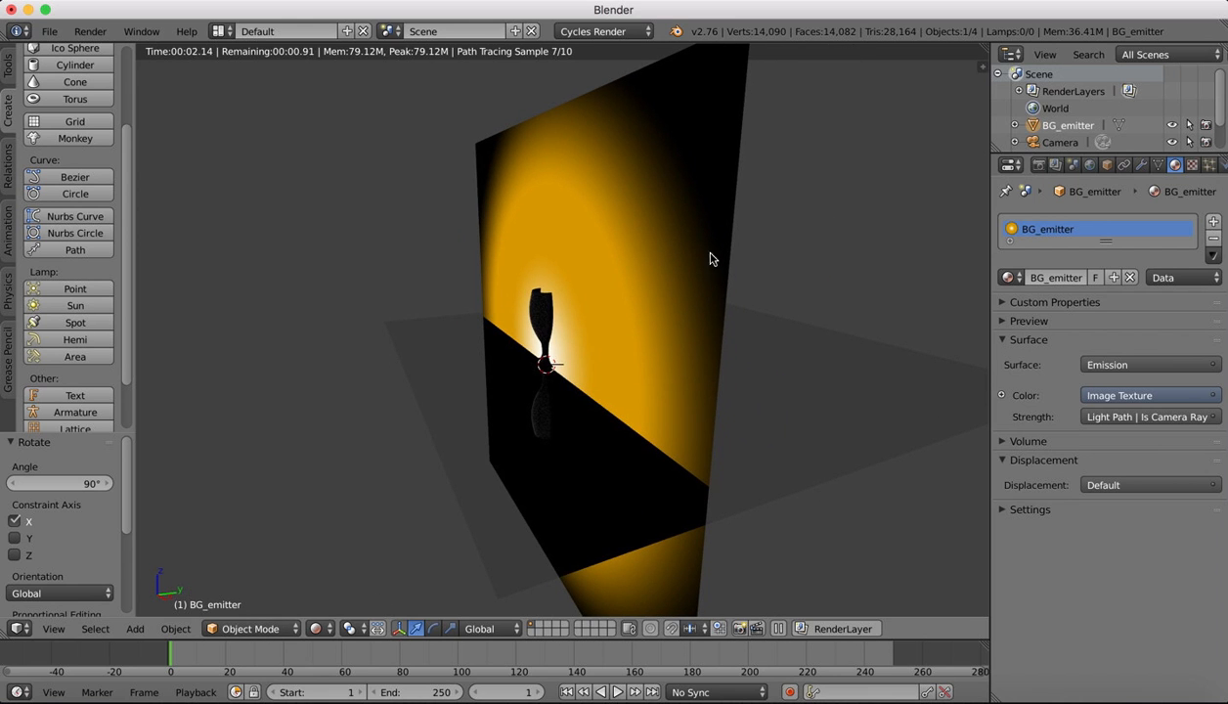
pyautogui.press('g')
pyautogui.press('y')
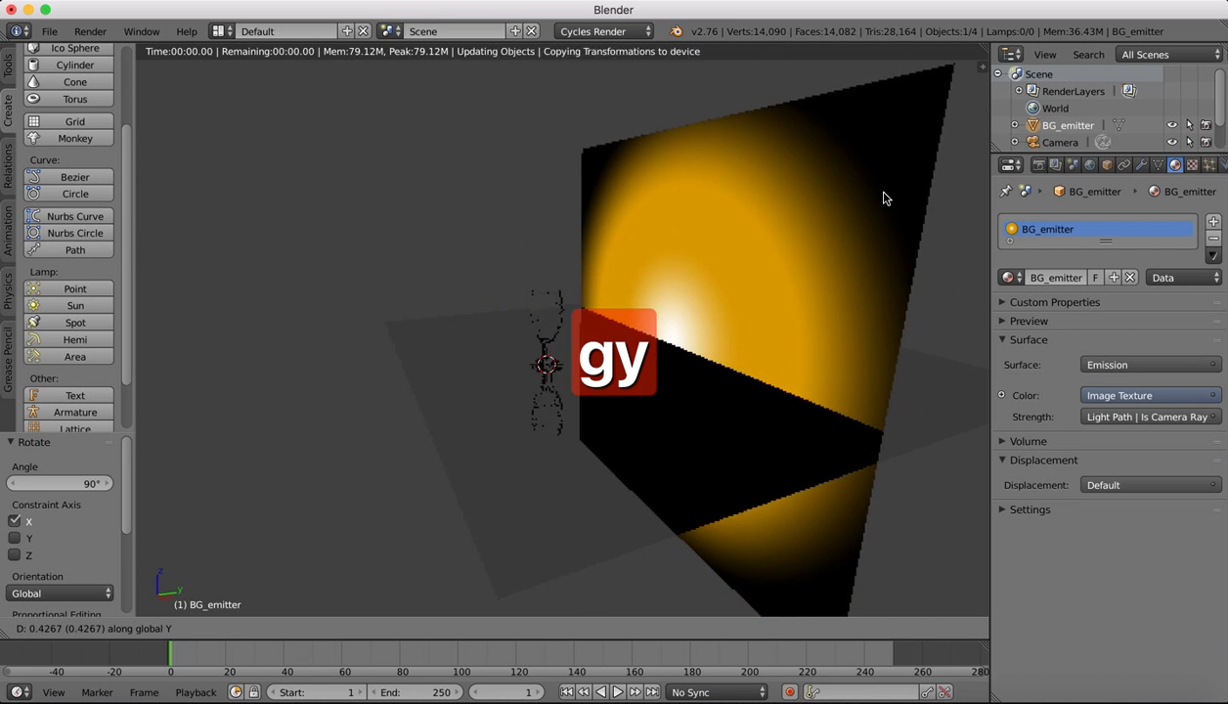
pyautogui.click(936, 173)
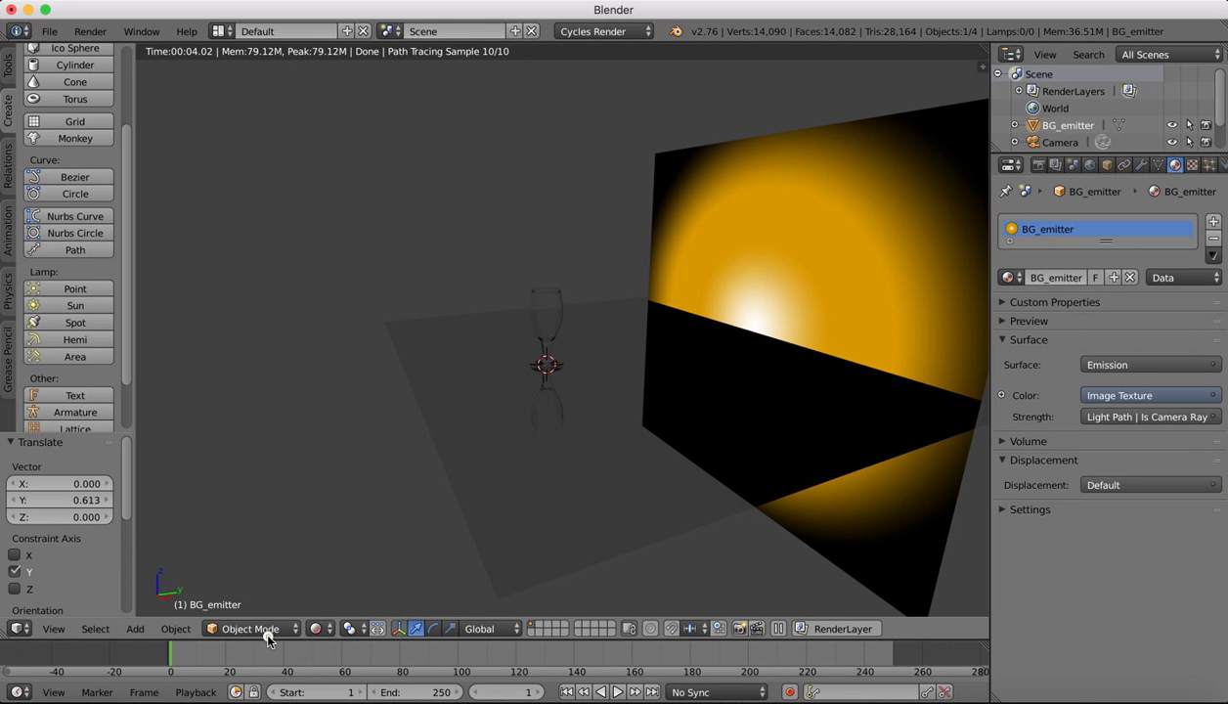
# - Switch the viewport to Solid shading and raise the BG_emitter plane about 0.171 along Z
pyautogui.click(314, 628)
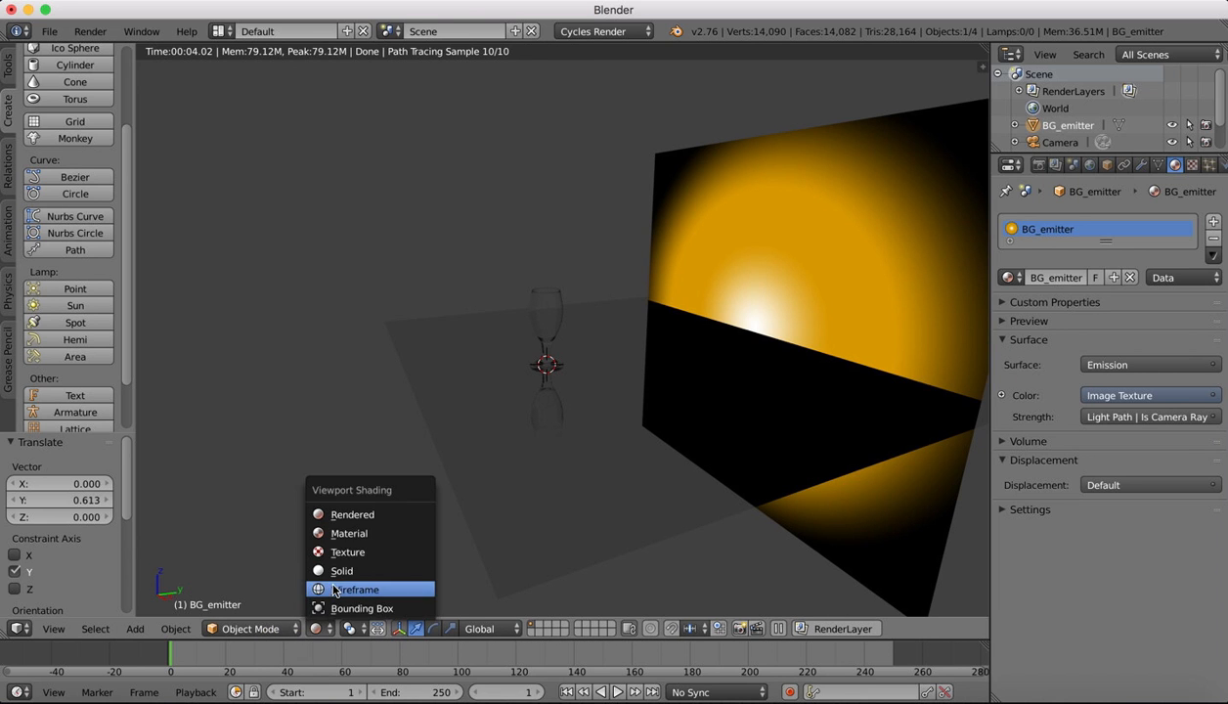
pyautogui.click(335, 578)
pyautogui.moveTo(763, 278); pyautogui.dragTo(761, 211)
# - View the scene through the camera with Rendered shading to inspect the glass against the gradient backdrop
pyautogui.click(55, 628)
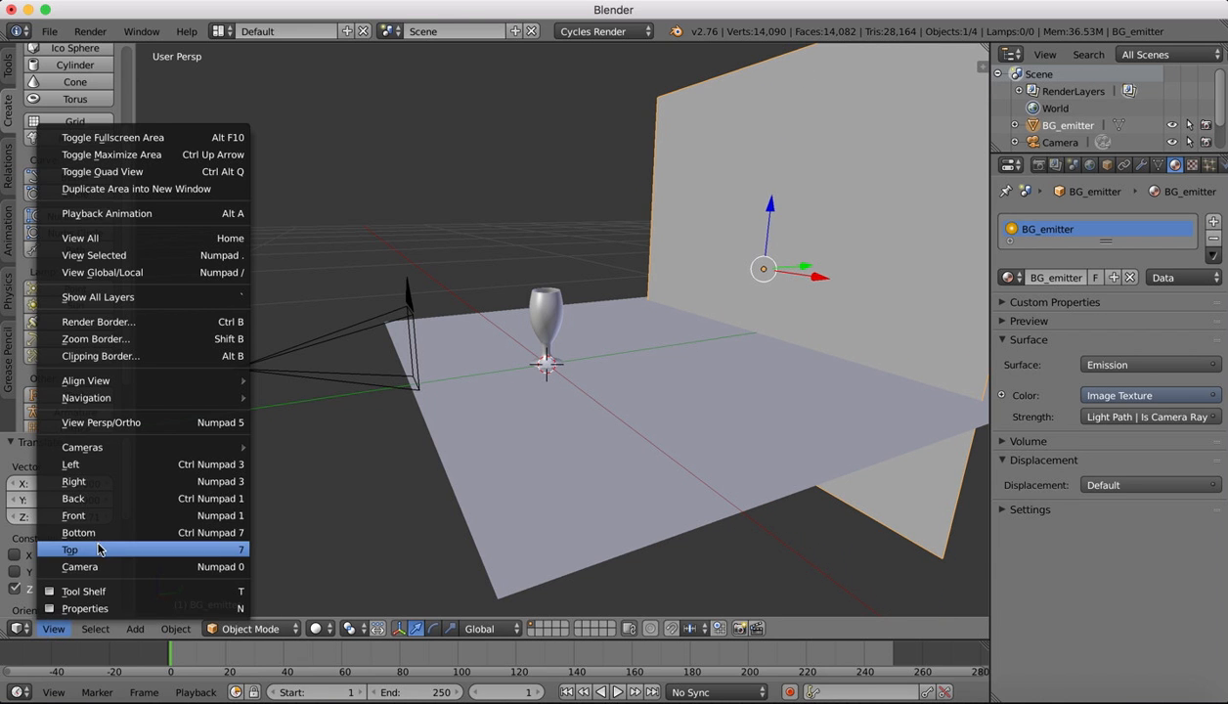
pyautogui.click(85, 565)
pyautogui.click(252, 629)
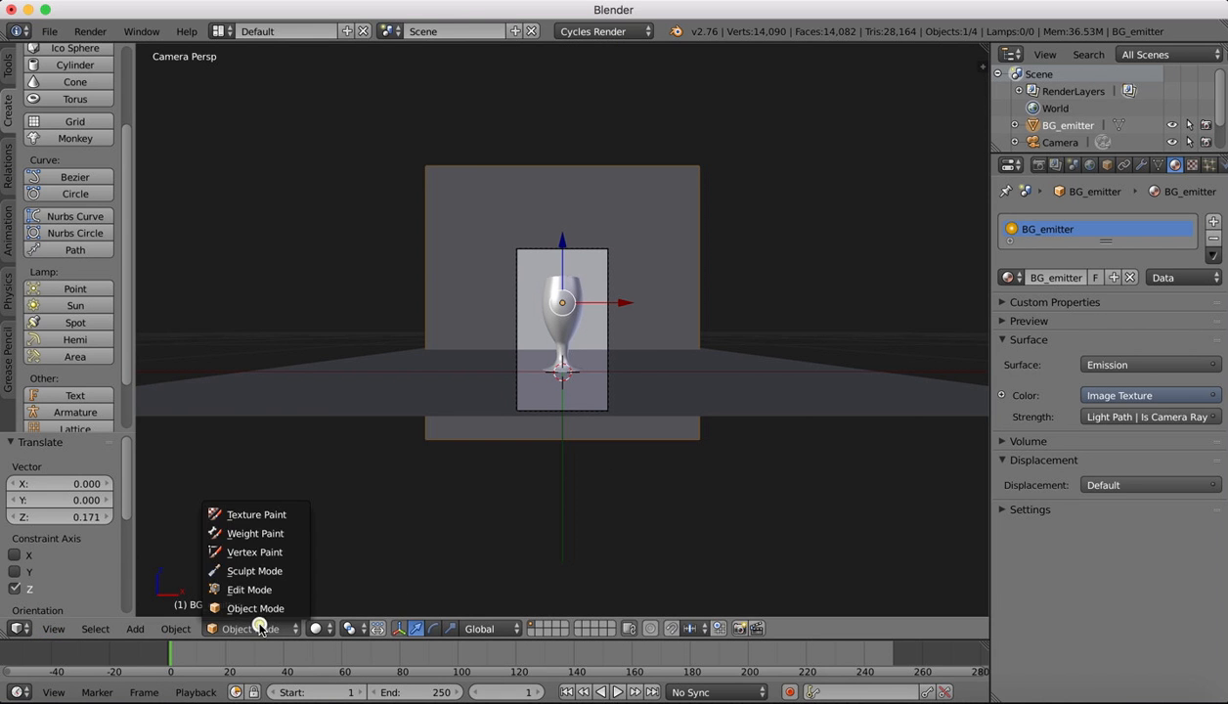
pyautogui.click(313, 629)
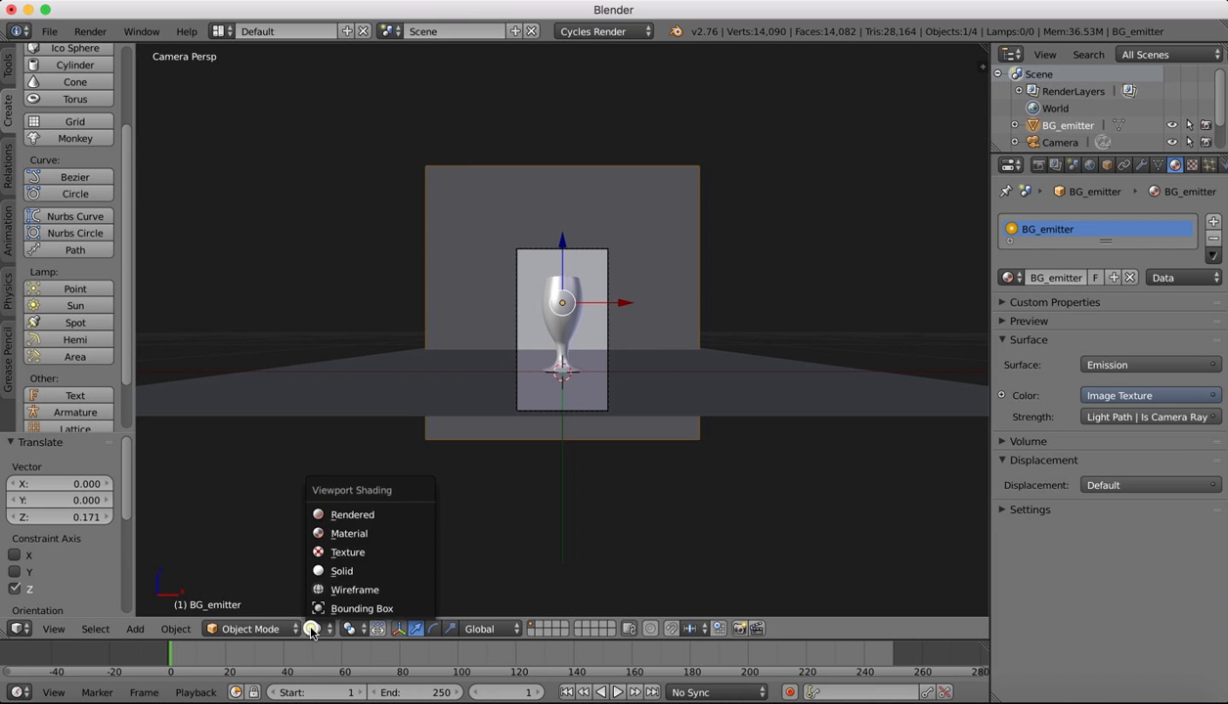
pyautogui.click(340, 515)
pyautogui.scroll(4, 550, 326)
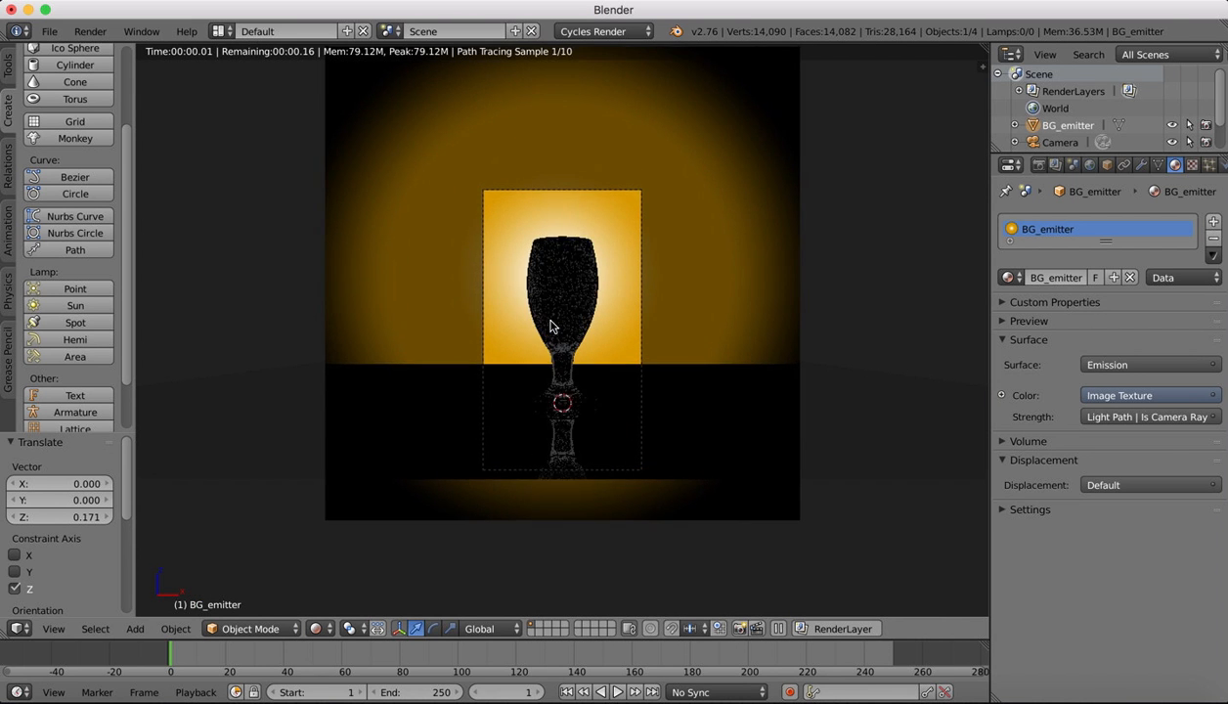
pyautogui.scroll(1, 550, 326)
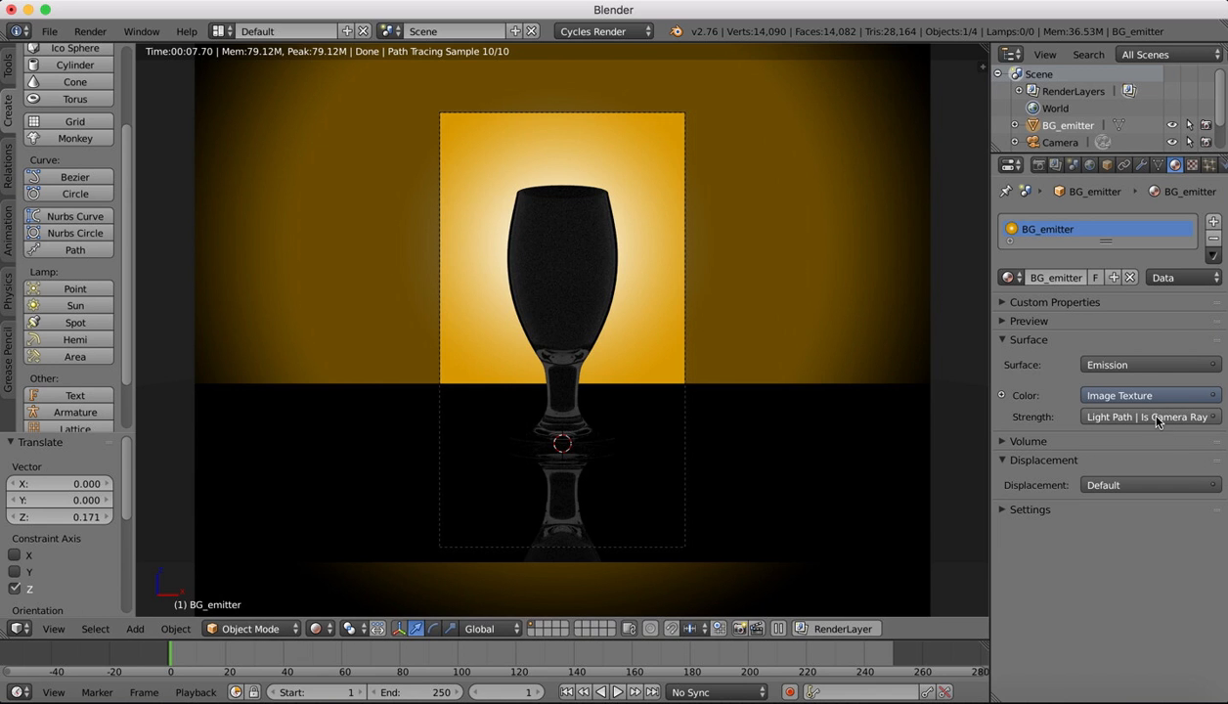
# - Split the 3D view into two side-by-side areas
pyautogui.click(1202, 419)
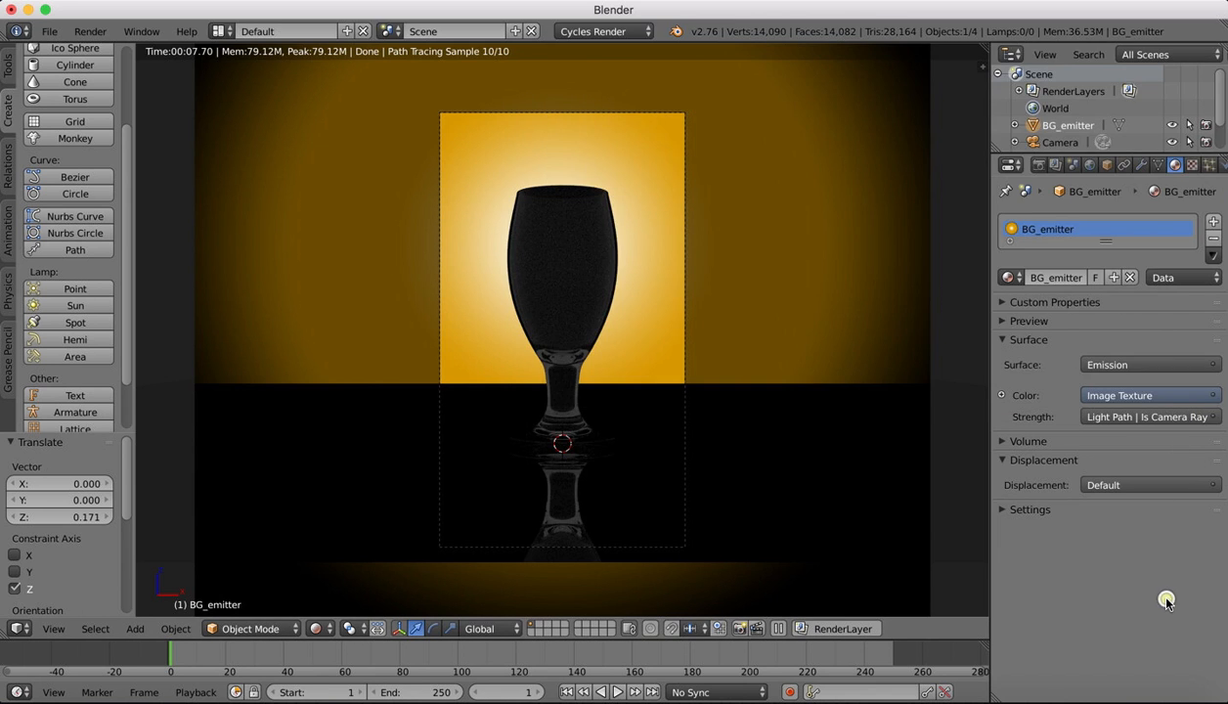
pyautogui.moveTo(986, 45); pyautogui.dragTo(627, 343)
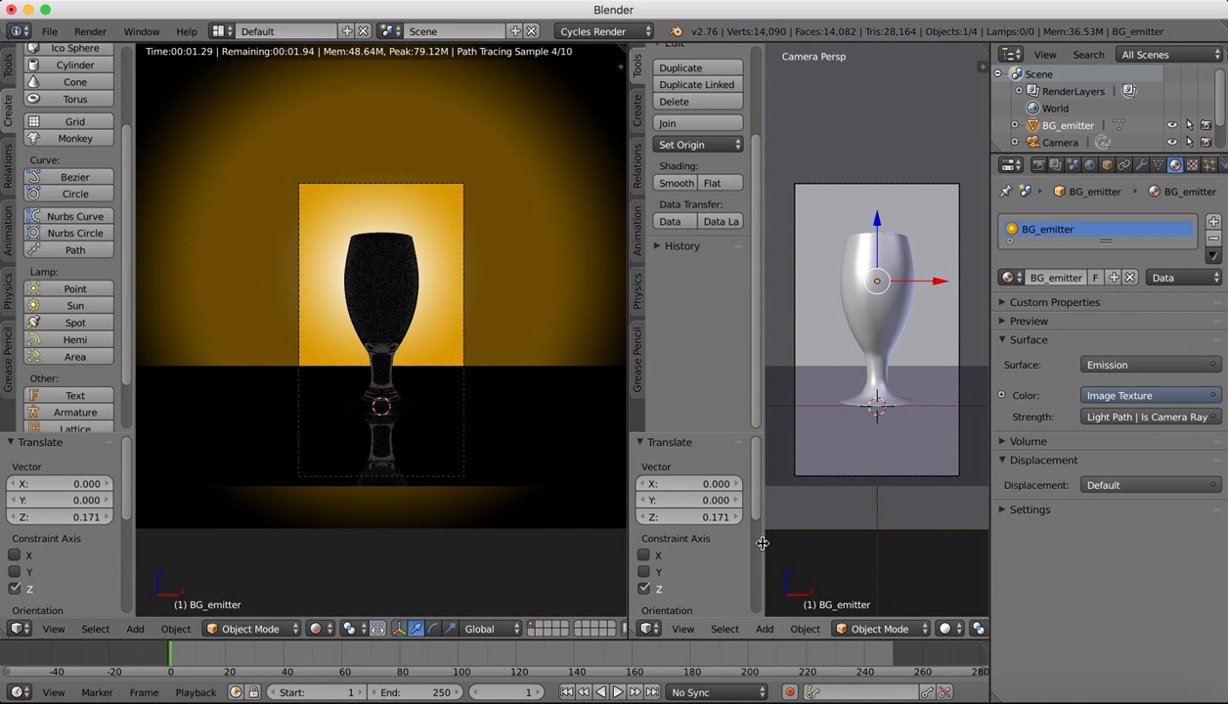
# - Turn the second 3D view area into a Node Editor showing the BG_emitter material's nodes, with the properties sidebar hidden
pyautogui.click(651, 628)
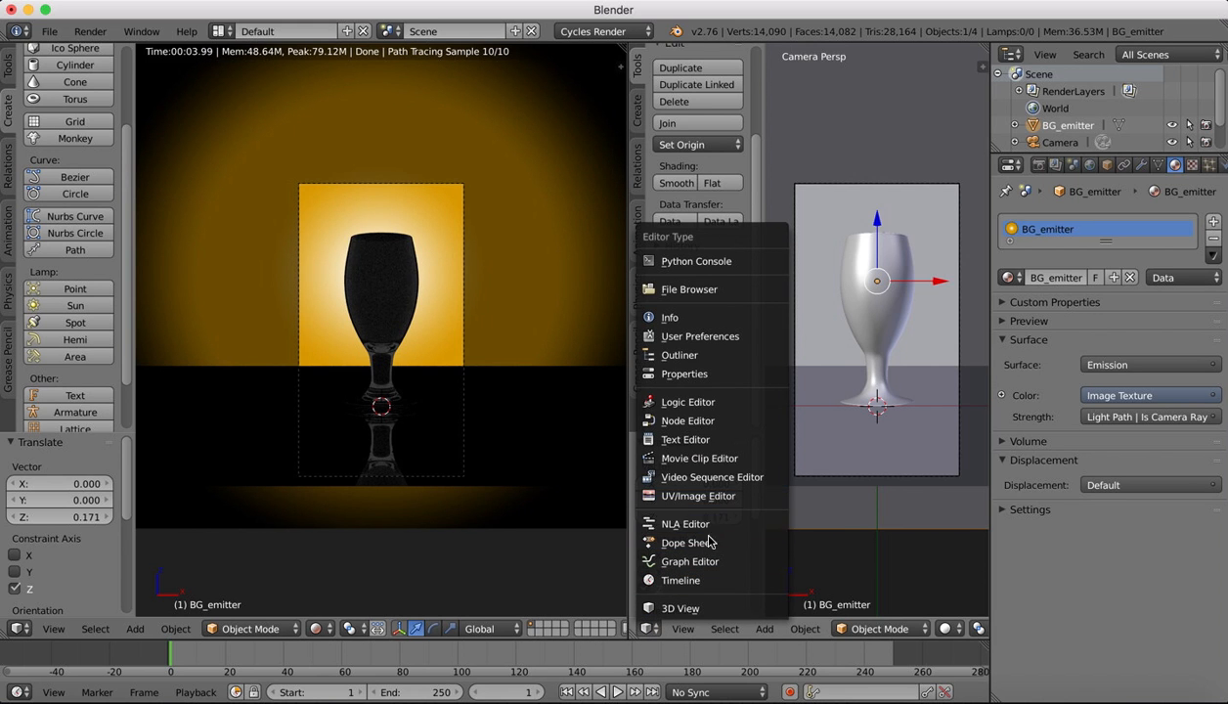
pyautogui.click(700, 420)
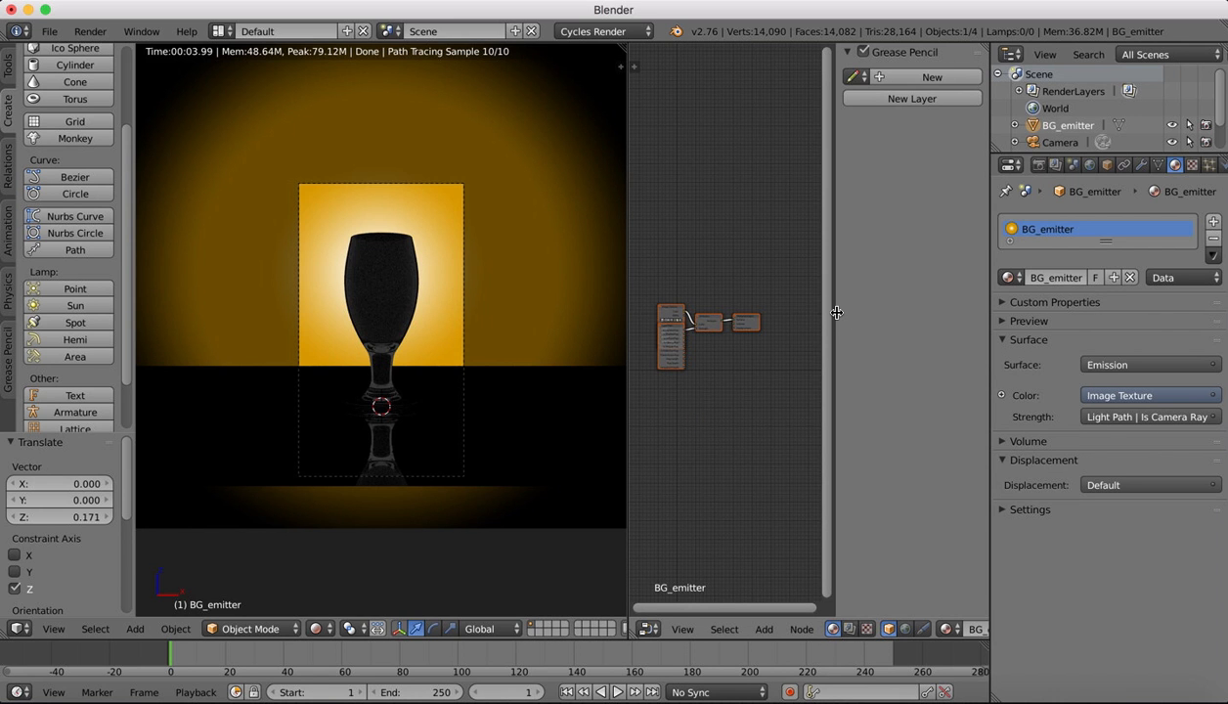
pyautogui.press('n')
pyautogui.scroll(4, 753, 321)
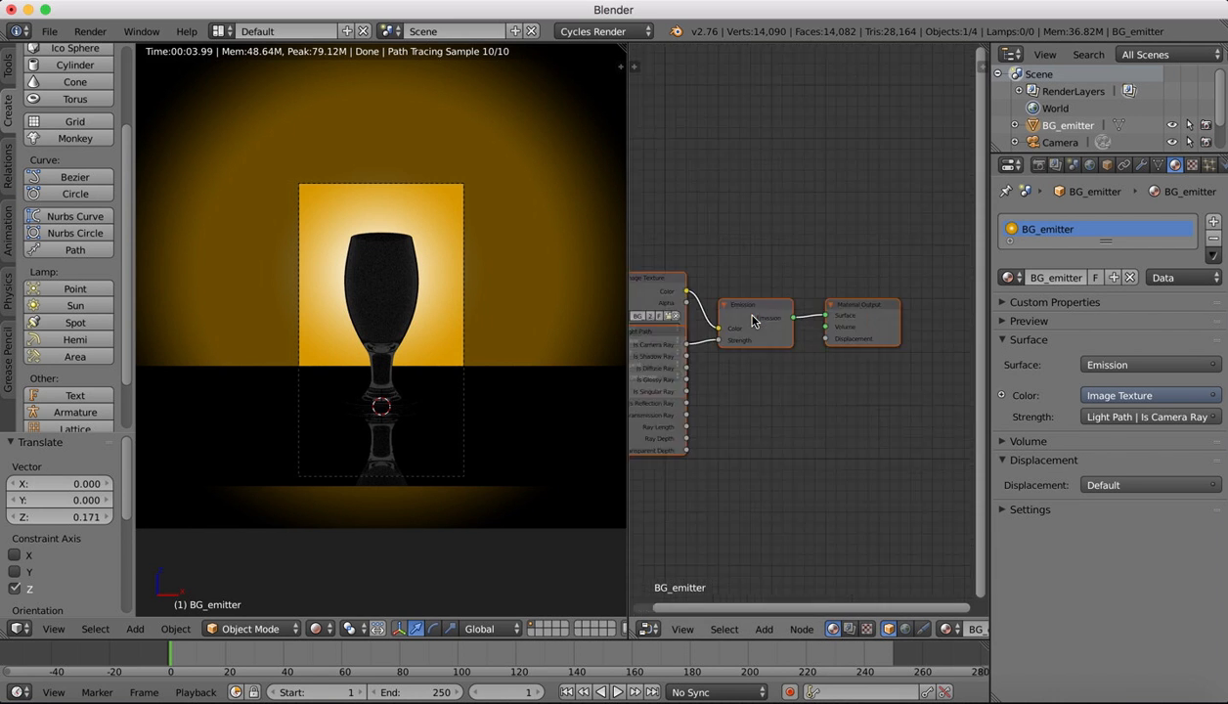
pyautogui.scroll(5, 753, 321)
pyautogui.hscroll(-5, 754, 320)
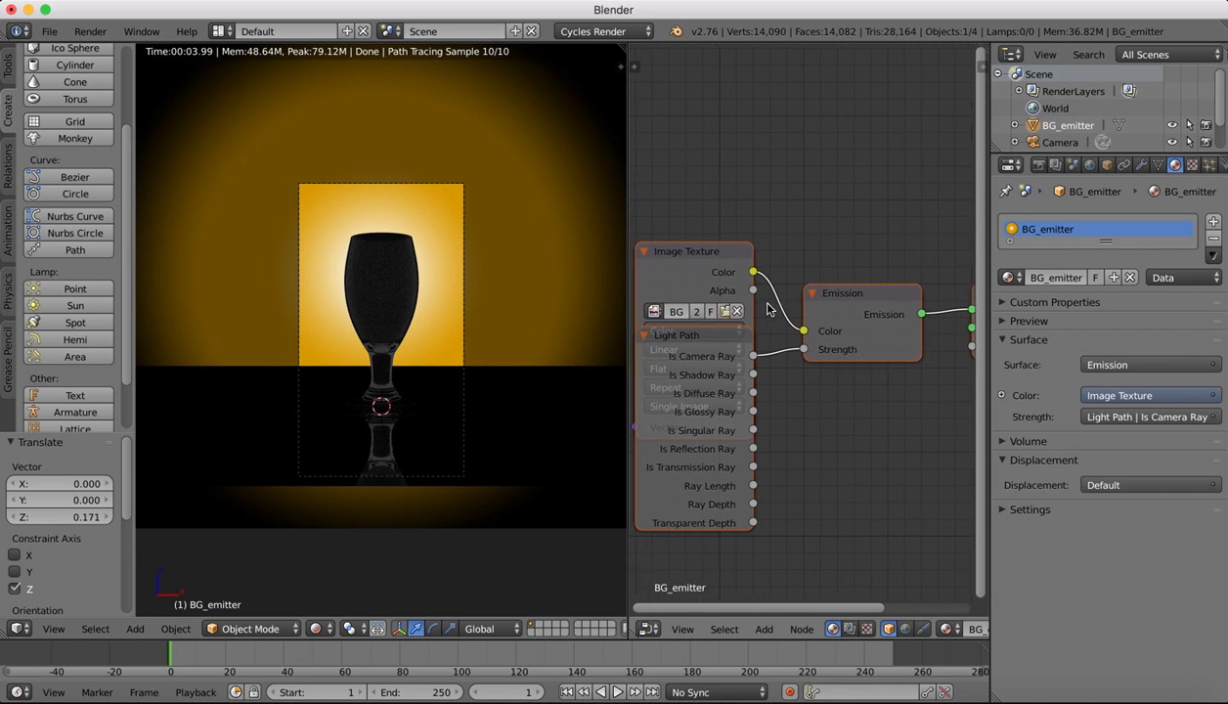
# - Delete the Light Path node from the BG_emitter material and merge the node editor area back into the 3D view
pyautogui.moveTo(668, 388); pyautogui.dragTo(713, 533)
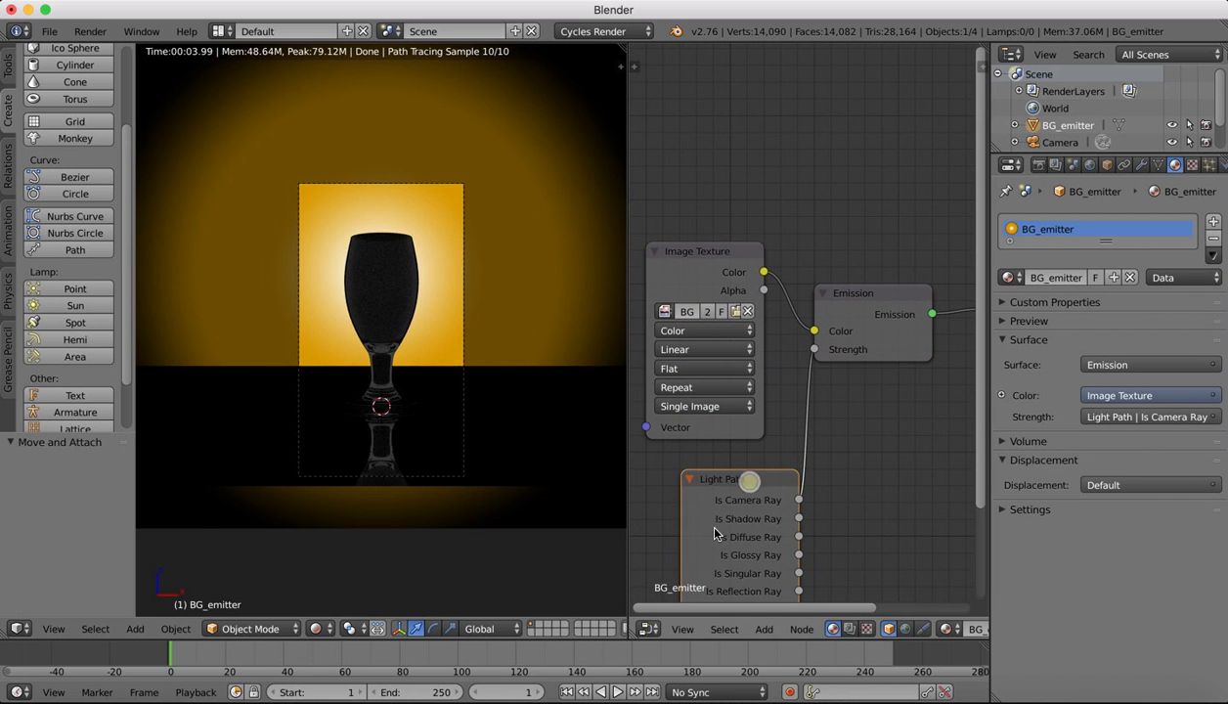
pyautogui.press('x')
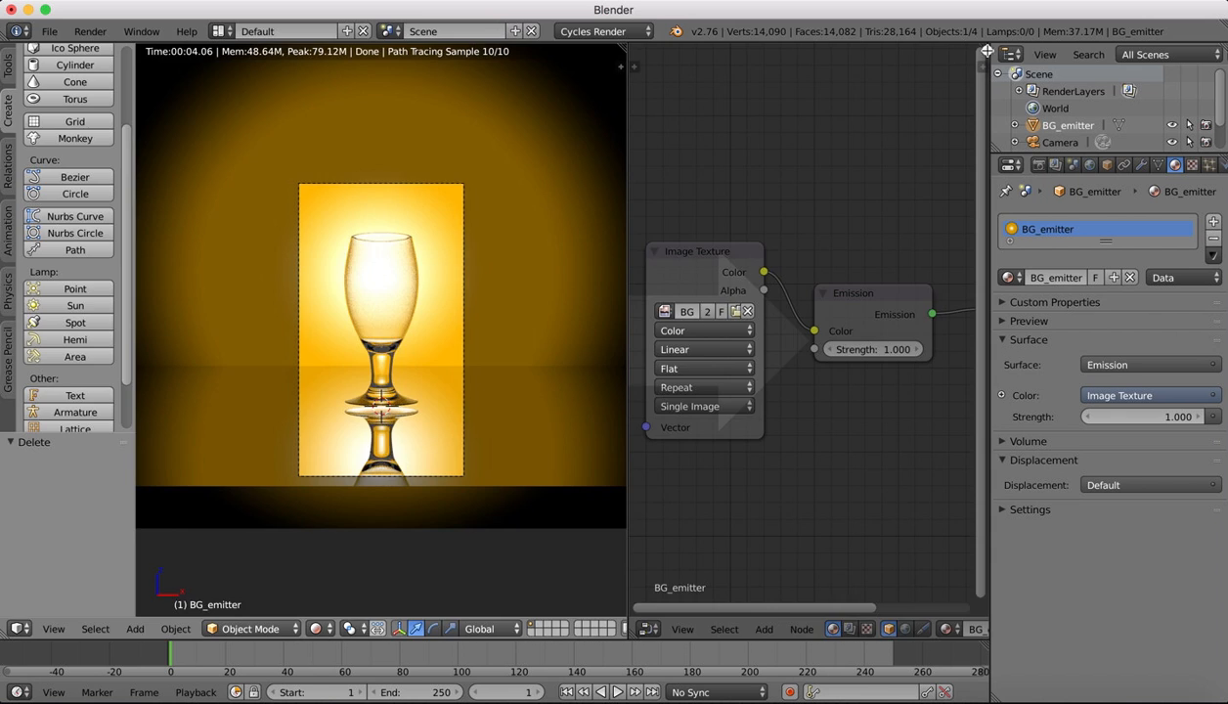
pyautogui.moveTo(988, 50); pyautogui.dragTo(626, 205)
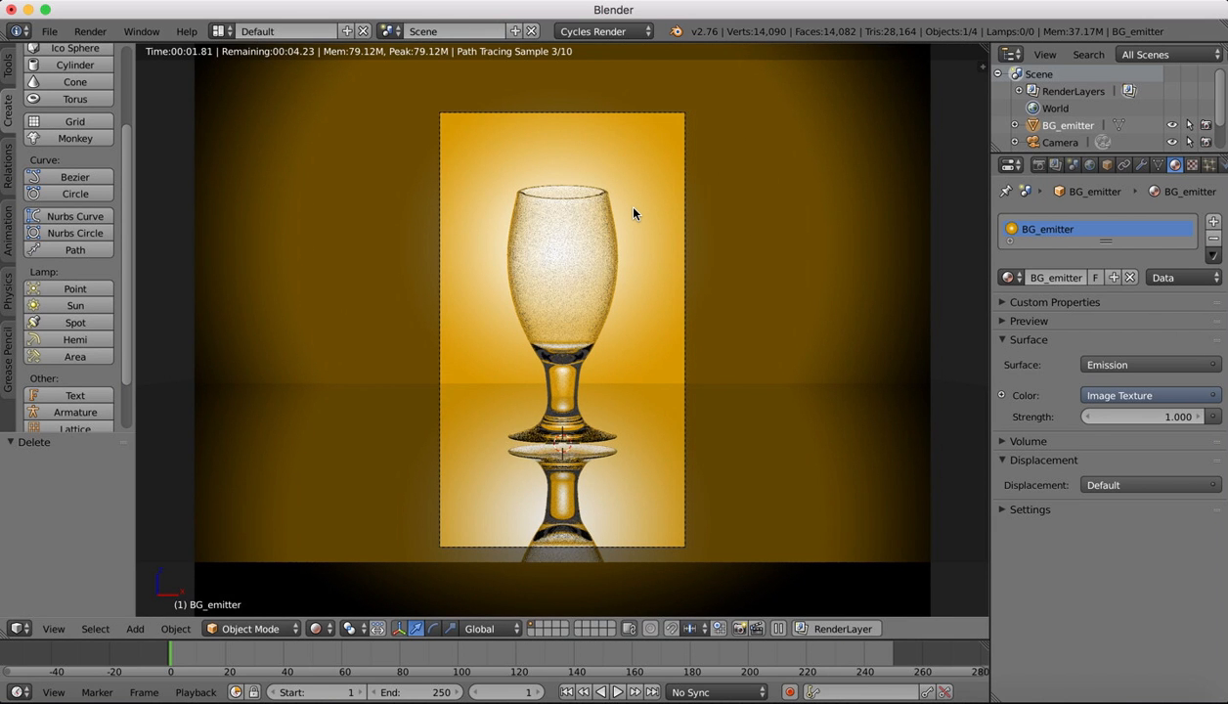
# - Select the glass and lower it about 0.004 along the global Z axis toward the floor
pyautogui.rightClick(553, 259)
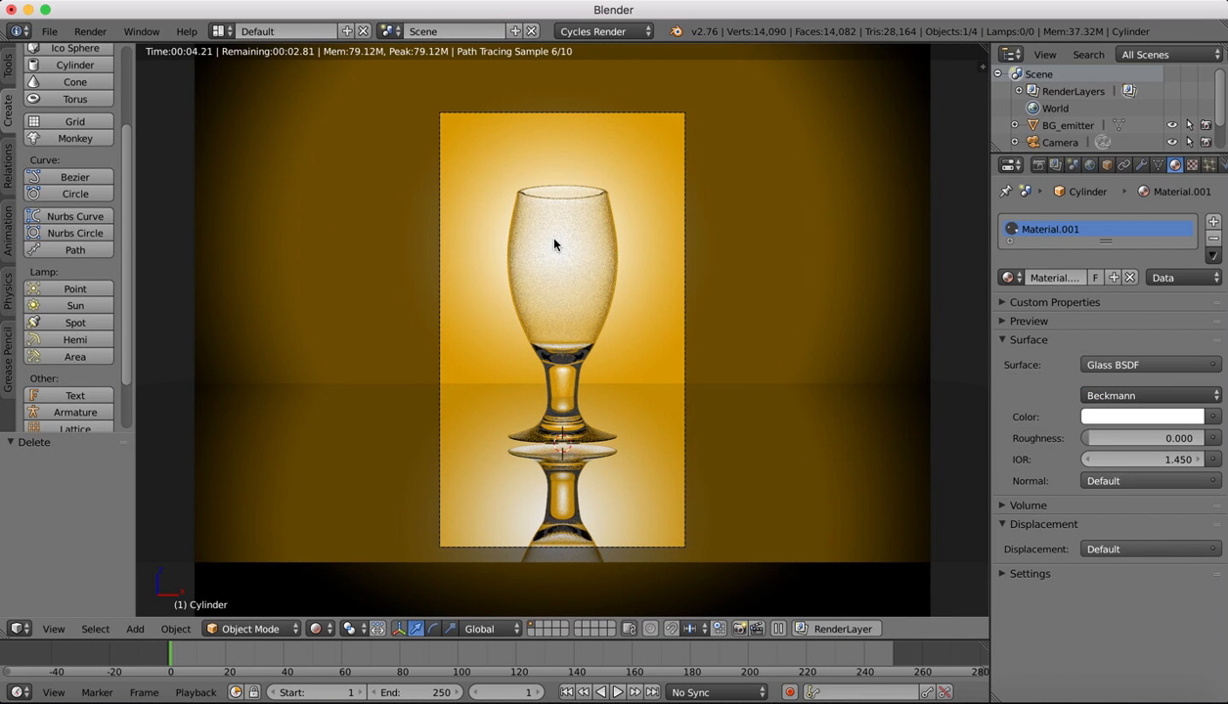
pyautogui.press('g')
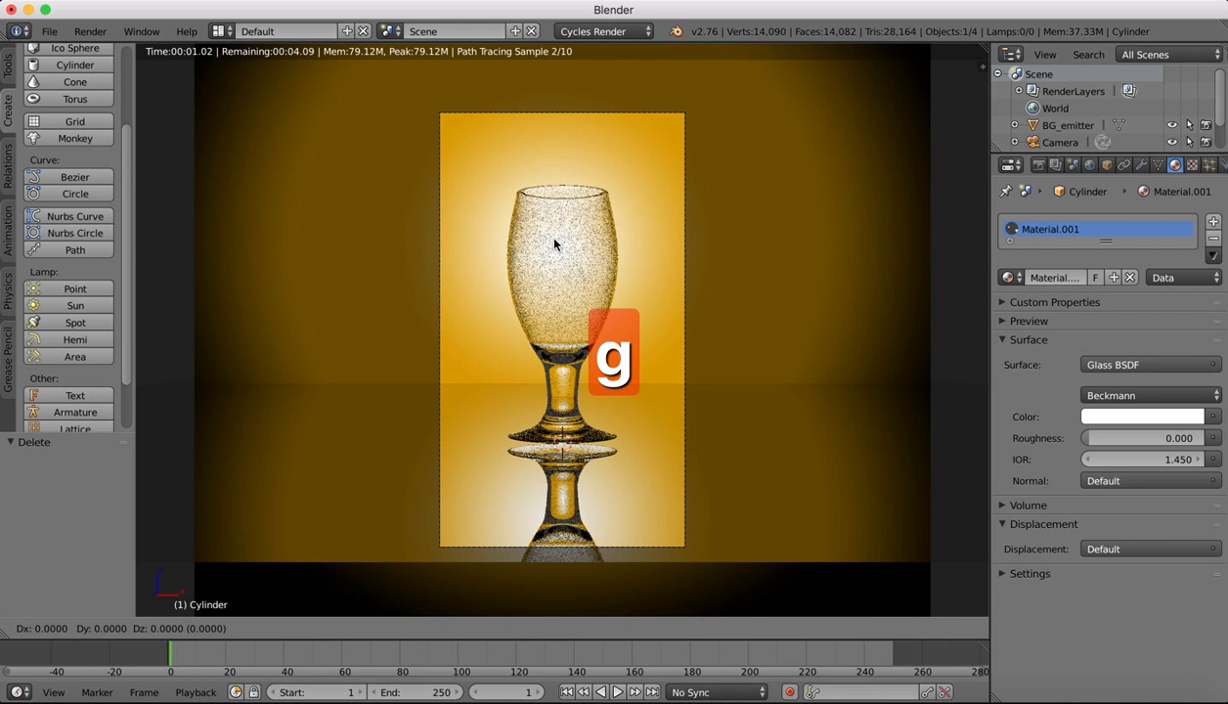
pyautogui.press('z')
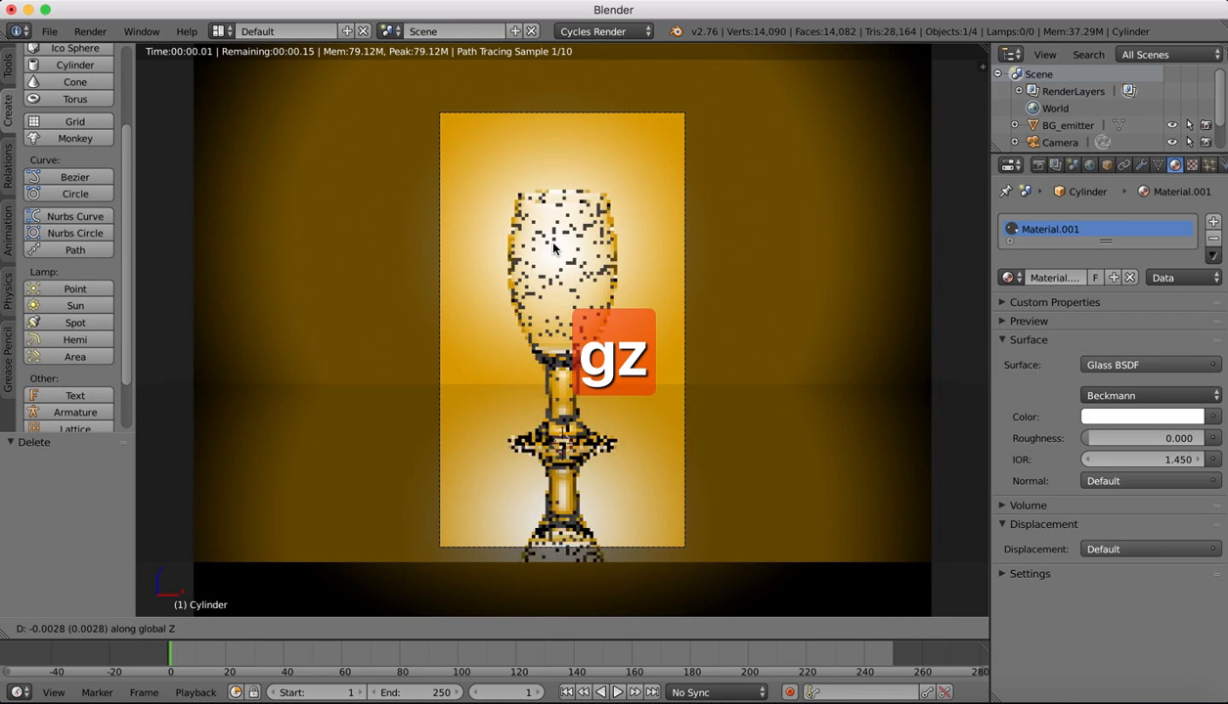
pyautogui.click(555, 250)
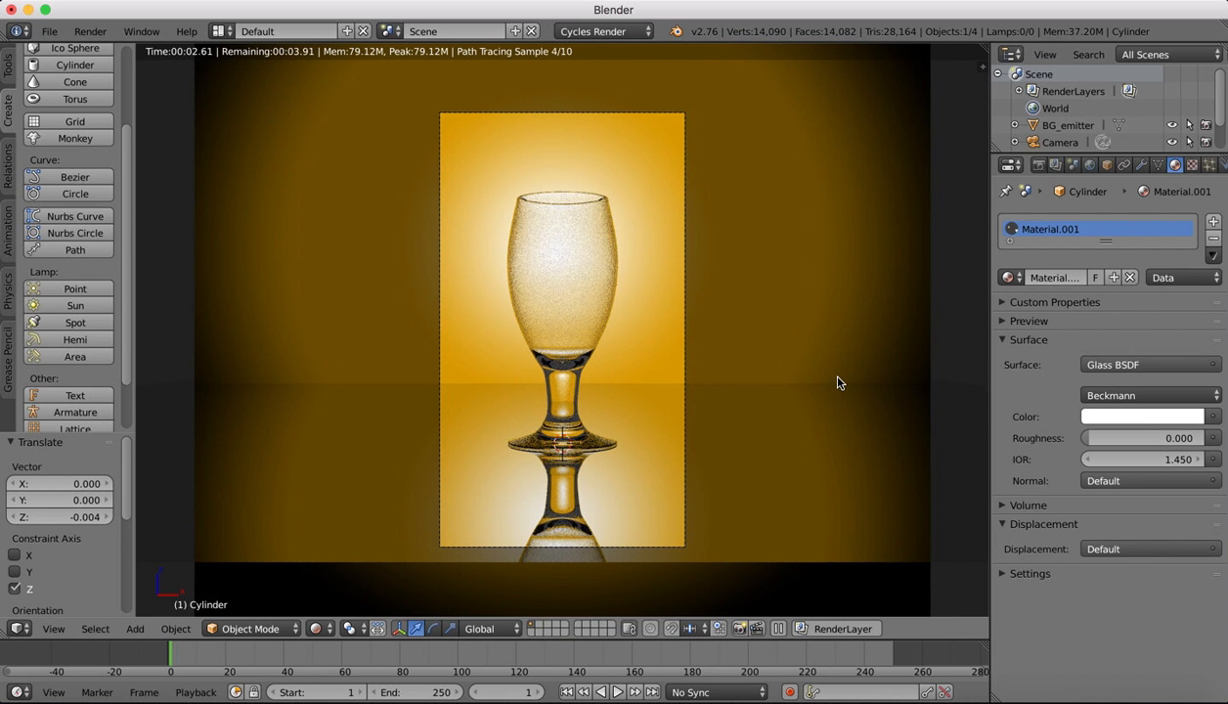
# - Fine-tune the glass's height along global Z, raising it about 0.00055 and lowering it about 0.001
pyautogui.press('g')
pyautogui.press('z')
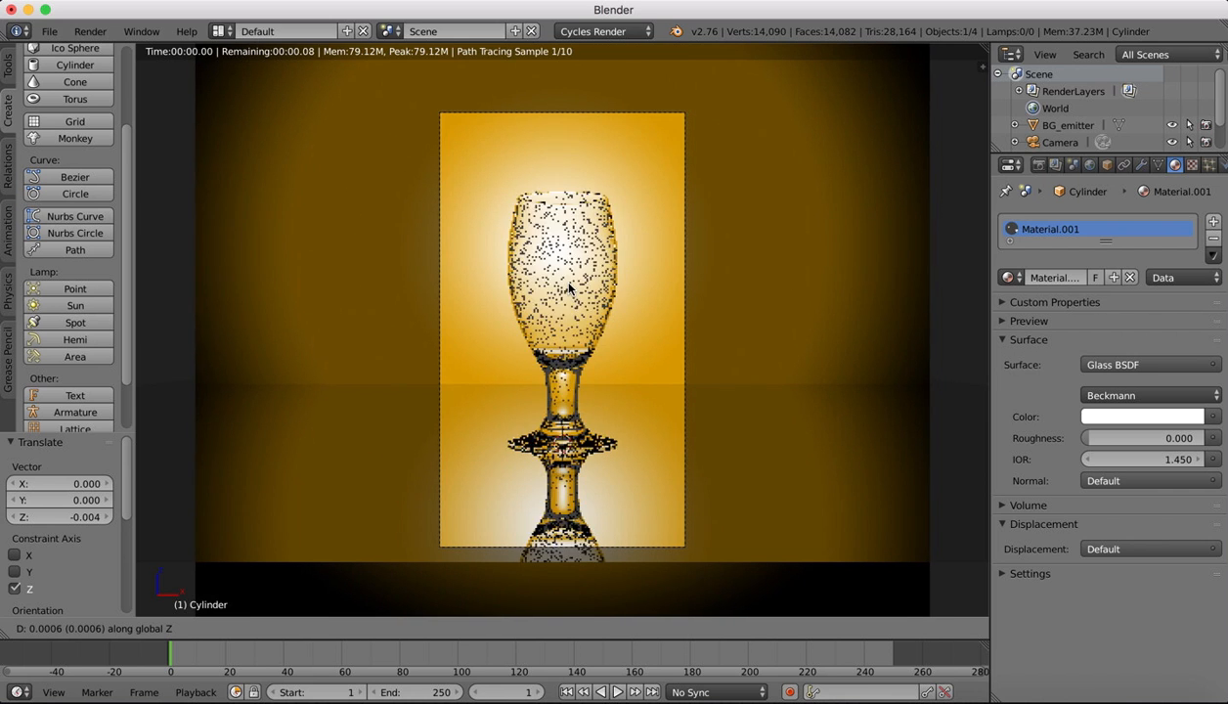
pyautogui.click(569, 285)
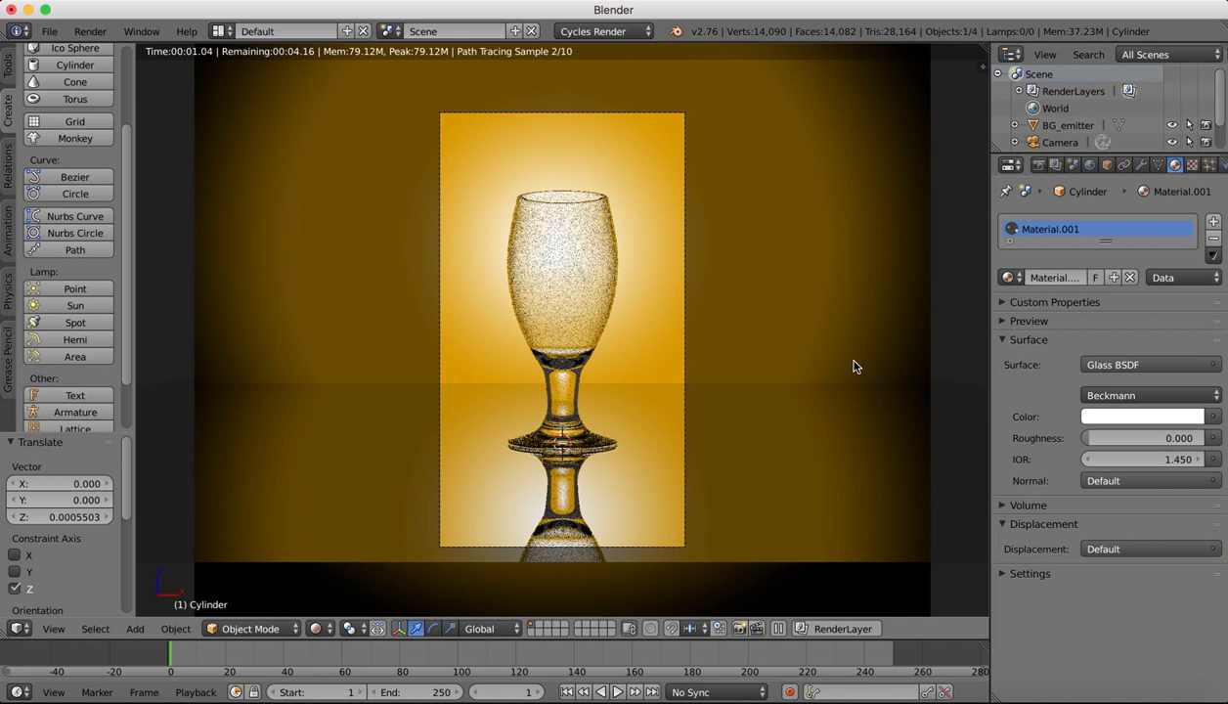
pyautogui.press('g')
pyautogui.press('z')
pyautogui.click(574, 293)
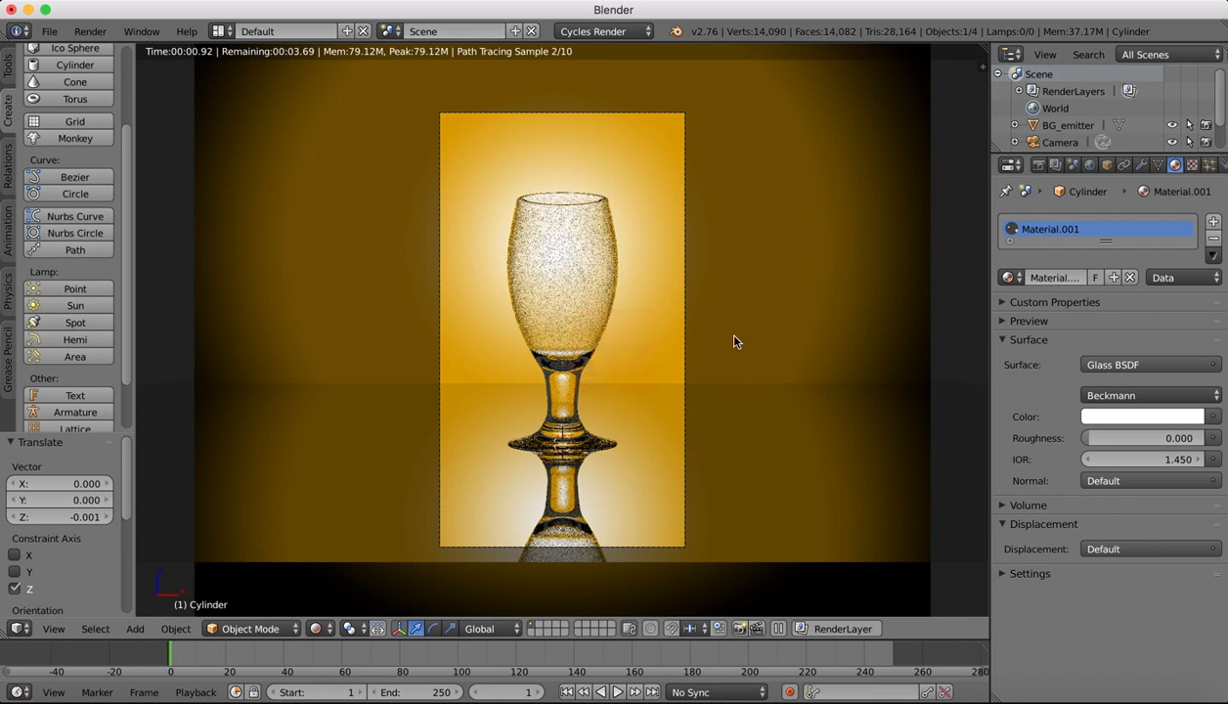
# - Check the glass's position on the floor in Solid shading and return the viewport to Rendered shading
pyautogui.click(316, 629)
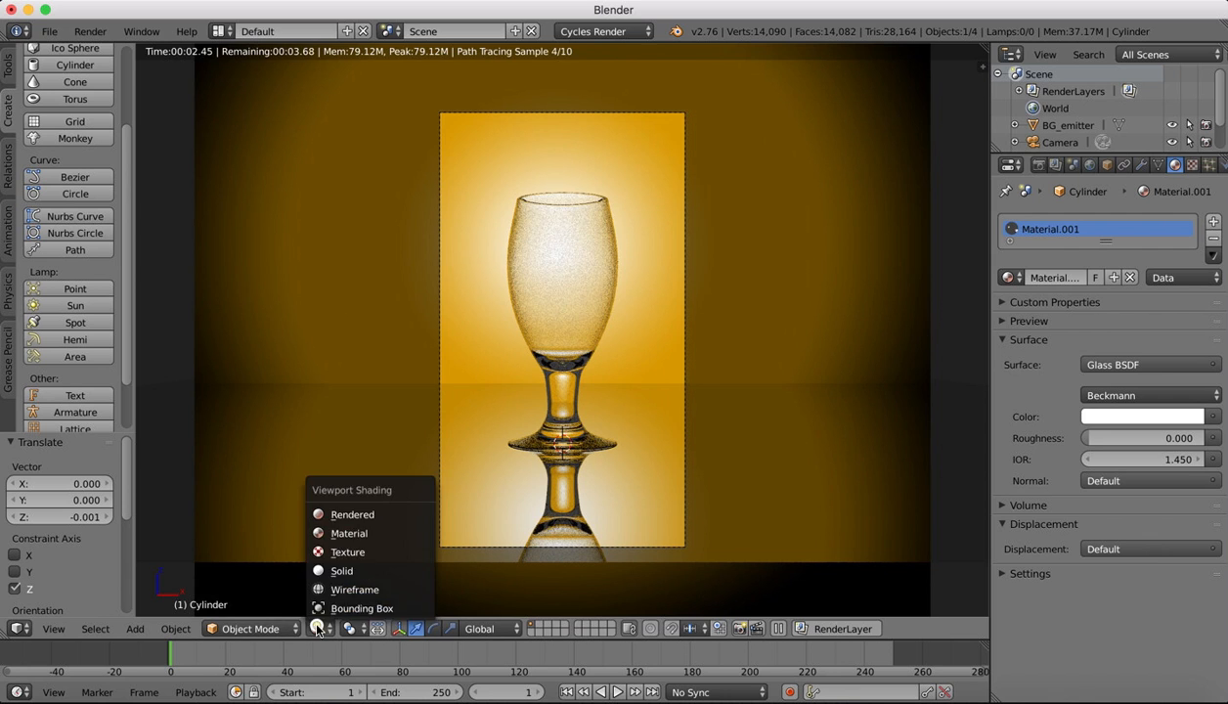
pyautogui.click(337, 567)
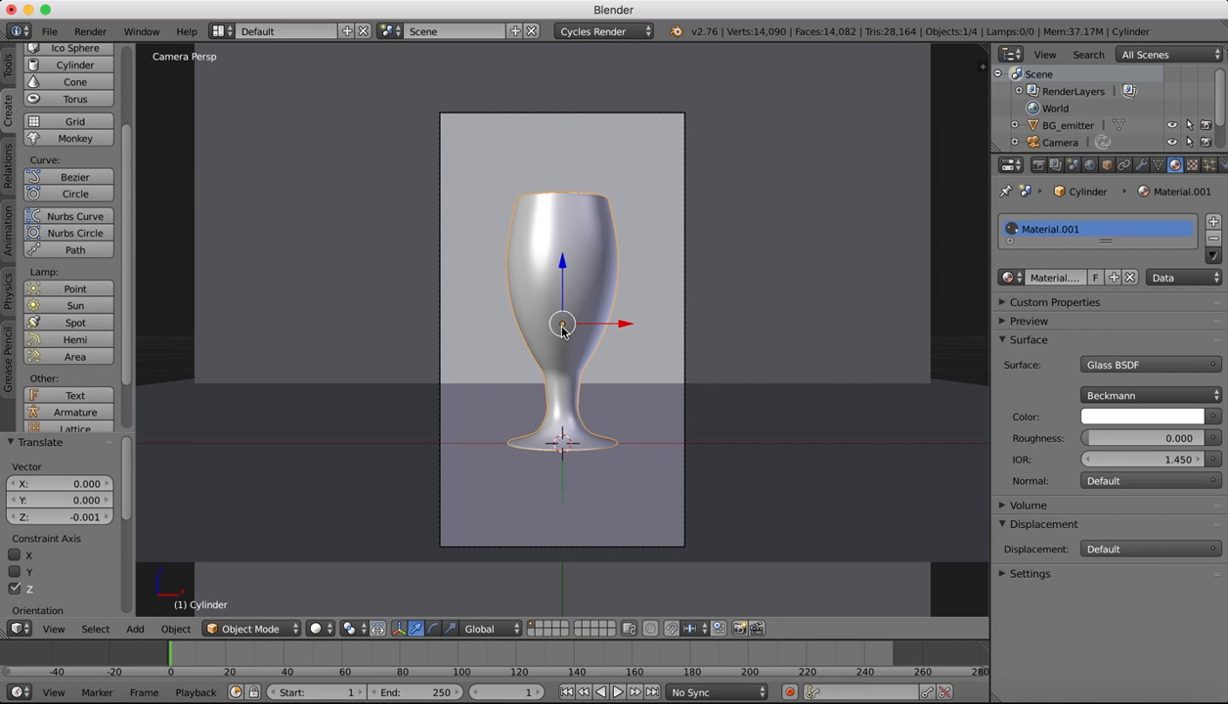
pyautogui.press('g')
pyautogui.press('z')
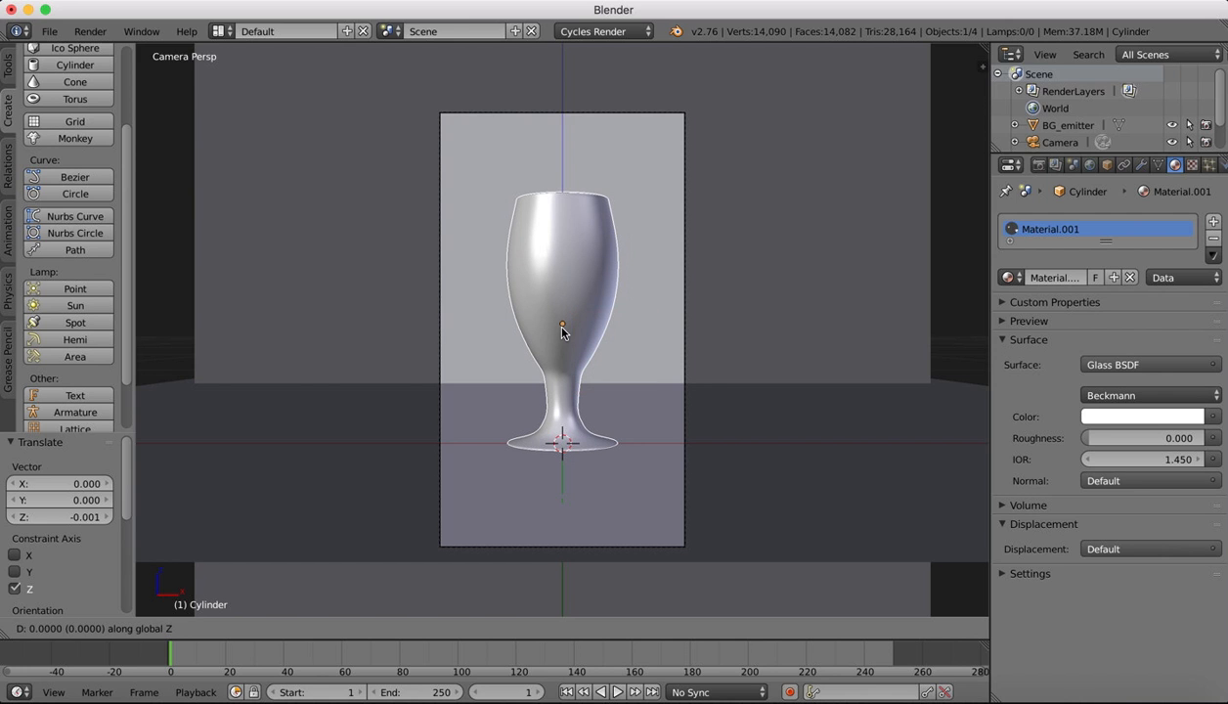
pyautogui.click(561, 328)
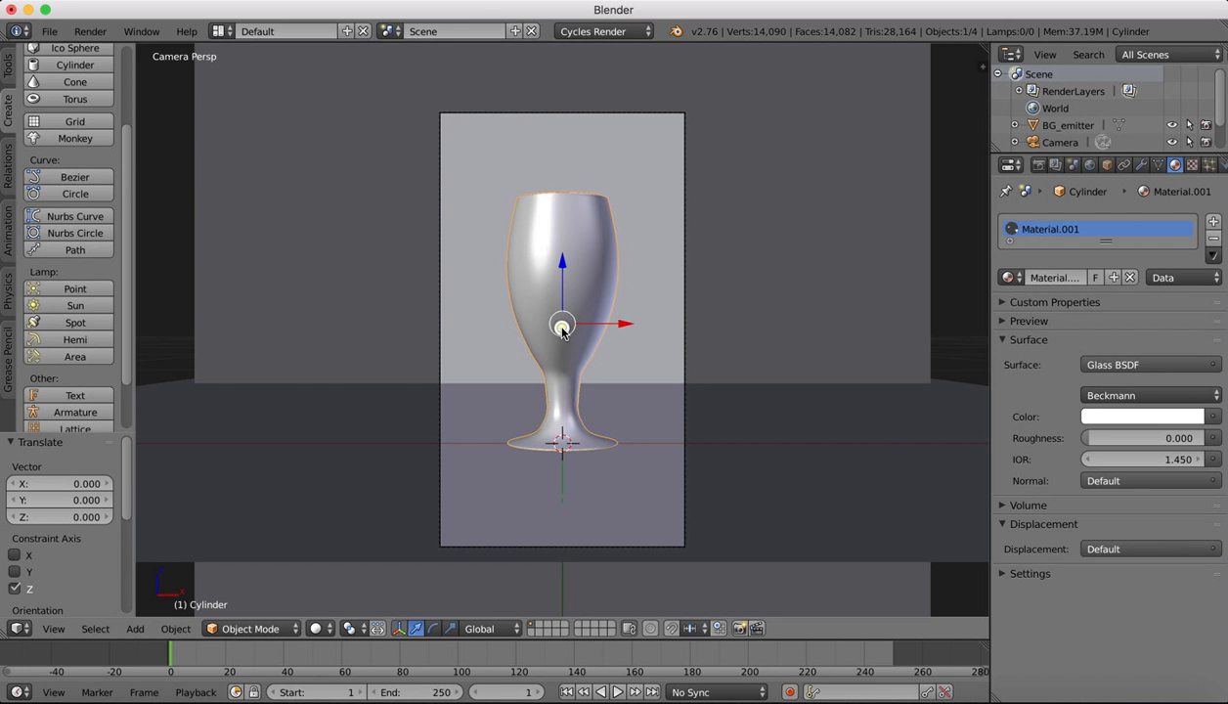
pyautogui.click(317, 628)
pyautogui.click(342, 571)
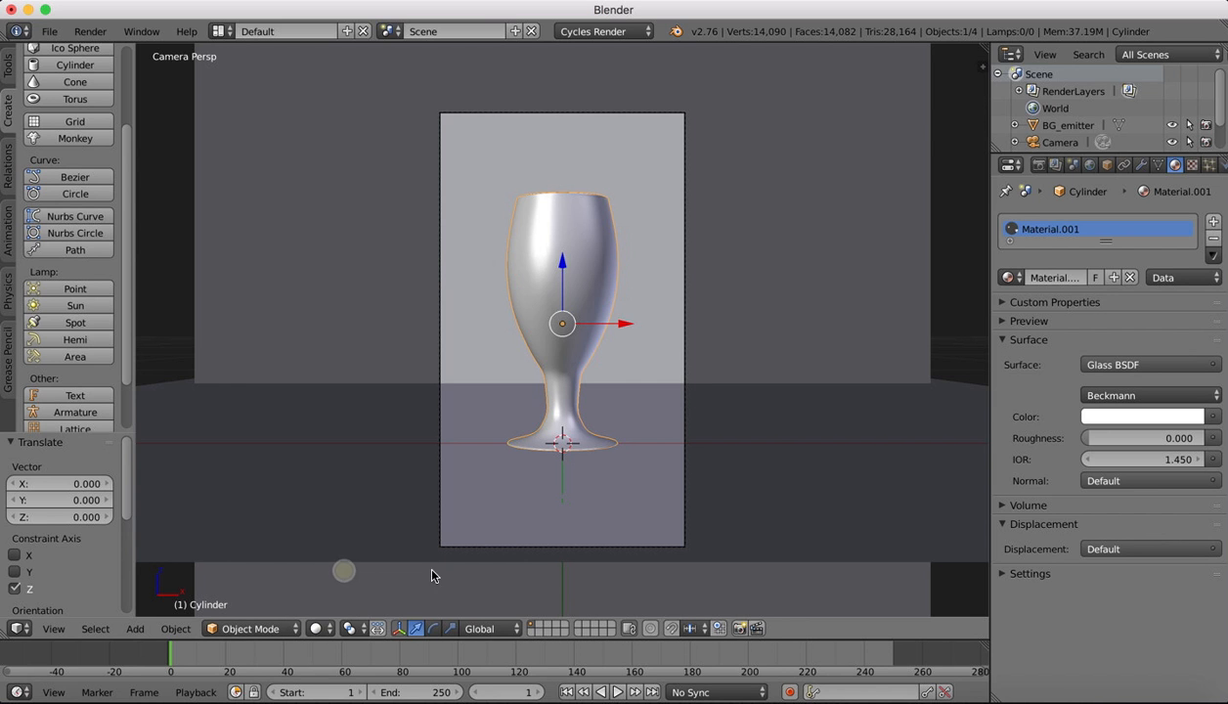
pyautogui.click(318, 629)
pyautogui.click(352, 515)
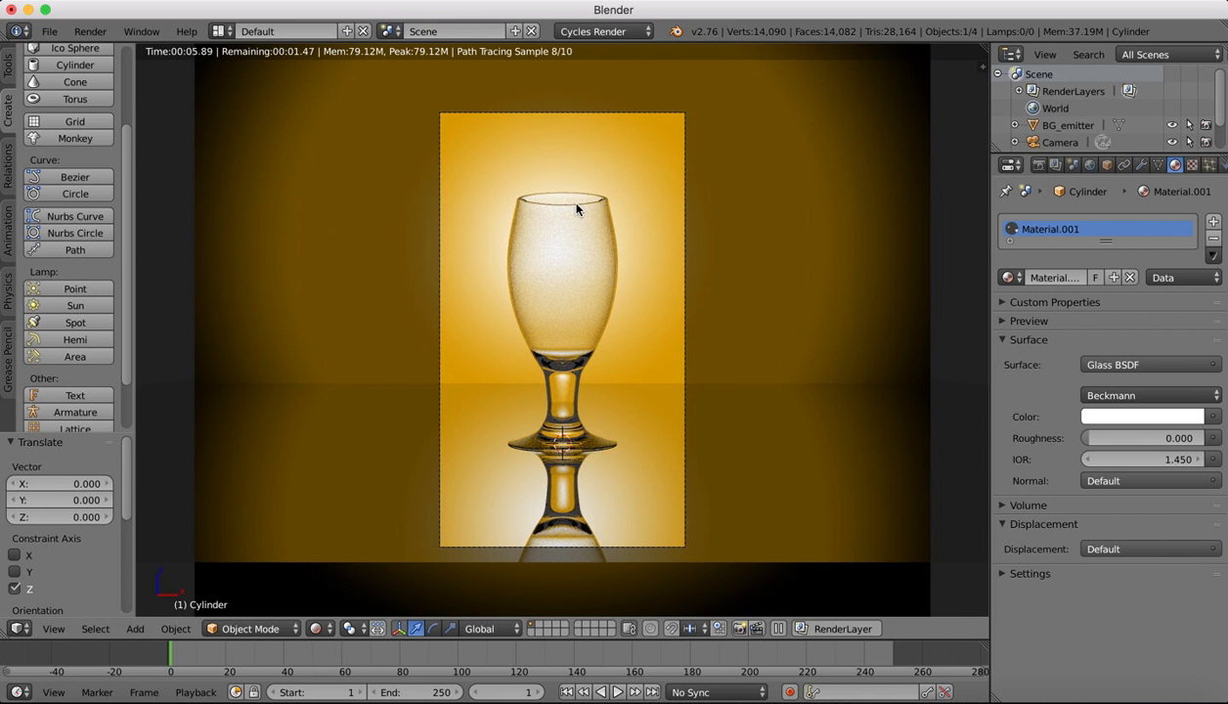
# - Select the floor plane and try Glossy BSDF roughness values of about 0.309 and 0.206
pyautogui.scroll(1, 577, 198)
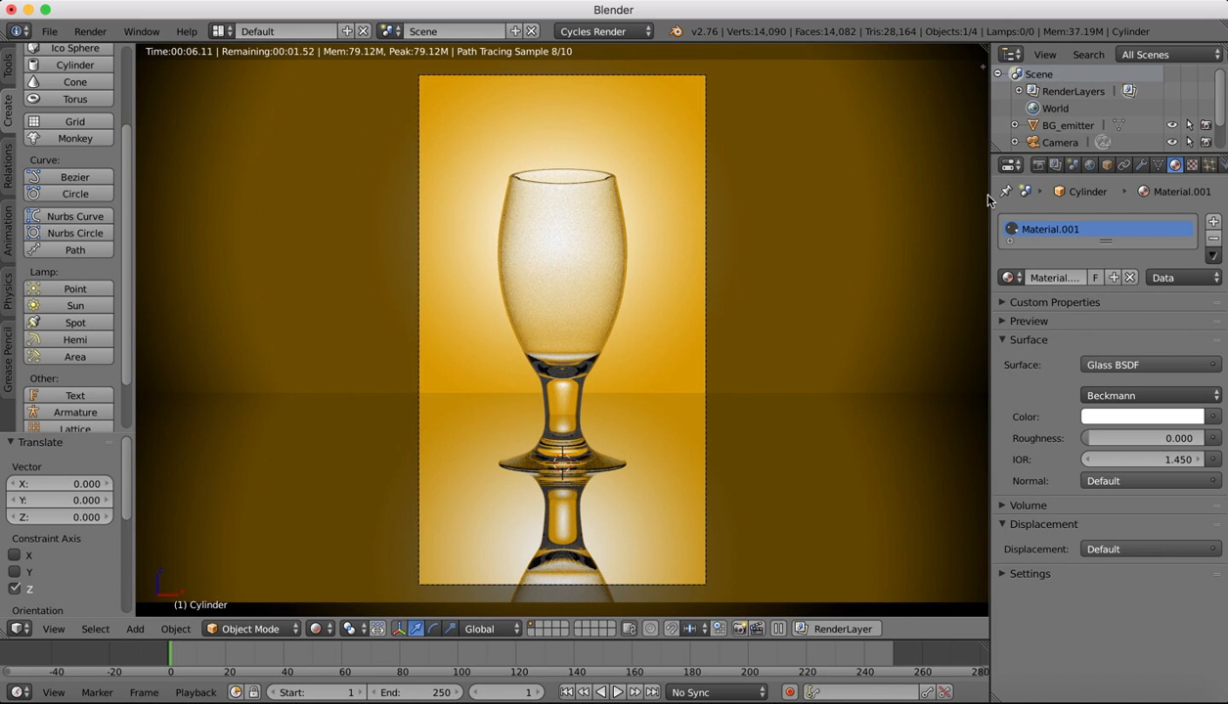
pyautogui.rightClick(688, 498)
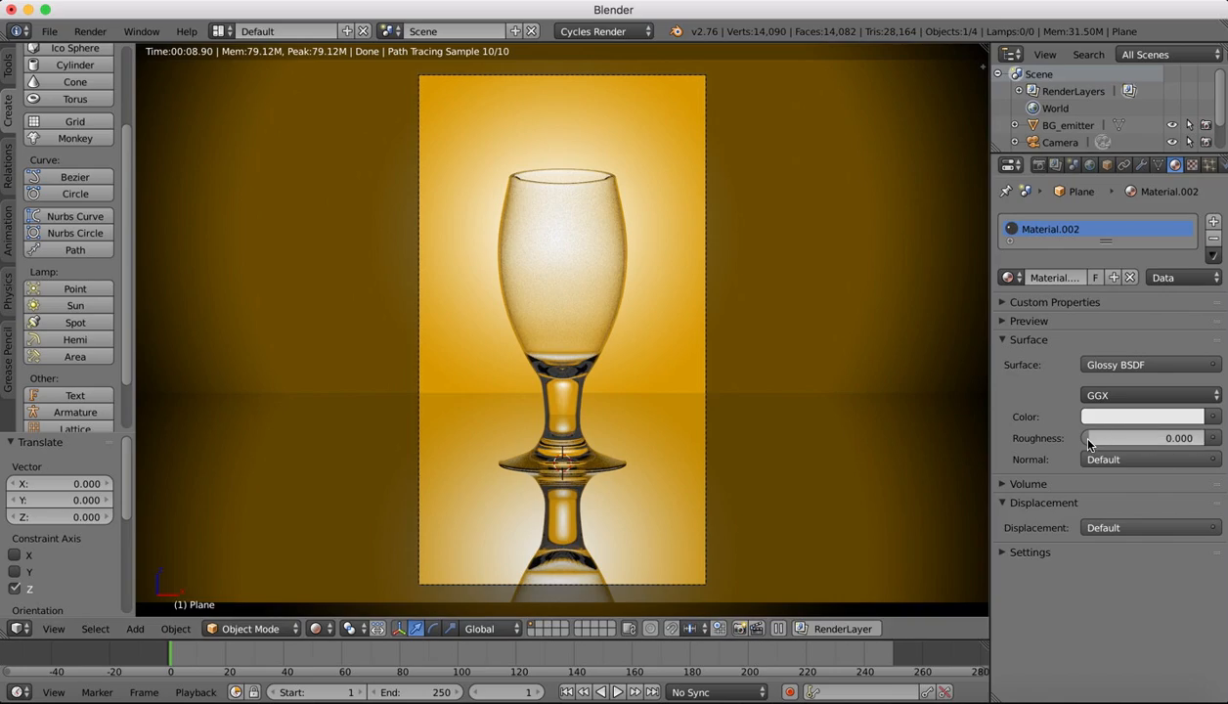
pyautogui.moveTo(1088, 438); pyautogui.dragTo(1131, 439)
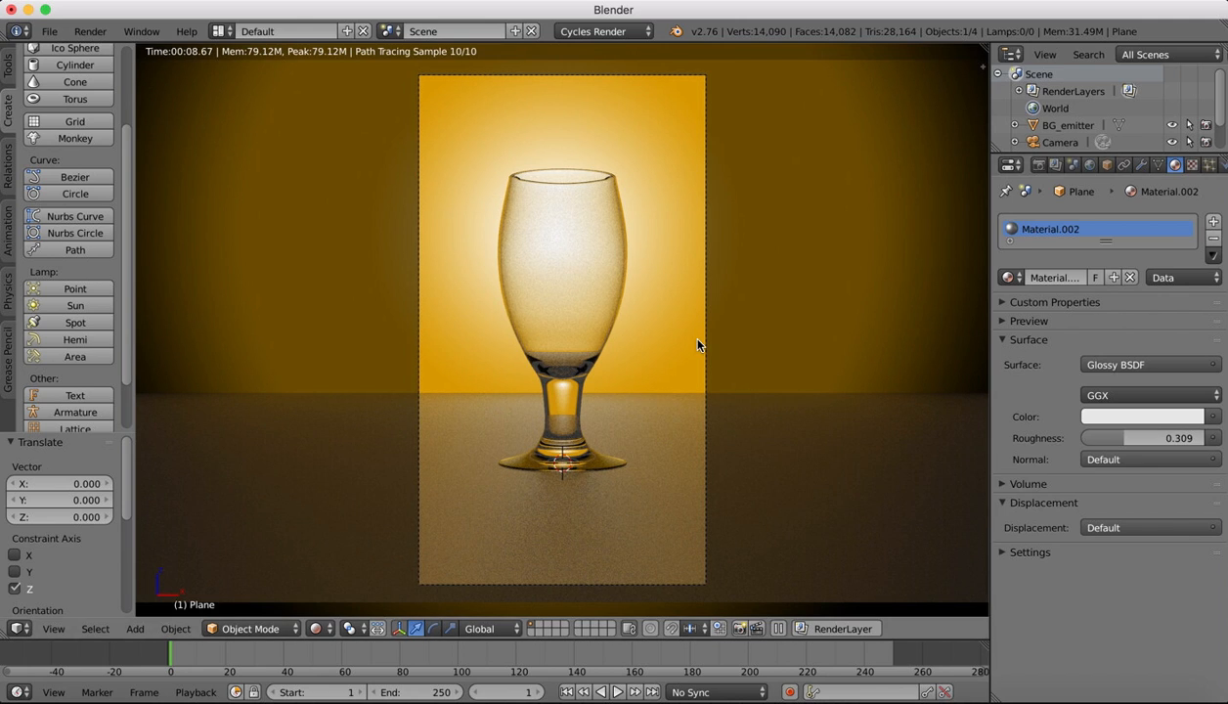
pyautogui.moveTo(1114, 438); pyautogui.dragTo(1101, 438)
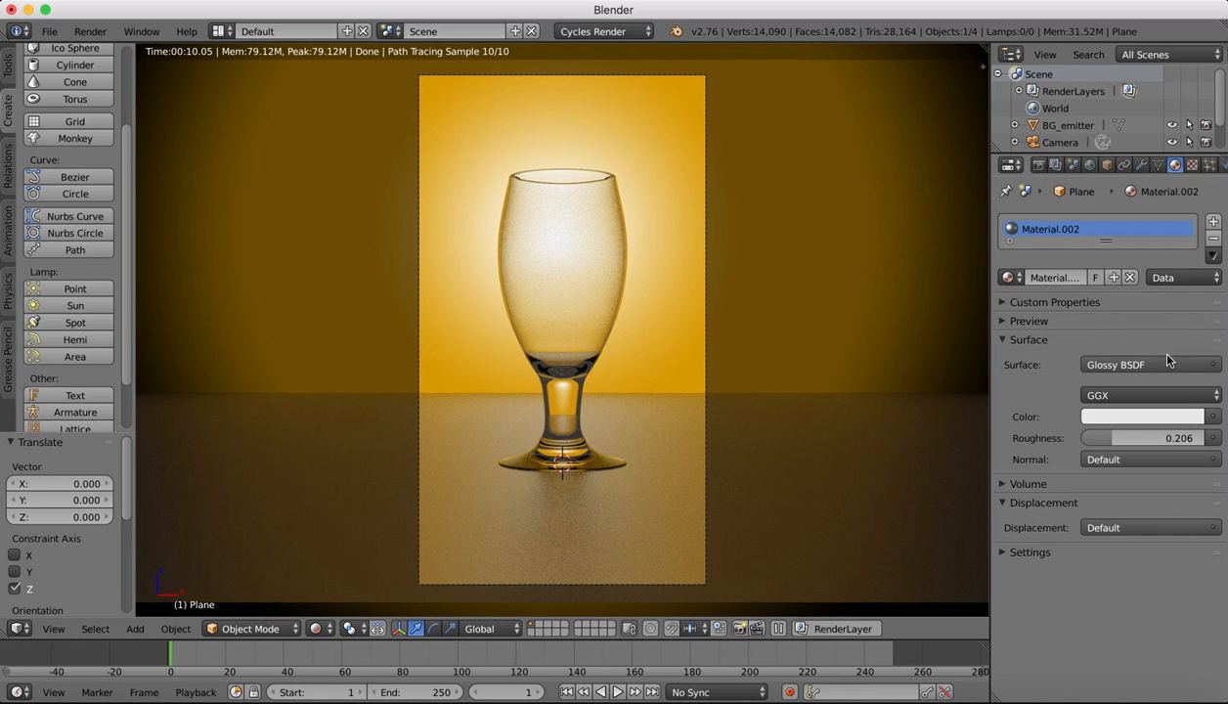
# - Change the floor material's surface to a Mix Shader combining a Glossy BSDF and a Diffuse BSDF
pyautogui.click(1144, 365)
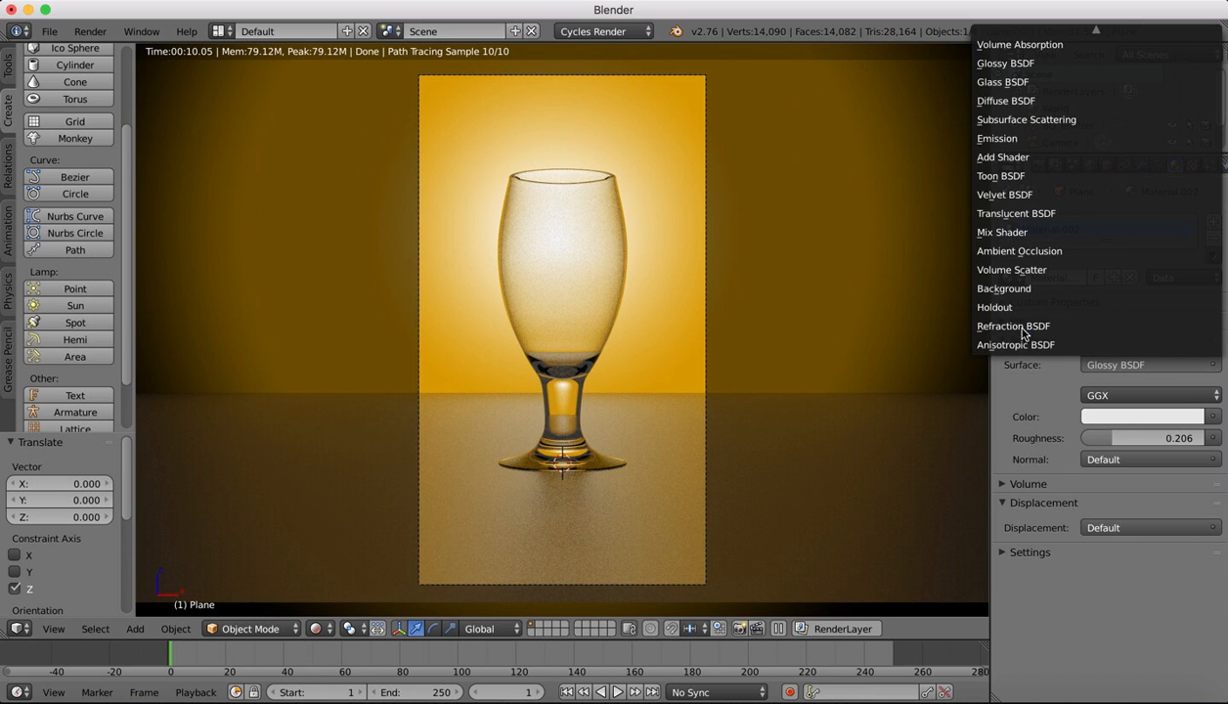
pyautogui.click(1017, 232)
pyautogui.click(1090, 416)
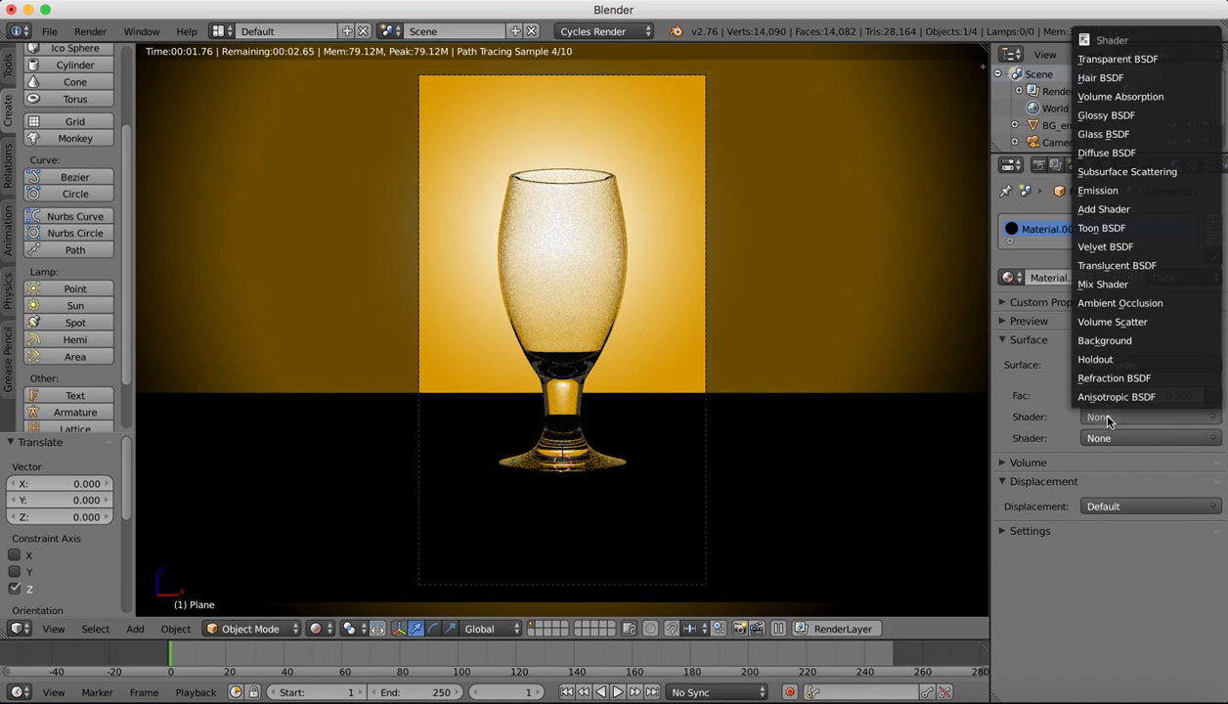
pyautogui.click(1115, 117)
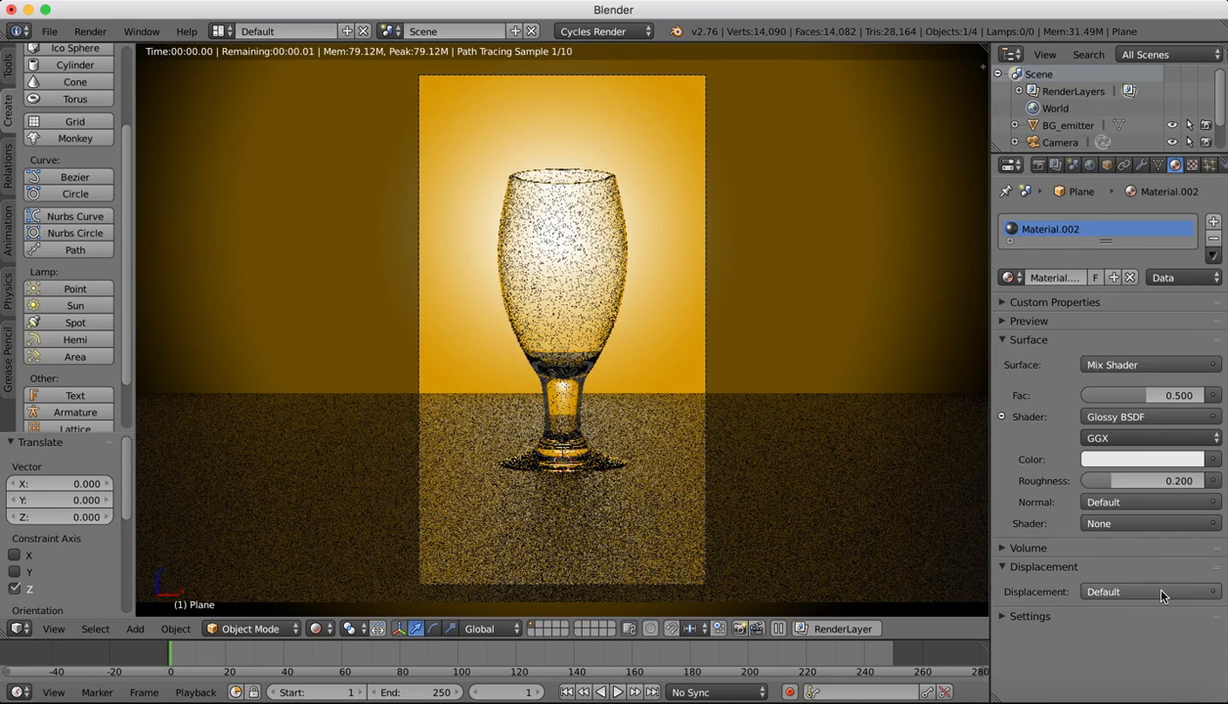
pyautogui.click(1103, 524)
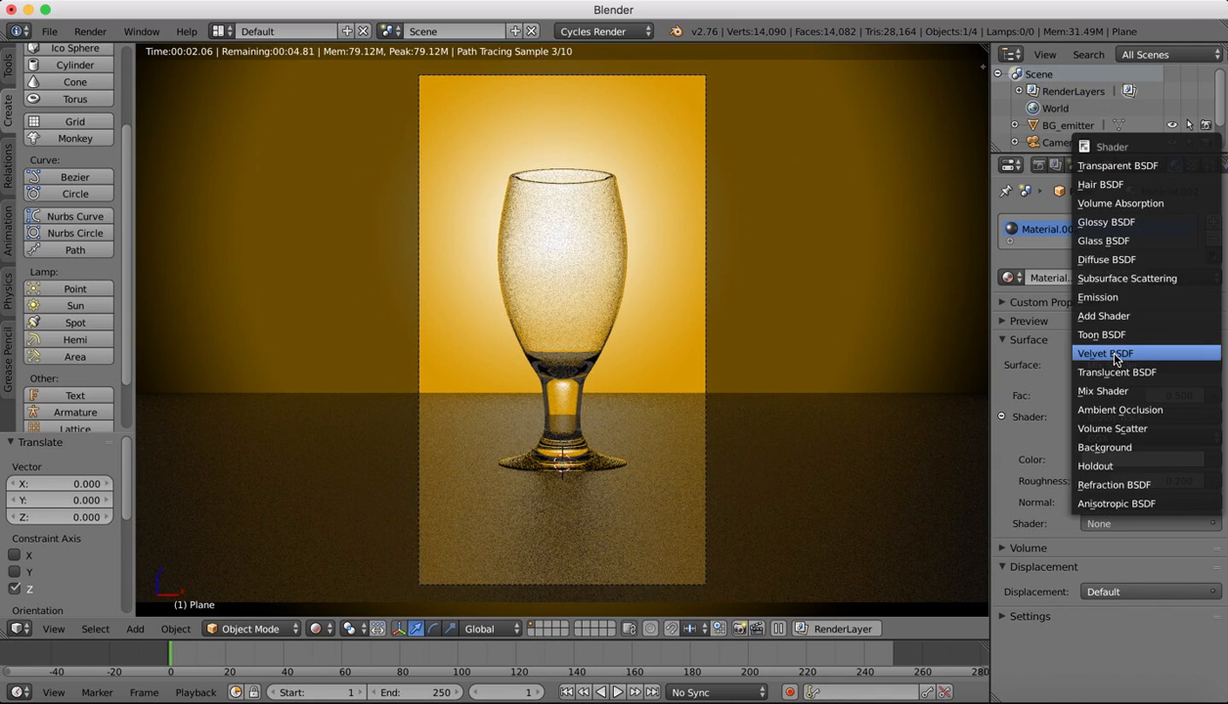
pyautogui.click(1107, 260)
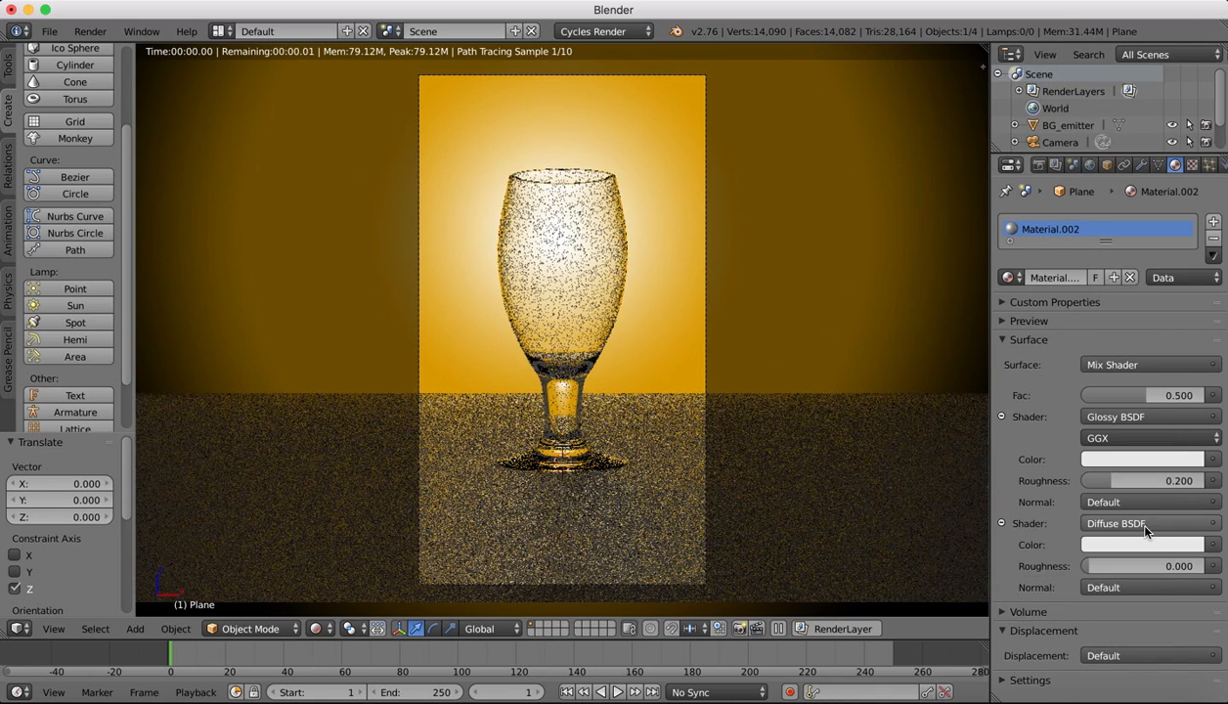
# - Set the floor's mix factor to about 0.279 and the Glossy BSDF roughness to 0
pyautogui.moveTo(1153, 397)
pyautogui.mouseDown()
pyautogui.moveTo(1134, 397)
pyautogui.moveTo(1147, 395)
pyautogui.mouseUp()
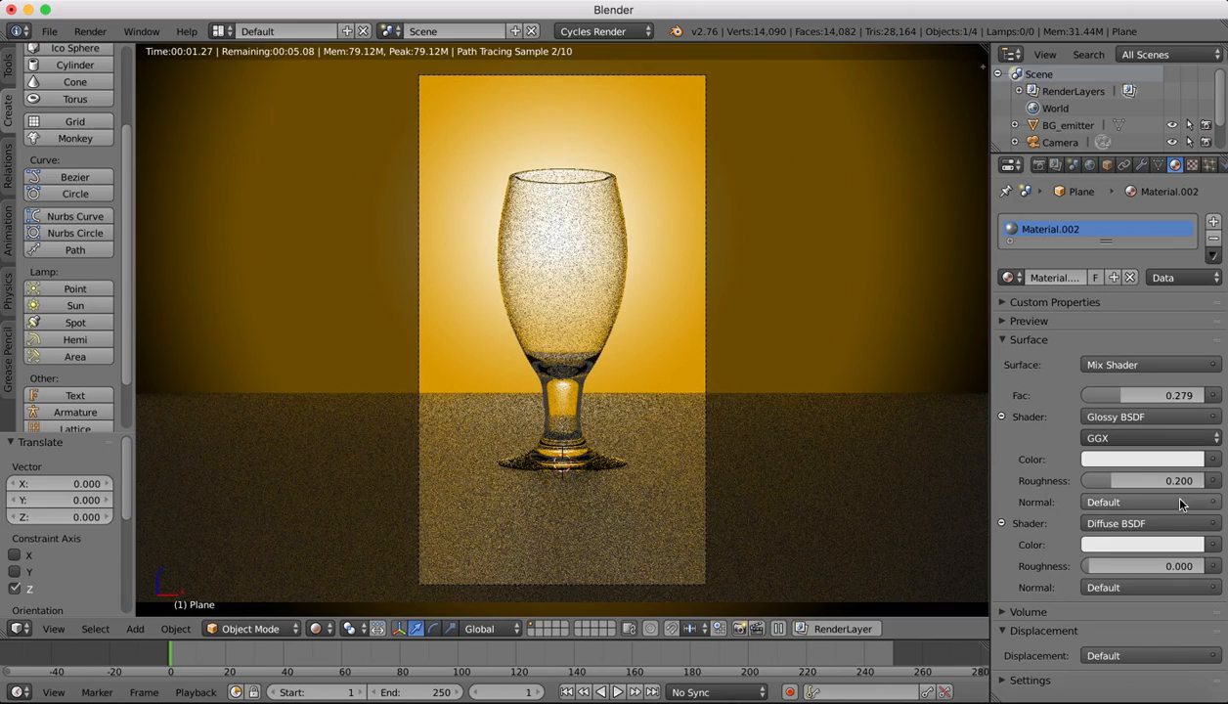
pyautogui.moveTo(1118, 487); pyautogui.dragTo(1093, 483)
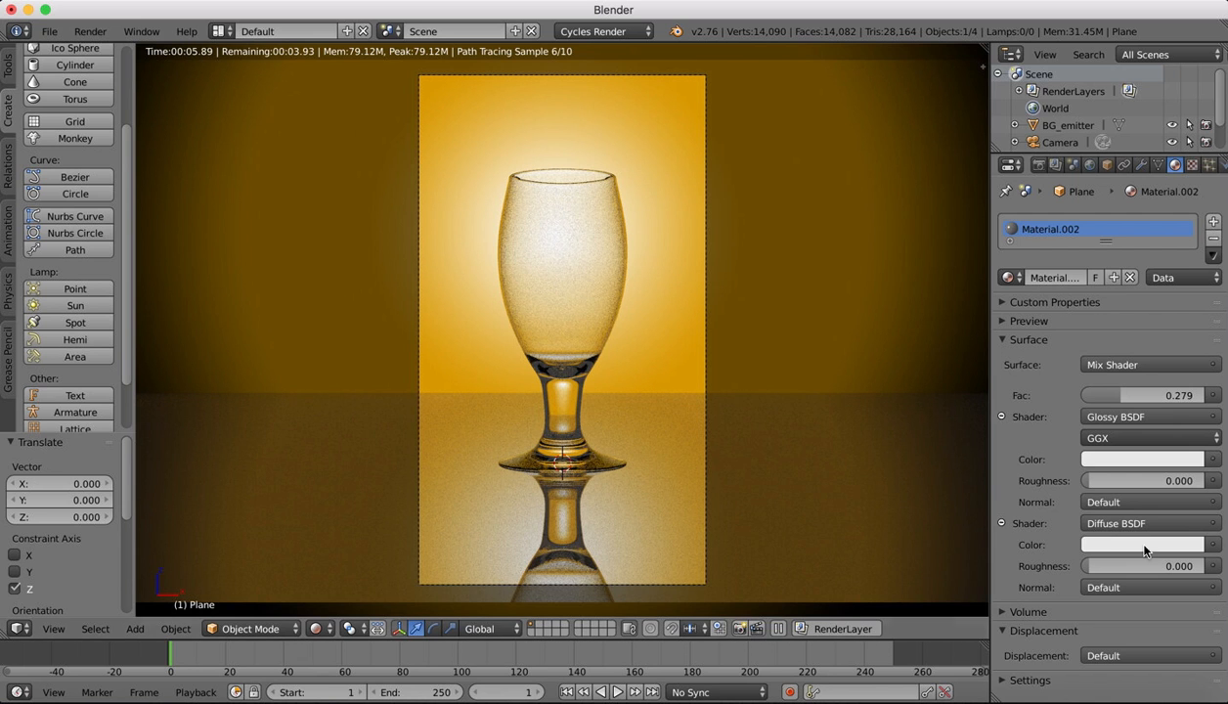
# - Open the roughness value of the floor's Diffuse BSDF for editing
pyautogui.click(1090, 566)
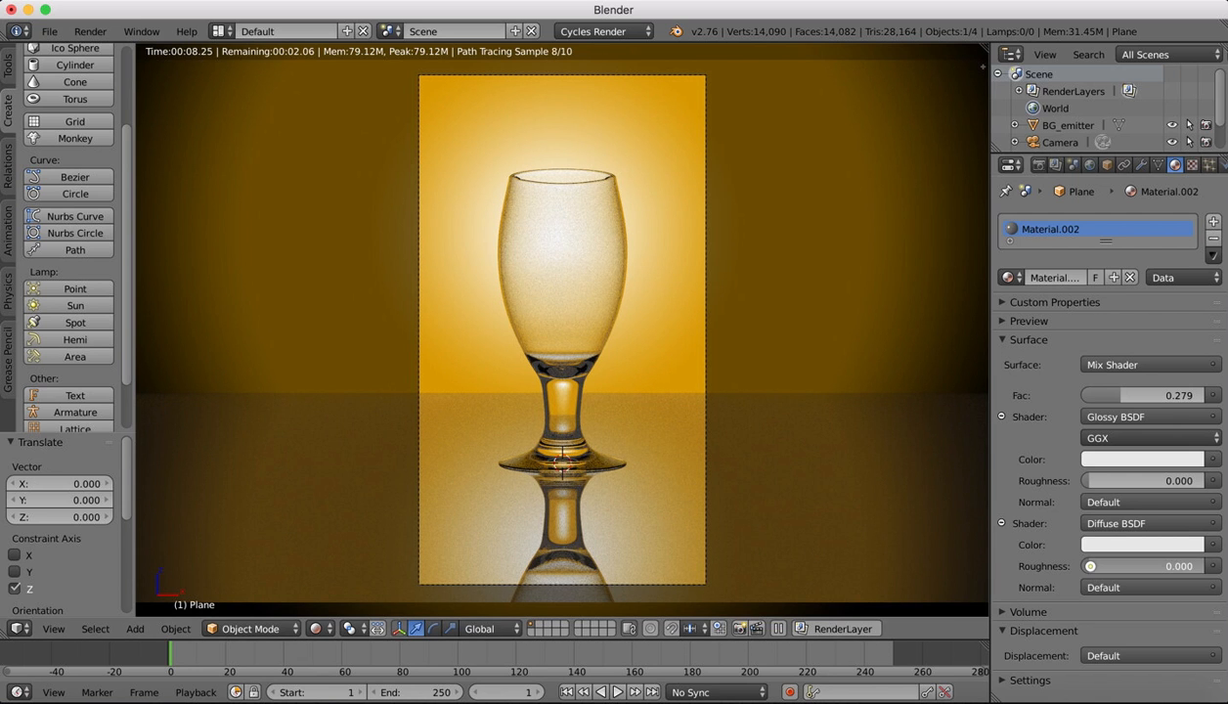
pyautogui.click(1090, 566)
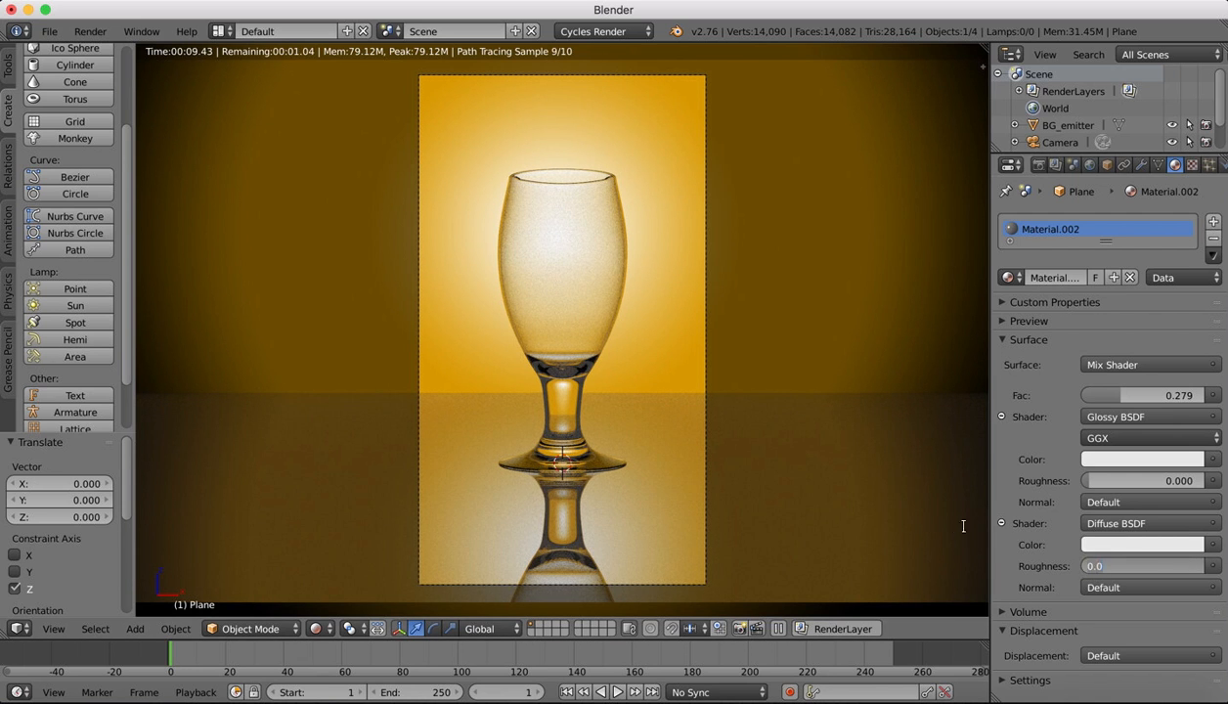